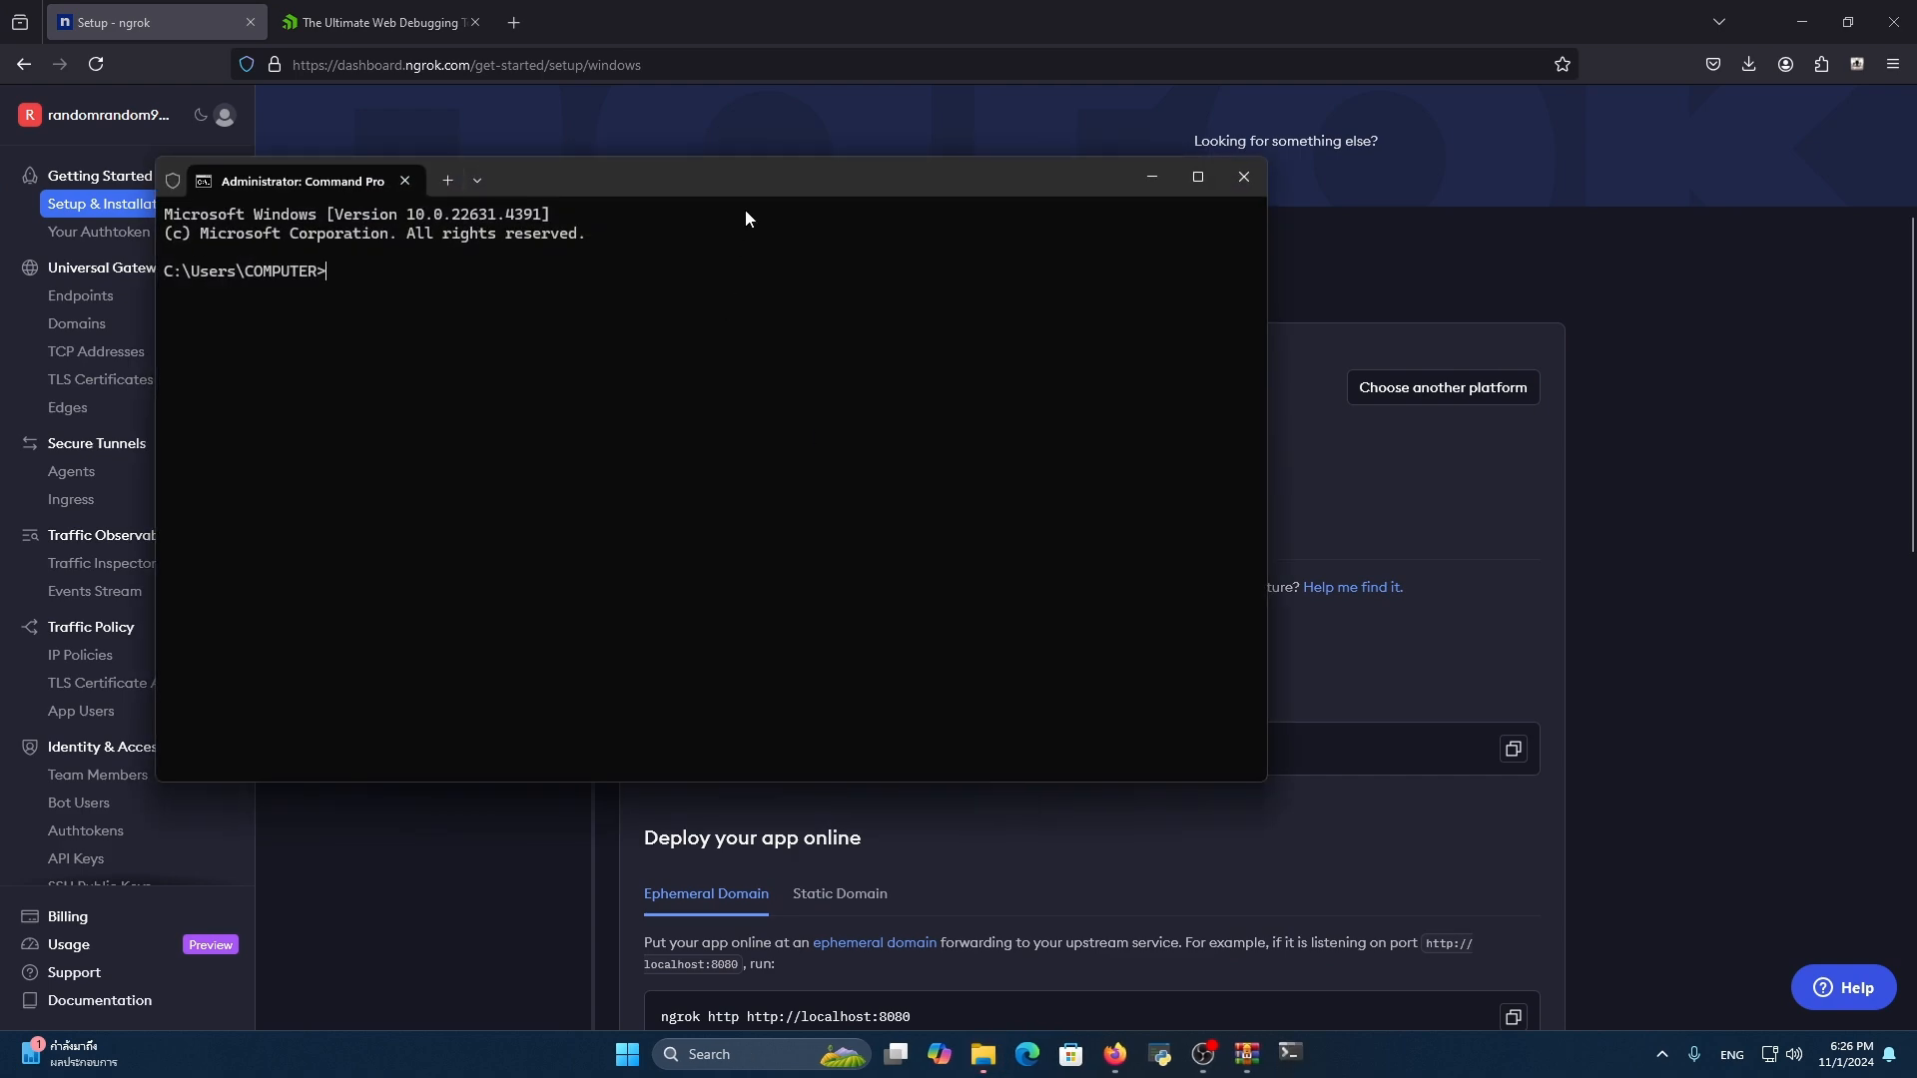
# Move the Command Prompt window aside and show the authtoken configuration command on the ngrok Windows setup page
pyautogui.moveTo(764, 182); pyautogui.dragTo(1794, 137)
pyautogui.scroll(-2, 1166, 707)
pyautogui.click(1174, 679)
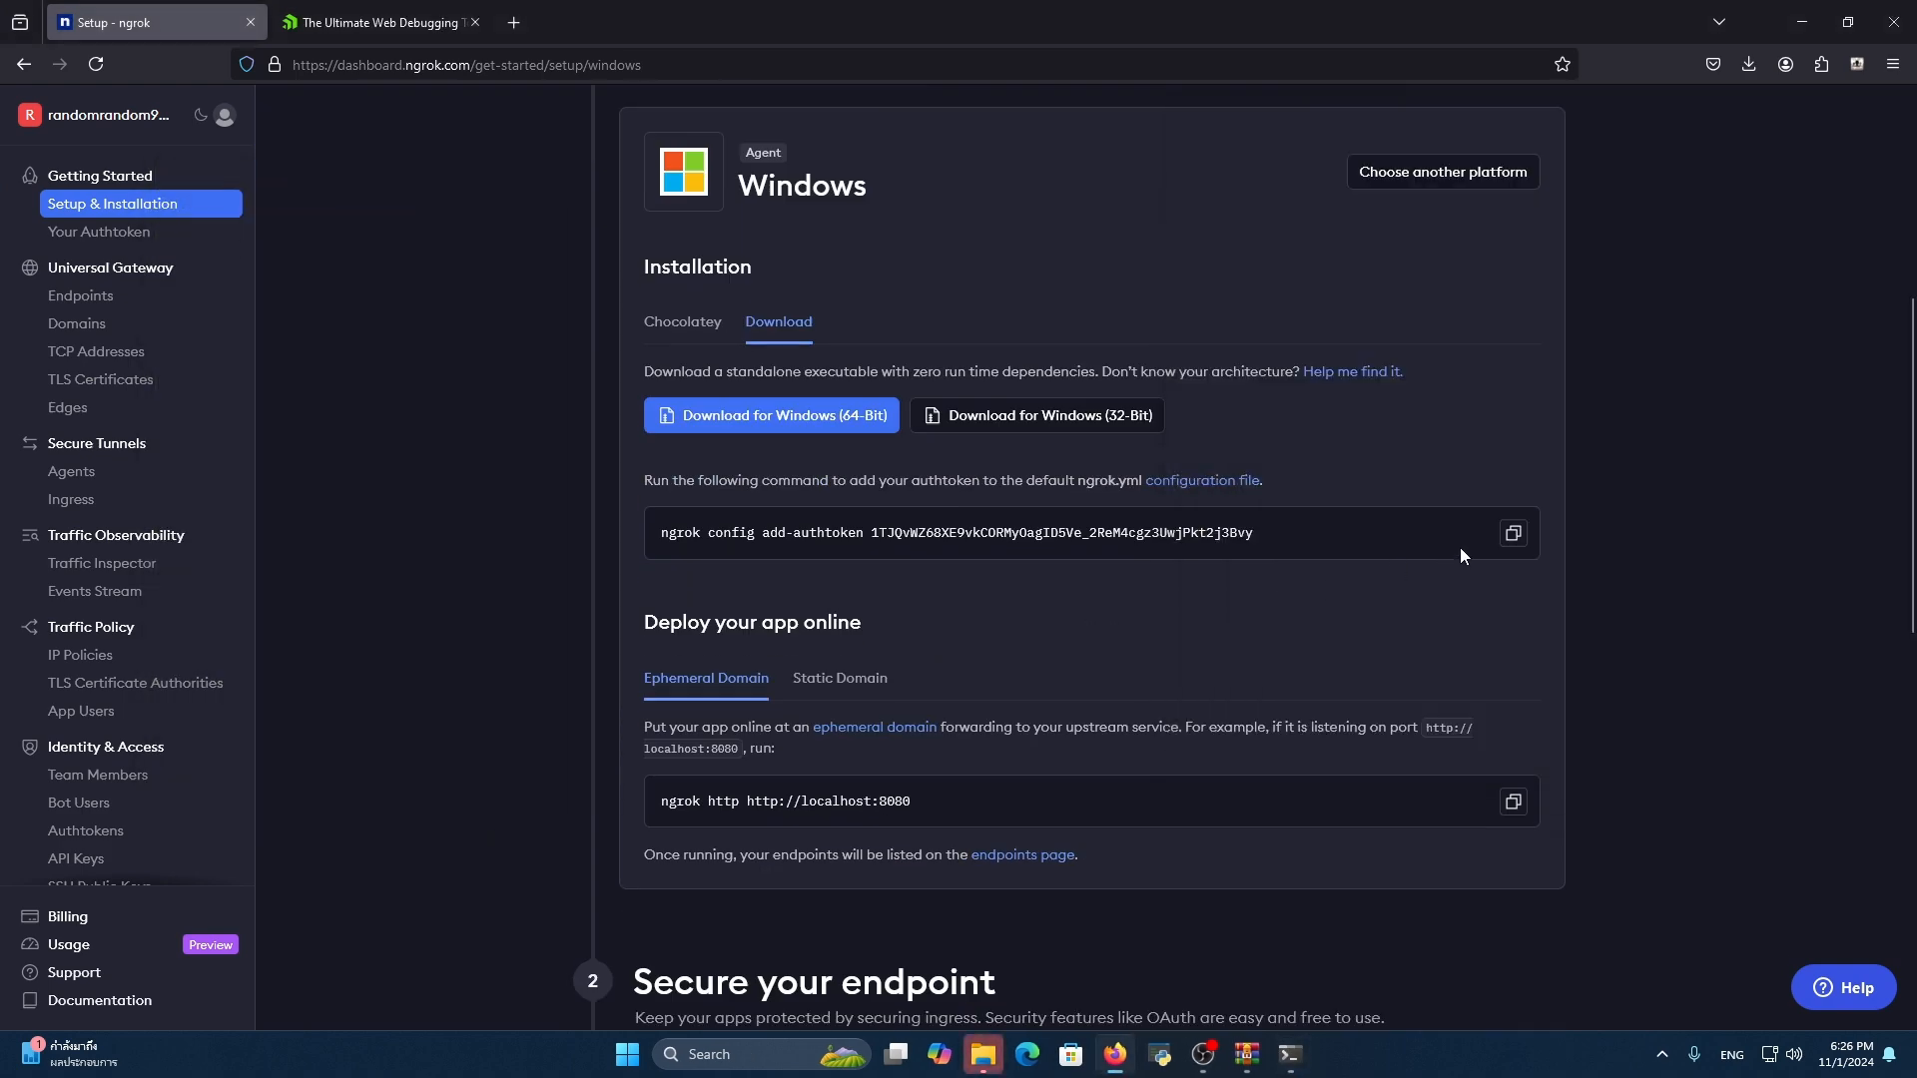
# Bring the Command Prompt back over the page and change its working directory to the desktop folder
pyautogui.click(1290, 1054)
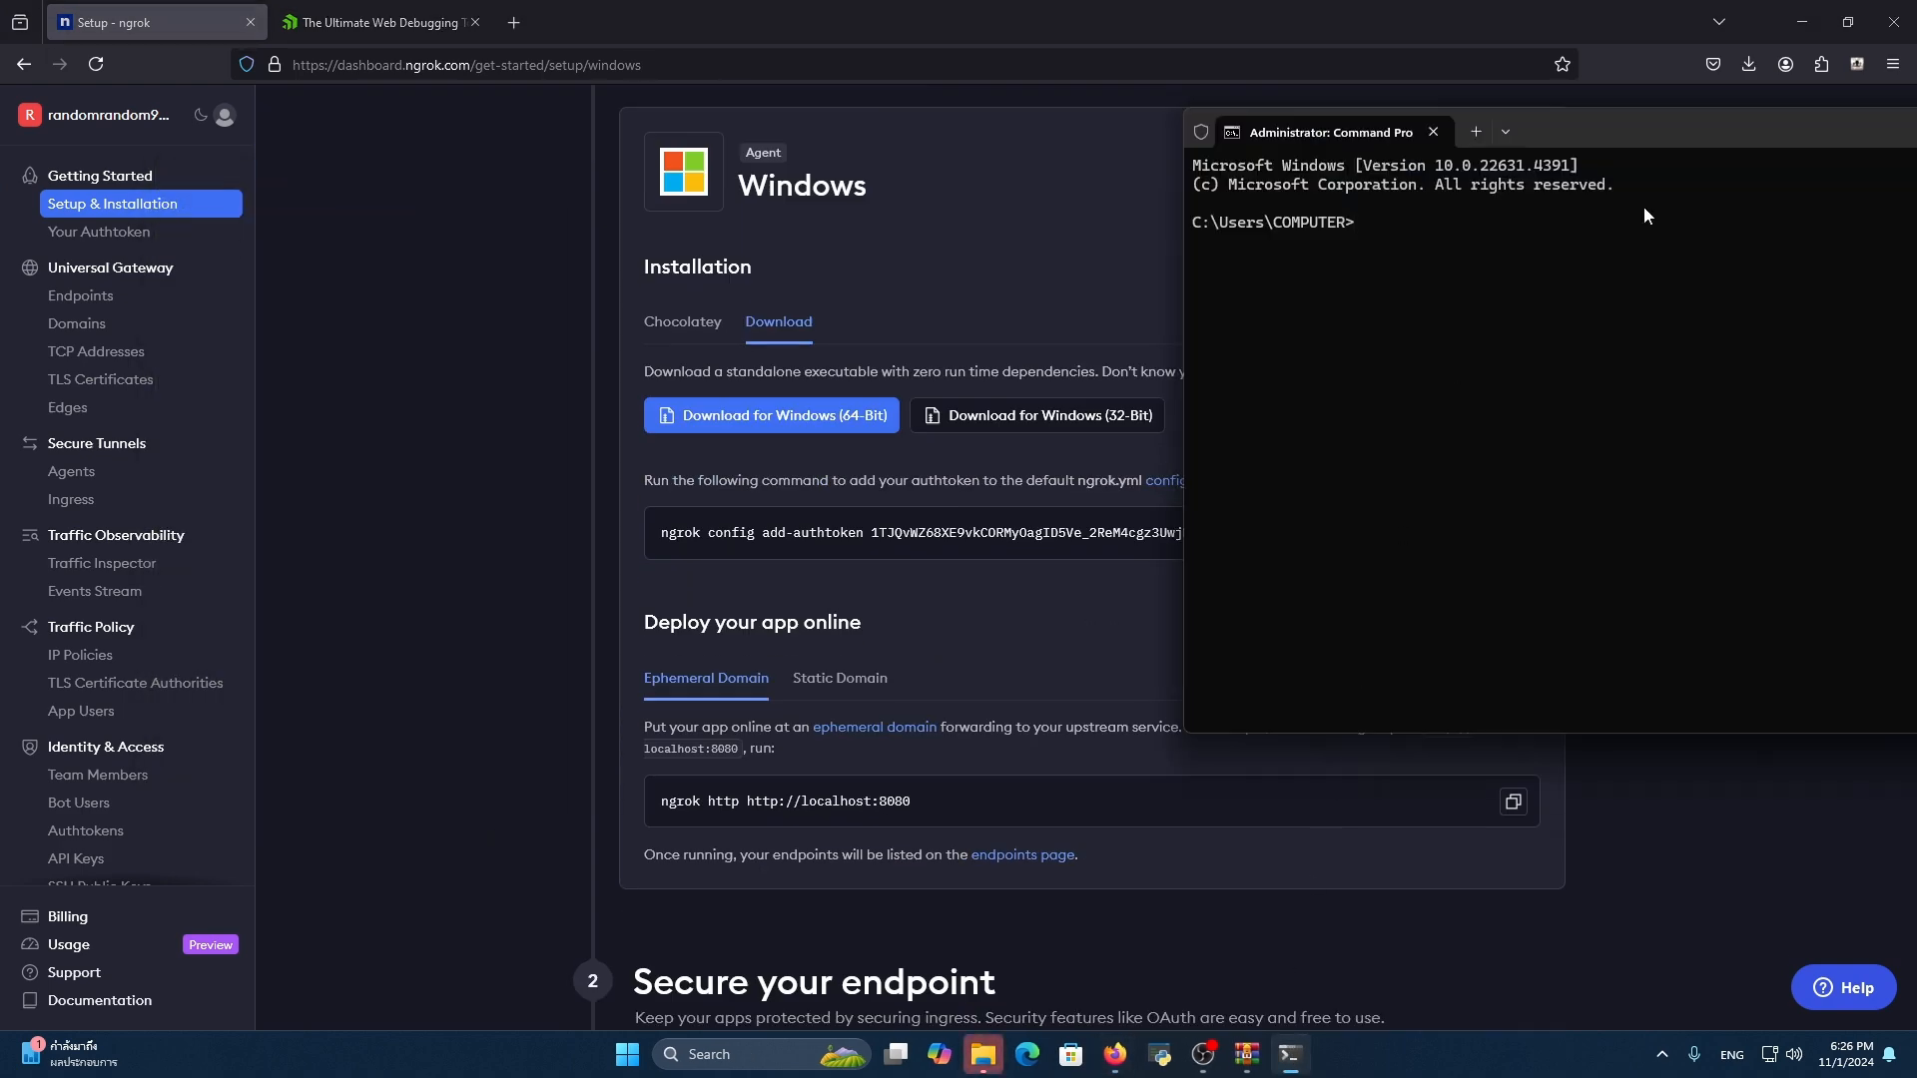
pyautogui.moveTo(1657, 145); pyautogui.dragTo(1033, 162)
pyautogui.write('cd dsdfd')
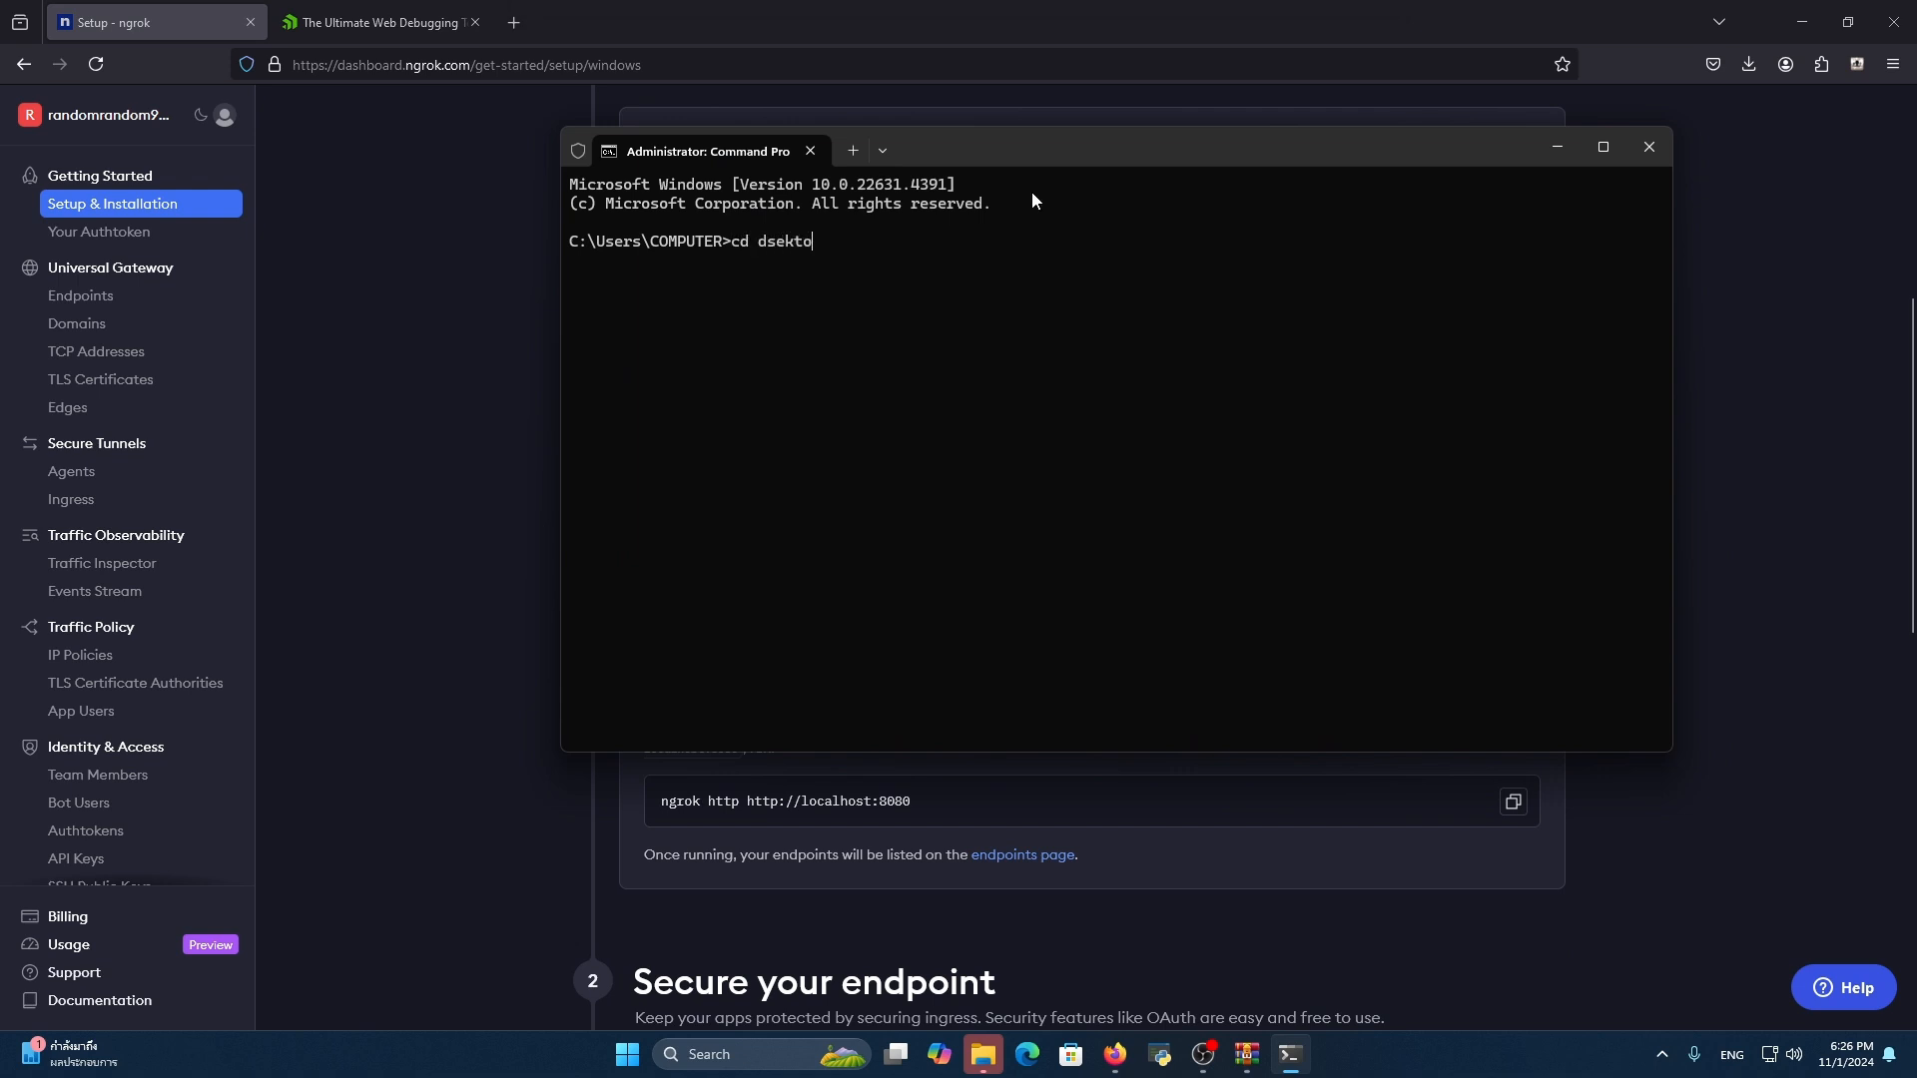
pyautogui.press('BackSpace')
pyautogui.press('BackSpace')
pyautogui.press('BackSpace')
# Maximize the Command Prompt, paste the ngrok config add-authtoken command with the account's authtoken, and run it
pyautogui.press('BackSpace')
pyautogui.write('esktop')
pyautogui.press('Return')
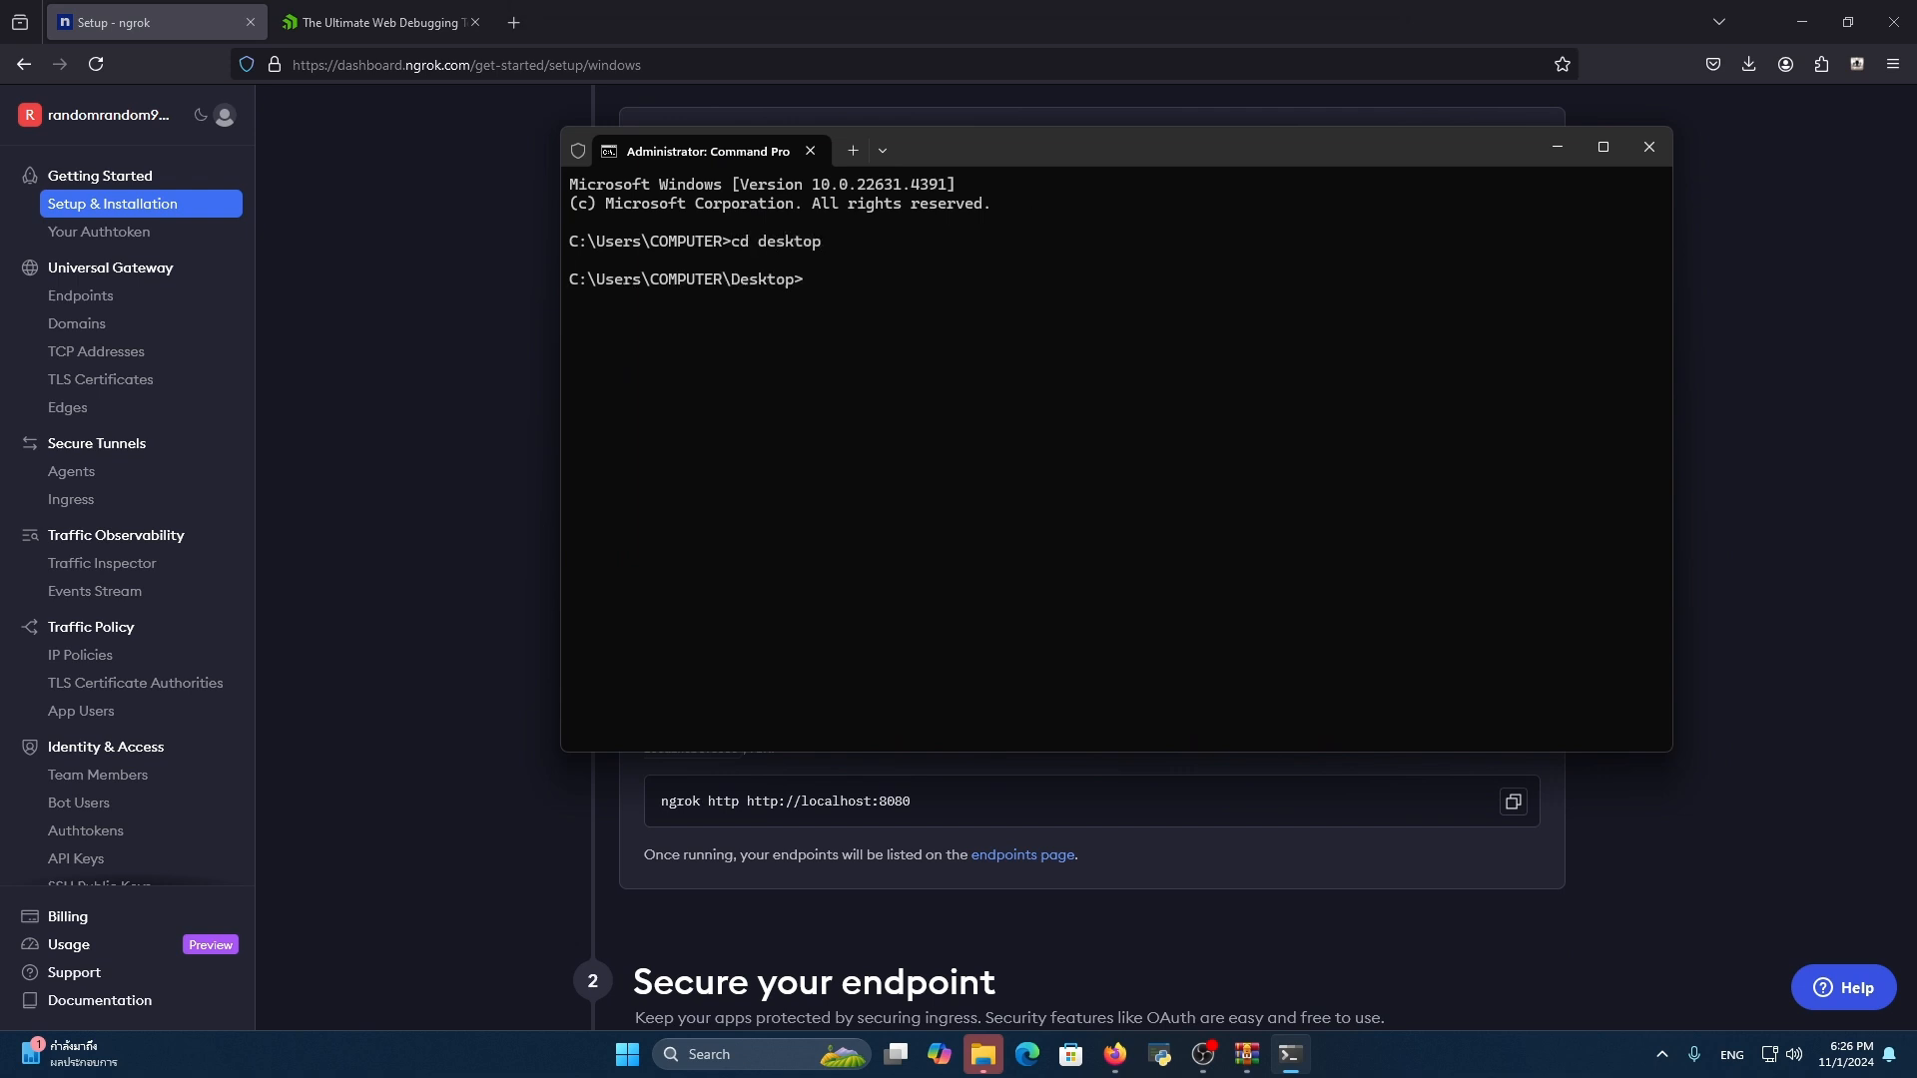
pyautogui.write('c;s')
pyautogui.press('BackSpace')
pyautogui.scroll(4, 723, 440)
pyautogui.doubleClick(1200, 140)
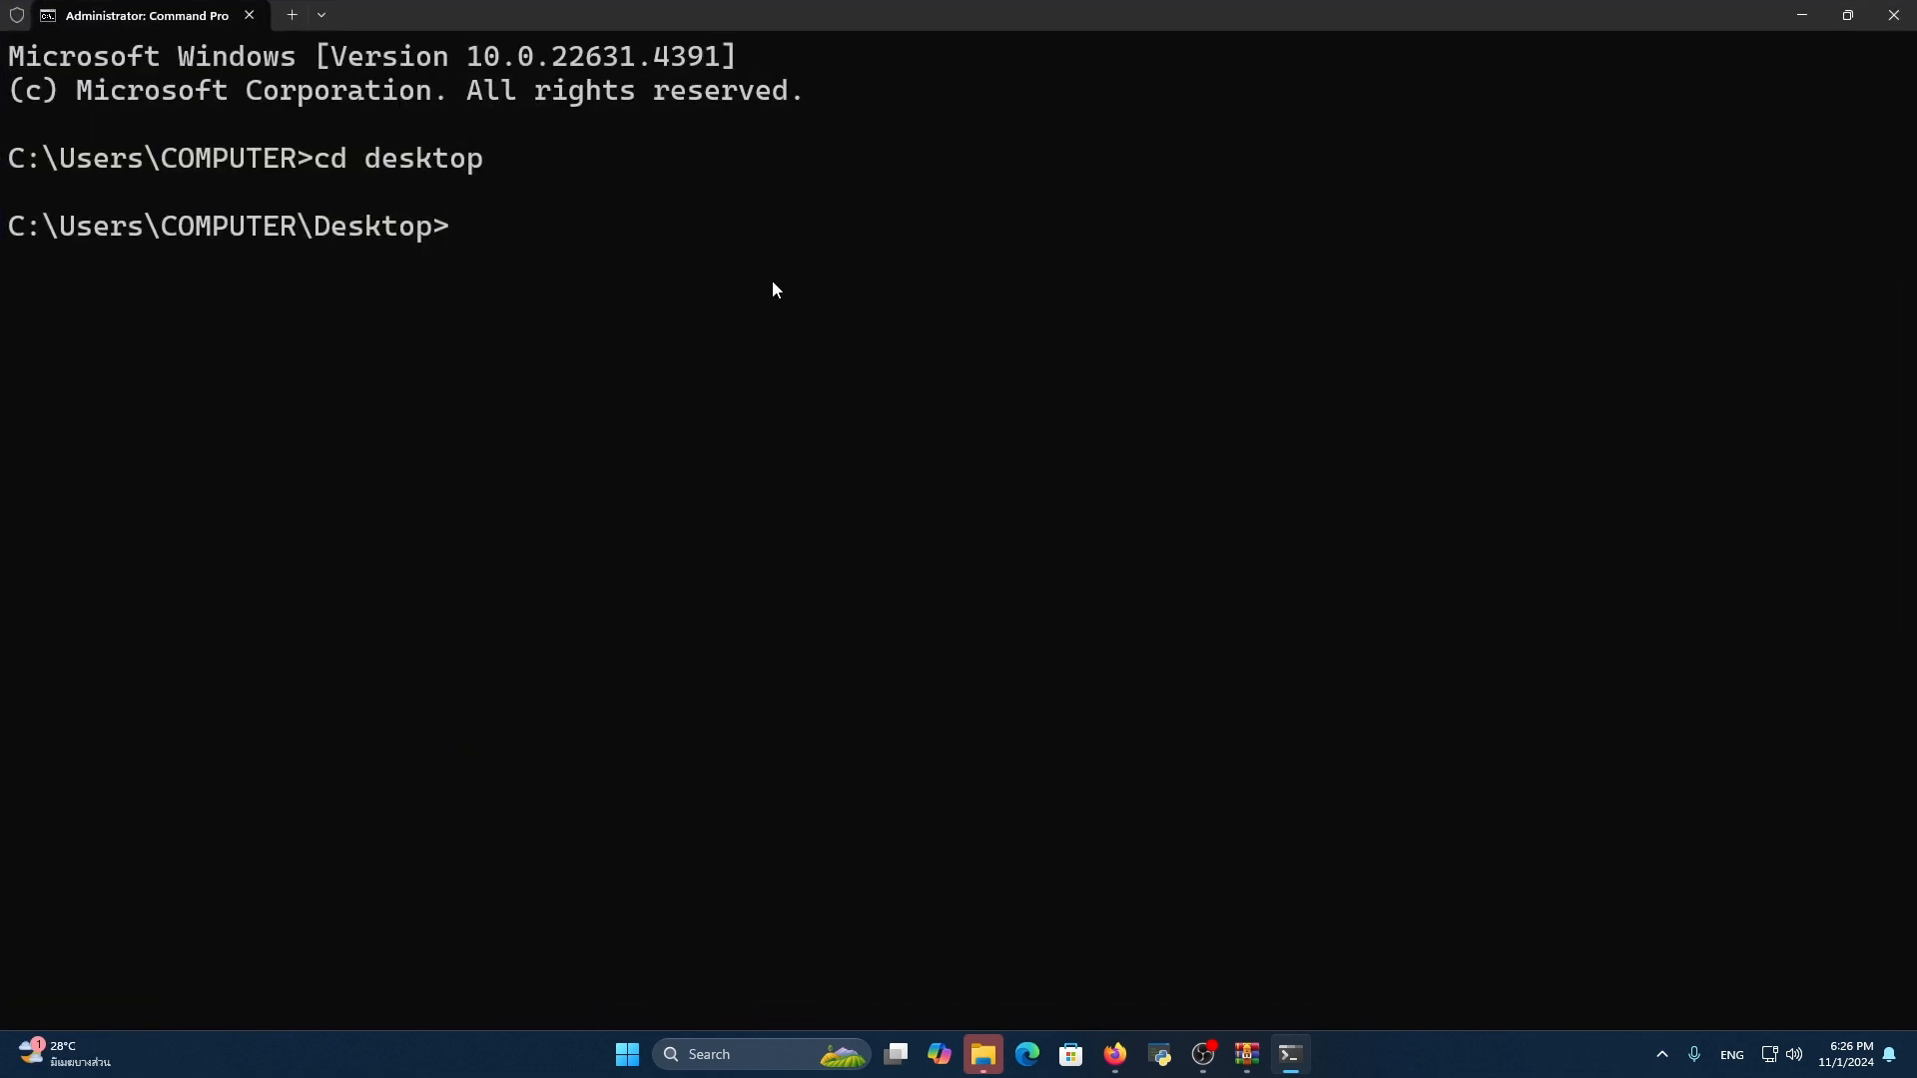
pyautogui.hotkey('ctrl', 'v')
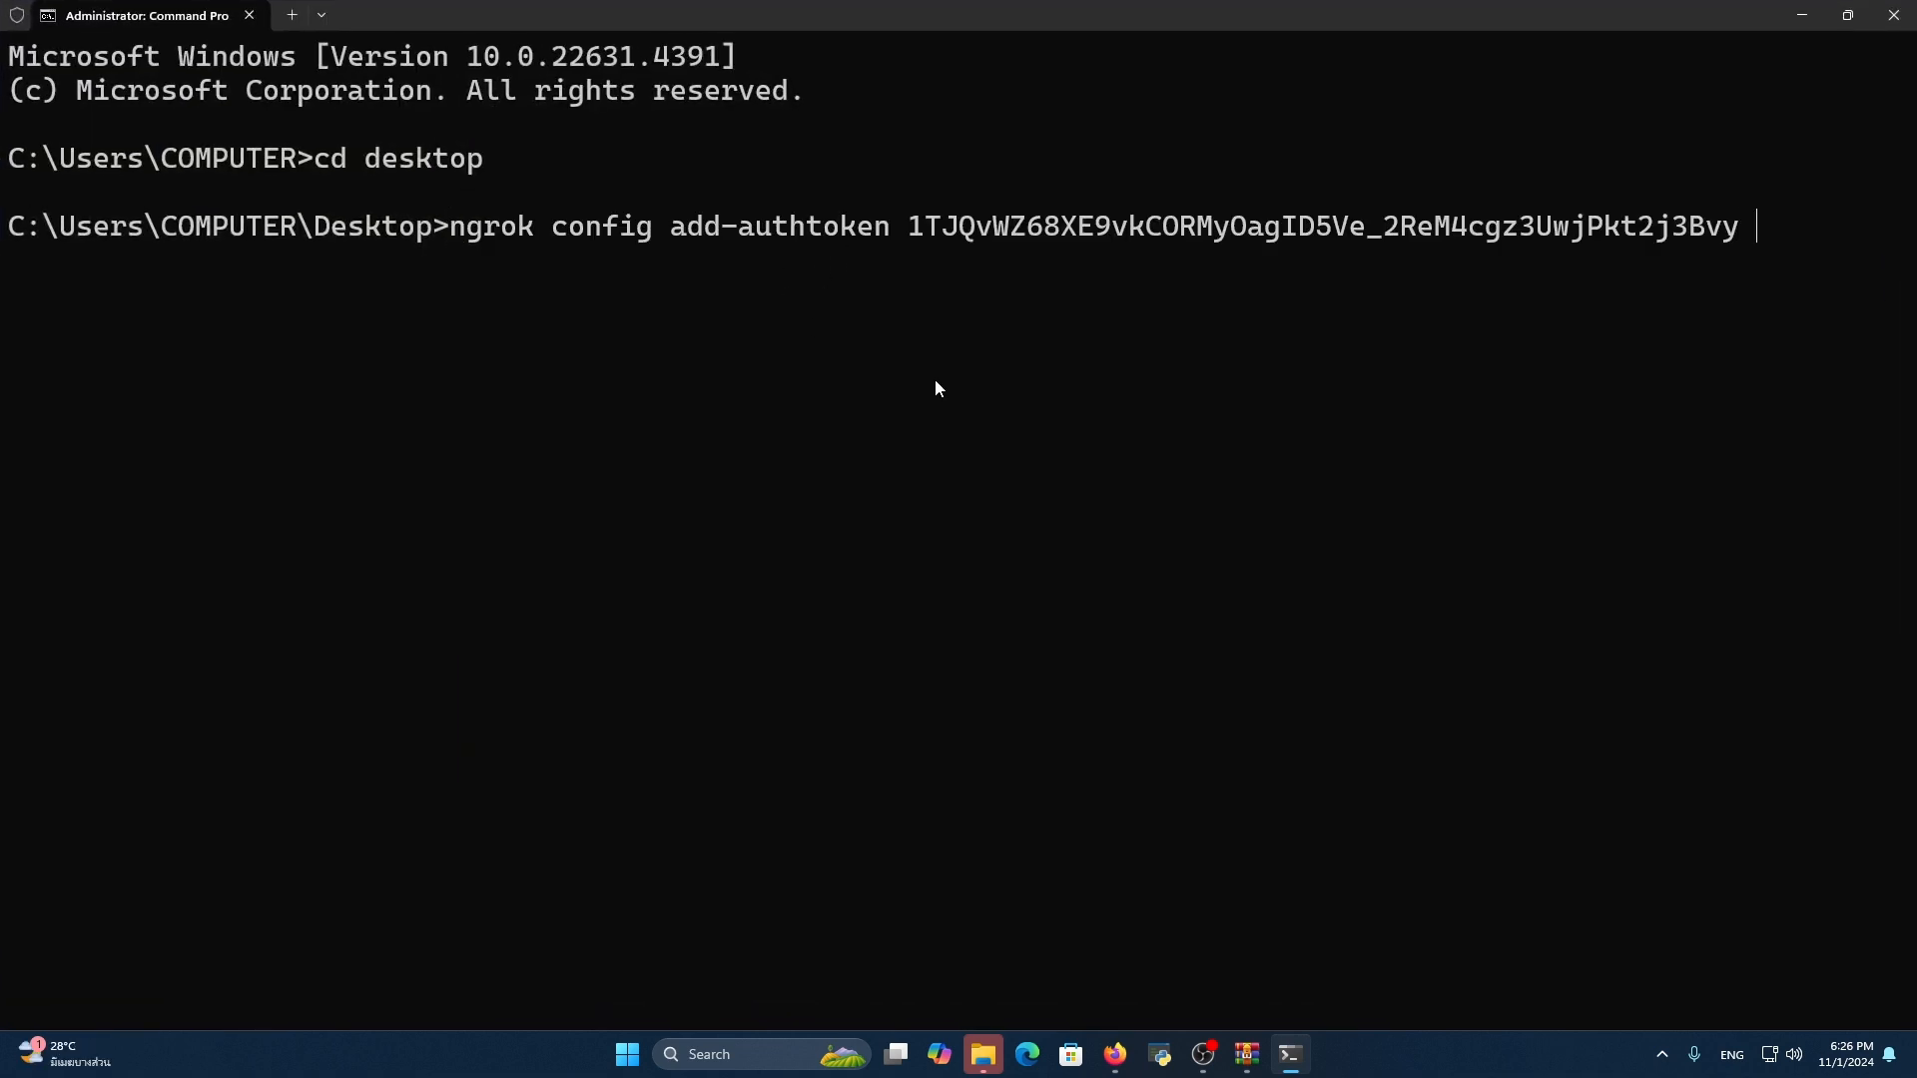
pyautogui.moveTo(911, 228); pyautogui.dragTo(1738, 228)
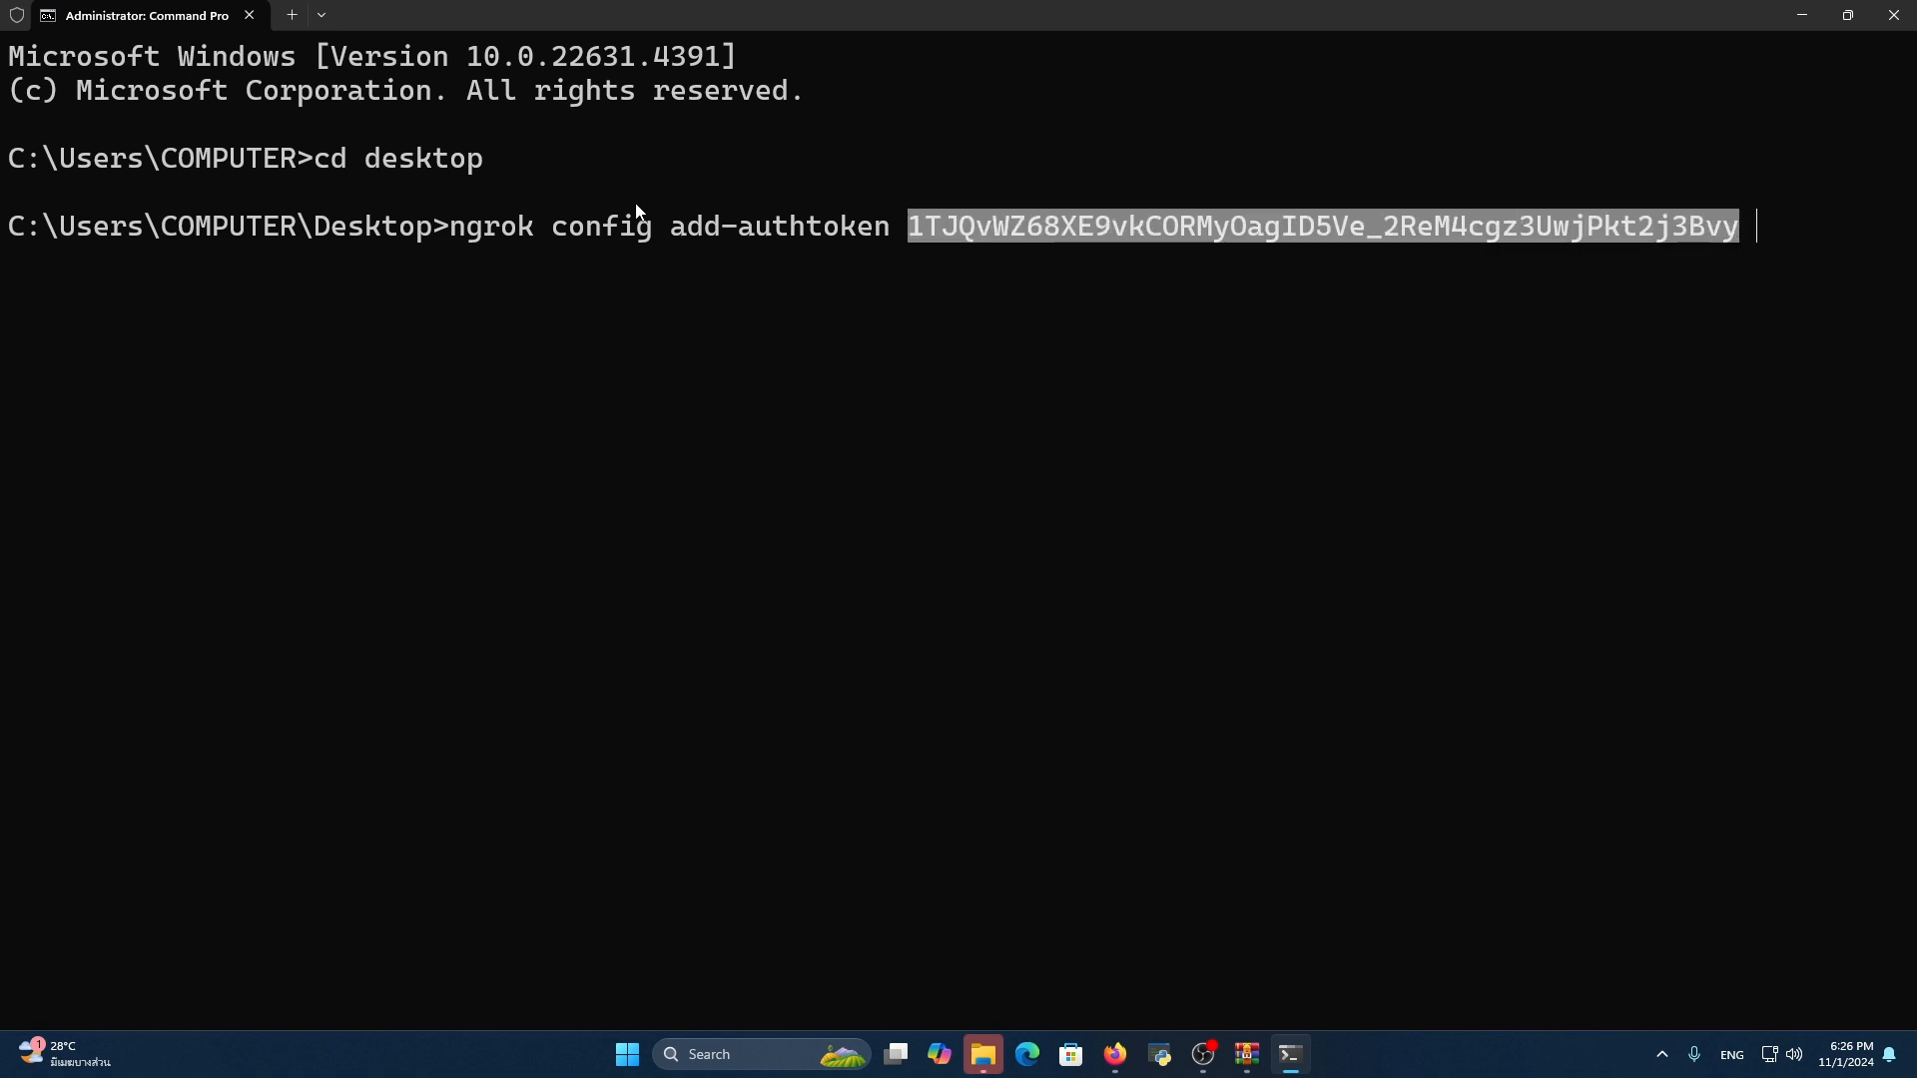
pyautogui.doubleClick(493, 228)
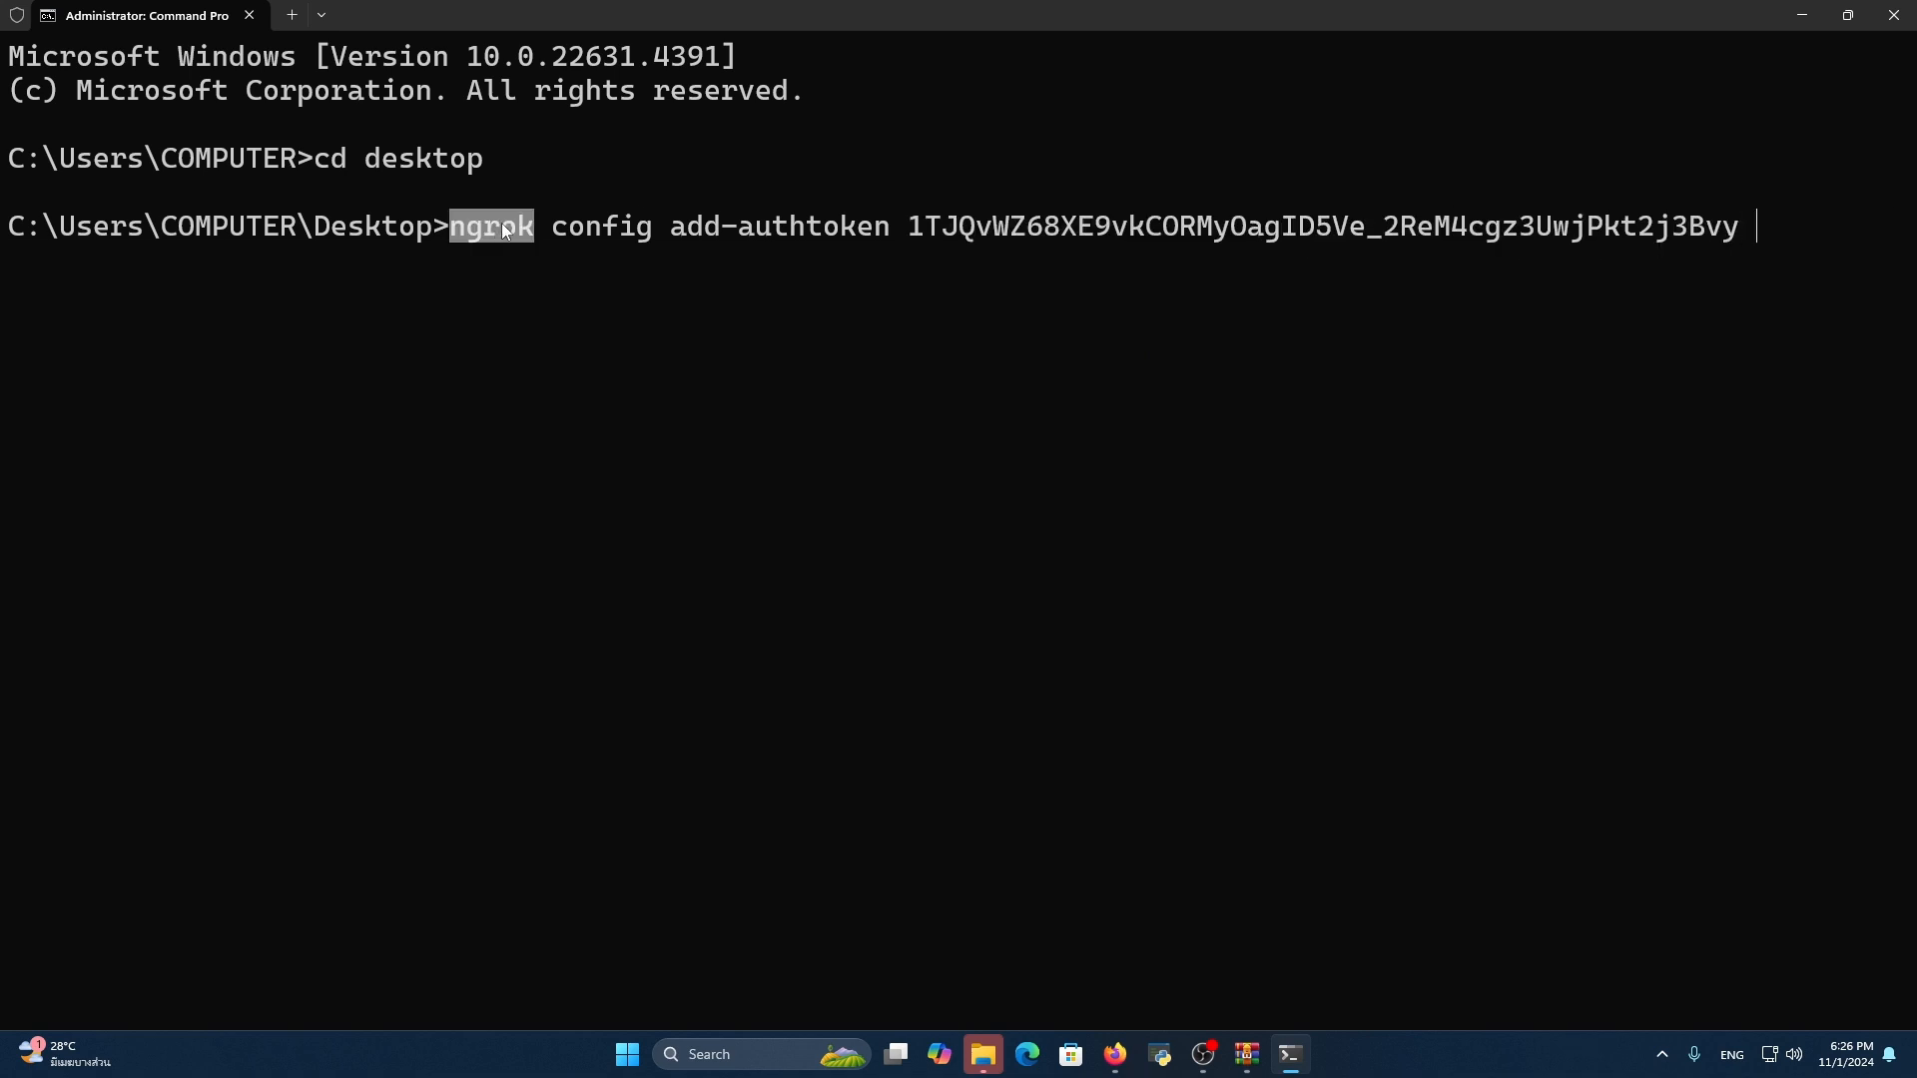
pyautogui.click(706, 338)
pyautogui.press('Return')
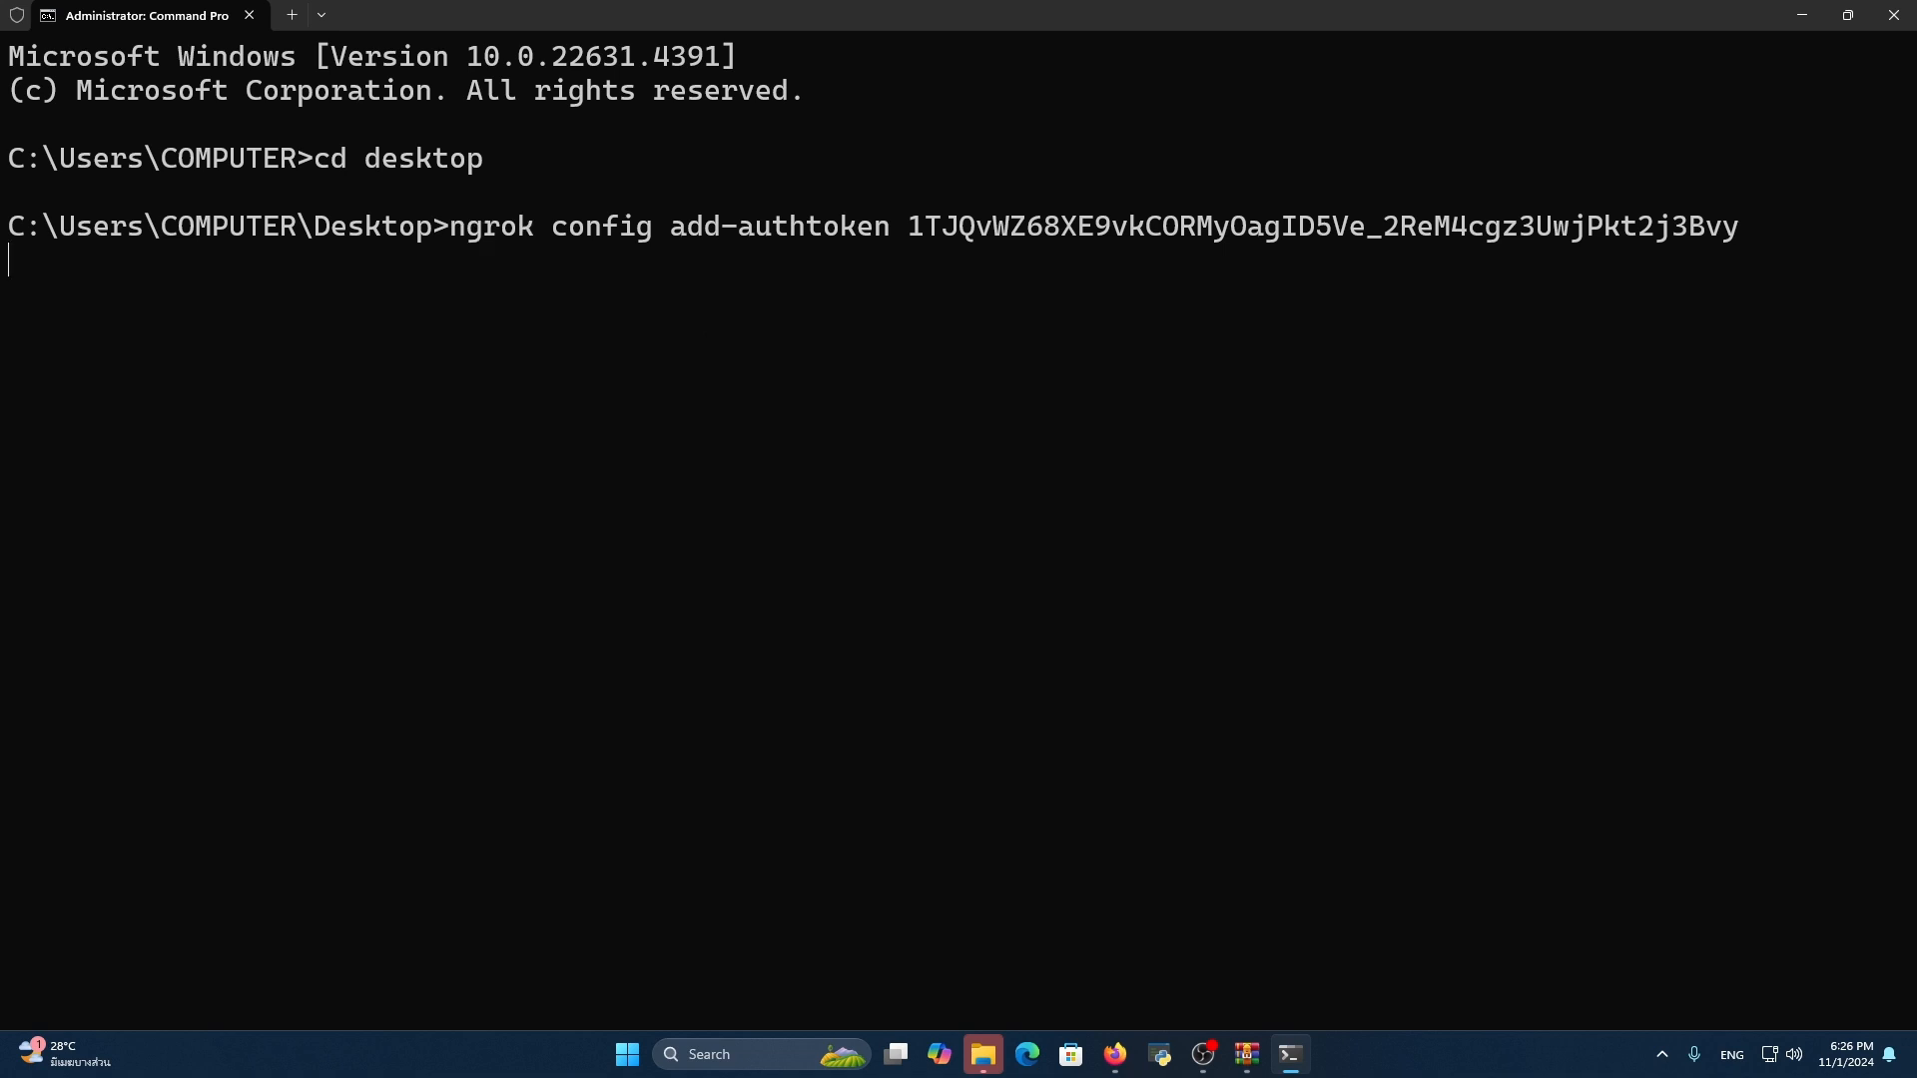
# Reduce the terminal's text size by three levels and clear the screen with cls
pyautogui.hotkey('ctrl', '-')
pyautogui.hotkey('ctrl', '-')
pyautogui.hotkey('ctrl', '-')
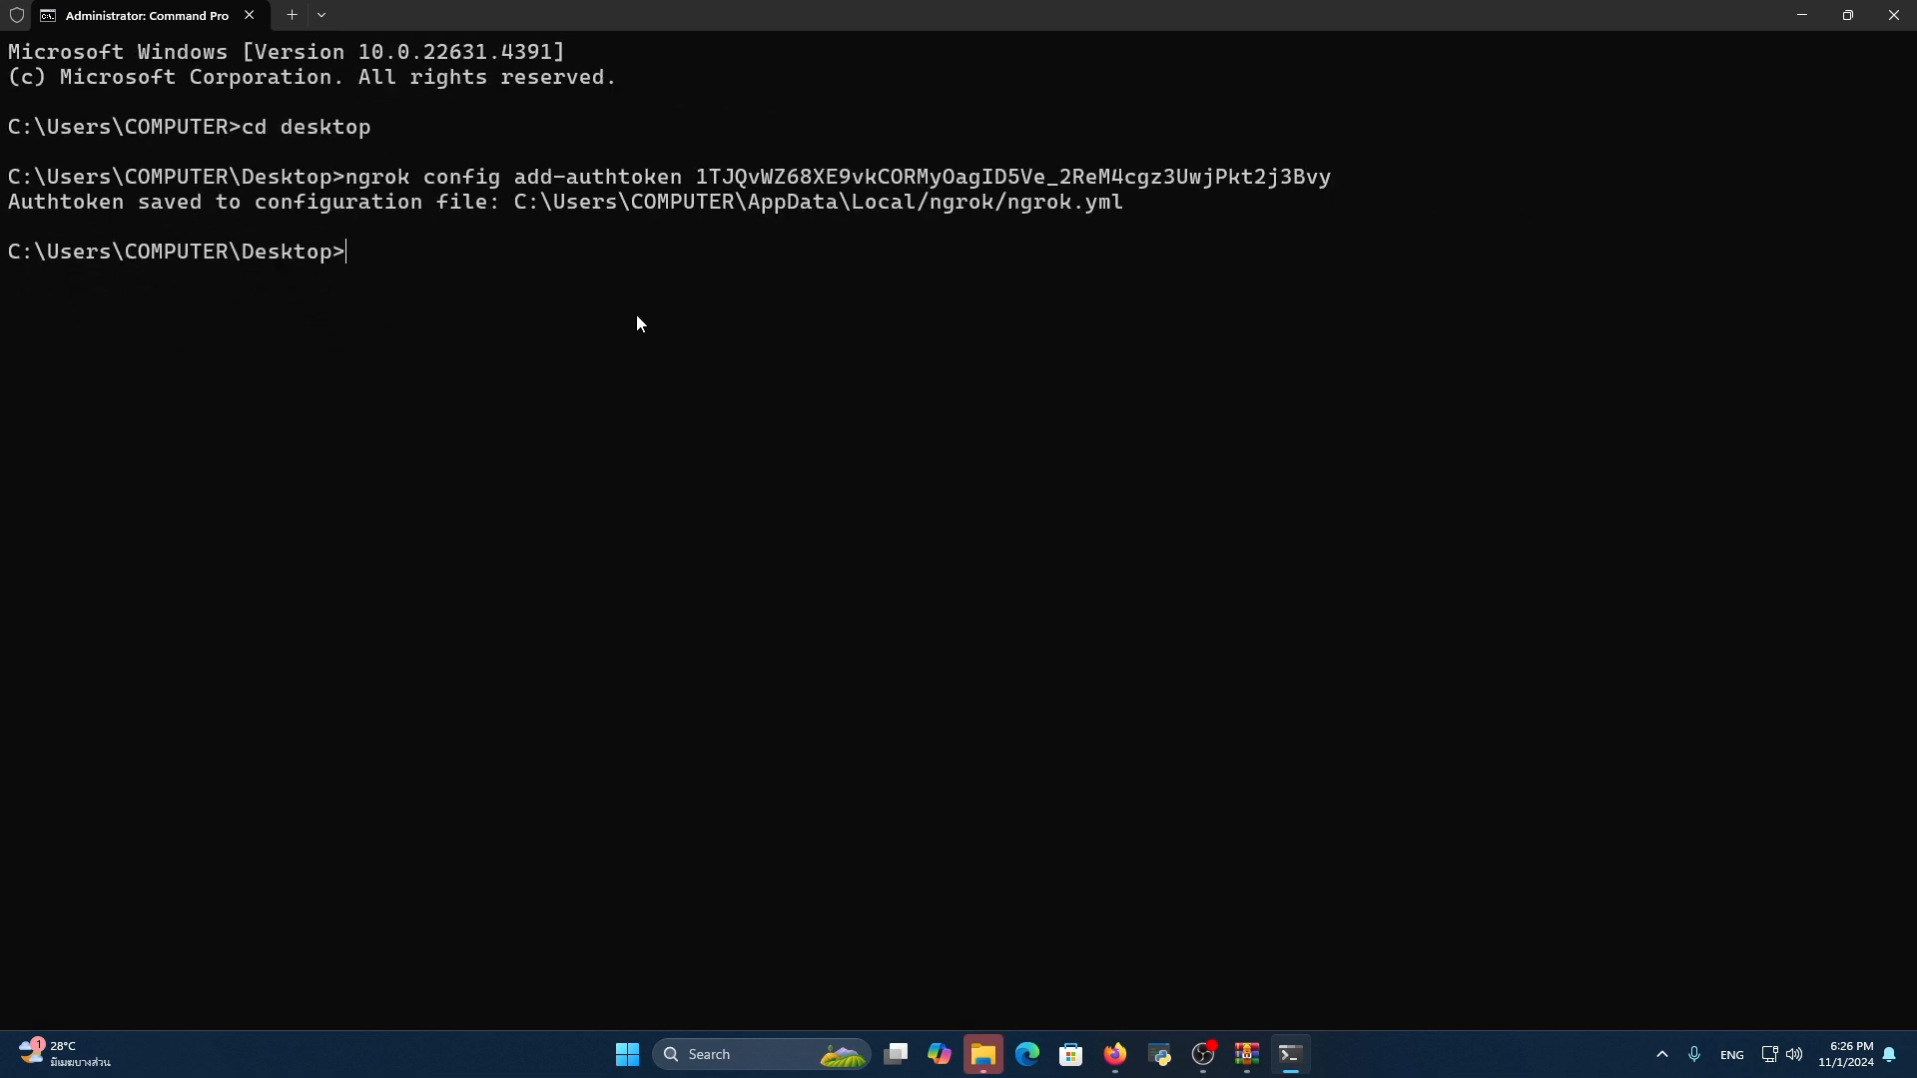
pyautogui.write('cls')
pyautogui.press('Return')
# Start an ngrok TCP tunnel to local port 8866 with ngrok tcp 8866
pyautogui.write('ngrok ')
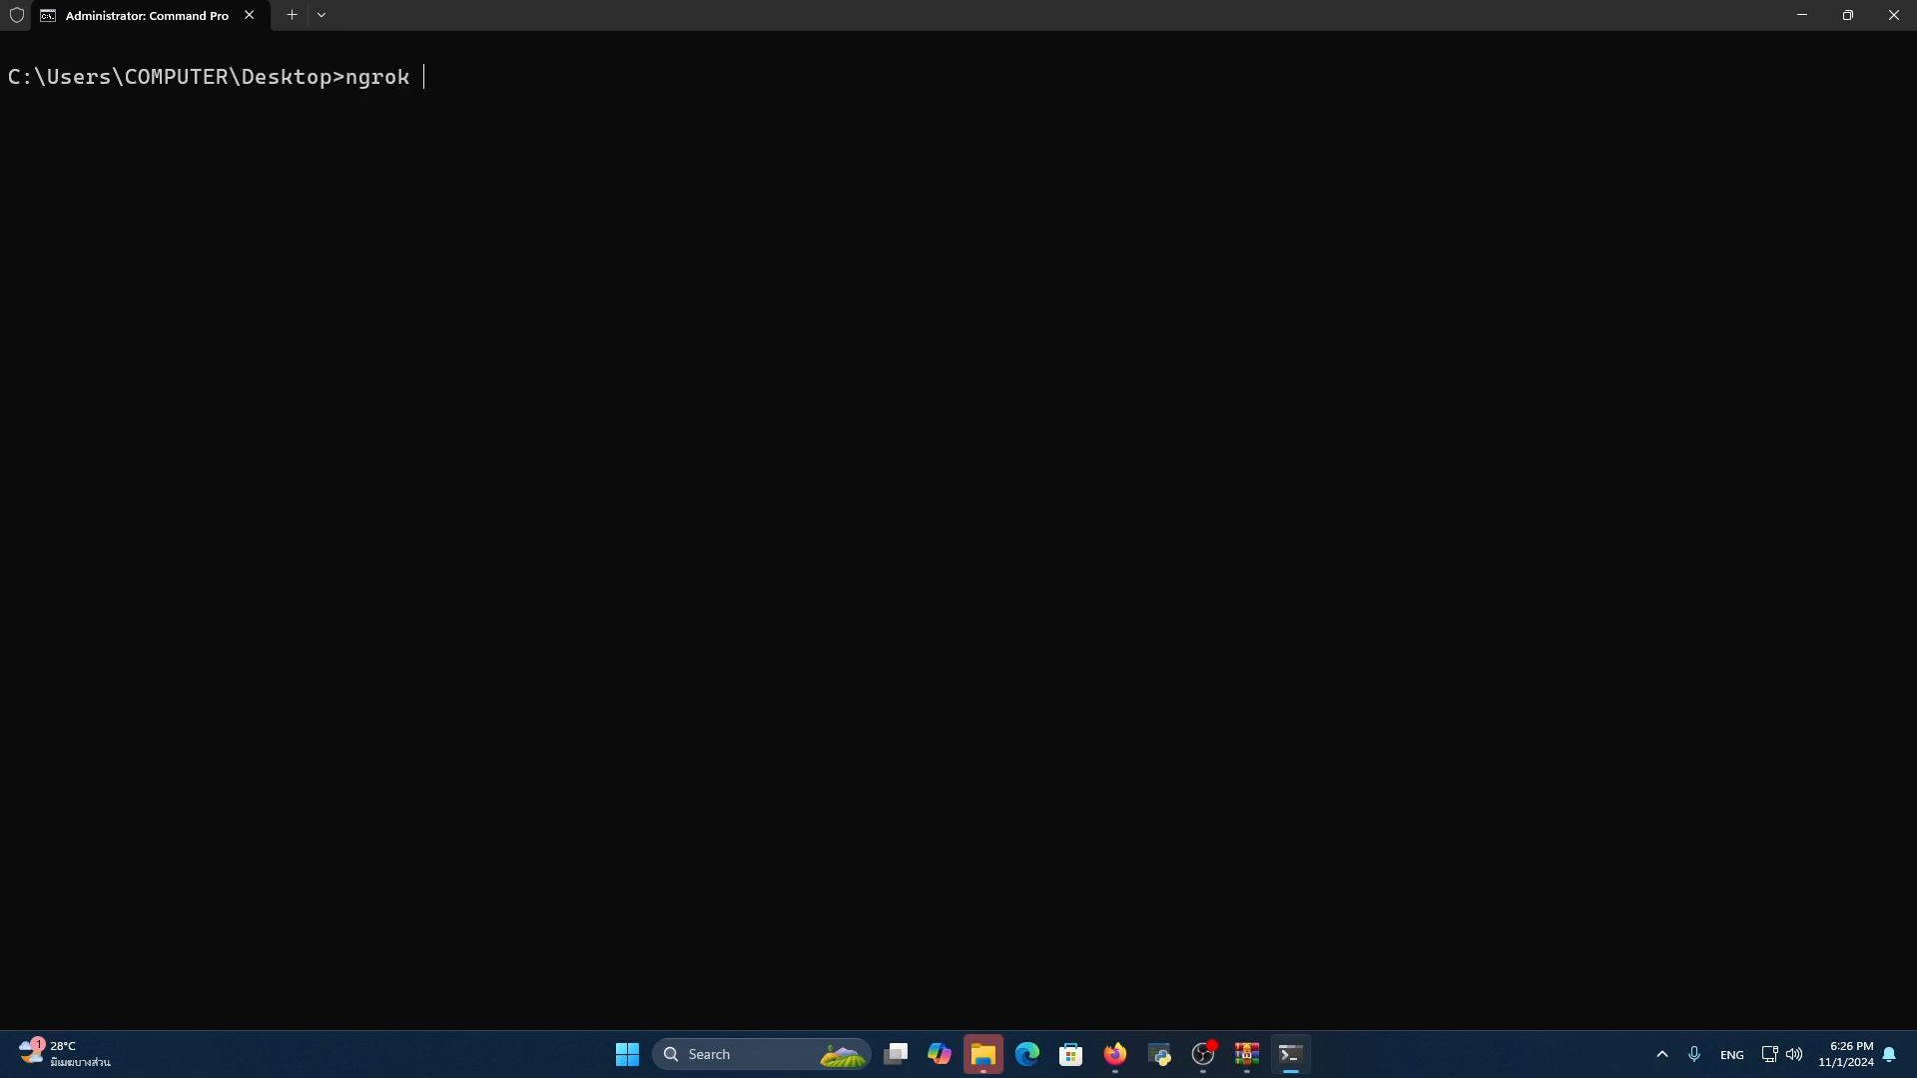
pyautogui.write('tcp 8866')
pyautogui.press('Return')
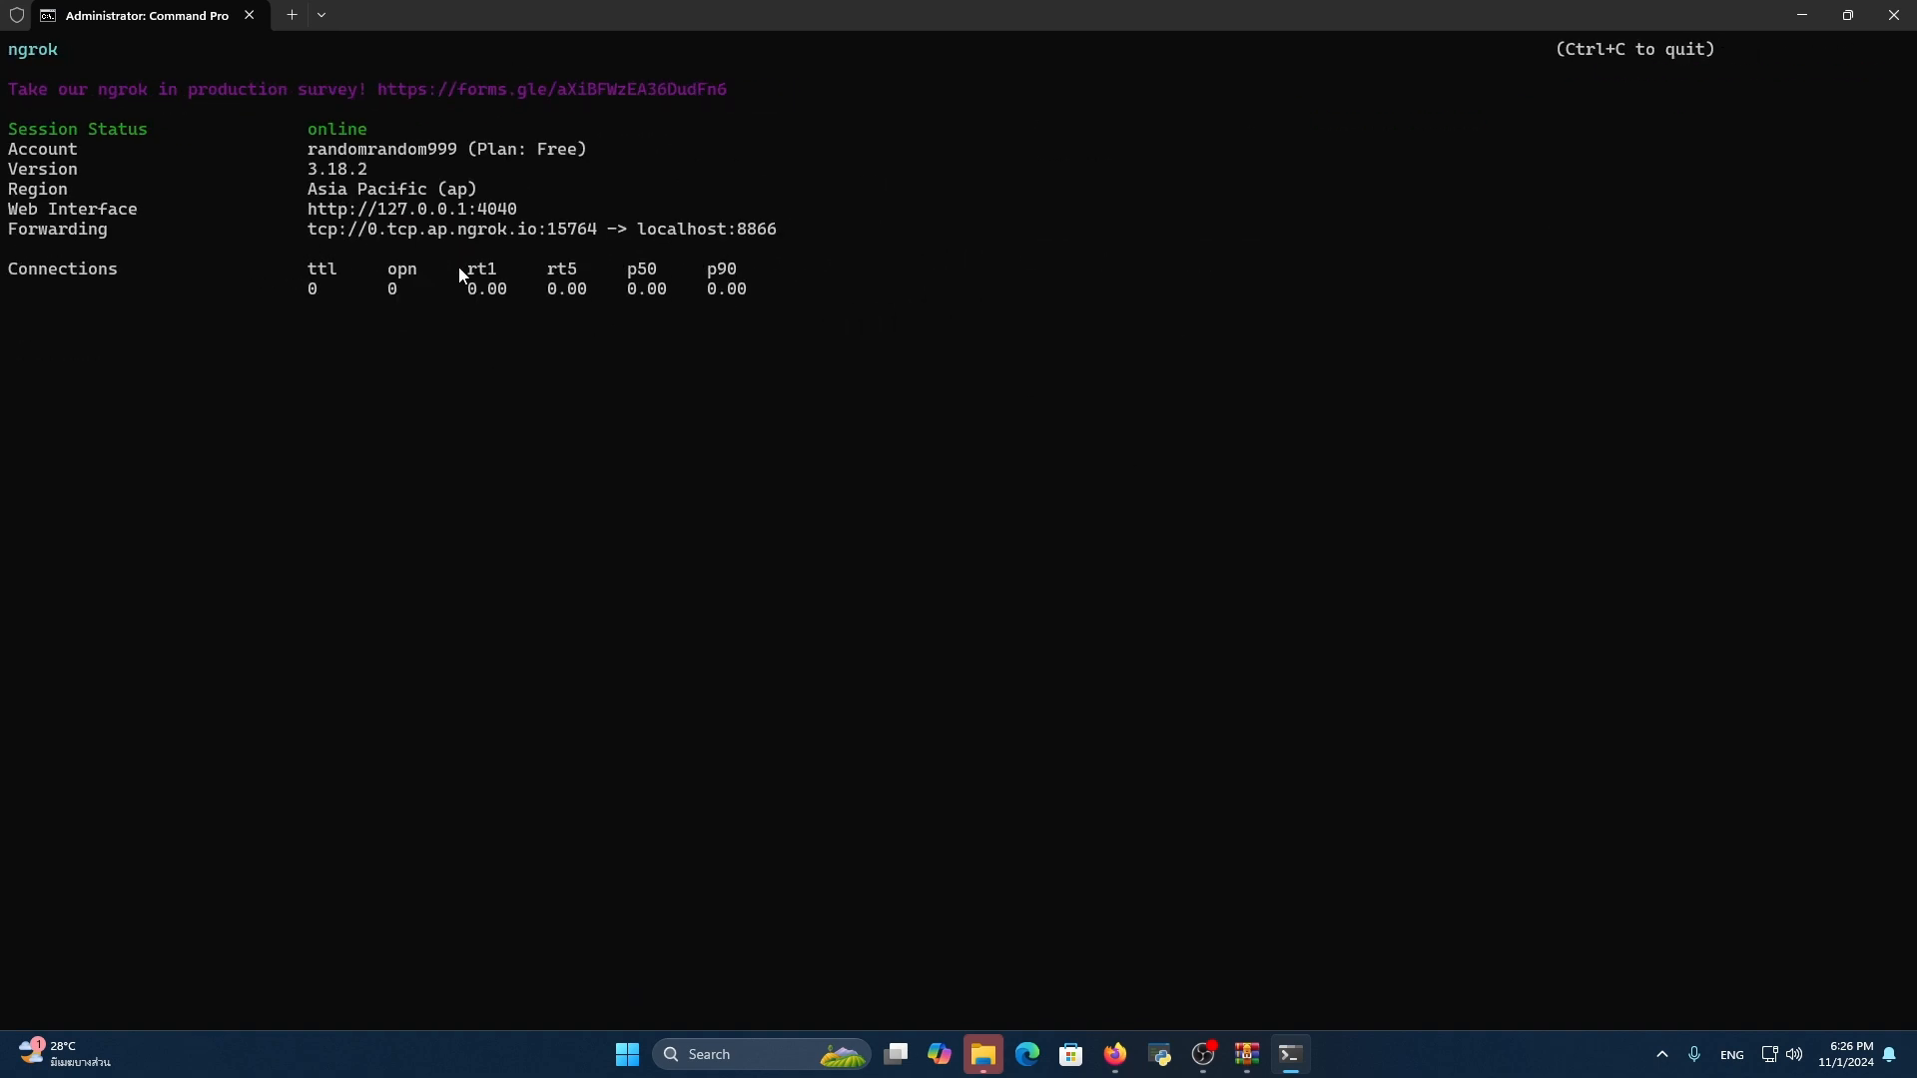
# Examine the tunnel's forwarding line, marking the localhost target and the public ngrok port
pyautogui.moveTo(631, 228); pyautogui.dragTo(777, 229)
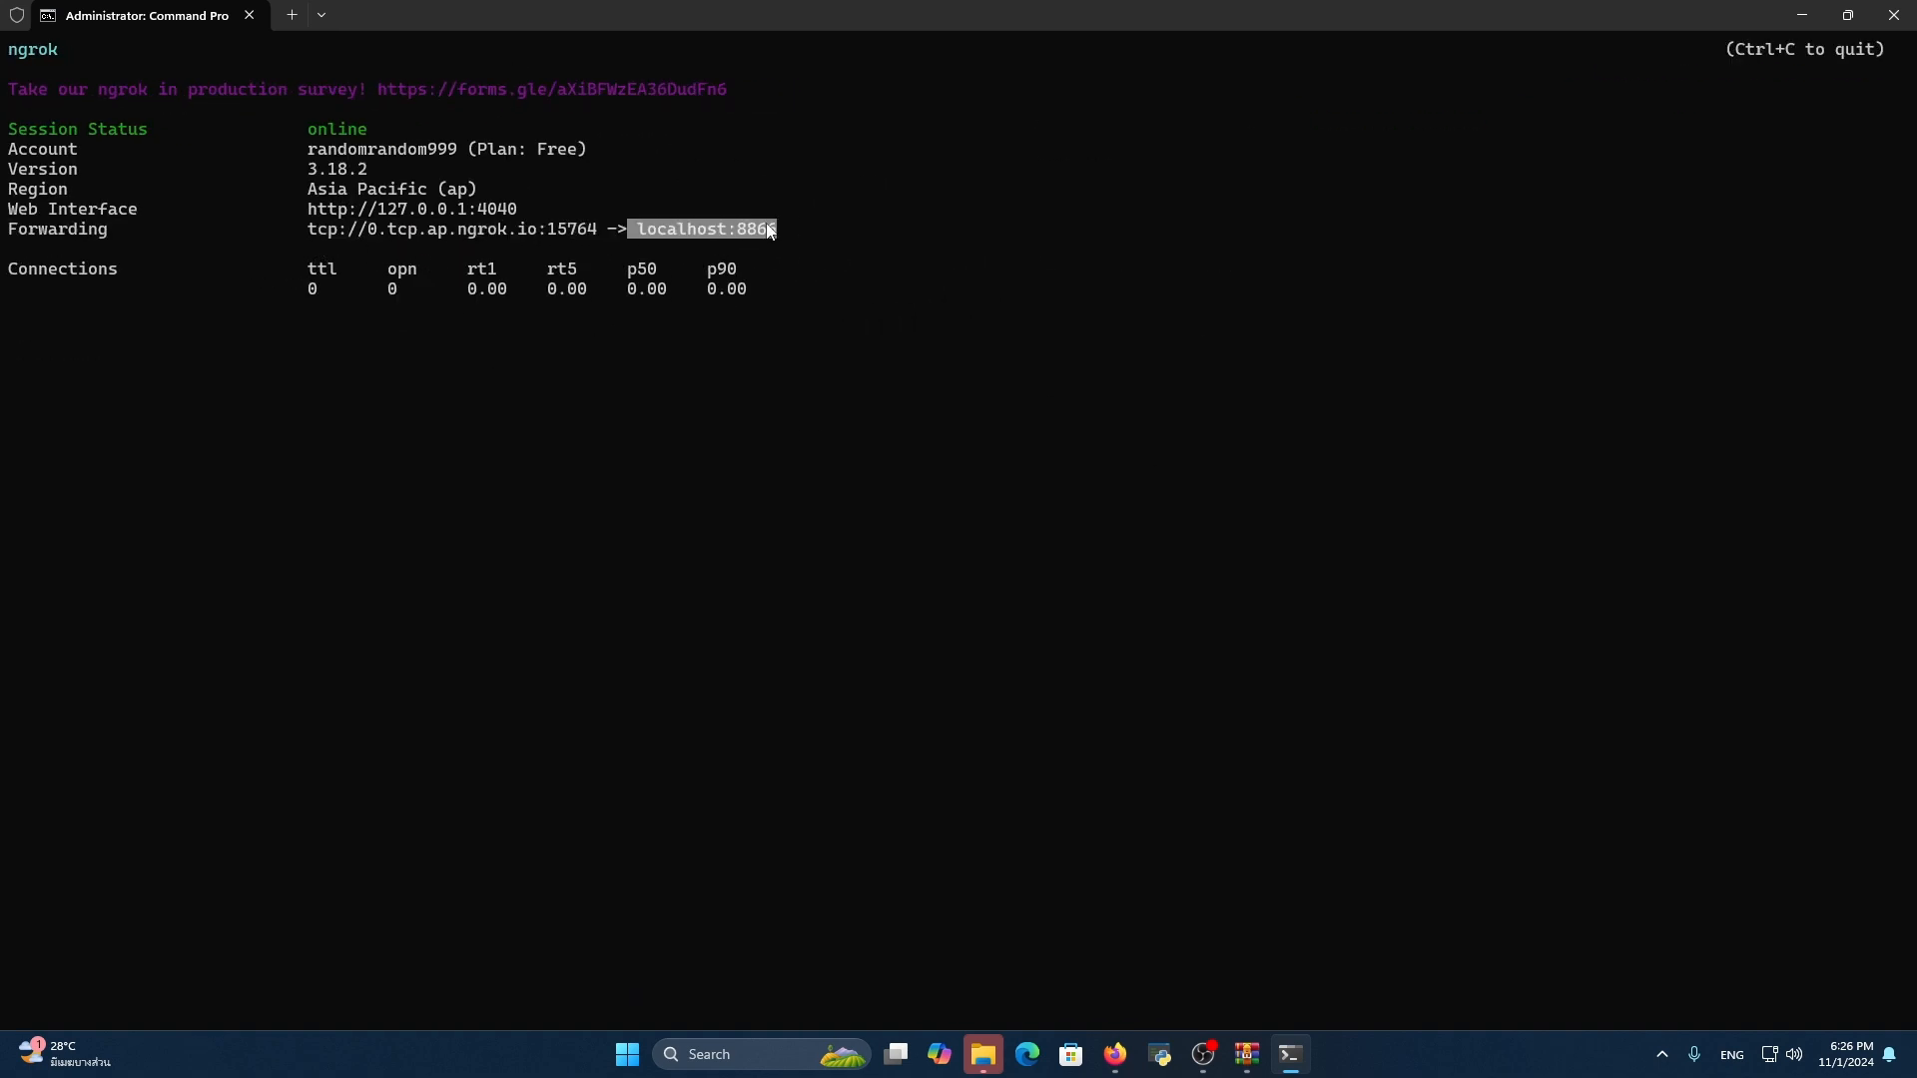
pyautogui.click(729, 228)
pyautogui.moveTo(631, 228); pyautogui.dragTo(732, 233)
pyautogui.click(752, 229)
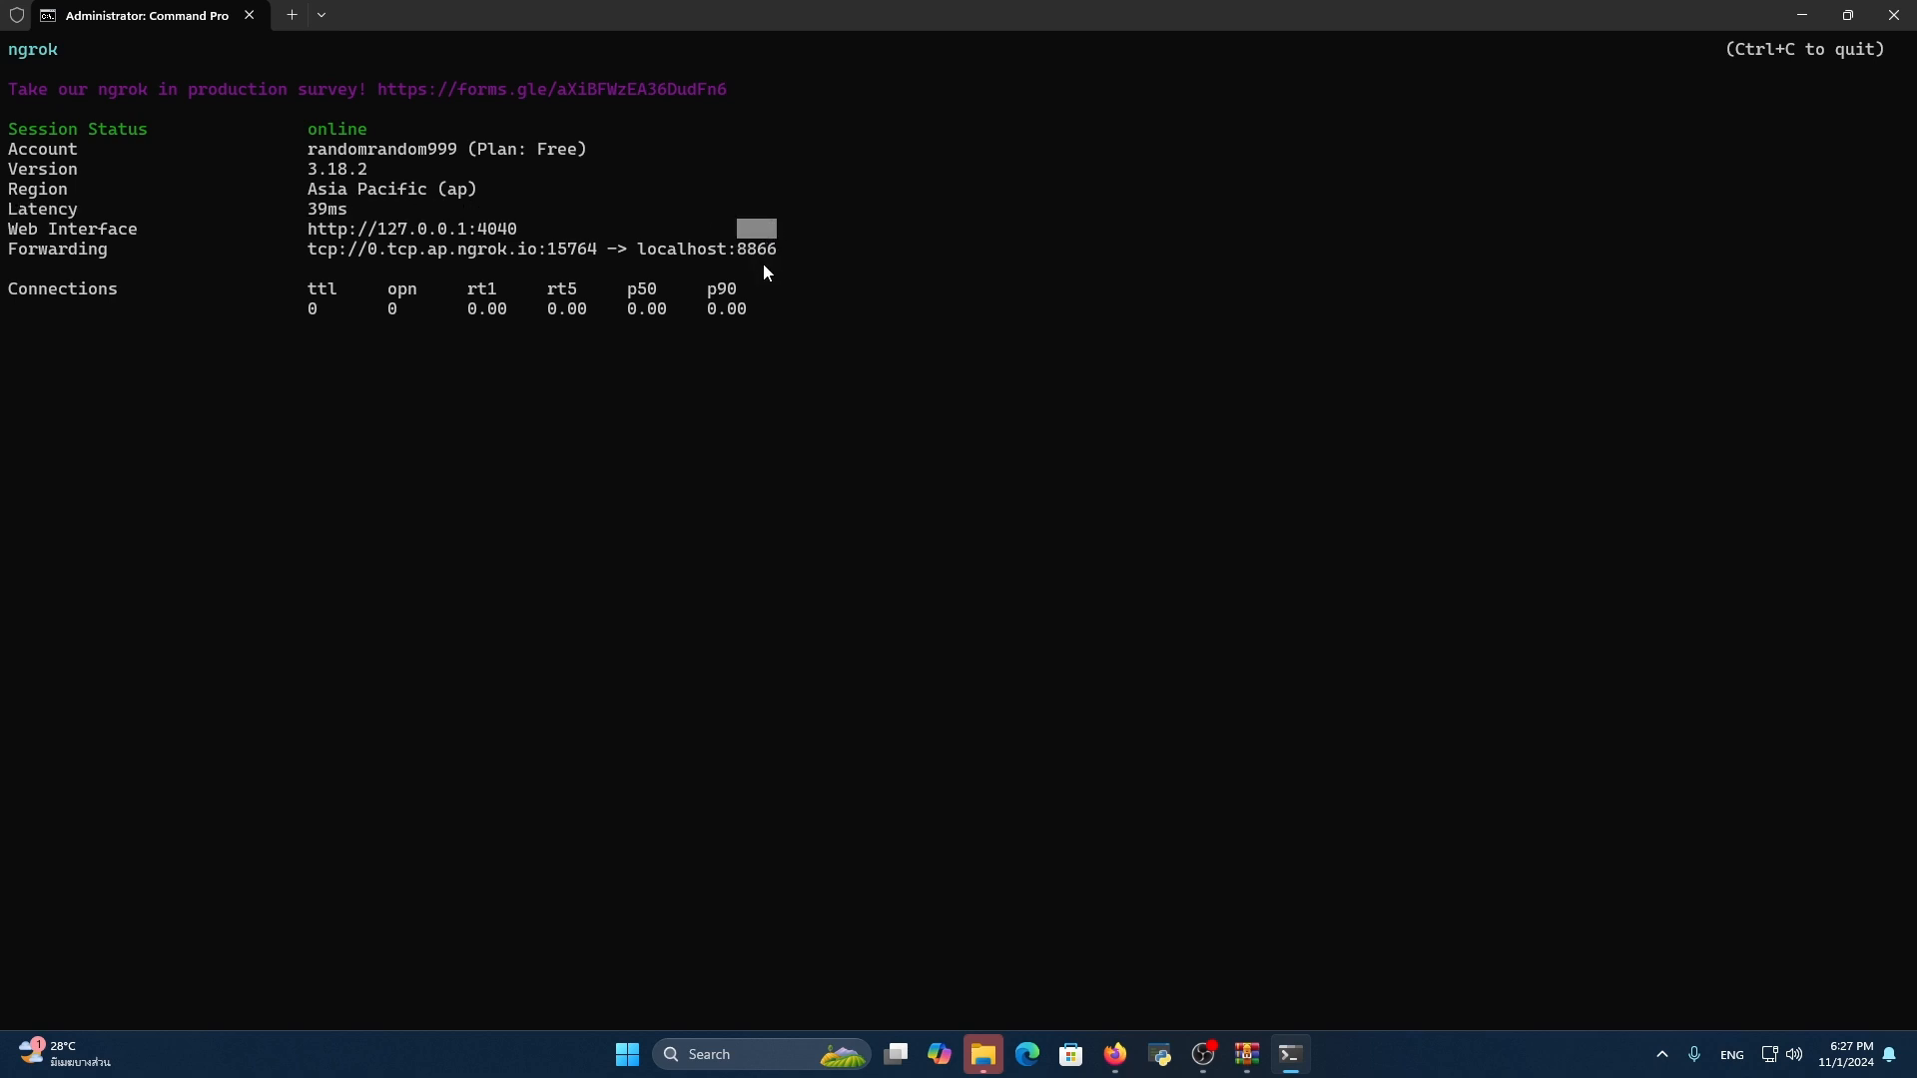
pyautogui.moveTo(602, 251)
pyautogui.mouseDown()
pyautogui.moveTo(373, 254)
pyautogui.moveTo(605, 252)
pyautogui.mouseUp()
pyautogui.click(553, 247)
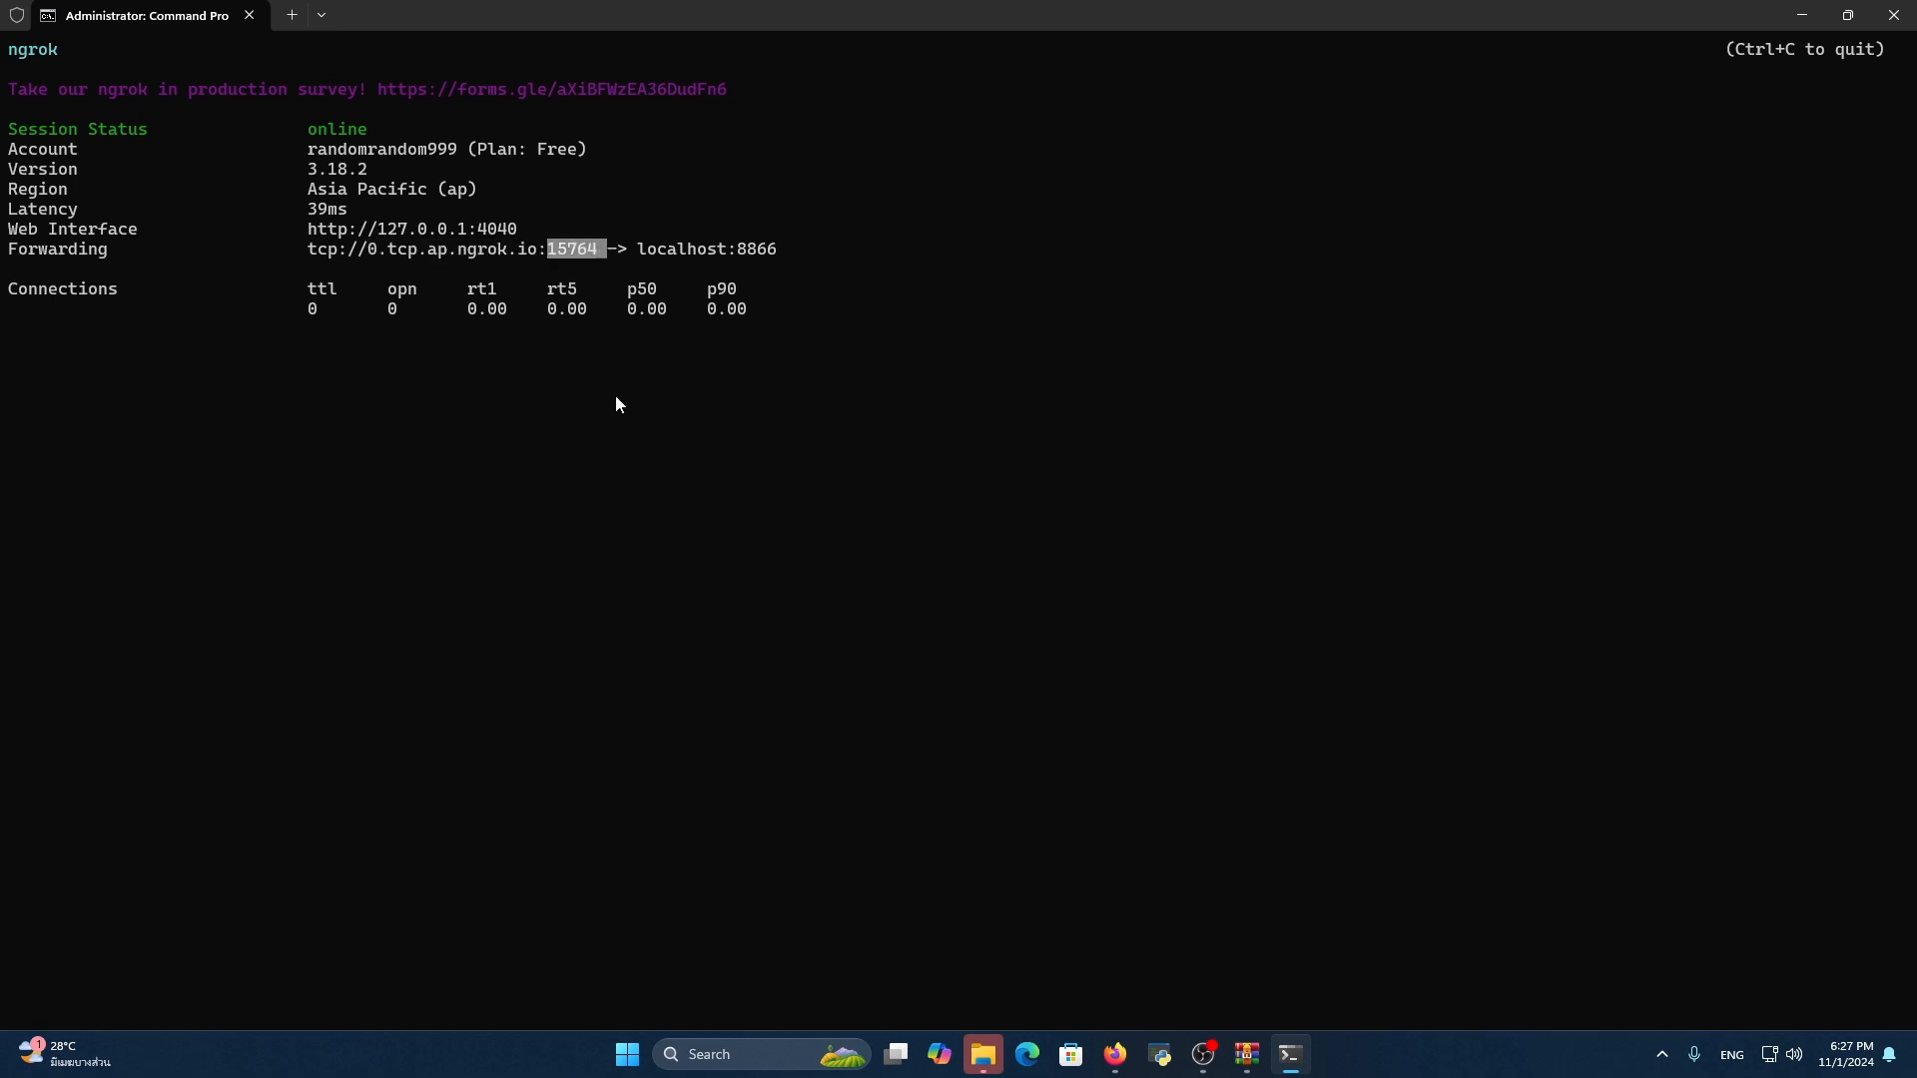
# Stop the running ngrok tunnel and minimize the Command Prompt window
pyautogui.hotkey('ctrl', 'c')
pyautogui.hotkey('ctrl', 'c')
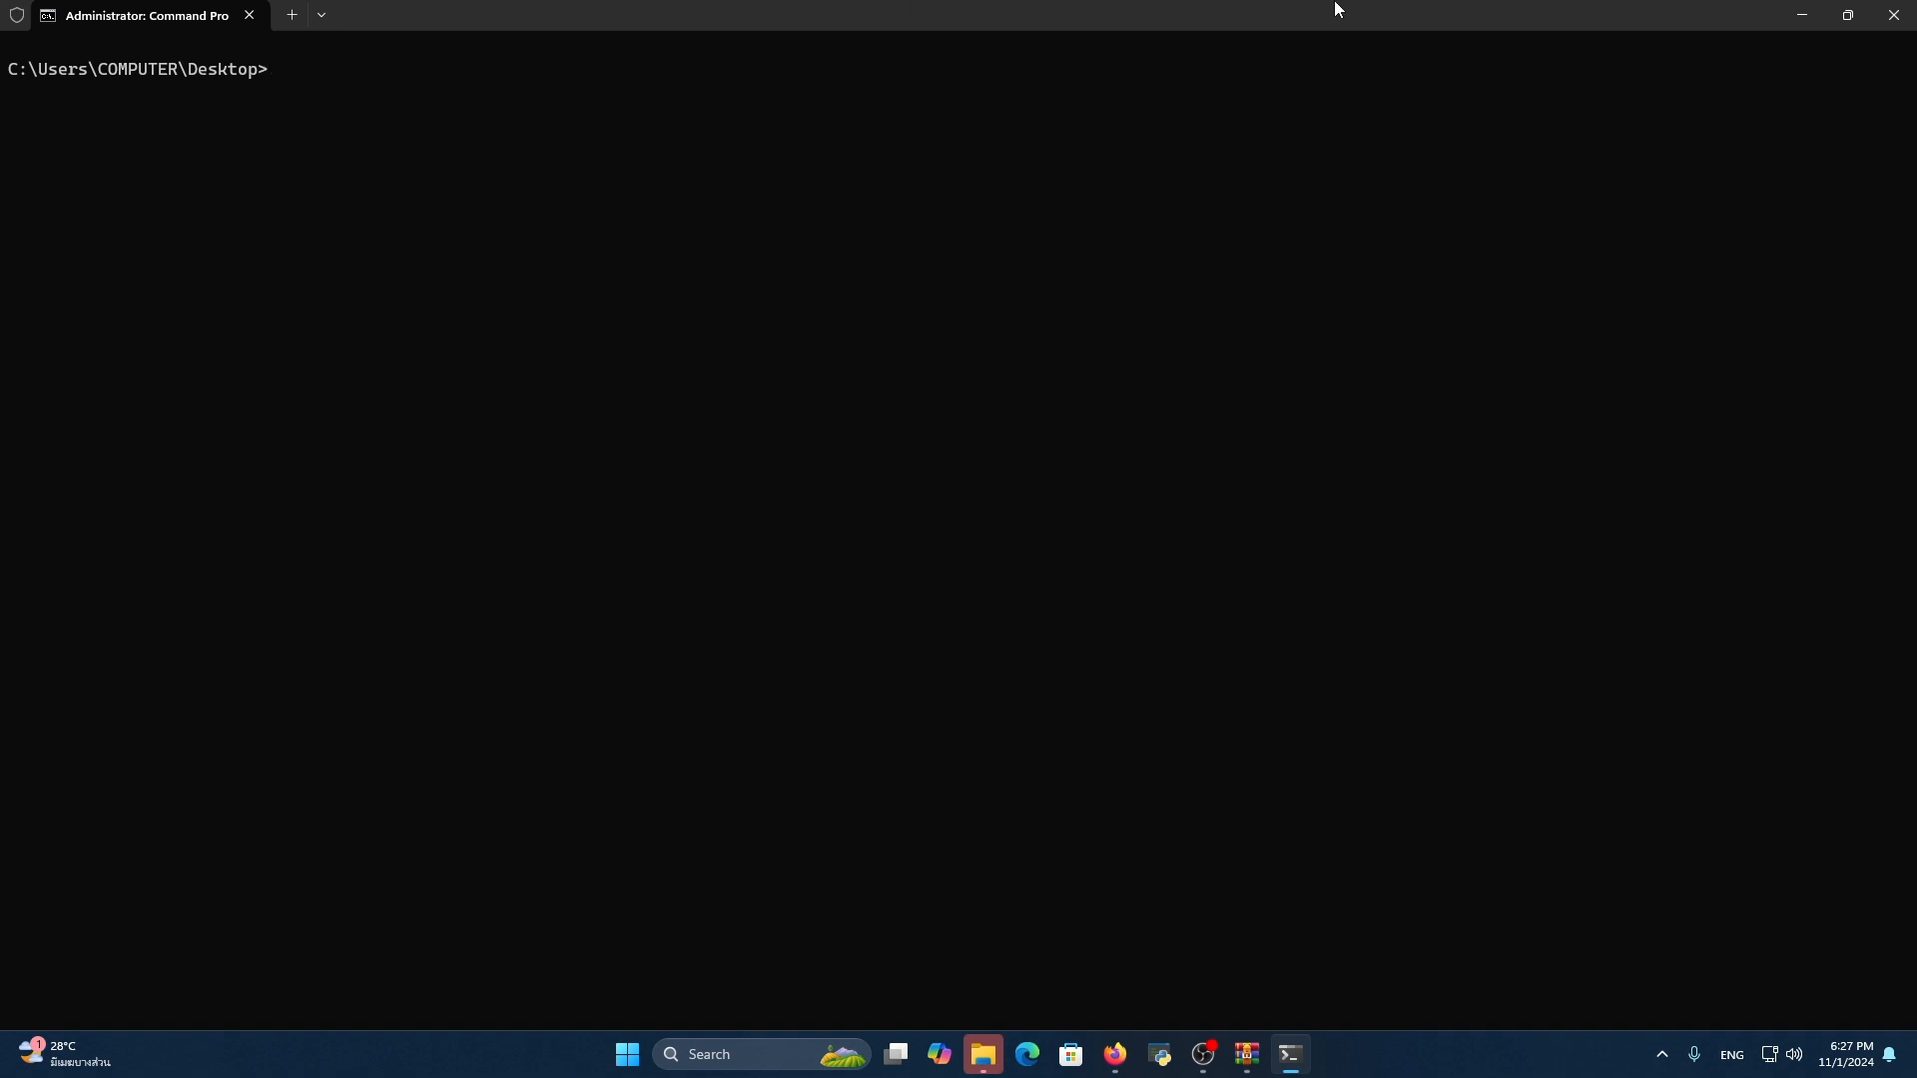
pyautogui.click(1802, 15)
# Start downloading the Fiddler Everywhere installer for Windows 10, 11 from the Telerik page and cancel the download
pyautogui.click(422, 10)
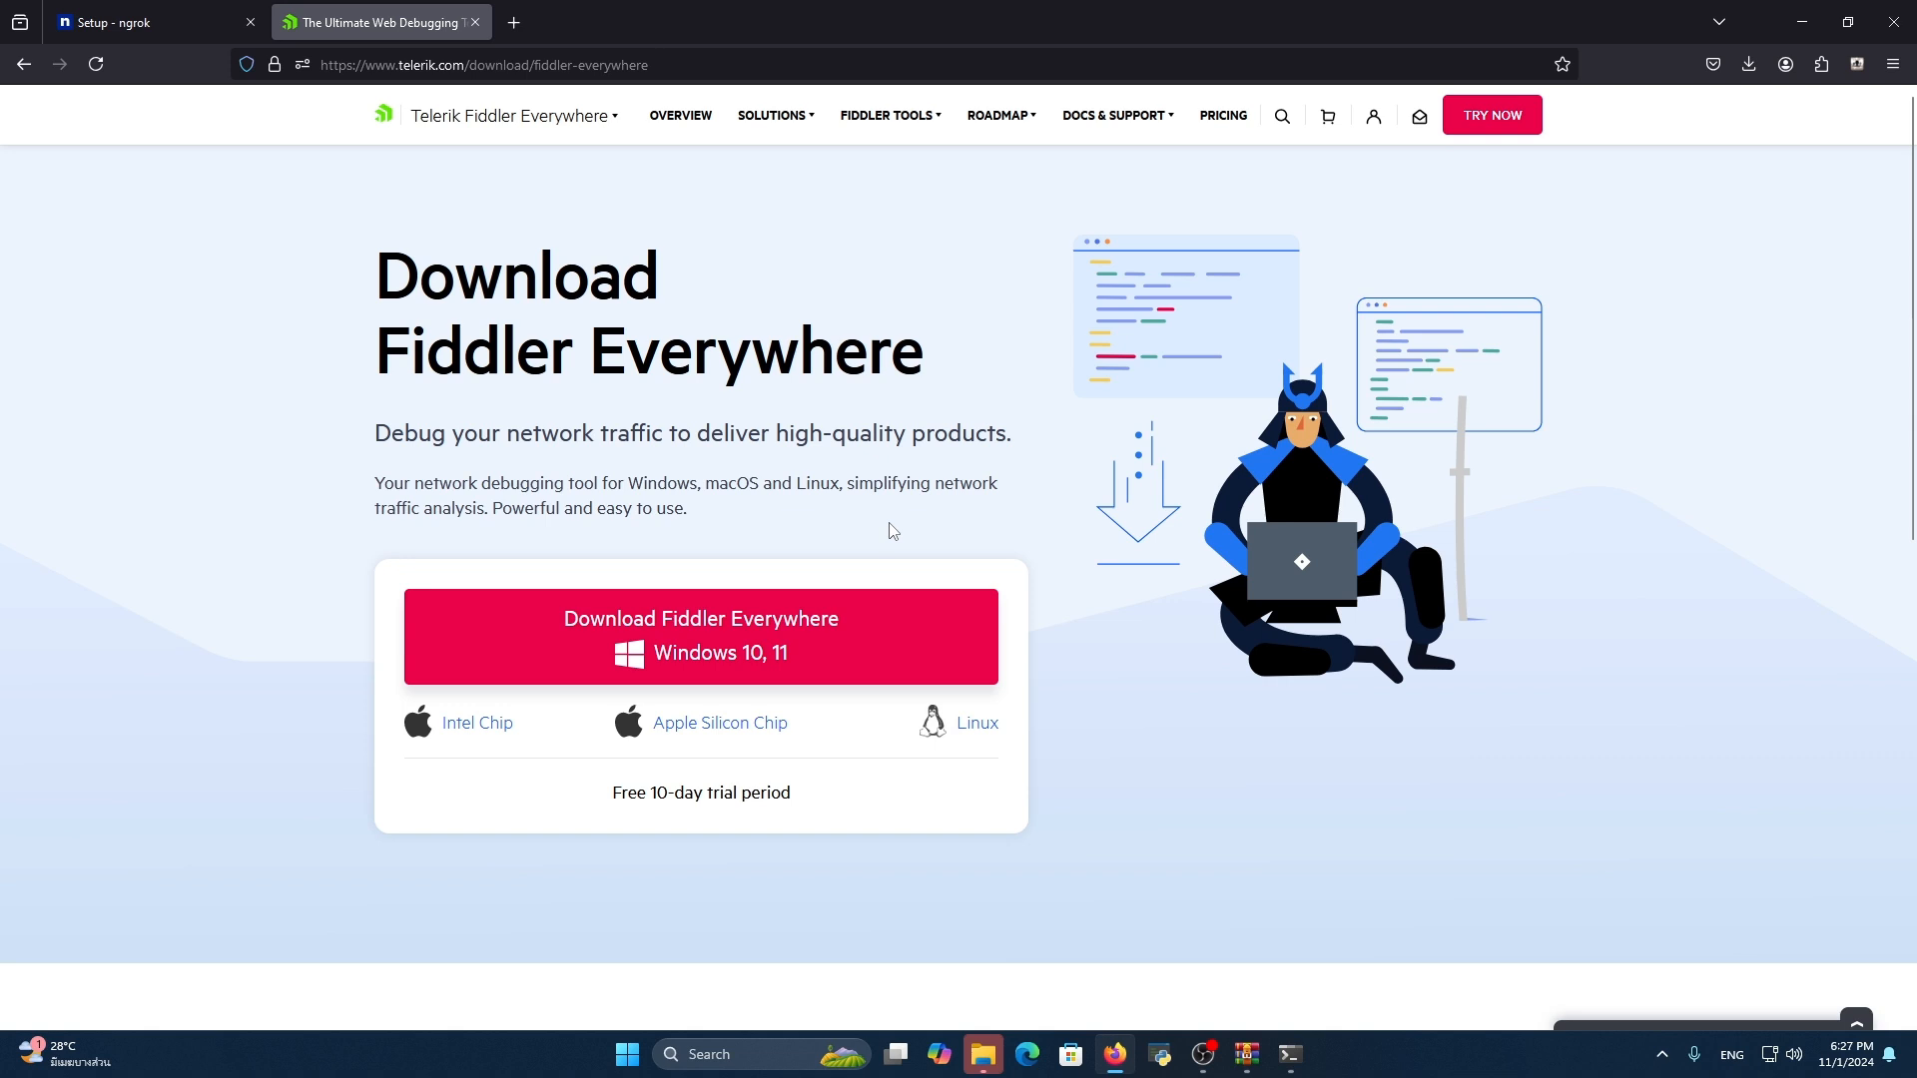
pyautogui.click(769, 628)
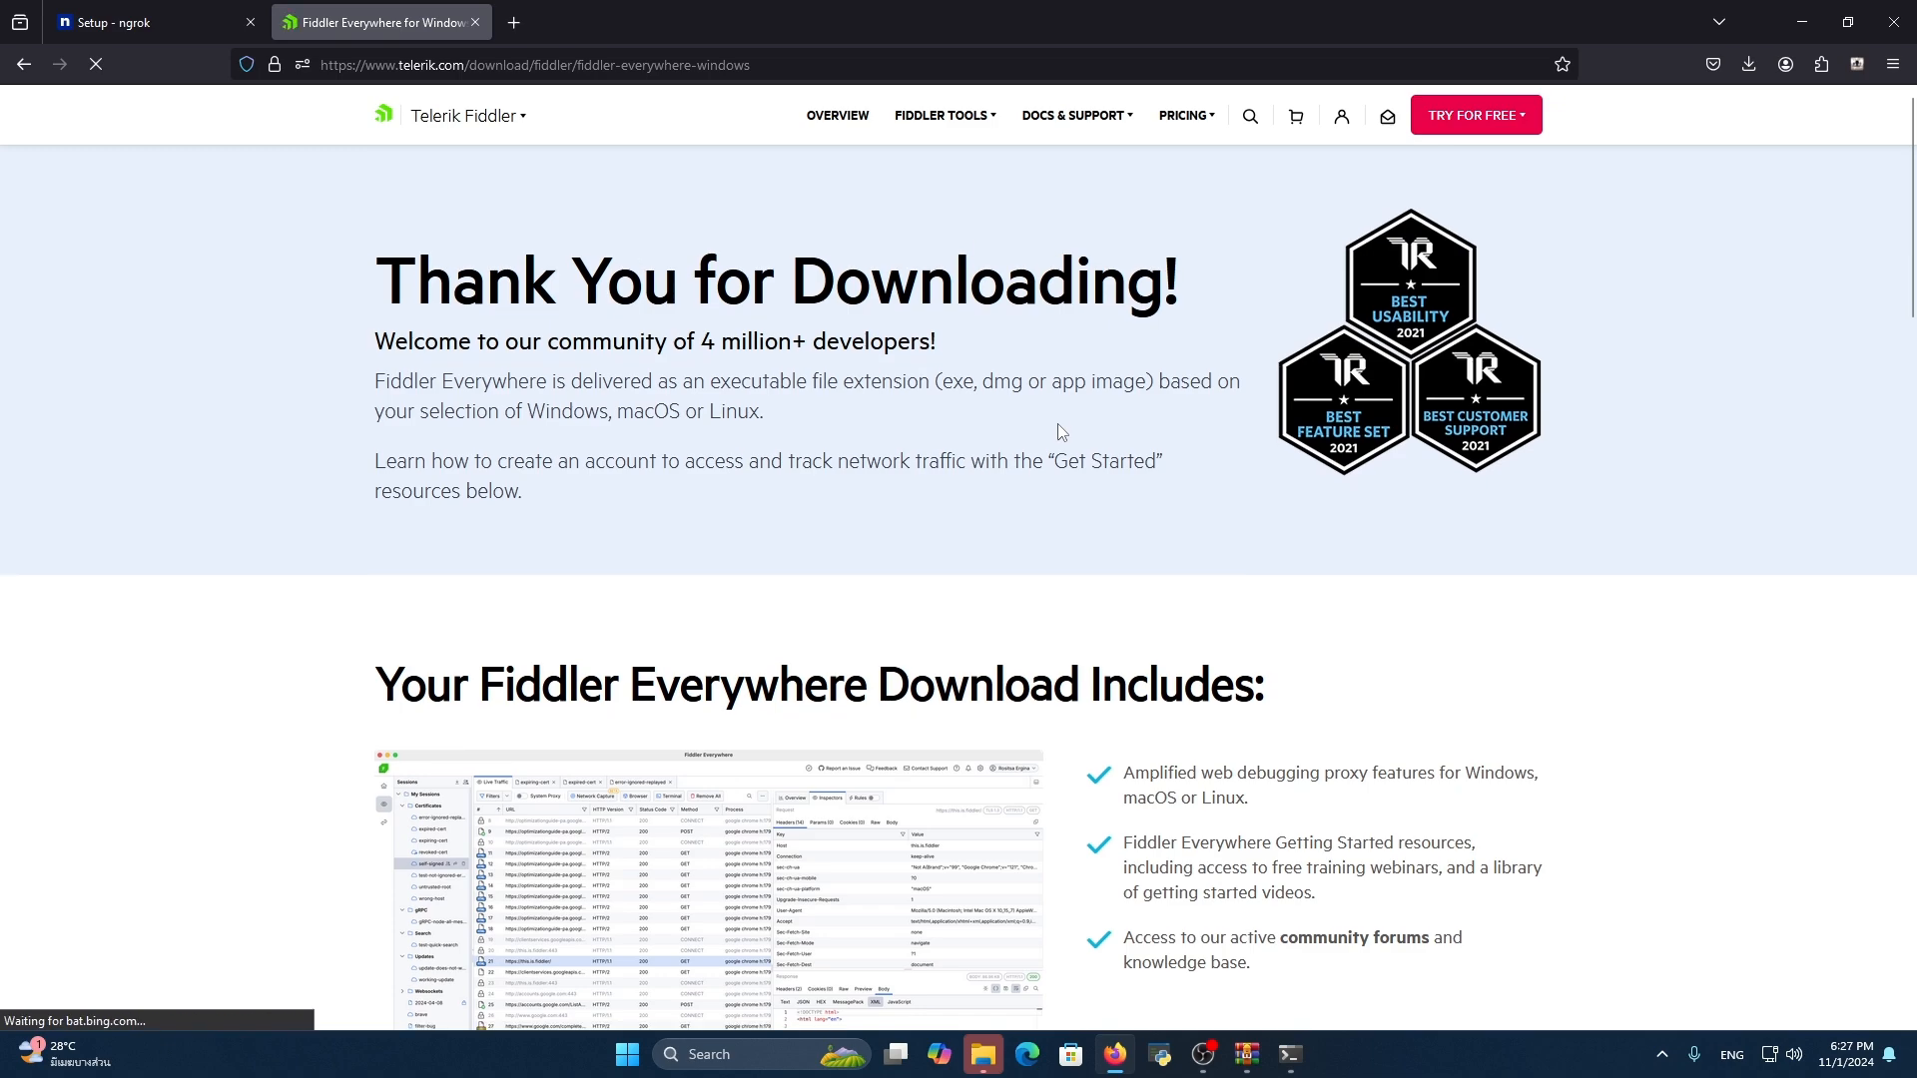
pyautogui.scroll(-12, 1061, 431)
pyautogui.scroll(8, 1098, 460)
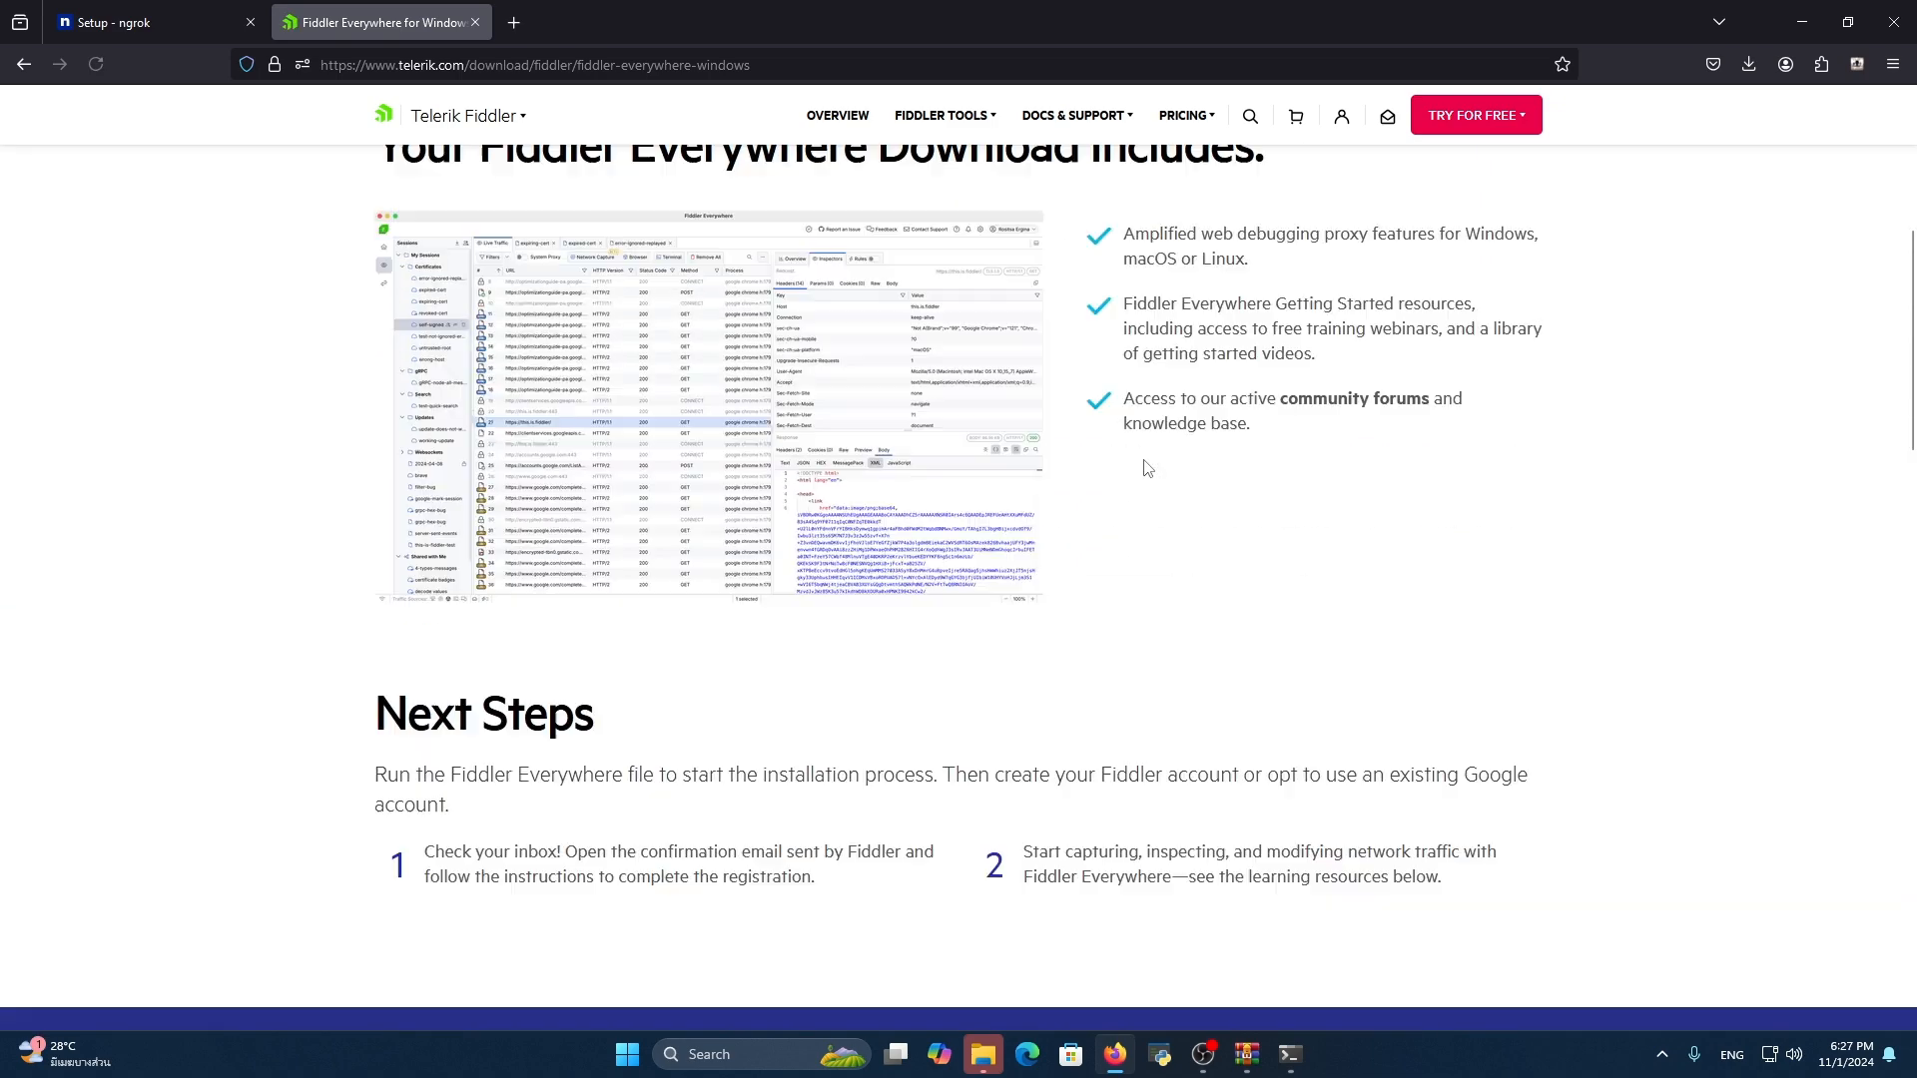
pyautogui.scroll(5, 1308, 299)
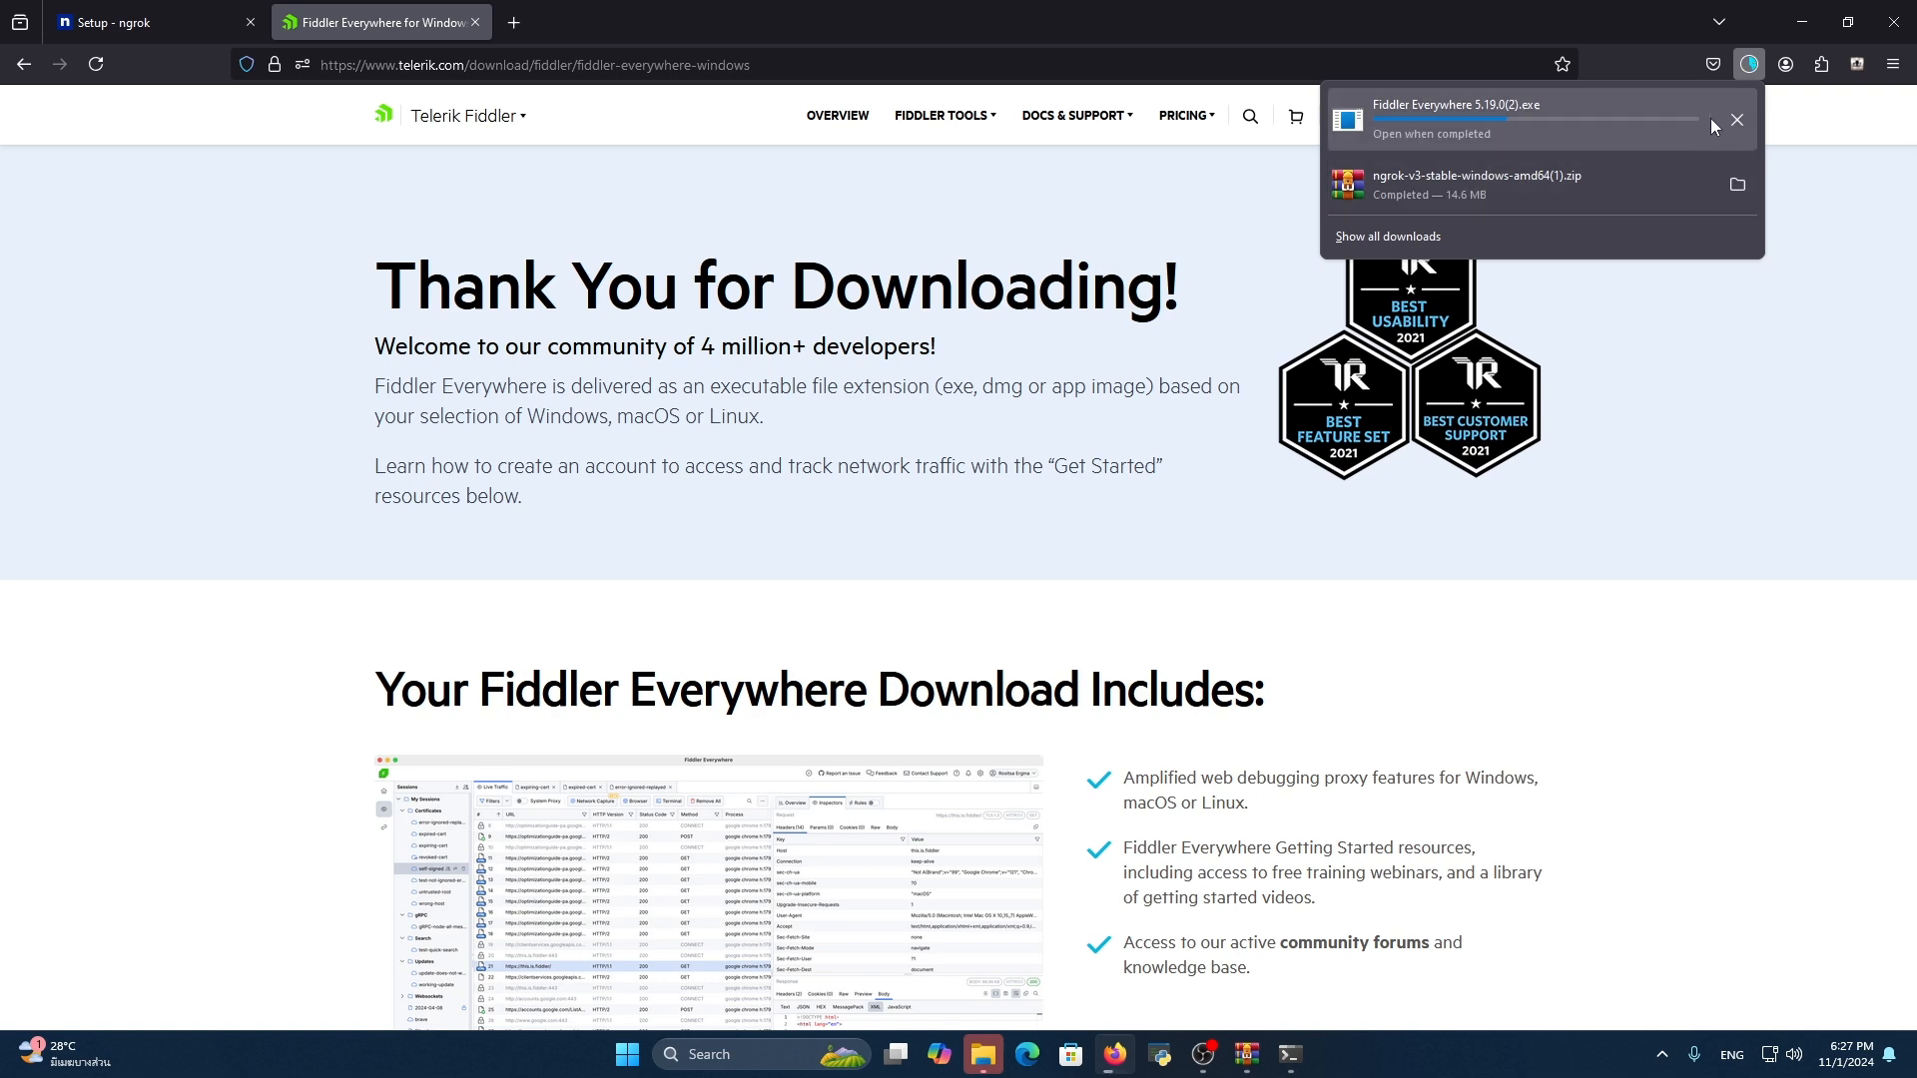
pyautogui.click(1737, 119)
# Look through the browser's full download list, dismiss the ngrok.exe replacement dialog, and close the list
pyautogui.click(1536, 233)
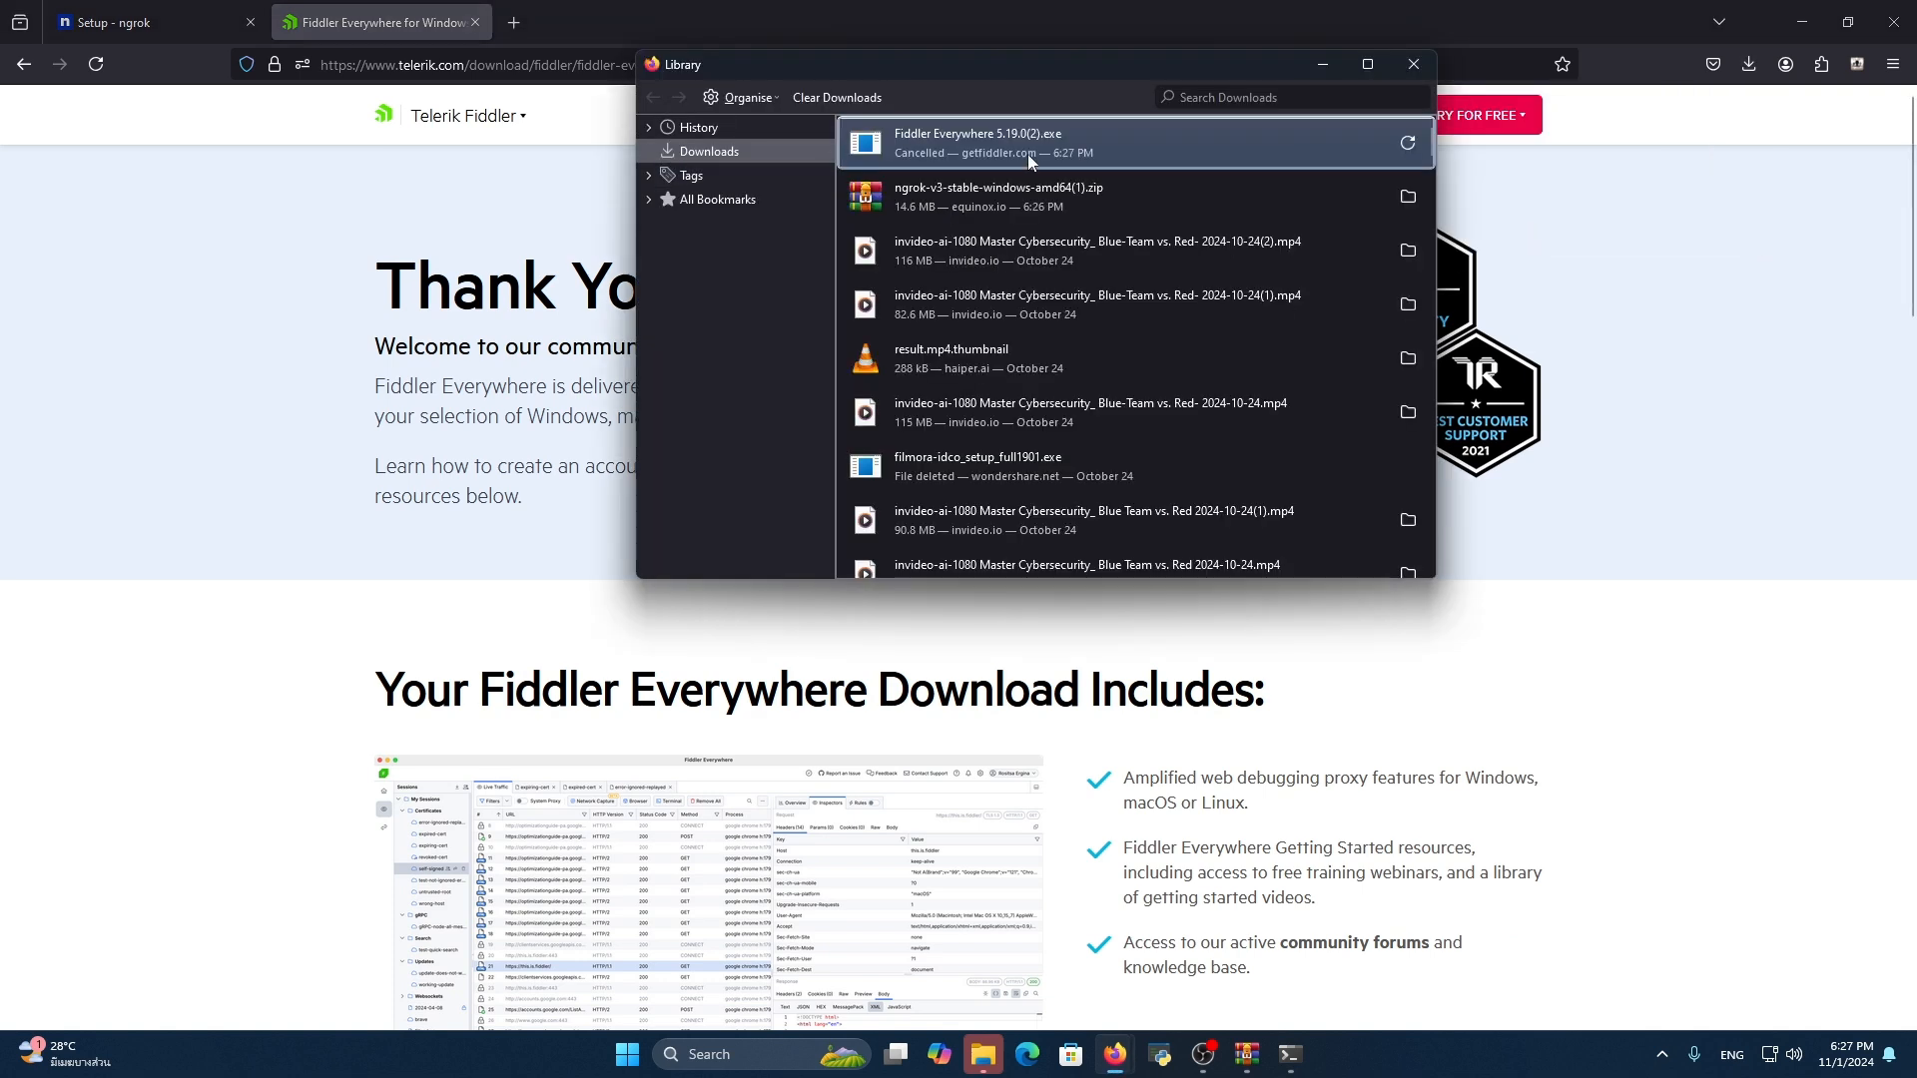
pyautogui.scroll(-4, 1024, 330)
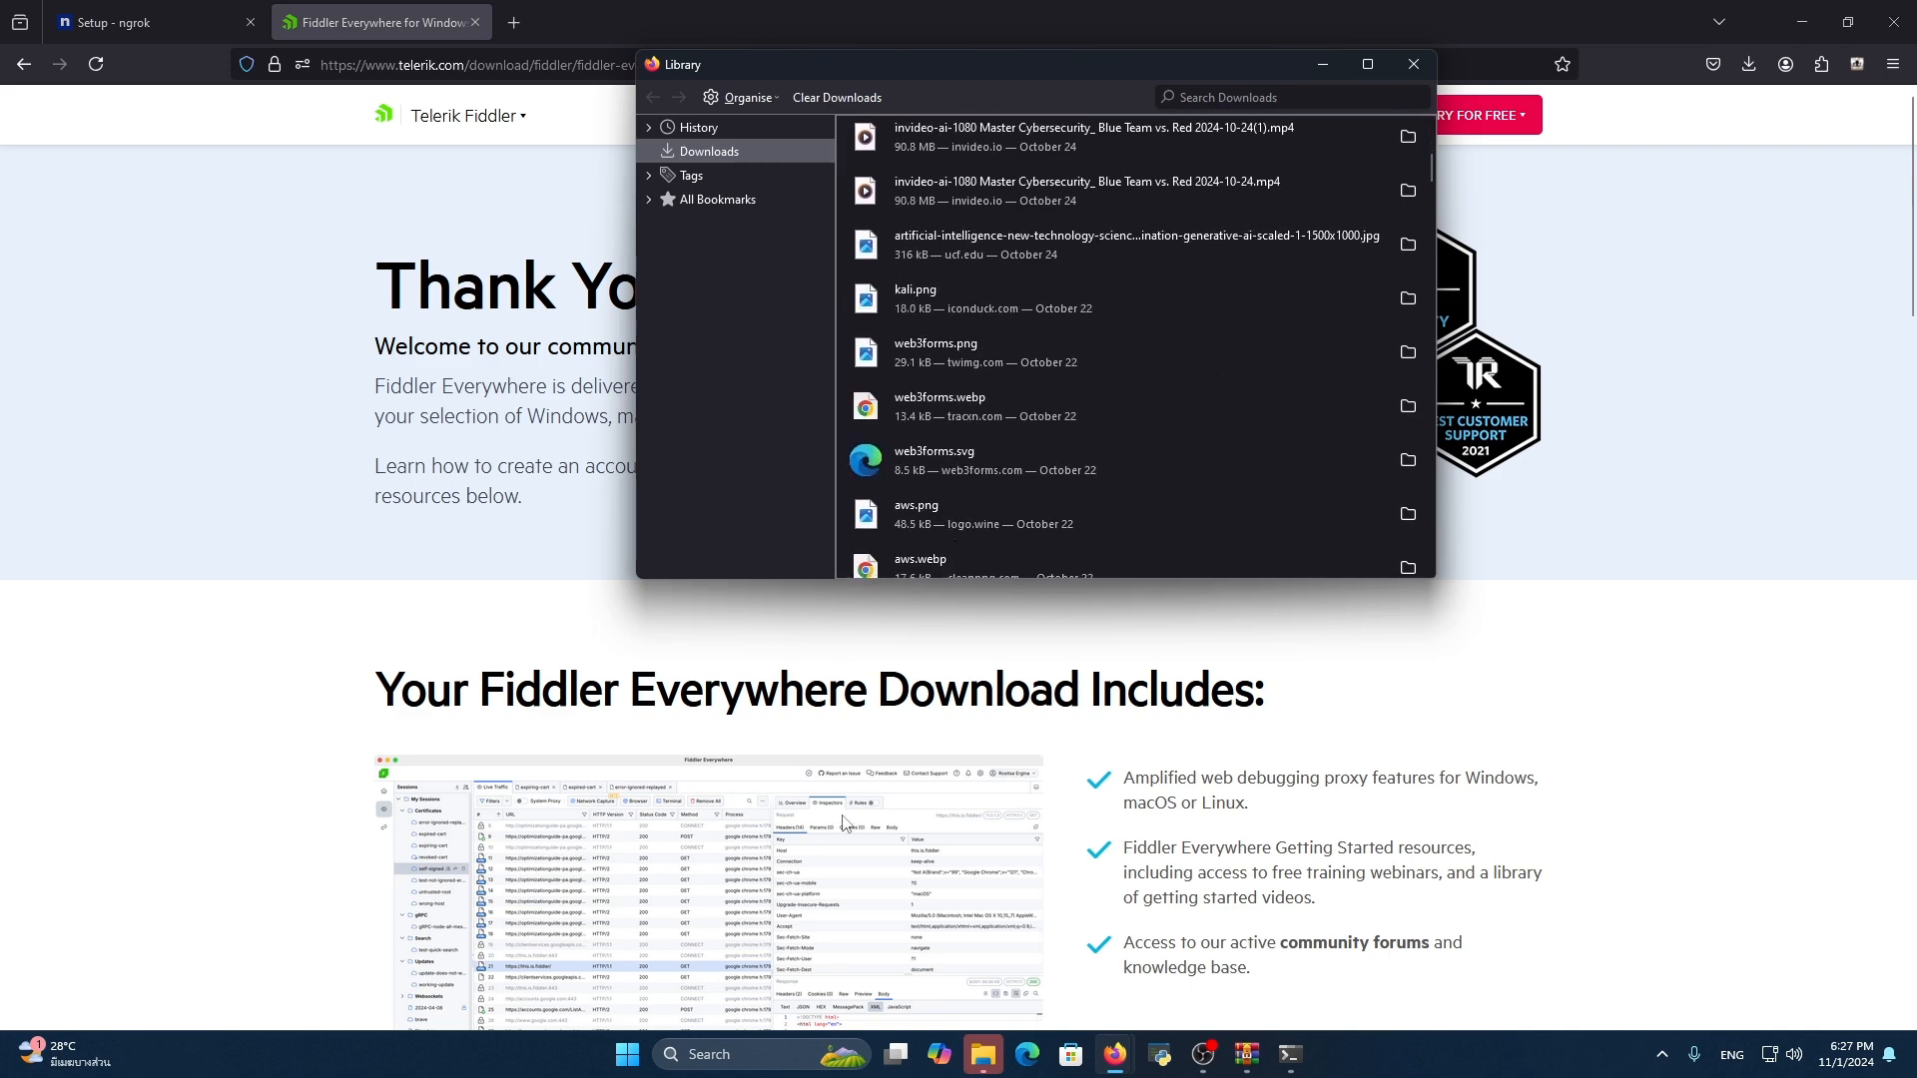
pyautogui.click(671, 258)
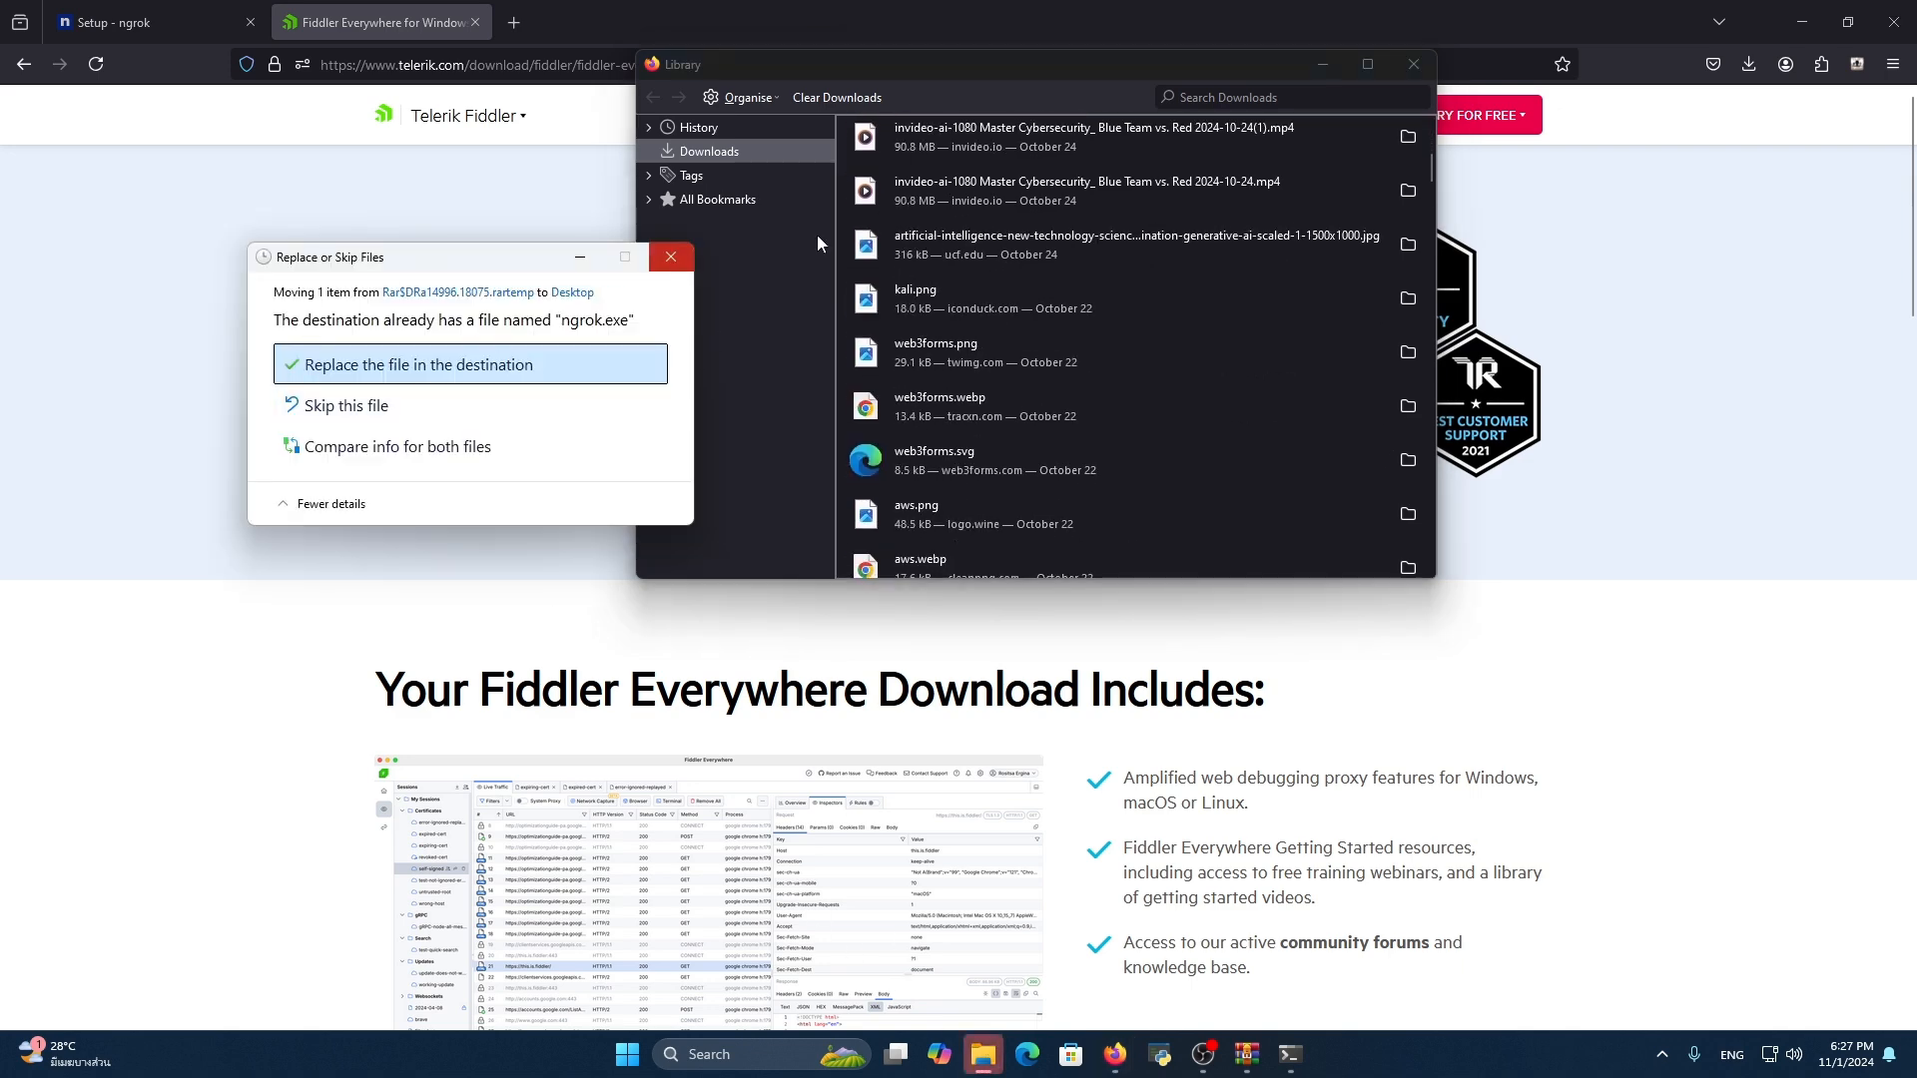
pyautogui.click(1414, 65)
# Install Fiddler Everywhere 5.19.0 from the Downloads folder for the current user only and launch it when setup finishes
pyautogui.click(964, 1074)
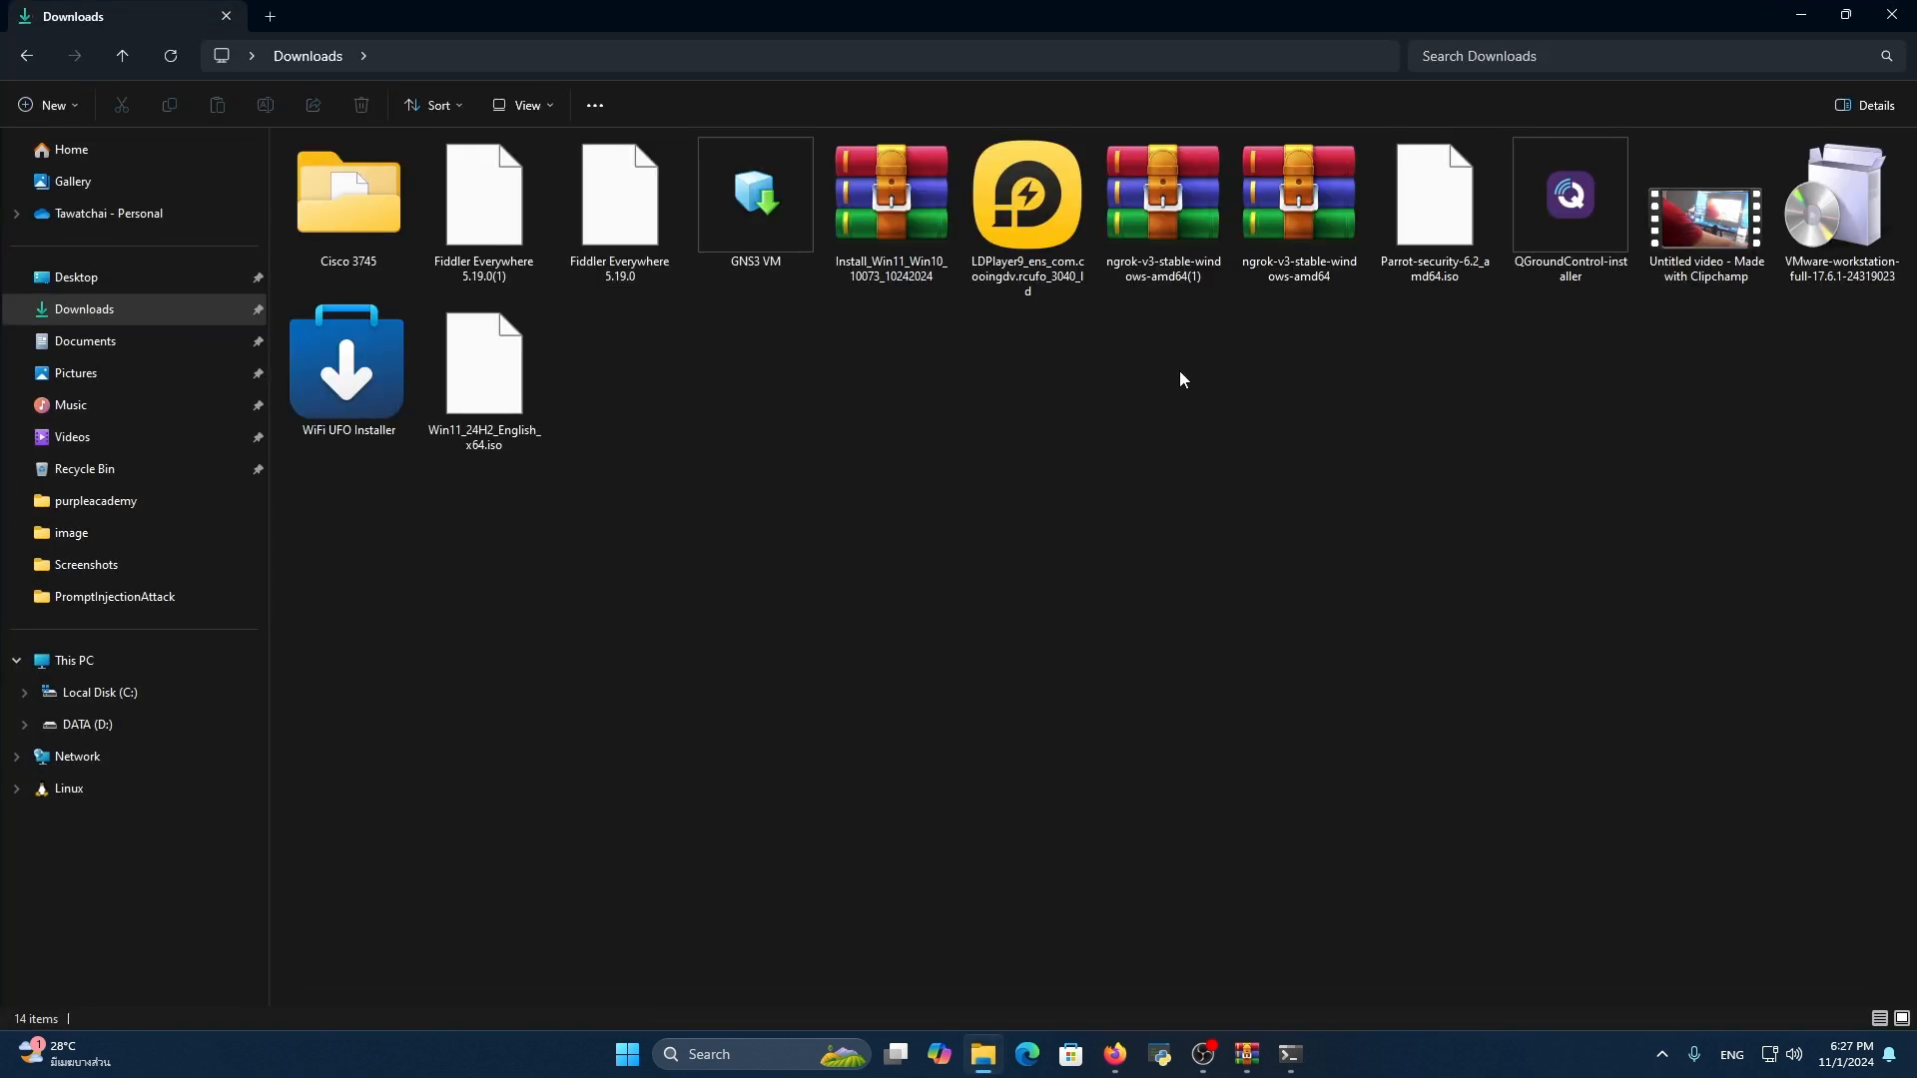
pyautogui.click(620, 203)
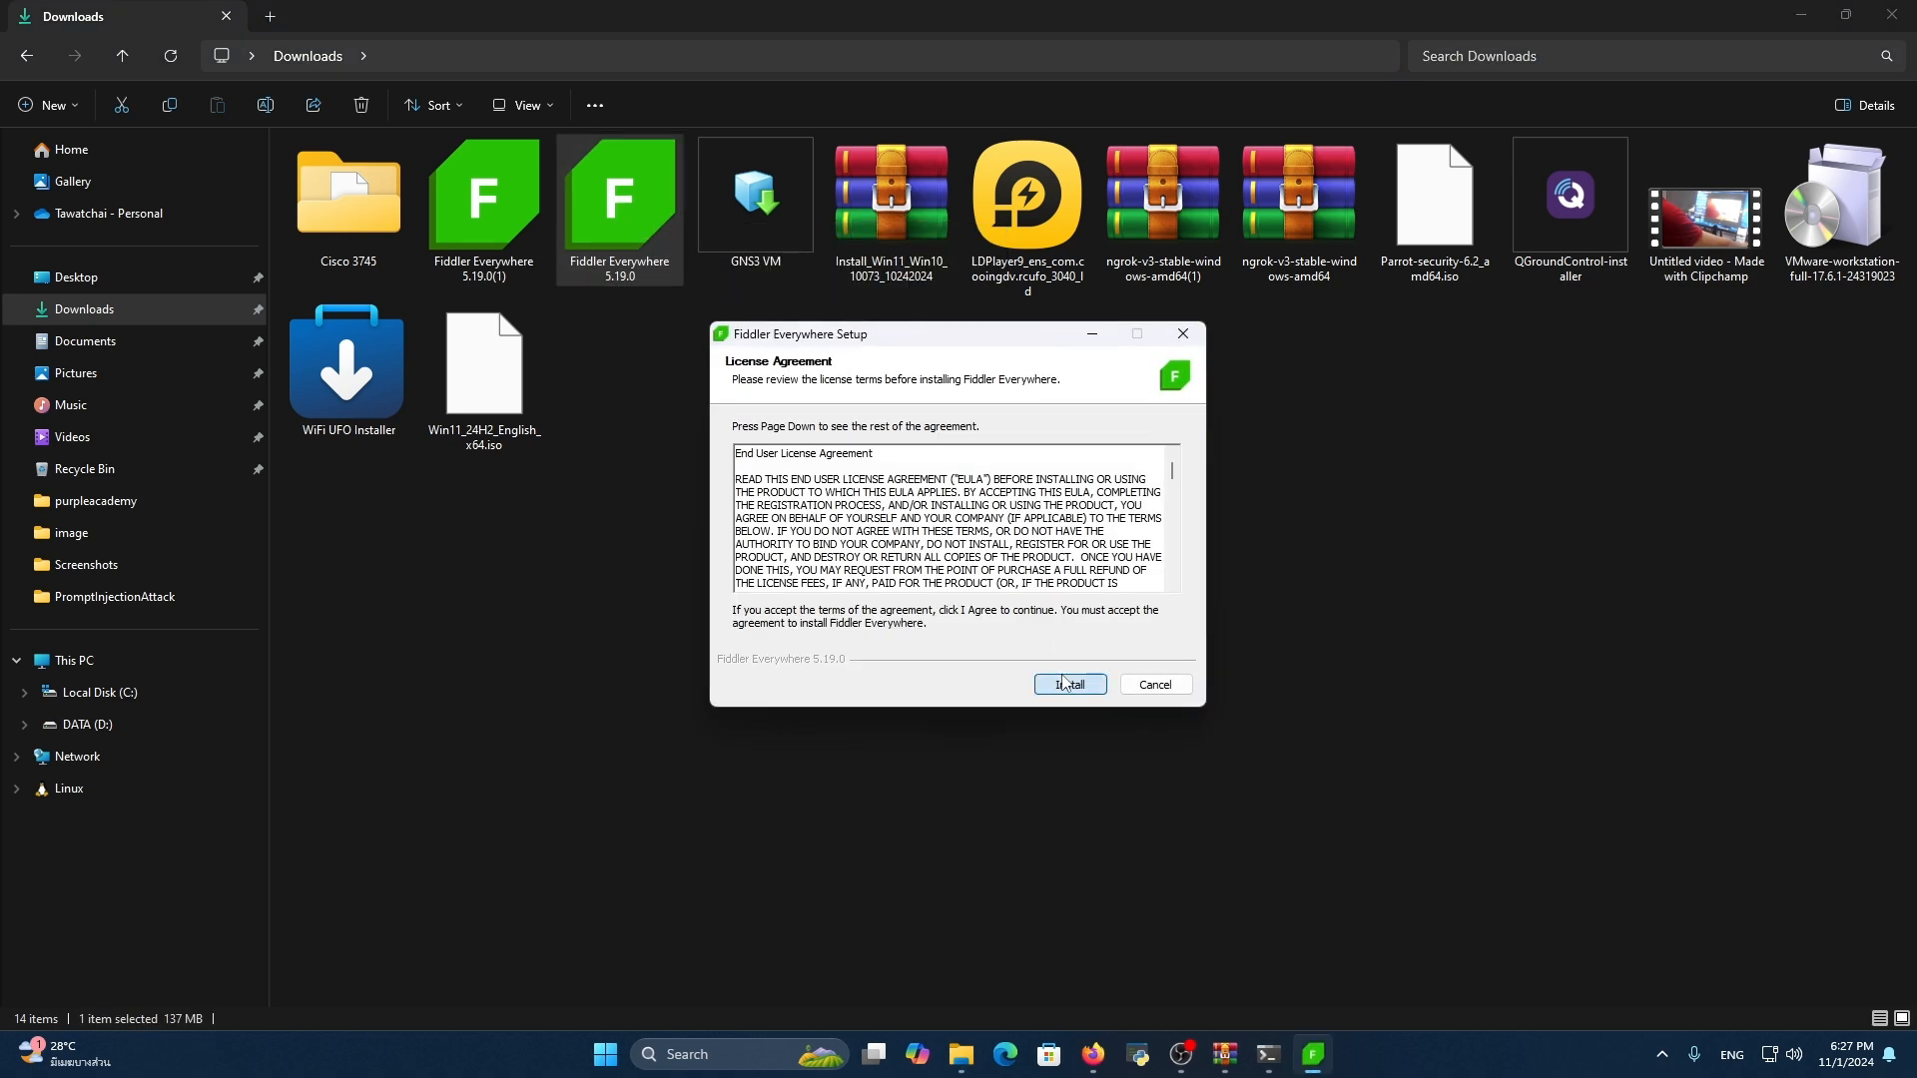
pyautogui.click(1066, 685)
pyautogui.click(911, 488)
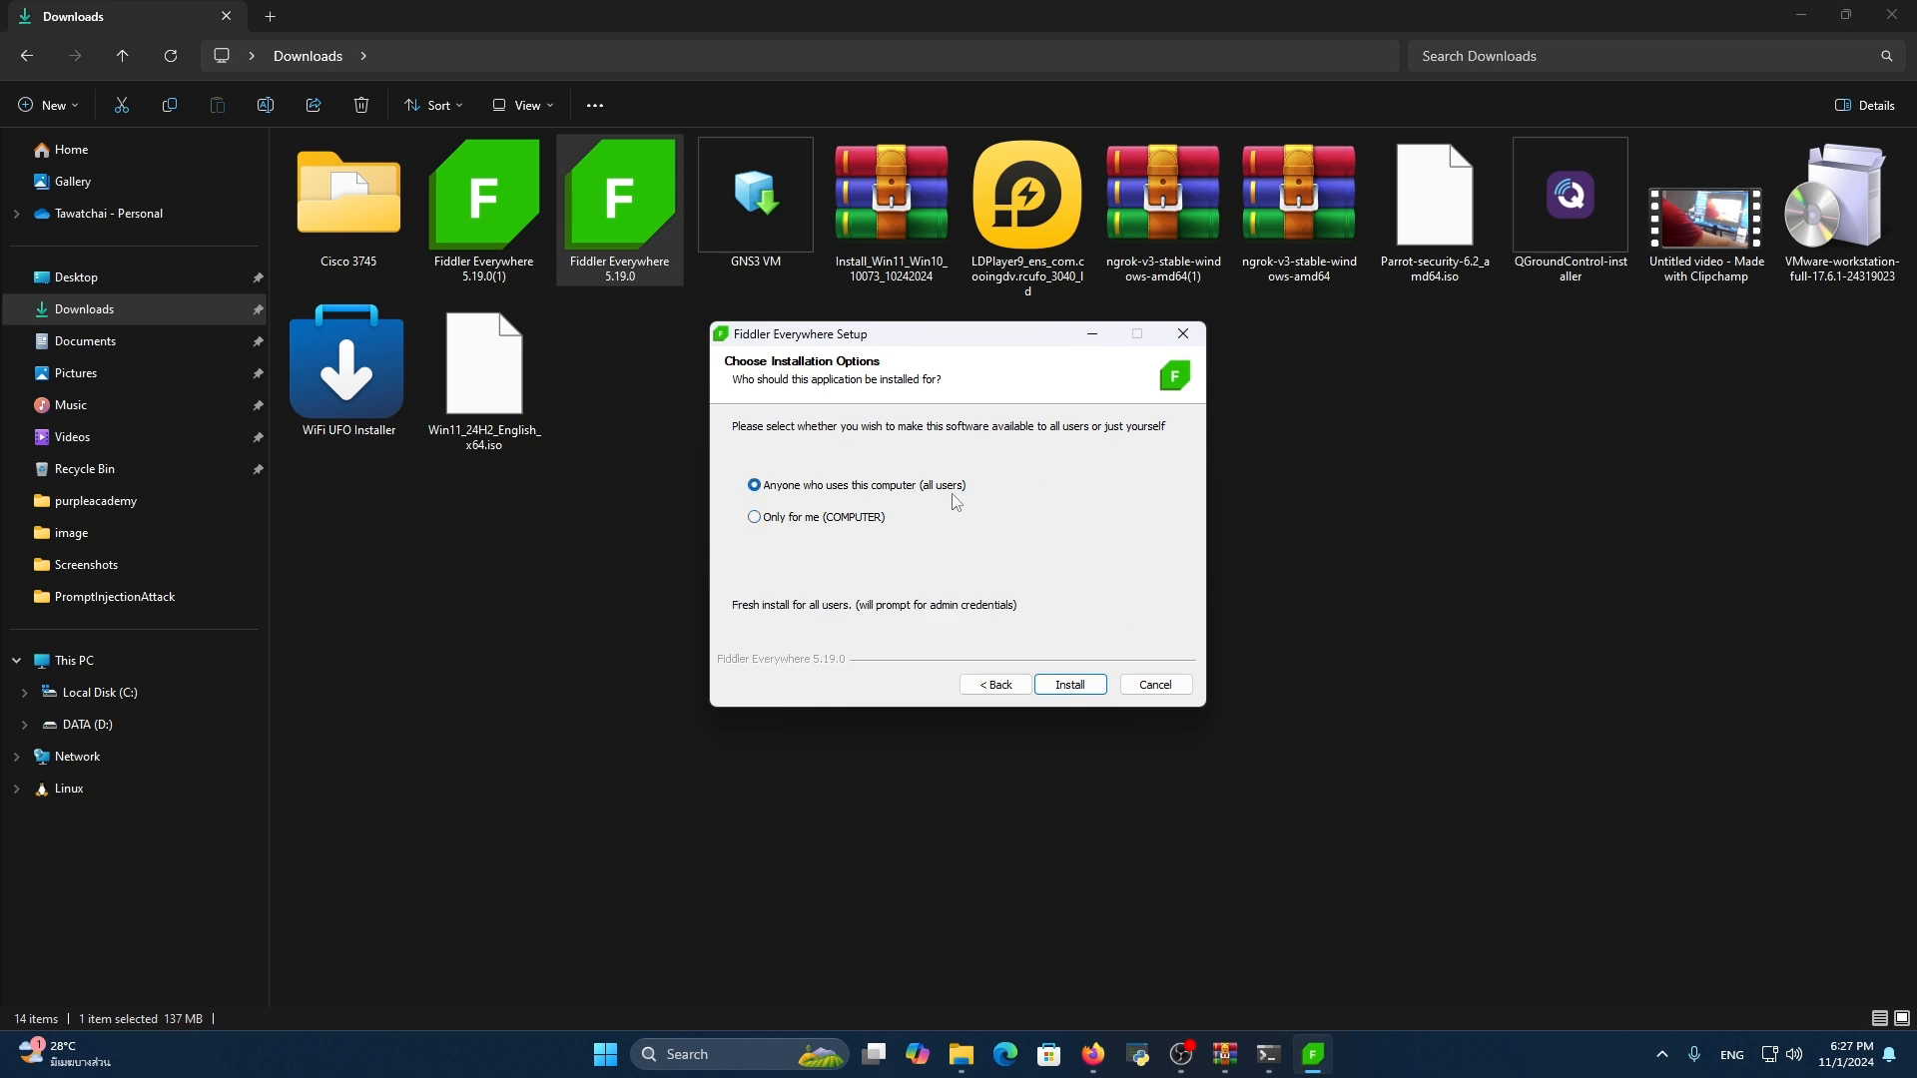
pyautogui.click(866, 519)
pyautogui.click(1071, 685)
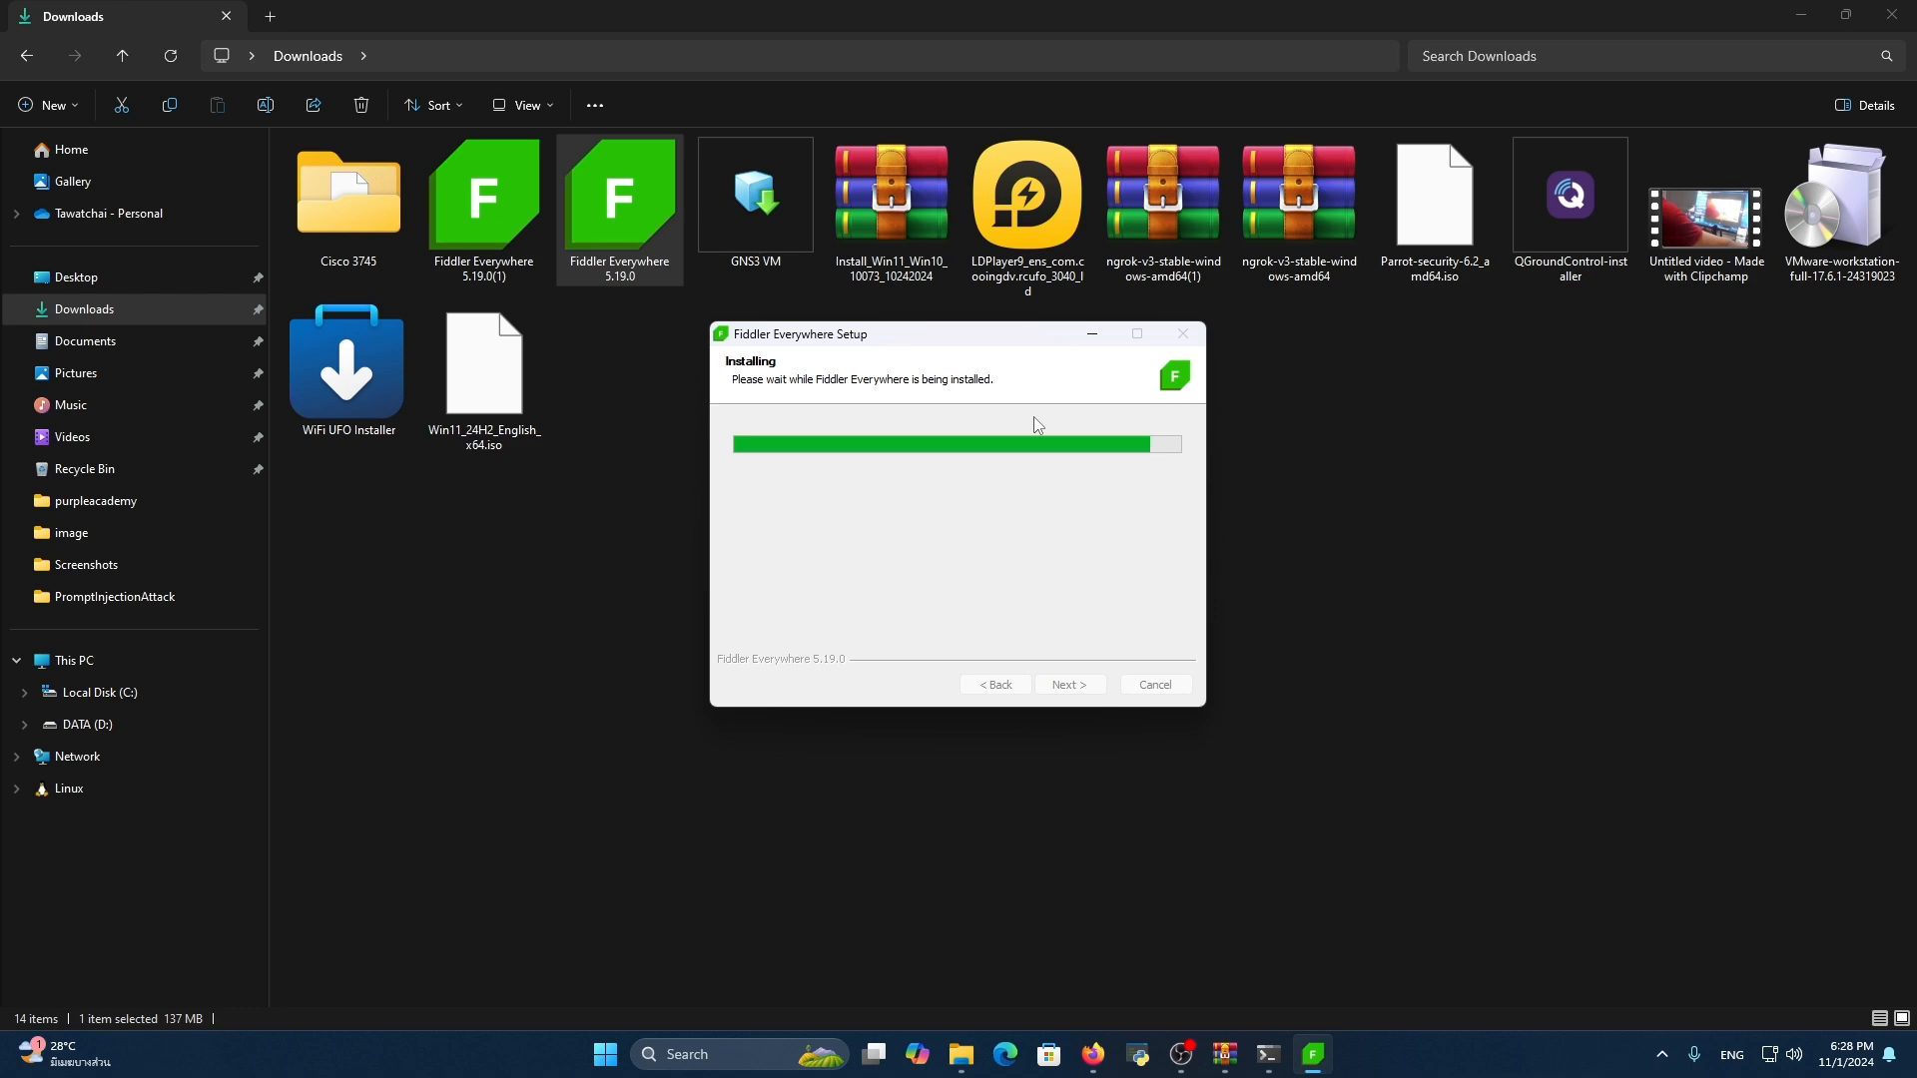
pyautogui.click(1892, 16)
pyautogui.click(1088, 687)
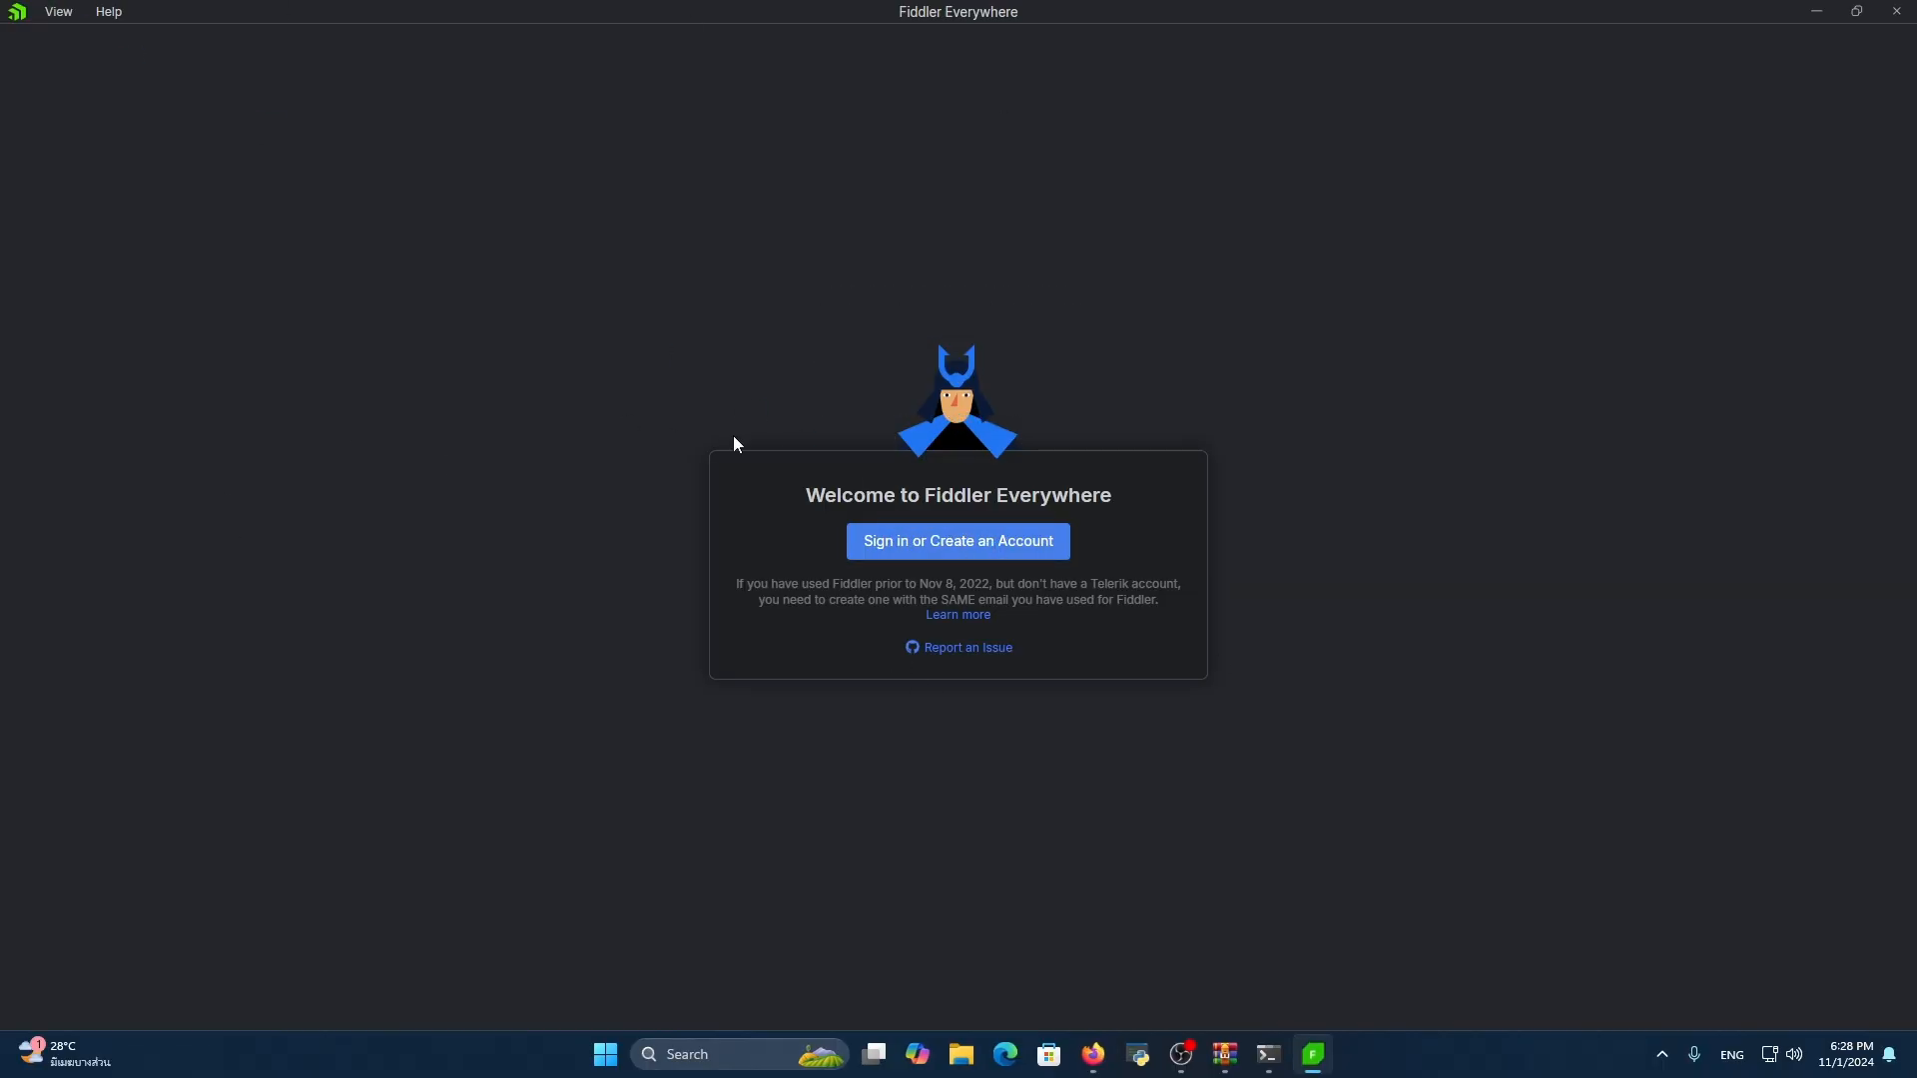
# Sign in to Fiddler Everywhere with a Google account in the browser and return to the application
pyautogui.click(1055, 551)
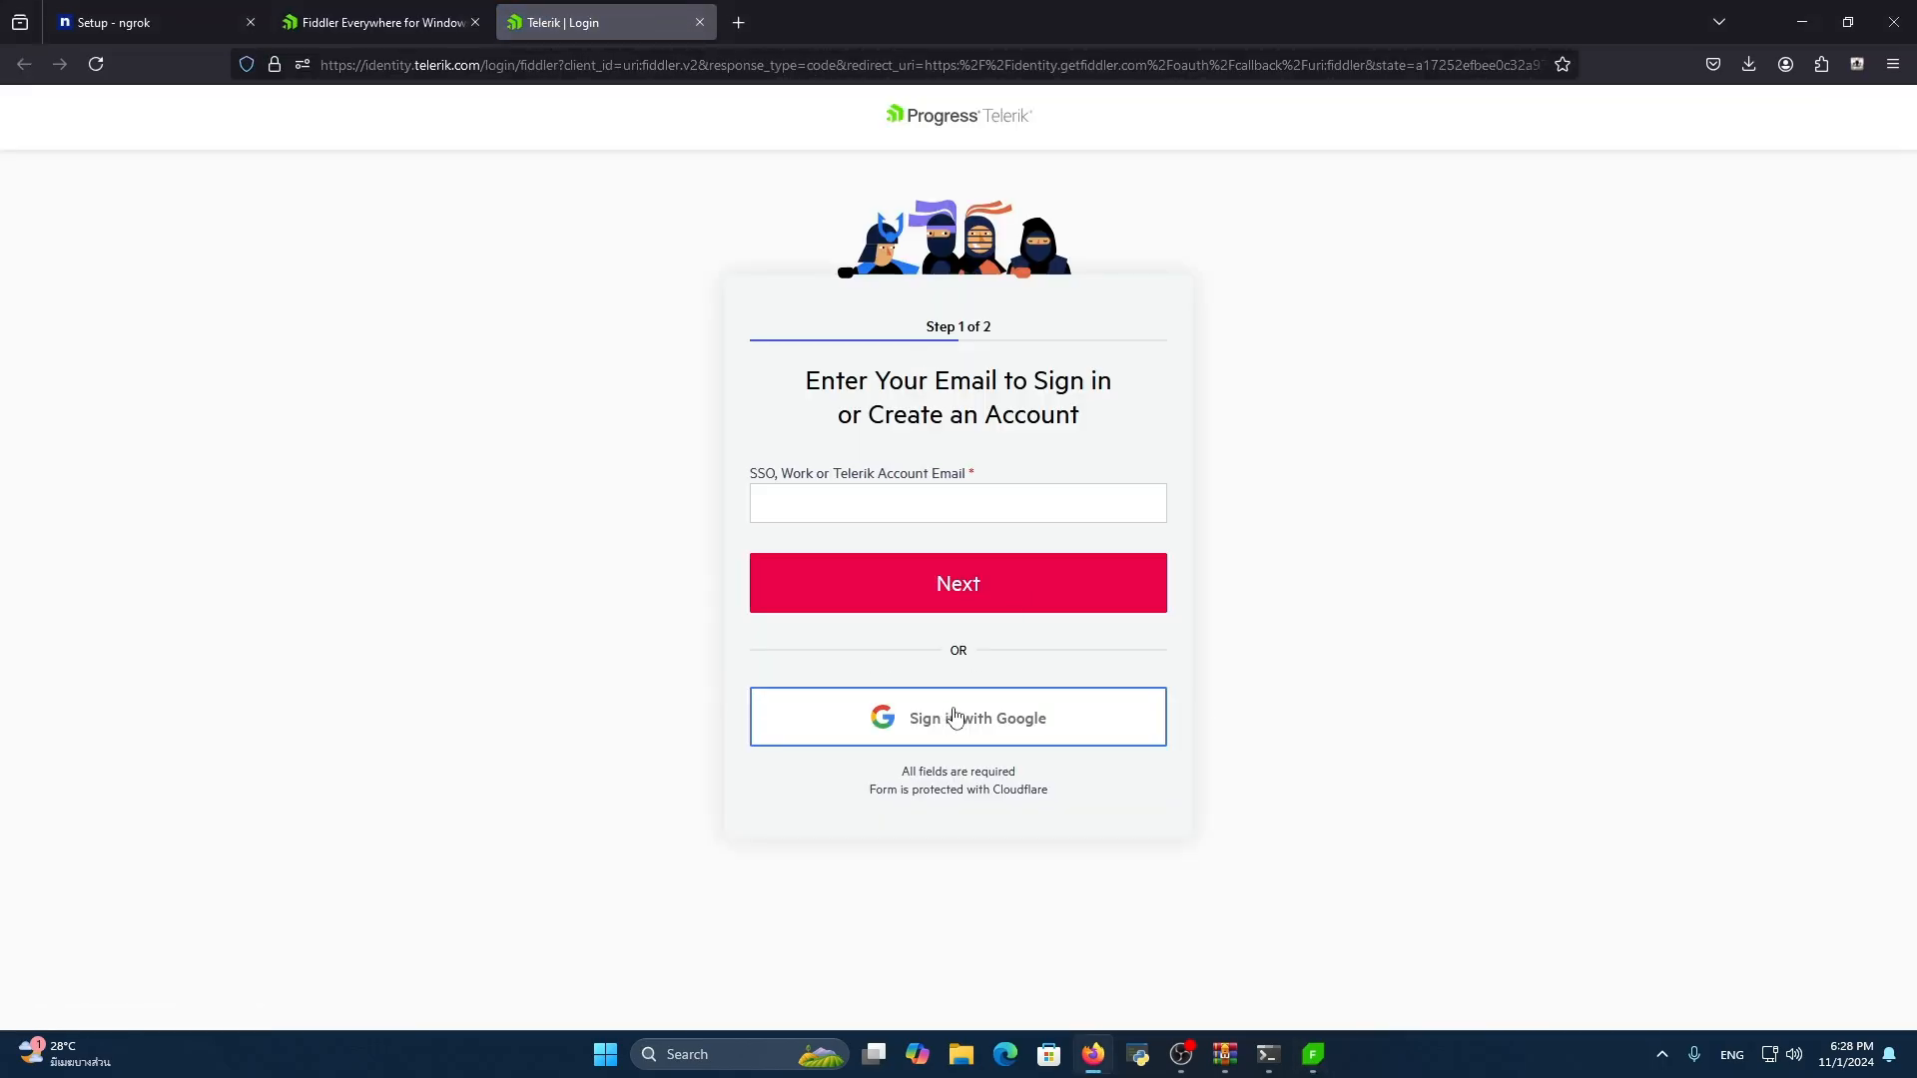
pyautogui.click(1008, 724)
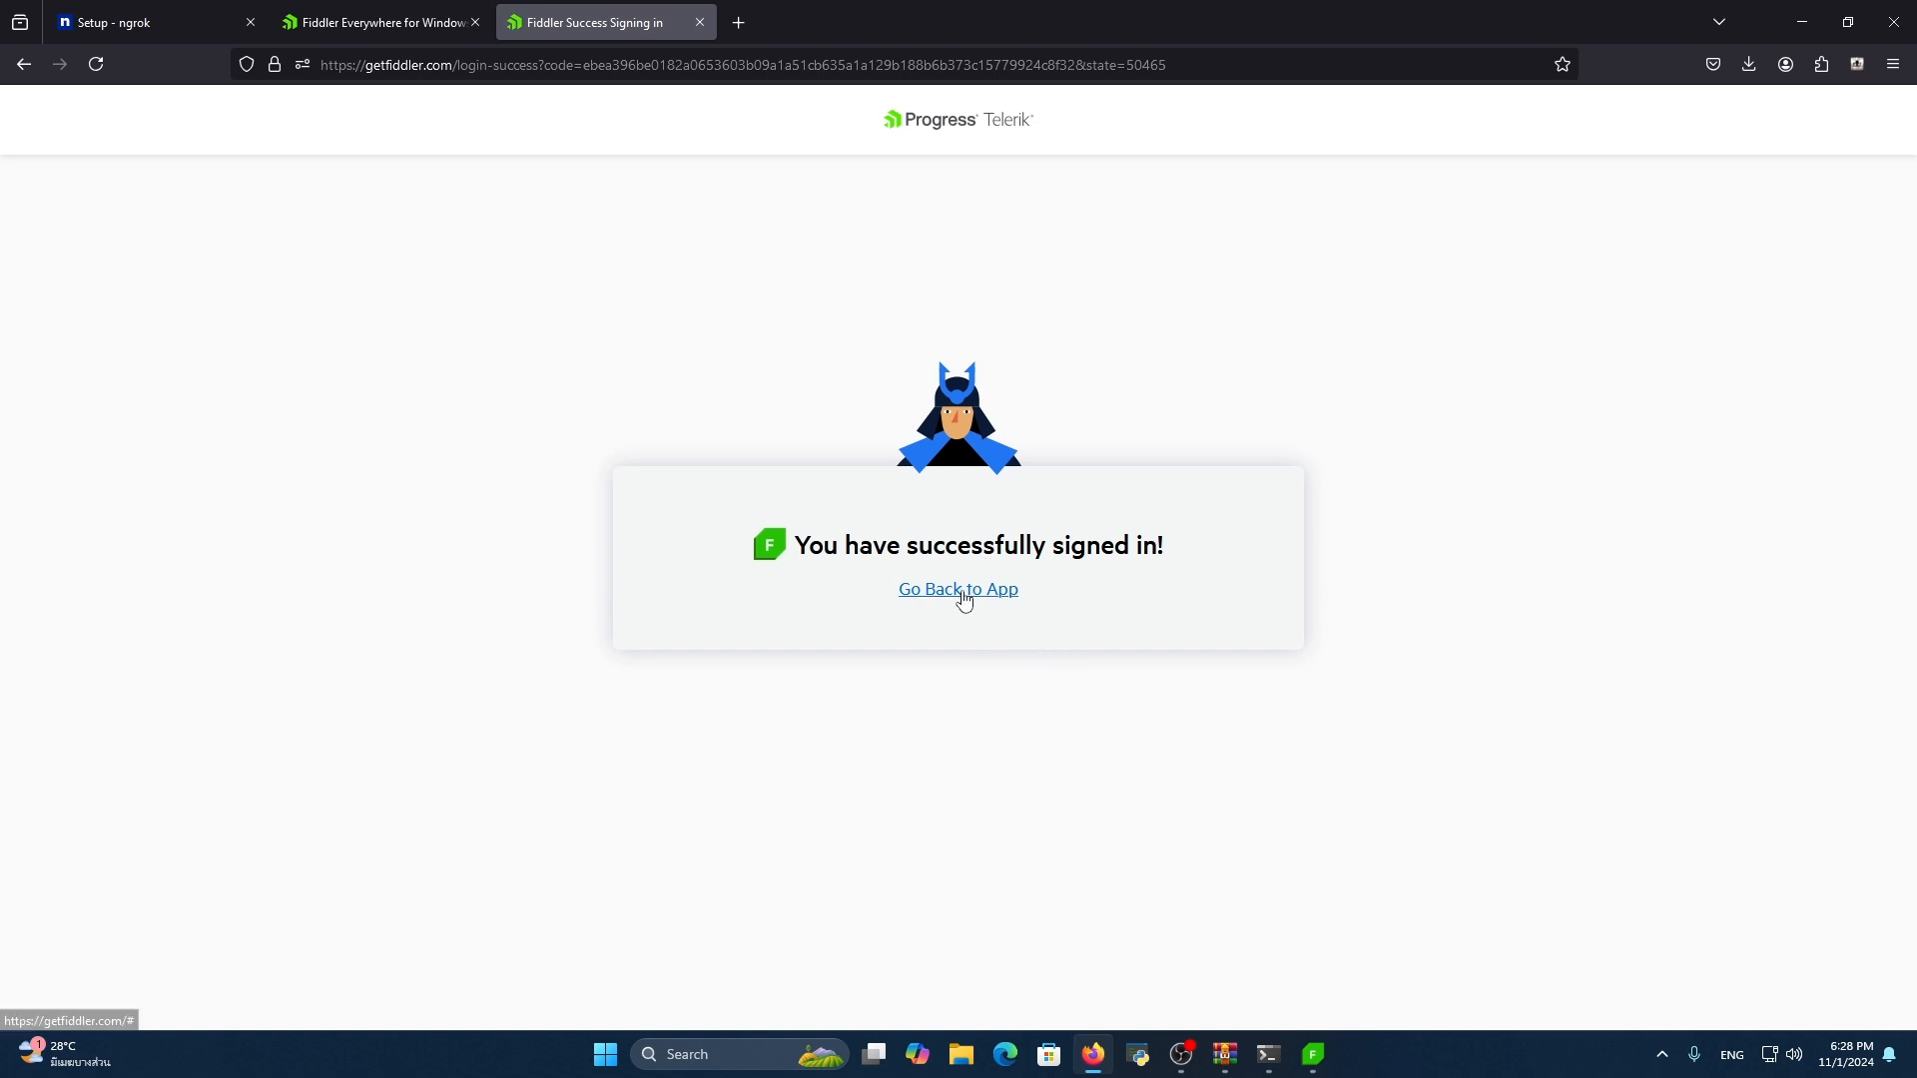
pyautogui.click(977, 596)
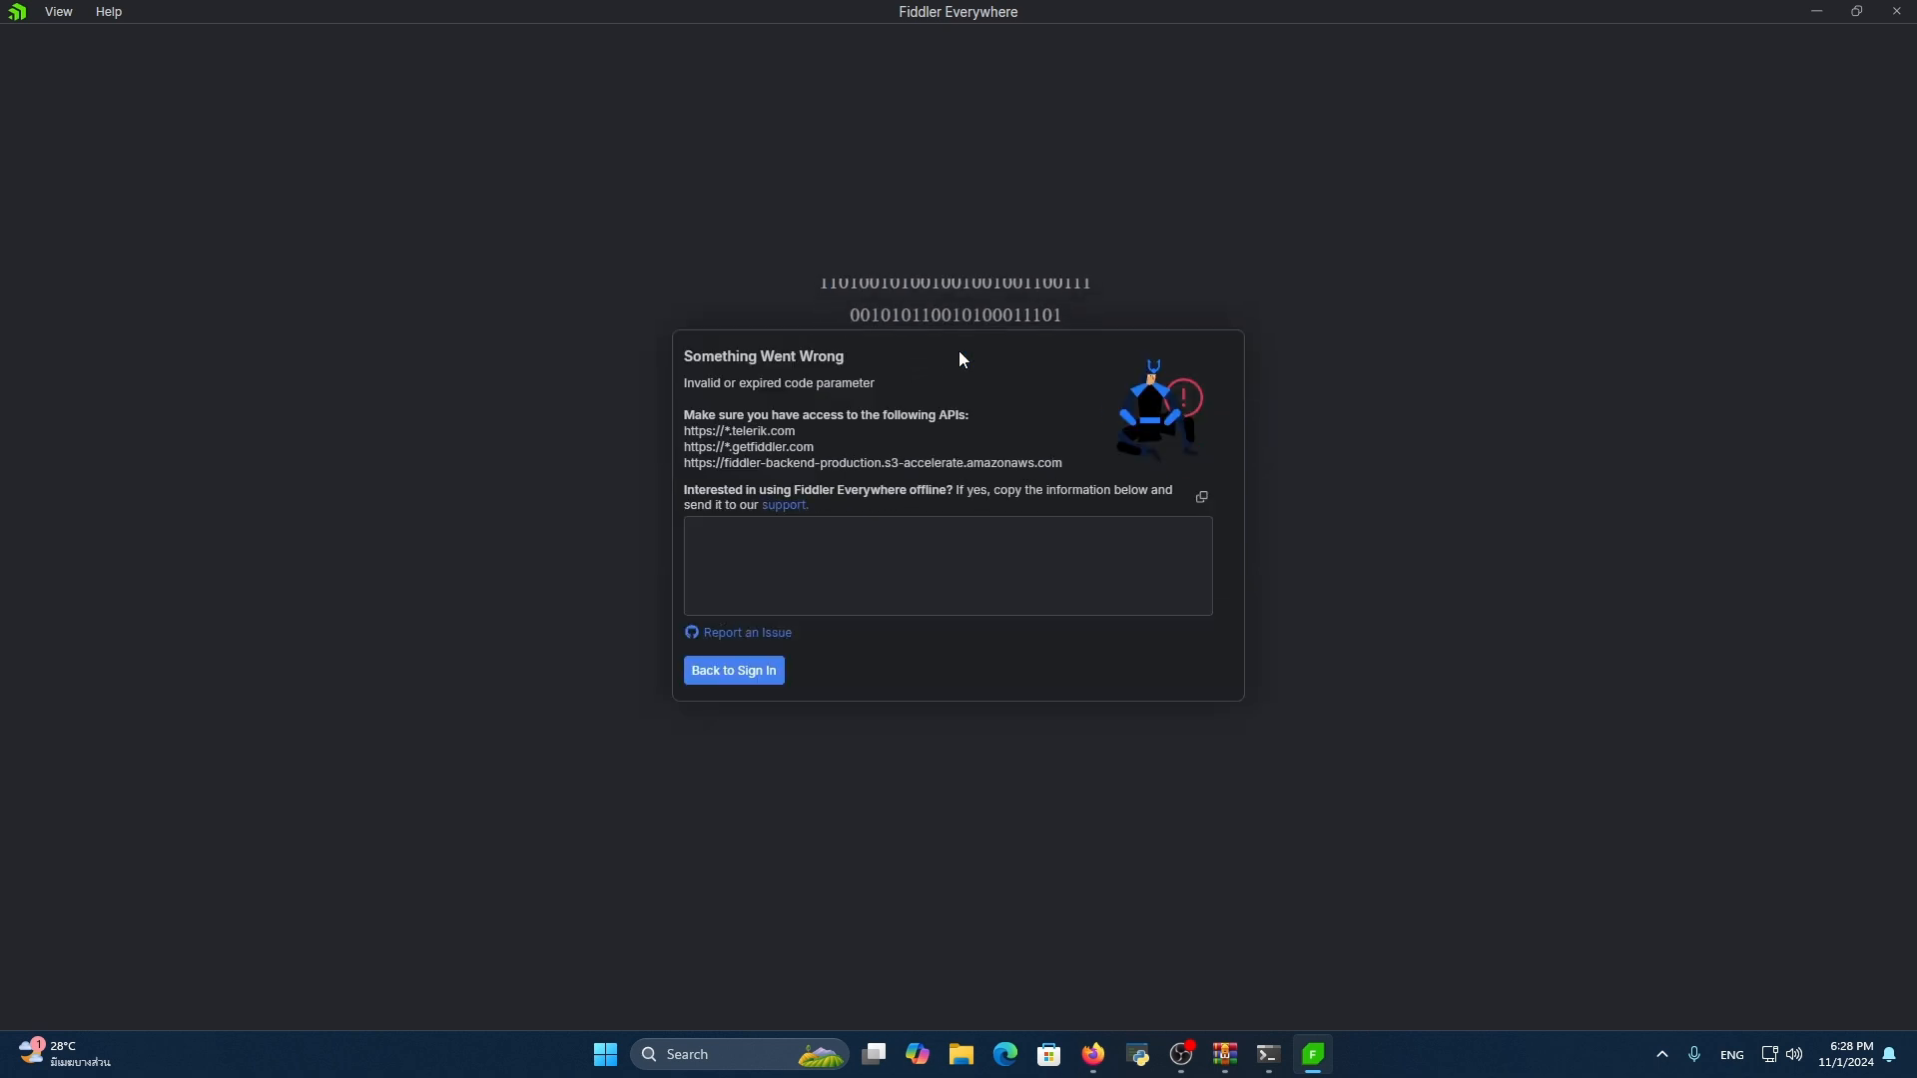
pyautogui.click(751, 664)
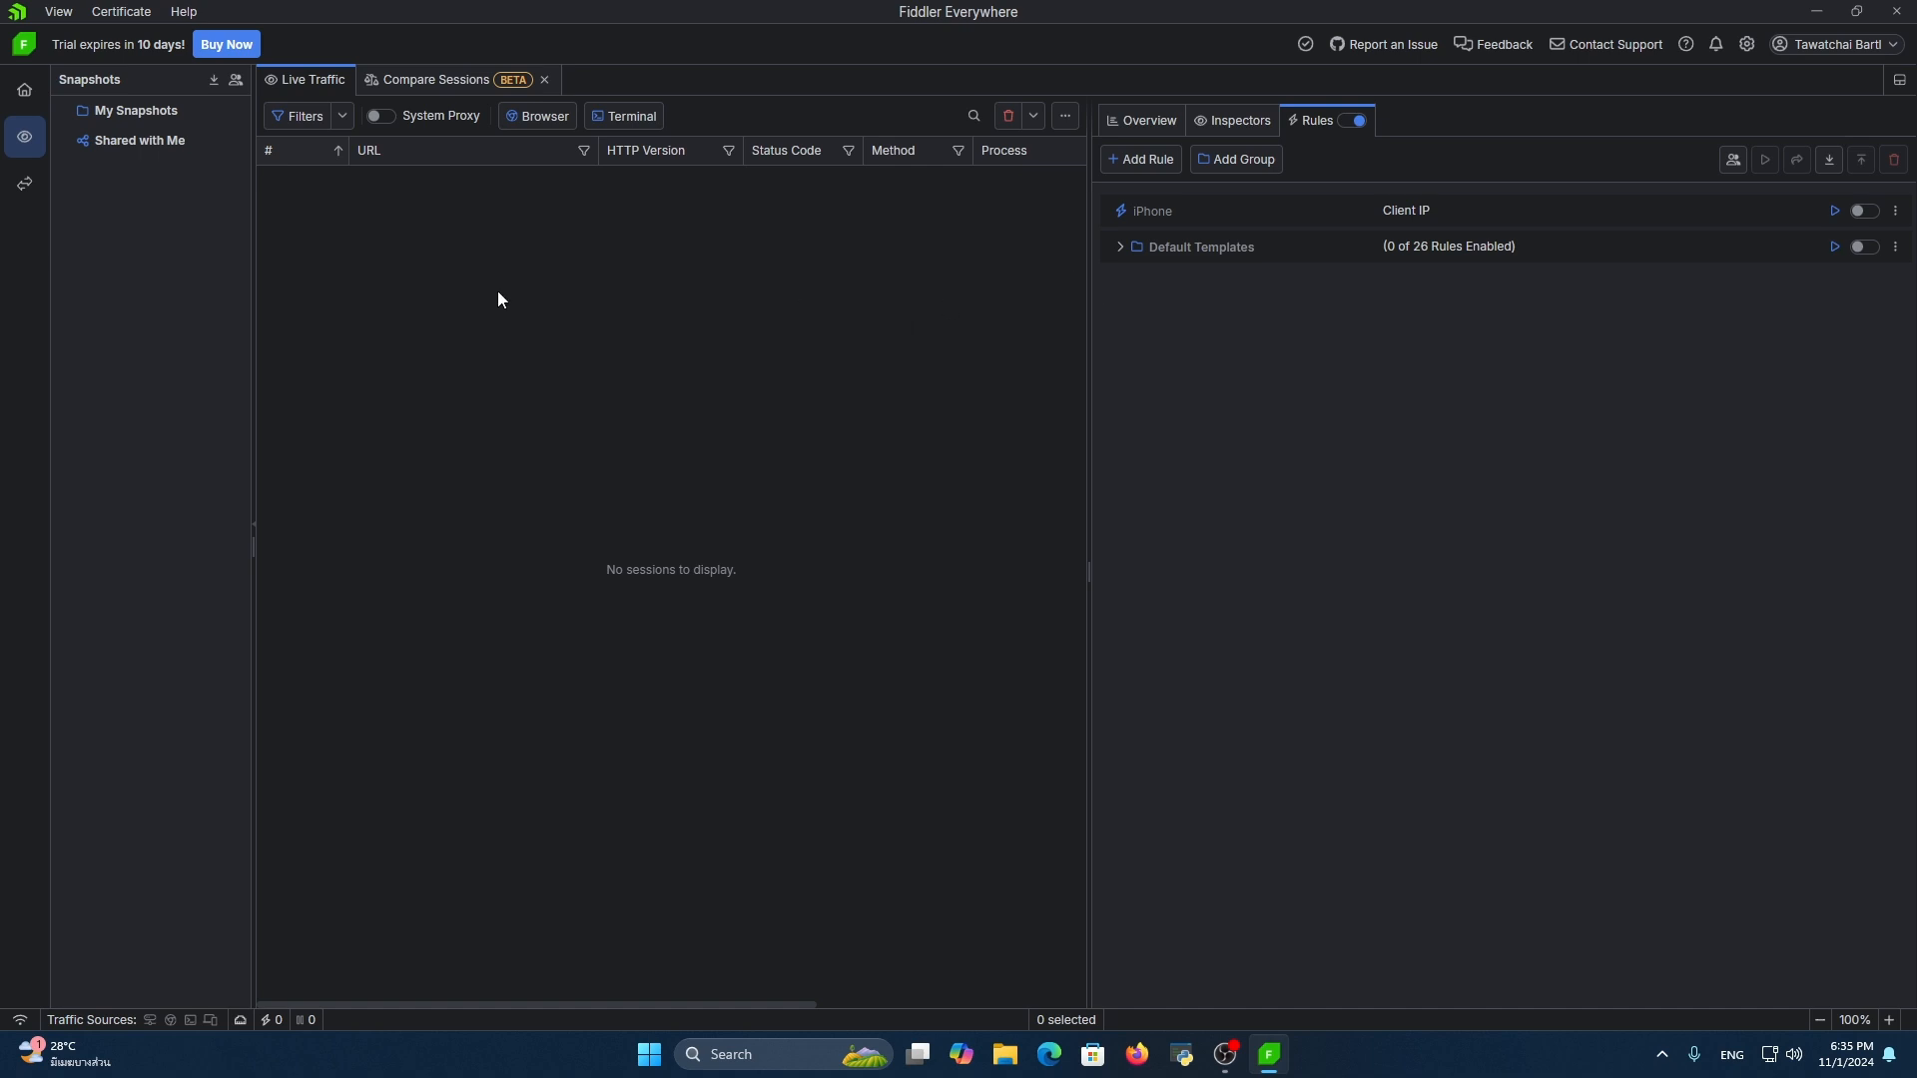
# Open the instructions for capturing traffic from a remote iOS device from the Fiddler Everywhere home page
pyautogui.click(25, 90)
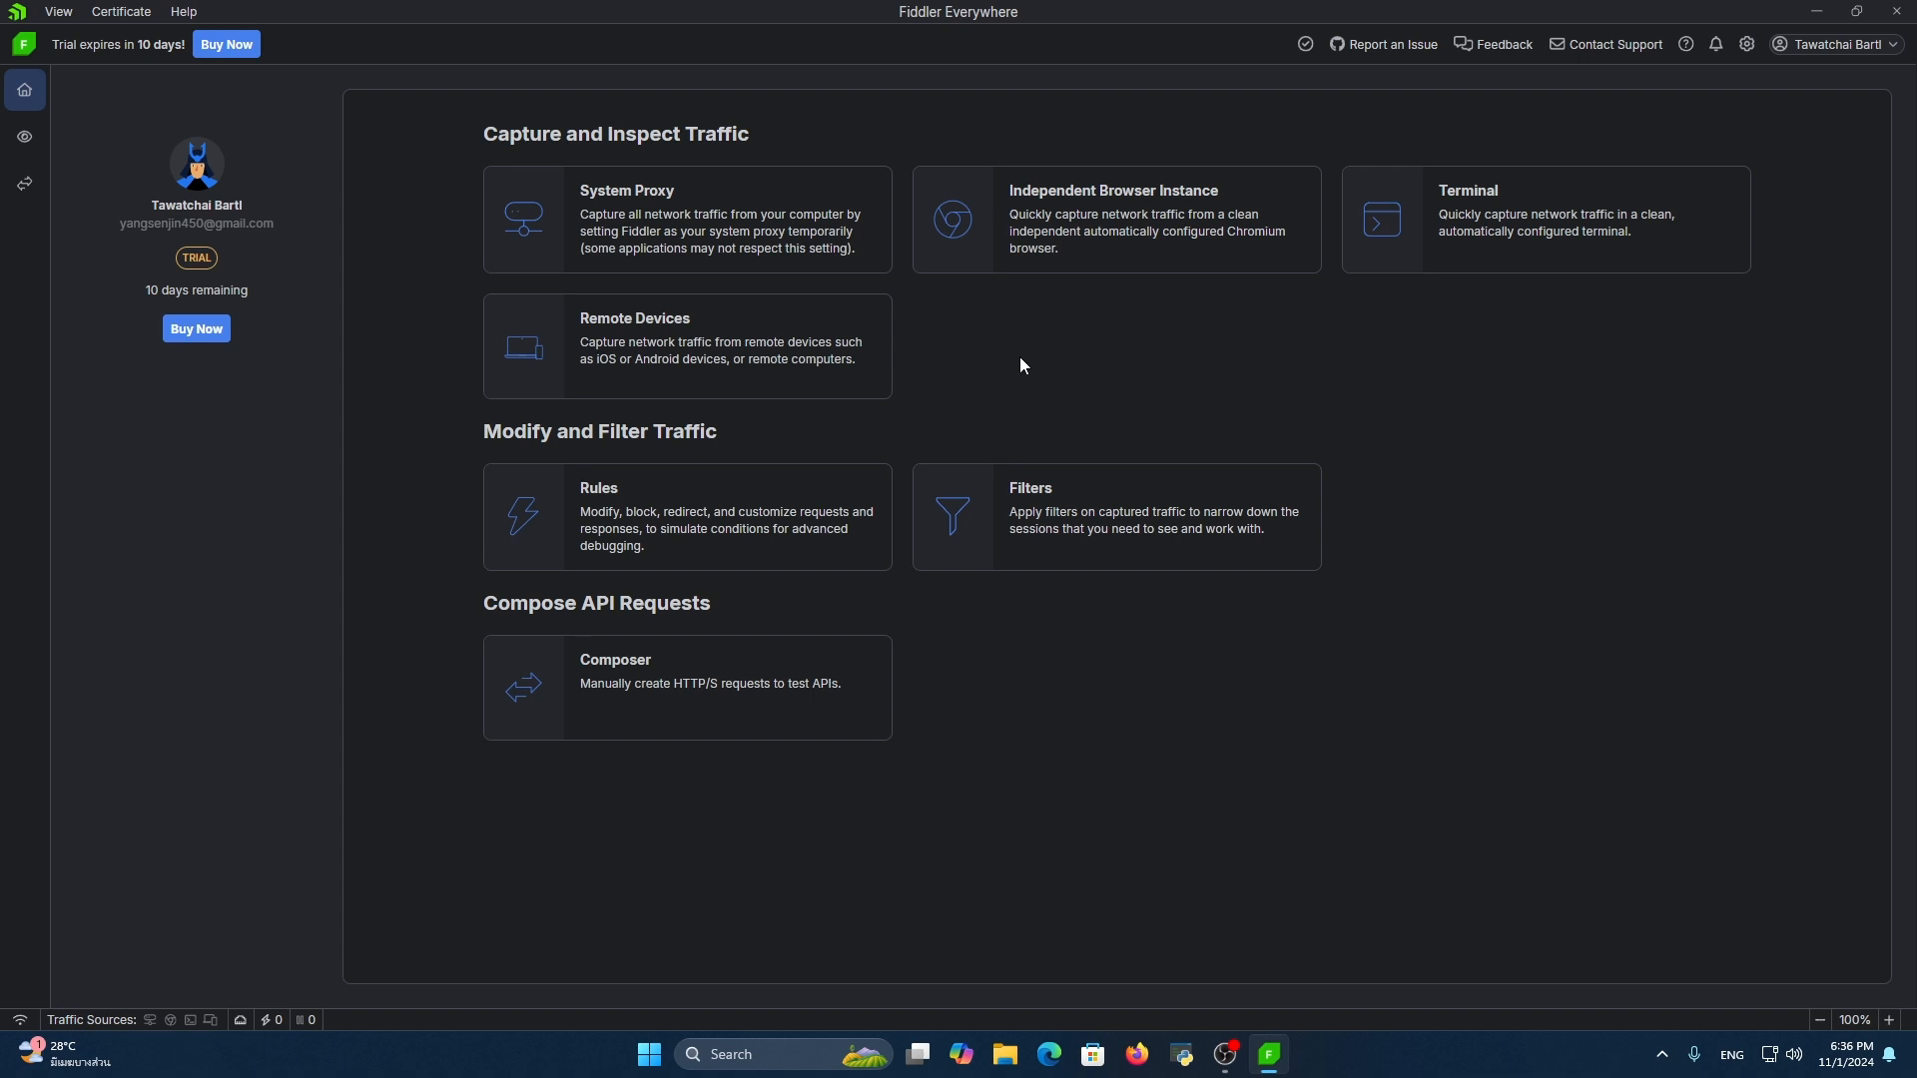
pyautogui.click(775, 369)
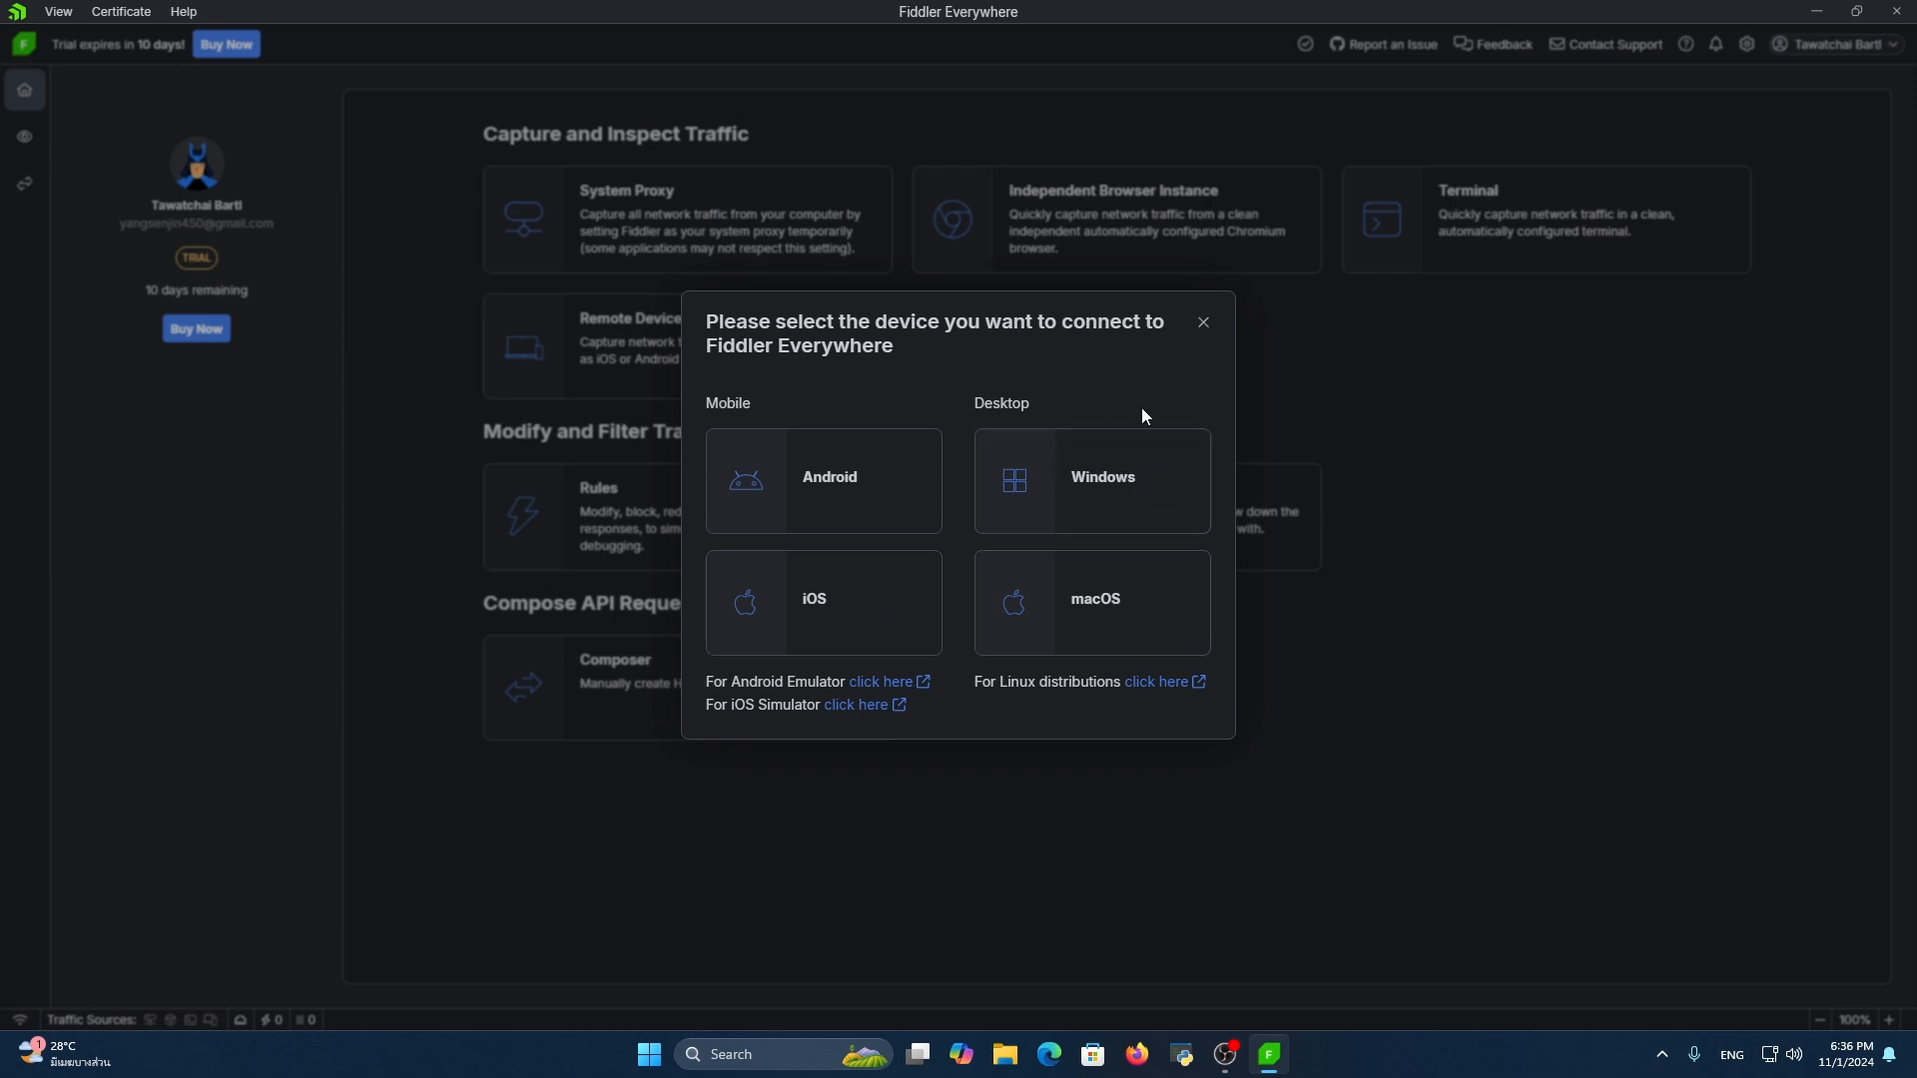
pyautogui.click(862, 587)
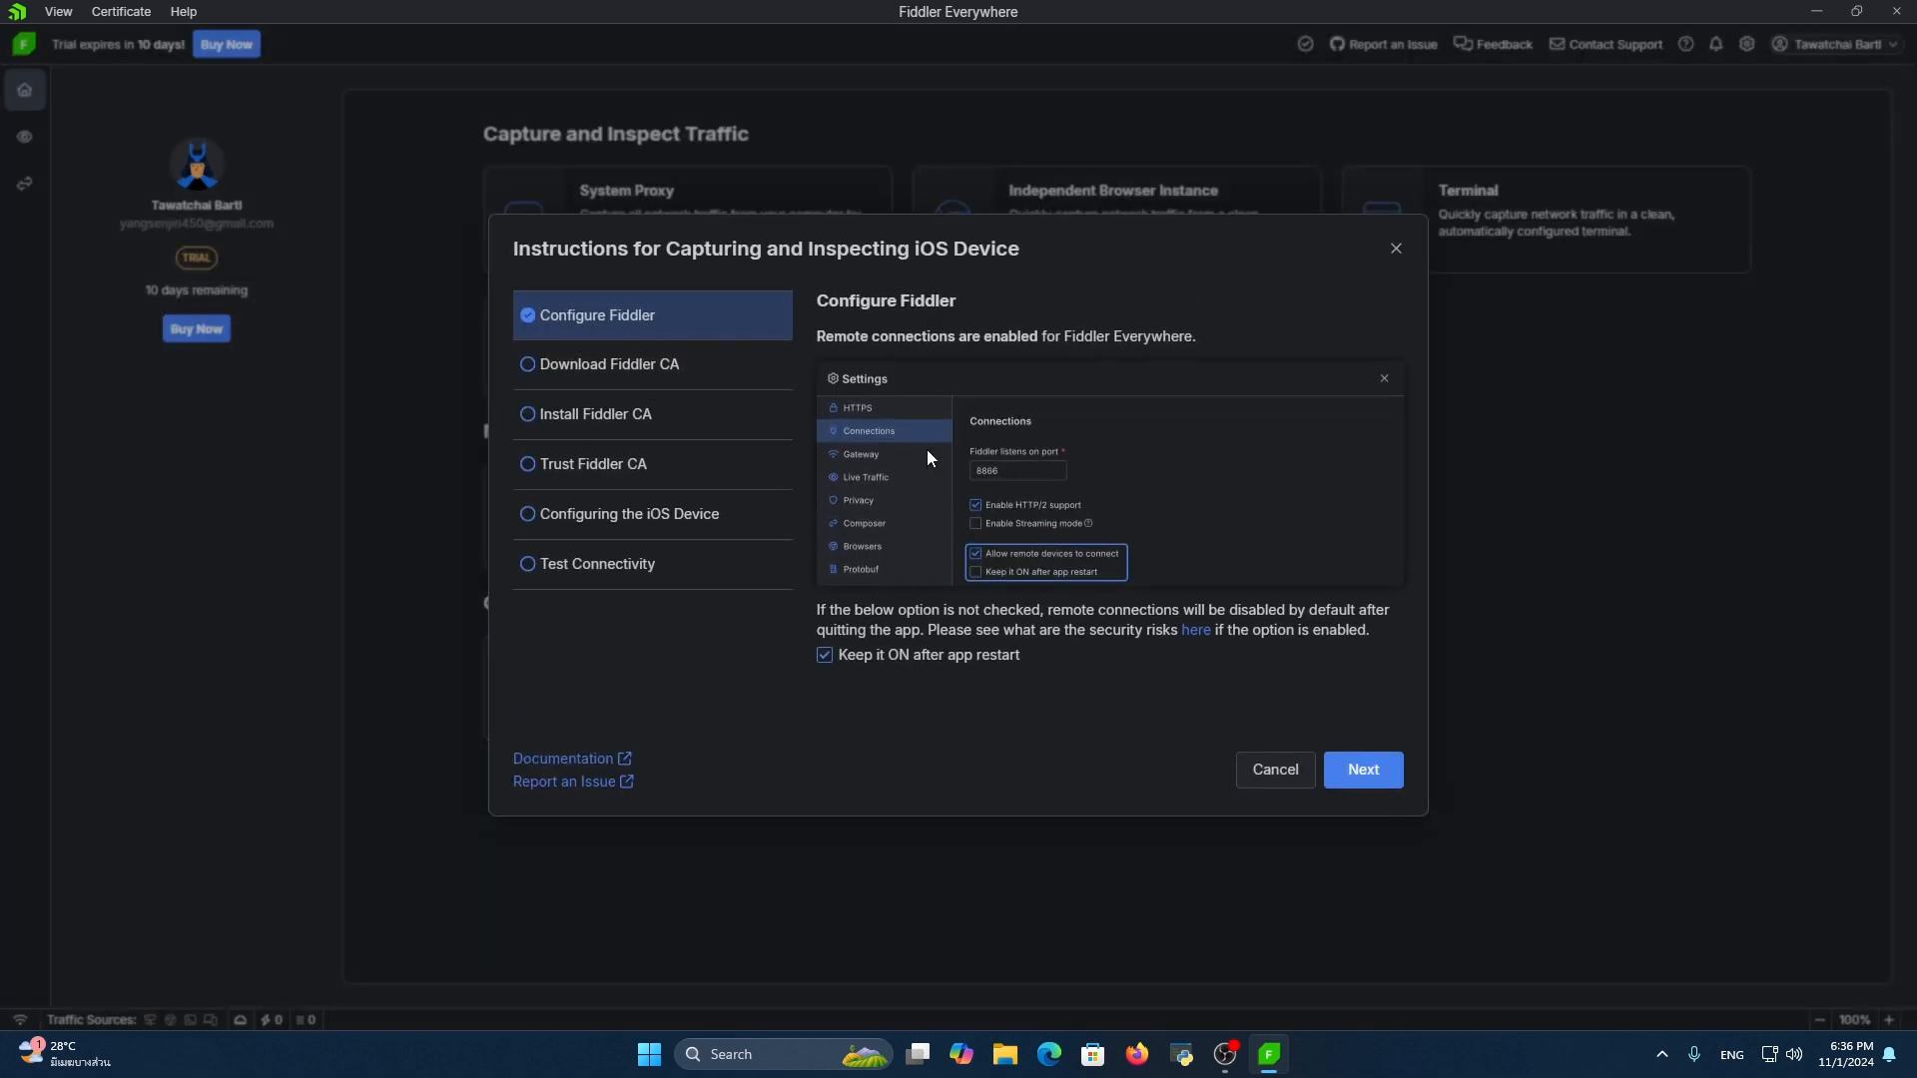
# Advance to downloading the Fiddler CA, highlight the web address, and choose the Realtek PCIe GbE Family Controller as the network
pyautogui.click(1371, 771)
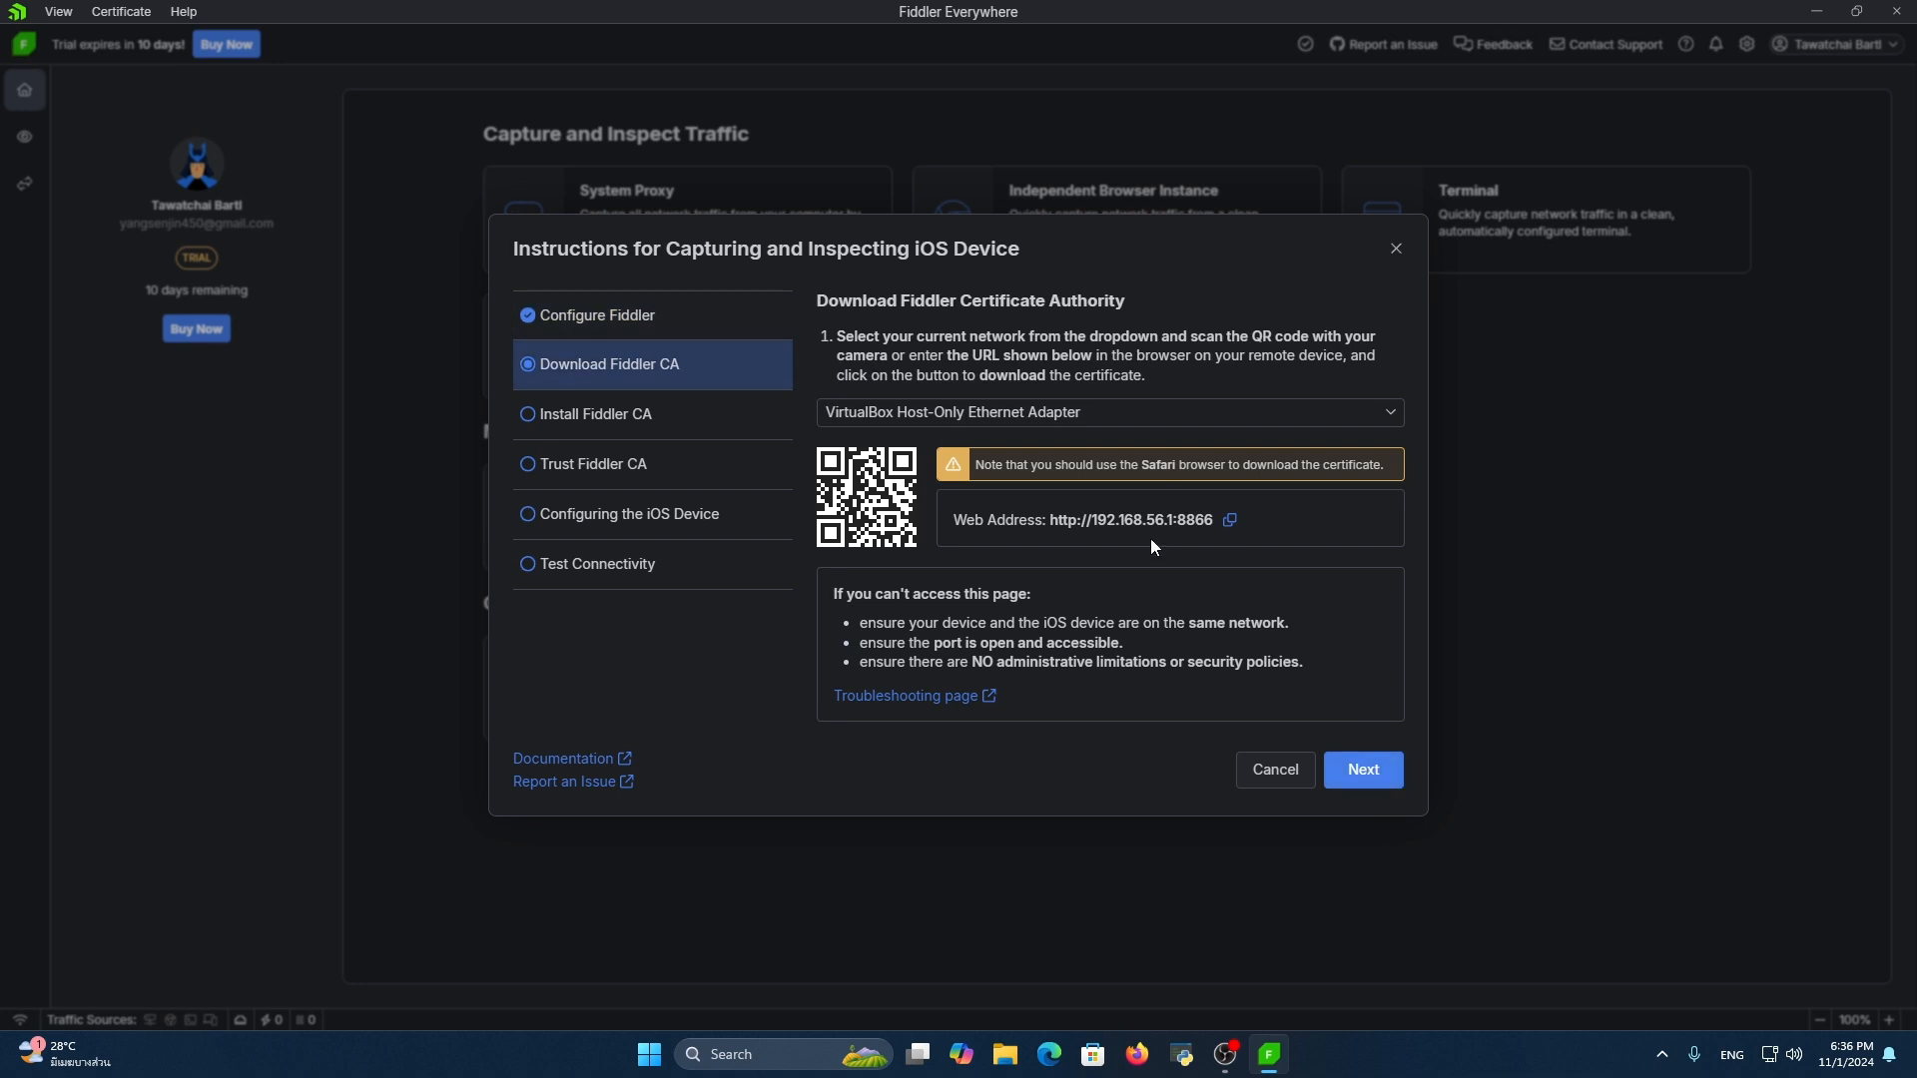
pyautogui.moveTo(1042, 523); pyautogui.dragTo(1220, 521)
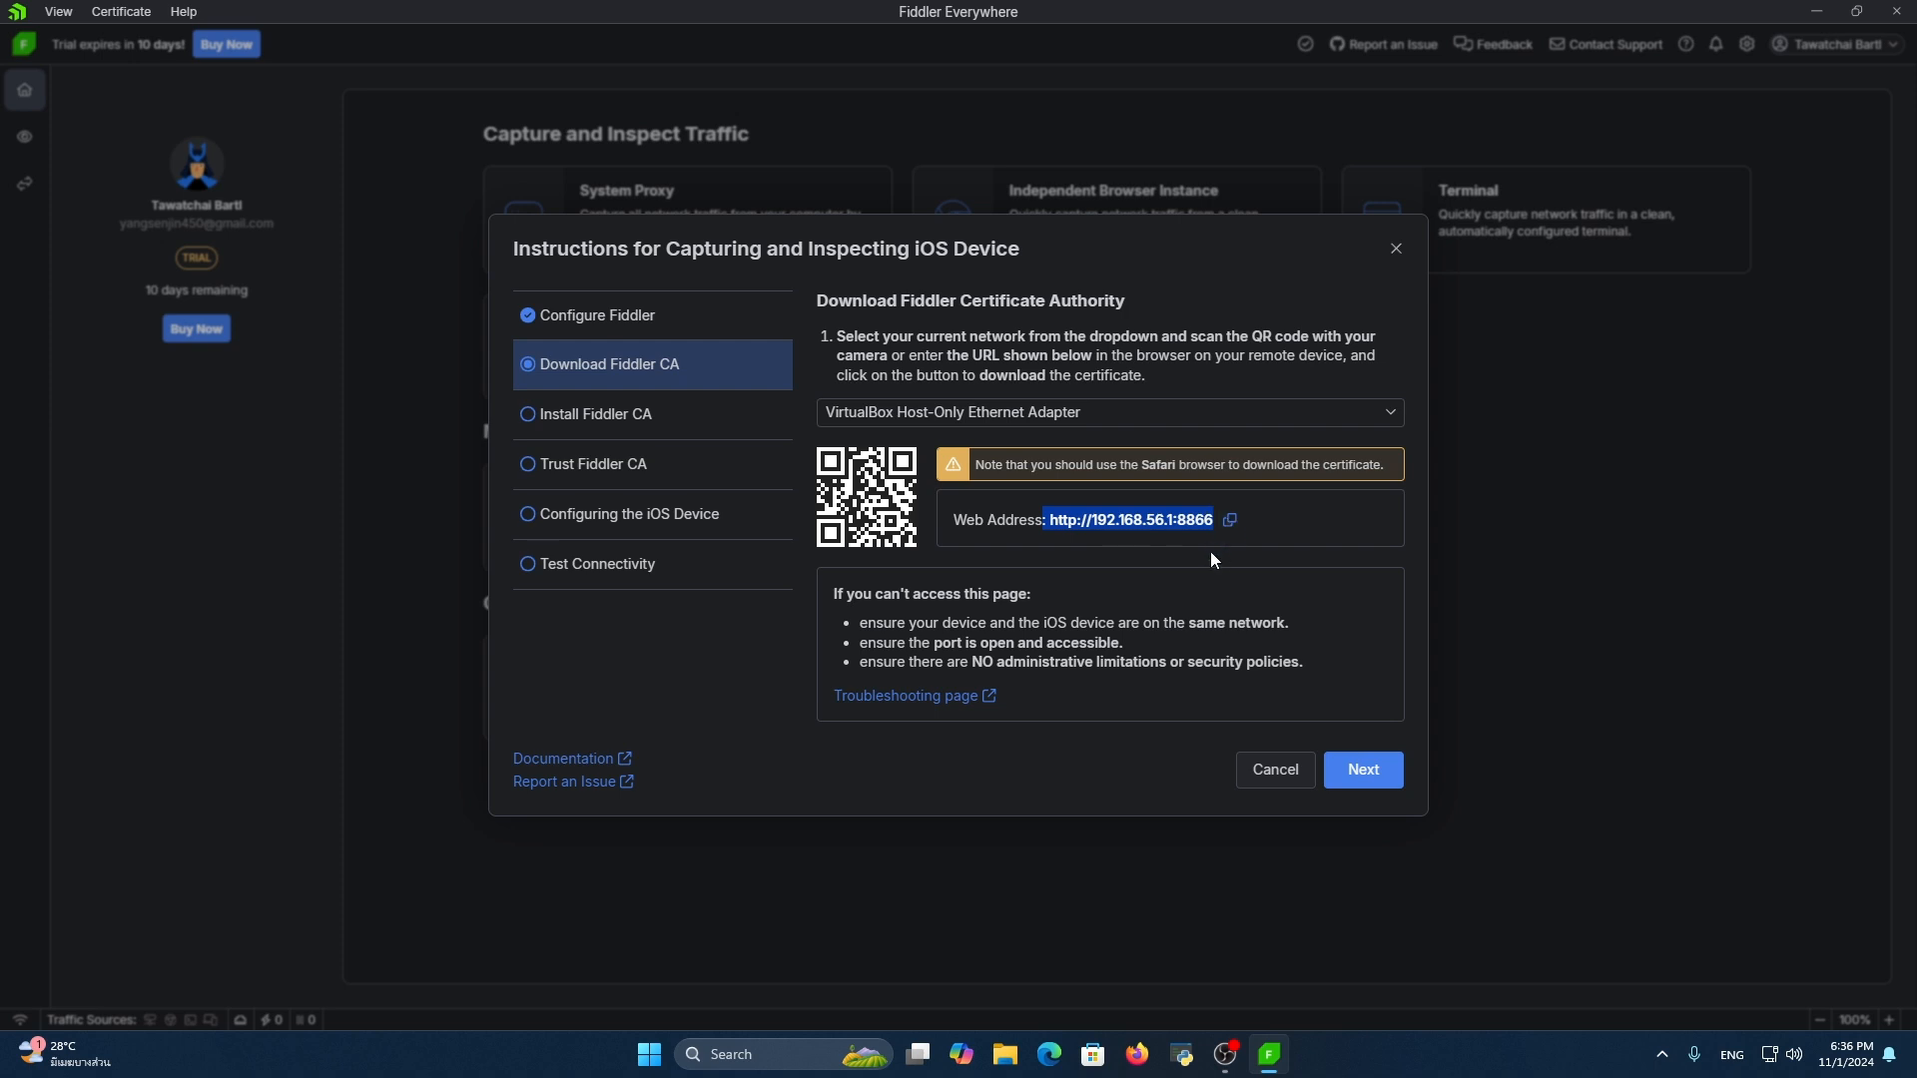
pyautogui.click(1284, 411)
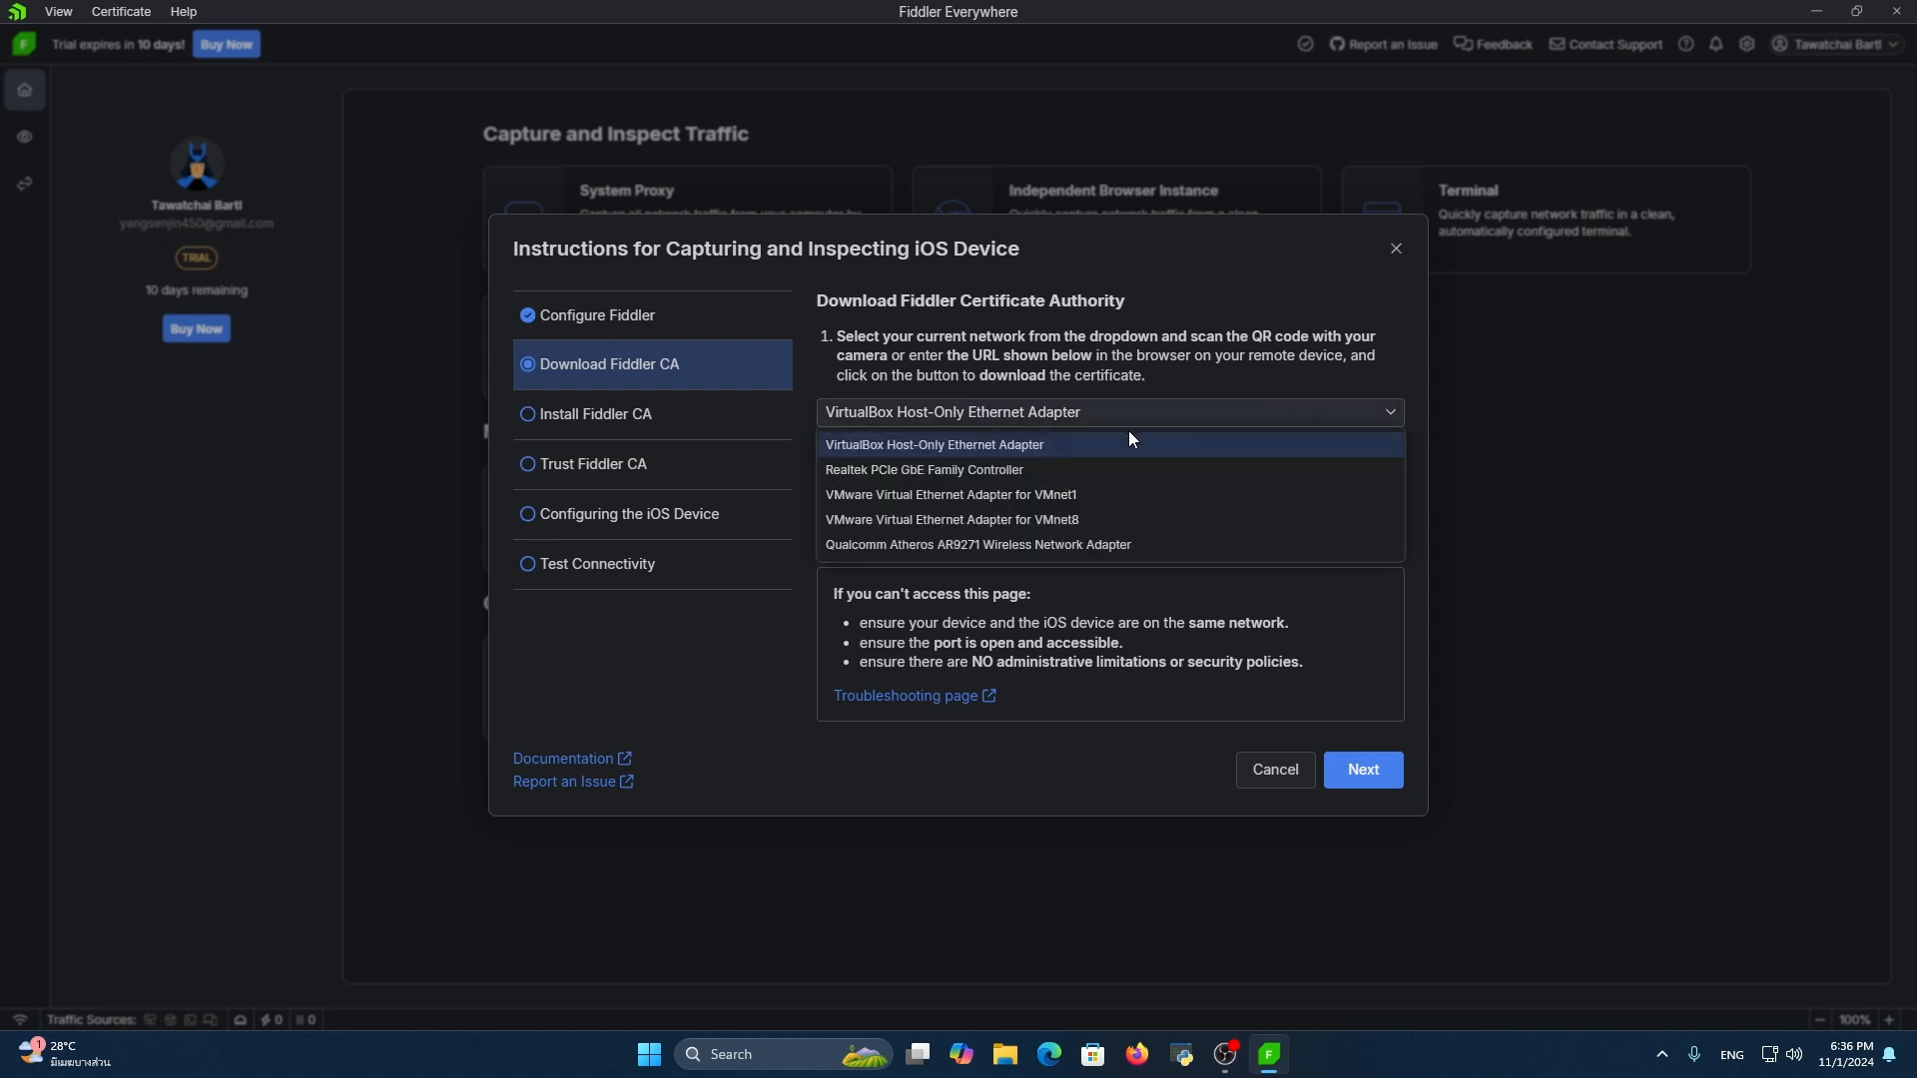
pyautogui.click(1067, 479)
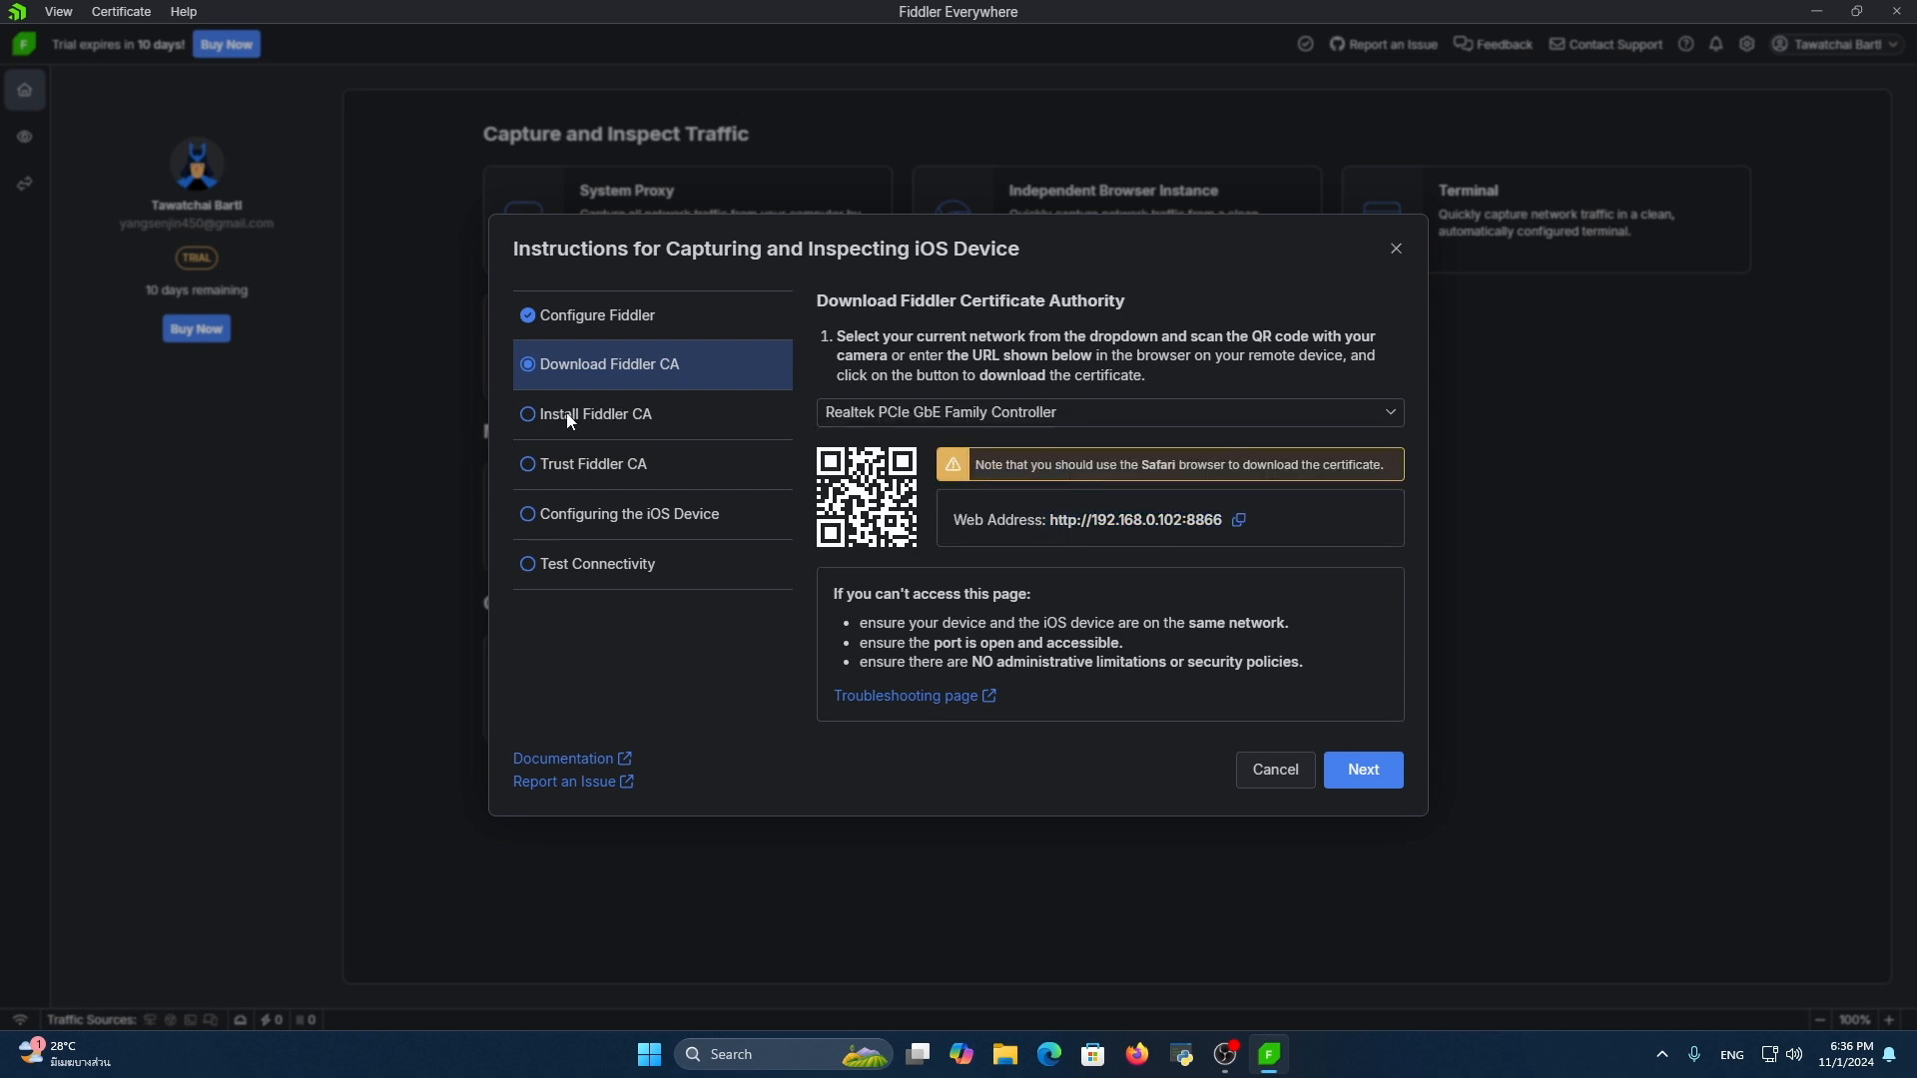
# Read through the instructions for installing and trusting the CA, configuring the iOS device and testing connectivity, and cancel the guide
pyautogui.click(1375, 769)
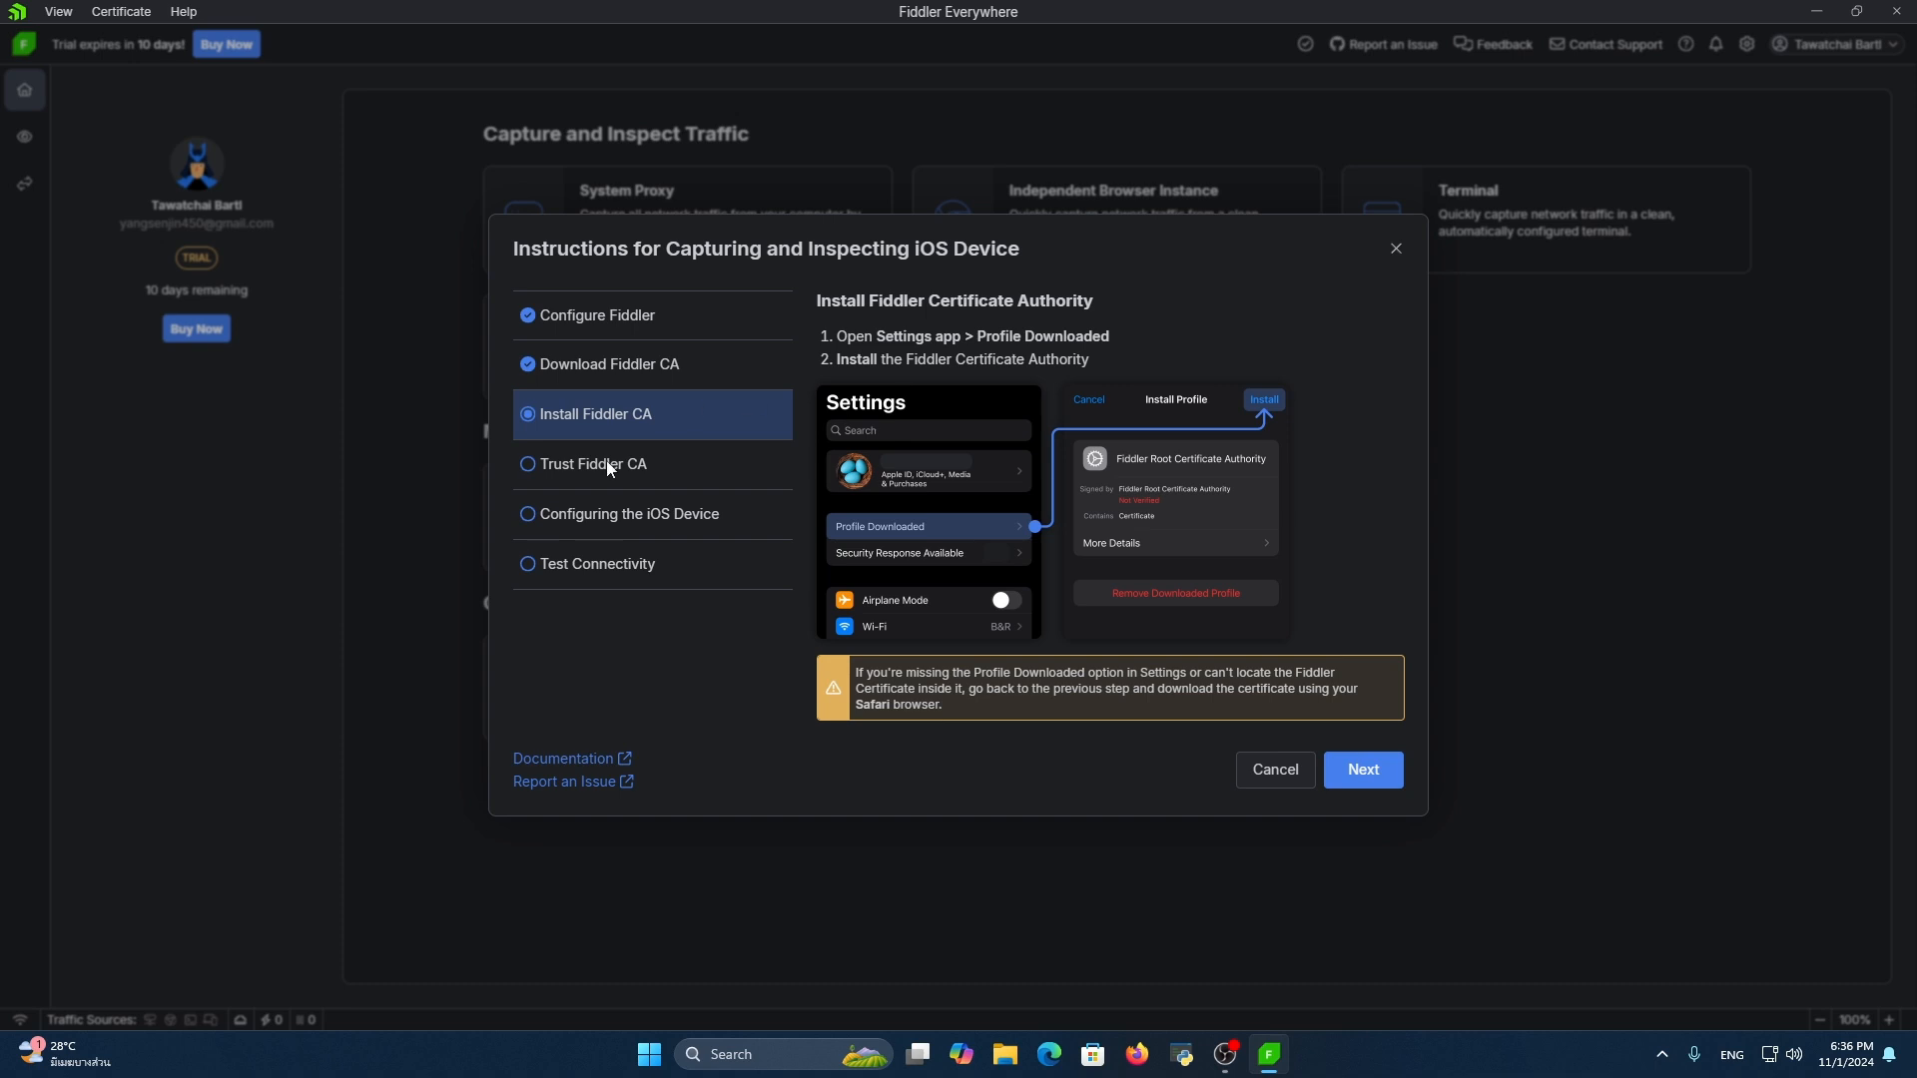
pyautogui.click(1408, 770)
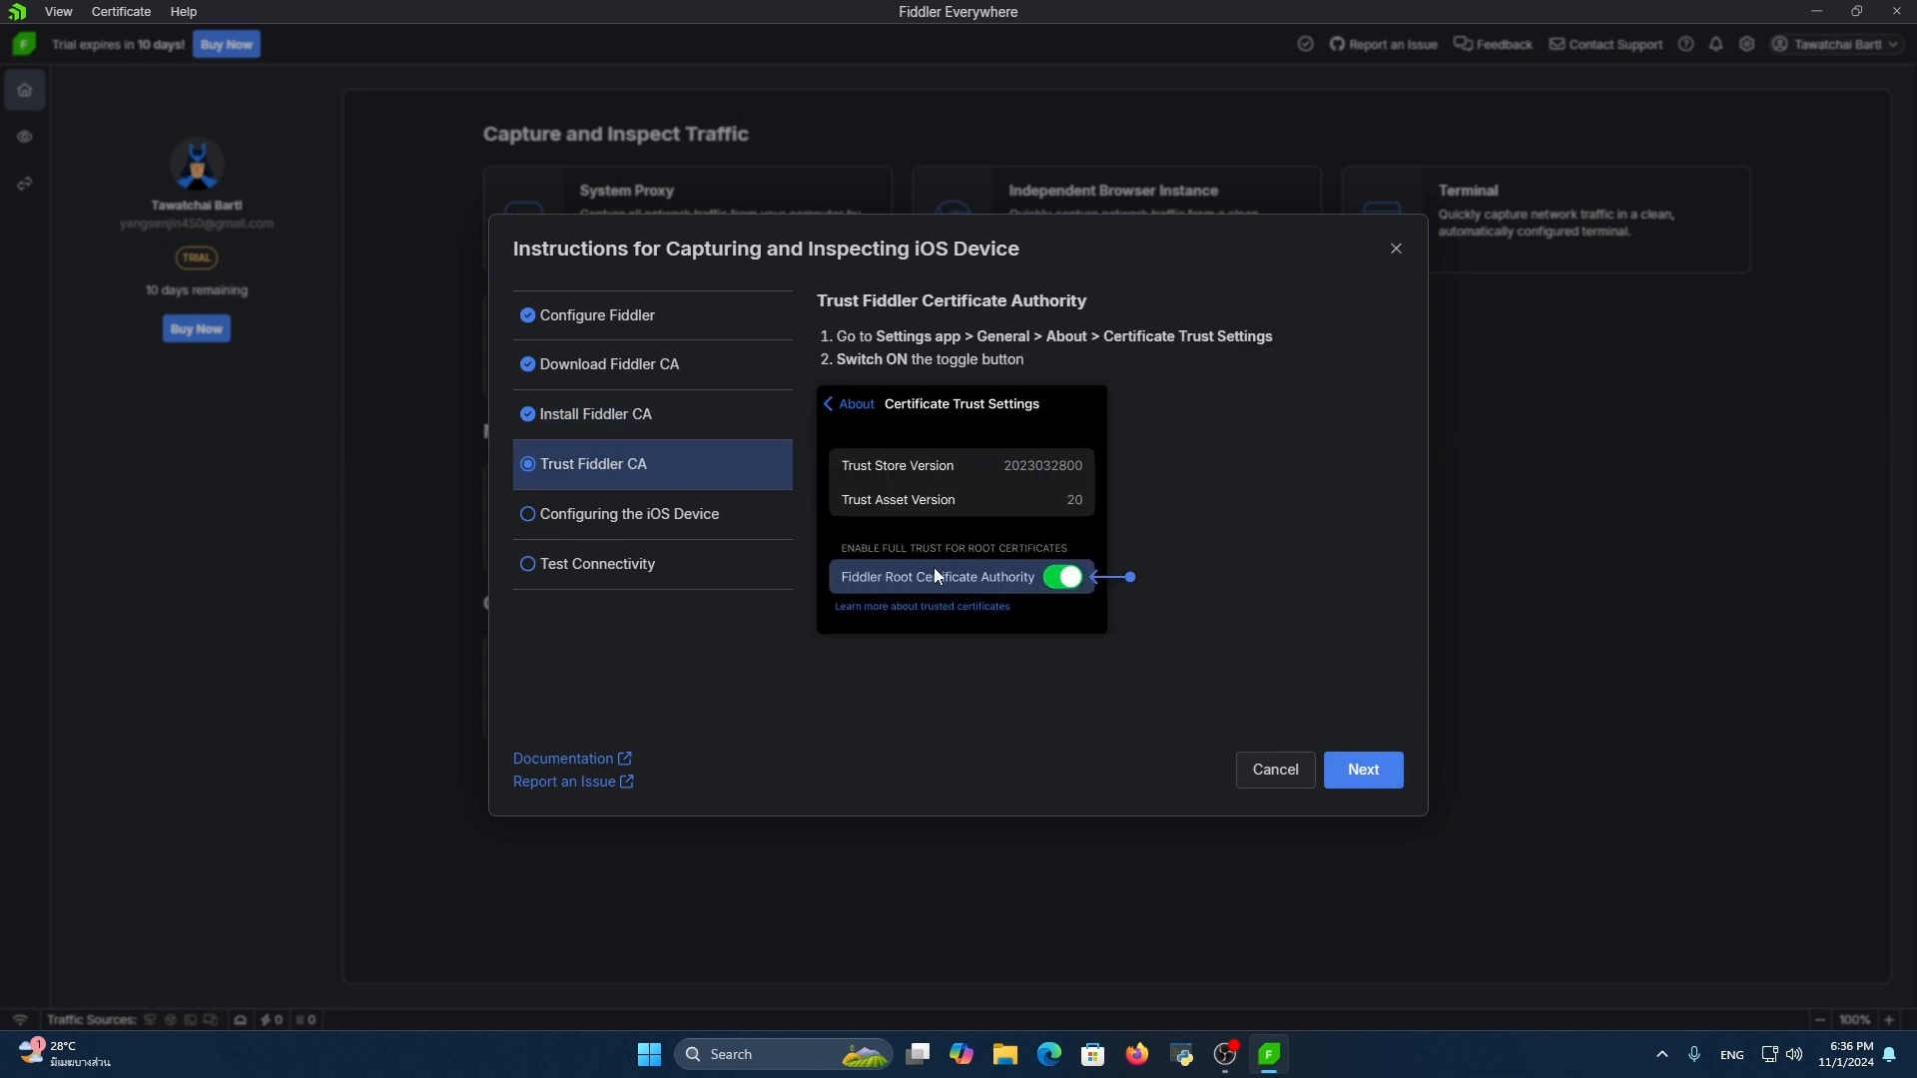
pyautogui.click(1343, 773)
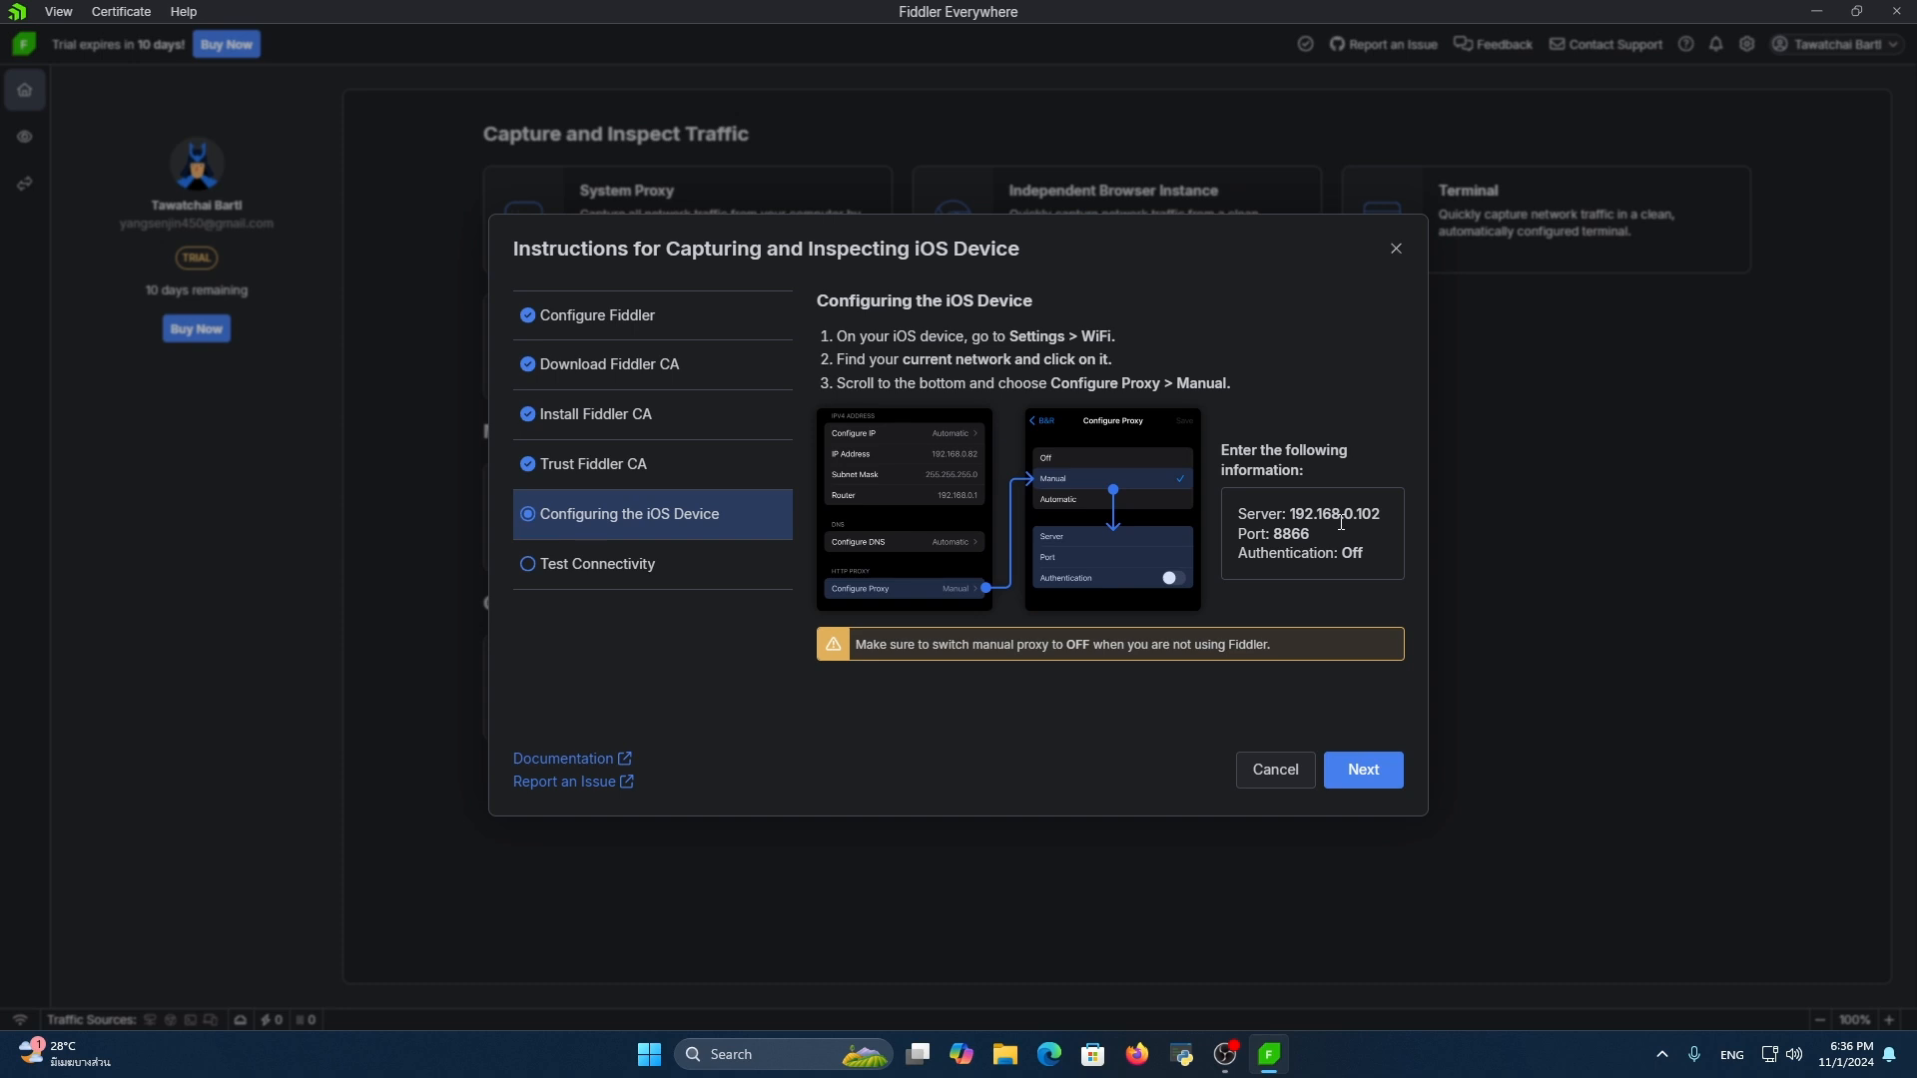
pyautogui.click(1377, 764)
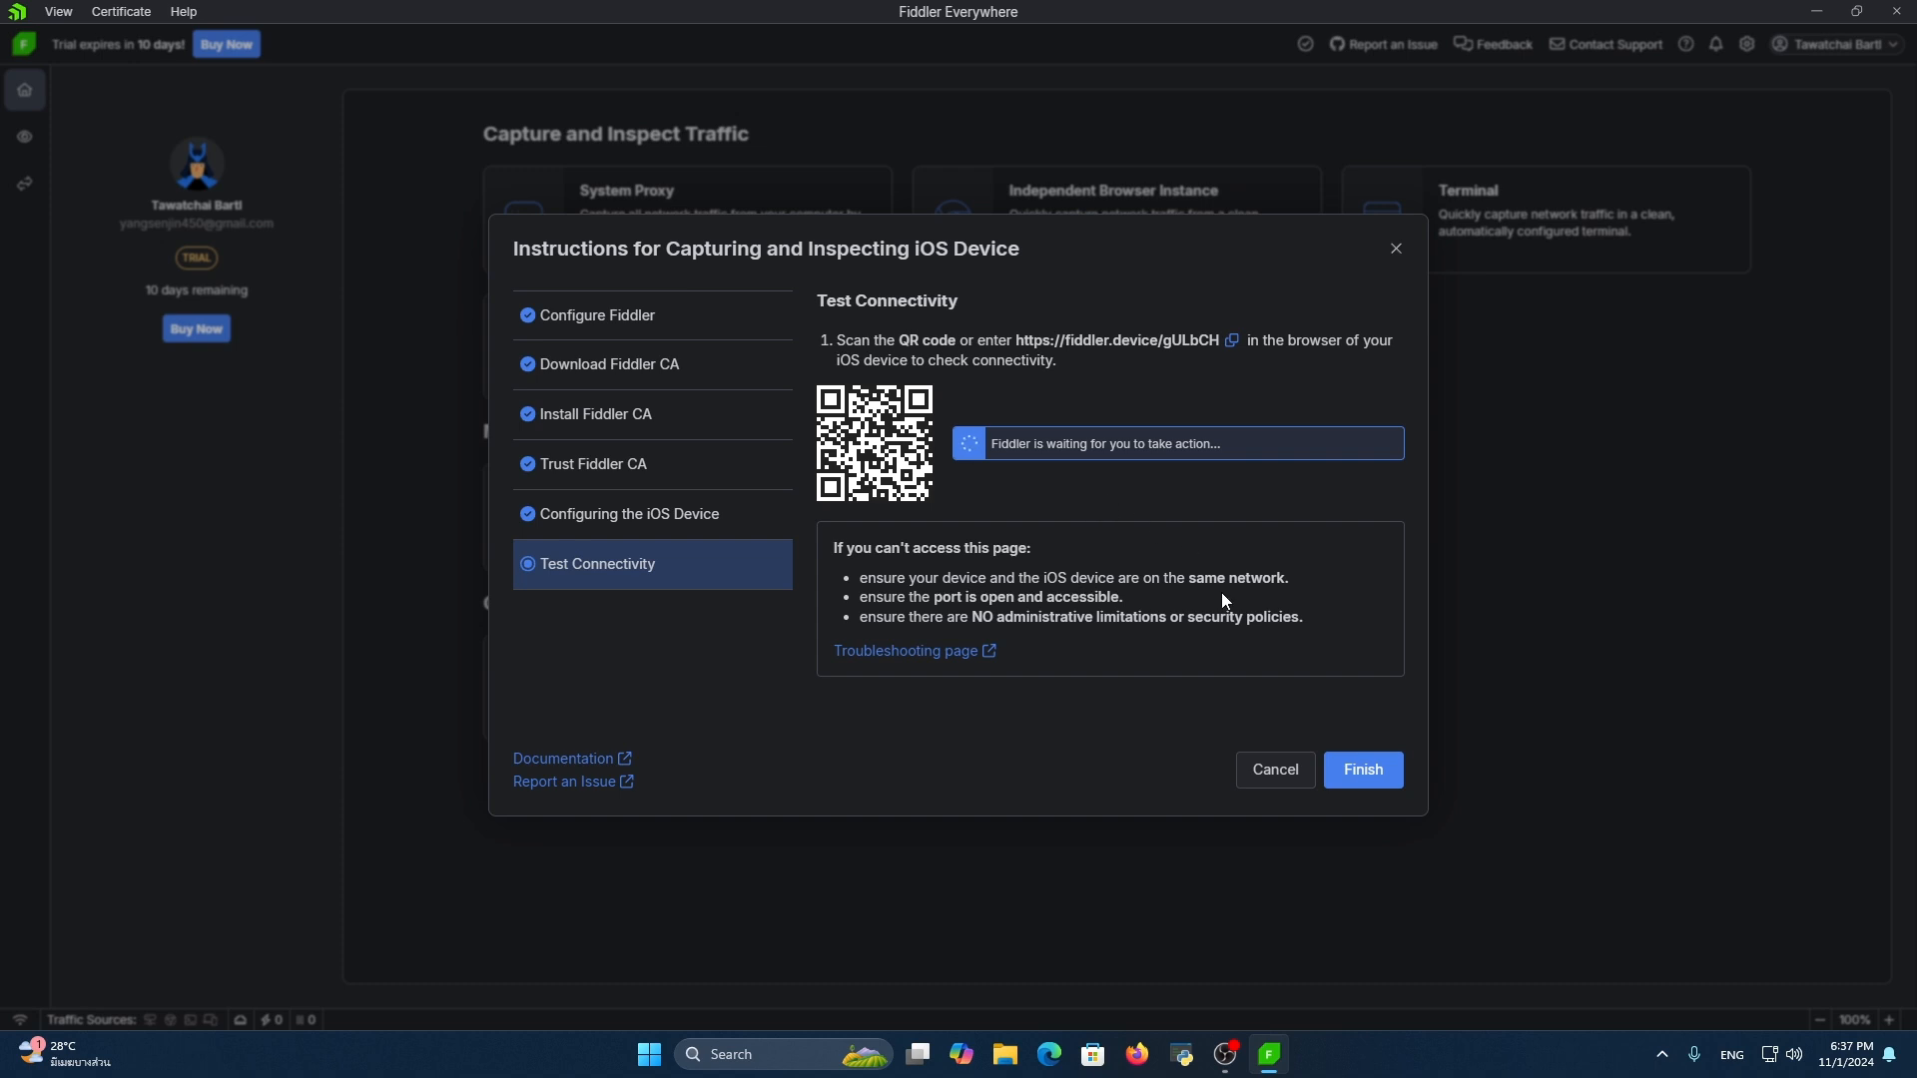
pyautogui.click(1276, 769)
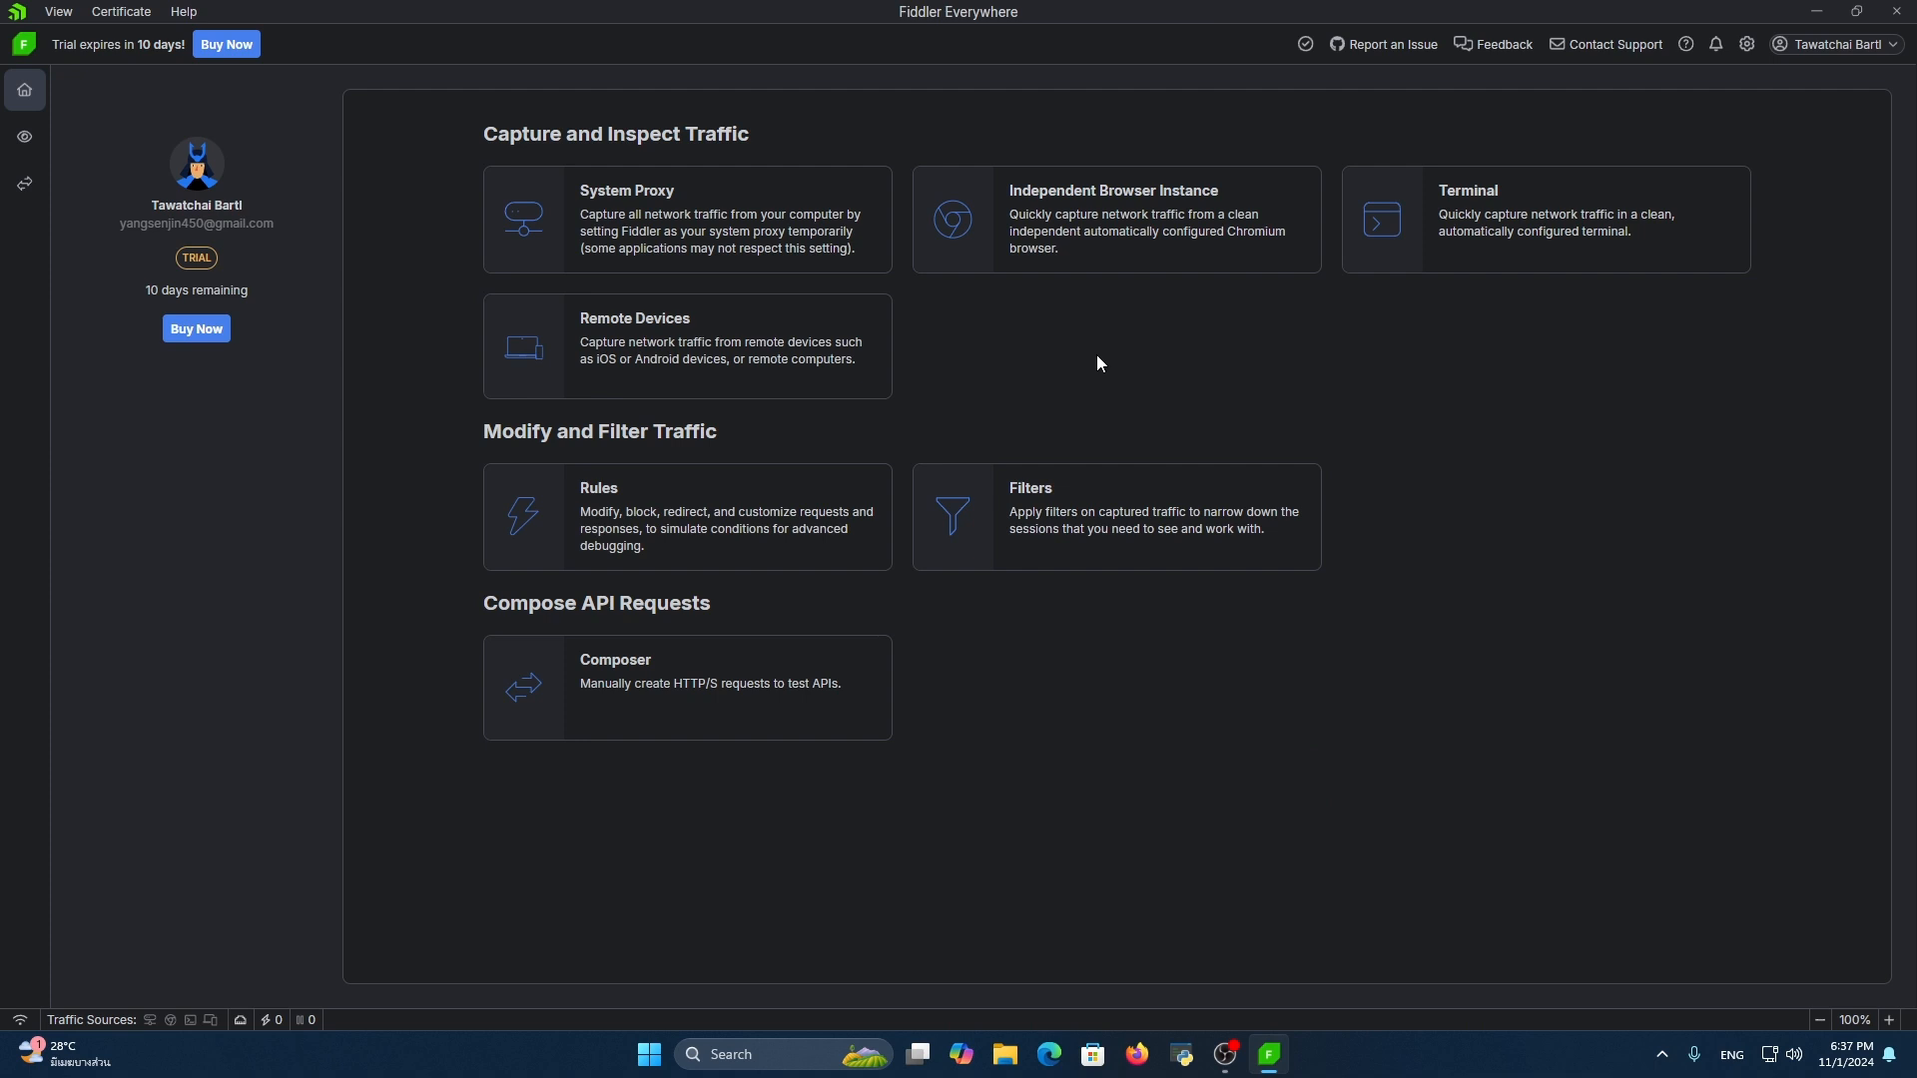
# Switch to the live traffic view and look at its Inspectors and Overview panes
pyautogui.click(25, 137)
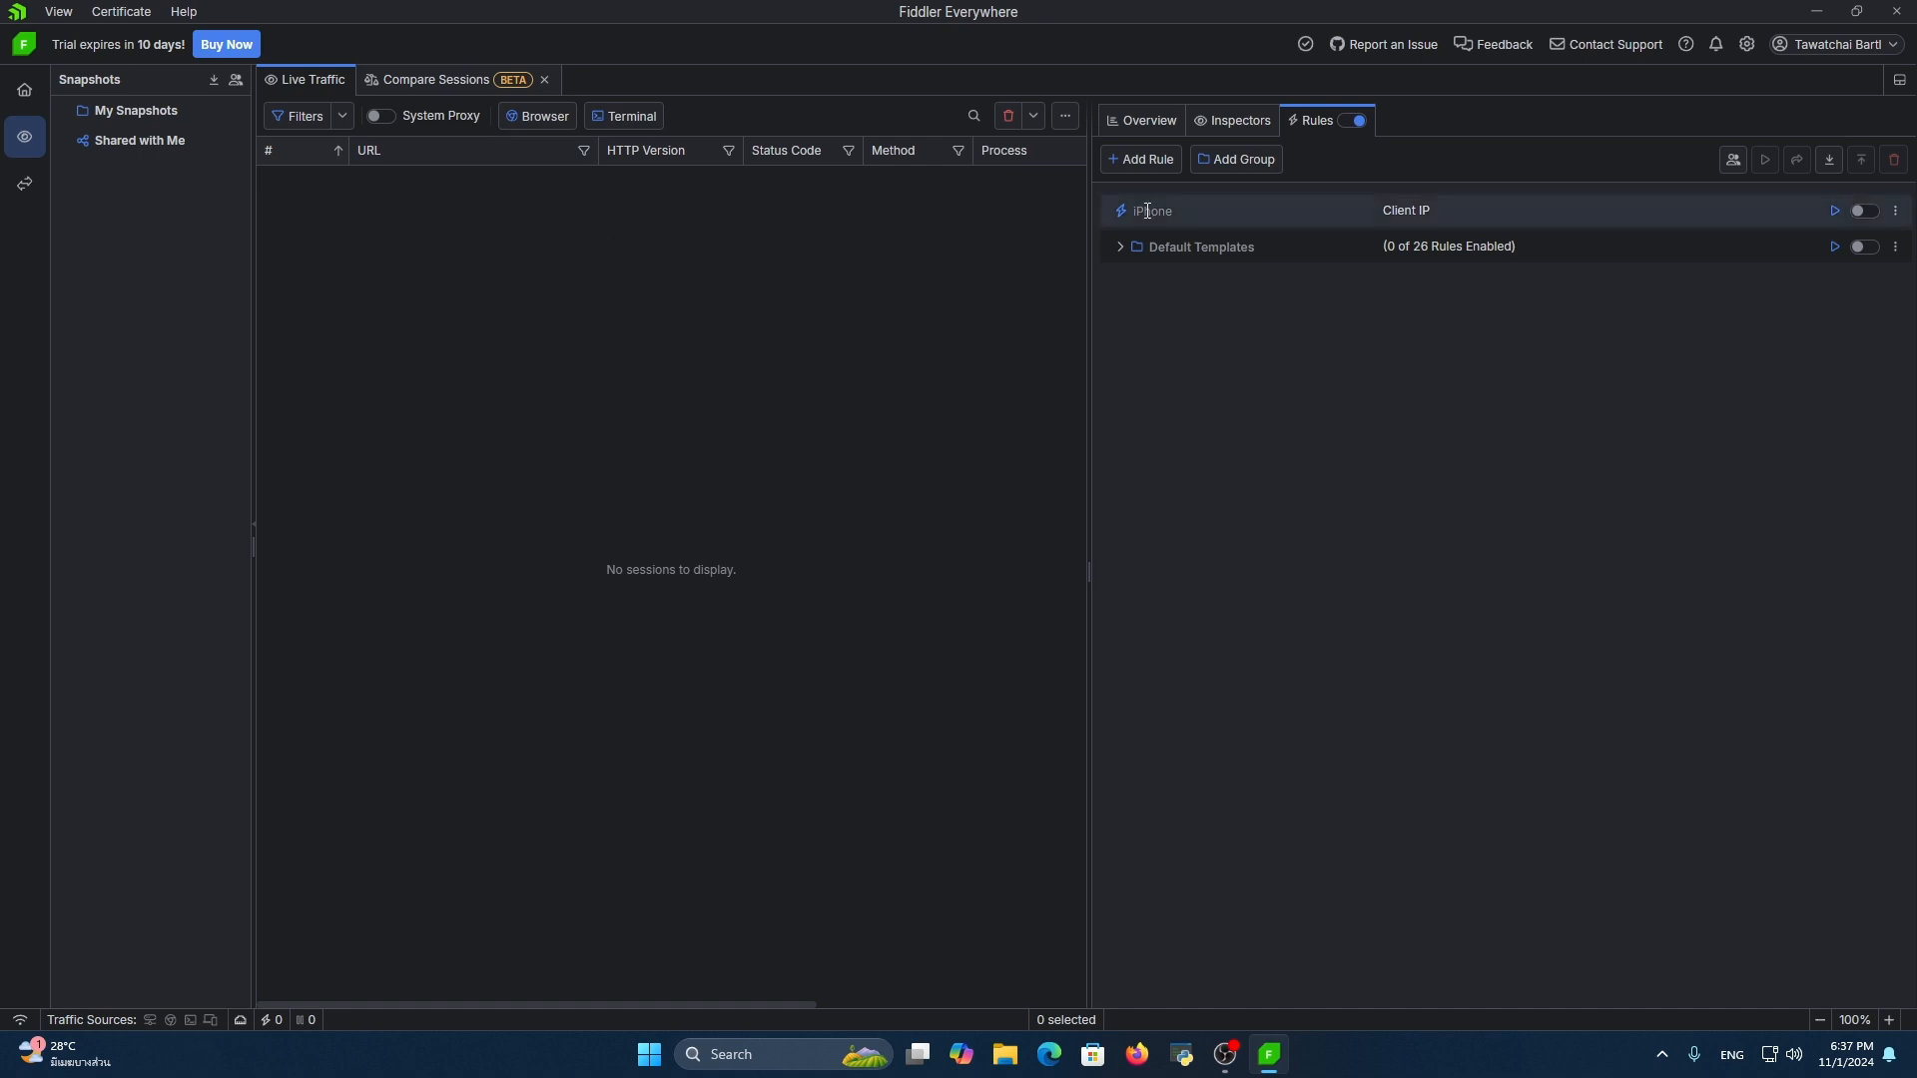
pyautogui.click(1148, 122)
pyautogui.click(1222, 119)
pyautogui.click(1164, 128)
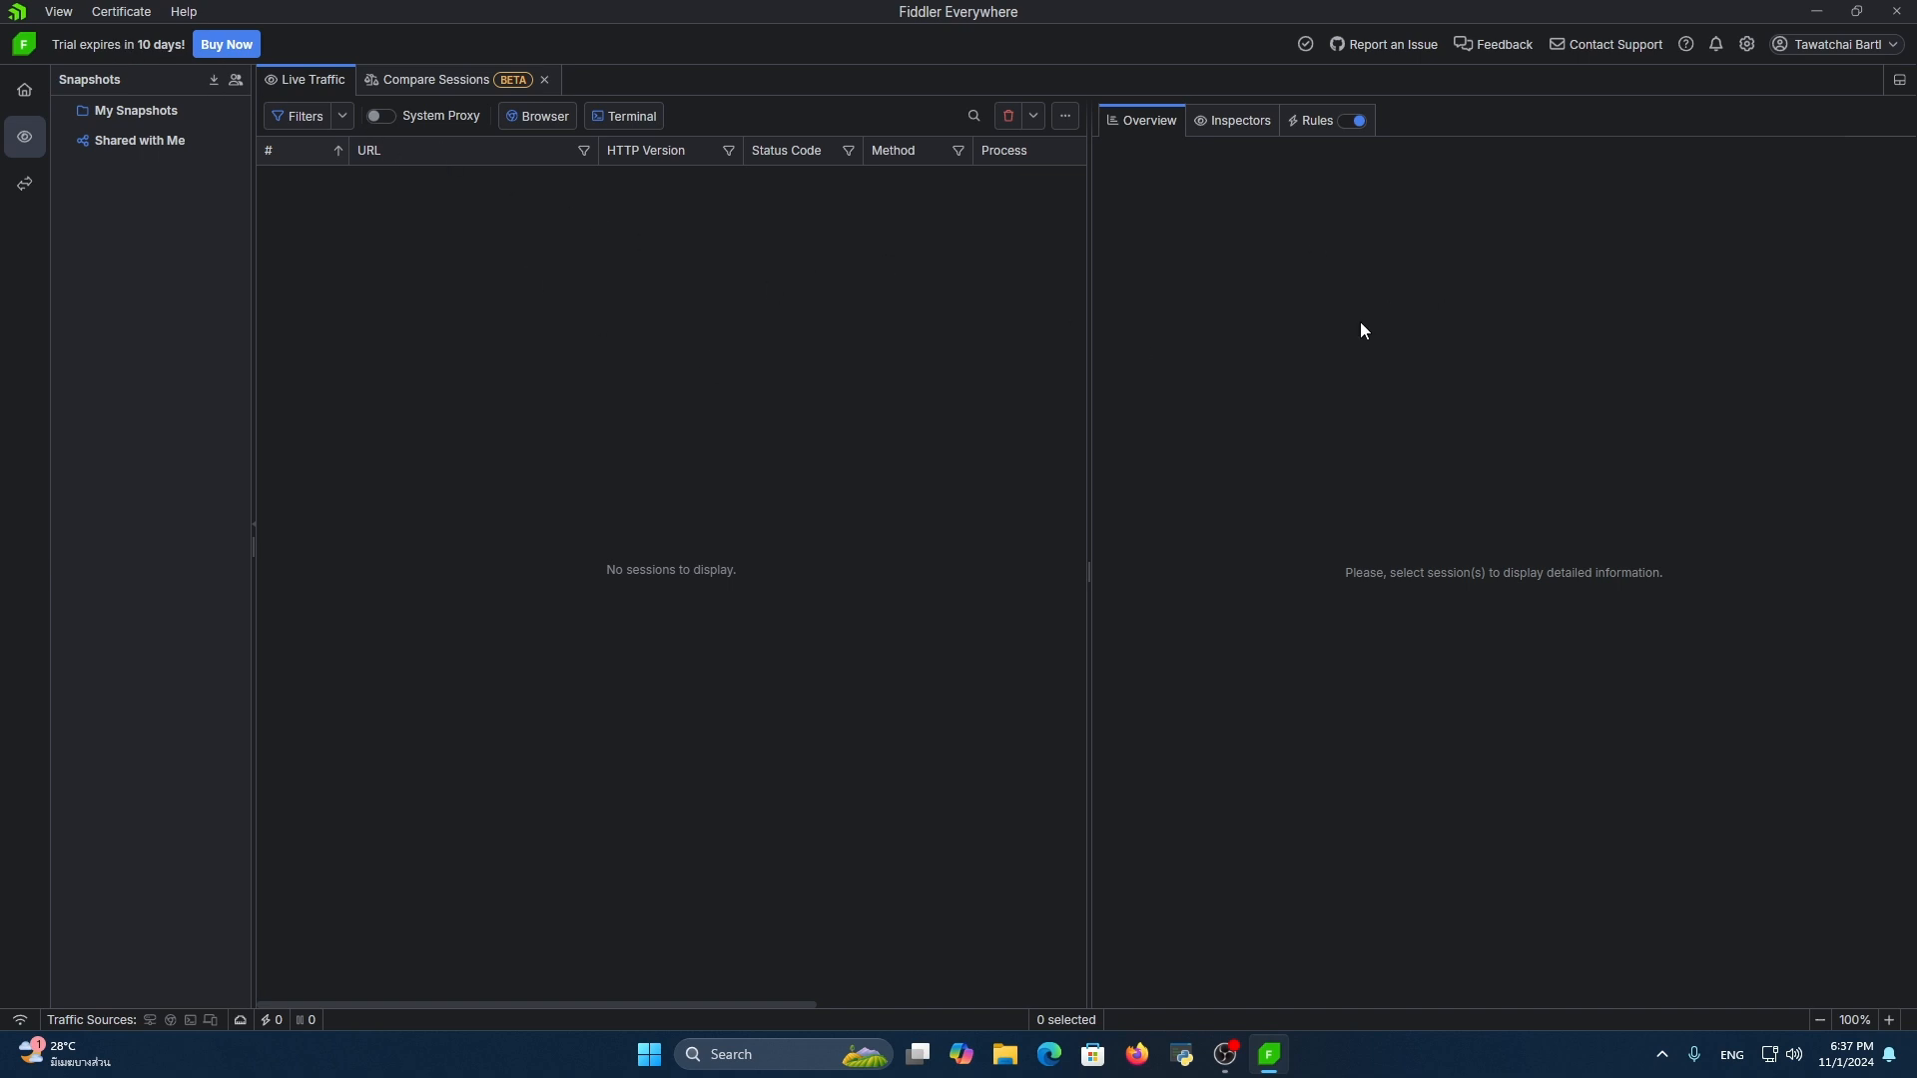
# Trust the Fiddler CA in the HTTPS settings and export it in DER/Binary format, overwriting the copy on the Desktop
pyautogui.click(1748, 46)
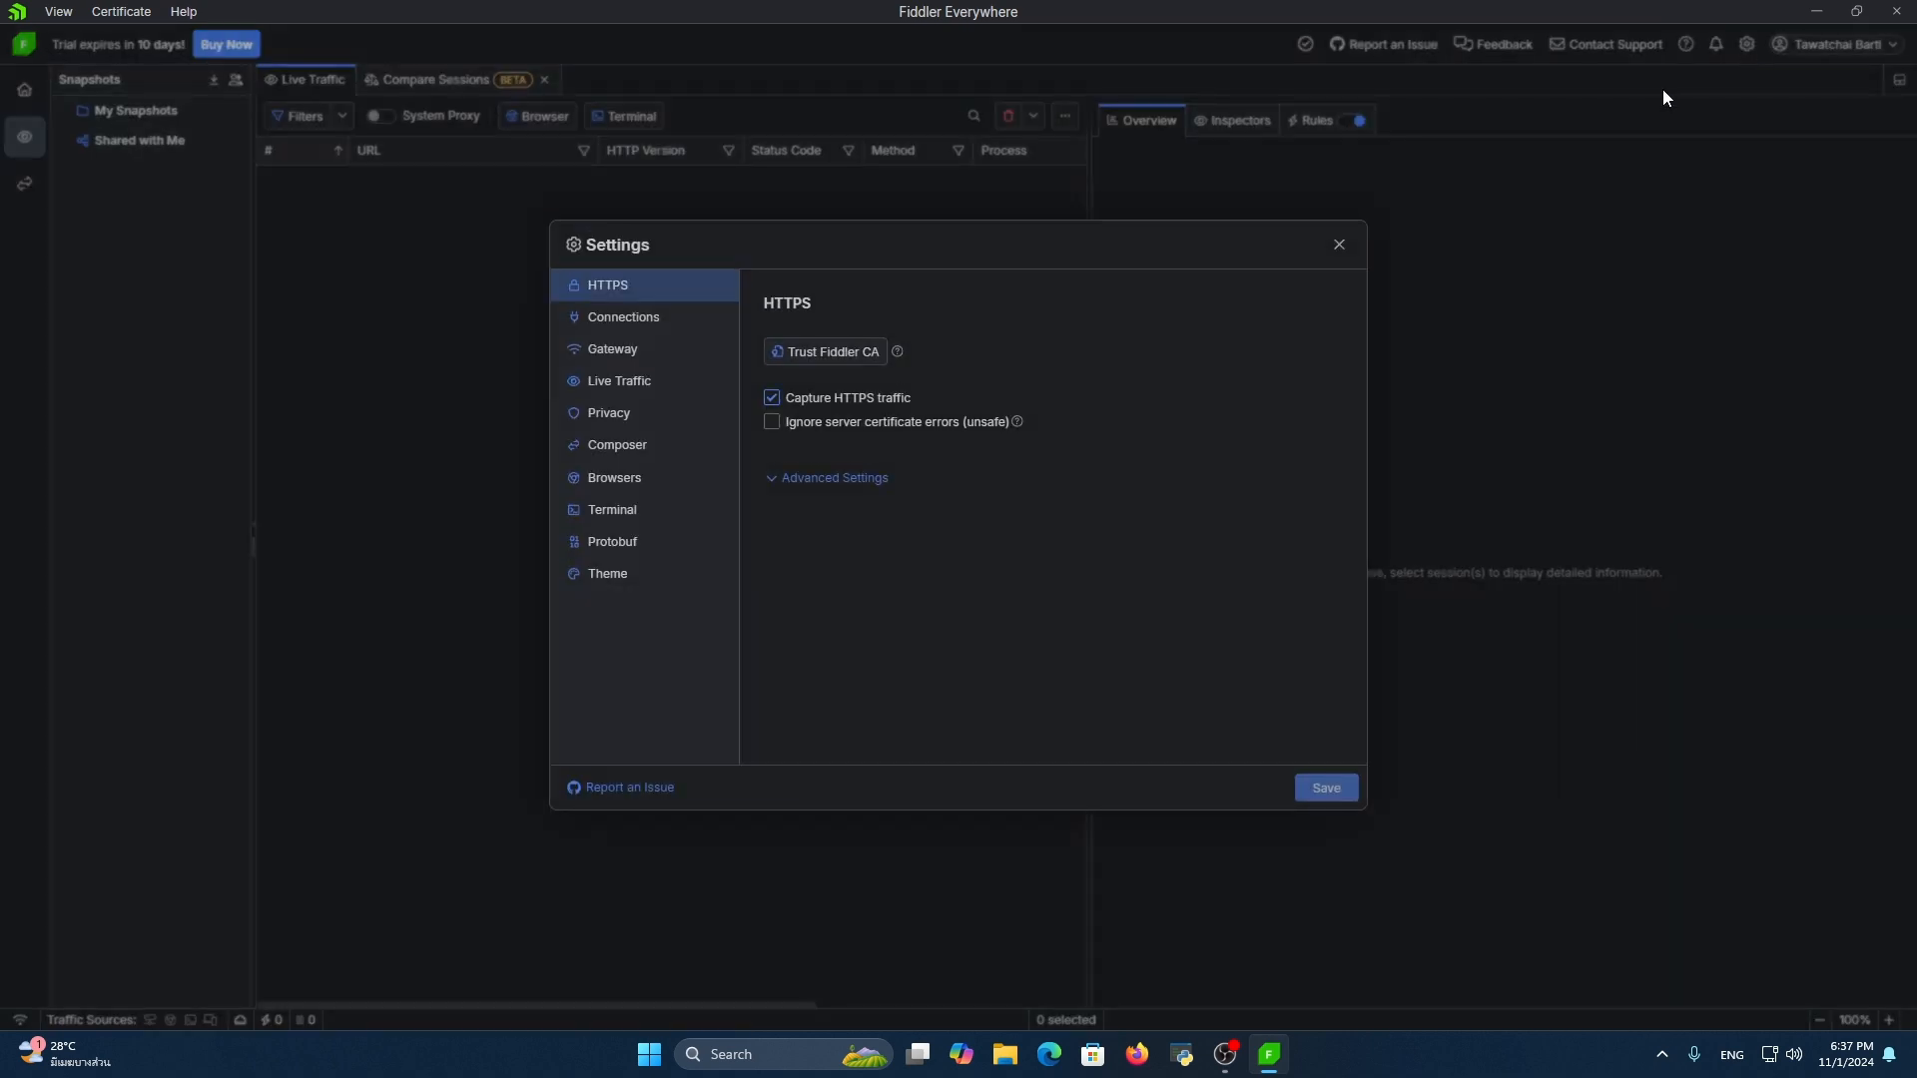
pyautogui.click(860, 356)
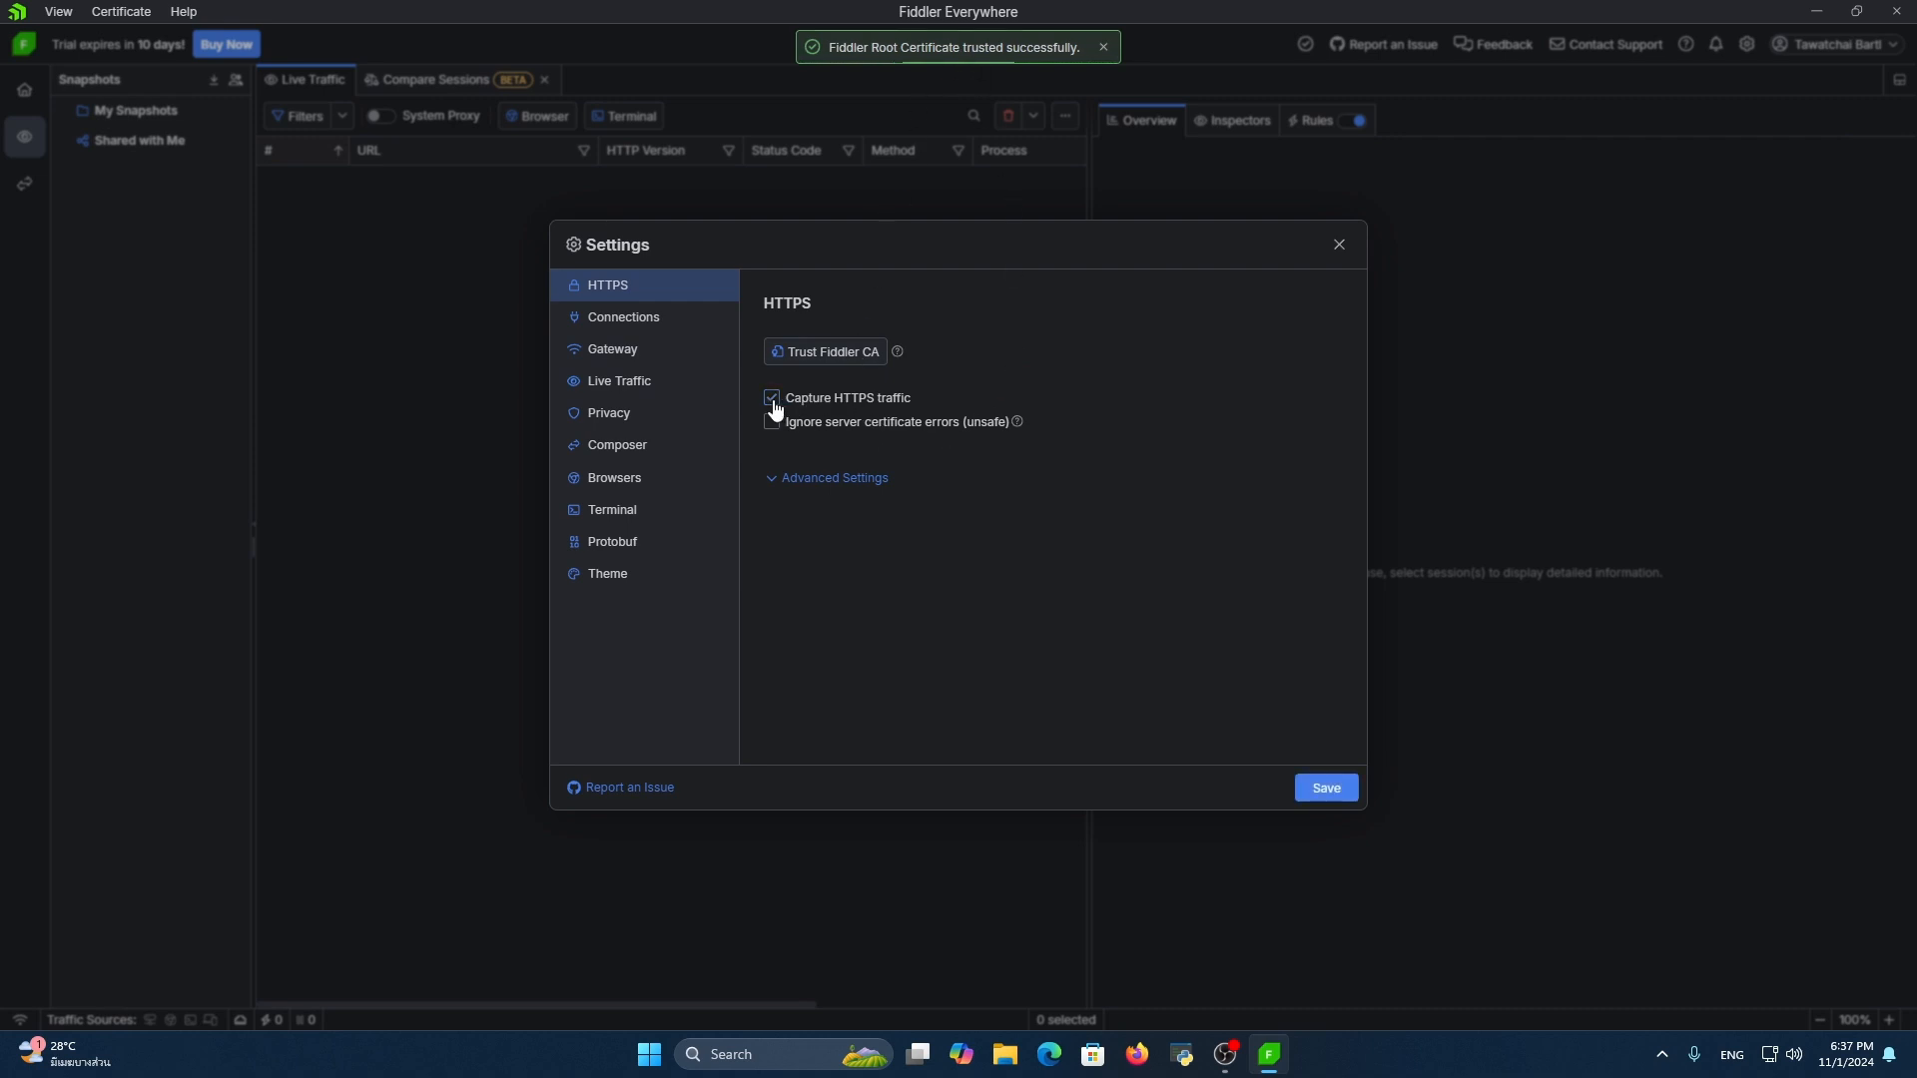
pyautogui.click(865, 480)
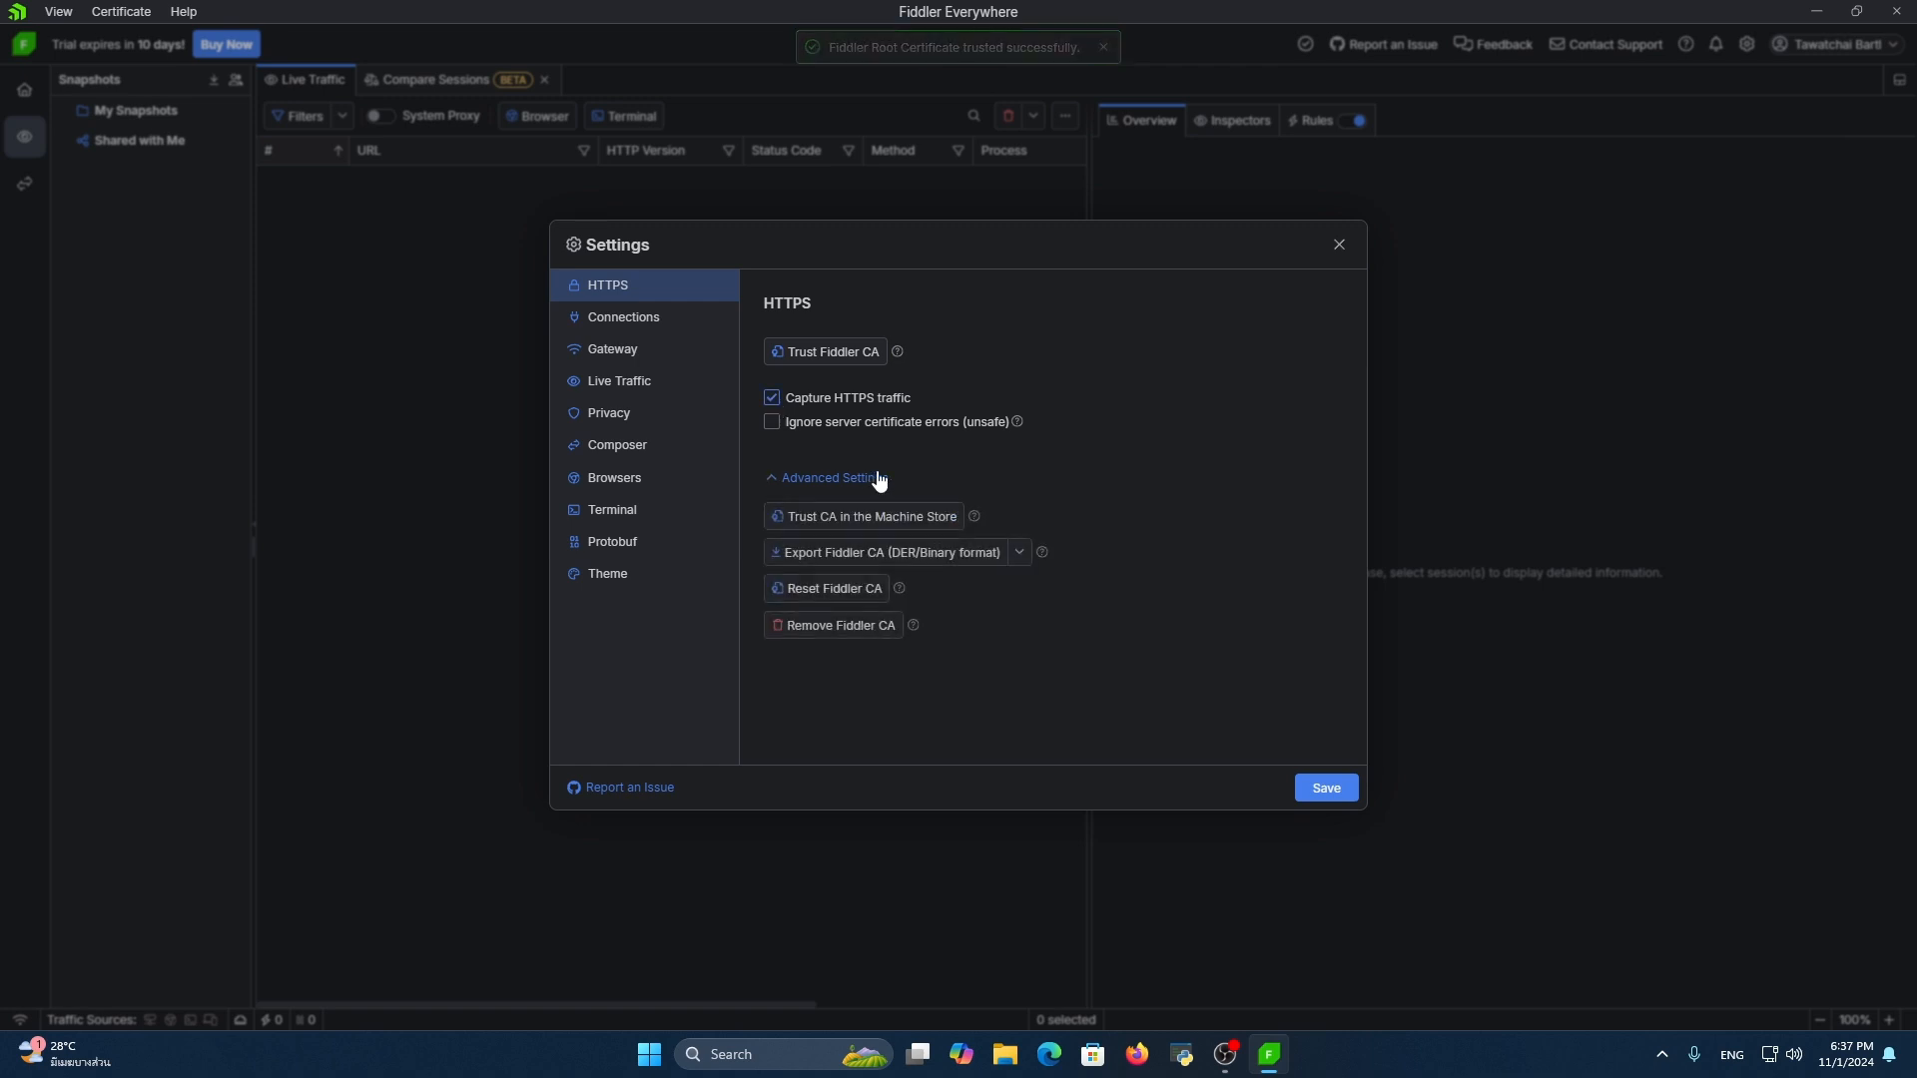
pyautogui.click(943, 549)
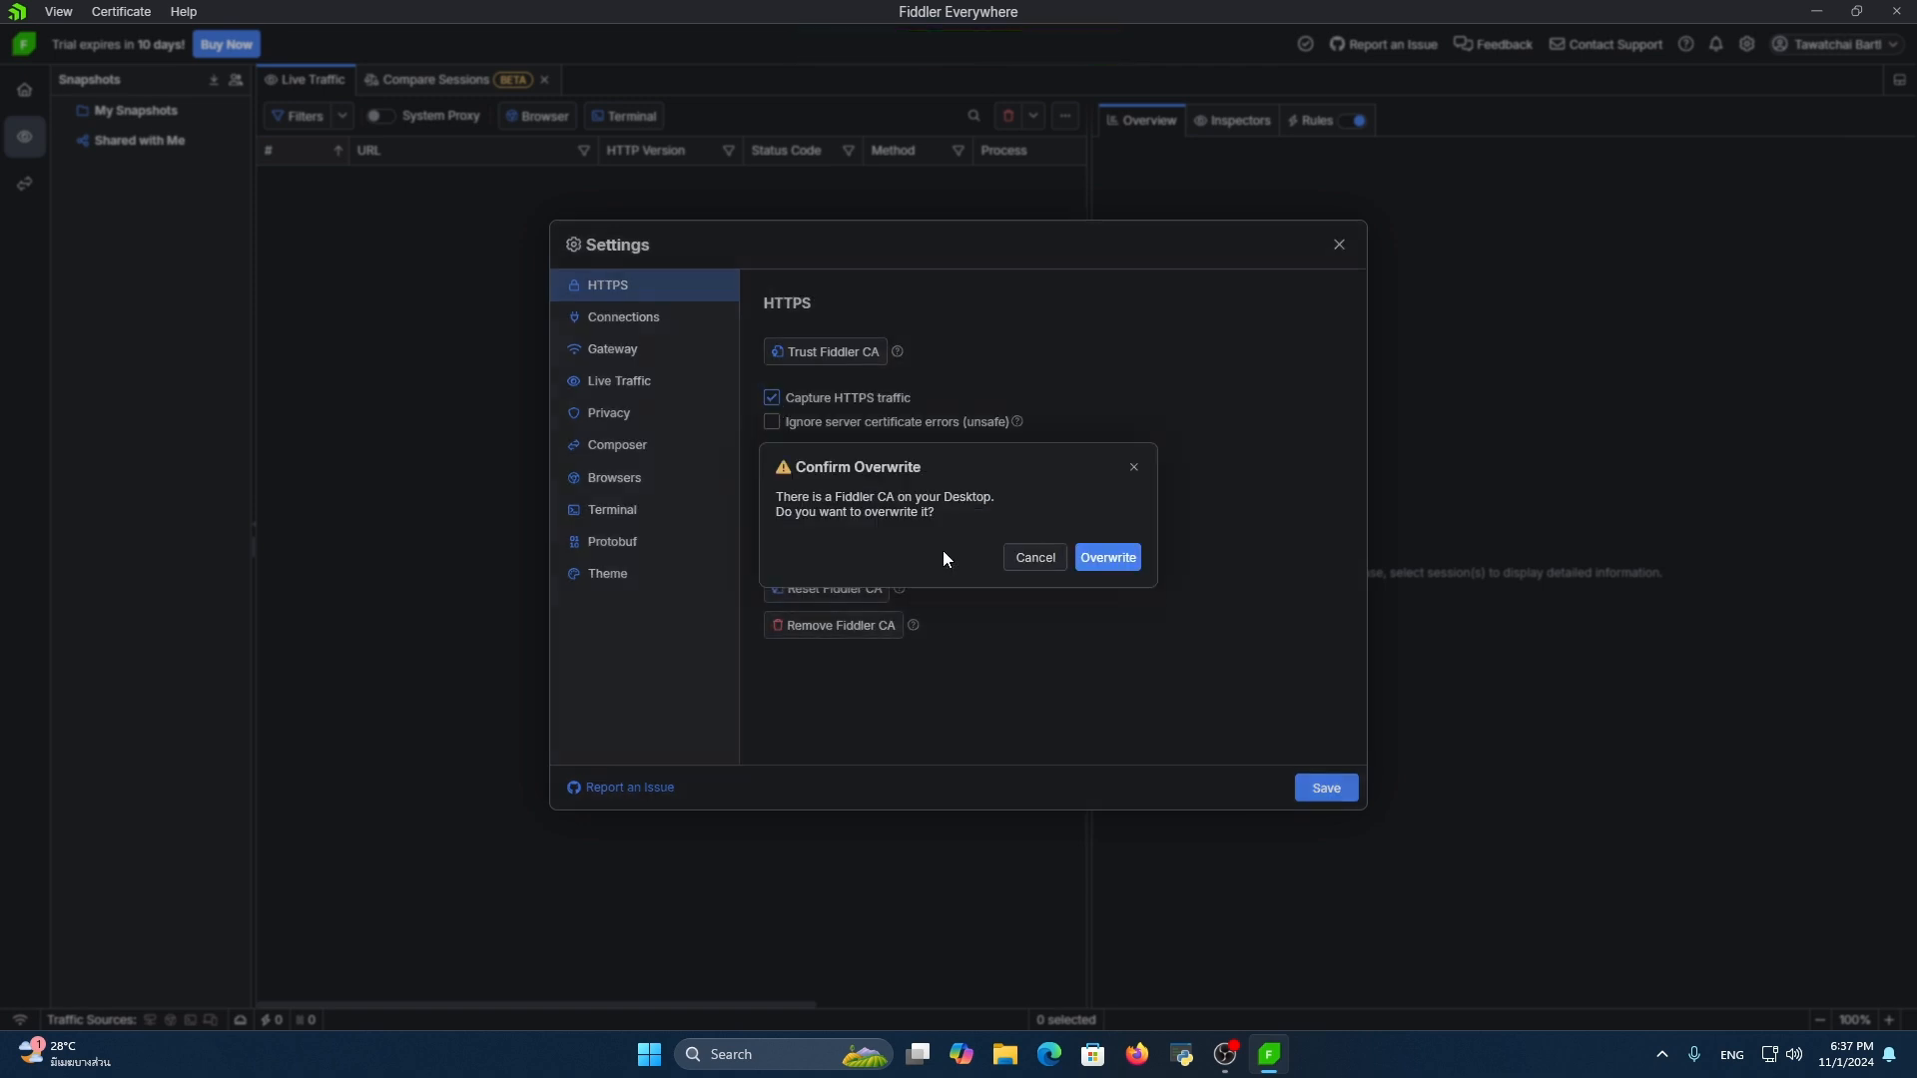
pyautogui.click(1098, 555)
# Locate the exported FiddlerRoot certificate in the Desktop folder in File Explorer and close the window
pyautogui.click(1008, 1054)
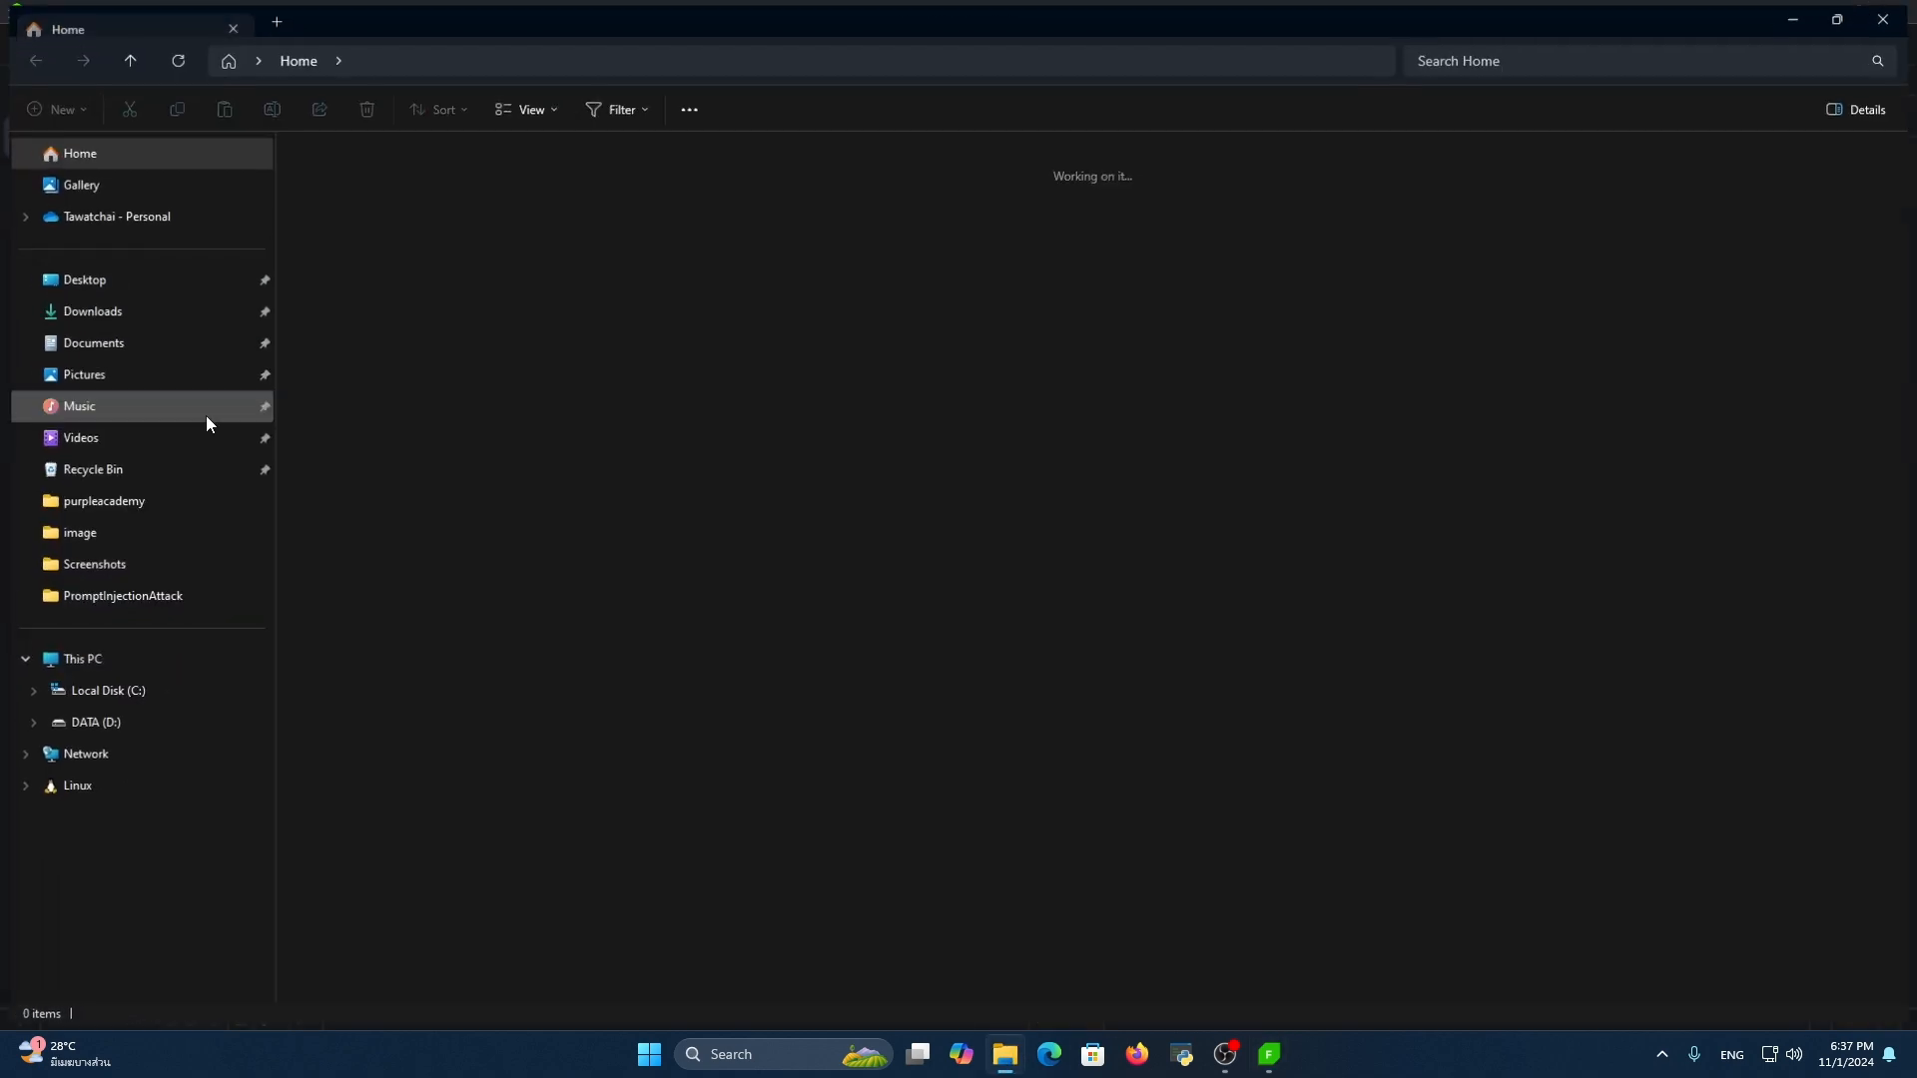
pyautogui.click(146, 284)
pyautogui.scroll(-1, 1142, 853)
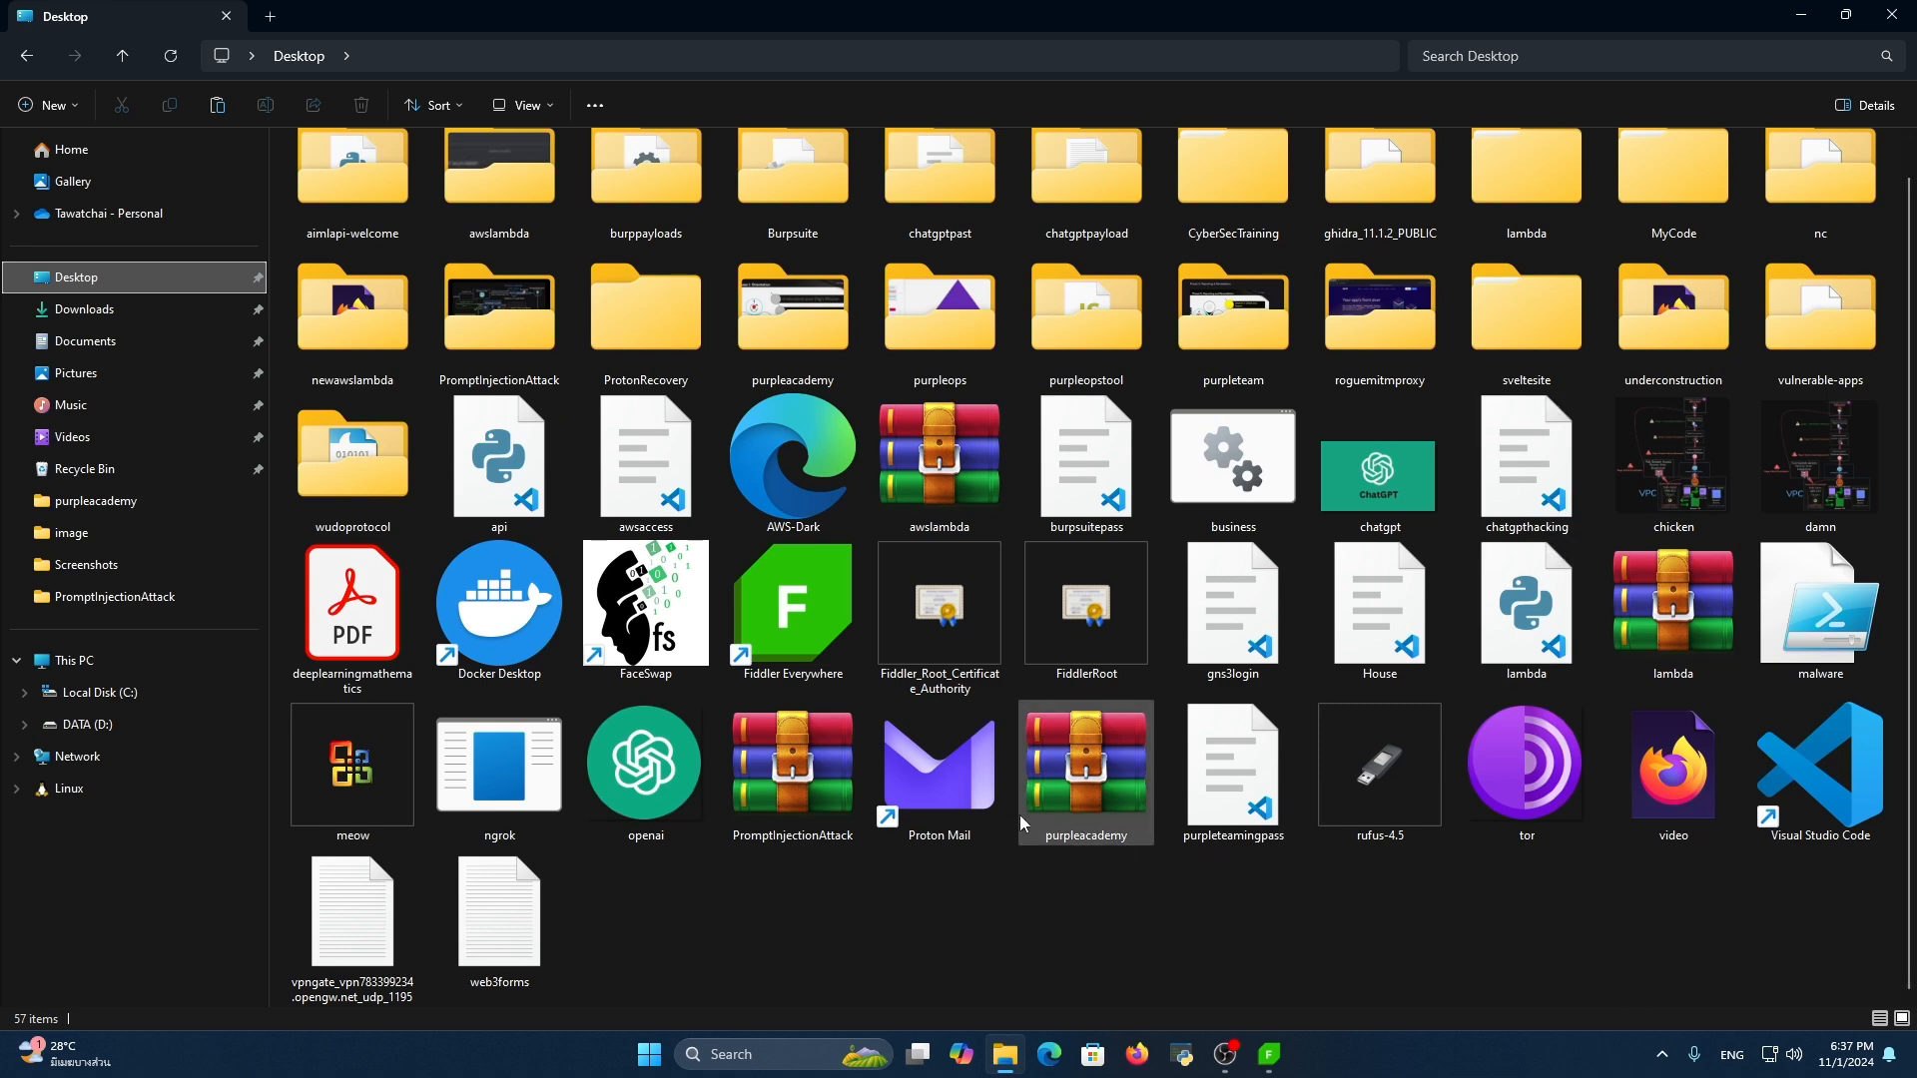
pyautogui.click(1079, 579)
pyautogui.click(1894, 13)
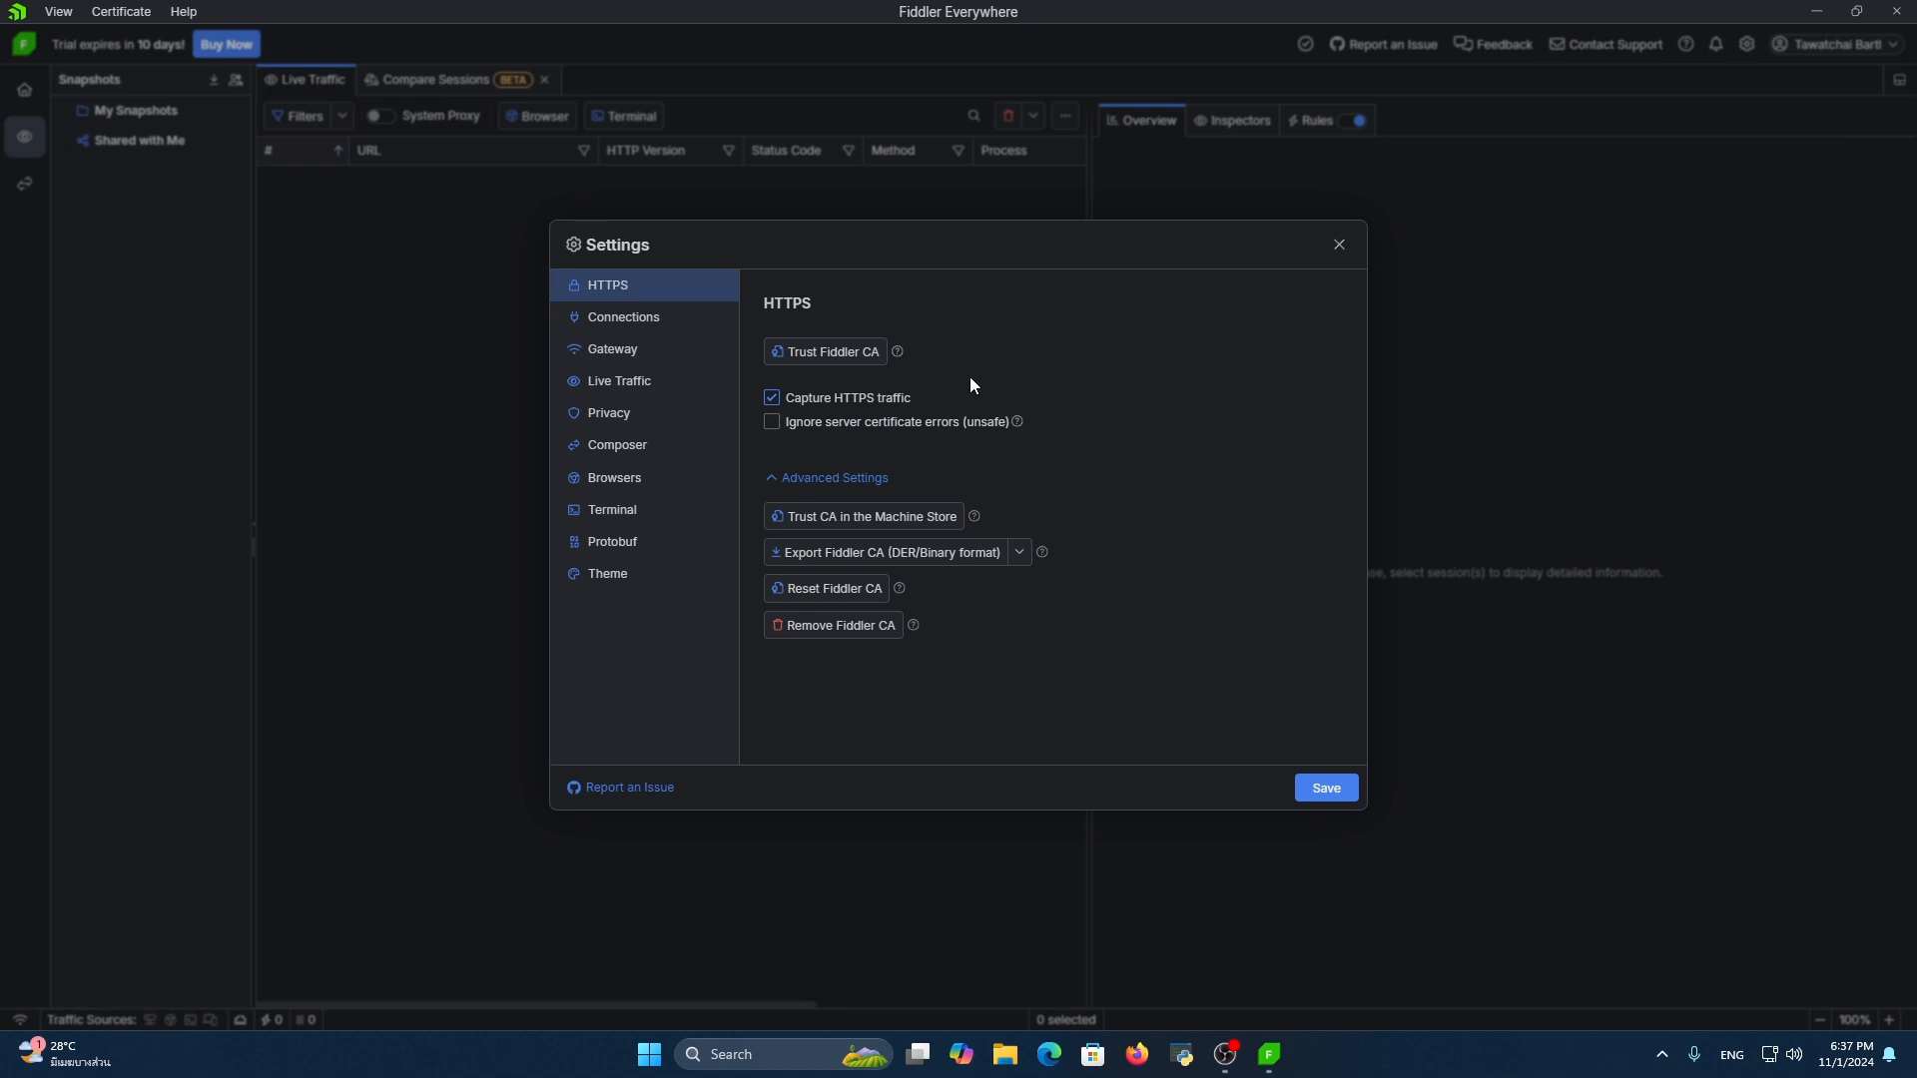
# Review the Connections settings for the listening port, remote device access and the list of bypassed URLs
pyautogui.click(645, 318)
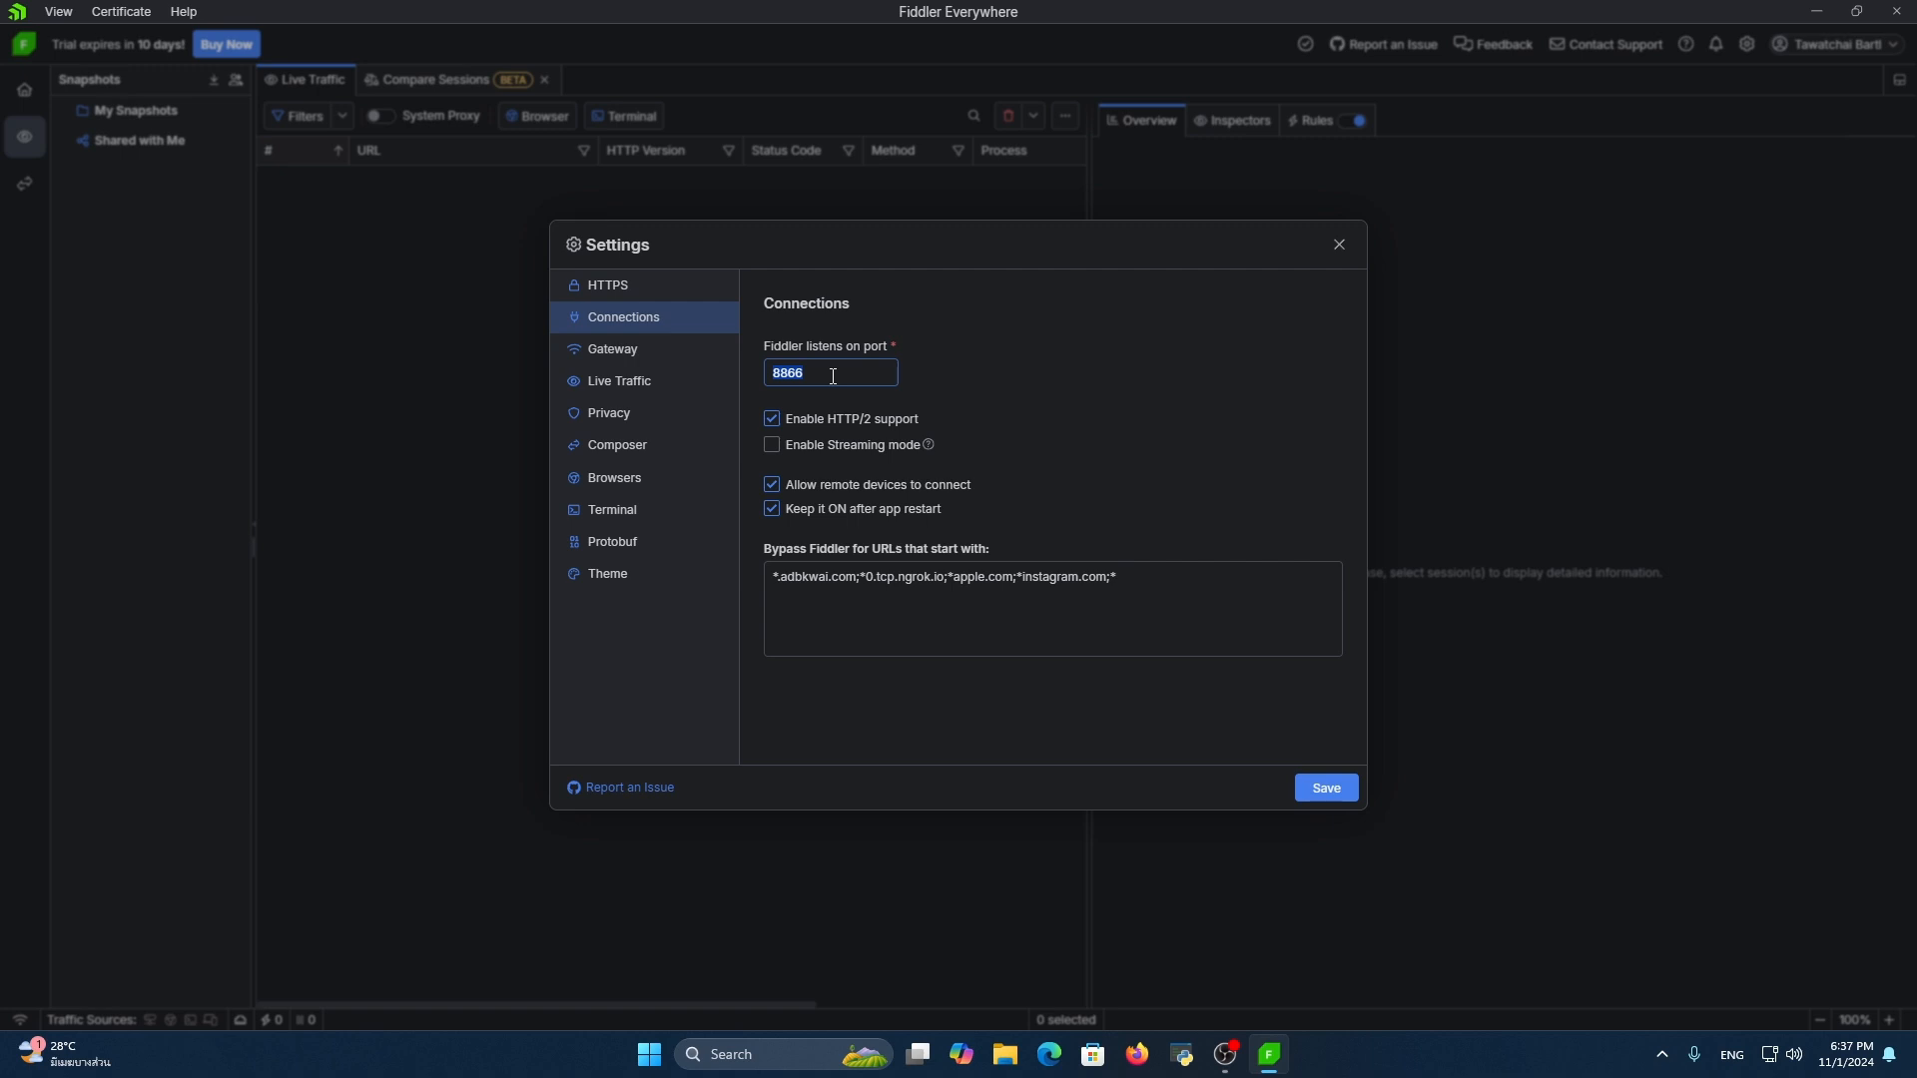
pyautogui.click(1004, 405)
pyautogui.click(798, 488)
pyautogui.moveTo(1143, 585); pyautogui.dragTo(954, 579)
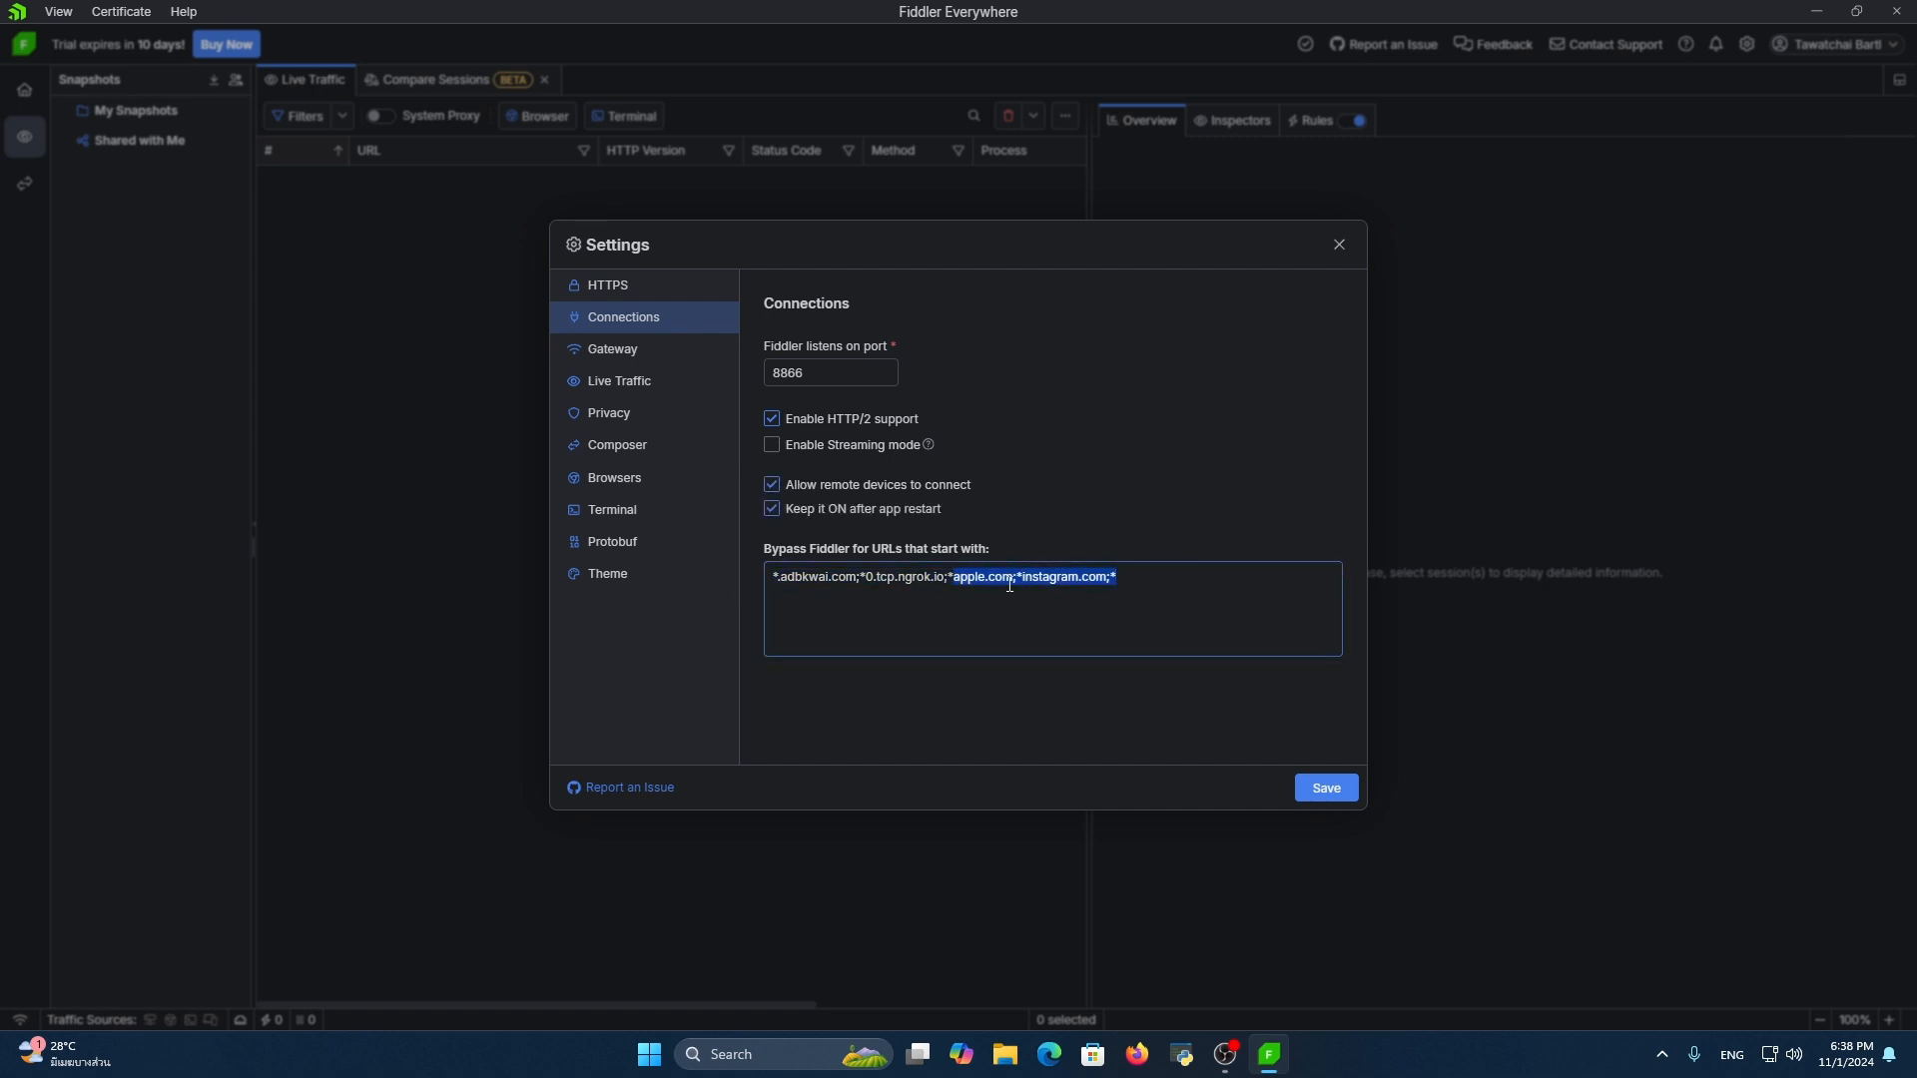
pyautogui.click(1146, 576)
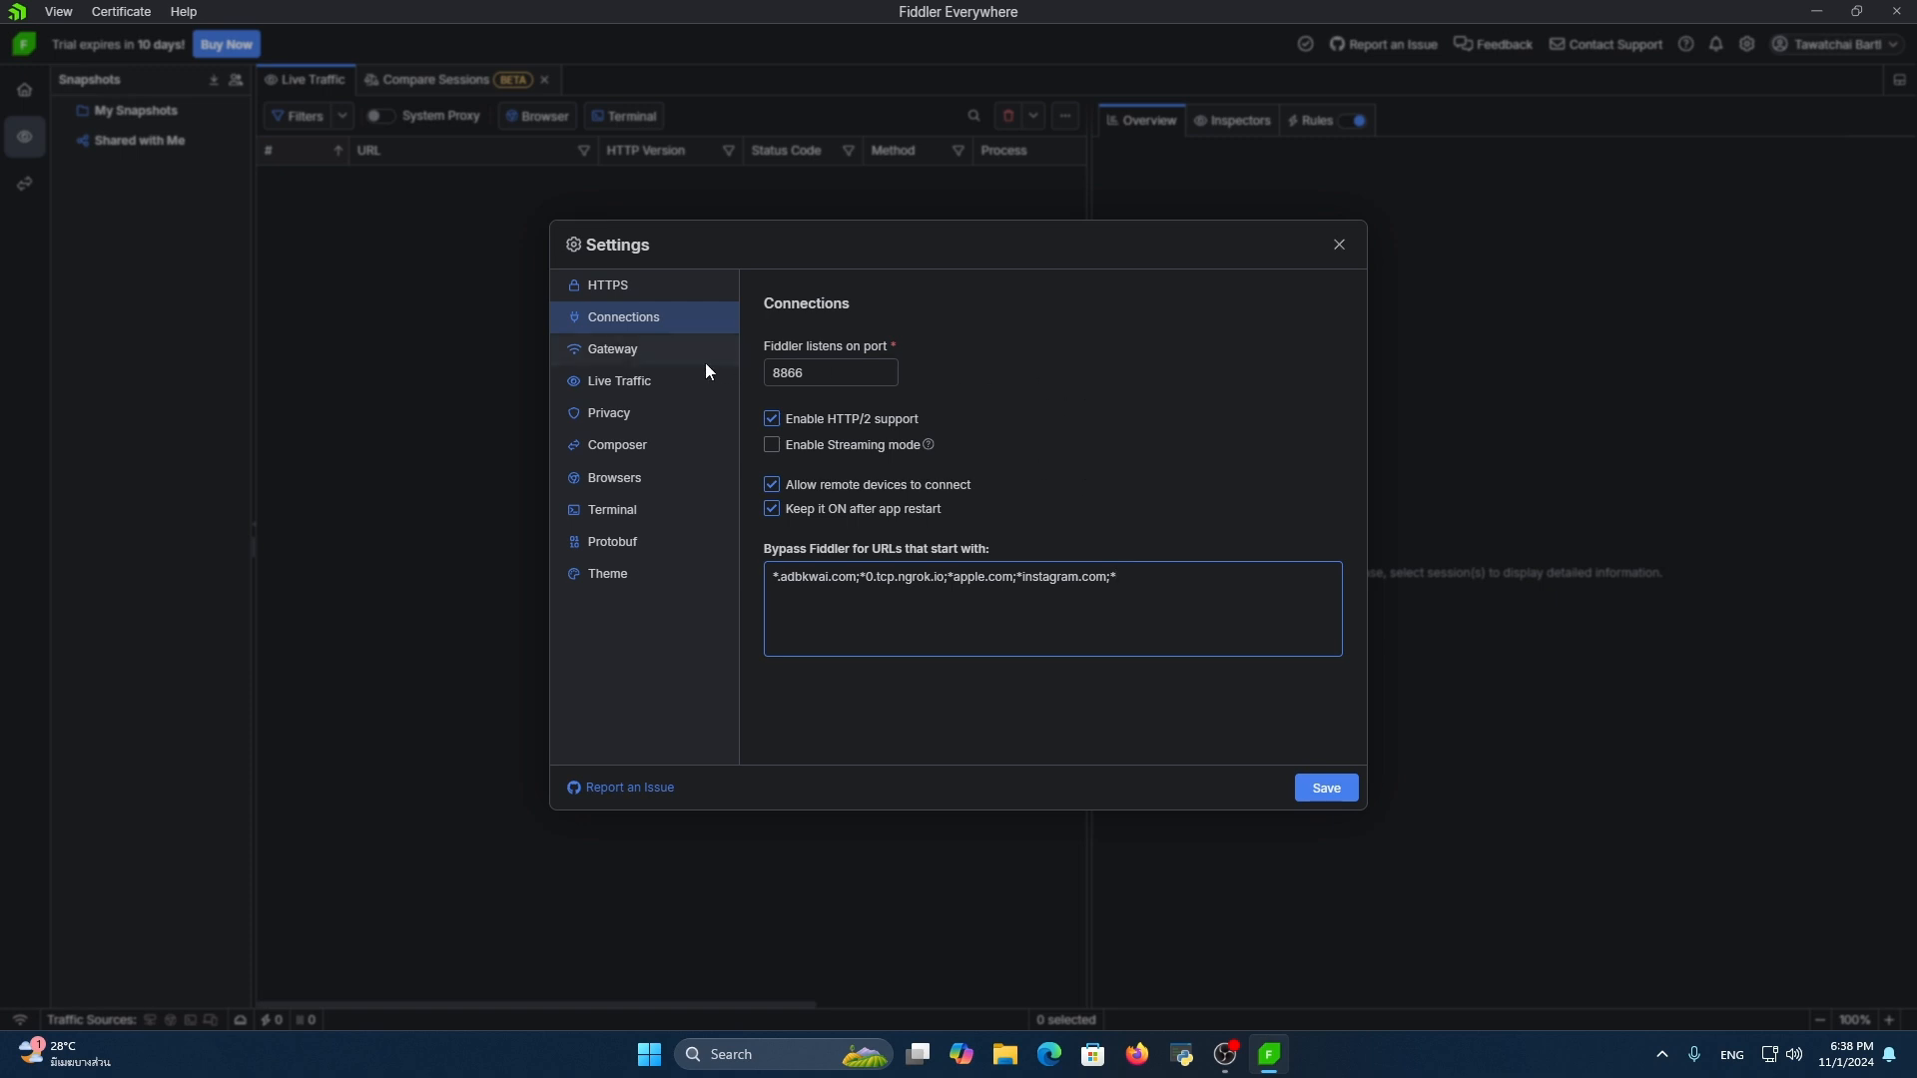
# Look through the Gateway, Live Traffic, Composer, Terminal, Browsers and Privacy settings, return to HTTPS, and save and close the settings
pyautogui.click(663, 354)
pyautogui.click(650, 385)
pyautogui.click(637, 447)
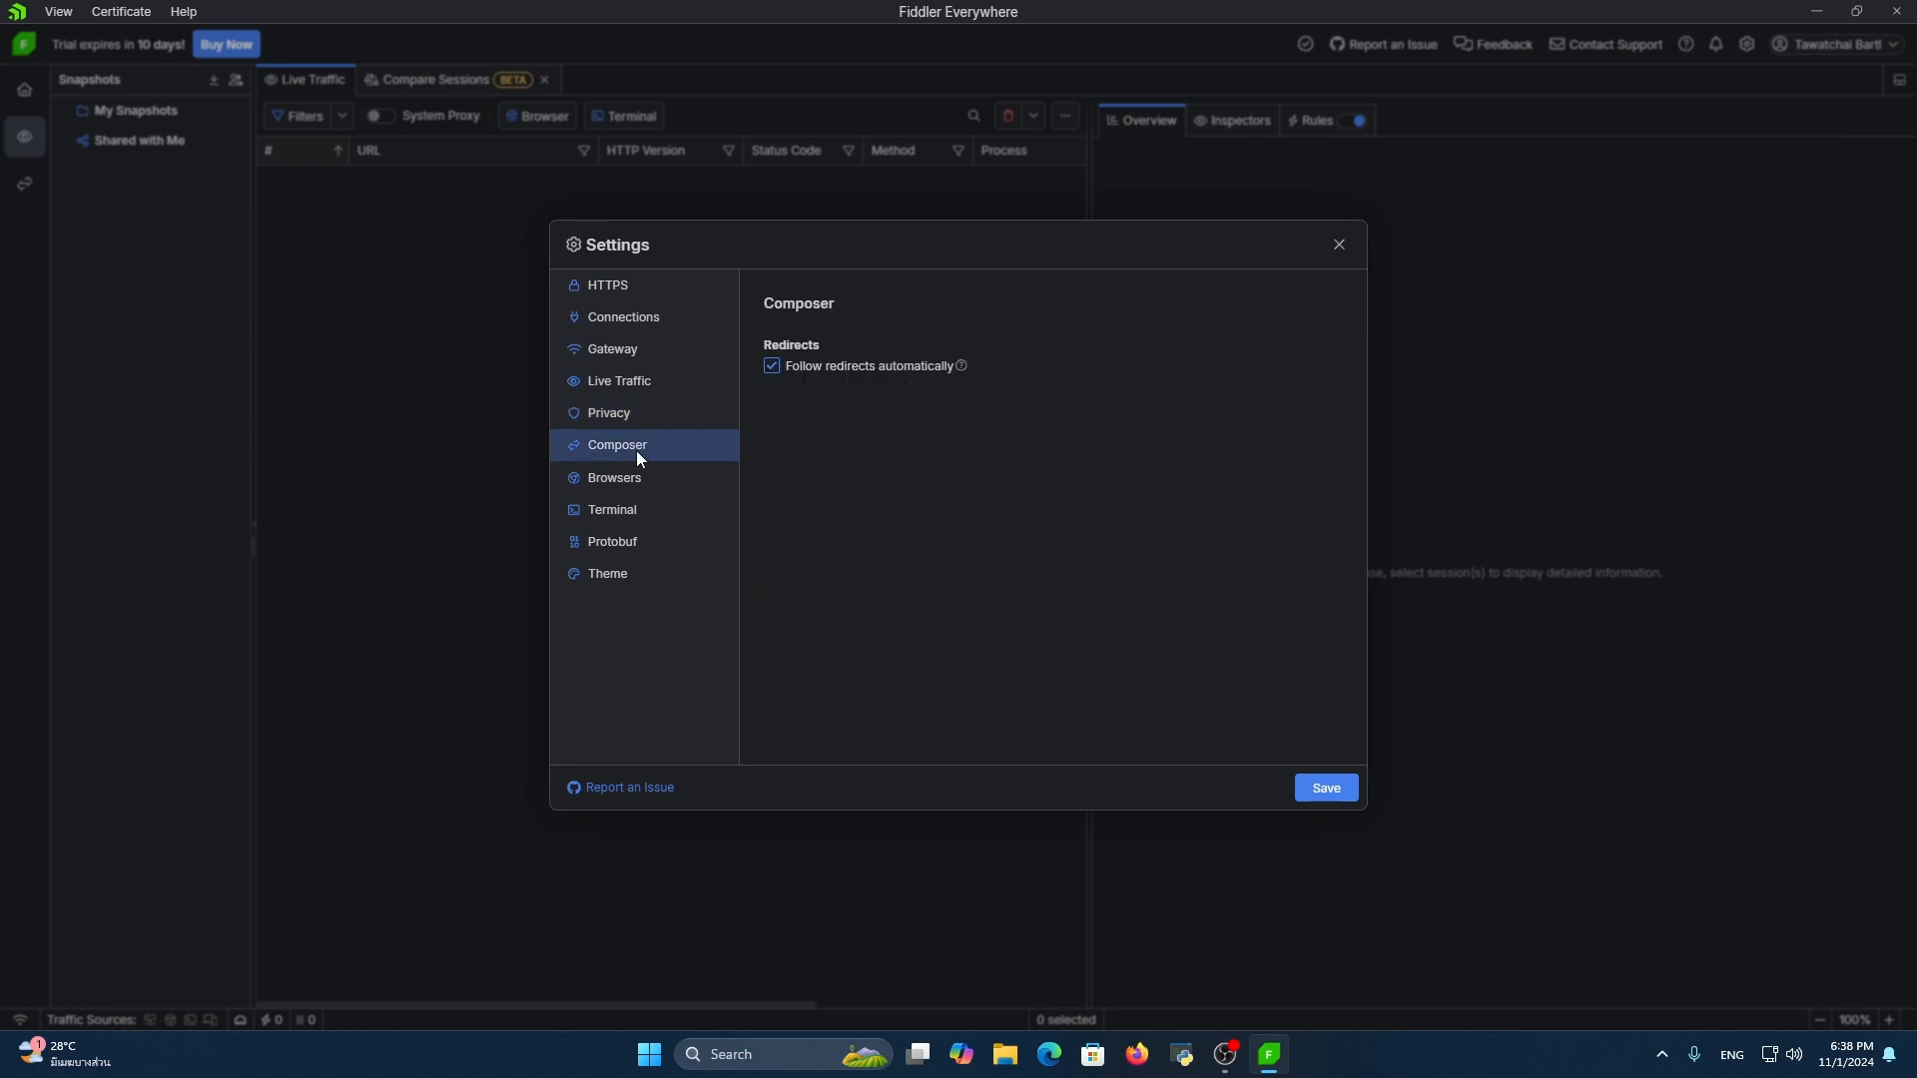
pyautogui.click(611, 507)
pyautogui.click(623, 475)
pyautogui.click(642, 412)
pyautogui.click(674, 289)
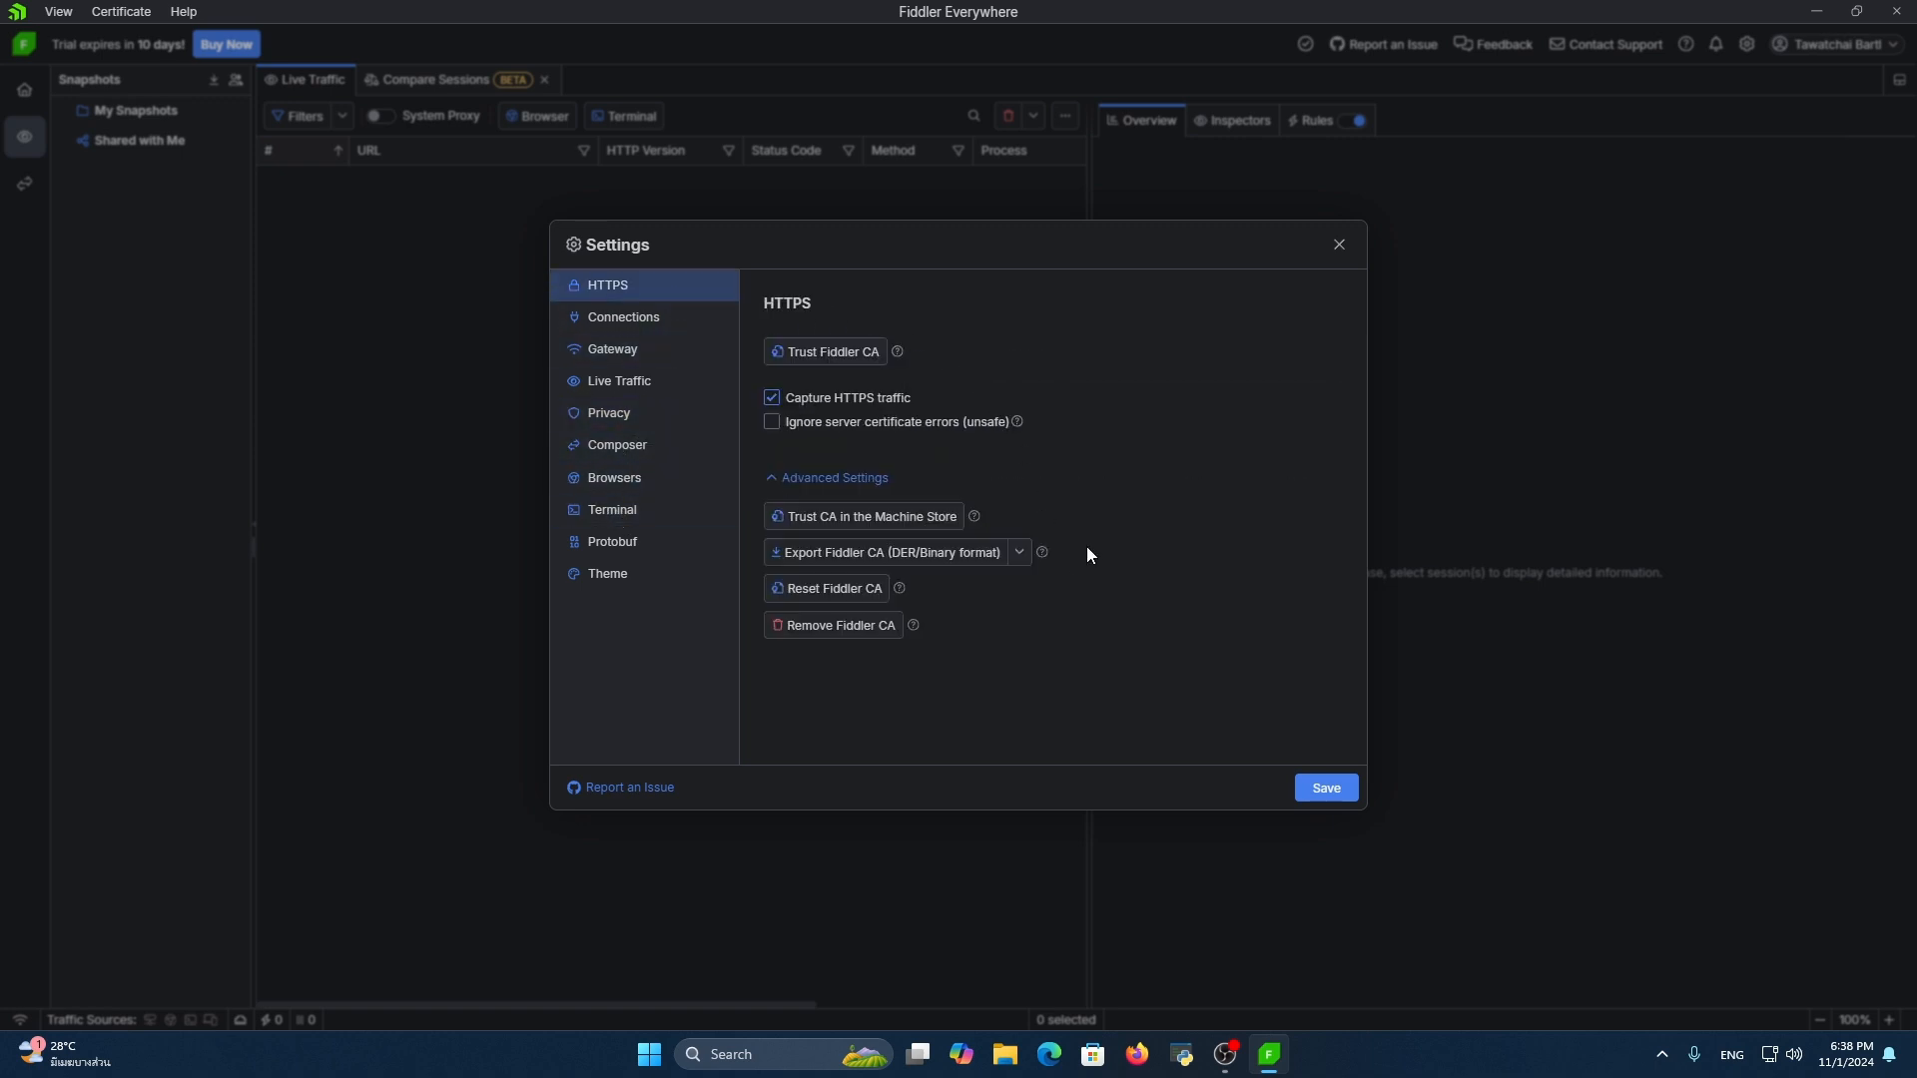
pyautogui.click(1329, 787)
pyautogui.click(1339, 246)
# Open Firefox and enter the address 192.168.0.102:8866 without loading it
pyautogui.click(1137, 1054)
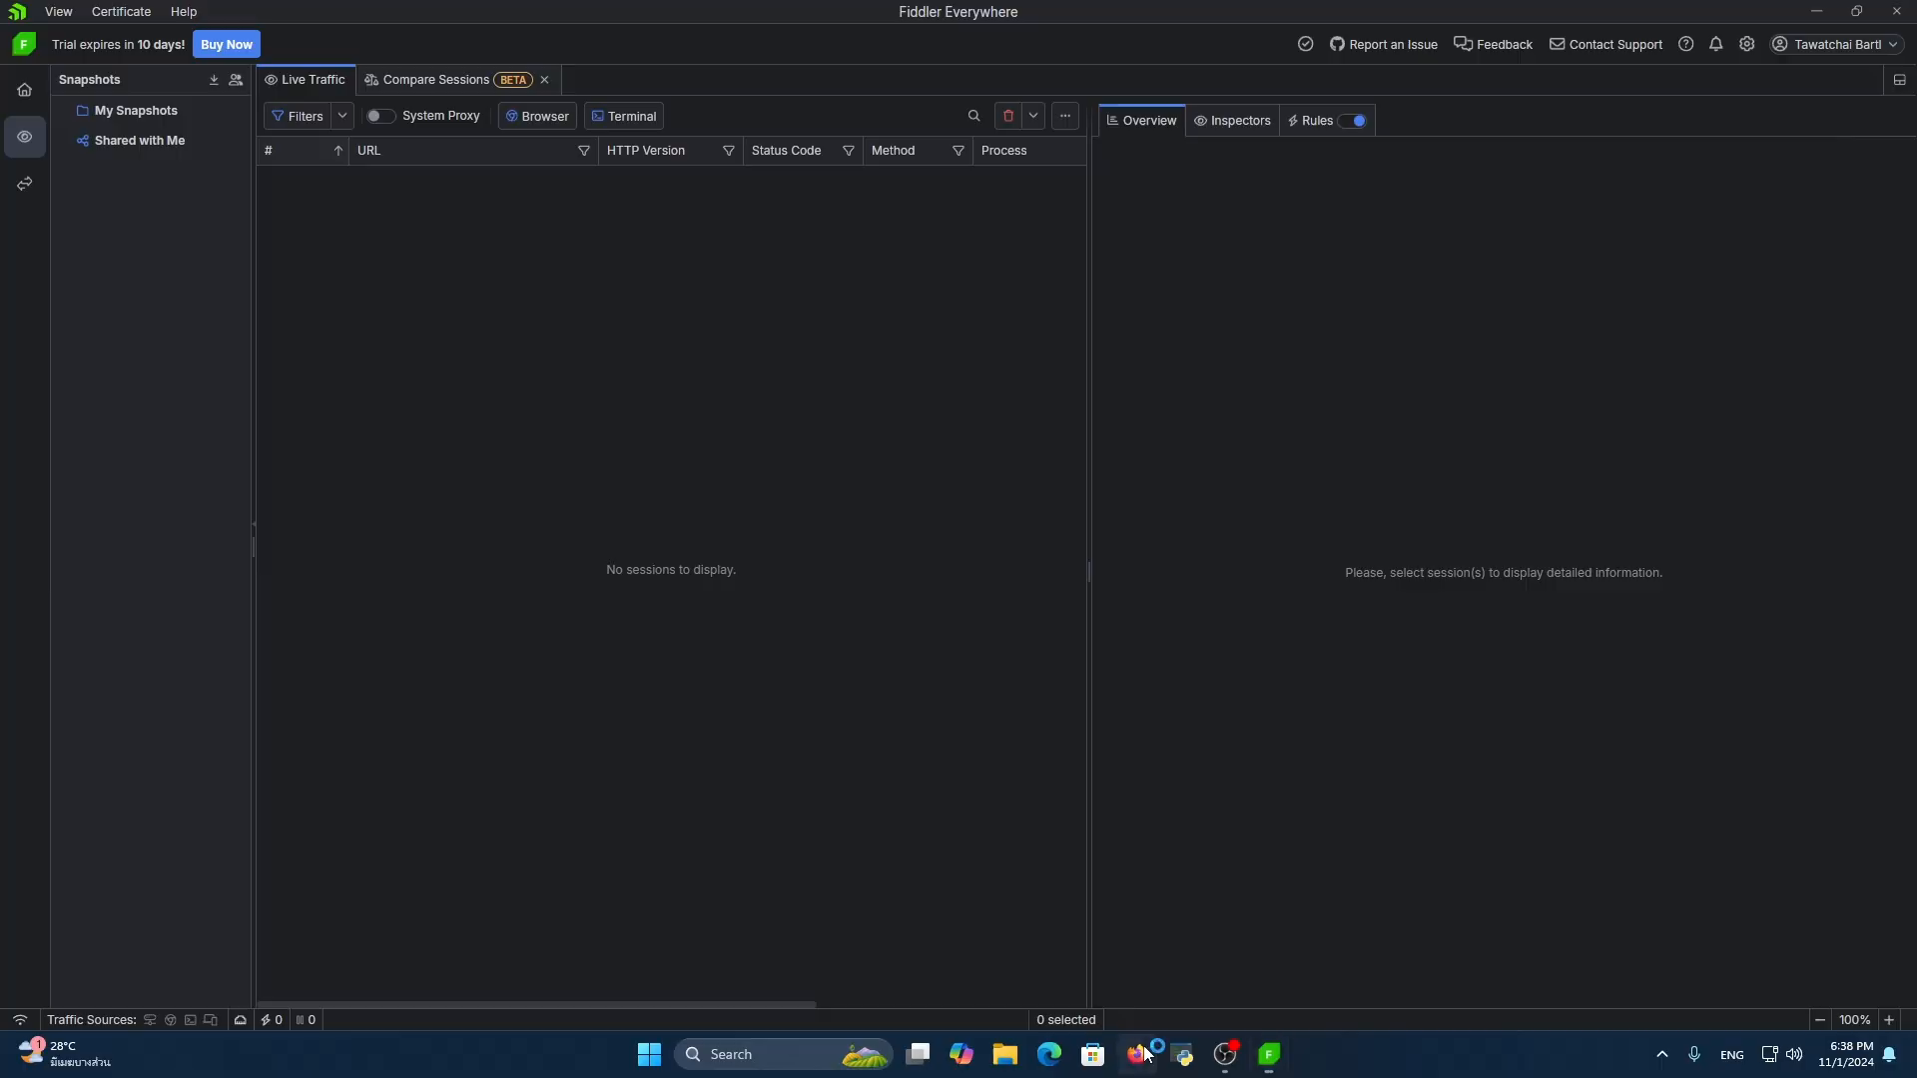
pyautogui.write('192.168.0.102:8866')
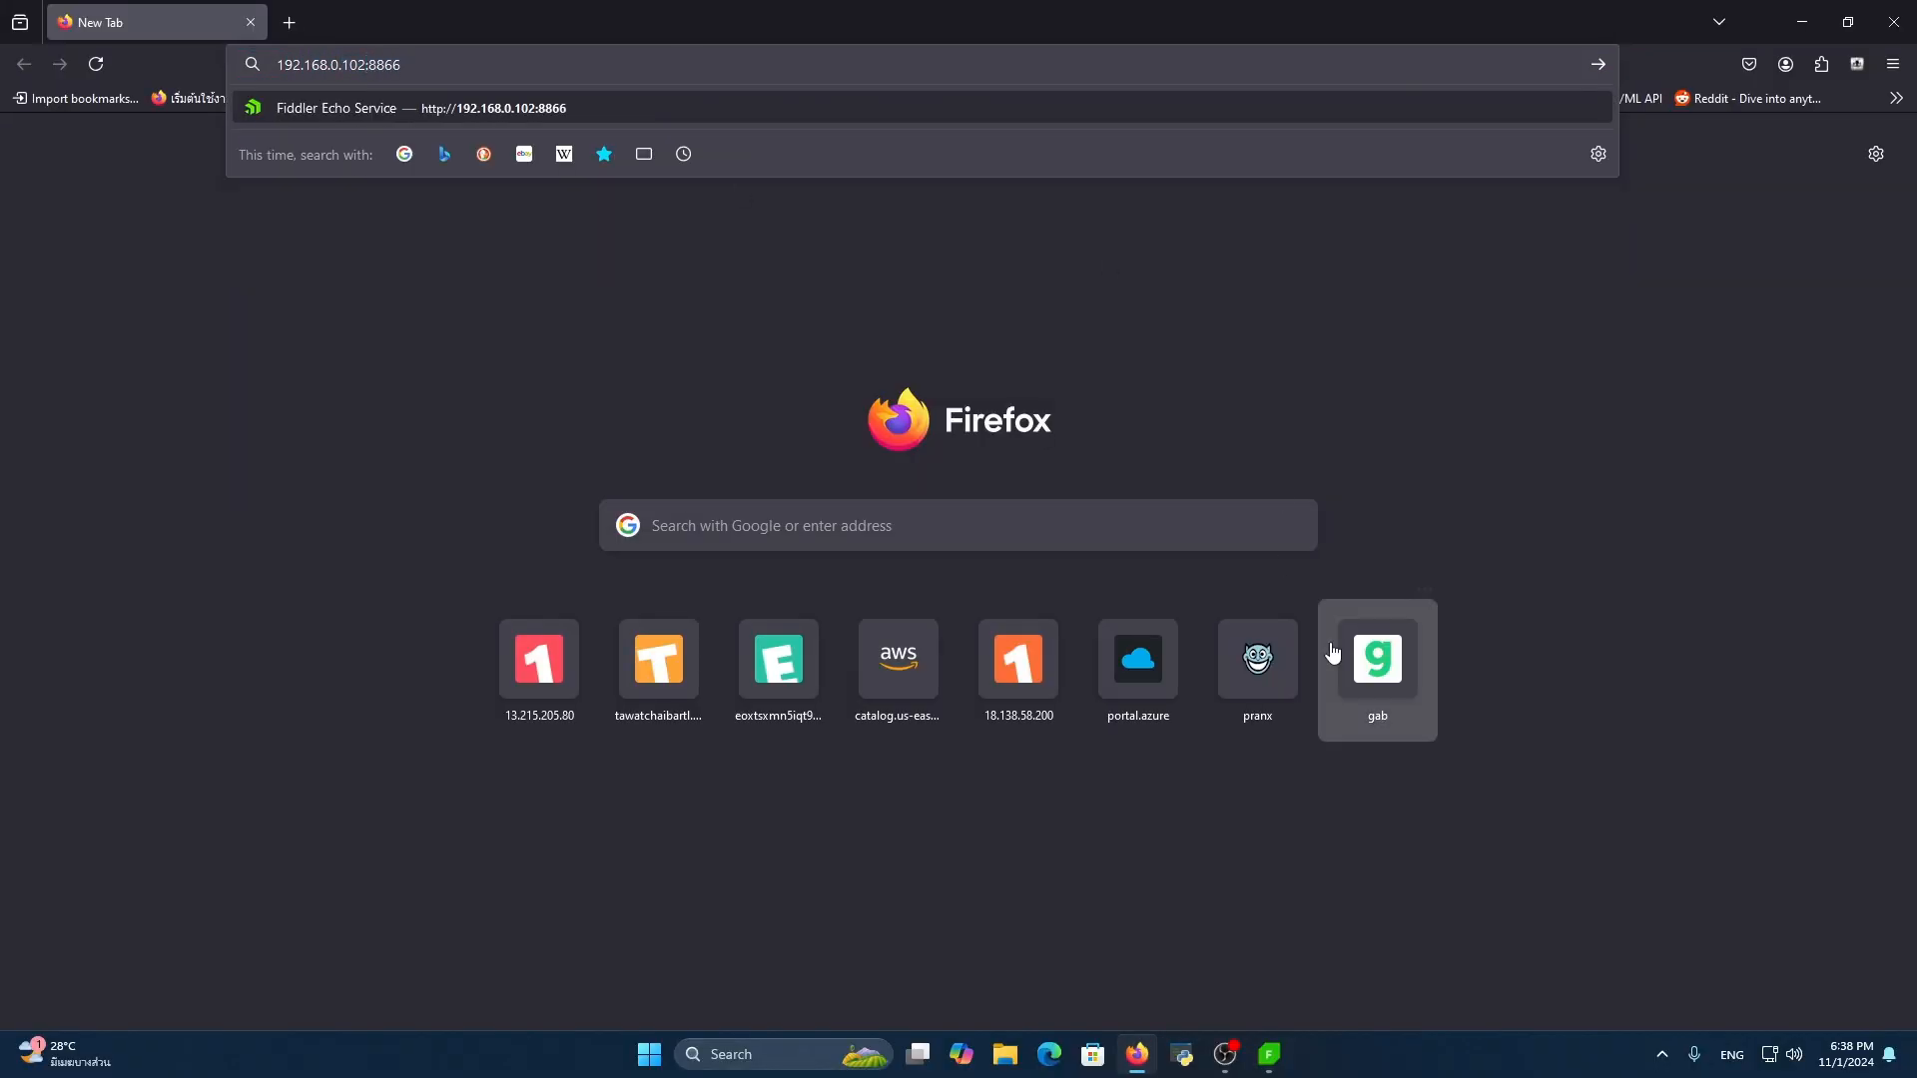
# Run ipconfig in a Command Prompt and check the IPv4 addresses of the Ethernet and WiFi 2 adapters
pyautogui.press('super')
pyautogui.write('c')
pyautogui.click(812, 489)
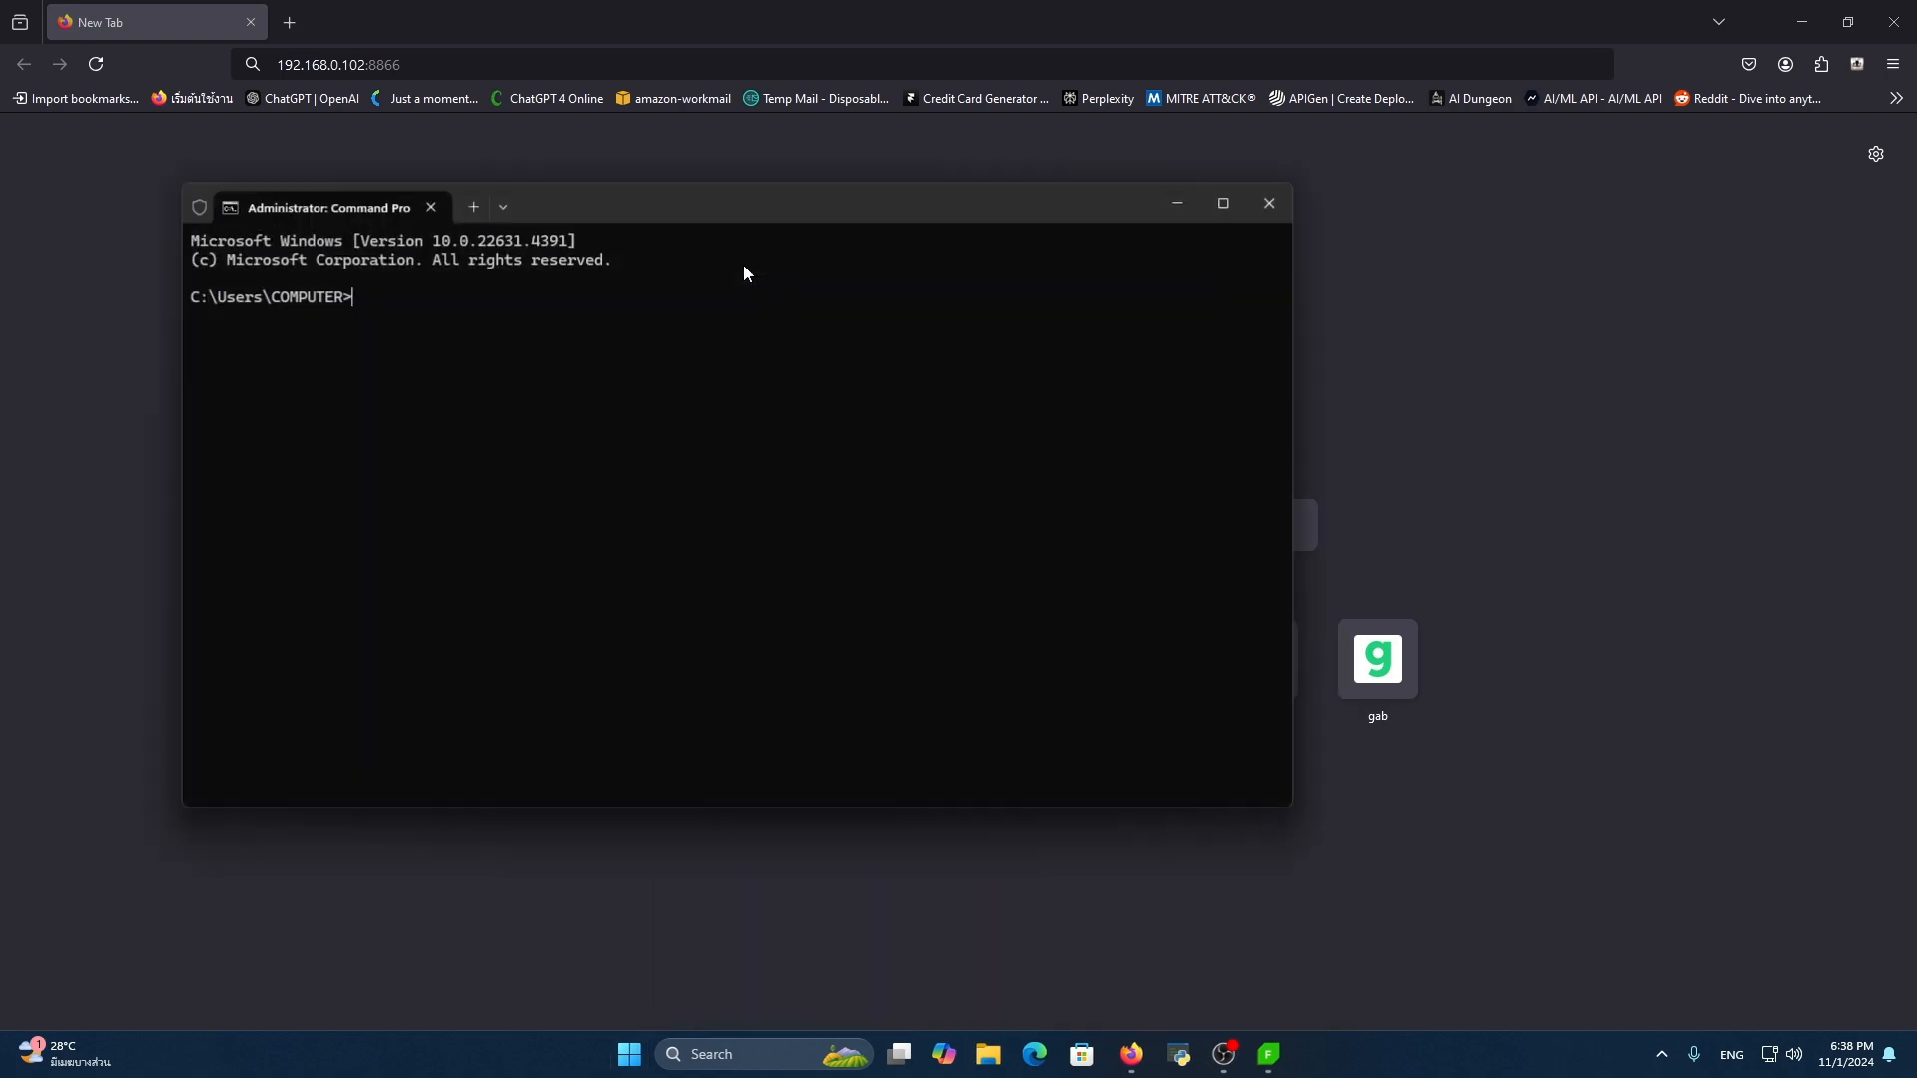
pyautogui.scroll(10, 645, 409)
pyautogui.scroll(-4, 677, 425)
pyautogui.write('ipconfig')
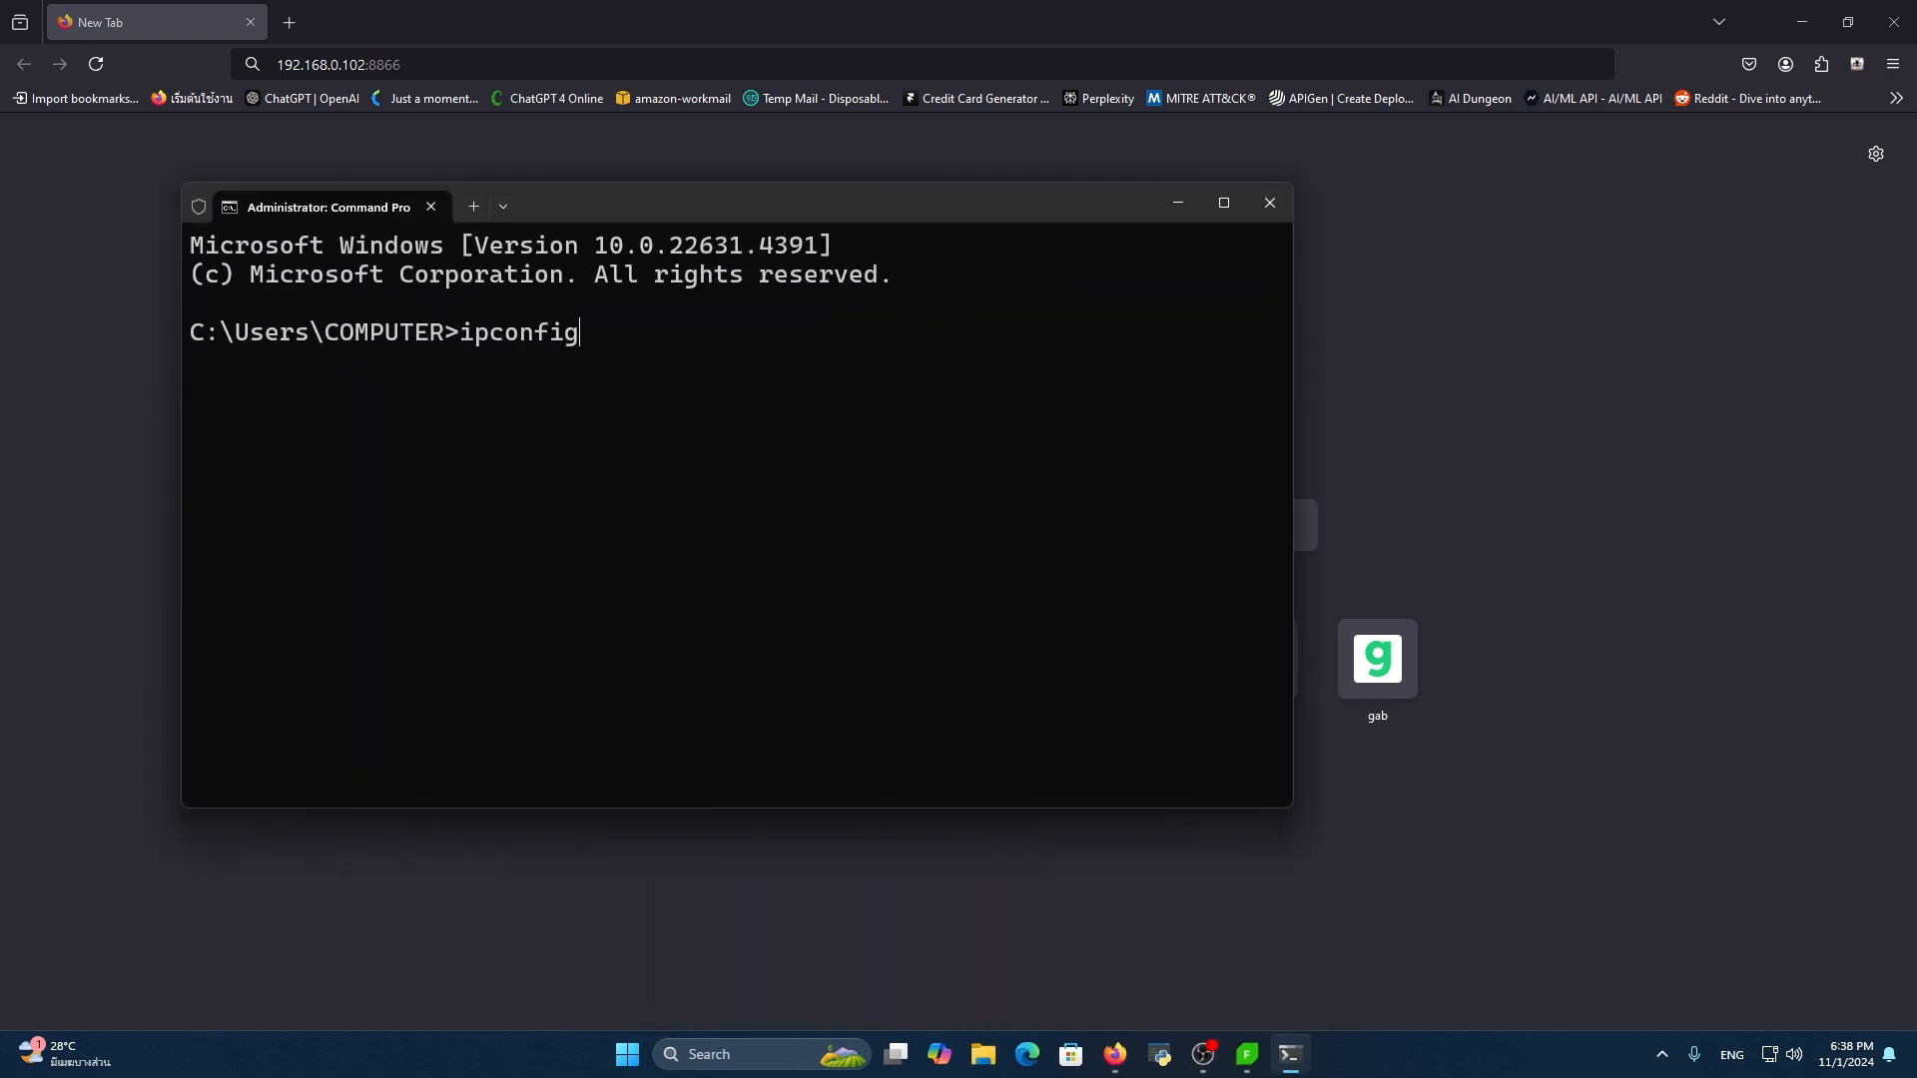
pyautogui.press('Return')
pyautogui.scroll(10, 878, 613)
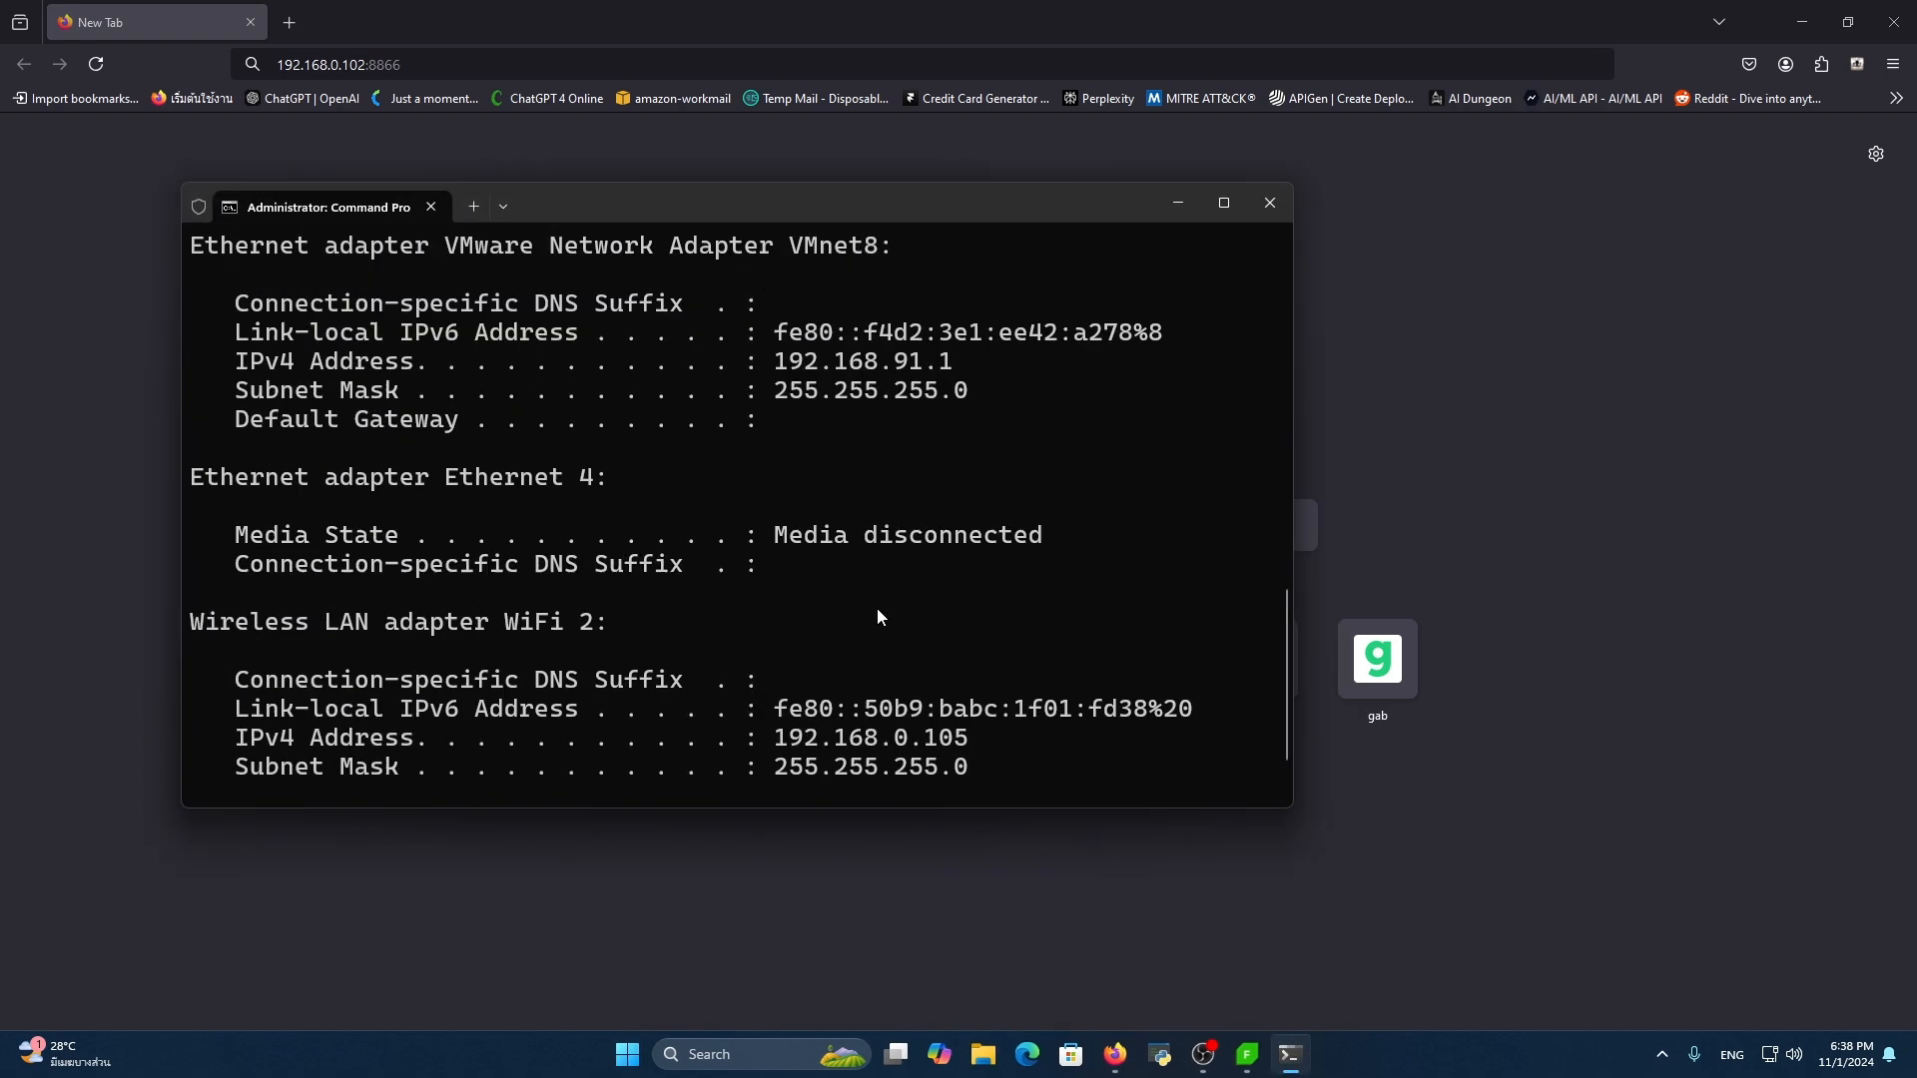
pyautogui.moveTo(776, 679); pyautogui.dragTo(973, 687)
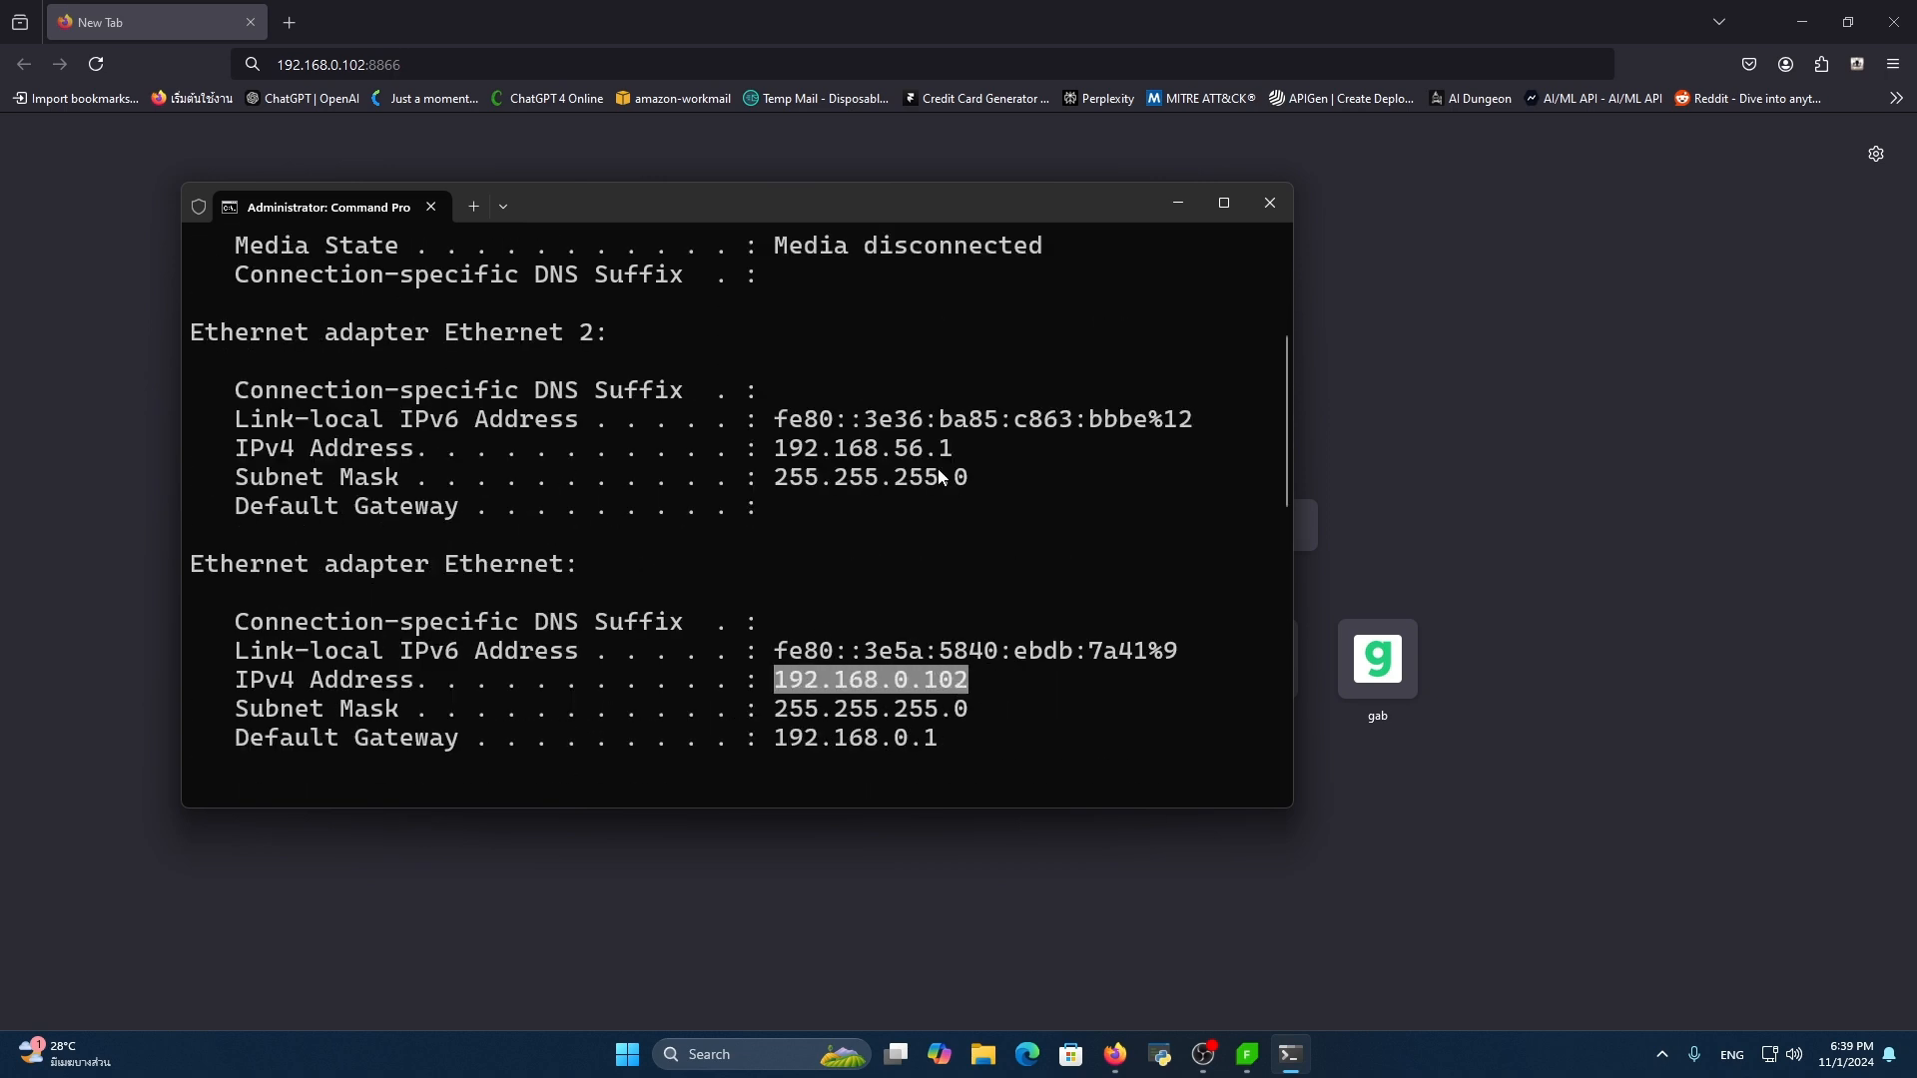
pyautogui.hotkey('ctrl', 'c')
pyautogui.moveTo(776, 651); pyautogui.dragTo(983, 655)
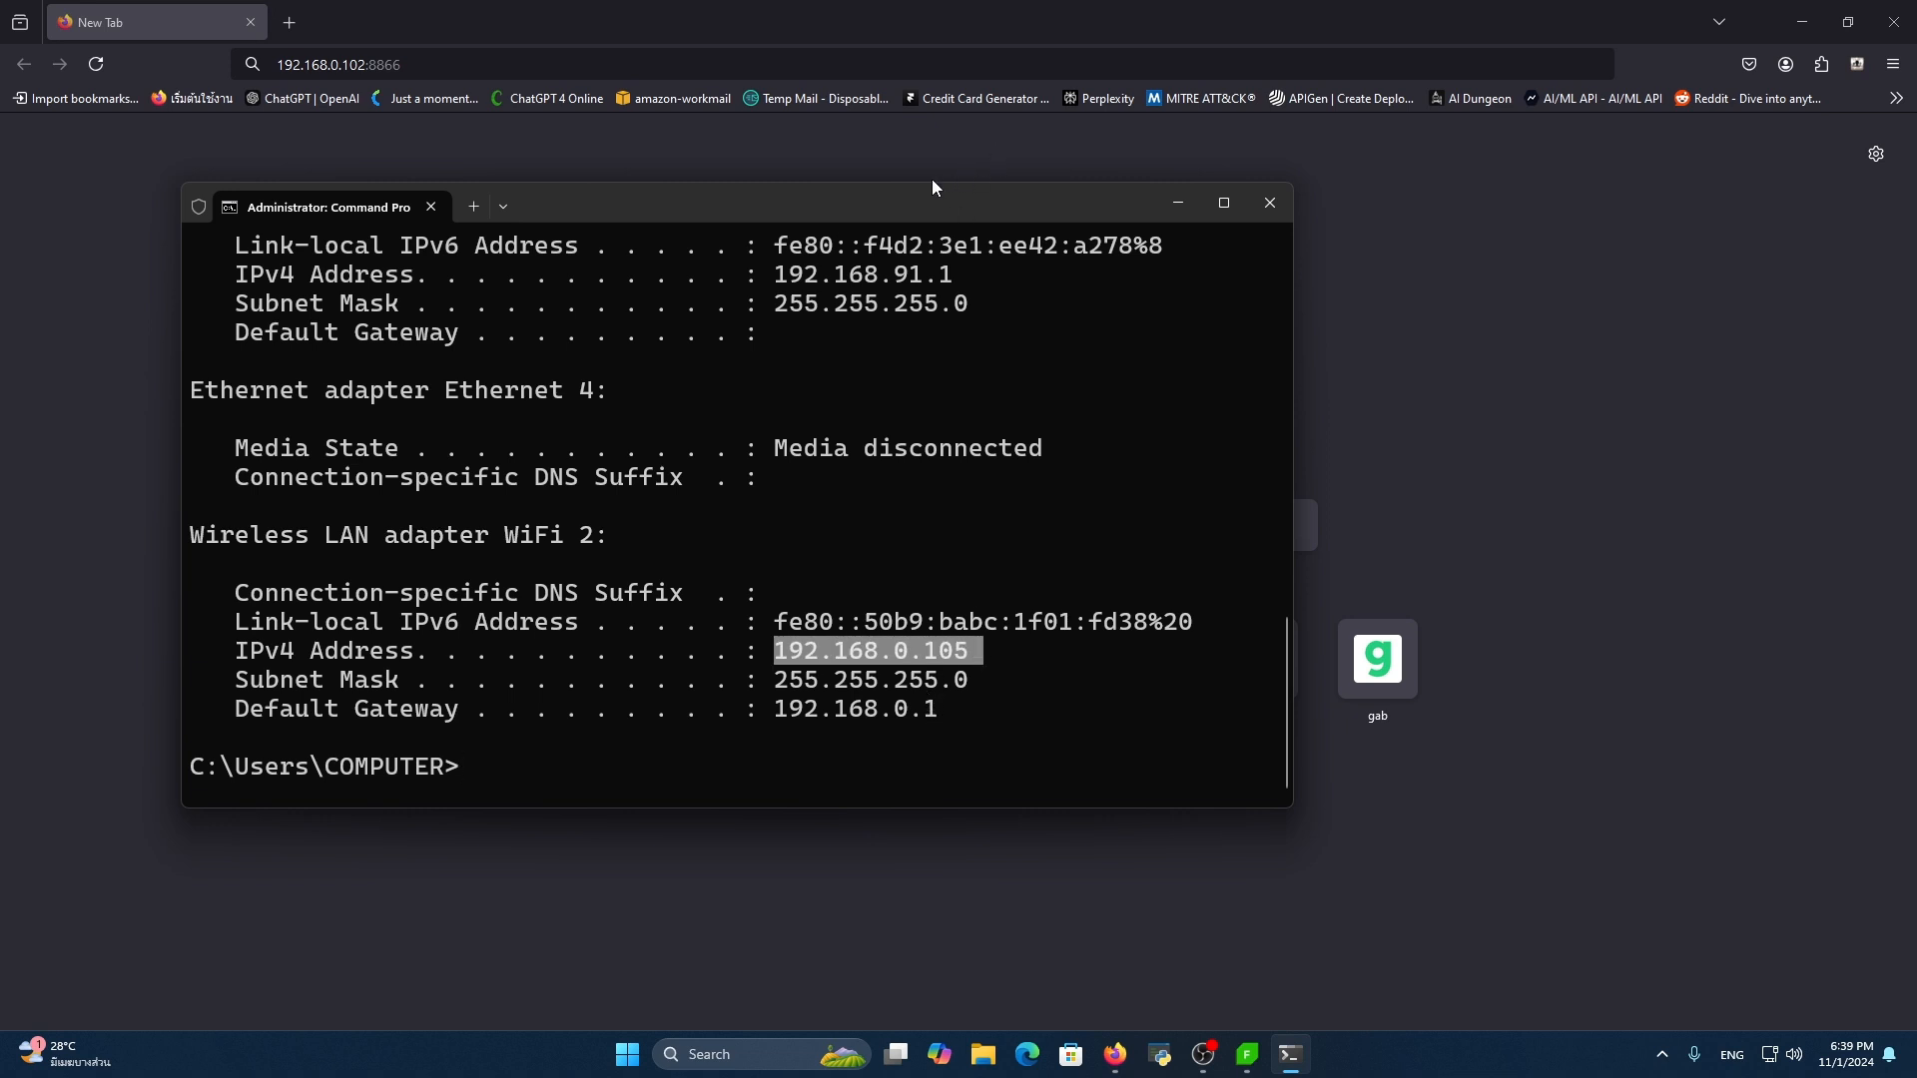
# Return to Firefox and load the Fiddler Echo Service page at 192.168.0.102:8866
pyautogui.click(770, 148)
pyautogui.click(455, 64)
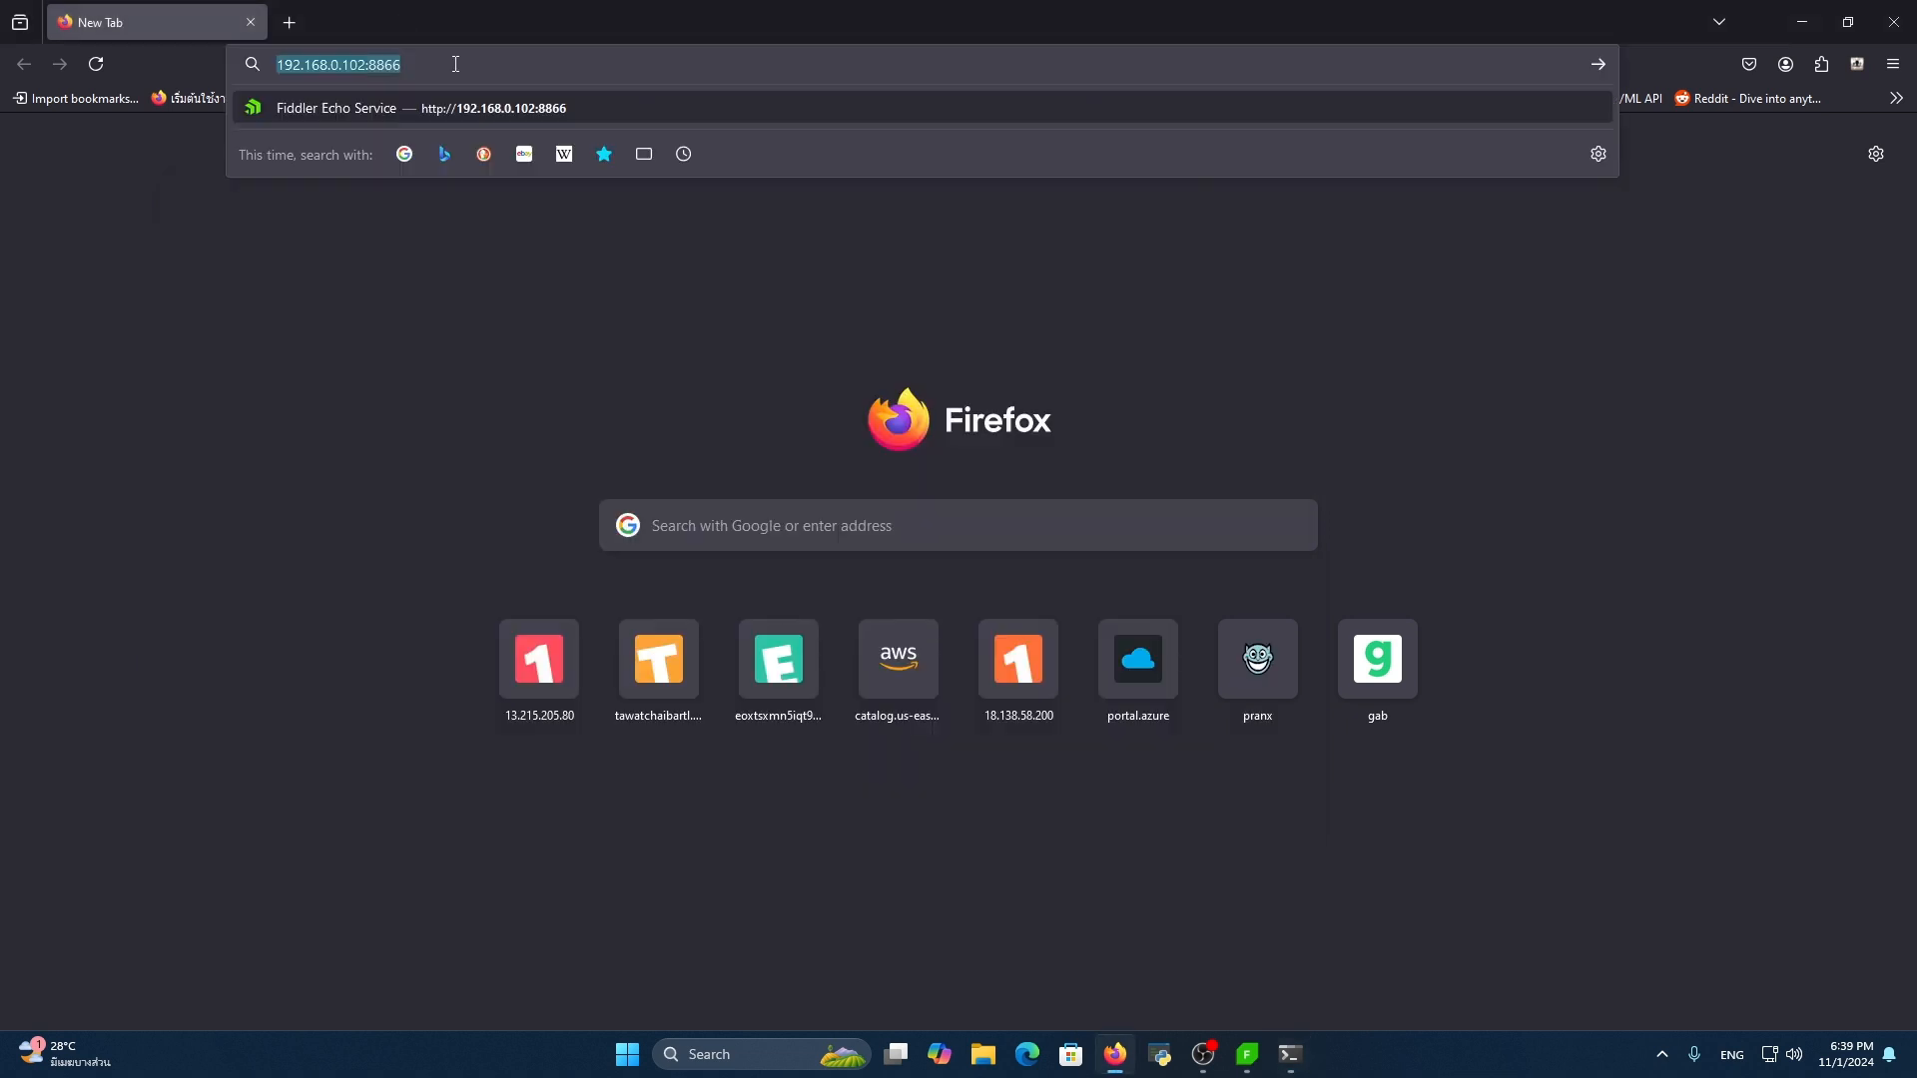
pyautogui.press('Return')
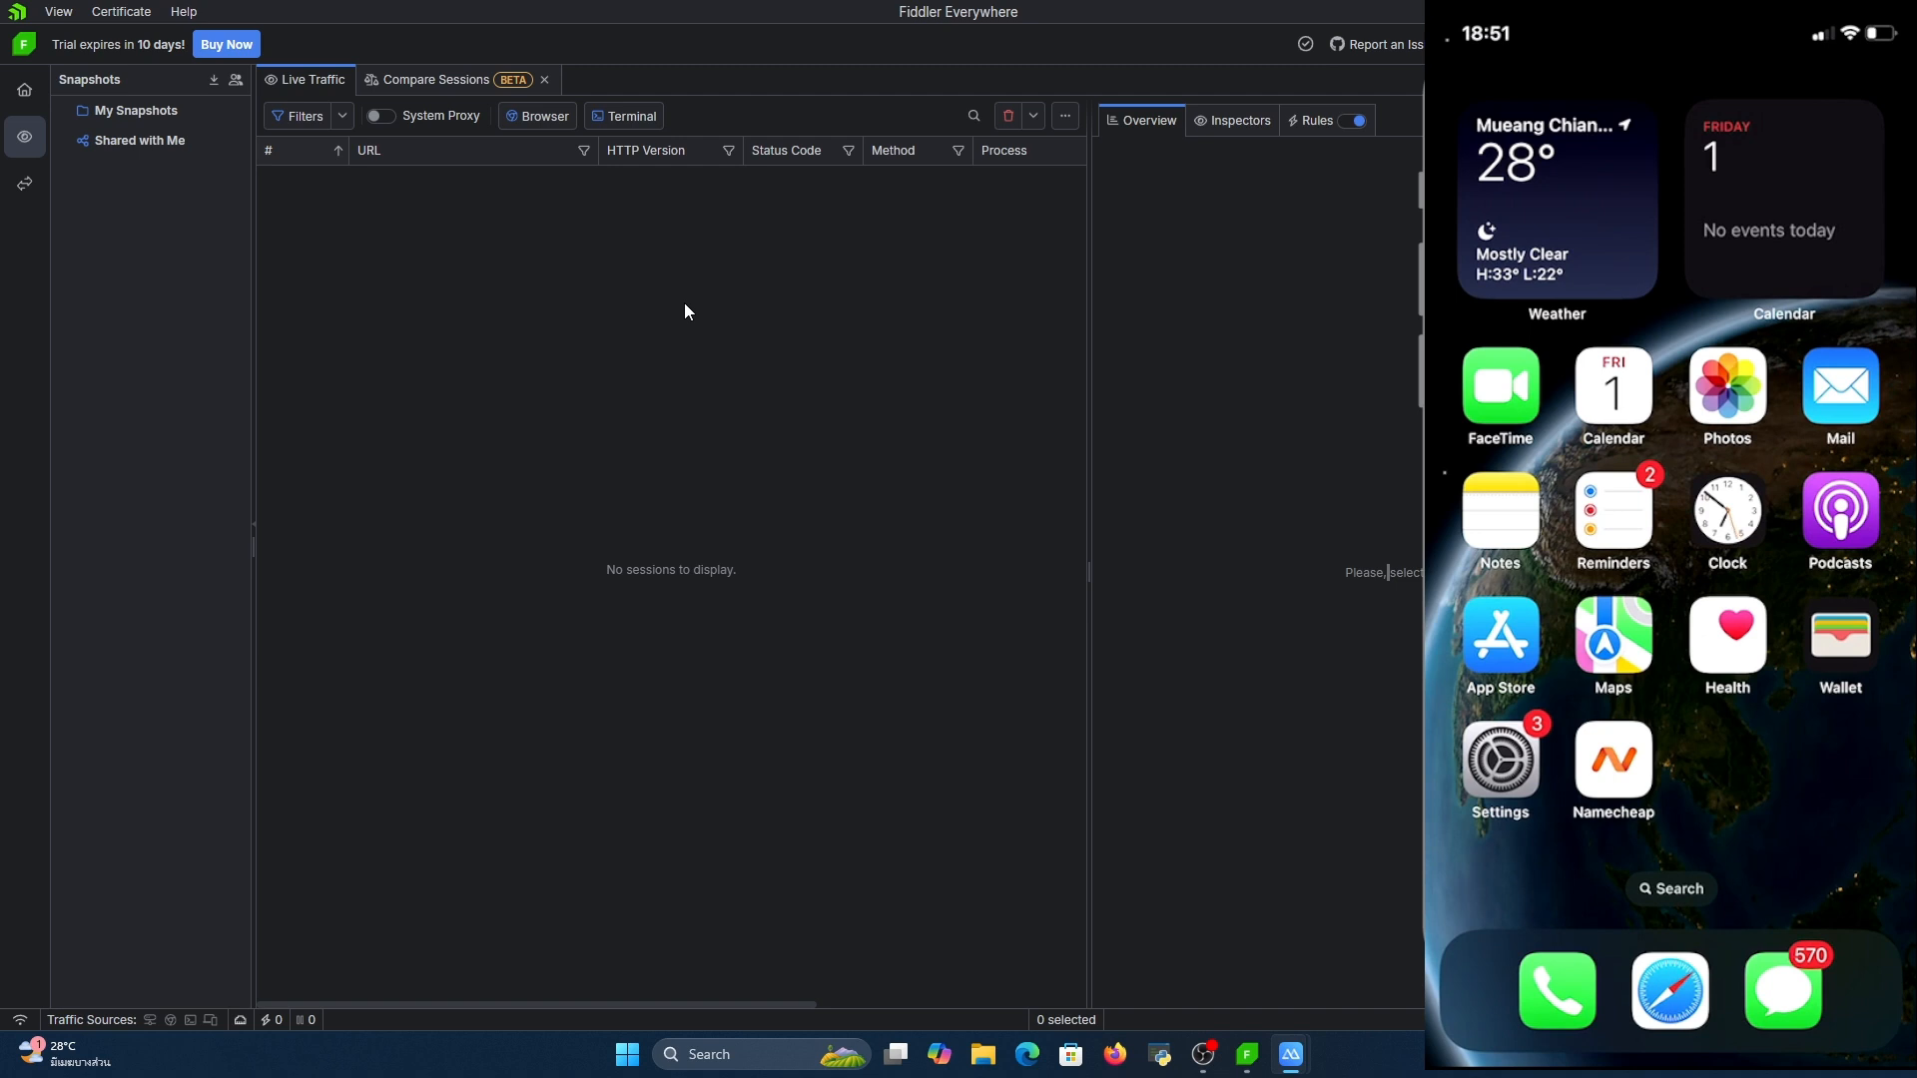
# Check the port Fiddler listens on in the Connections settings and close the settings unchanged
pyautogui.click(1131, 278)
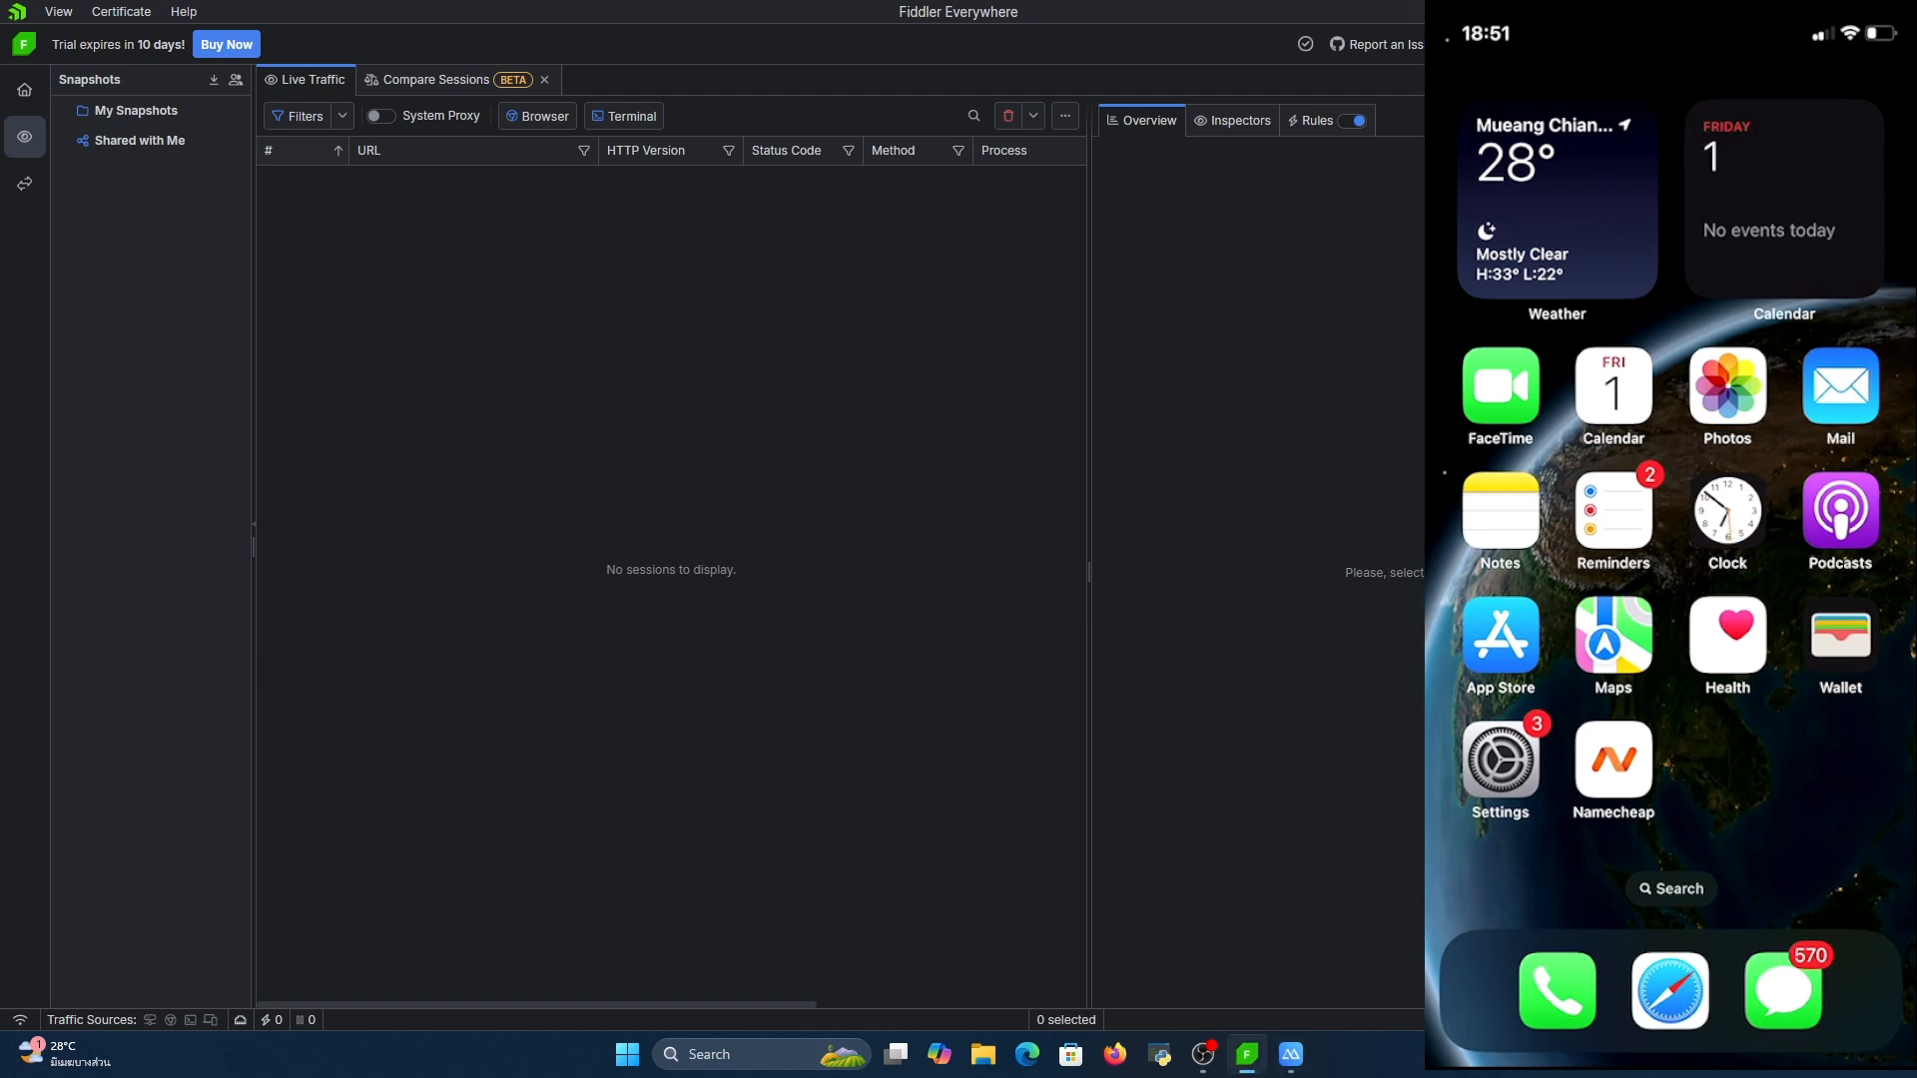
pyautogui.click(1597, 44)
pyautogui.click(627, 317)
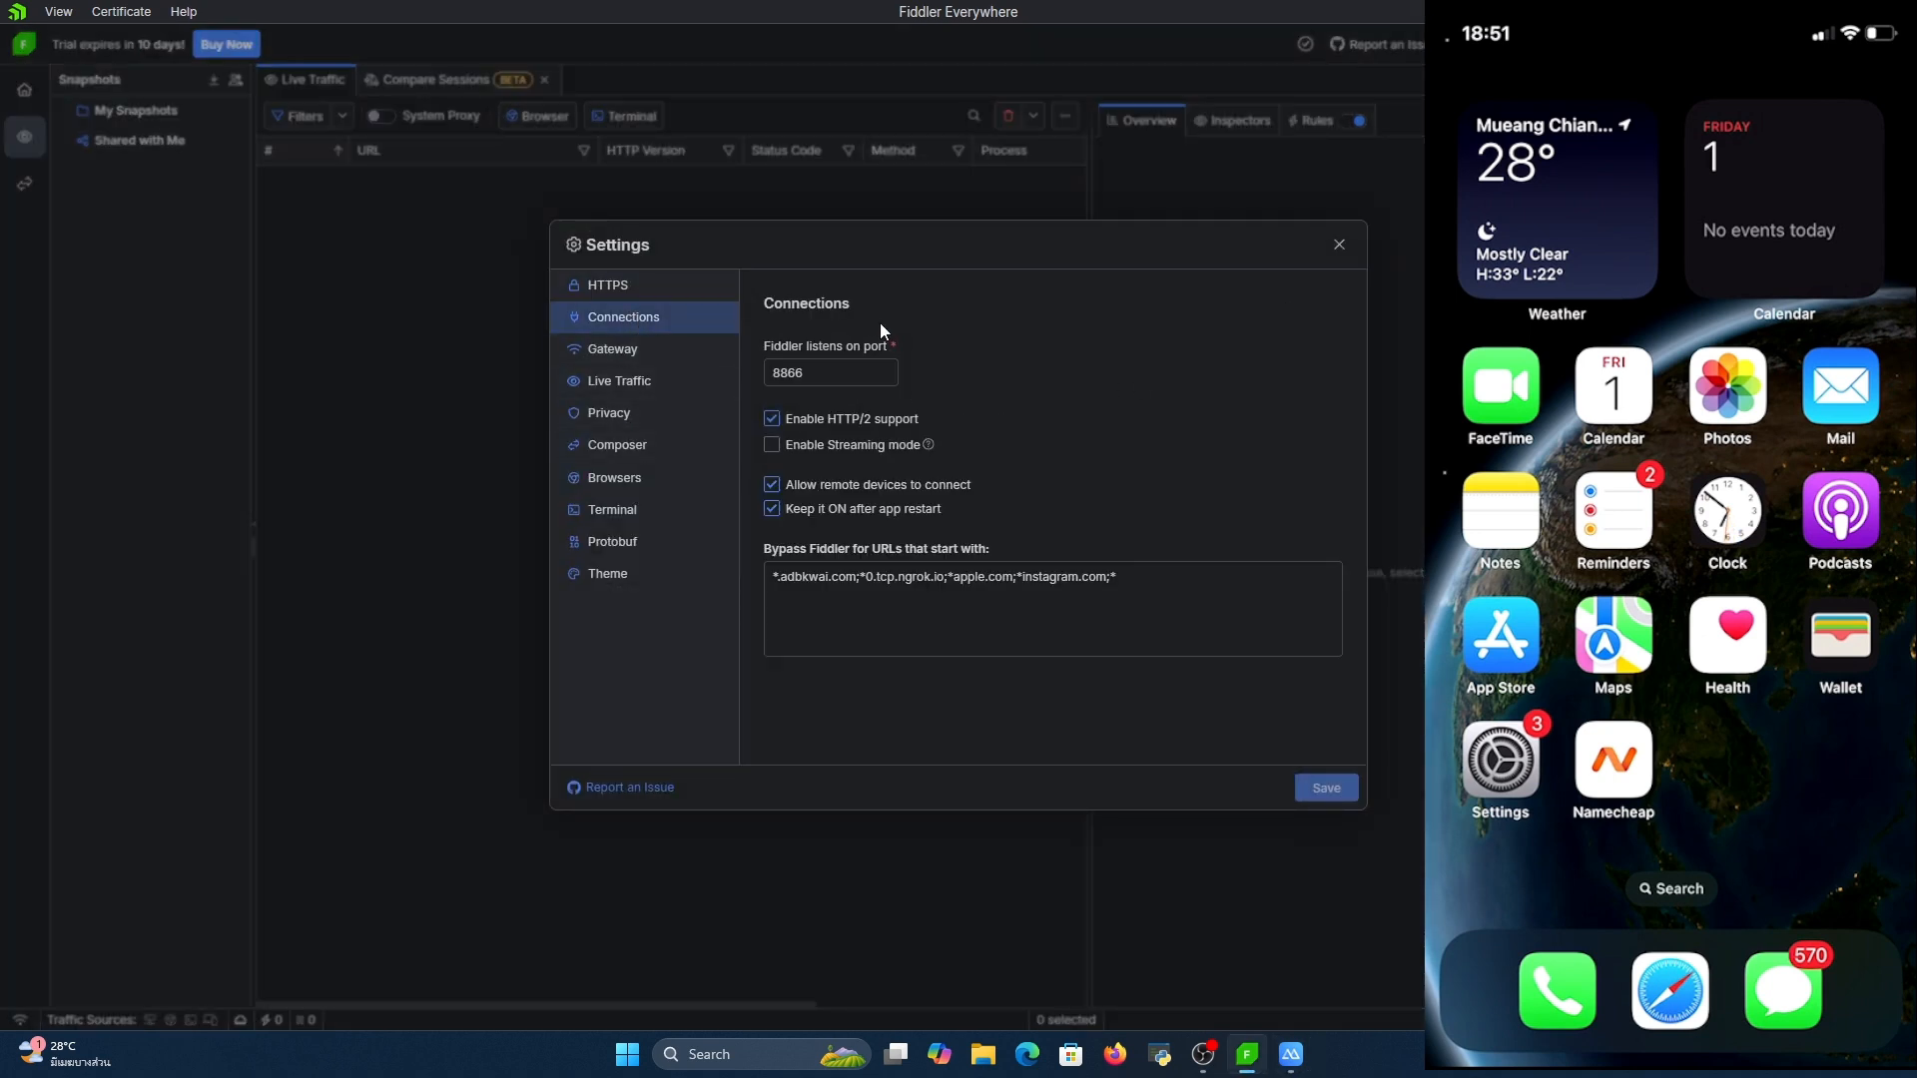
pyautogui.doubleClick(838, 374)
pyautogui.click(1339, 245)
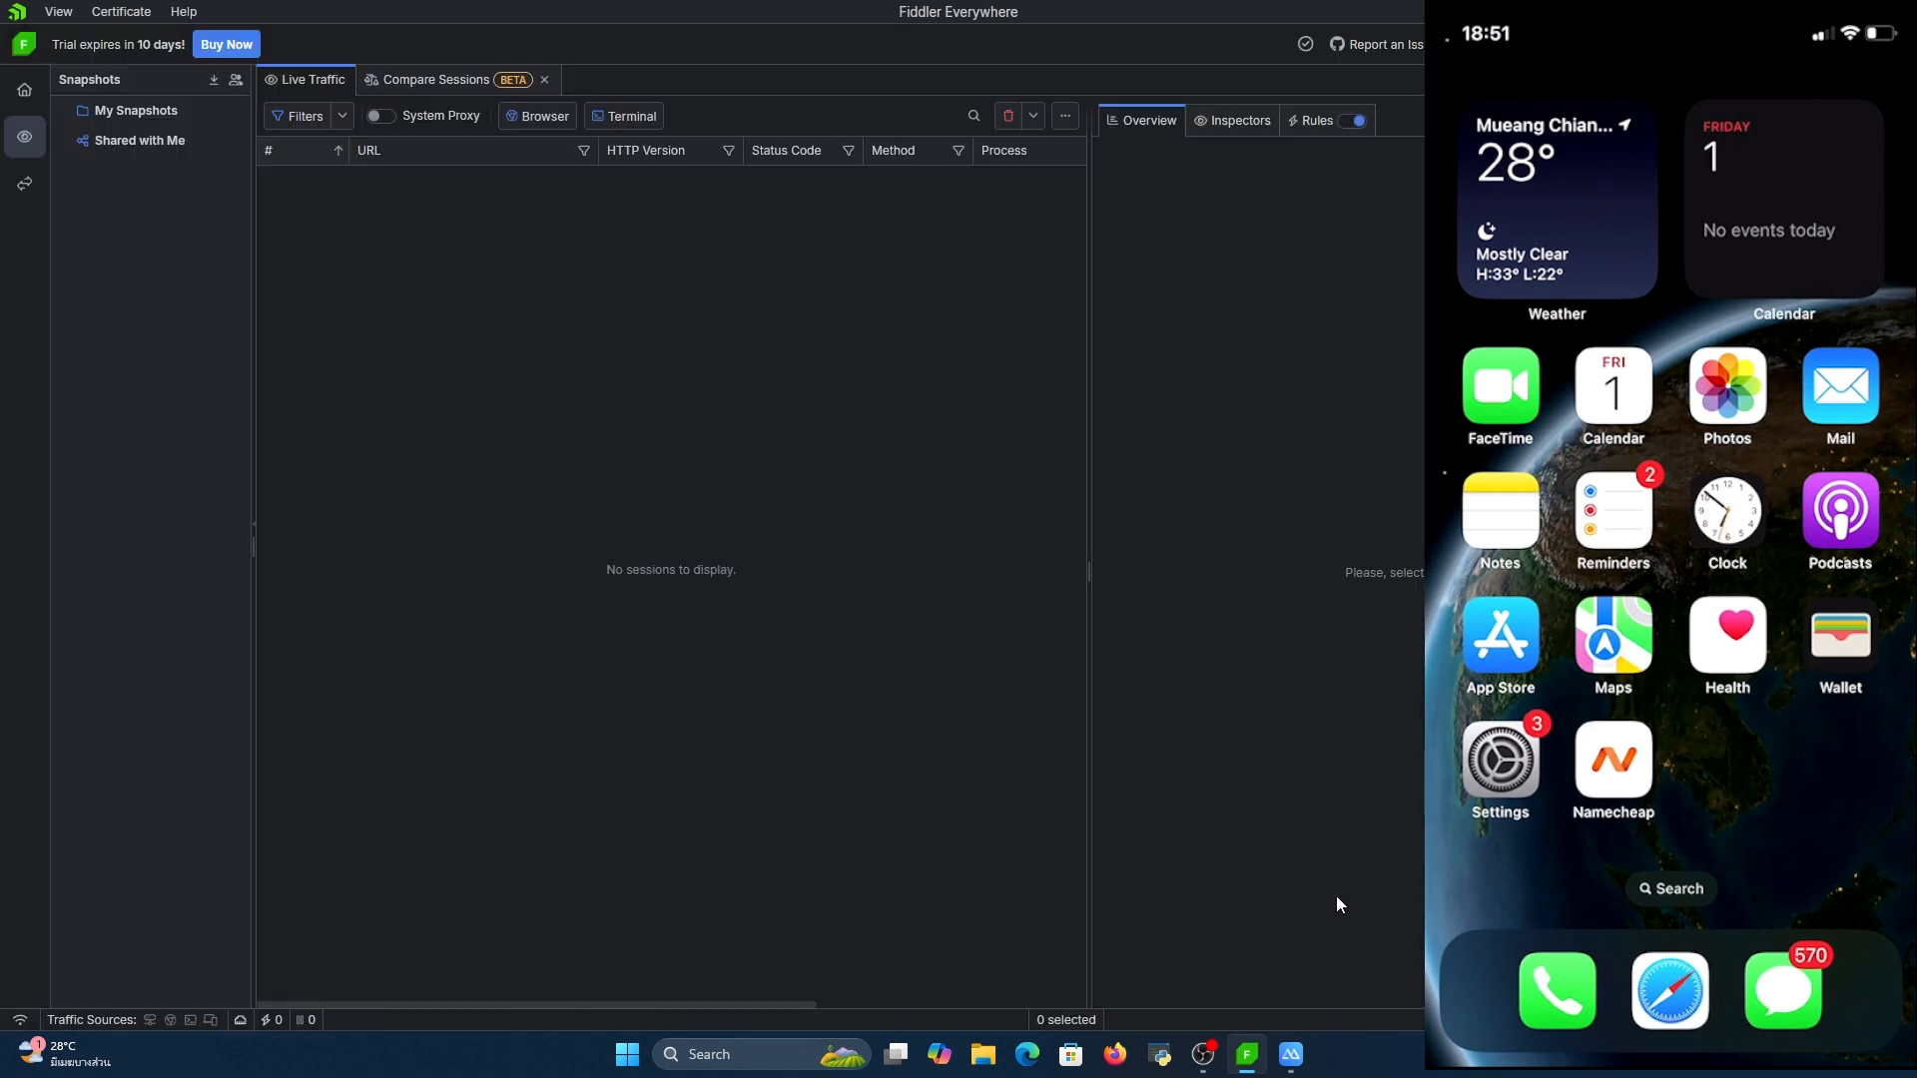
# Use the SmartCamera app on the mirrored iPhone and look through the sessions captured in the live traffic list
pyautogui.click(1405, 912)
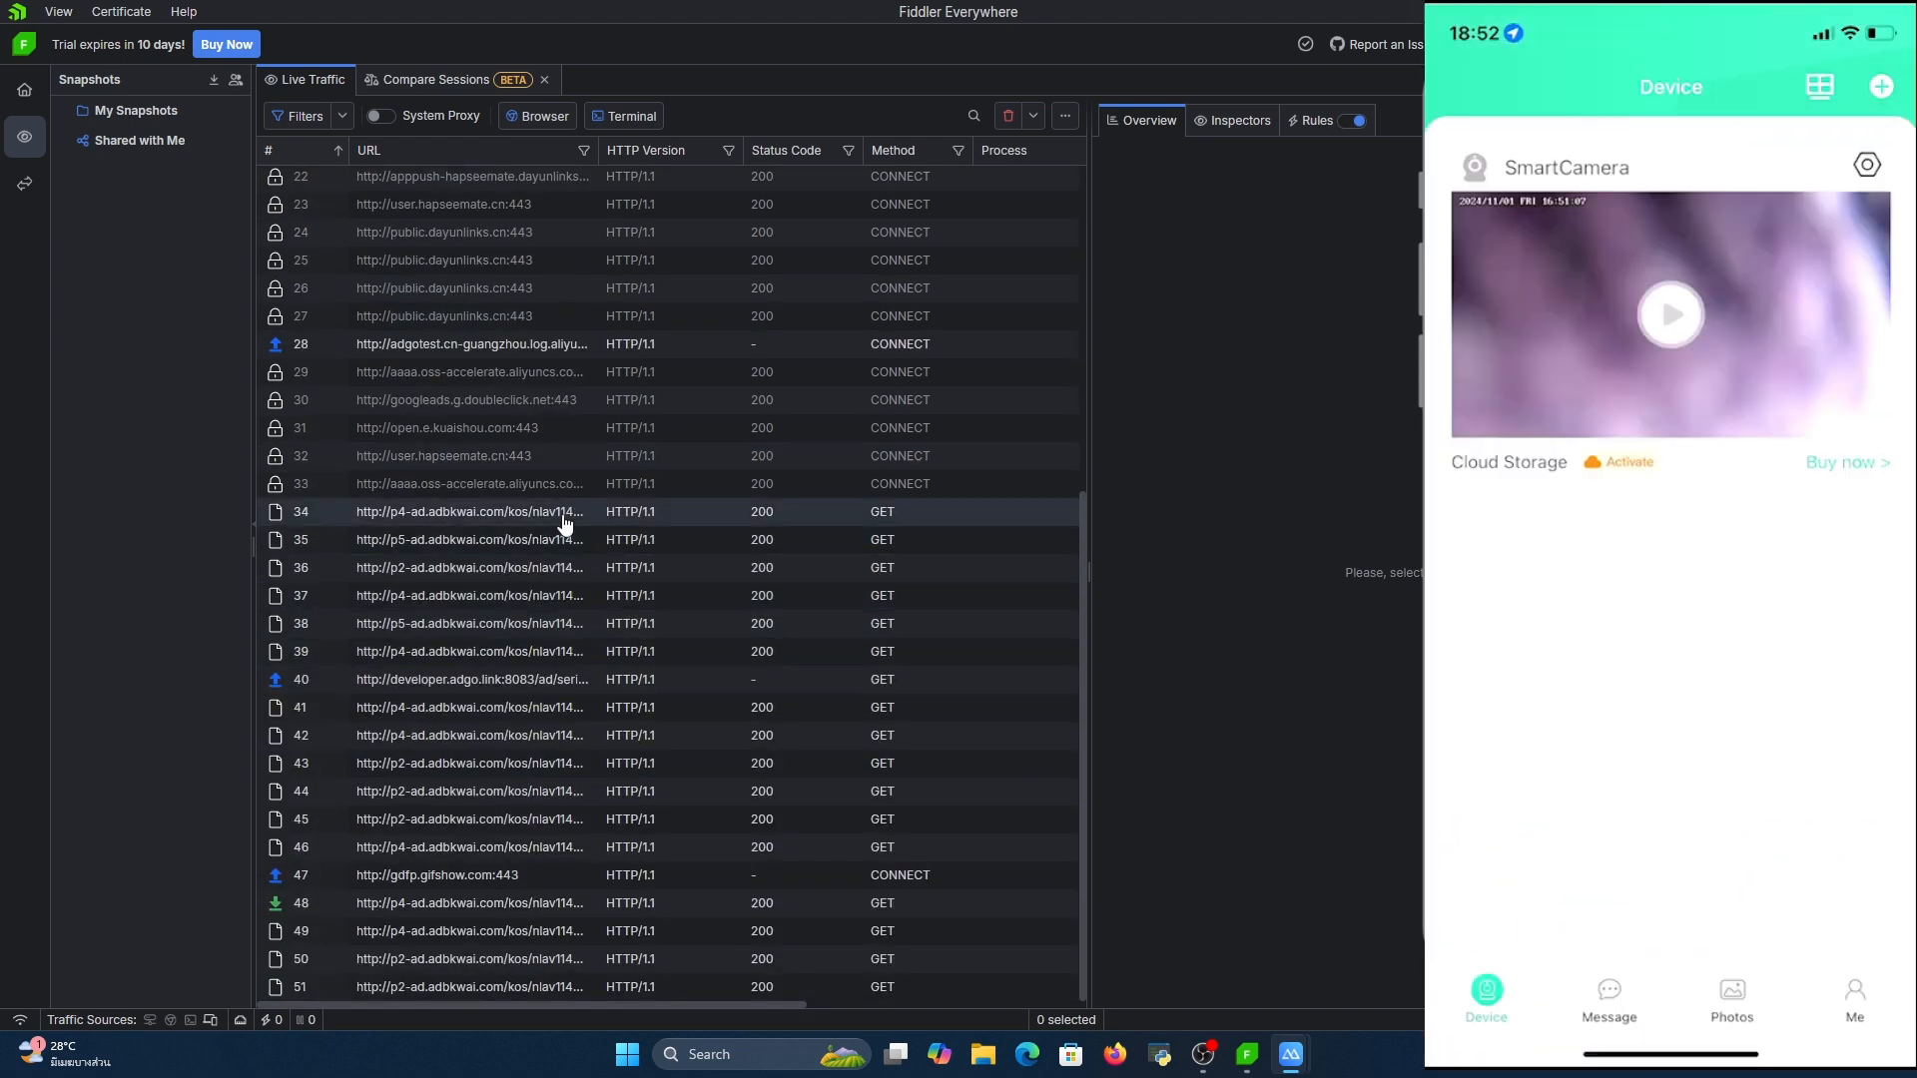
pyautogui.scroll(7, 500, 546)
pyautogui.scroll(-6, 500, 546)
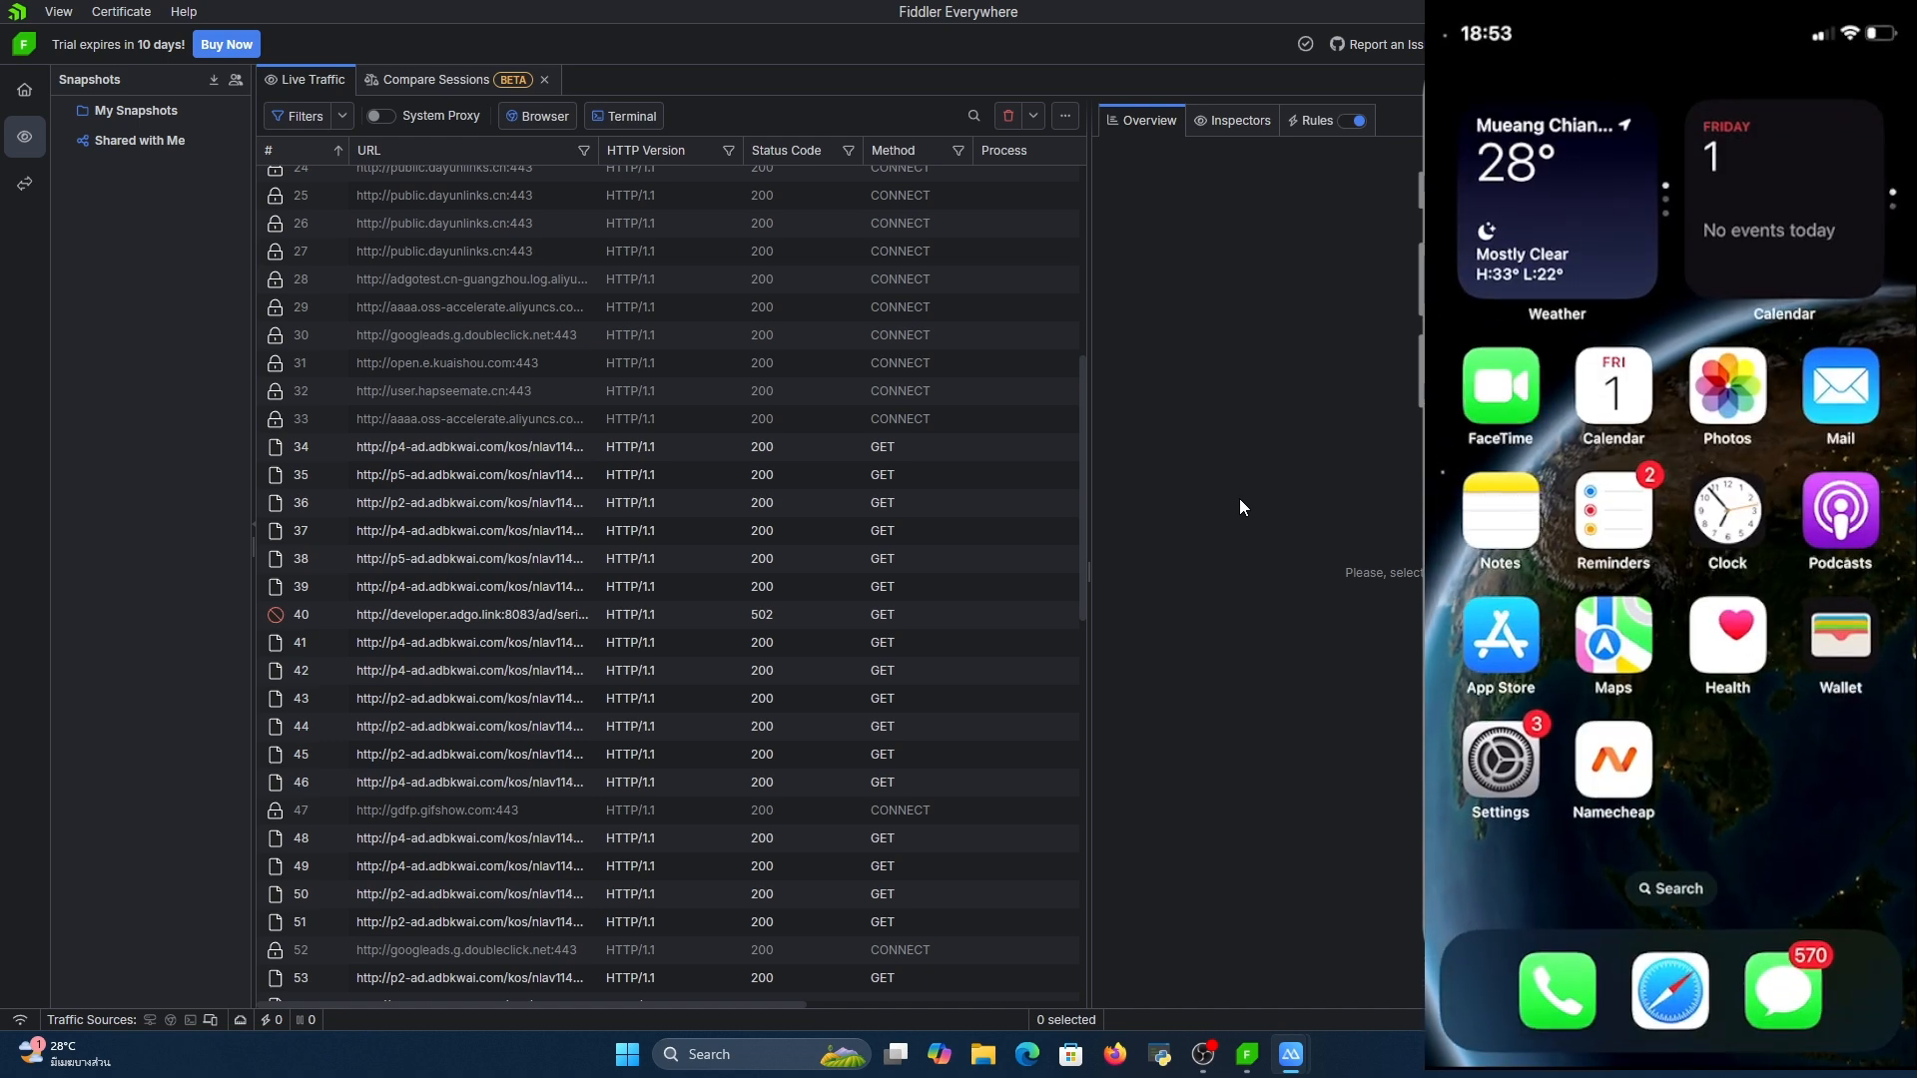
# Open the Connections settings with the bypass list, and check Facebook's address in Safari on the mirrored iPhone
pyautogui.click(1273, 138)
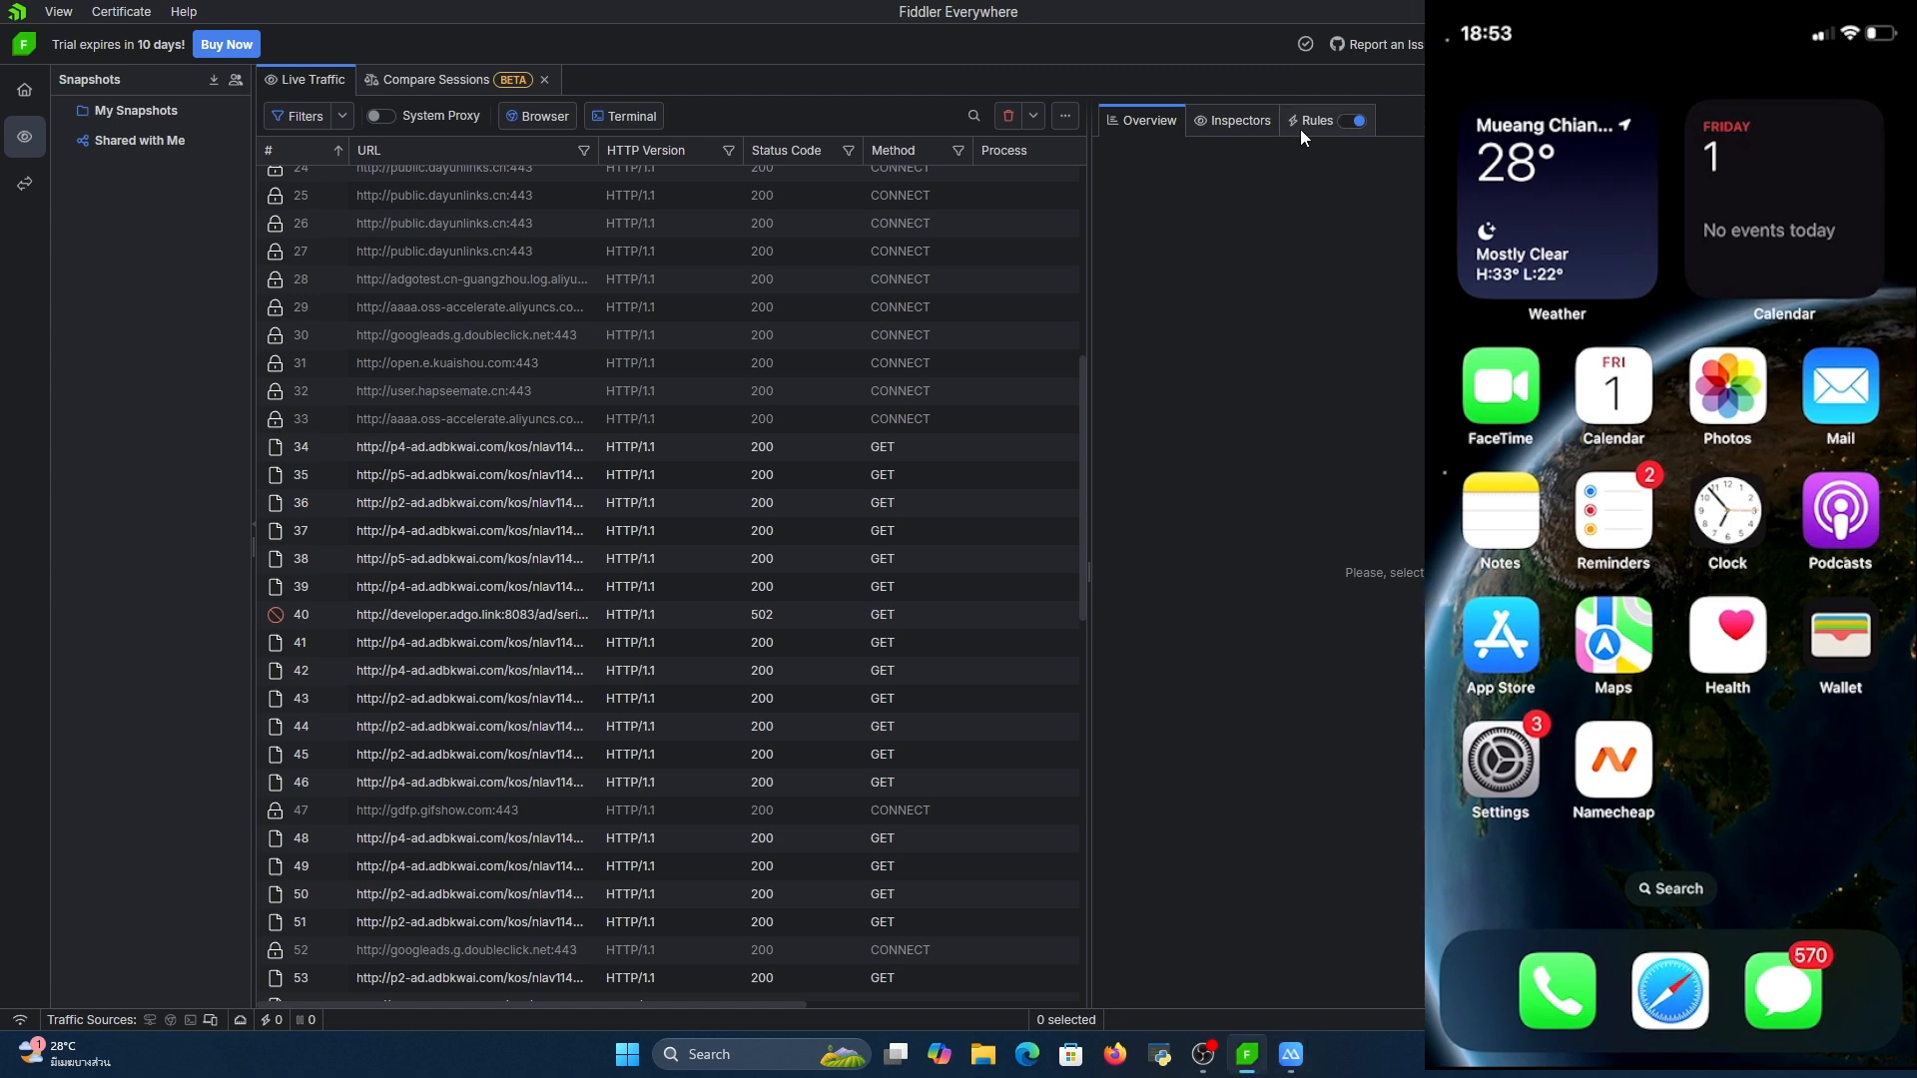
pyautogui.click(1302, 128)
pyautogui.hotkey('ctrl', ',')
pyautogui.click(629, 318)
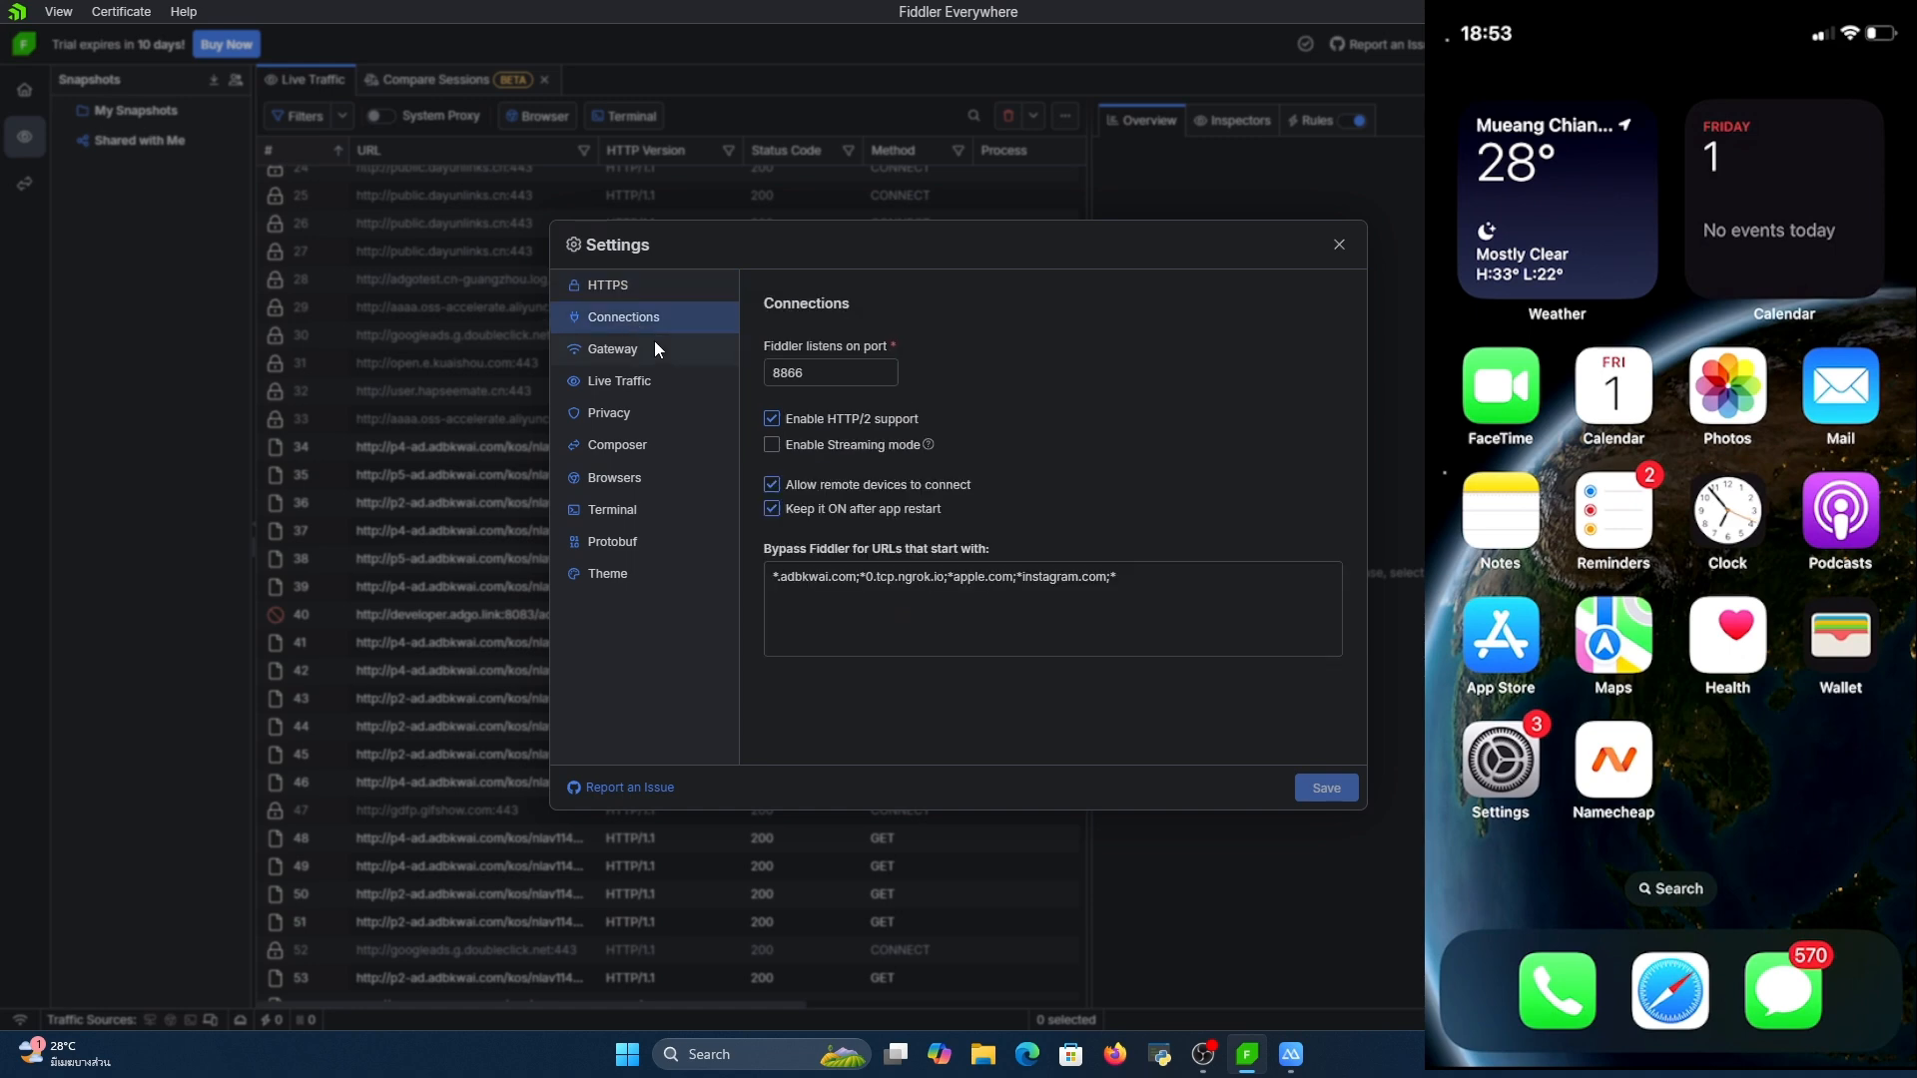
pyautogui.click(1191, 584)
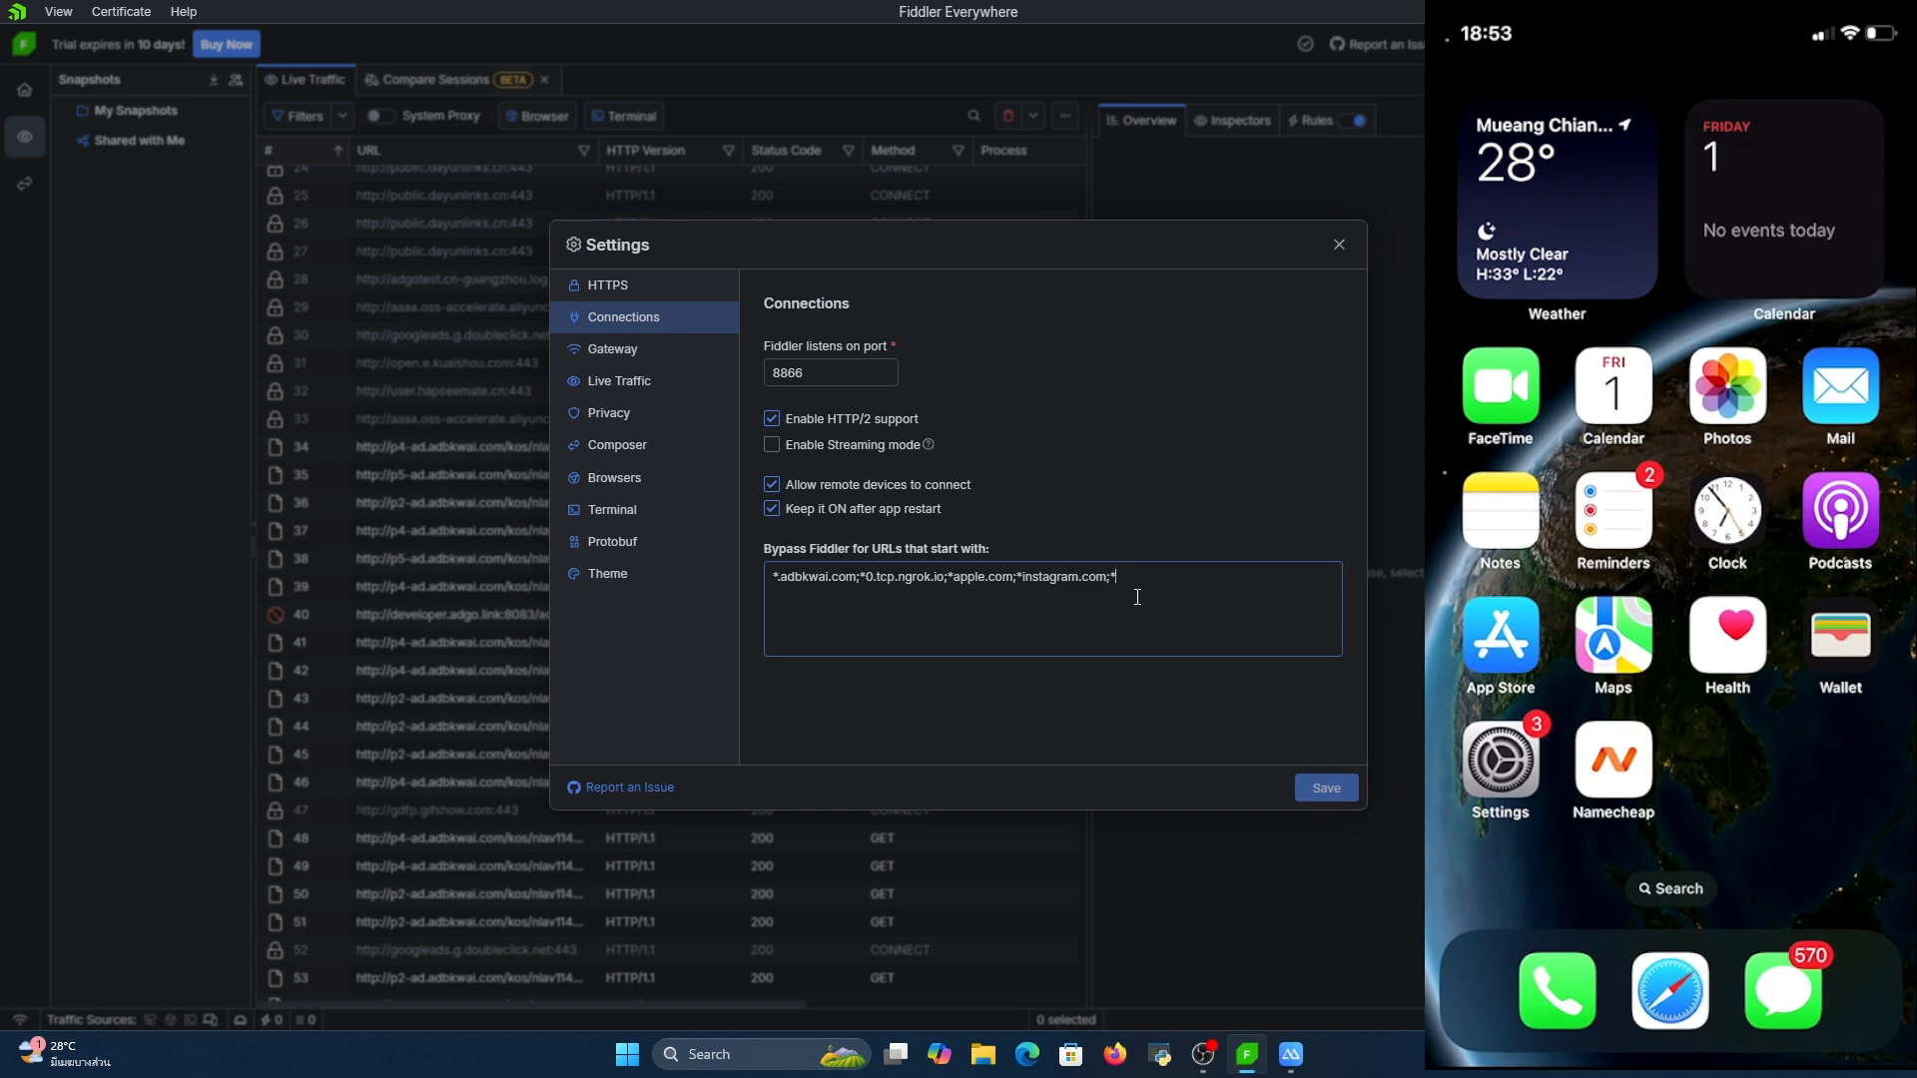
pyautogui.click(1293, 1054)
pyautogui.click(1407, 973)
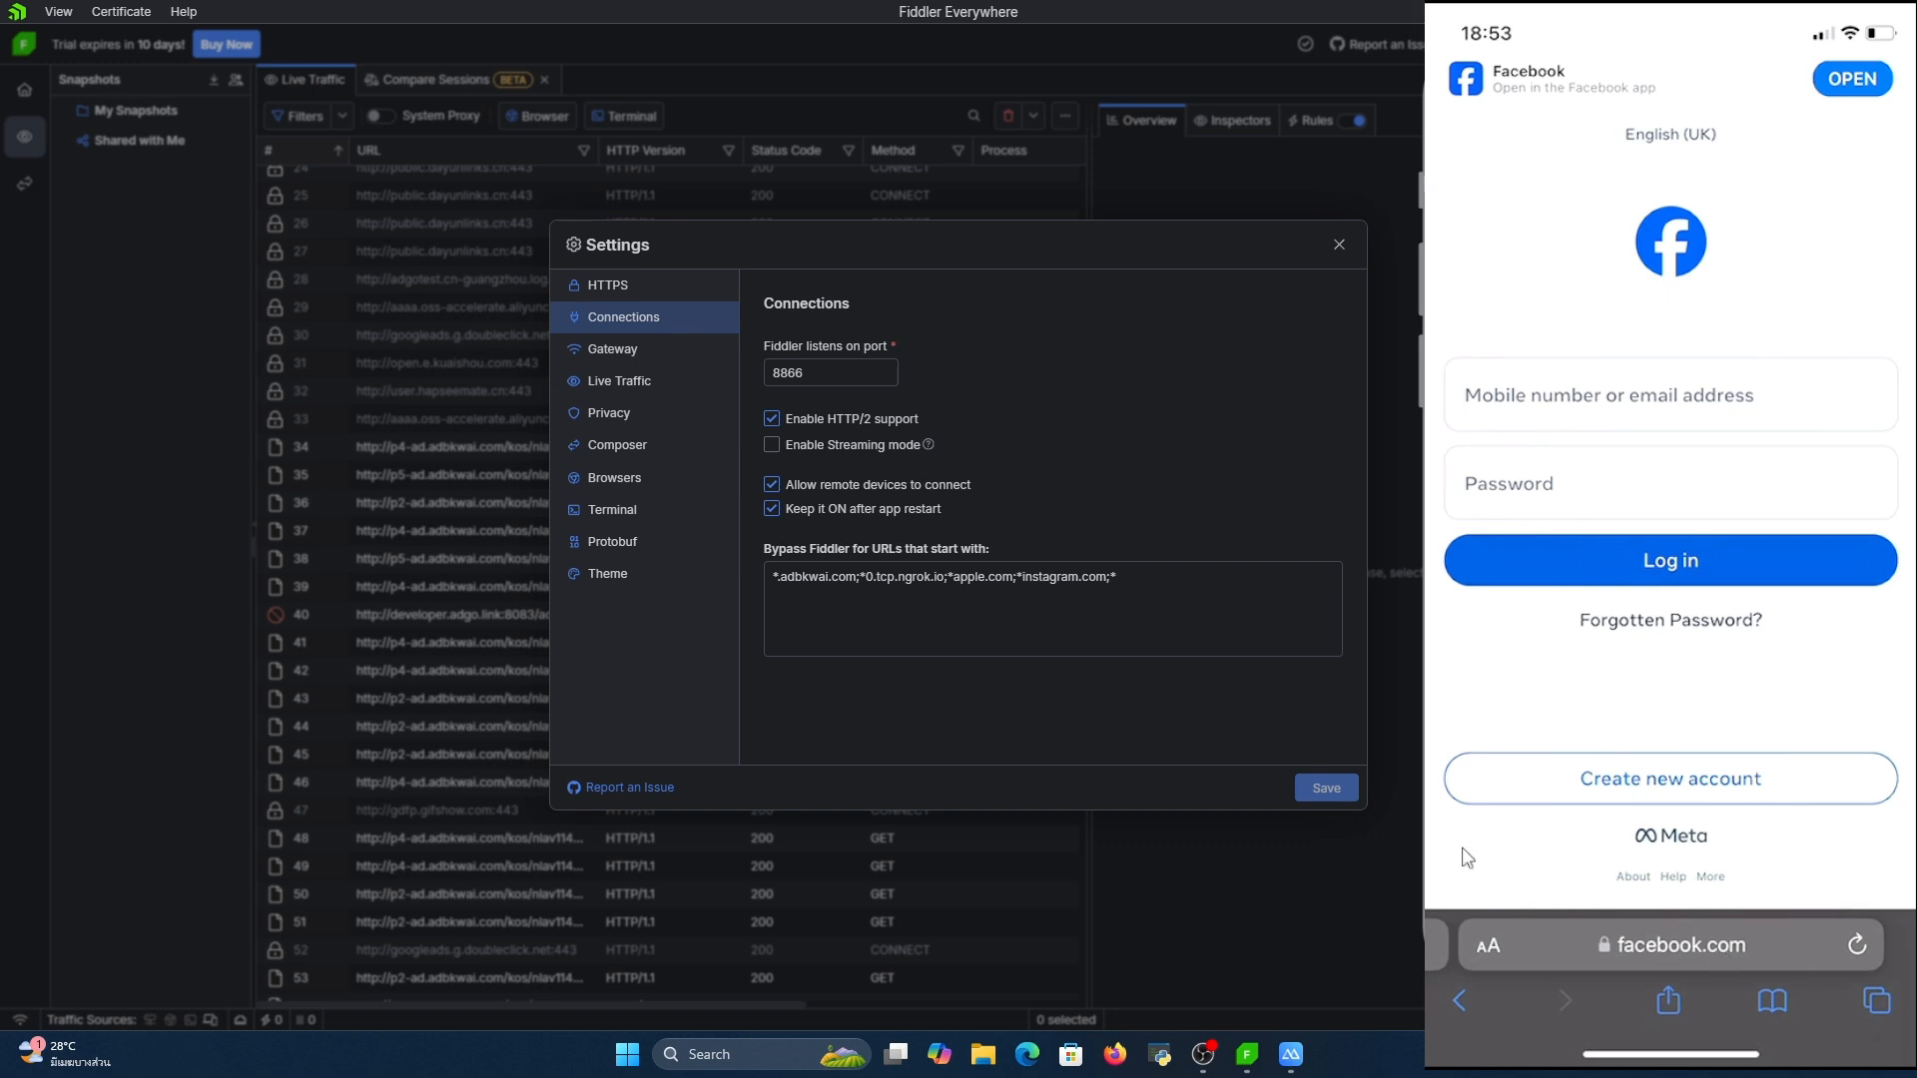
# Add *facebook.com to the end of the list of URLs that bypass Fiddler, save and close the settings
pyautogui.click(1126, 584)
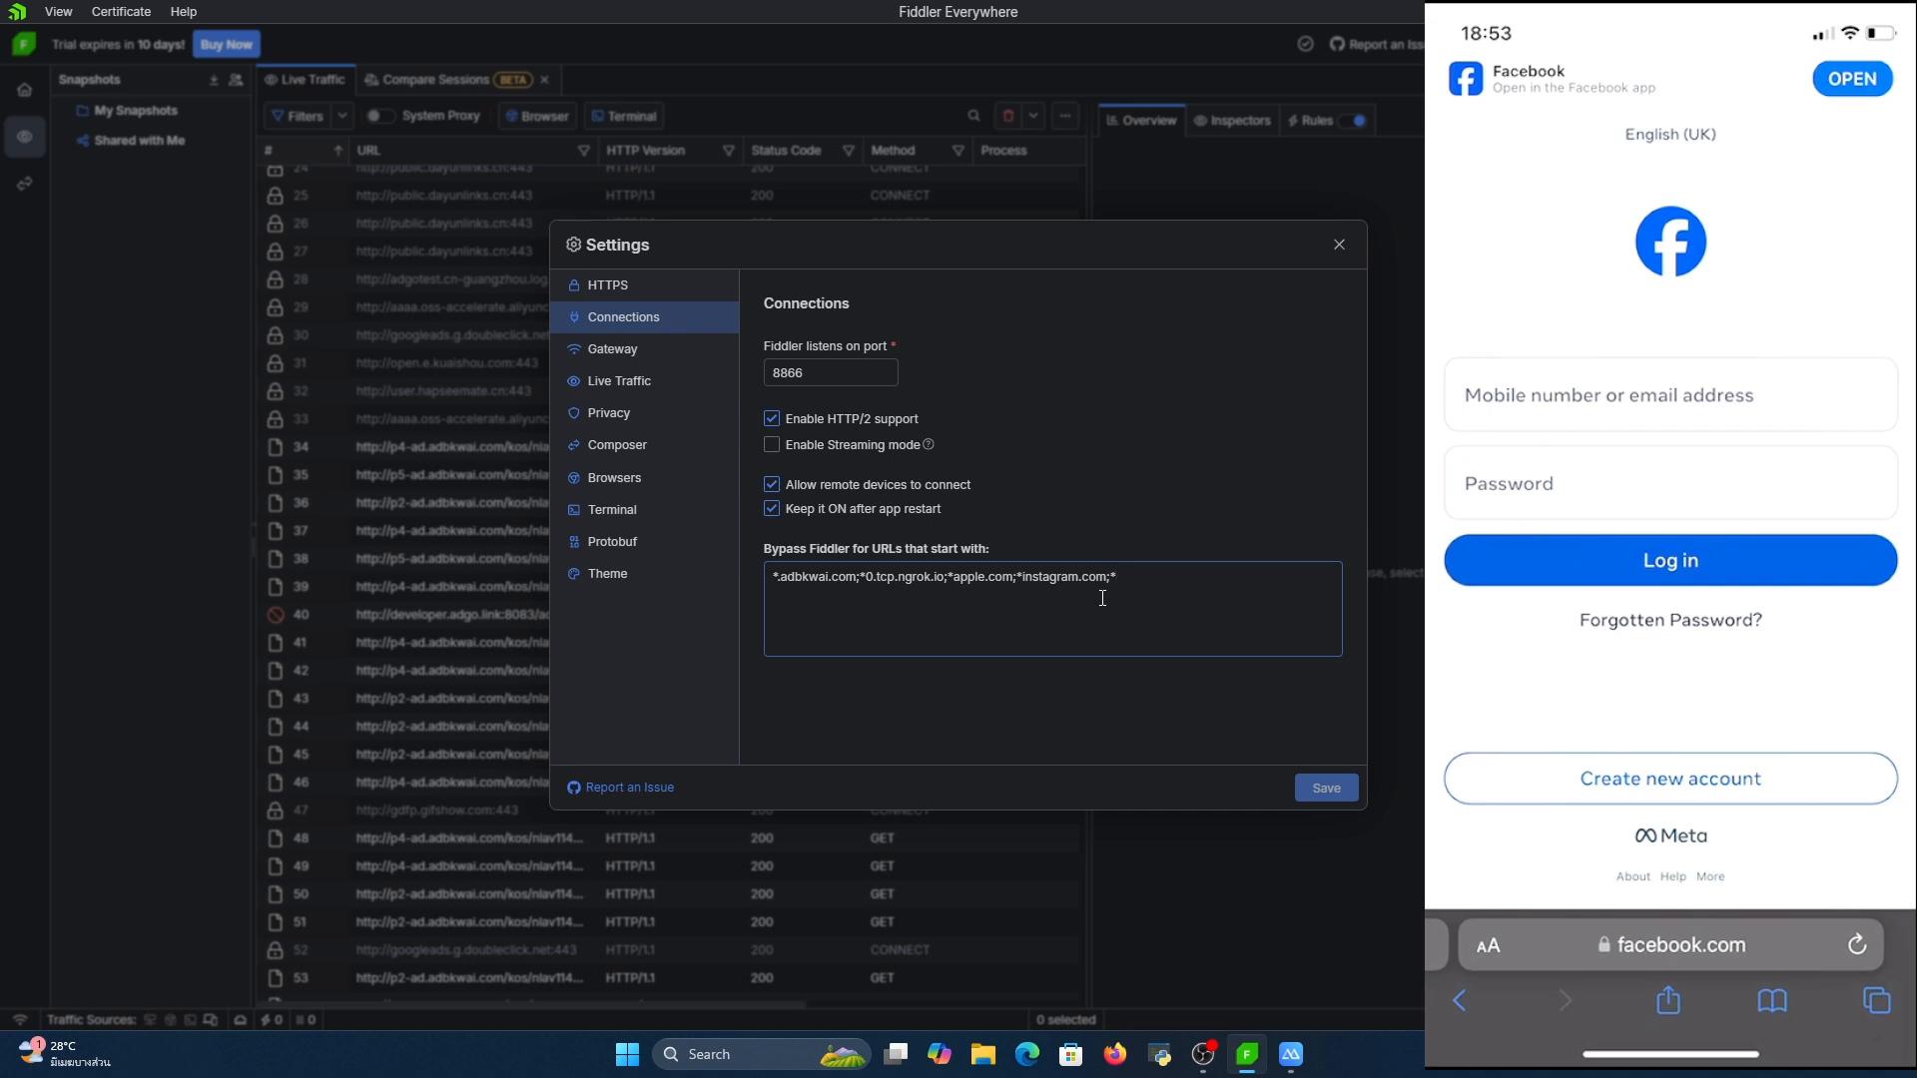
pyautogui.write('facebook.com;')
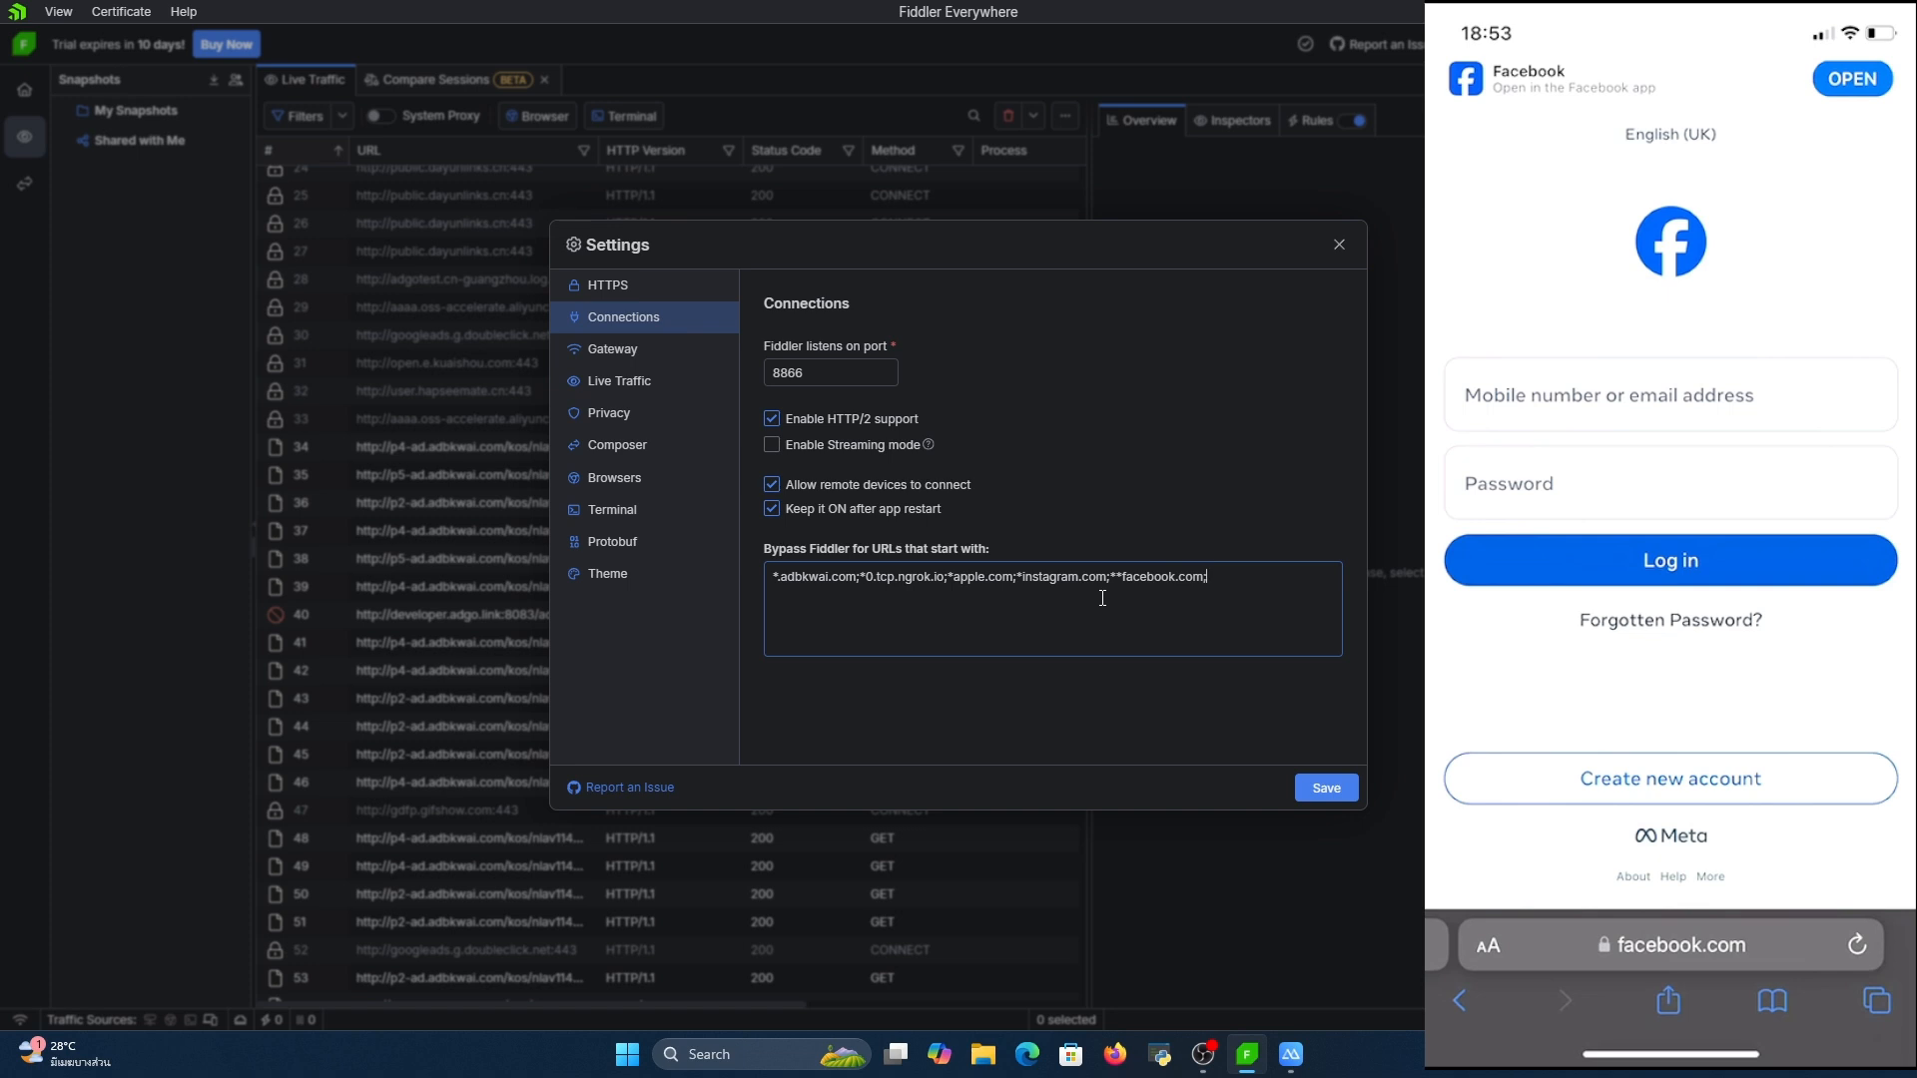
pyautogui.press('BackSpace')
pyautogui.press('BackSpace')
pyautogui.write('*')
pyautogui.click(1324, 787)
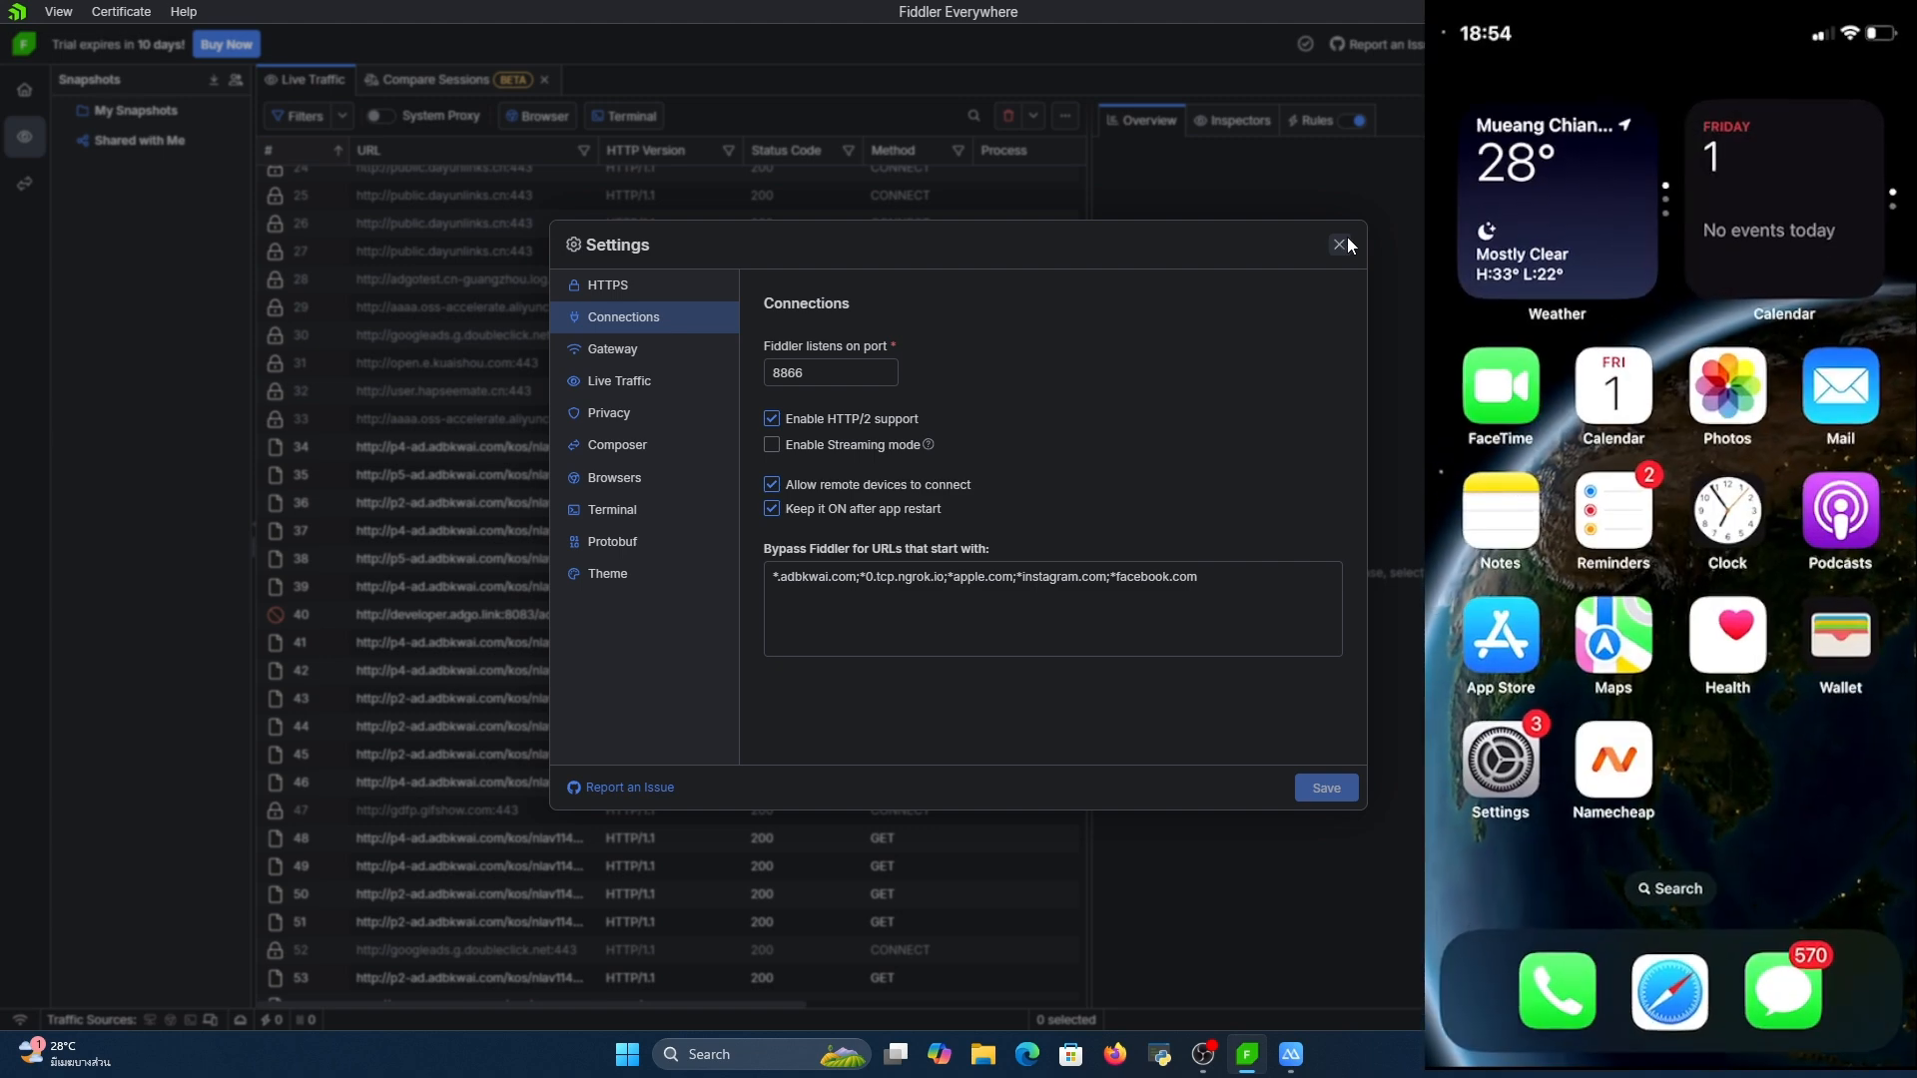
pyautogui.click(1340, 246)
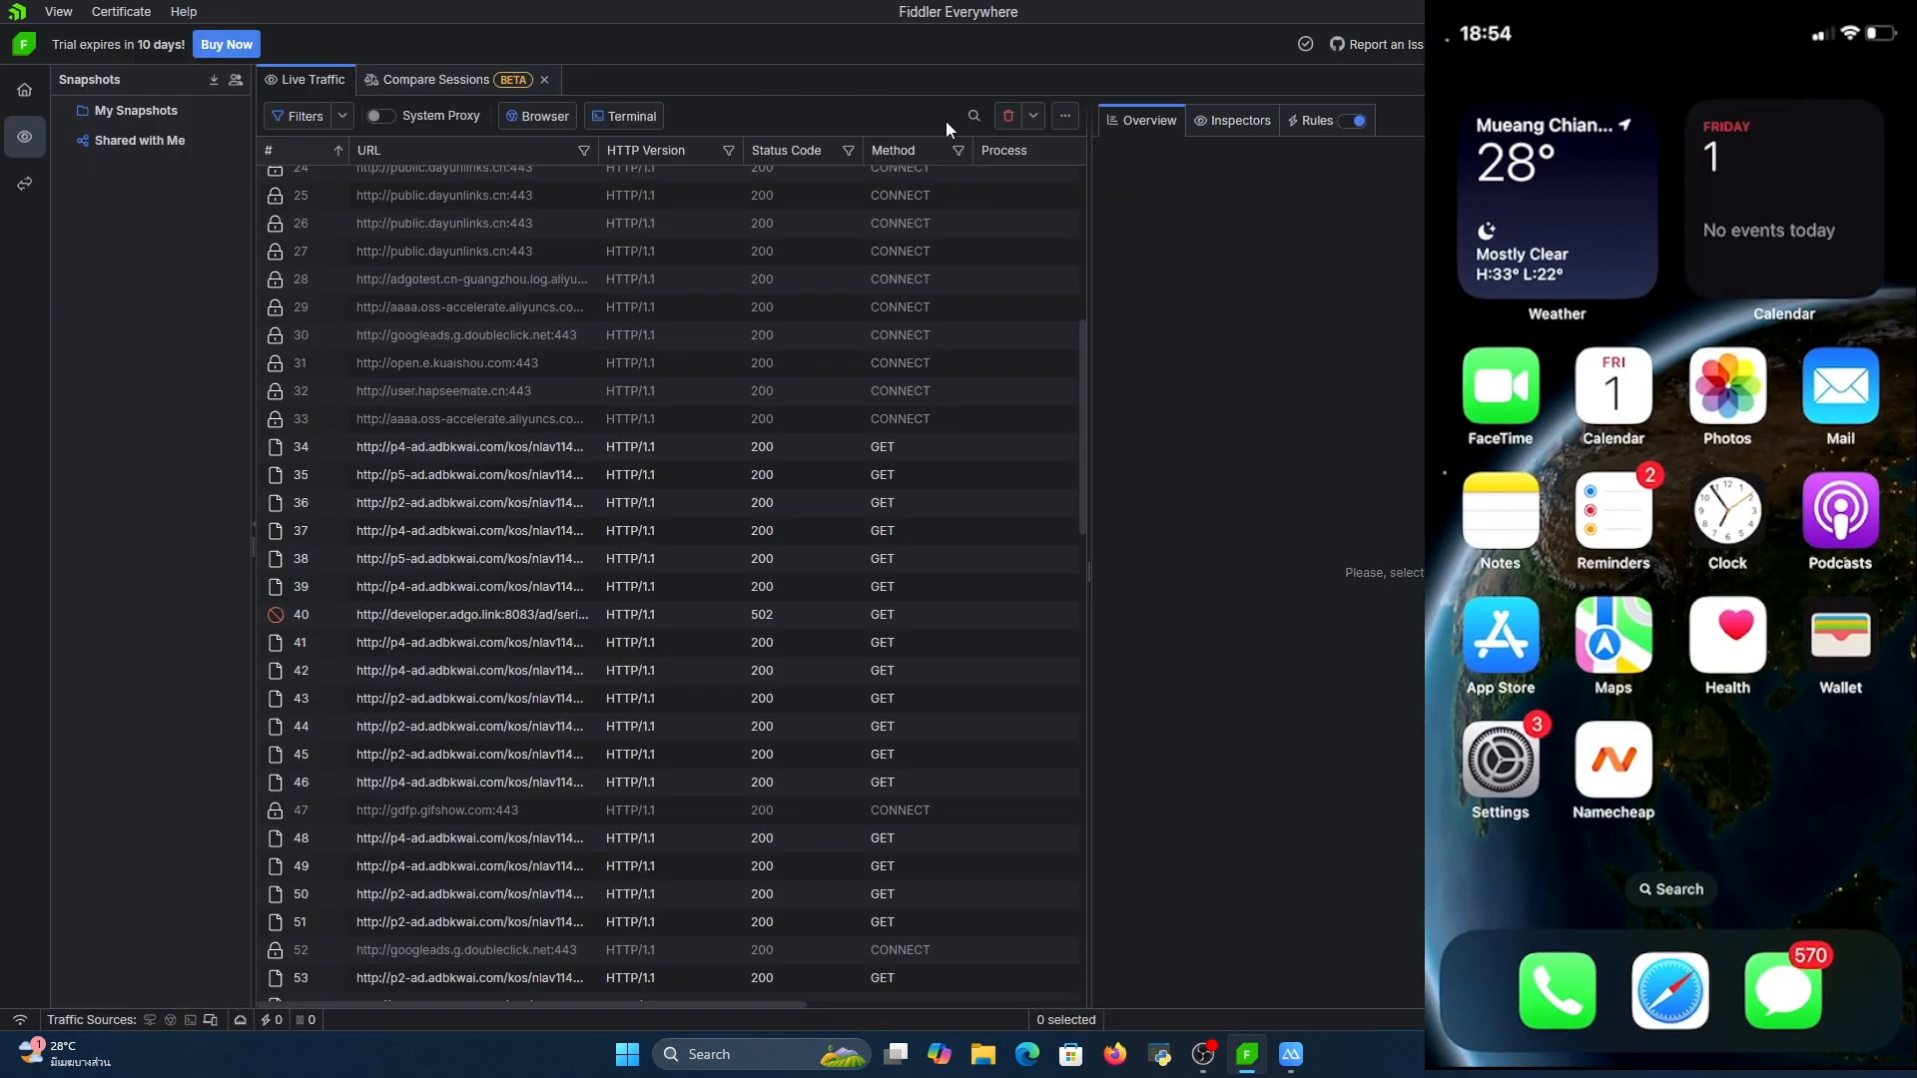
# Clear all sessions from the live traffic list and show the rules
pyautogui.click(1000, 114)
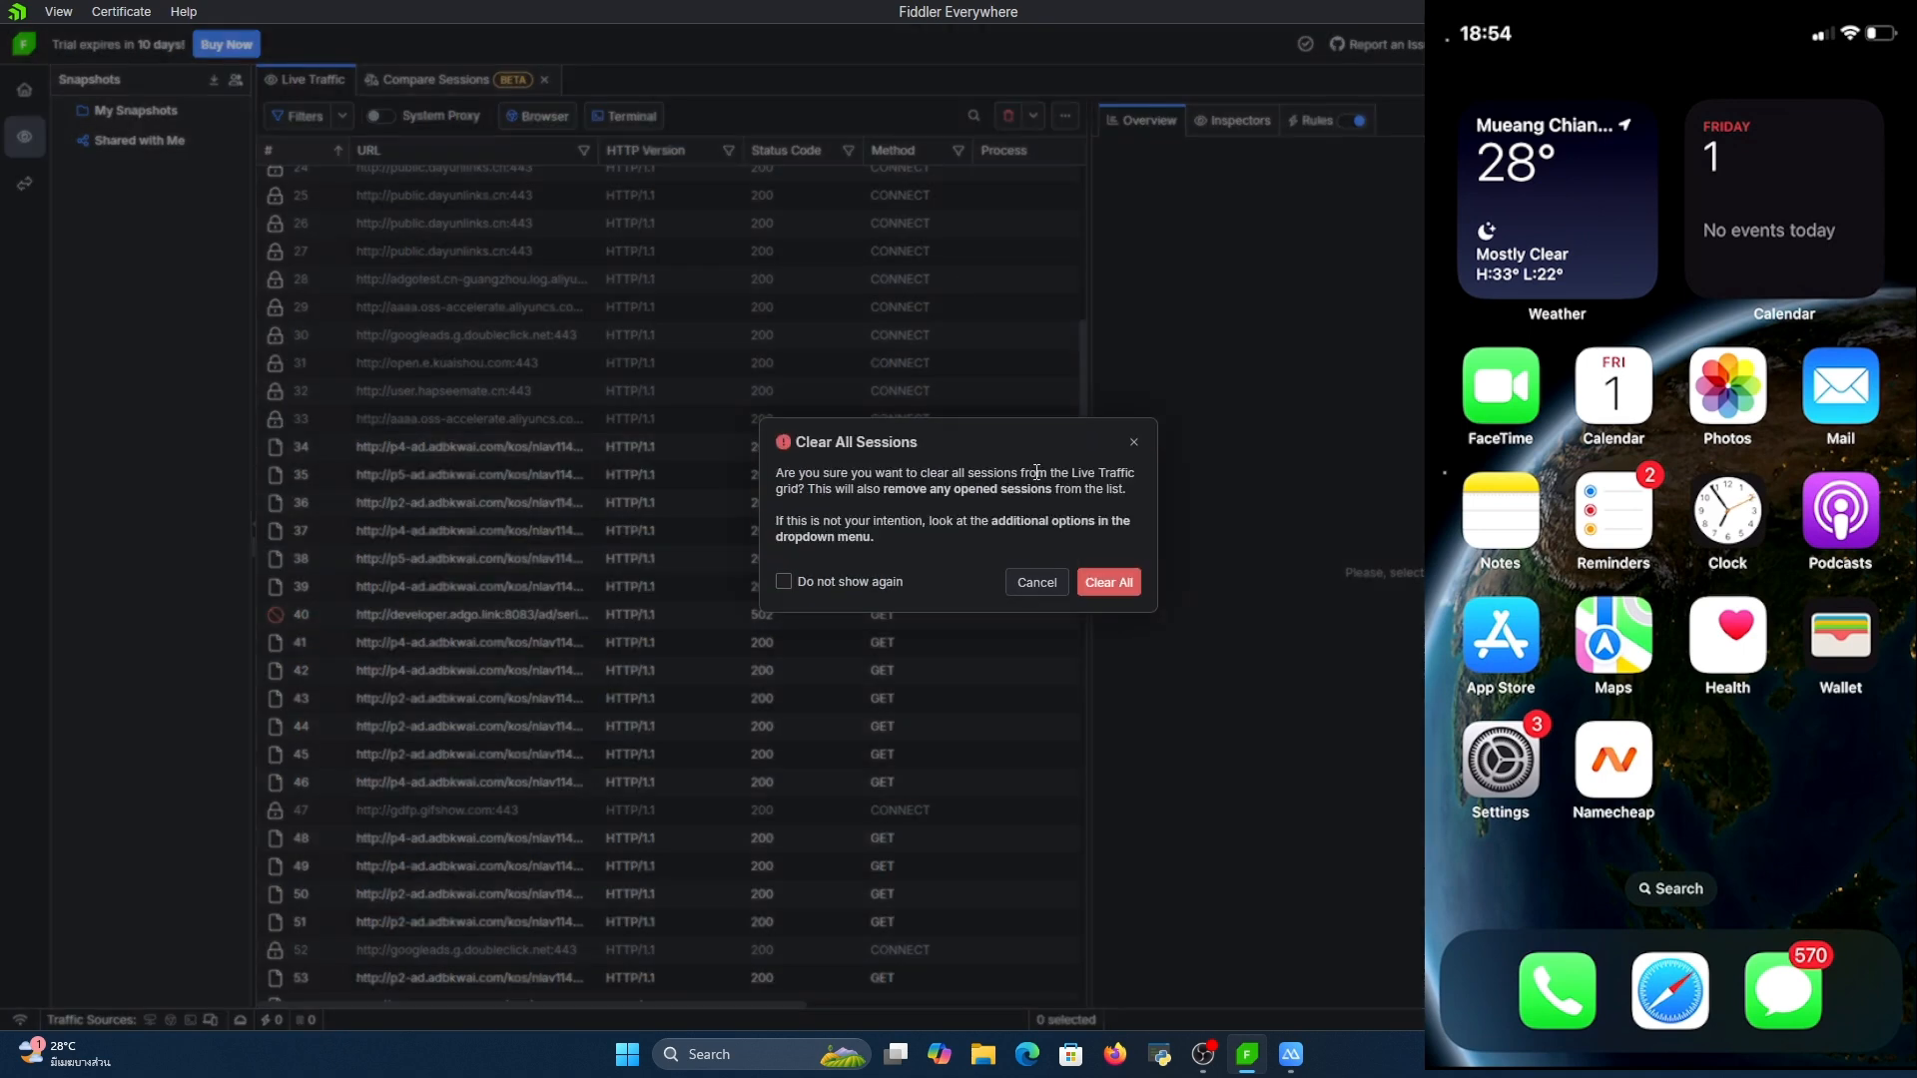
pyautogui.click(1105, 583)
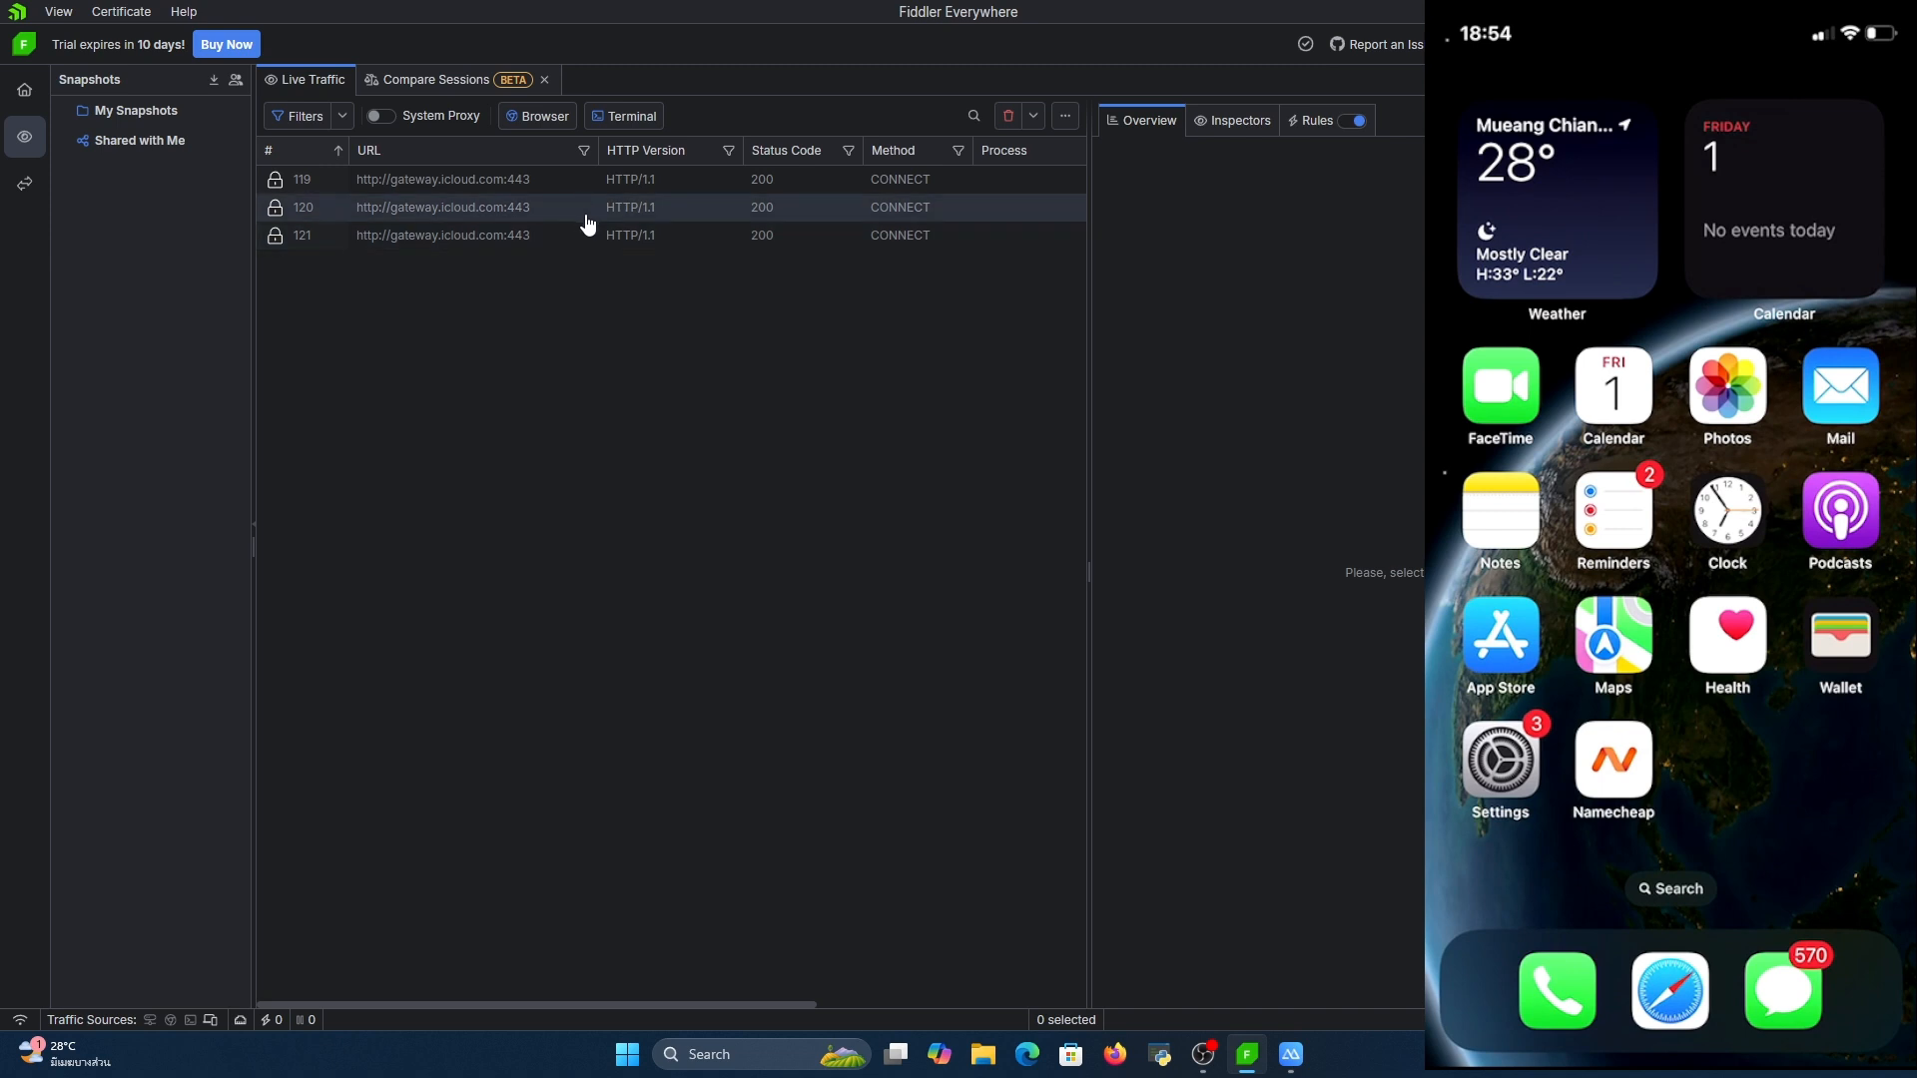
pyautogui.click(1308, 121)
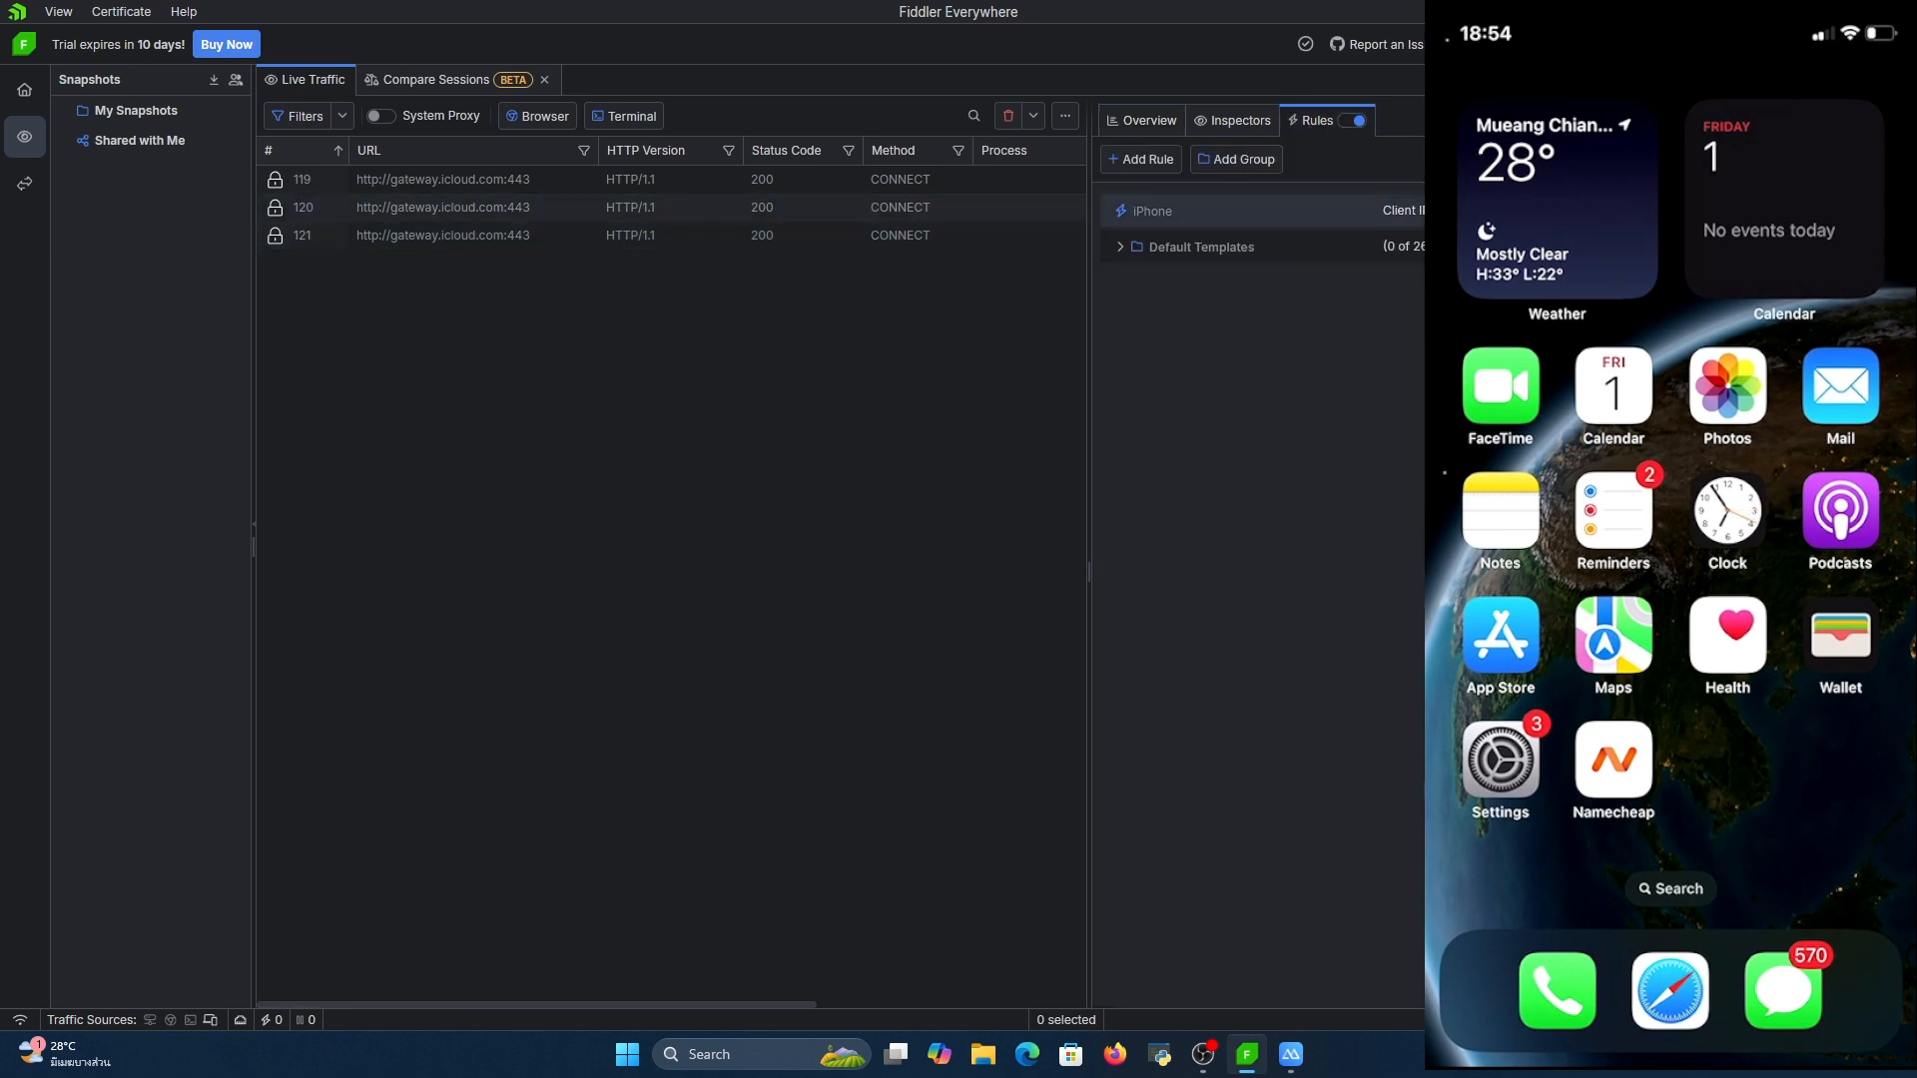
# Check the iPhone's IP address in the Wi-Fi network details on the mirrored phone, and return to Fiddler Everywhere
pyautogui.moveTo(1291, 1055)
pyautogui.click(1379, 982)
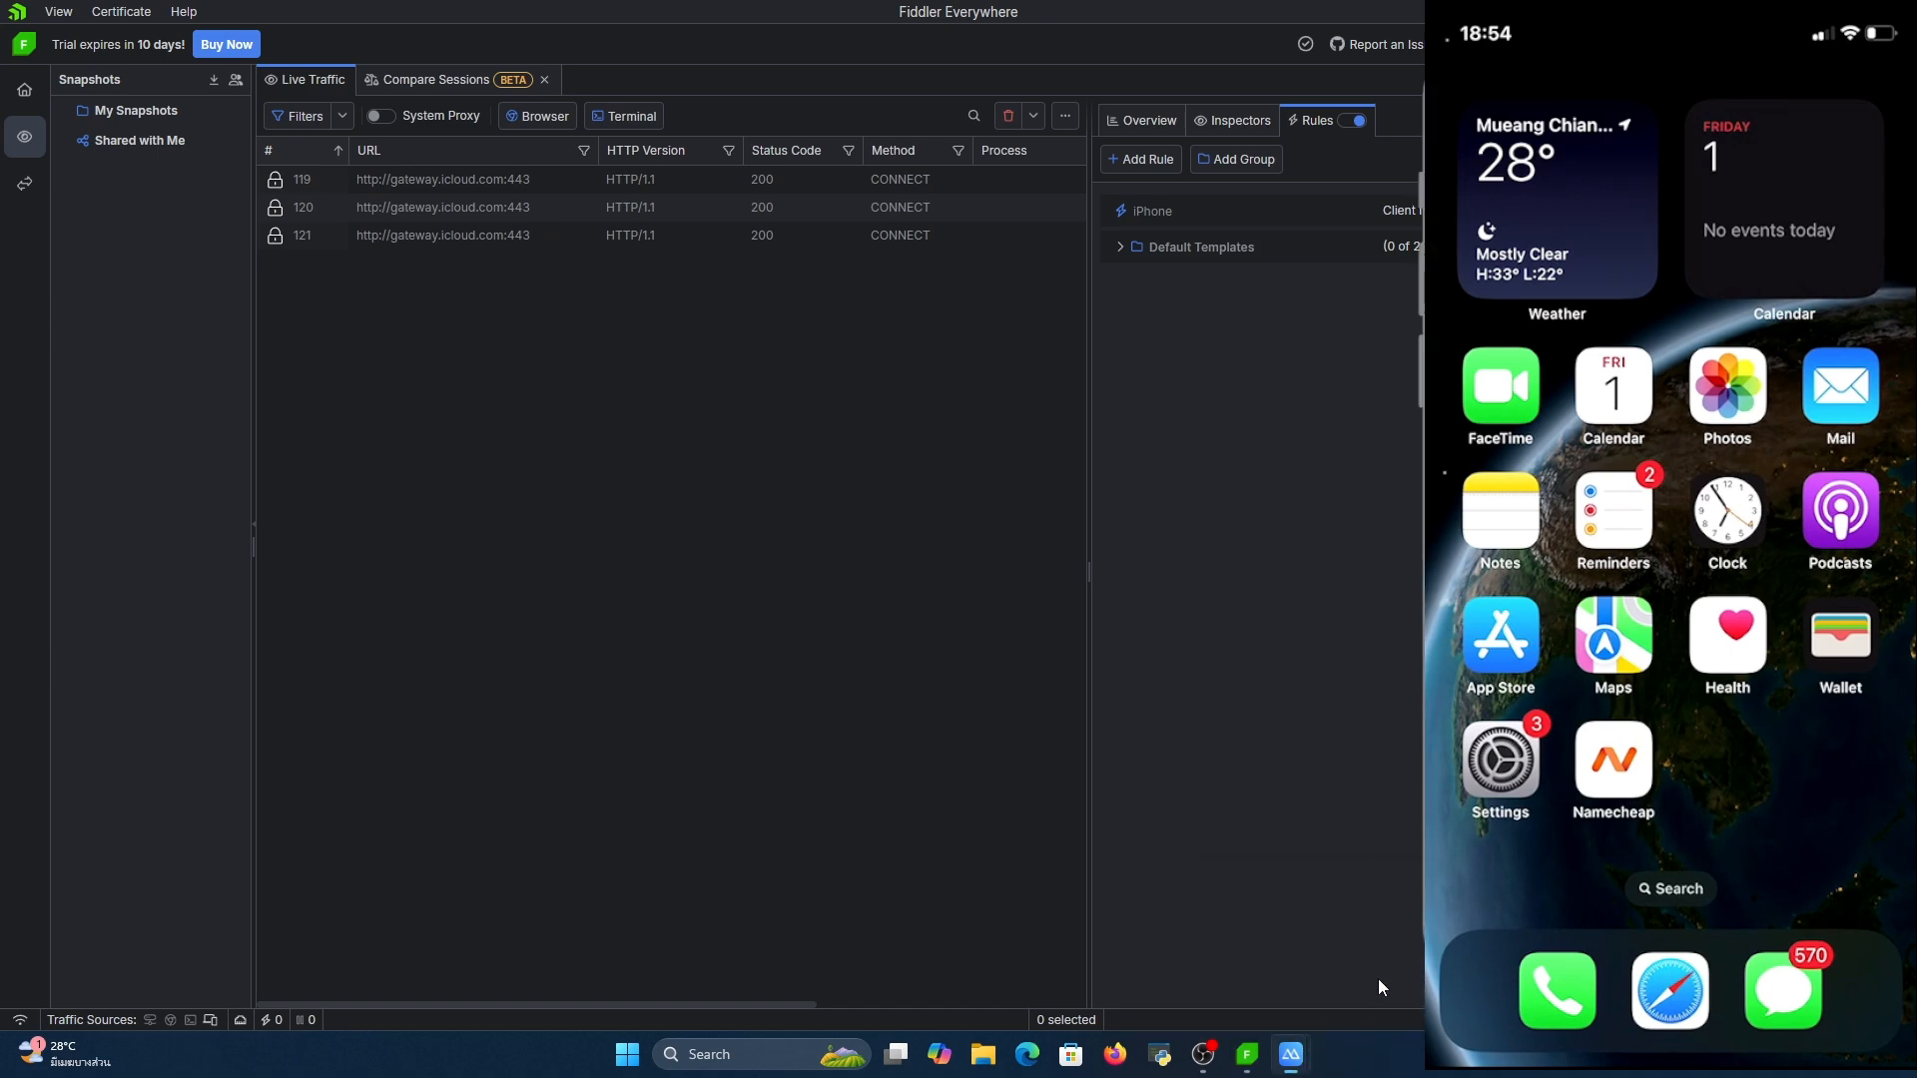
pyautogui.click(1485, 757)
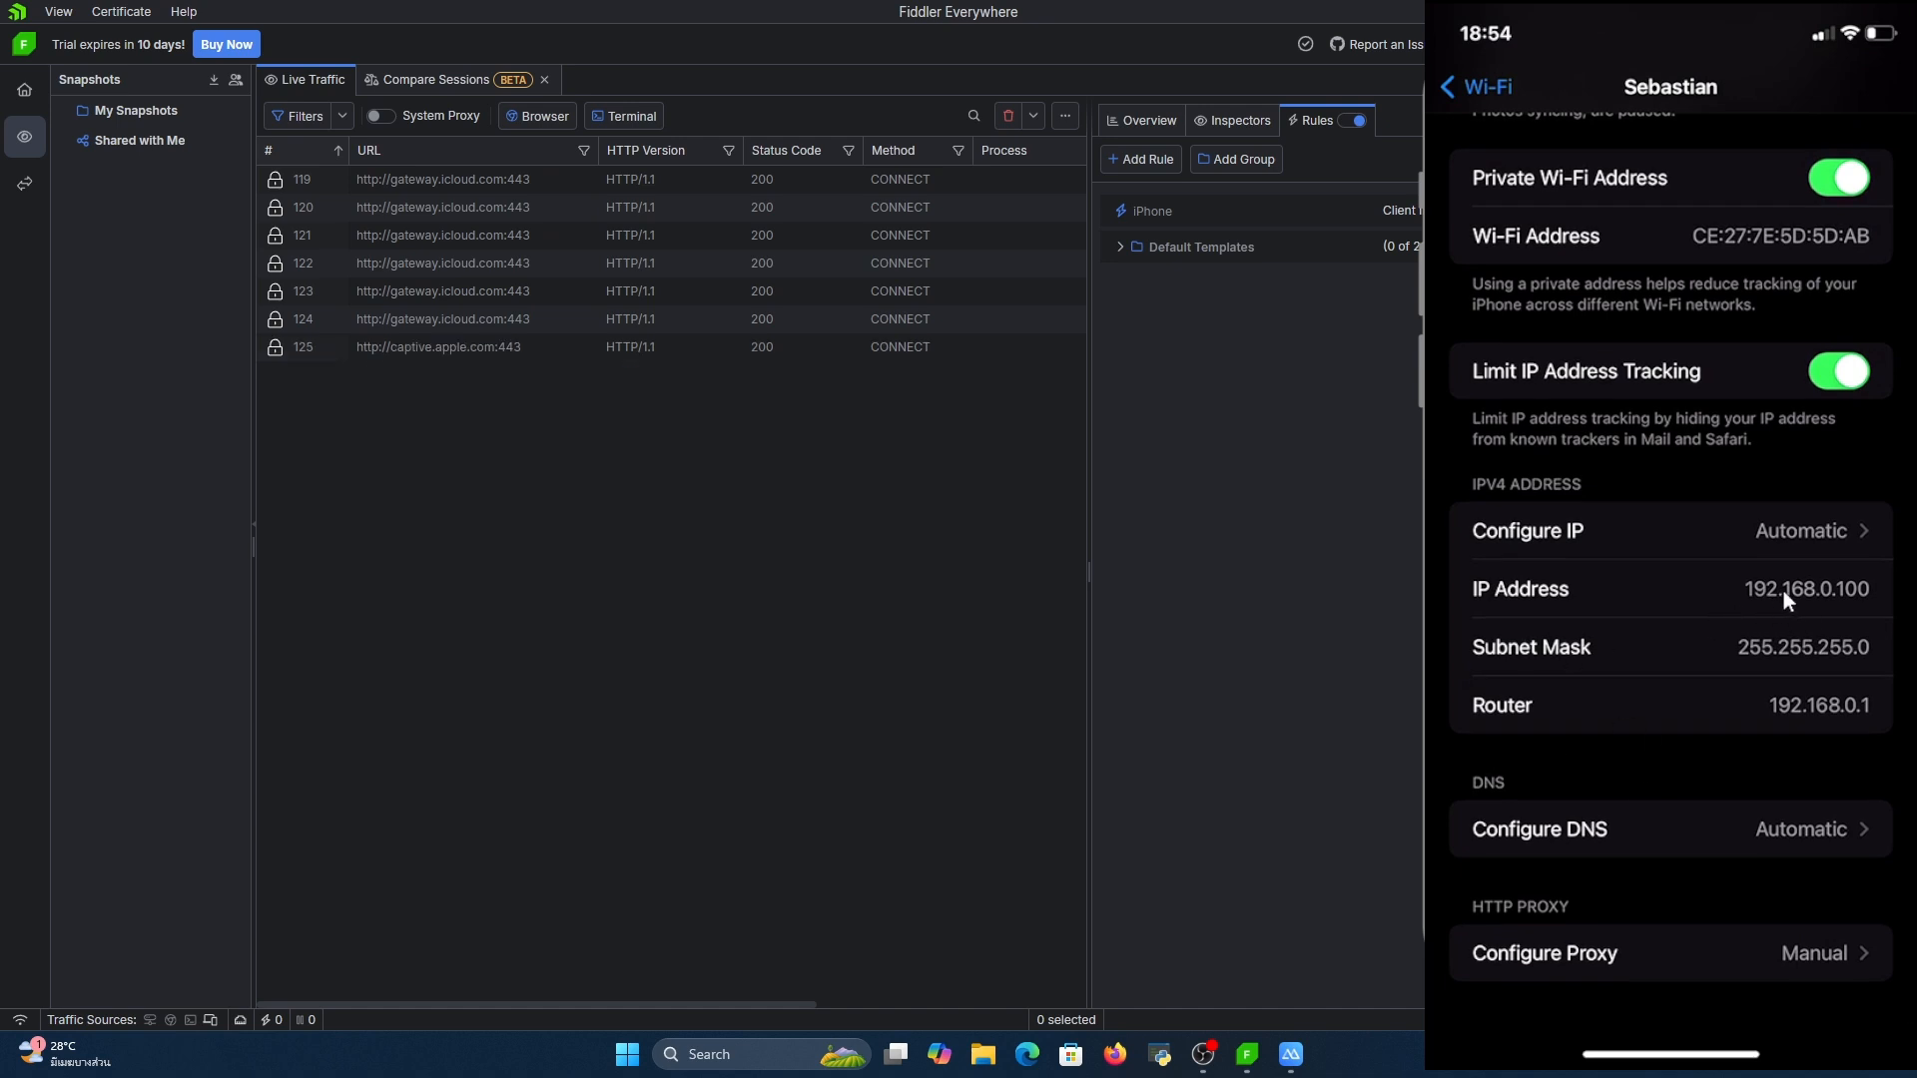
pyautogui.click(1272, 525)
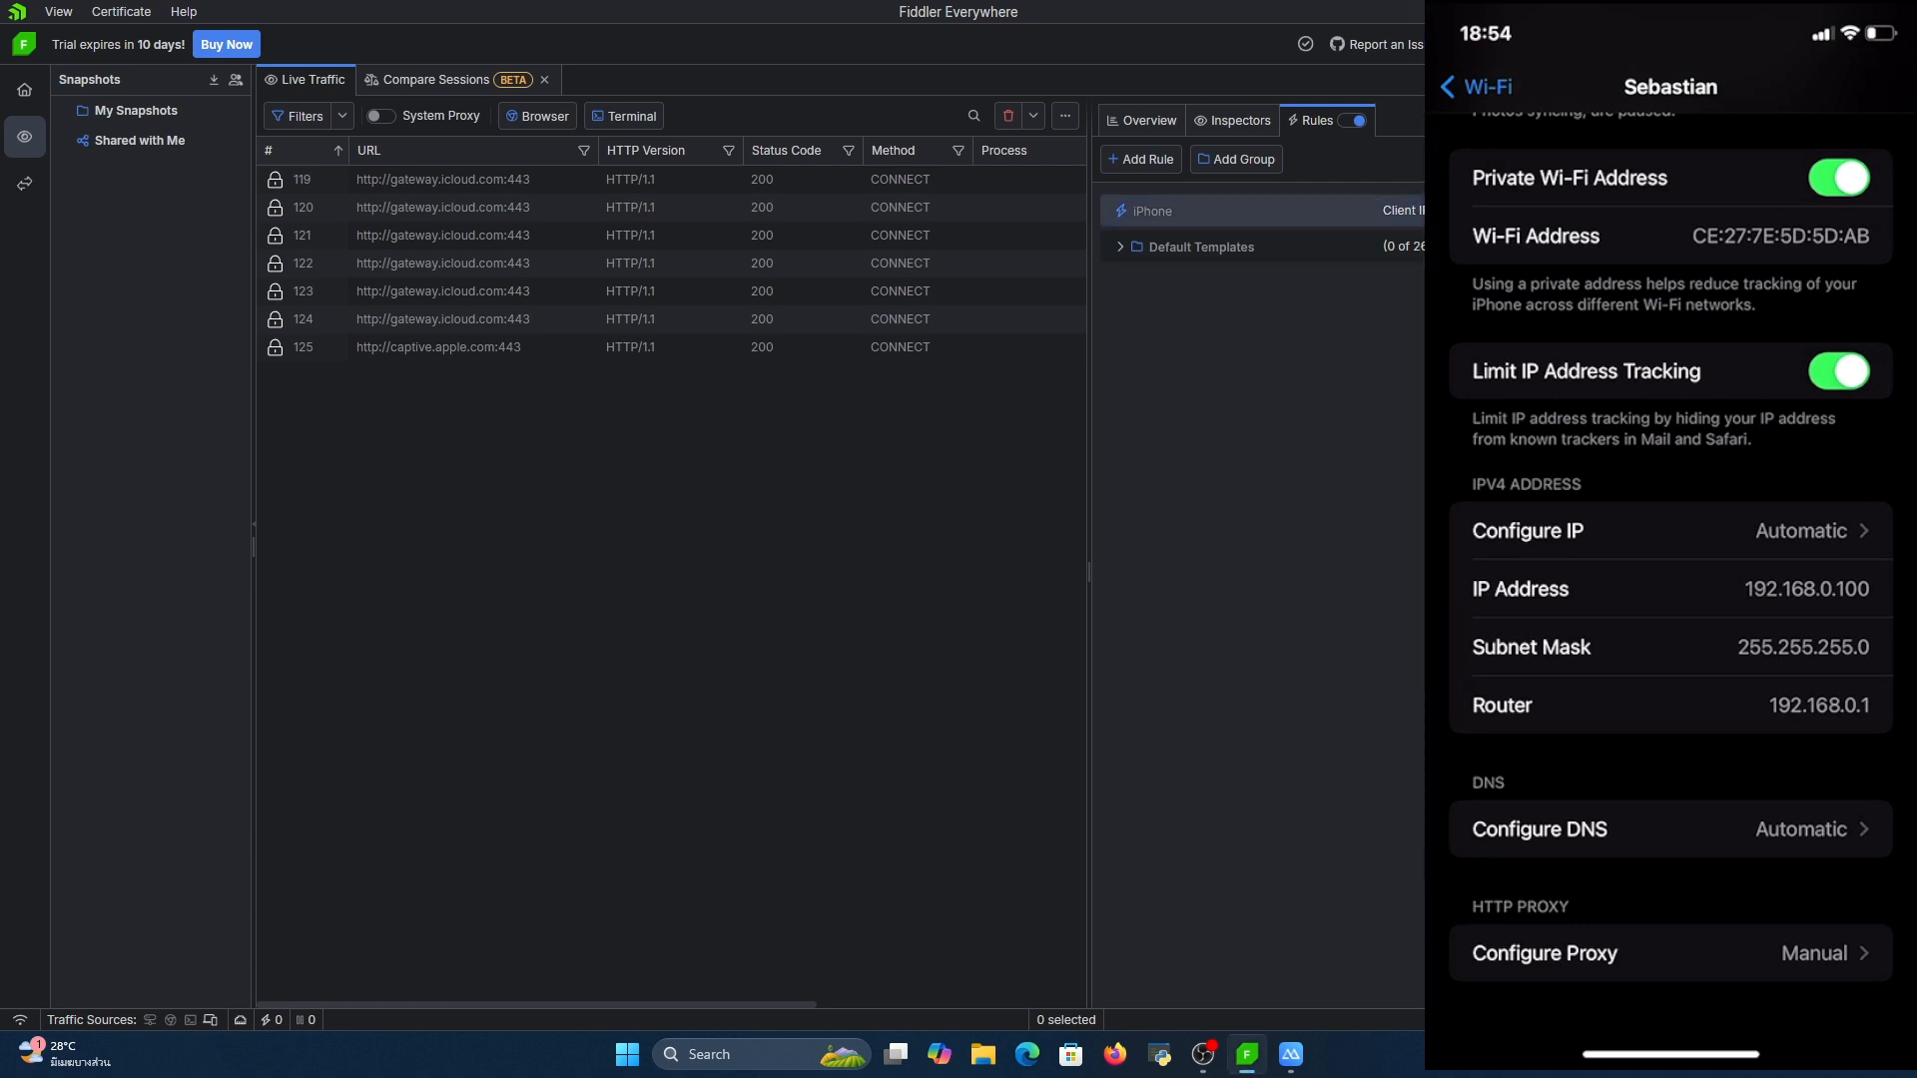
# Open the iPhone rule for editing and choose Client IP and Contains for its condition
pyautogui.click(1797, 211)
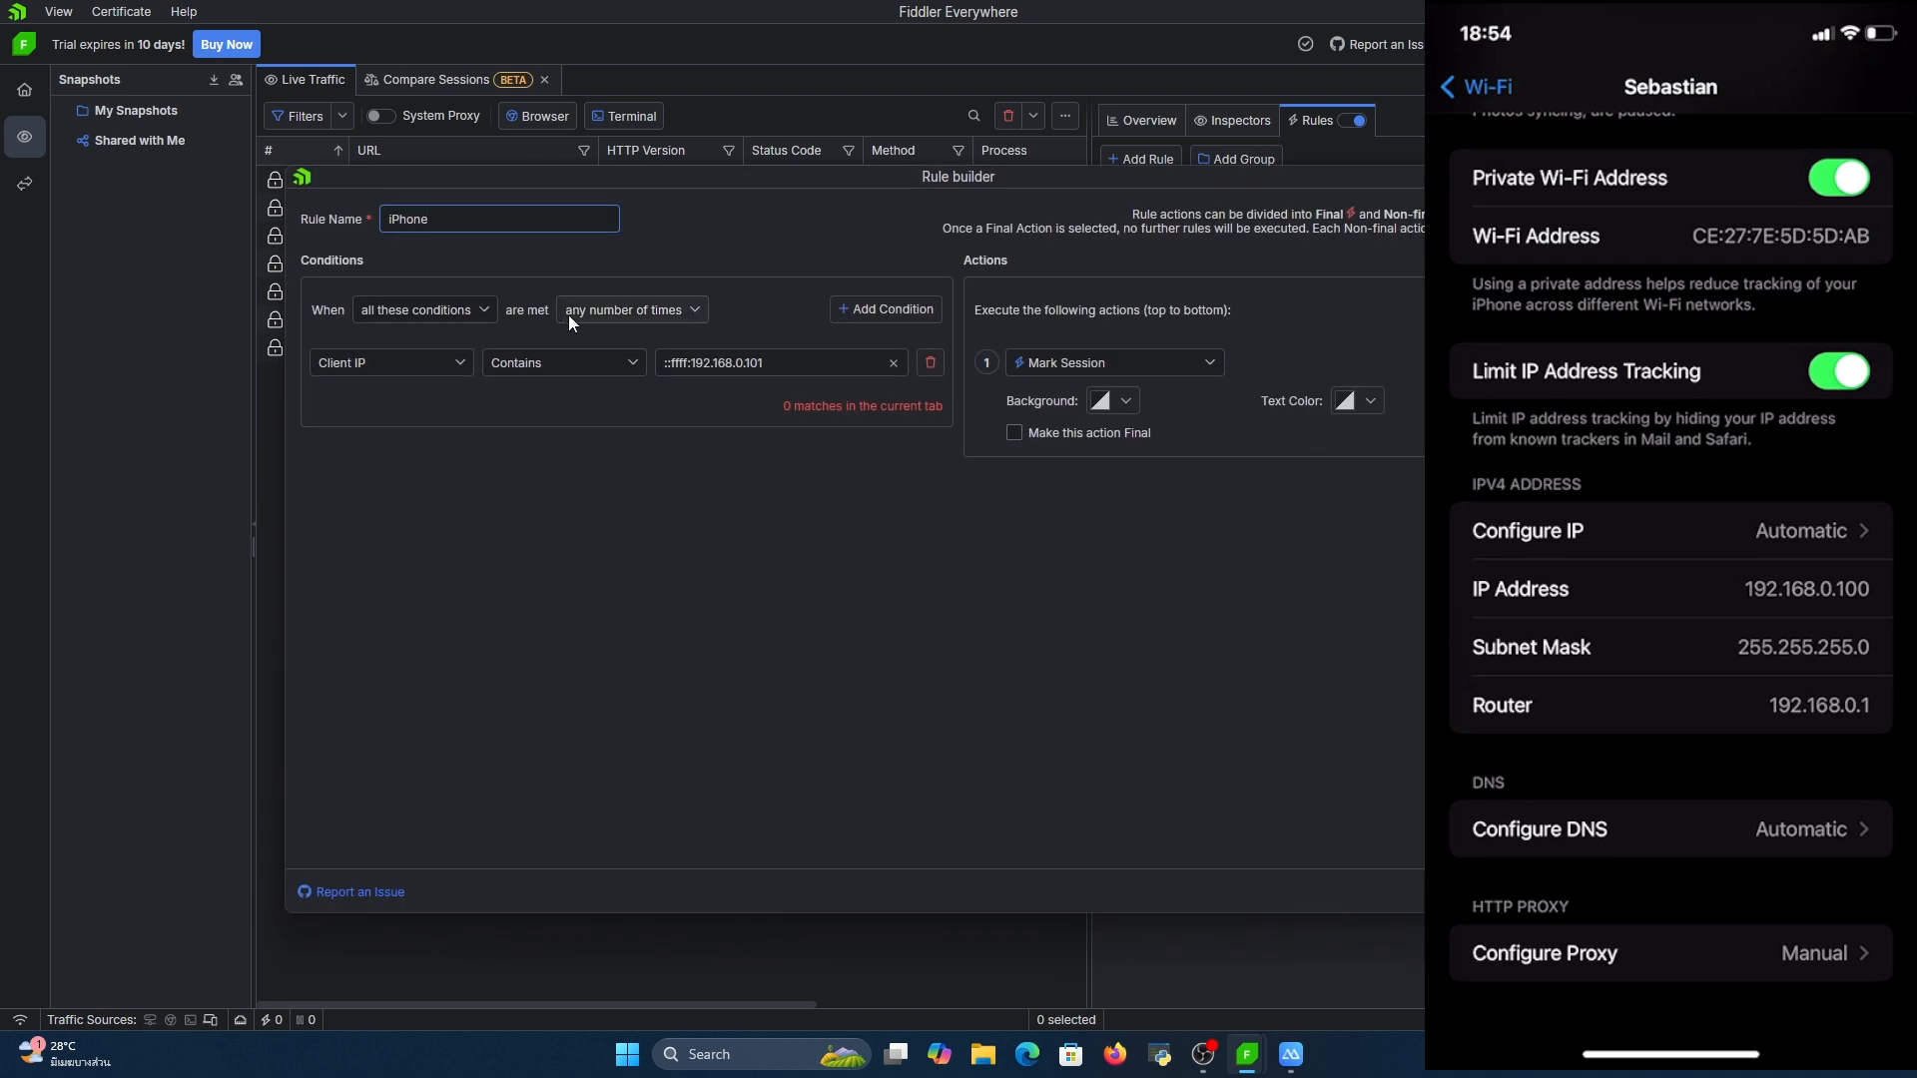
pyautogui.moveTo(454, 218); pyautogui.dragTo(321, 222)
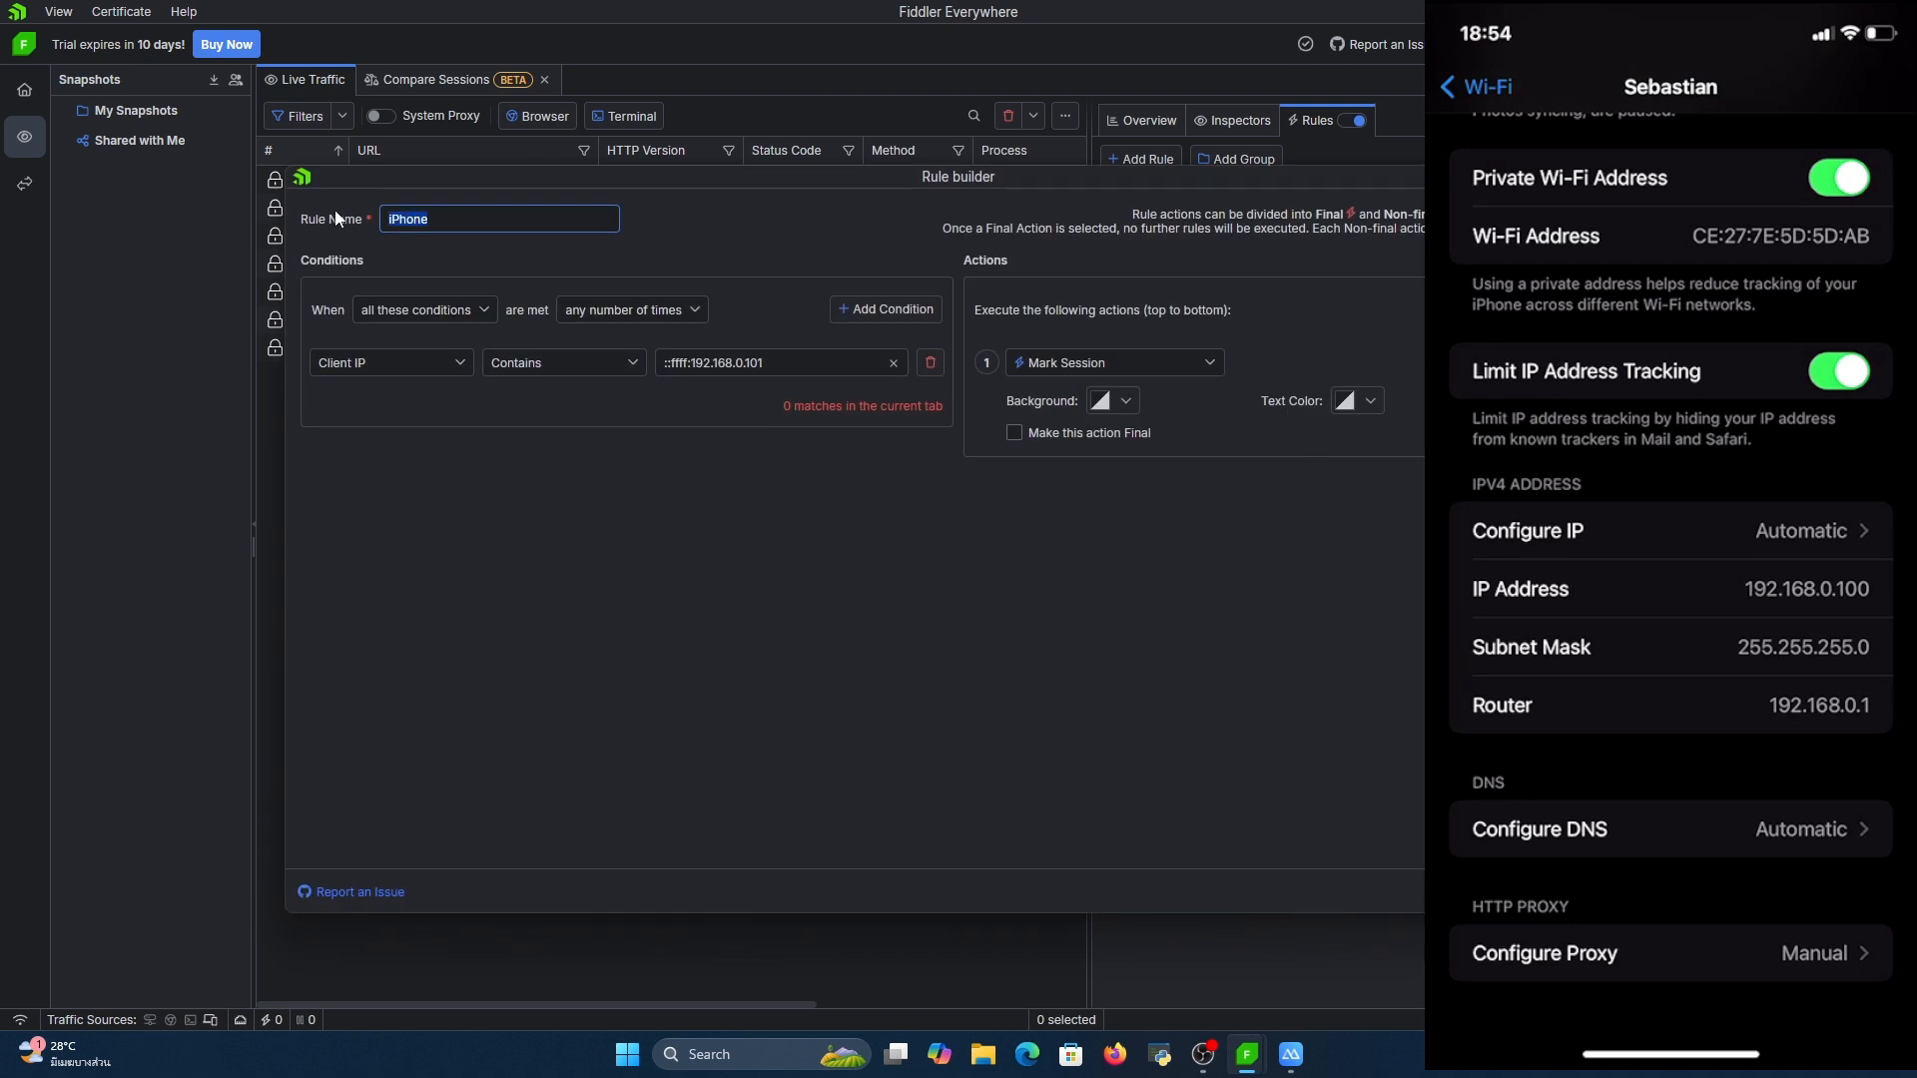
pyautogui.click(465, 269)
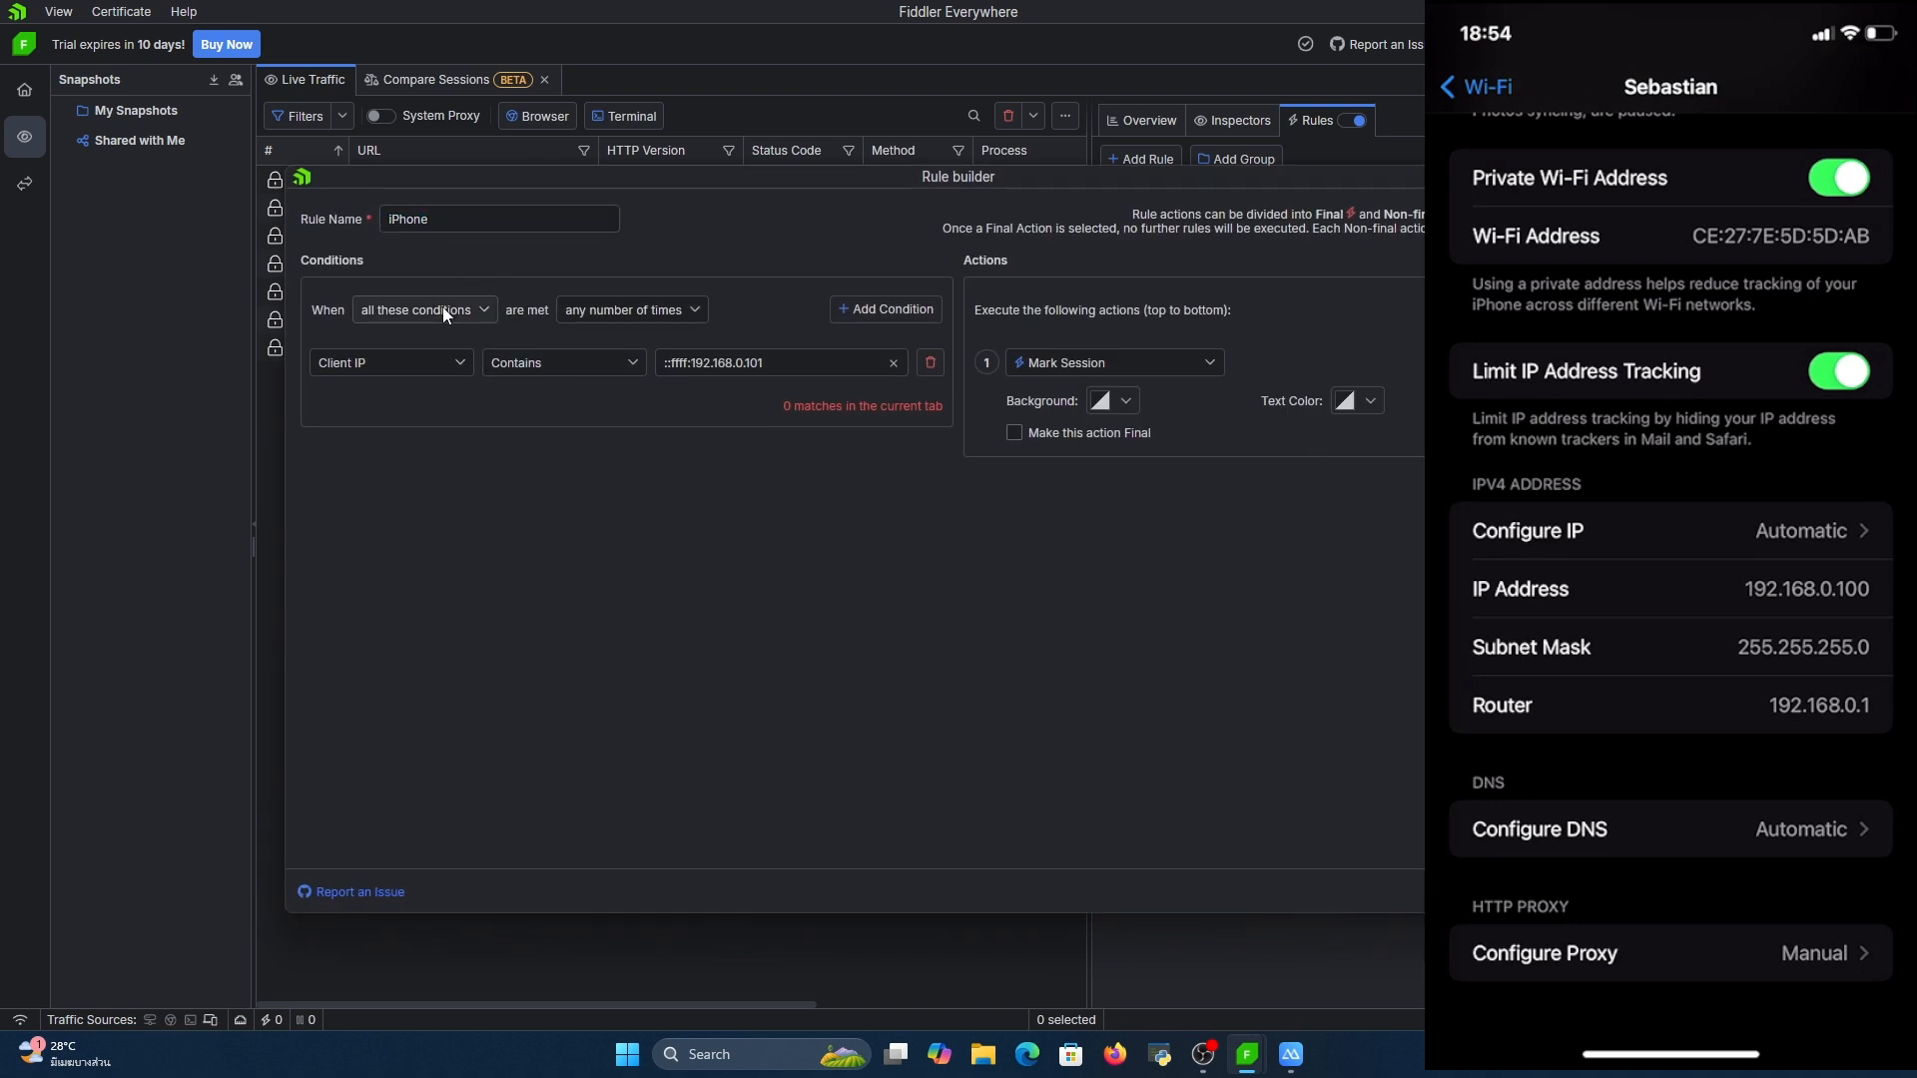
pyautogui.click(410, 362)
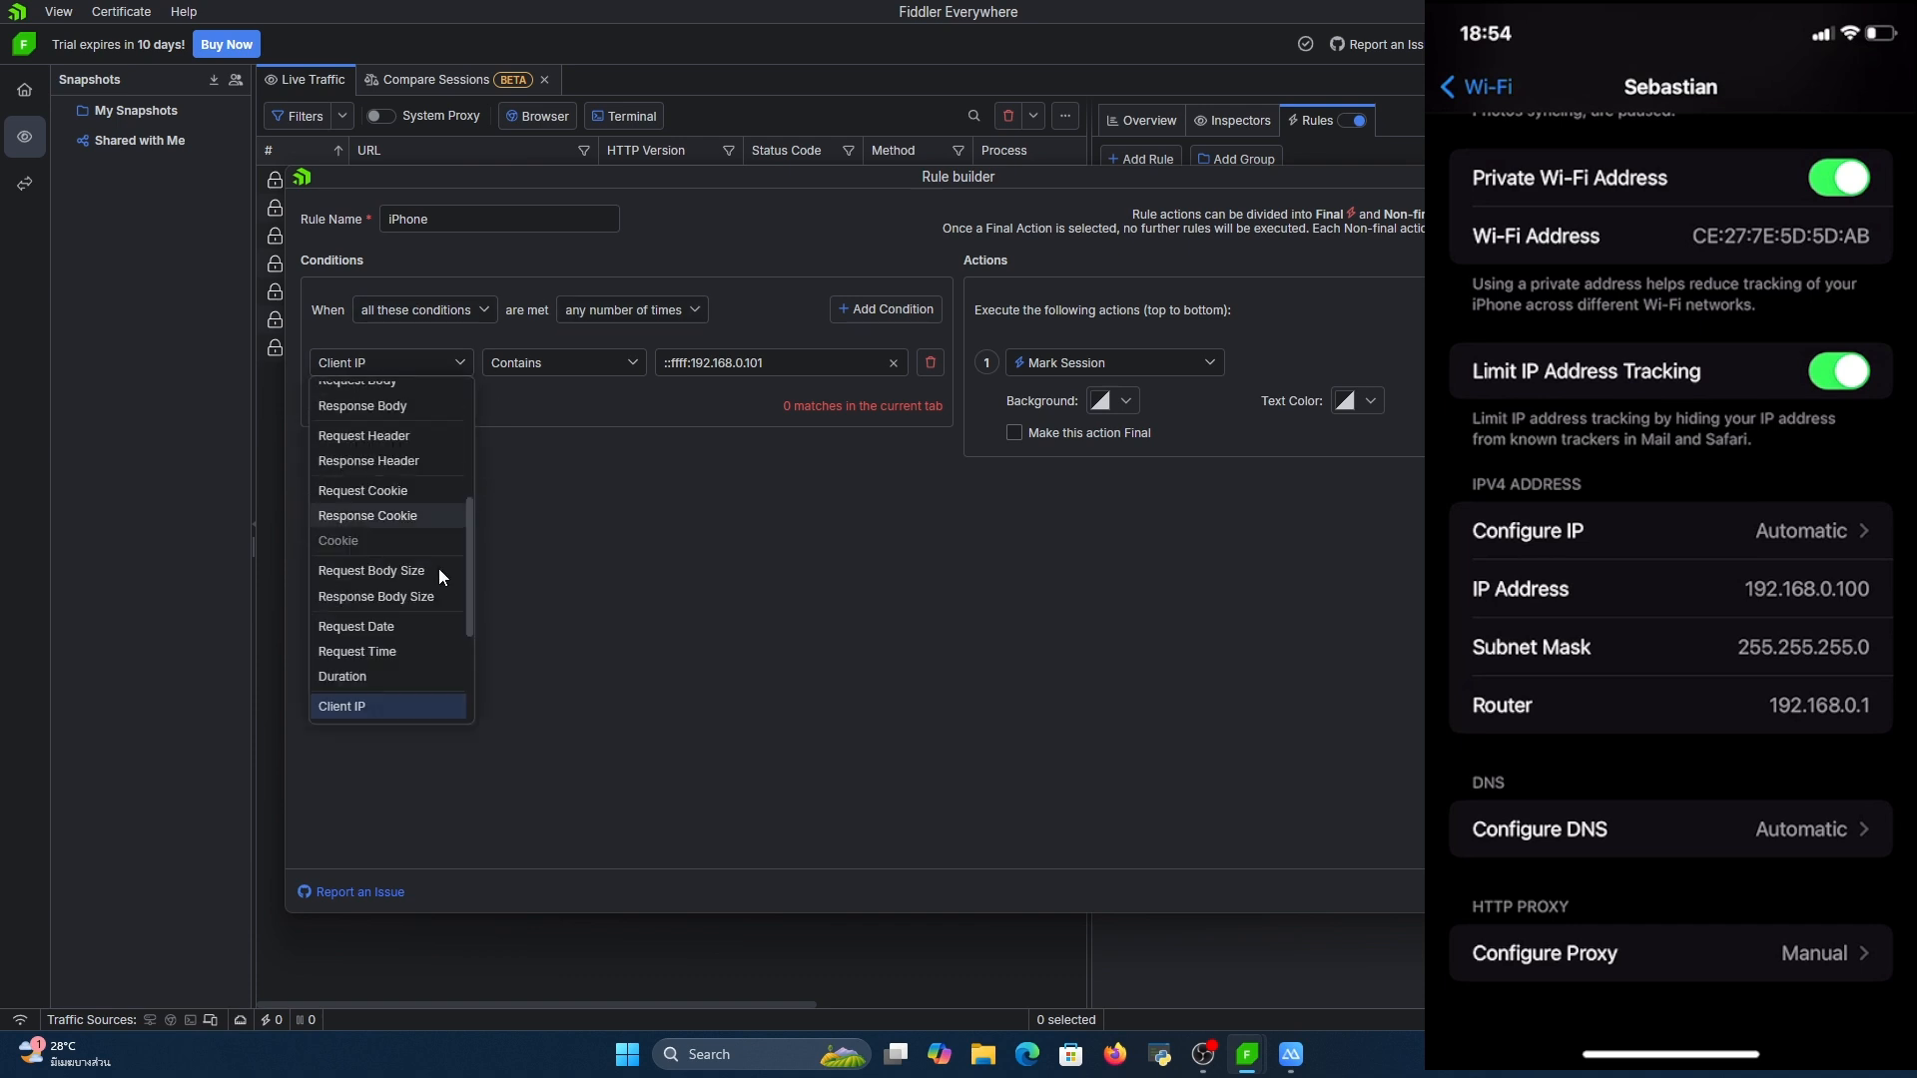
pyautogui.click(391, 705)
pyautogui.click(584, 364)
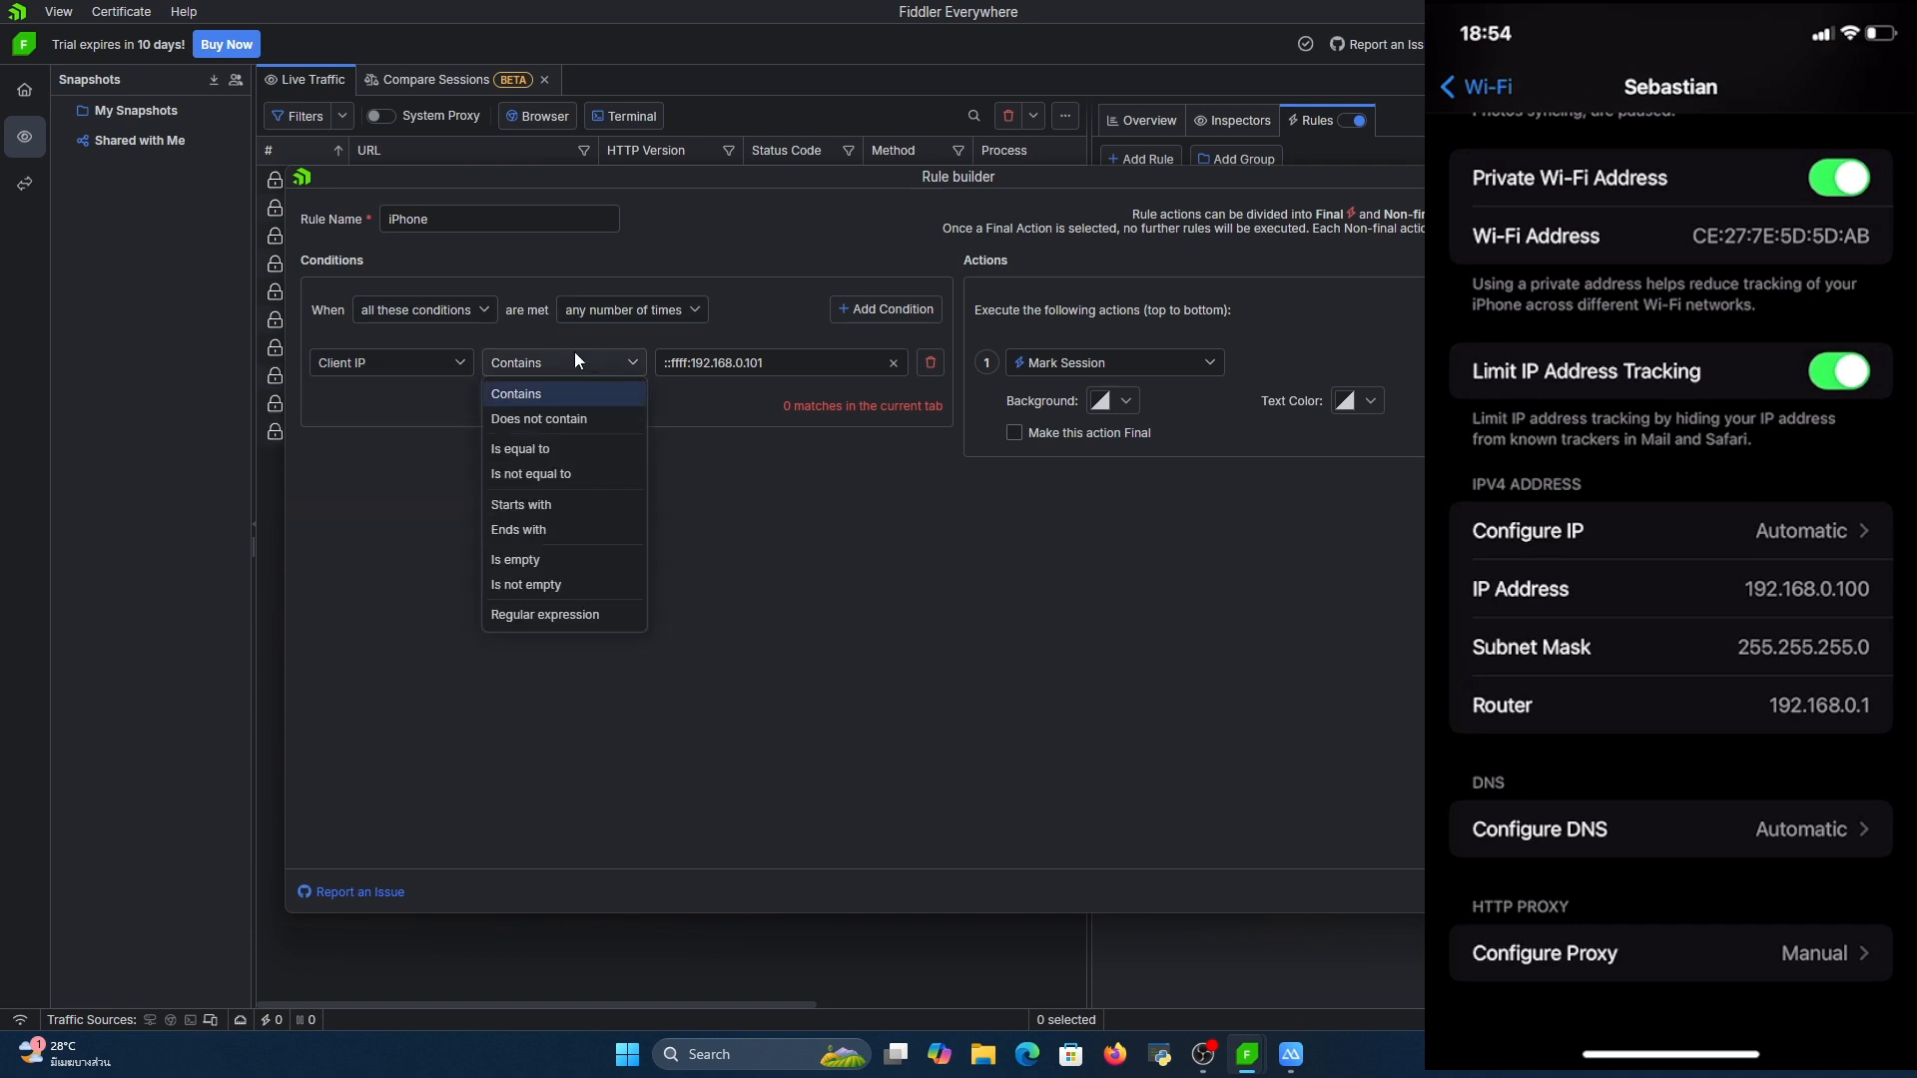
pyautogui.click(638, 392)
# Set the iPhone rule's client IP value to the suggested ::ffff:192.168.0.100, matching the phone's address, and save the rule
pyautogui.tripleClick(787, 361)
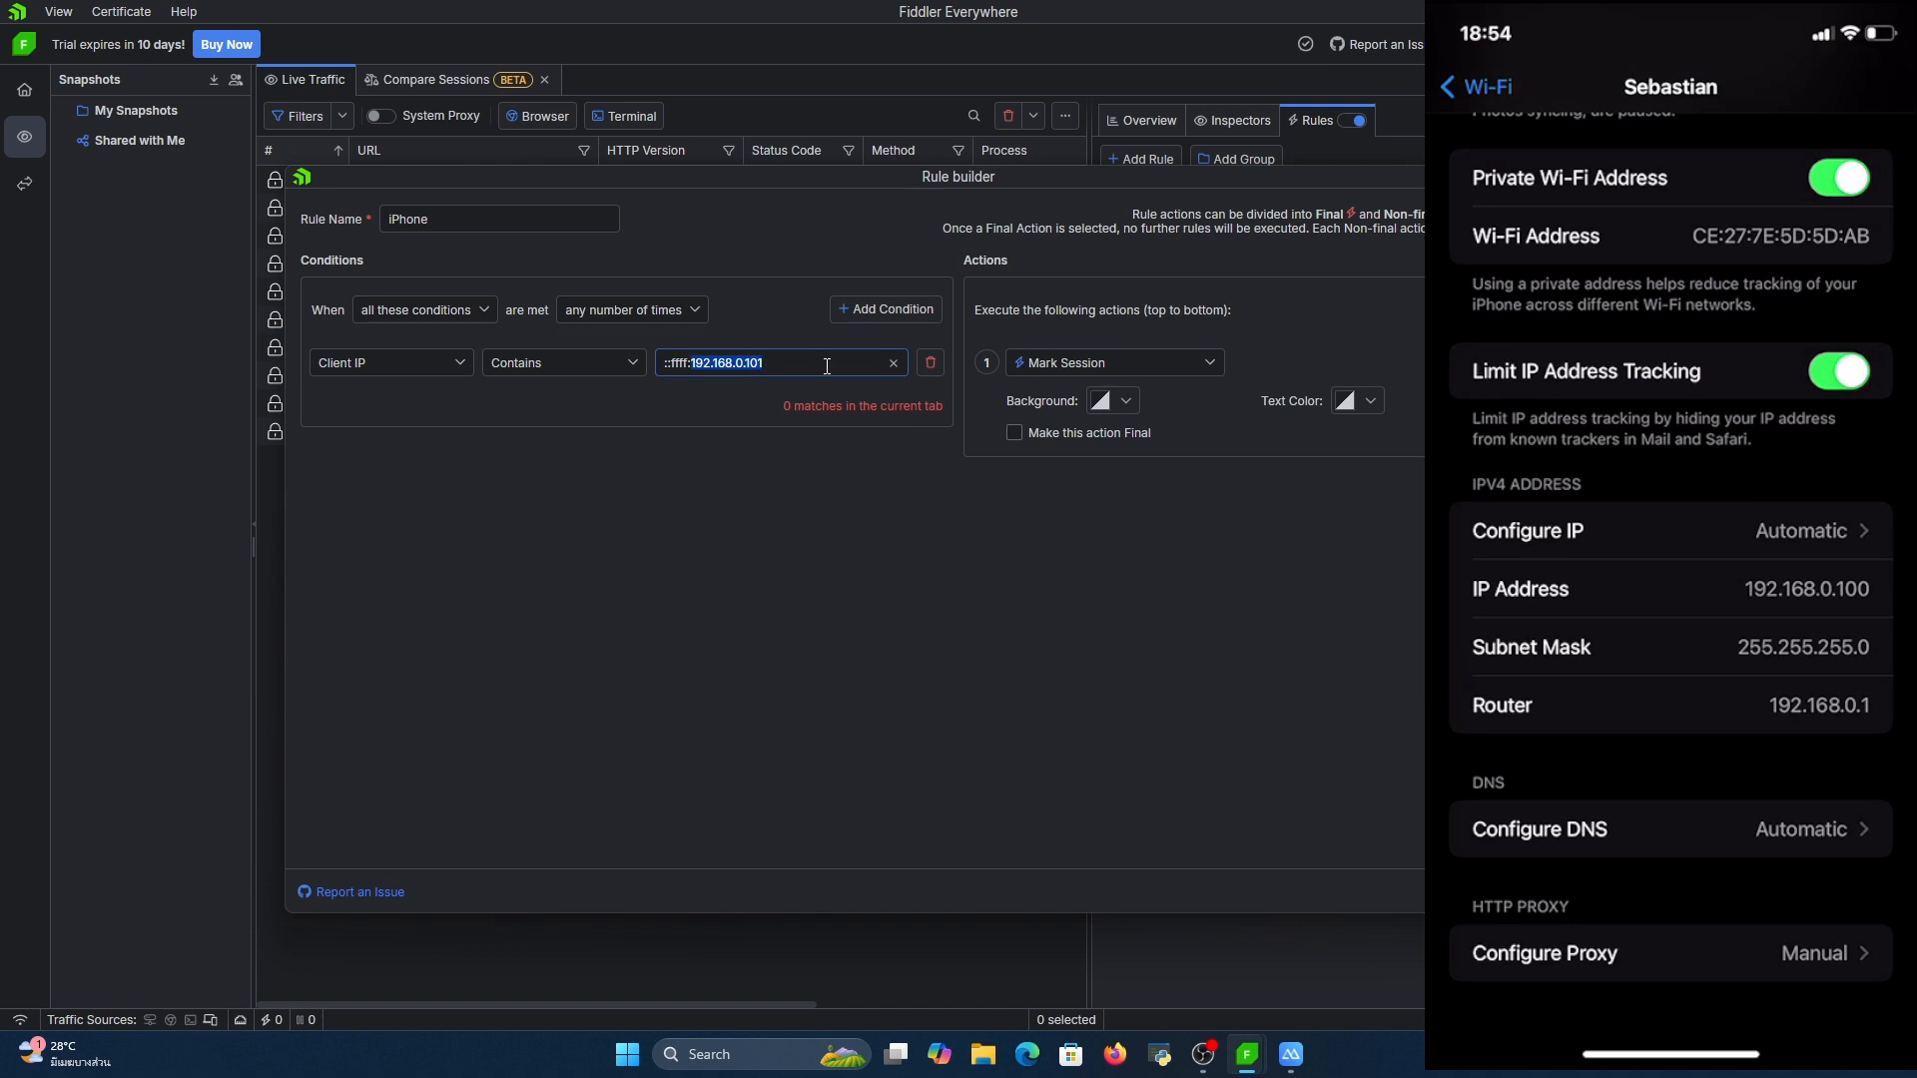
pyautogui.click(1298, 1060)
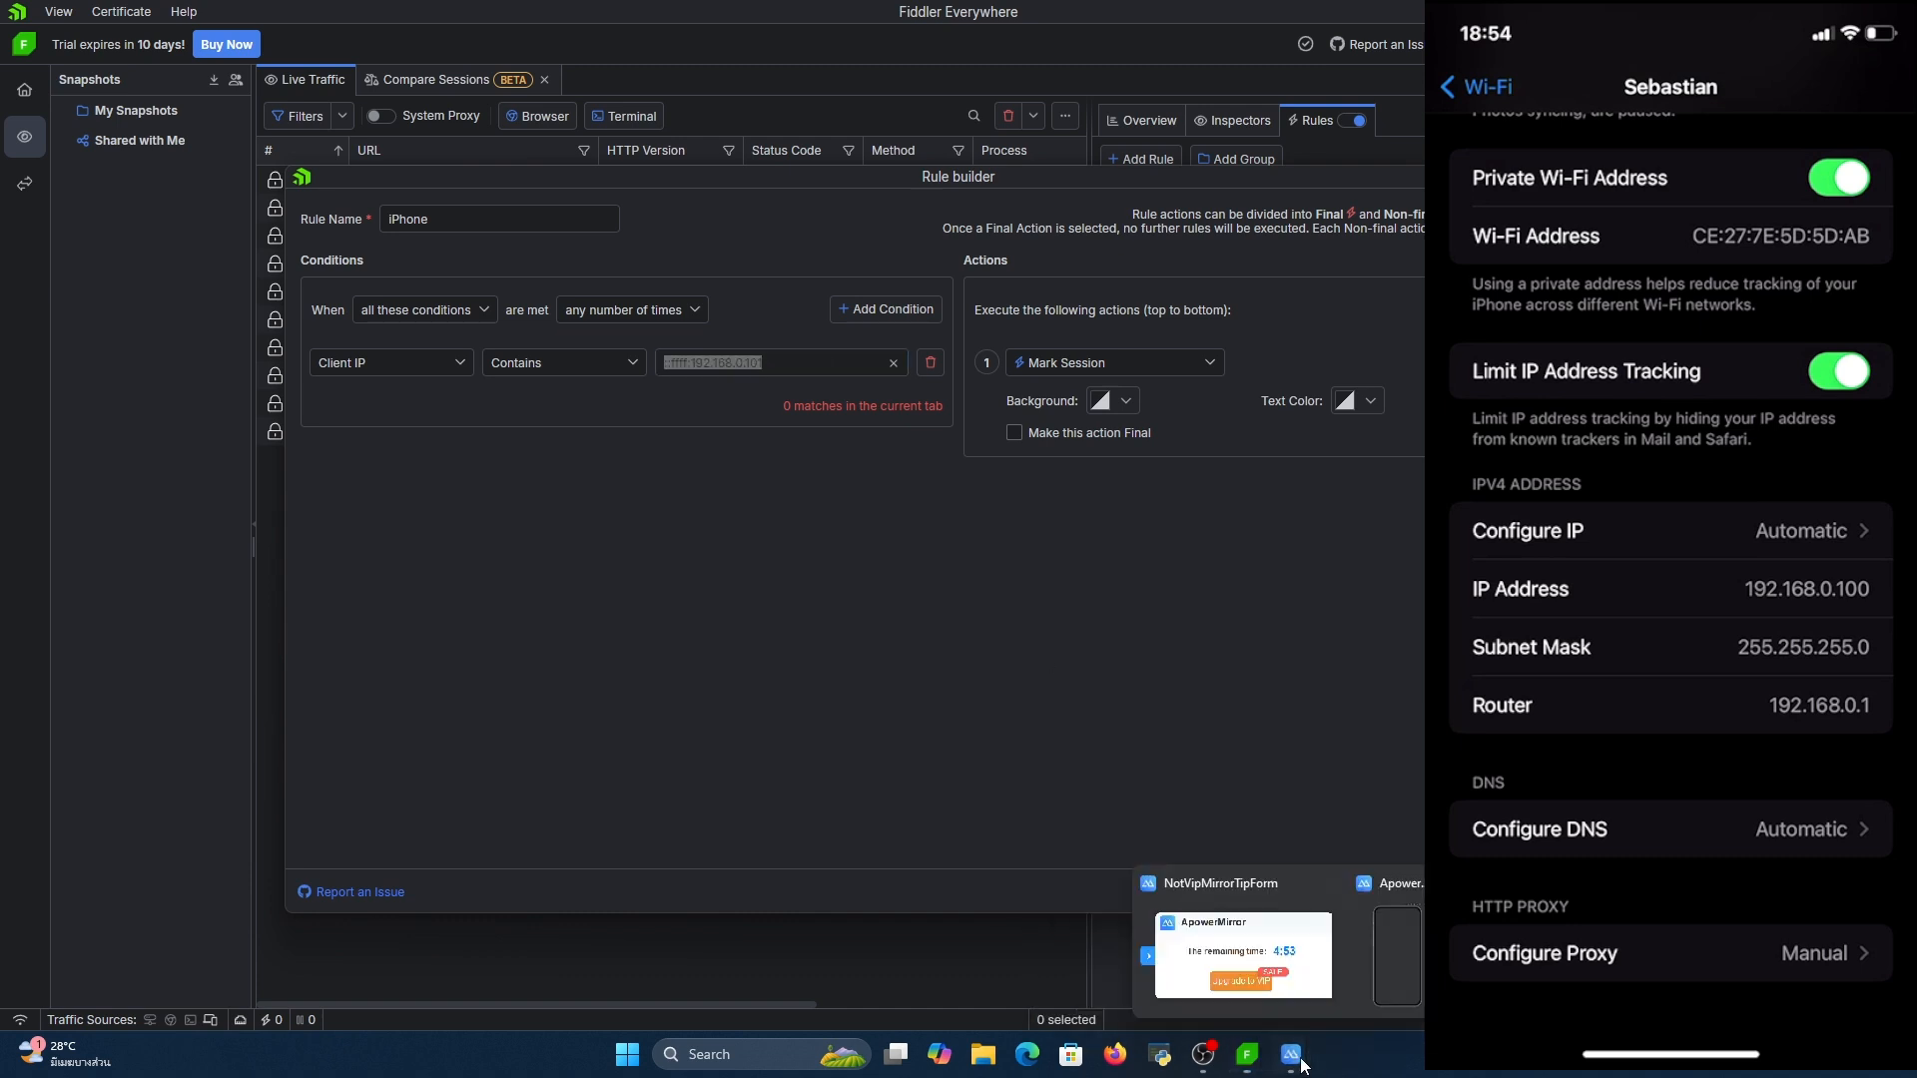
pyautogui.click(1397, 957)
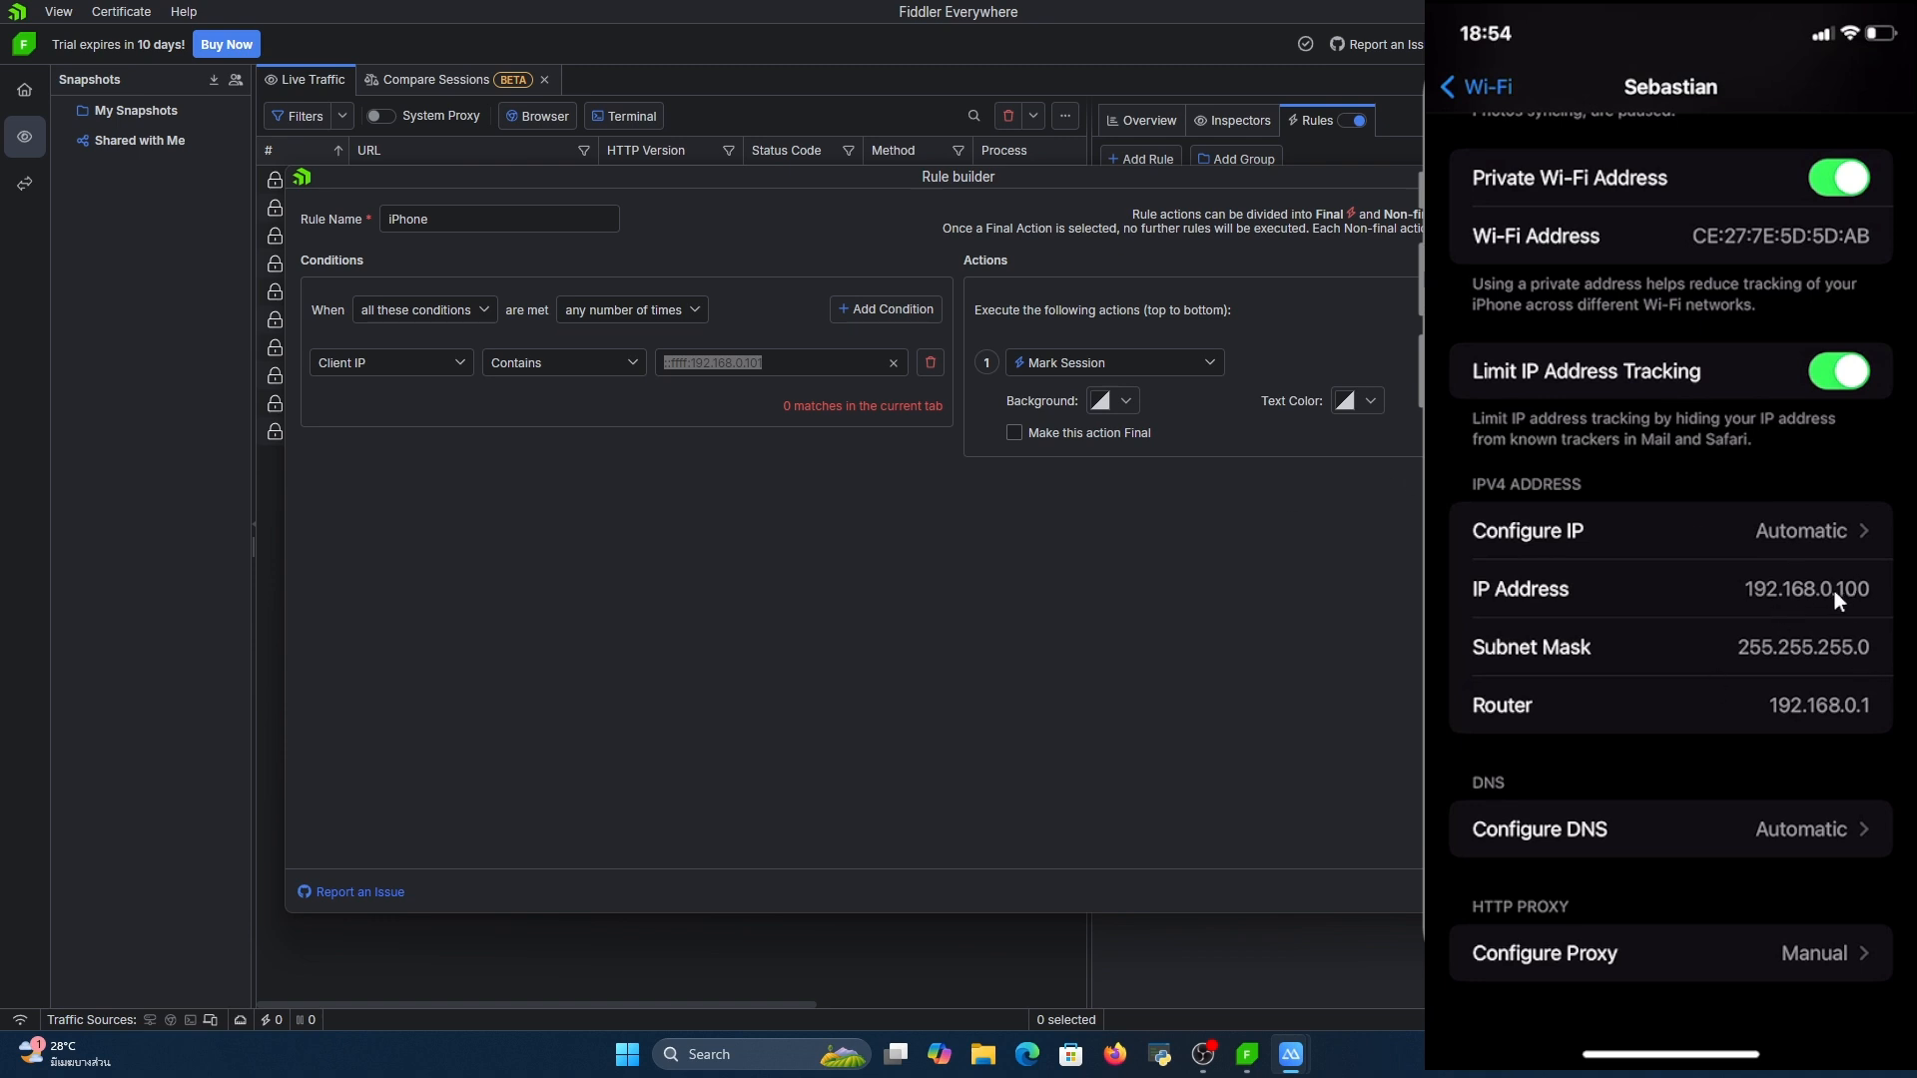
pyautogui.click(814, 389)
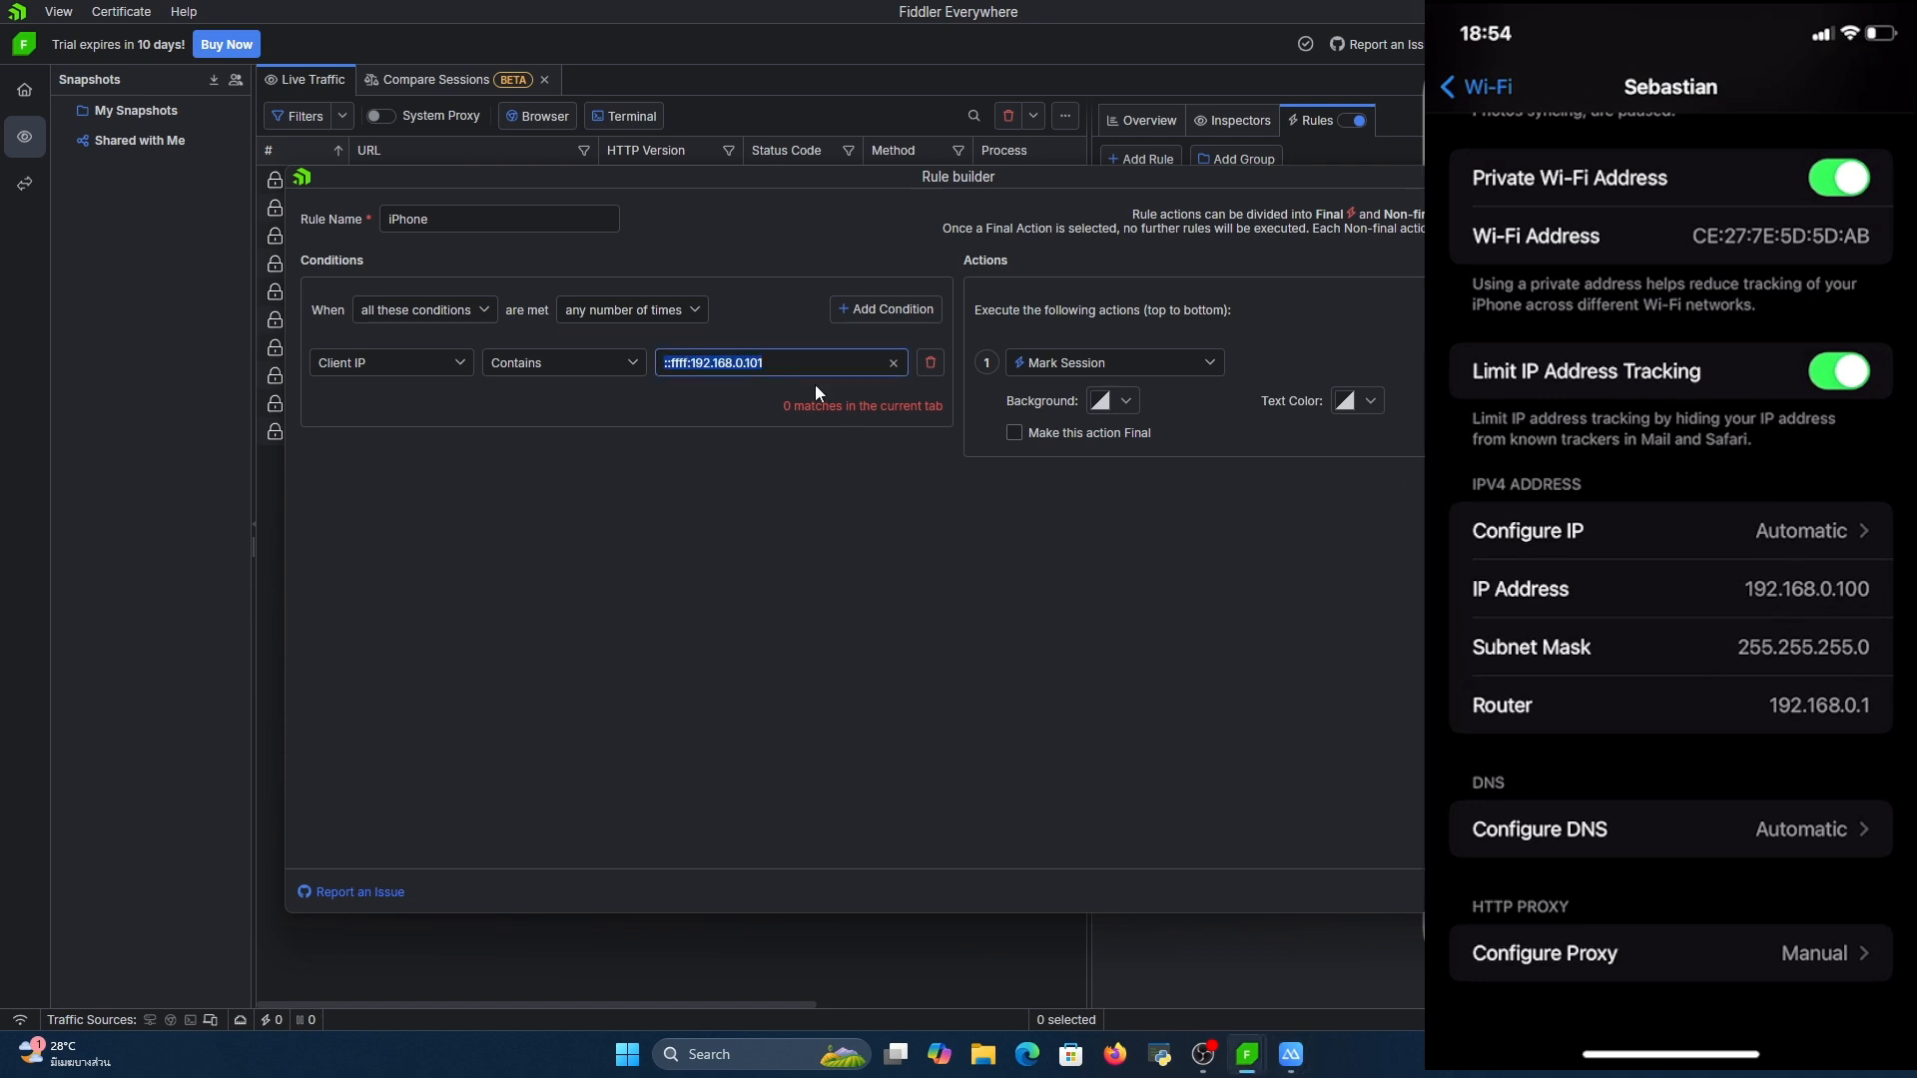
pyautogui.write('192.168.0.10')
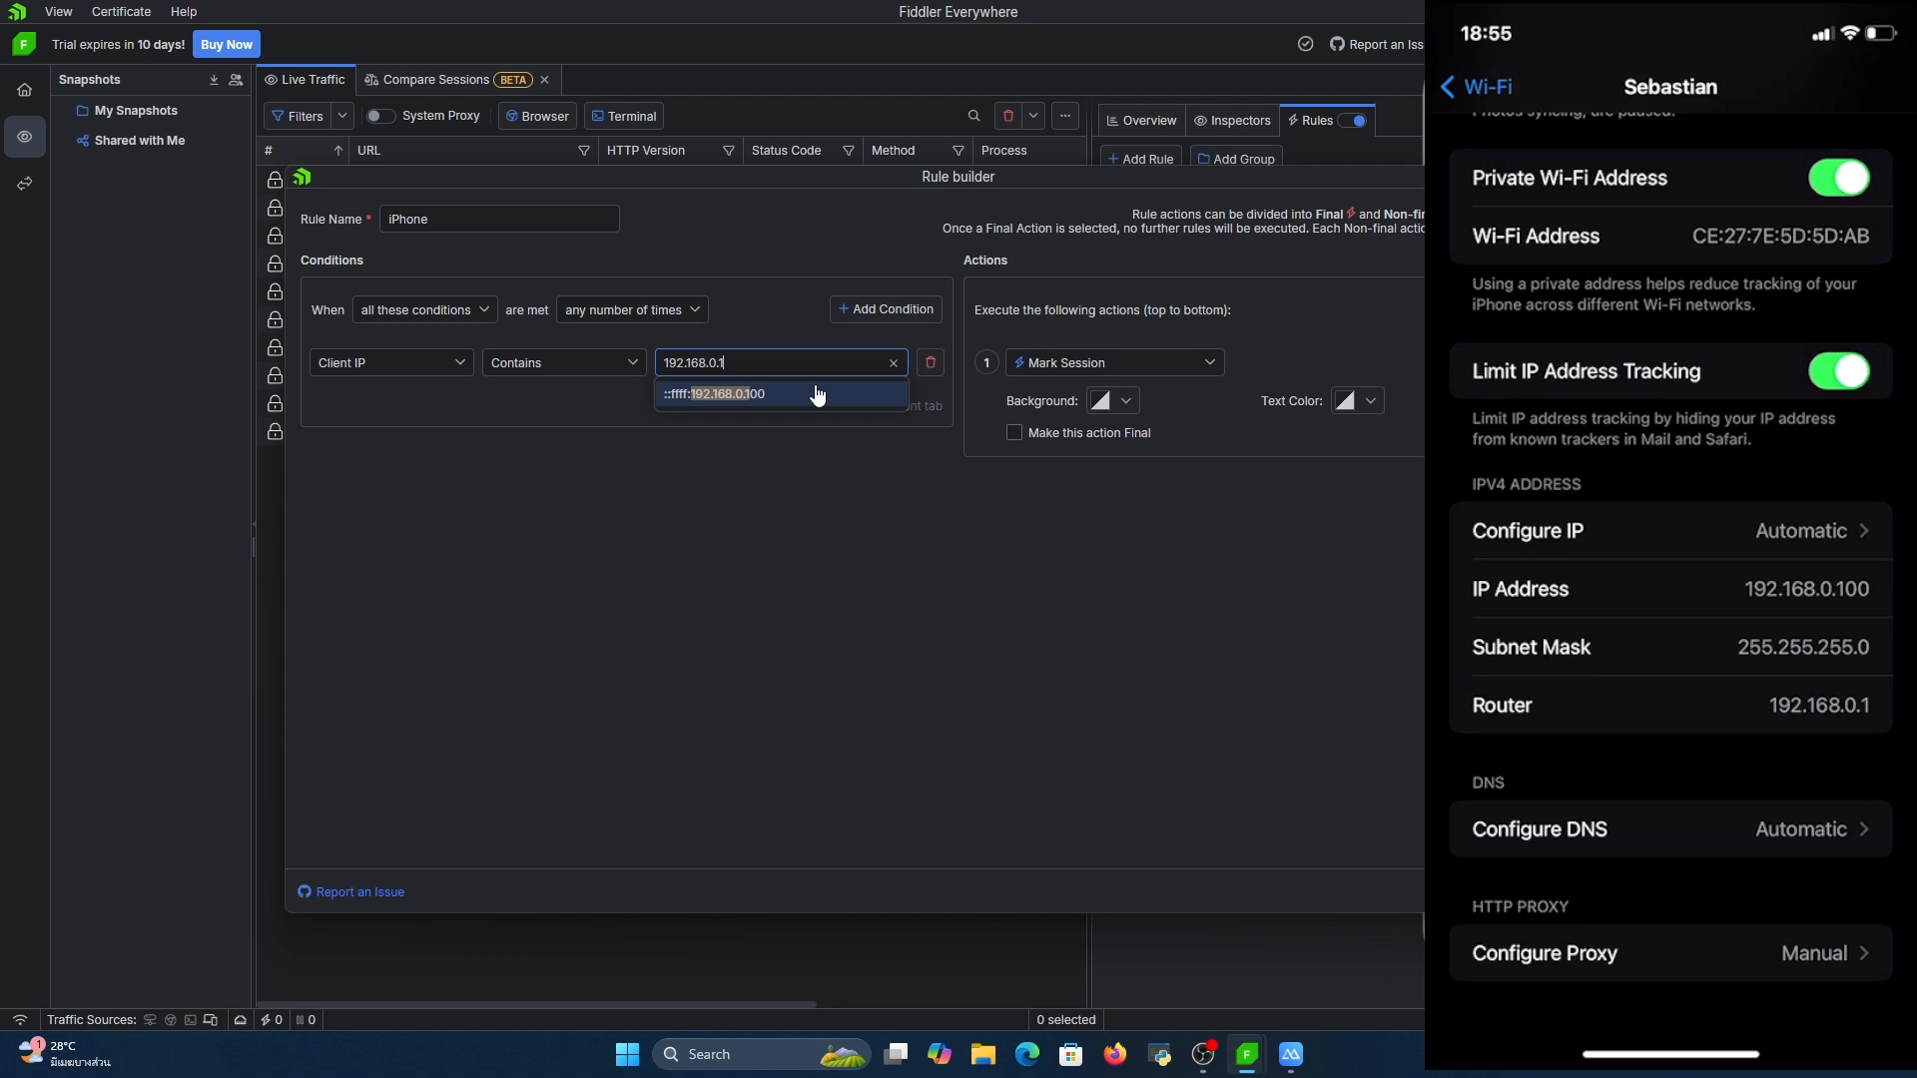
pyautogui.click(866, 397)
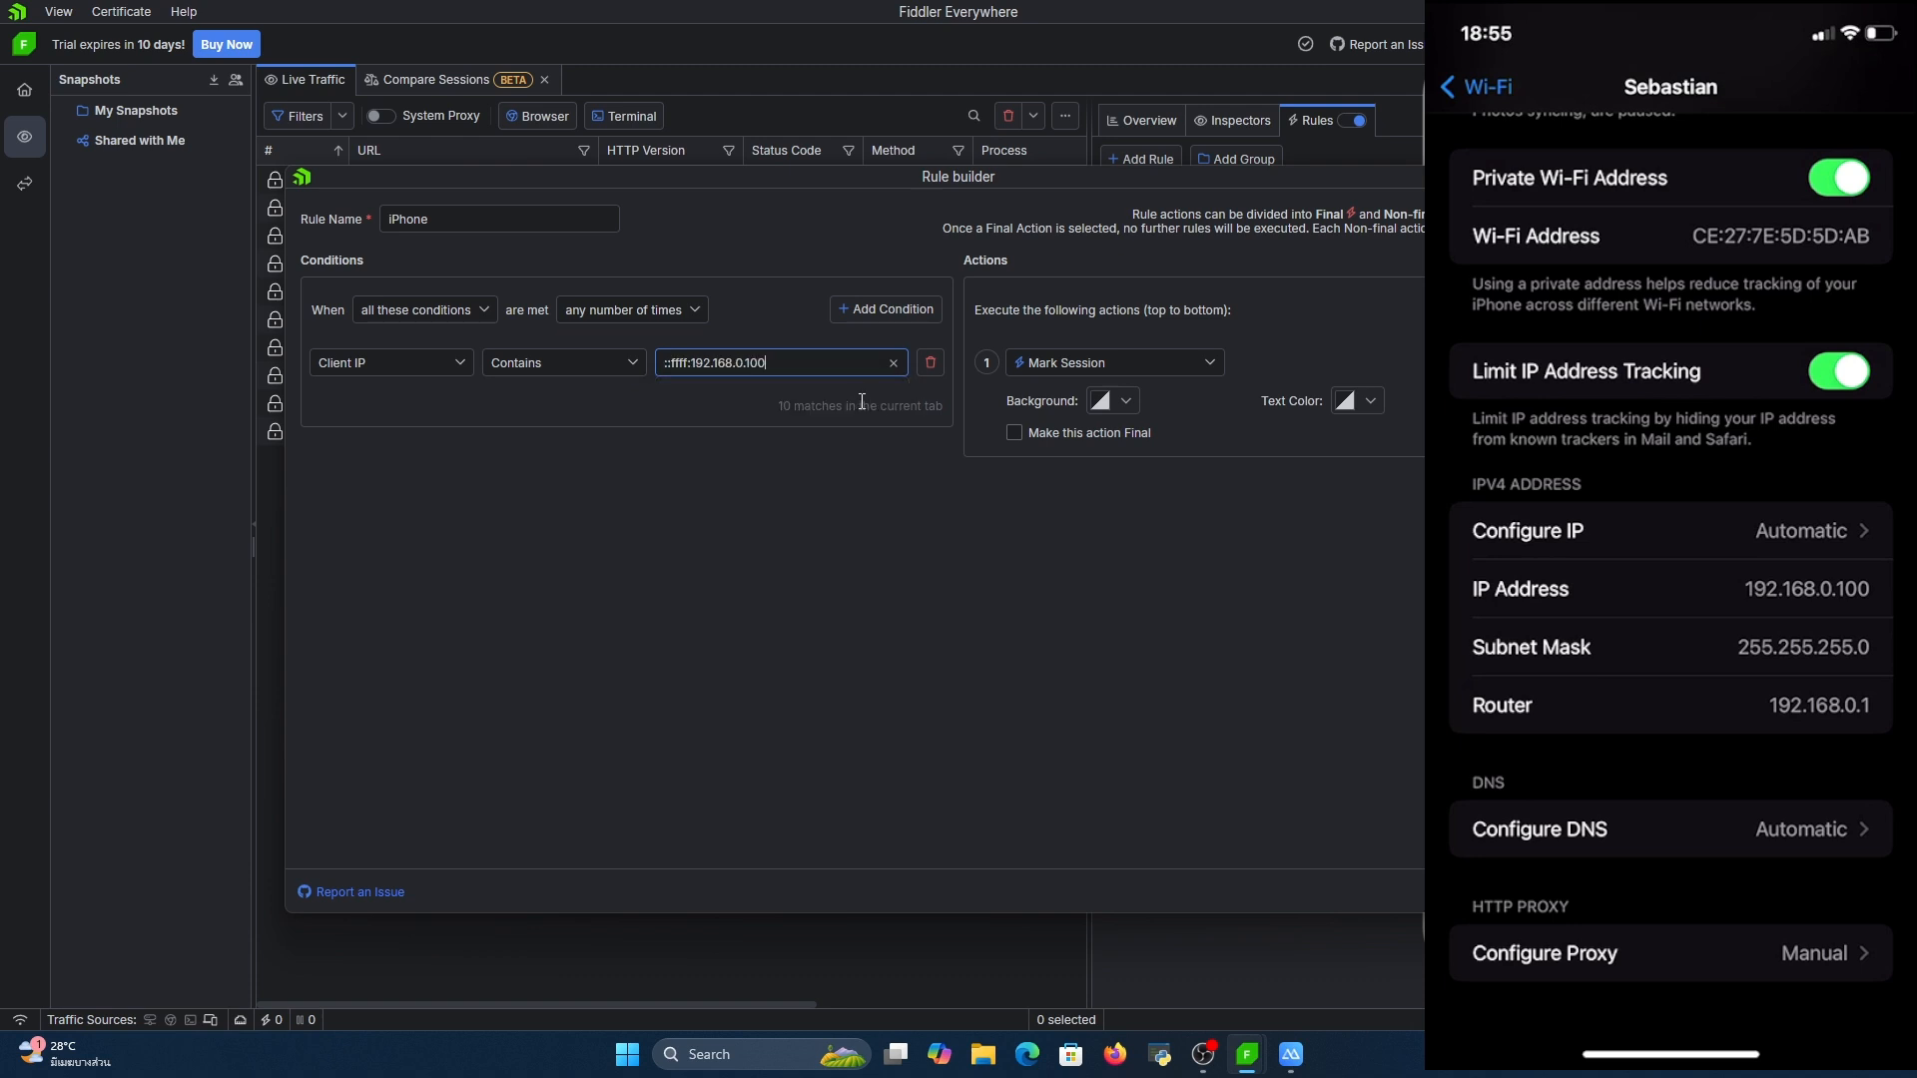
pyautogui.click(1595, 891)
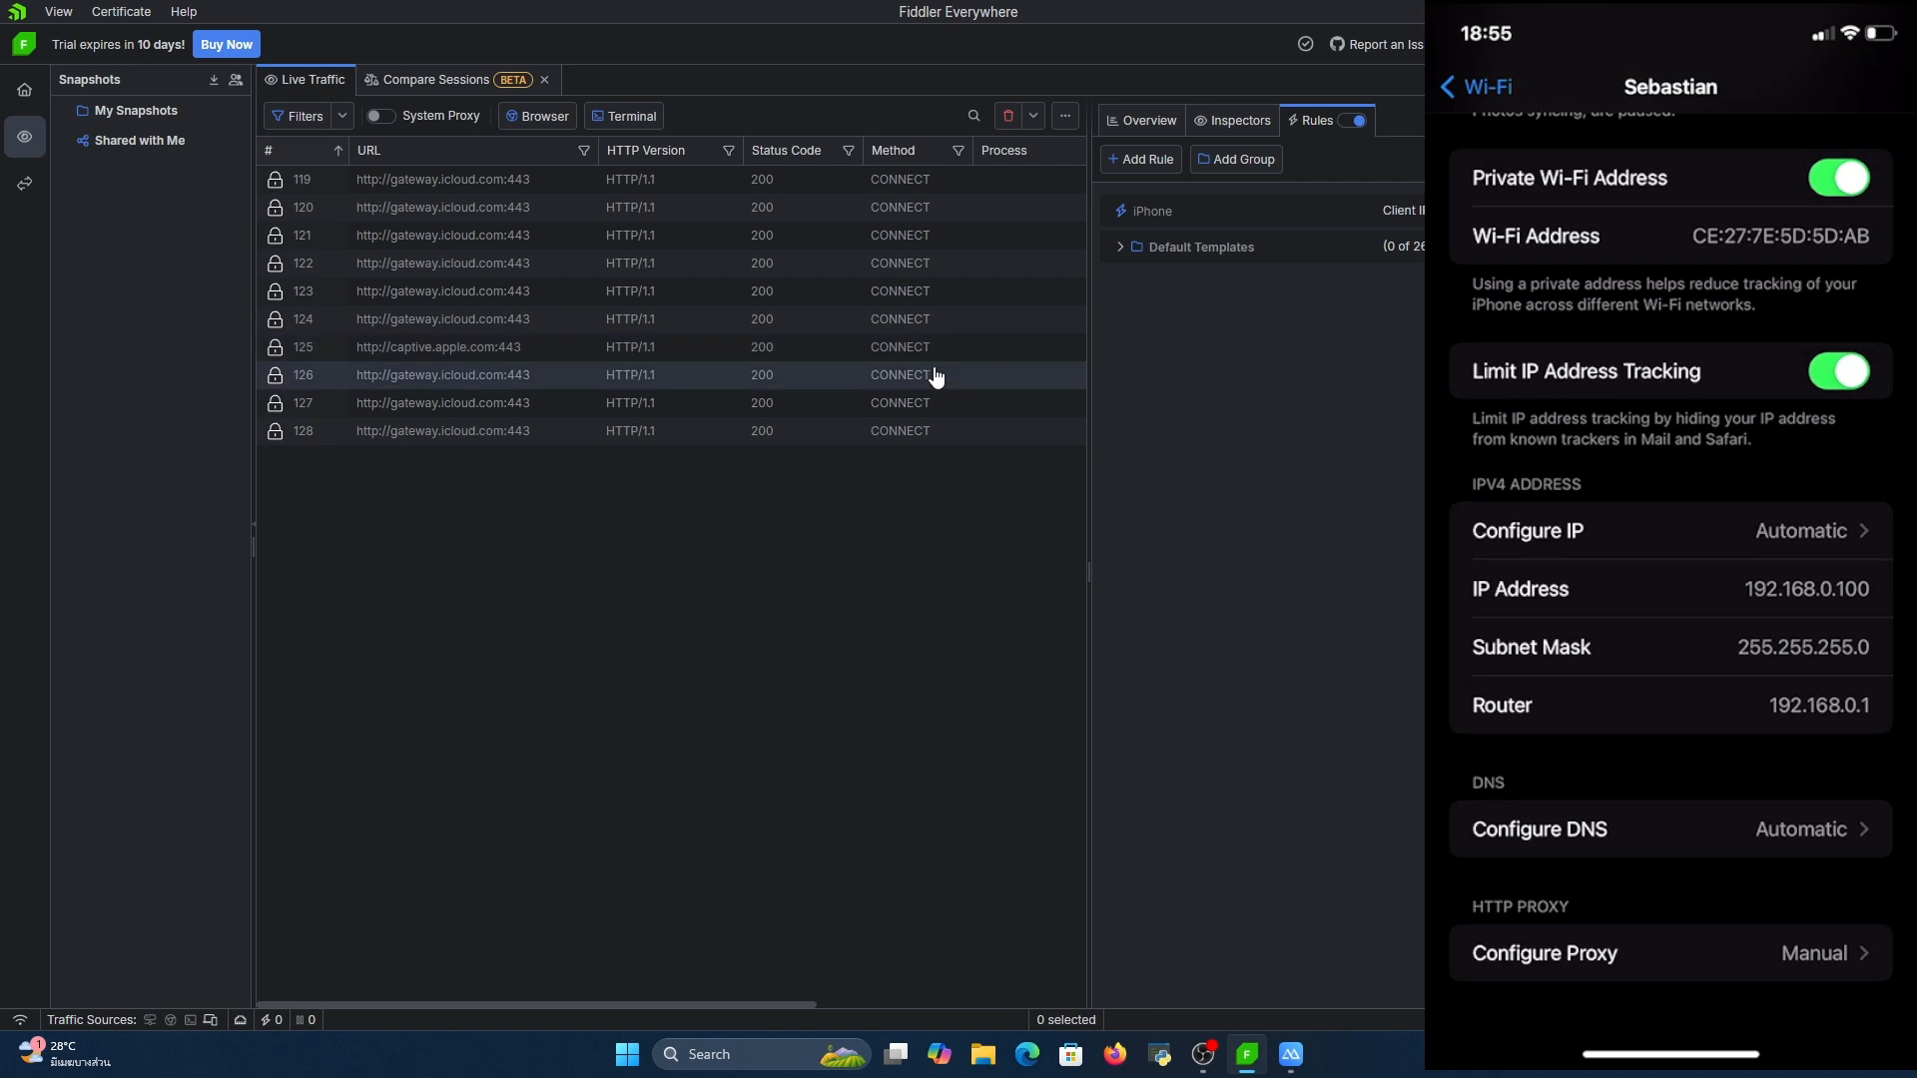
# Examine the timings, request and raw response of session 119, and the response headers of session 127
pyautogui.click(664, 181)
pyautogui.click(1166, 120)
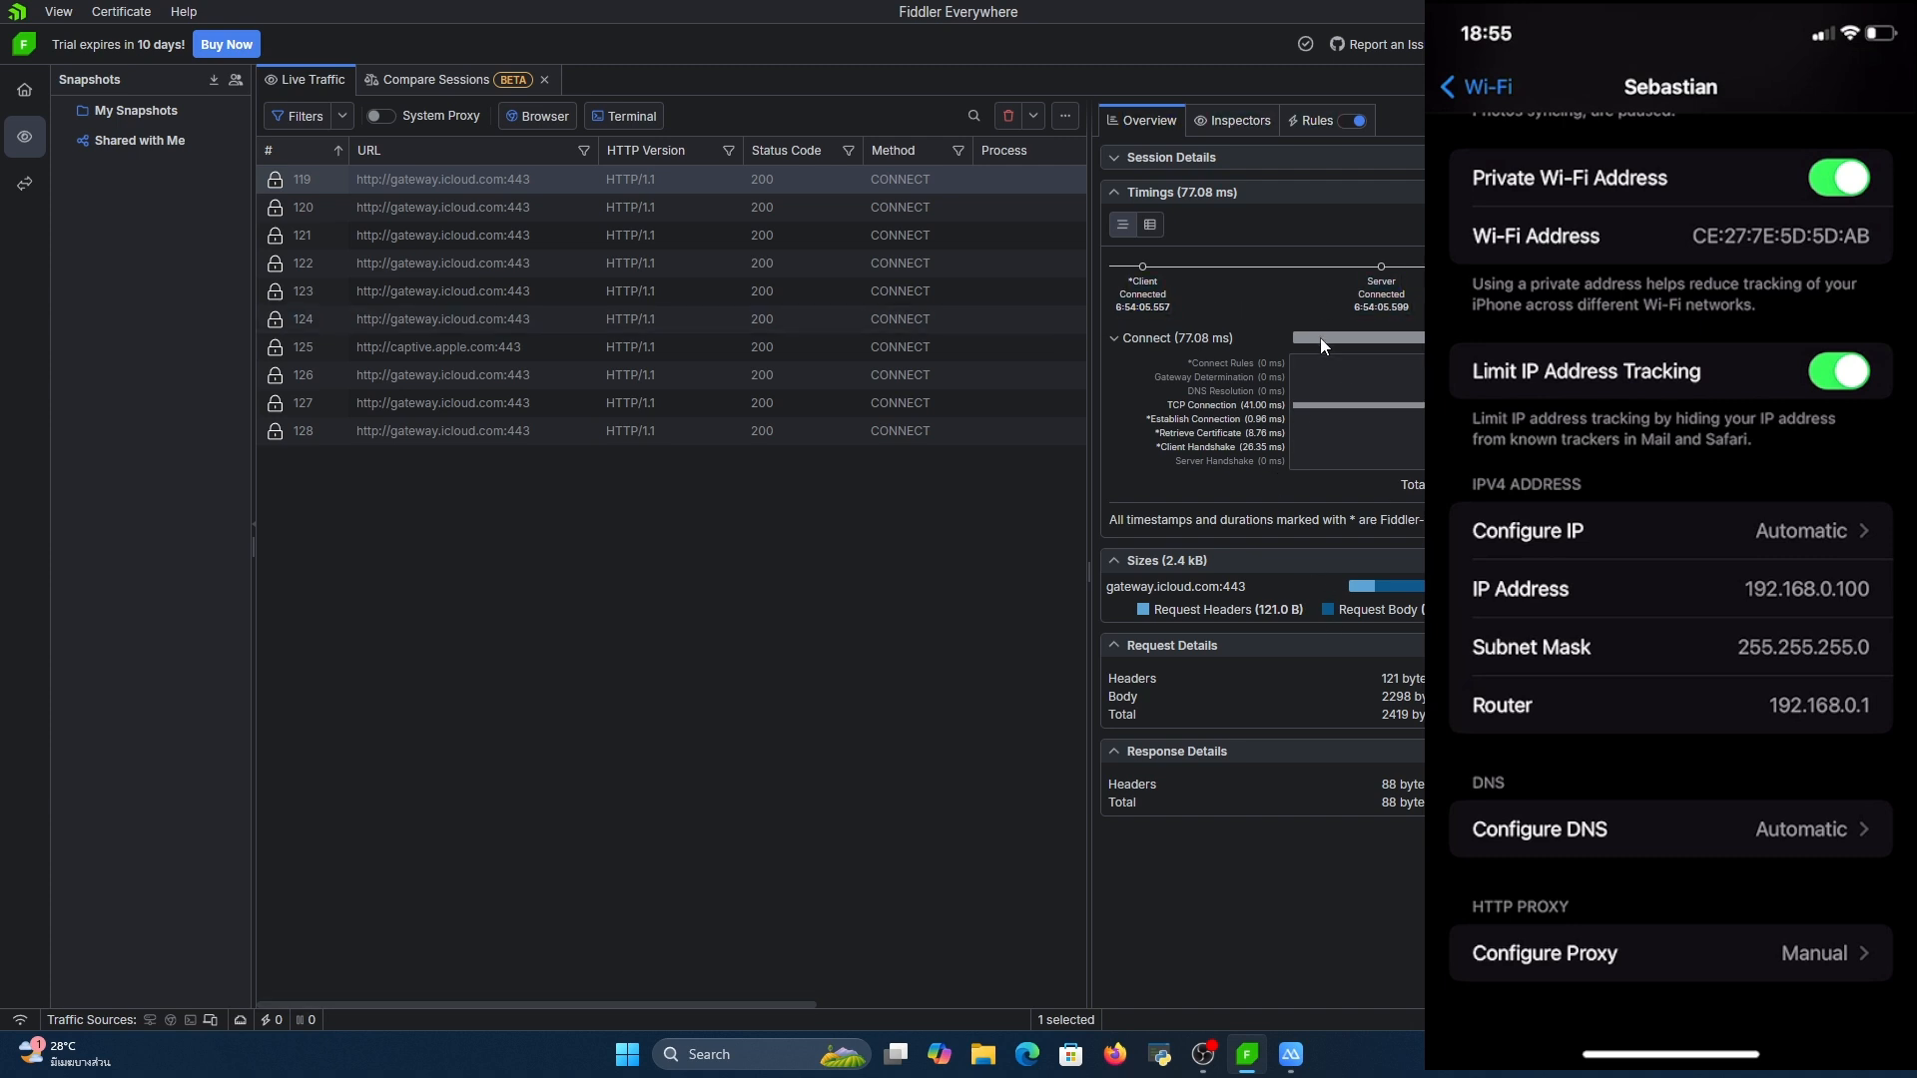
pyautogui.click(1230, 122)
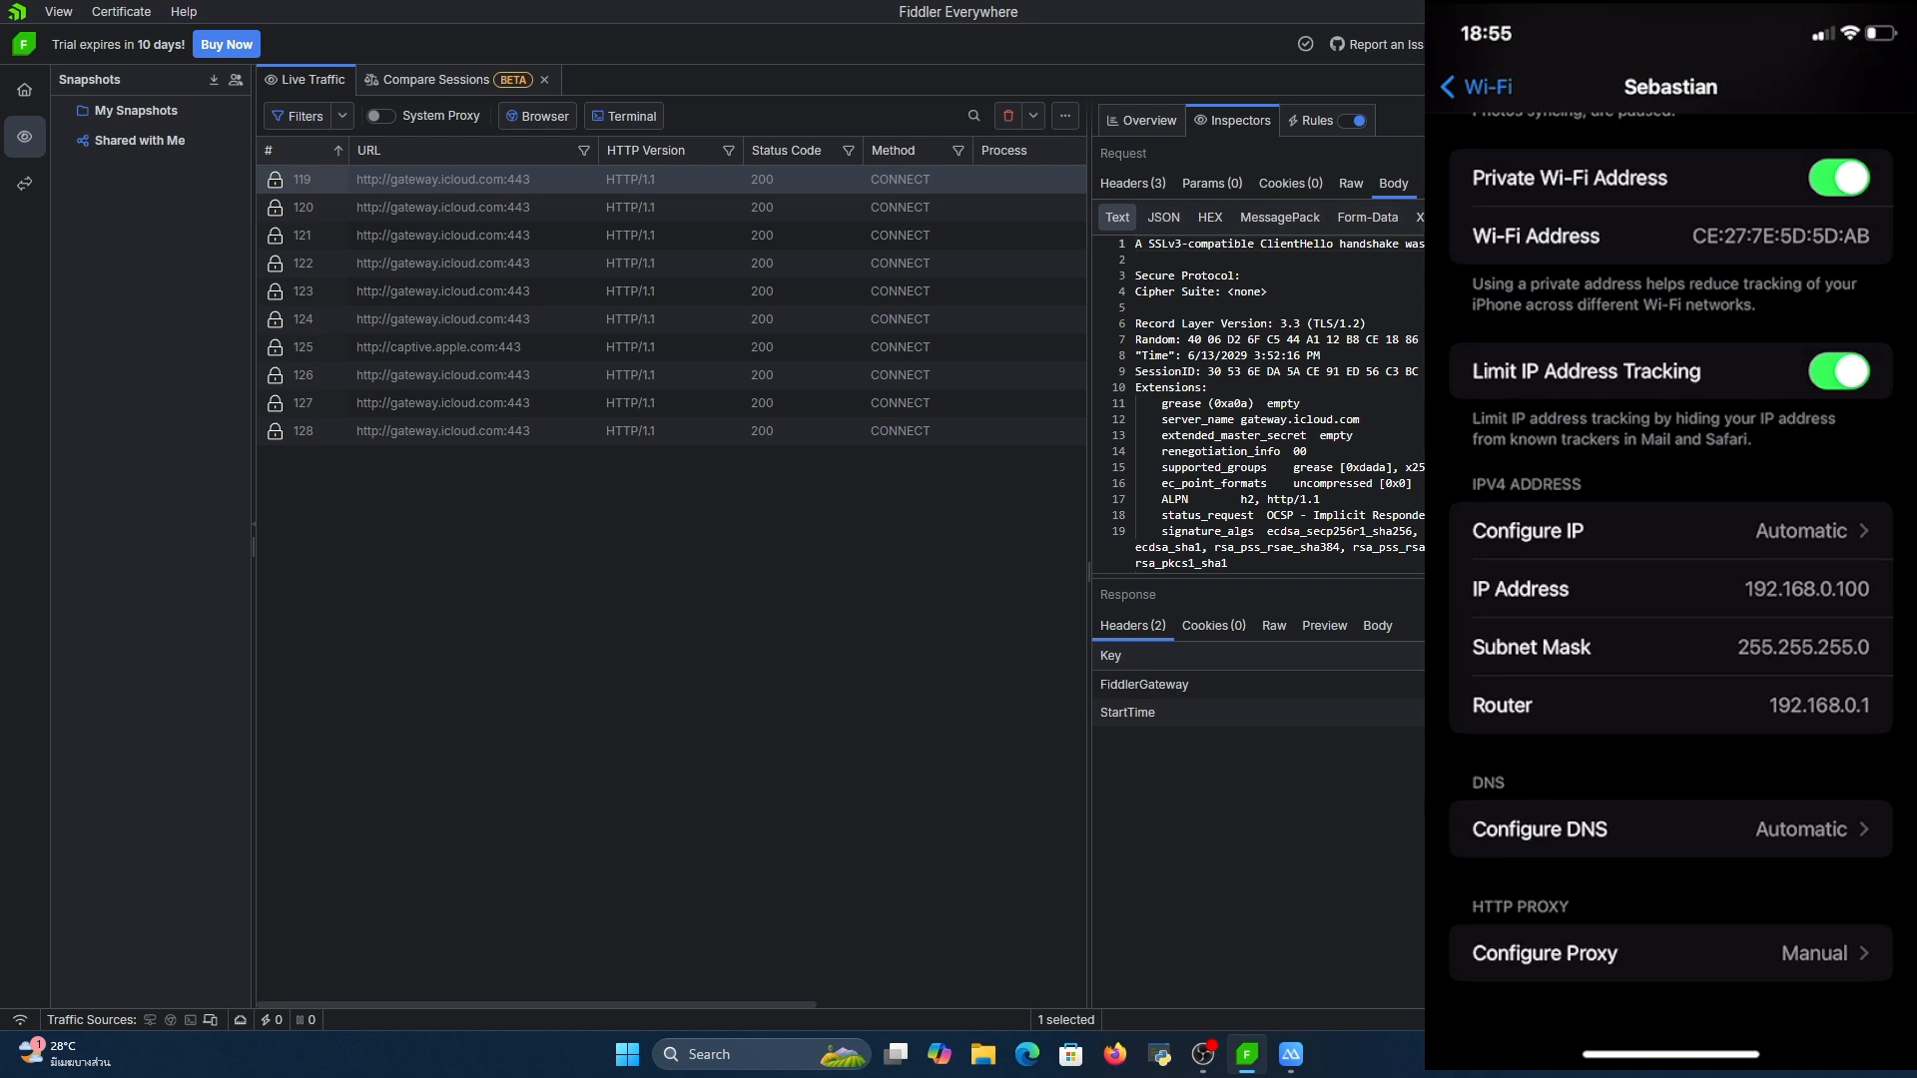
pyautogui.click(1274, 626)
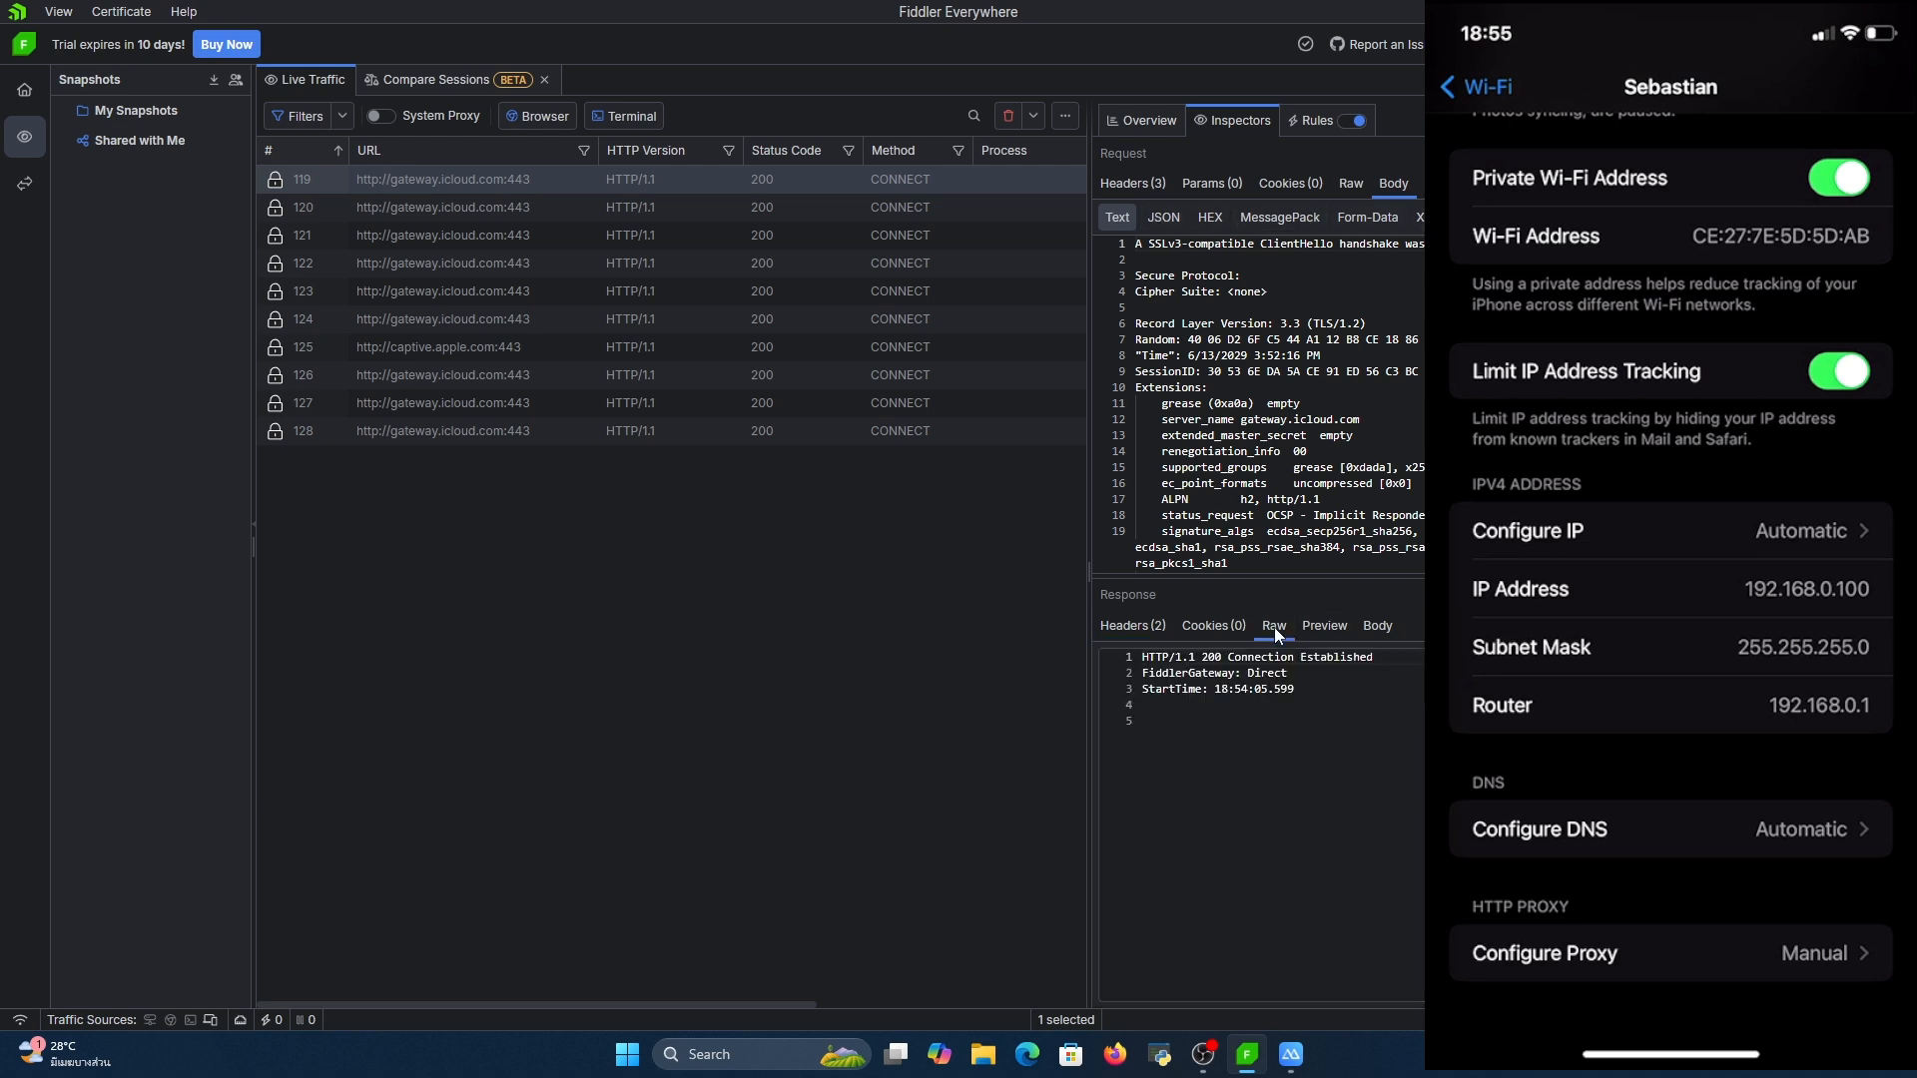
pyautogui.click(679, 403)
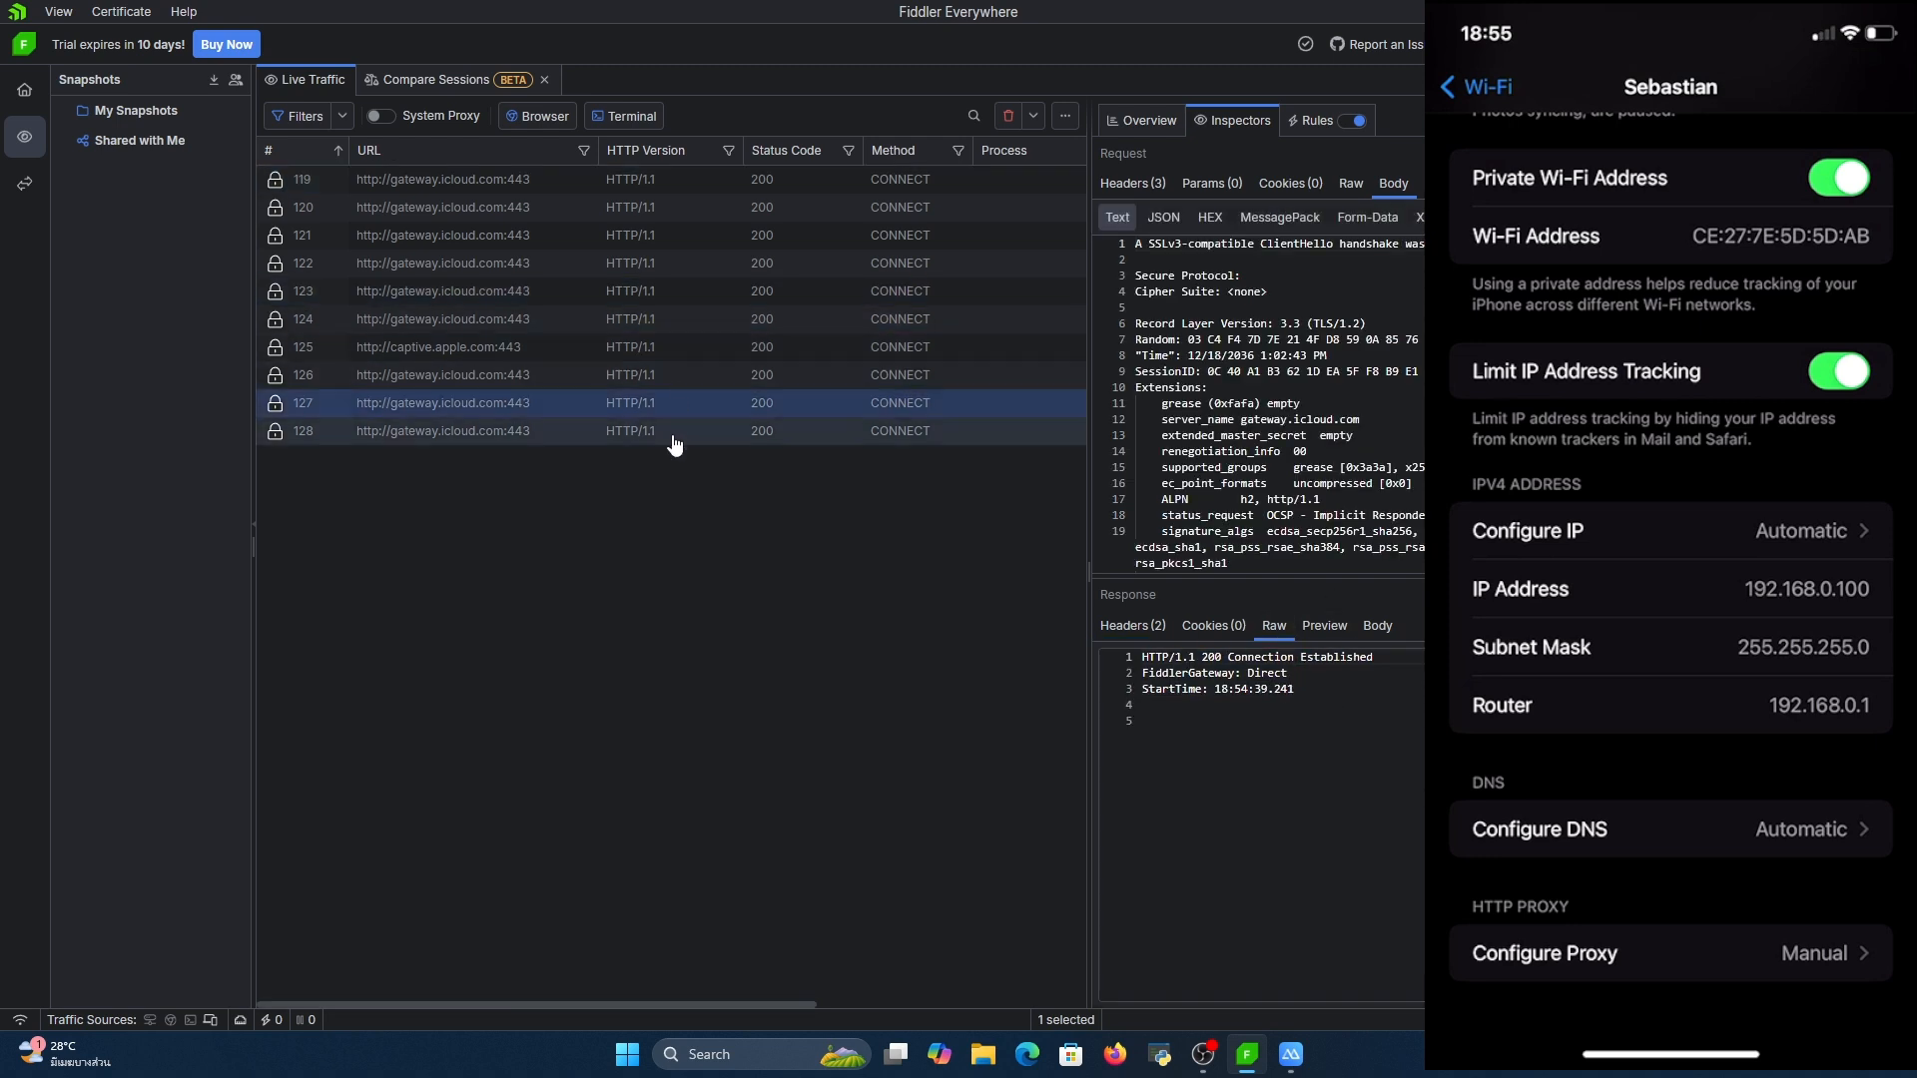
pyautogui.click(1146, 626)
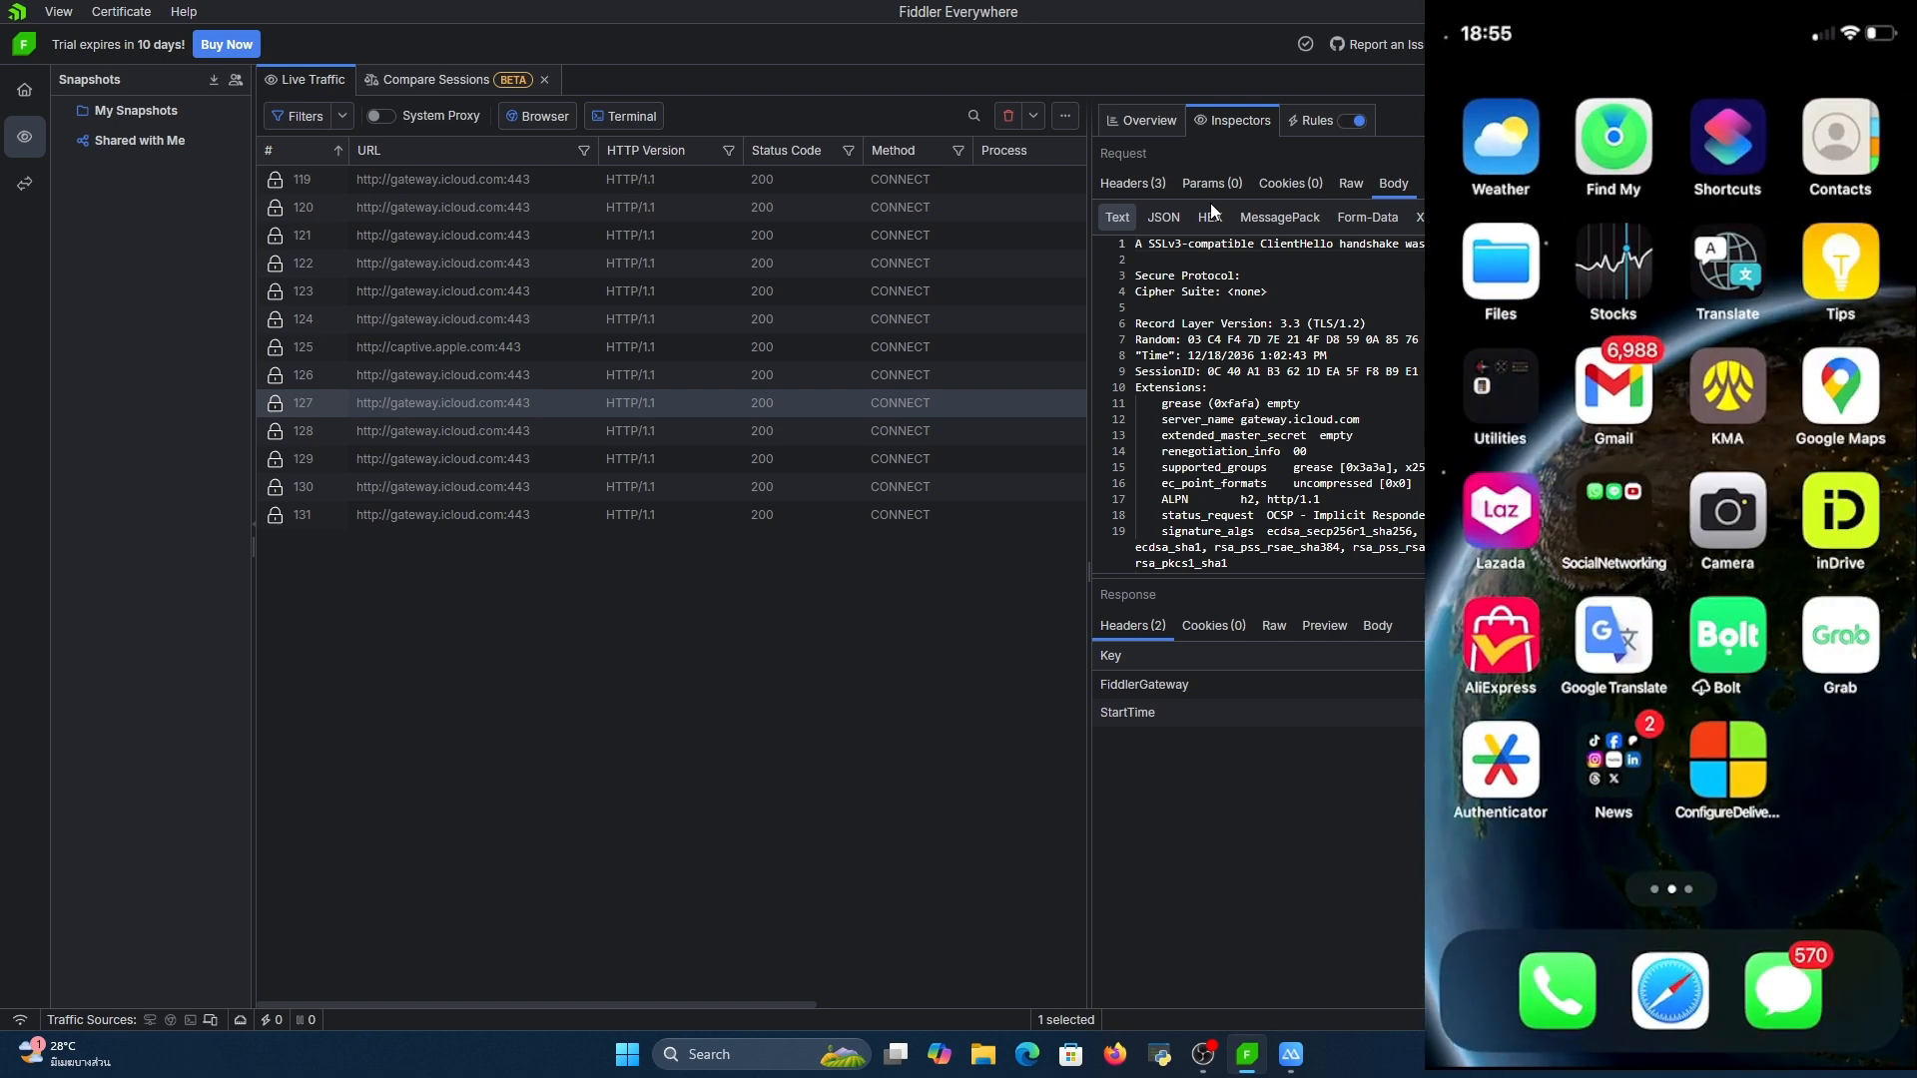
# Load google.com in Safari on the mirrored iPhone and return to Fiddler Everywhere
pyautogui.moveTo(1291, 1054)
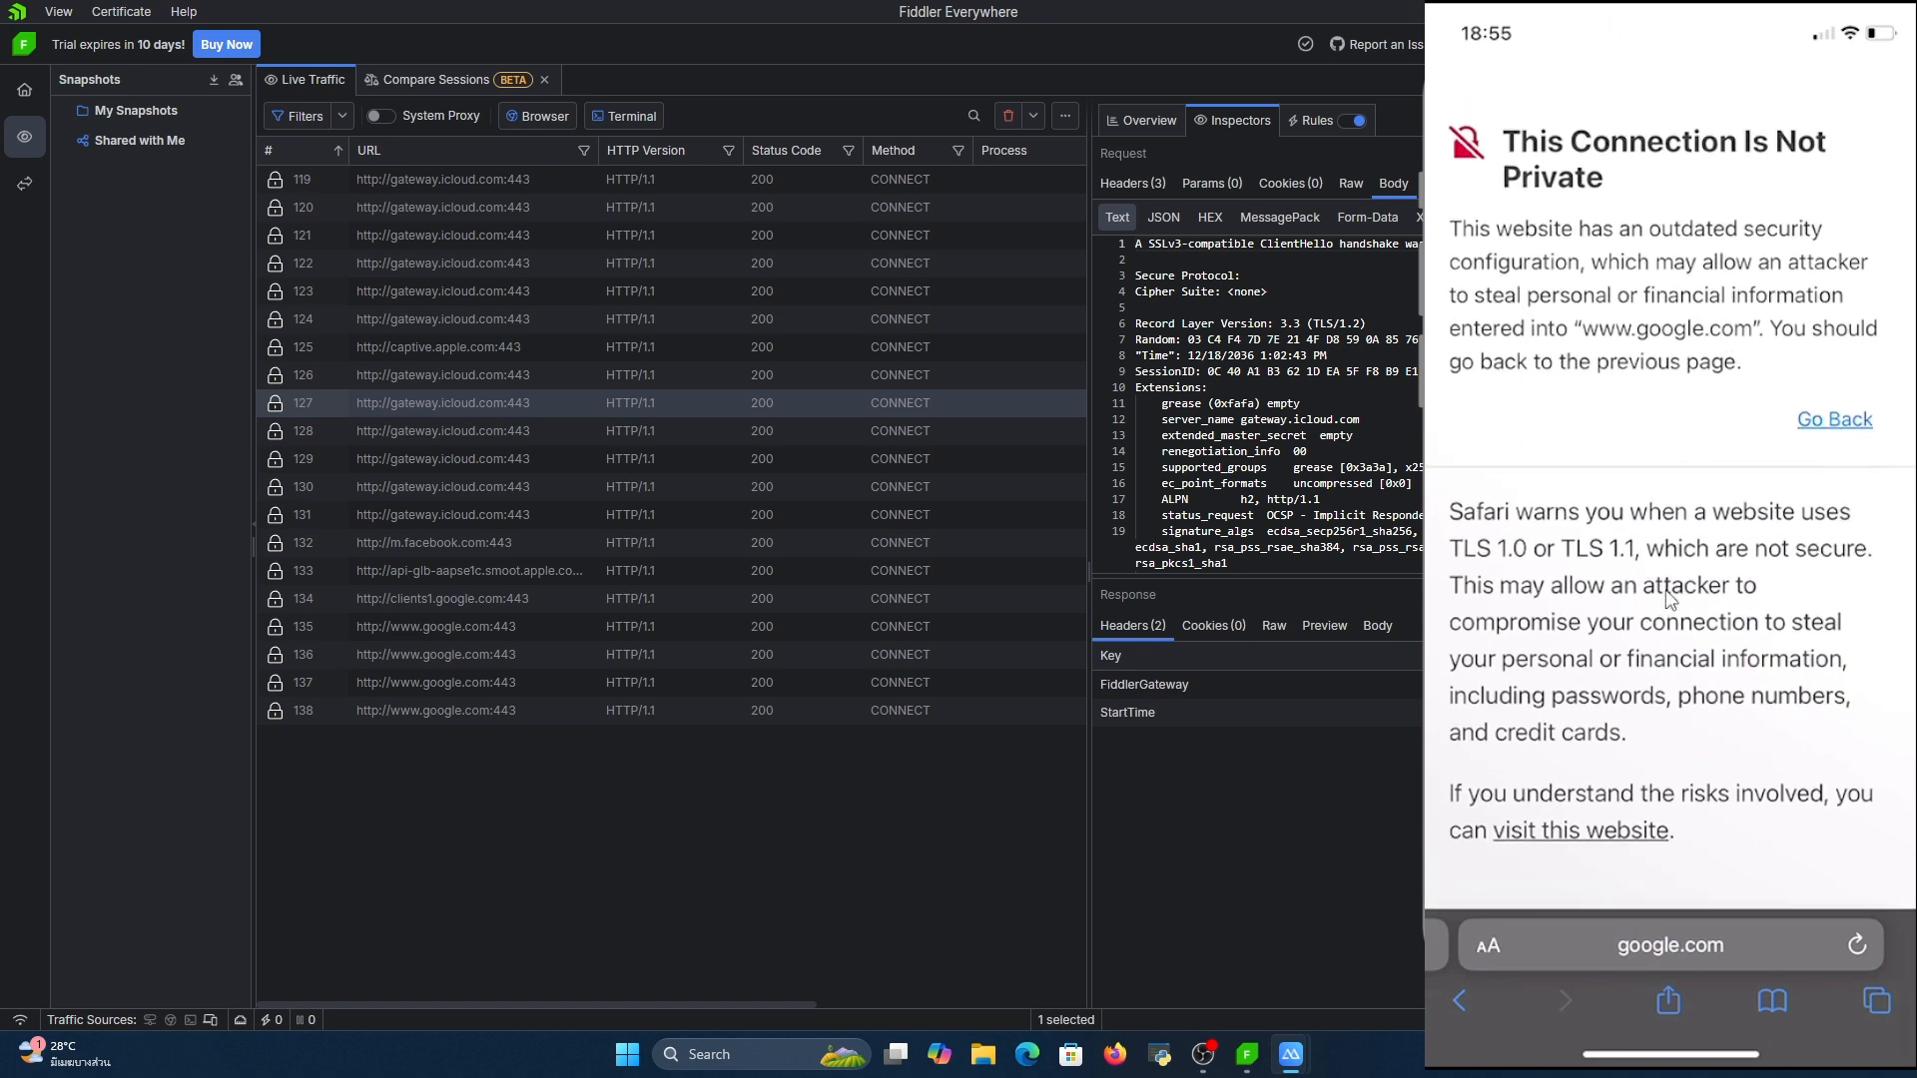
pyautogui.click(1232, 436)
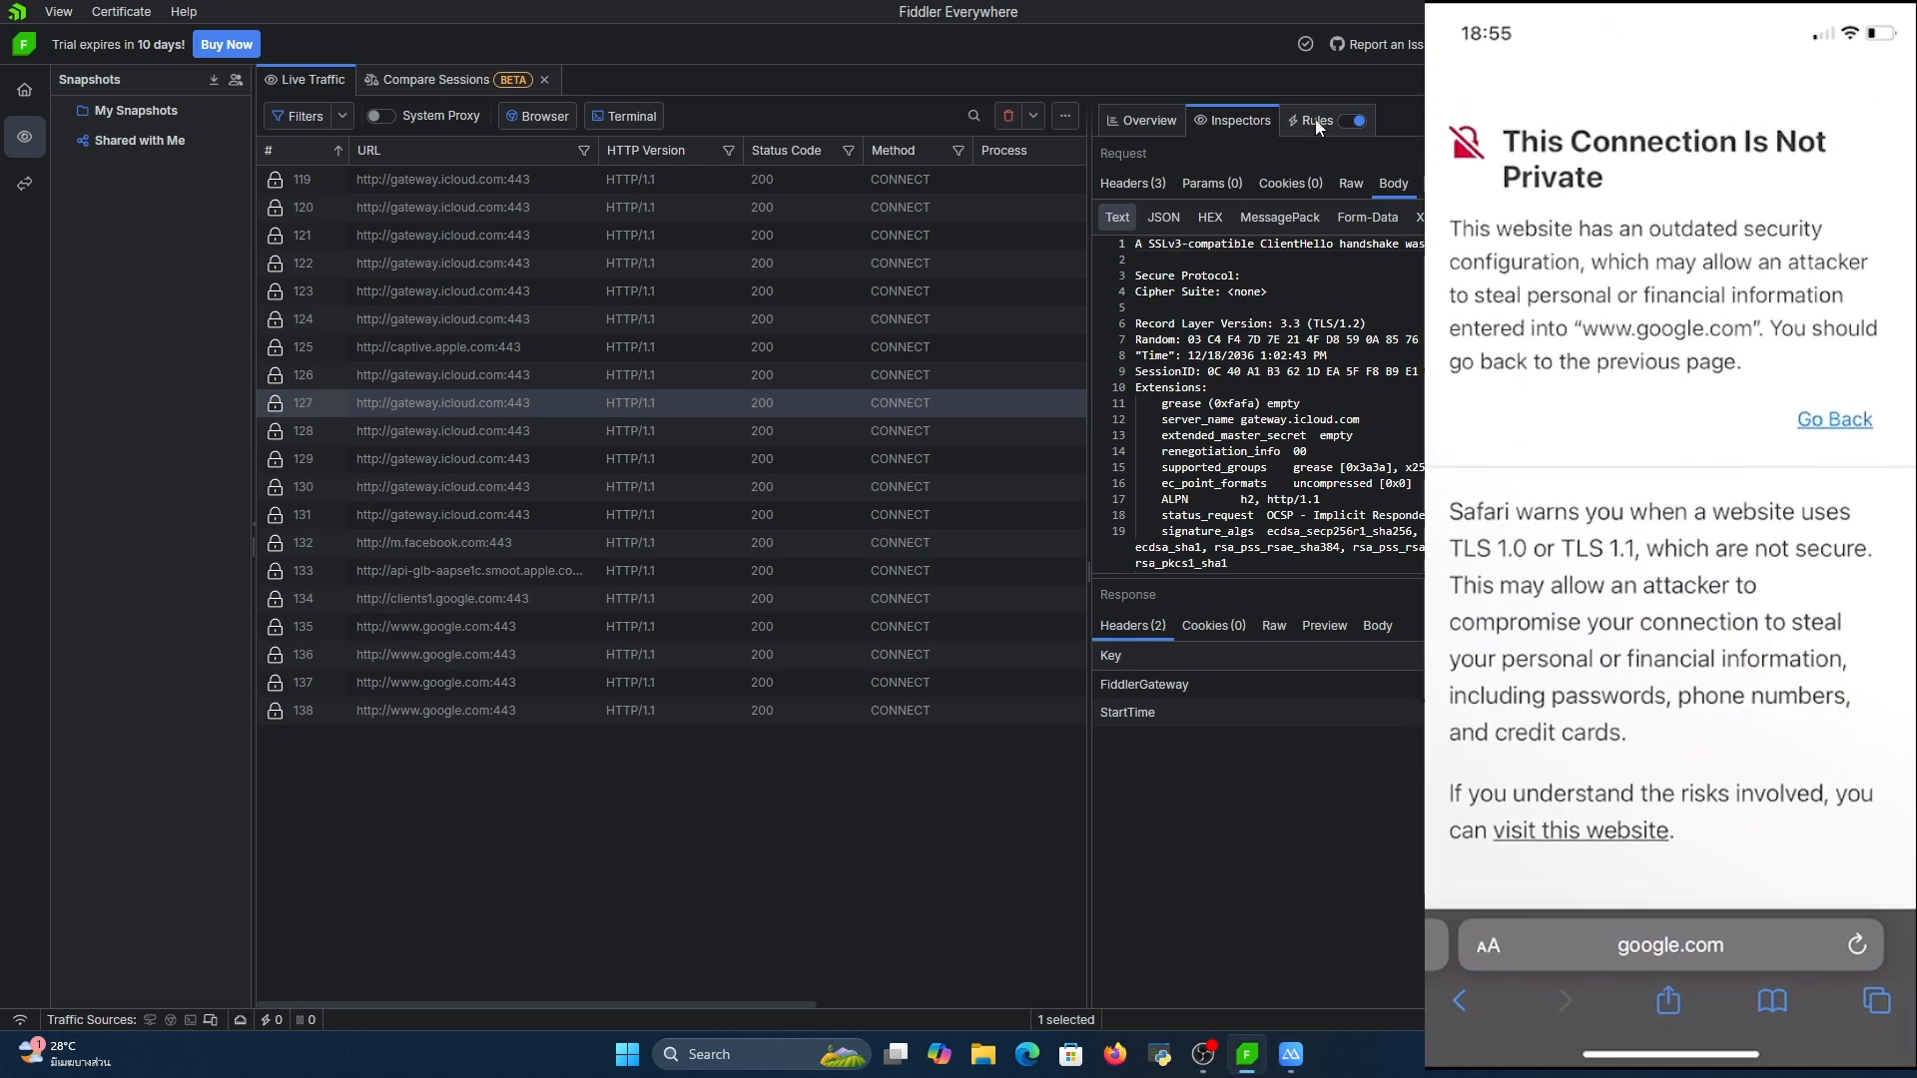
# Add *google.com to the list of URLs that bypass Fiddler in the connection settings, save, and close the settings
pyautogui.hotkey('ctrl', ',')
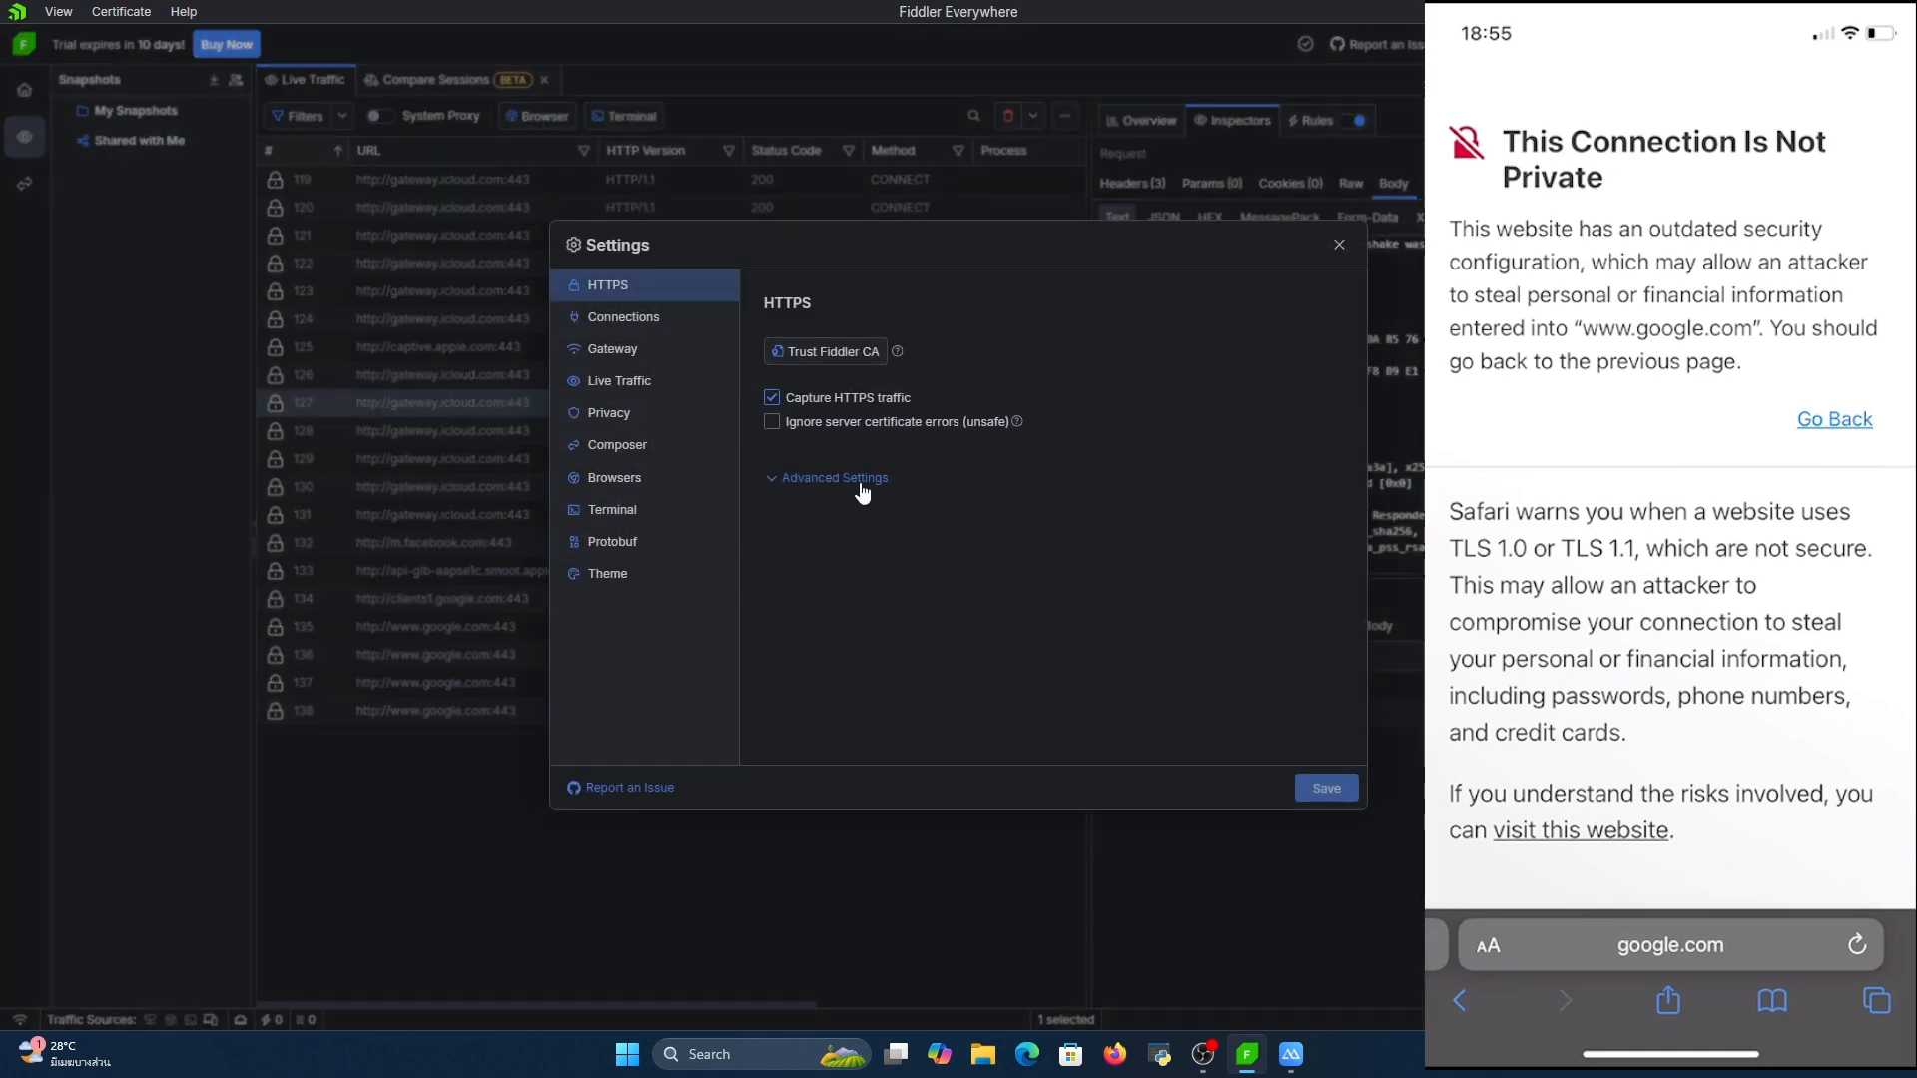
pyautogui.click(673, 346)
pyautogui.click(690, 329)
pyautogui.click(1284, 571)
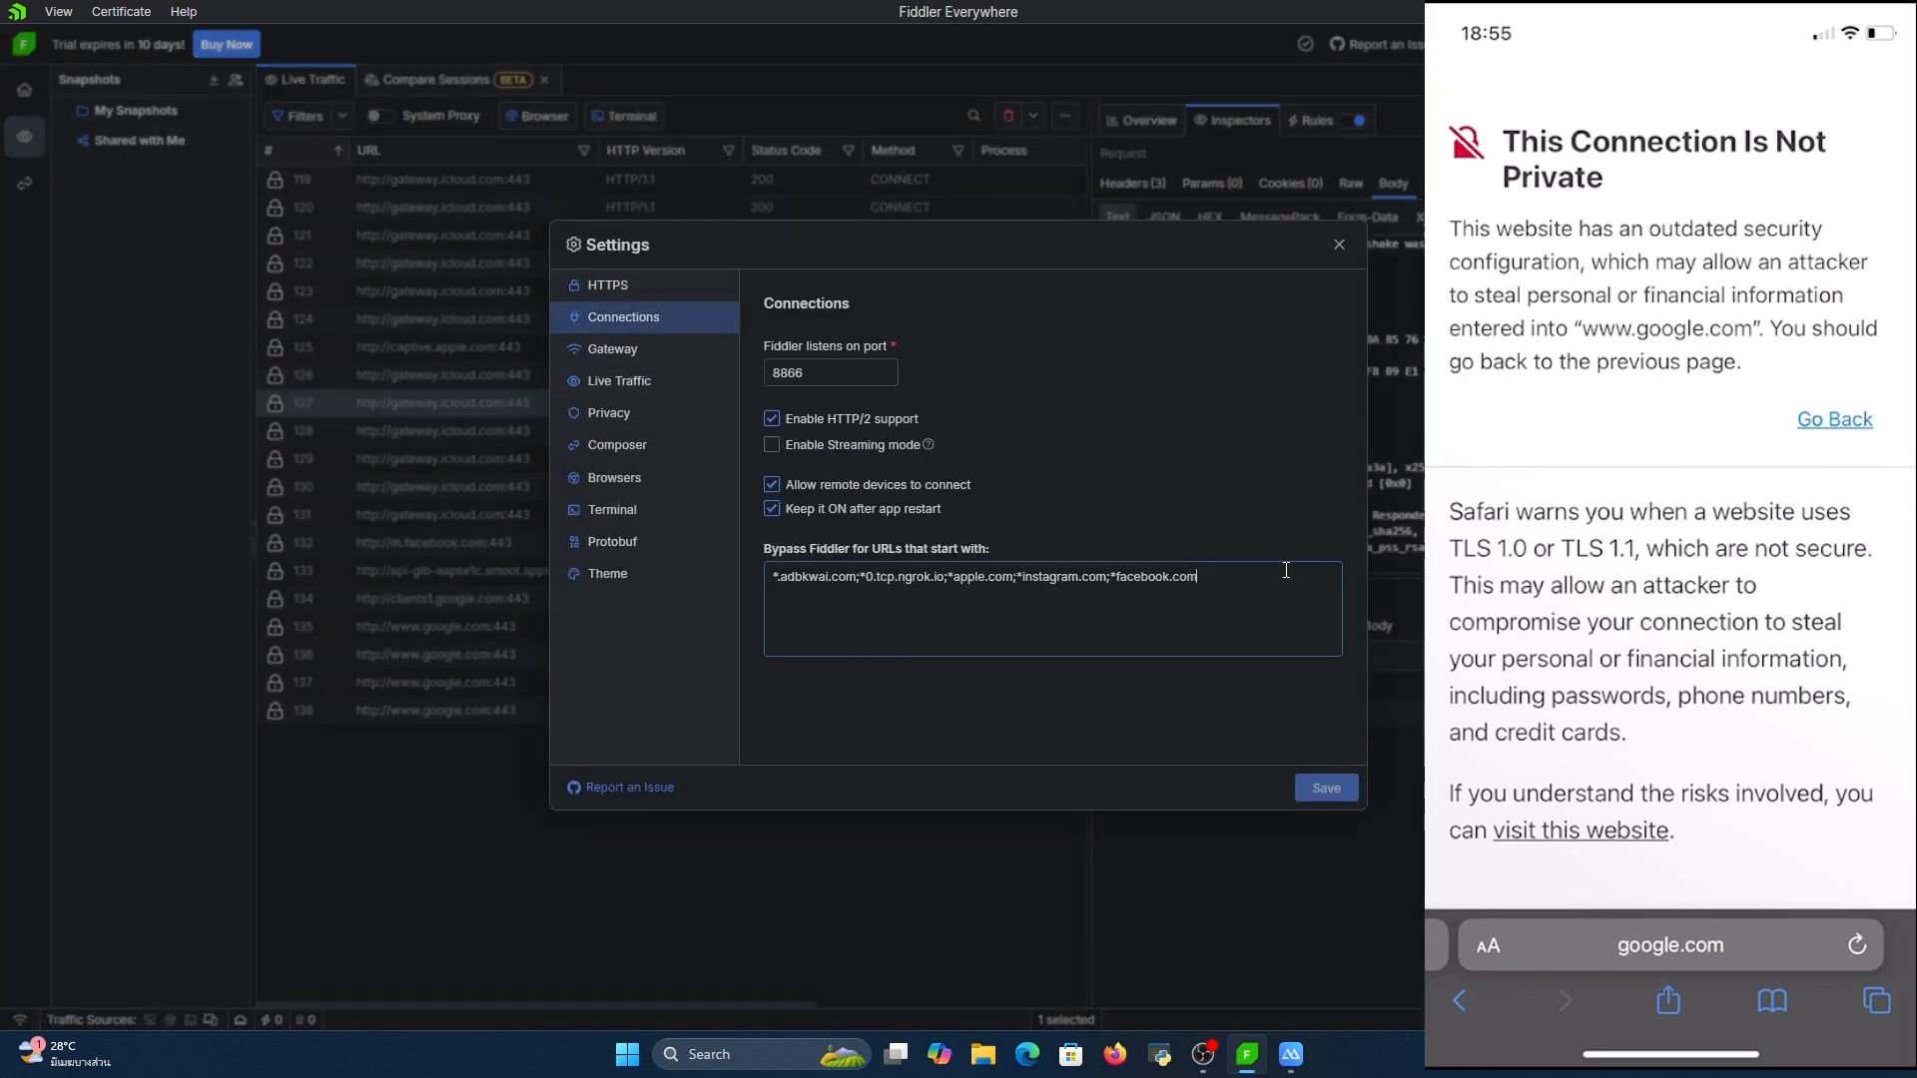
pyautogui.write(';')
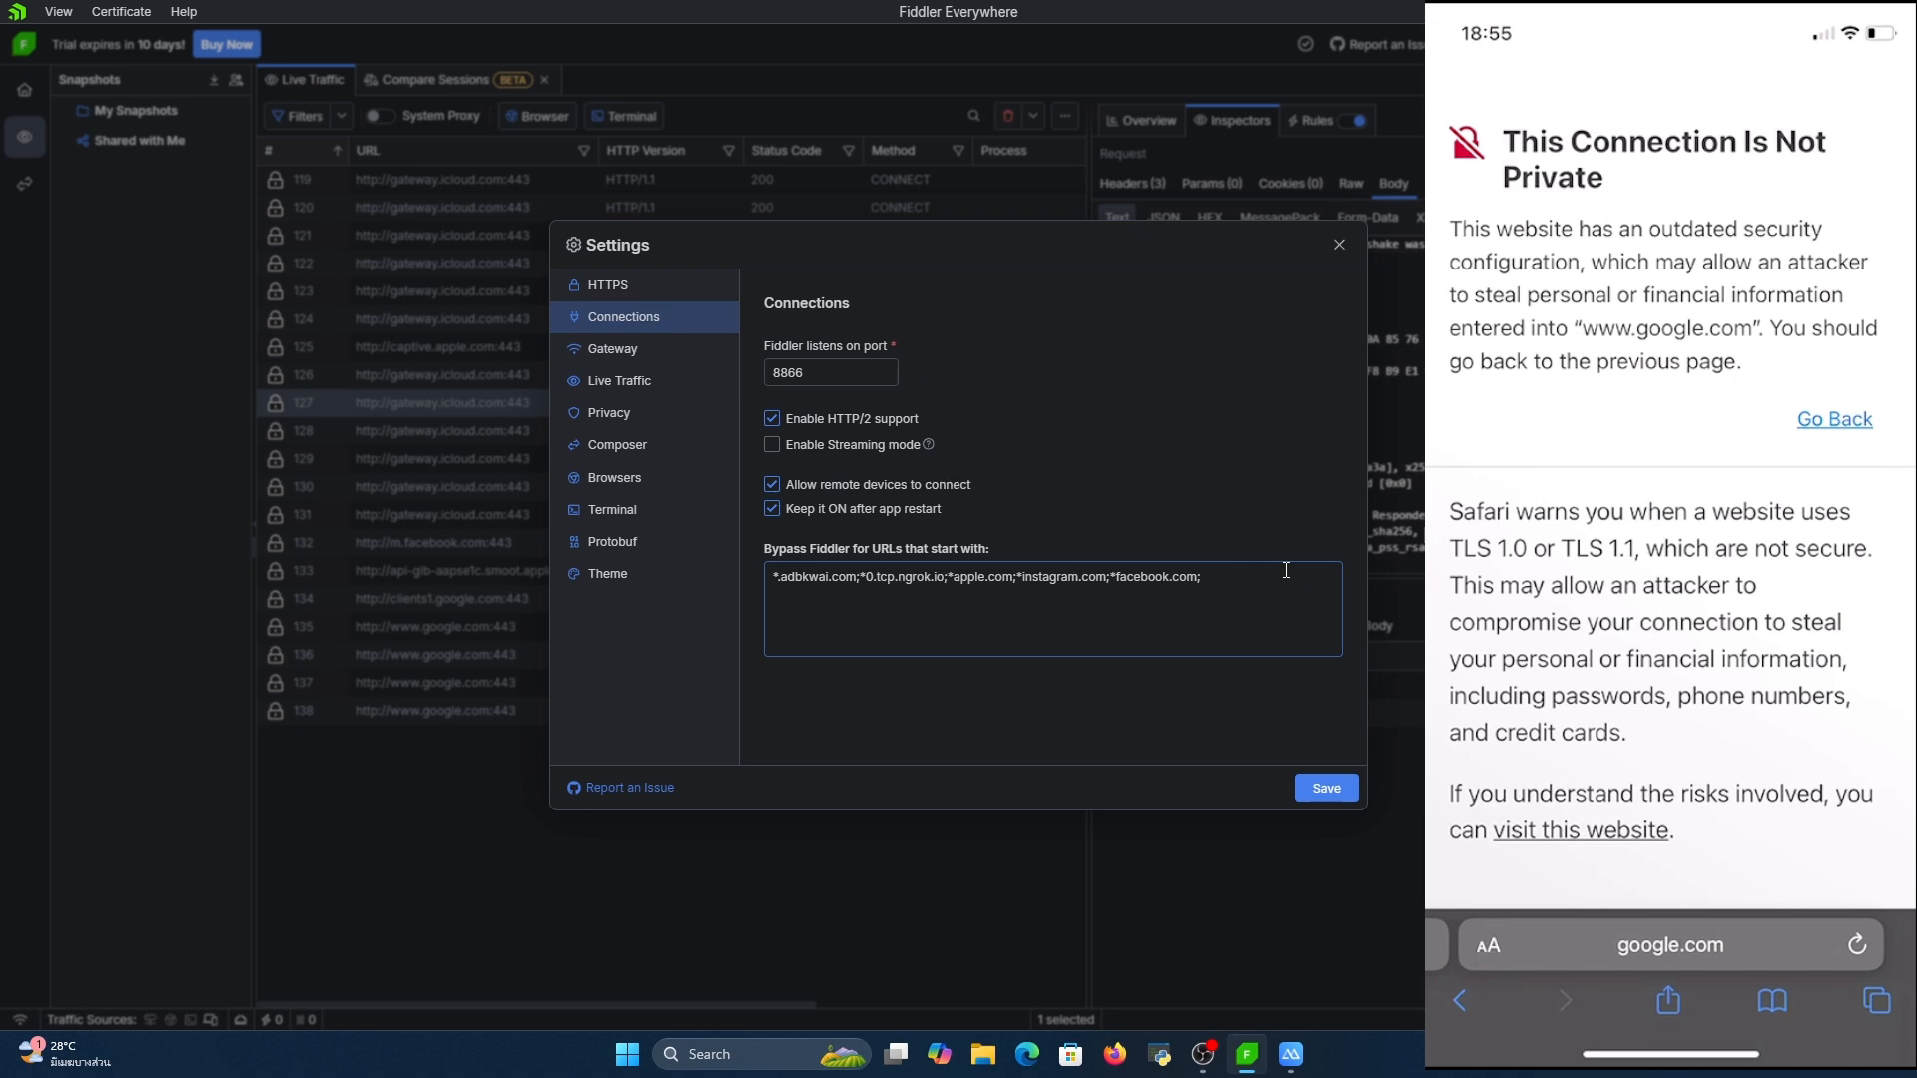
pyautogui.write('*google.com')
pyautogui.click(1312, 792)
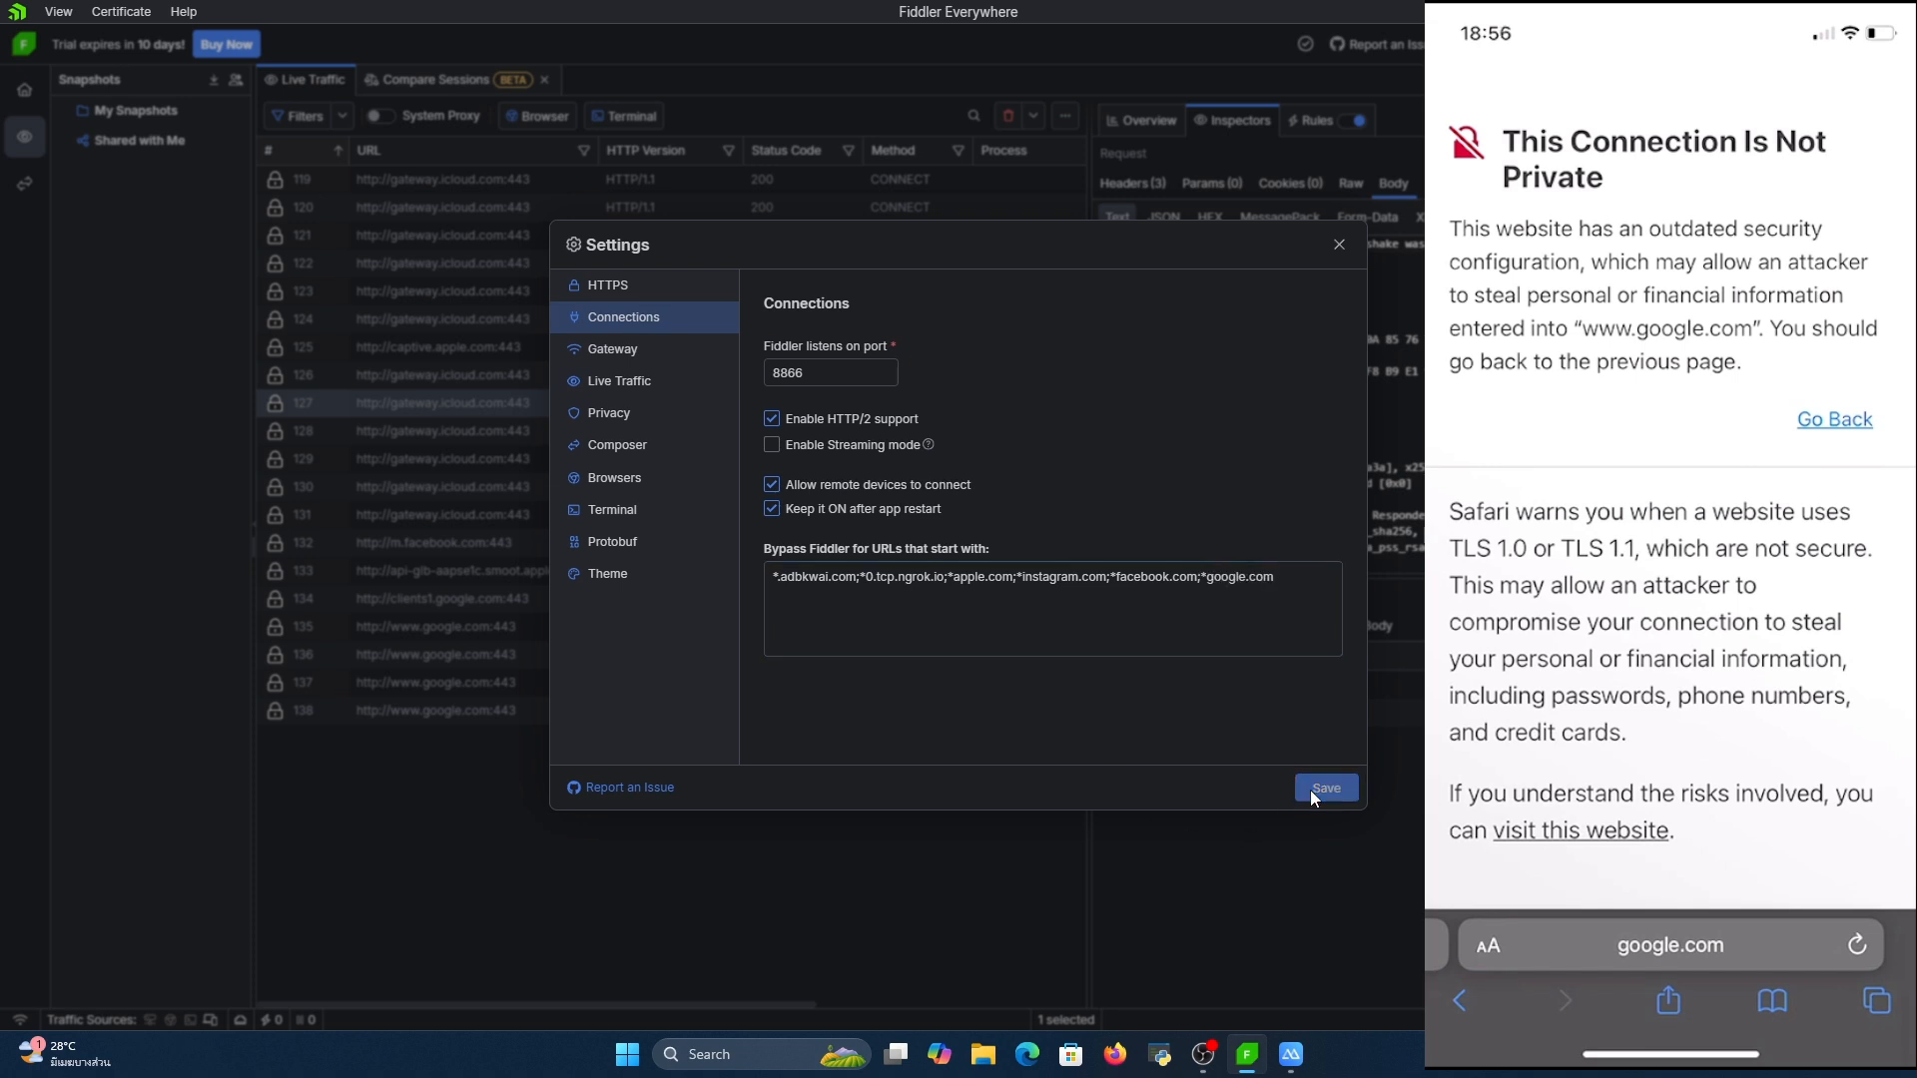
pyautogui.click(1339, 245)
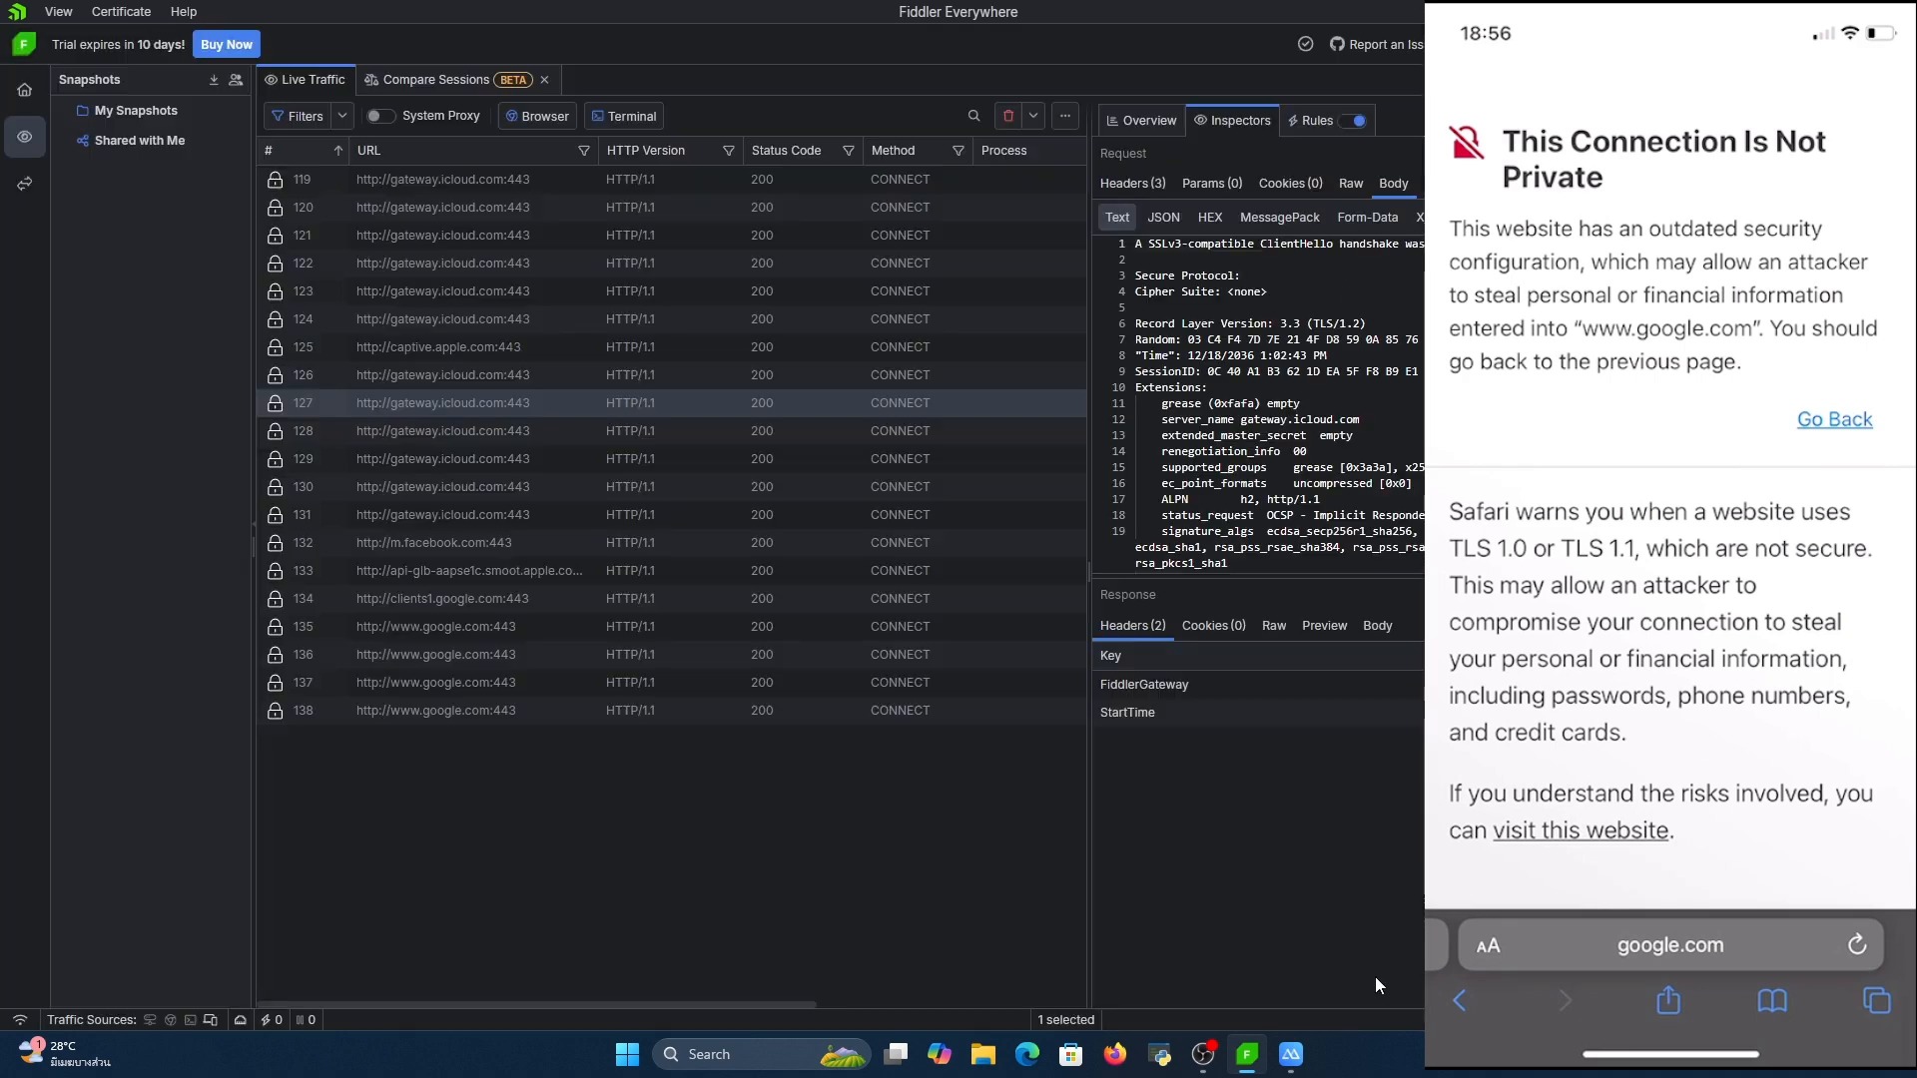
# Switch to the mirrored iPhone in ApowerMirror and reload google.com in Safari
pyautogui.moveTo(1310, 1022)
pyautogui.click(1397, 953)
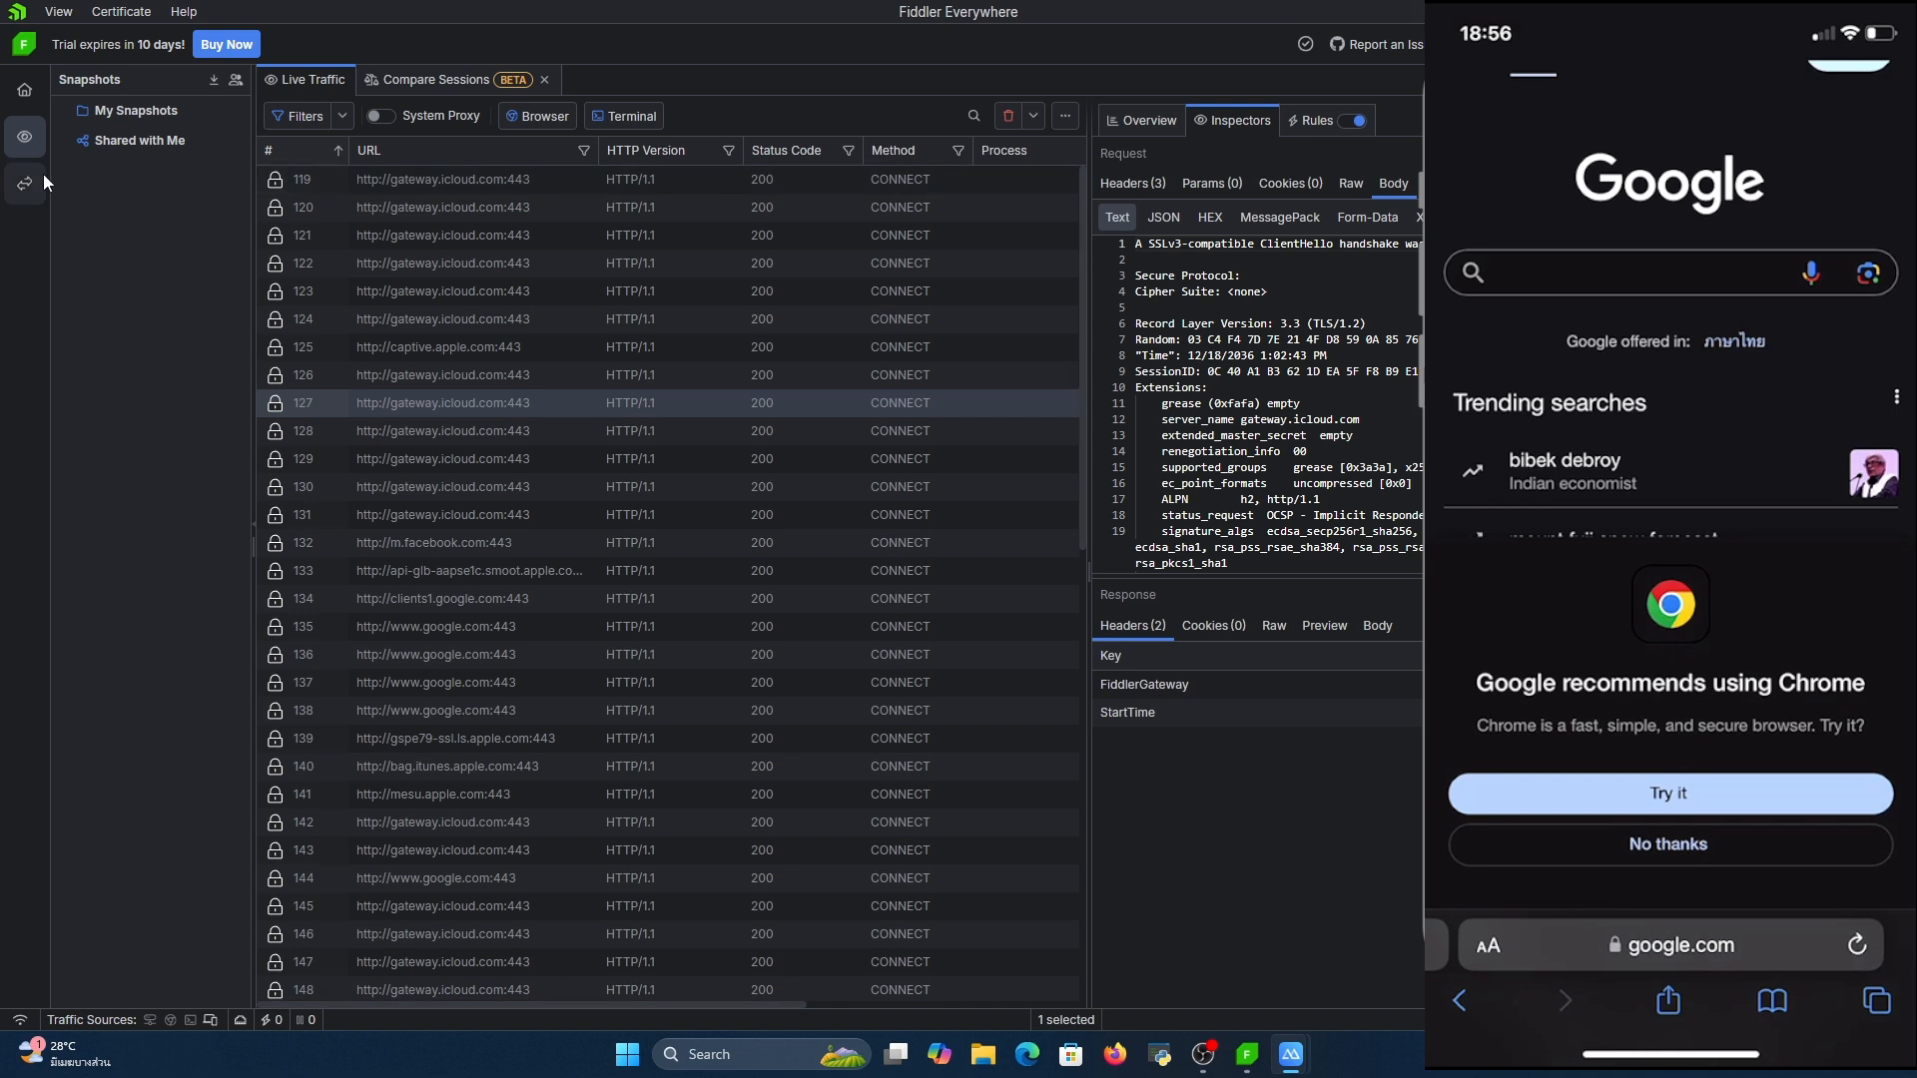
pyautogui.click(486, 410)
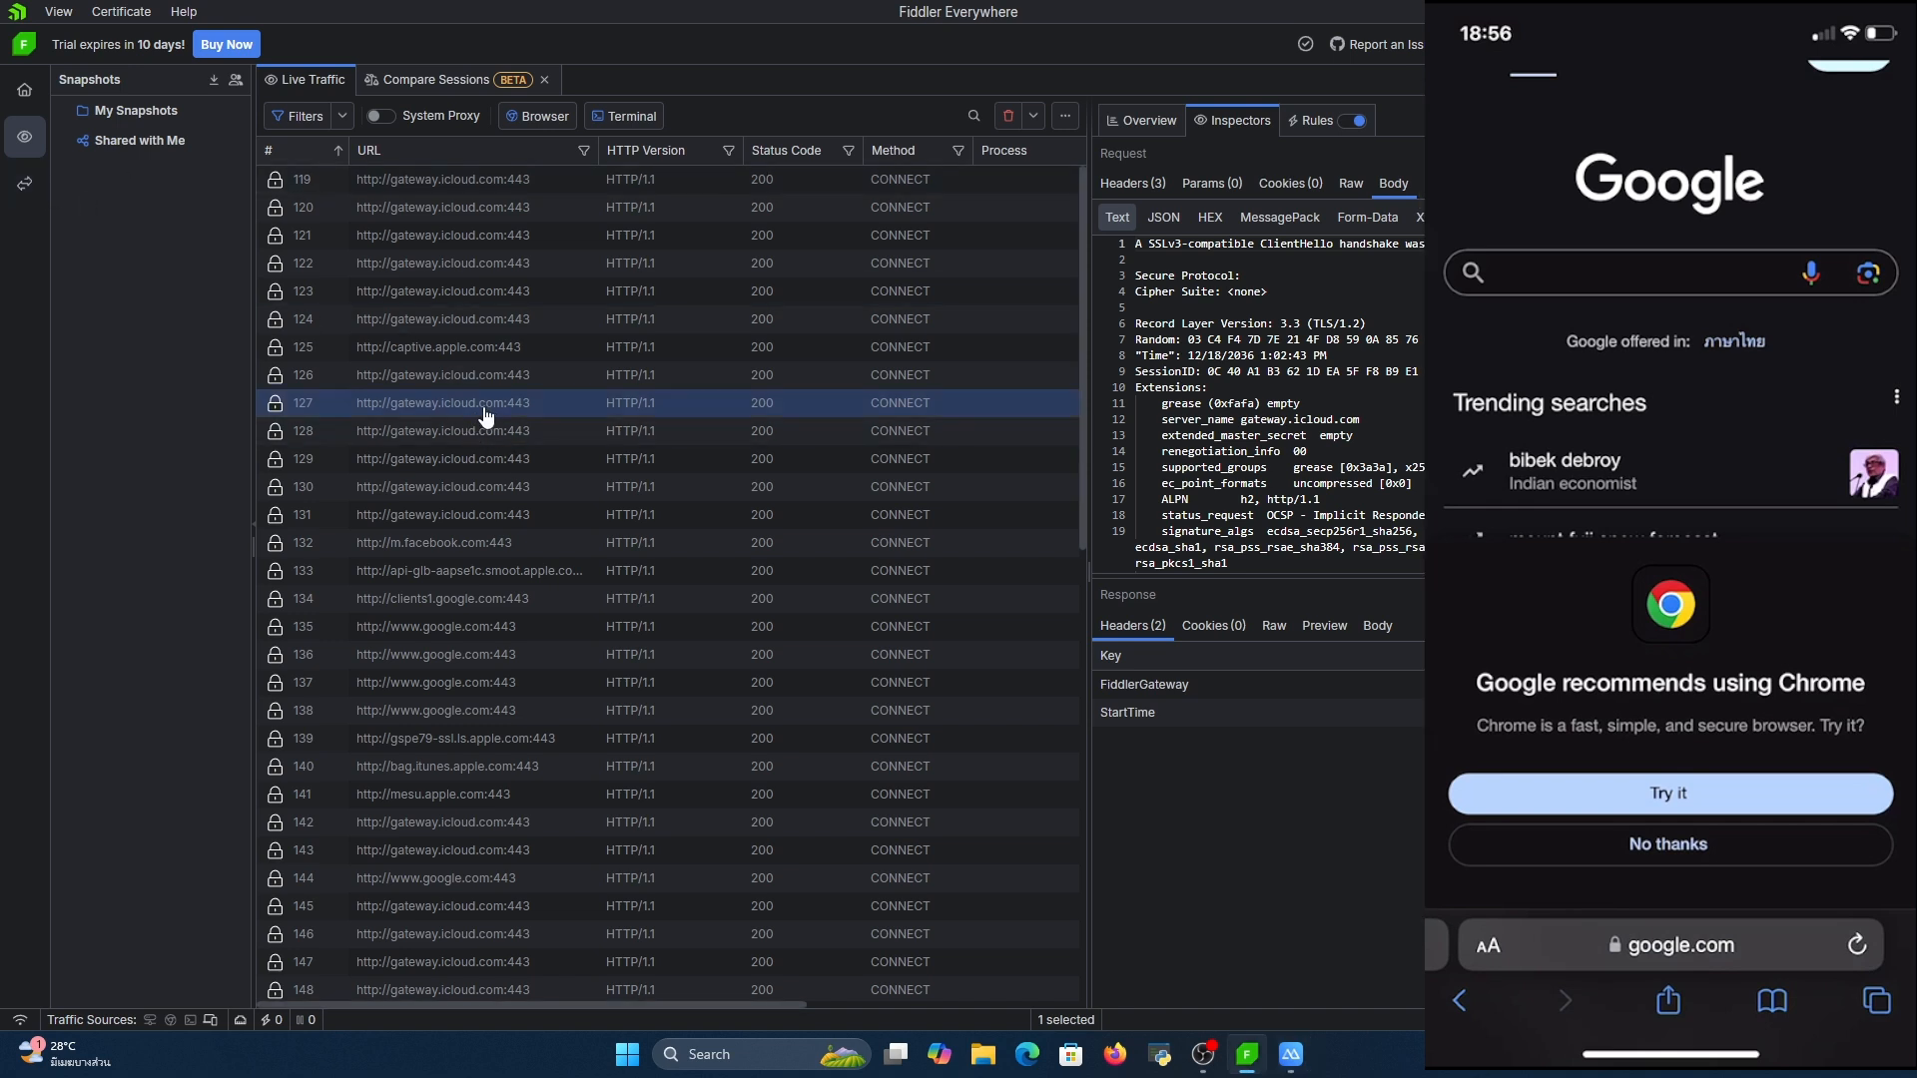
pyautogui.click(25, 185)
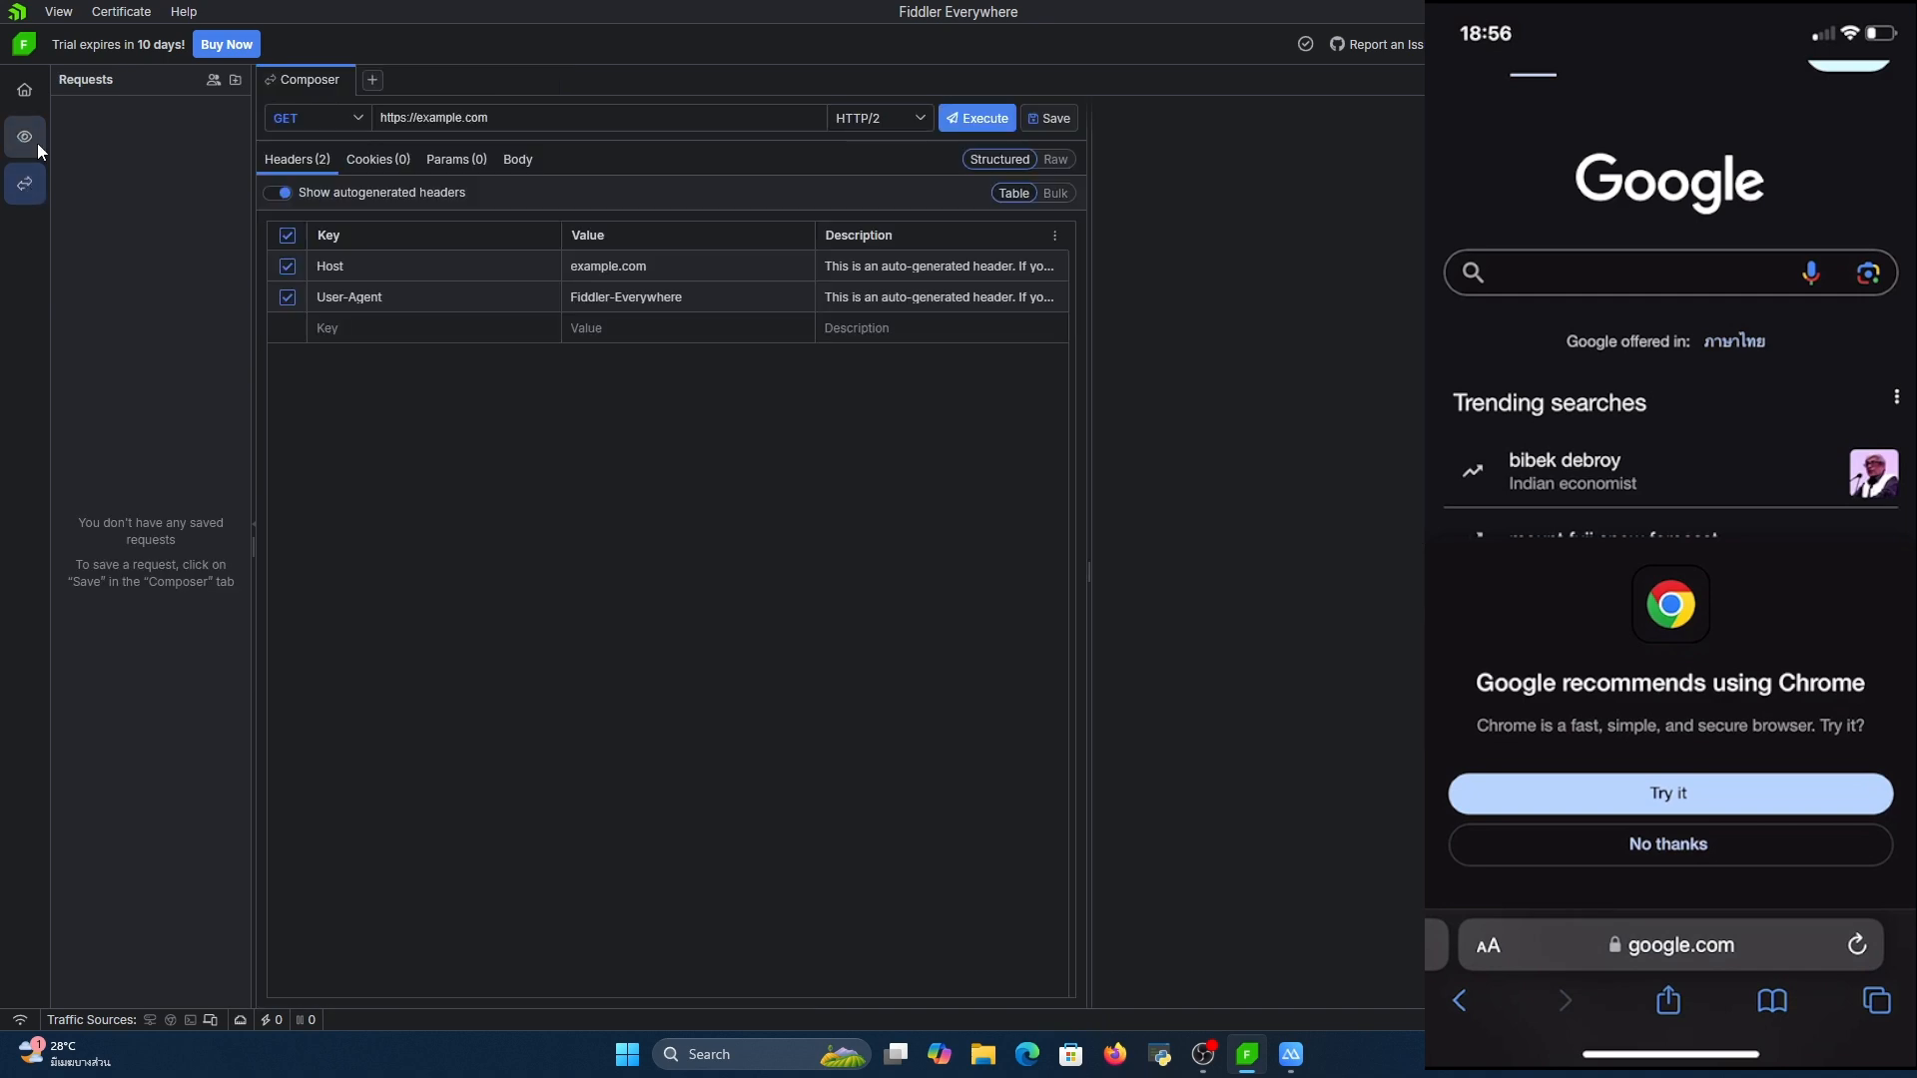
pyautogui.click(25, 137)
# Replay the captured play.google.com session 157 and look through the newest sessions in the live traffic
pyautogui.scroll(-9, 499, 496)
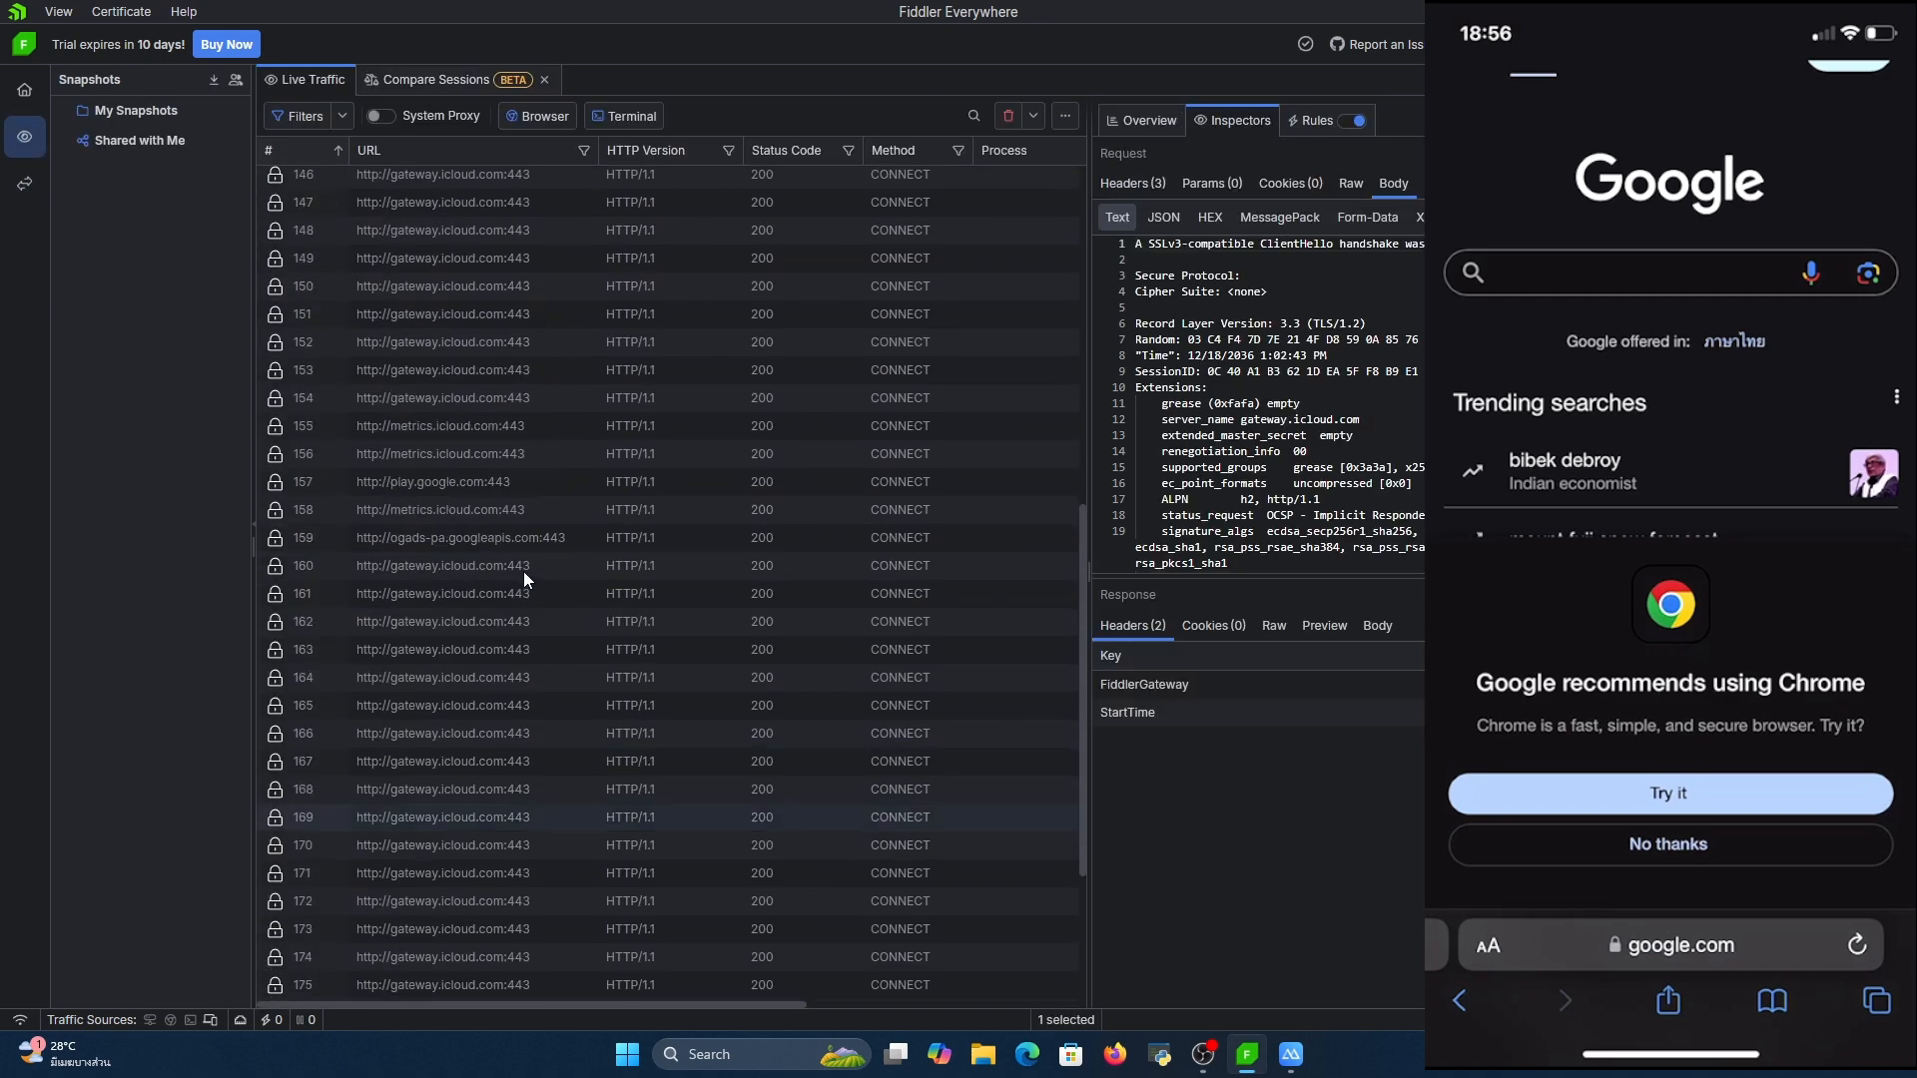
pyautogui.rightClick(481, 507)
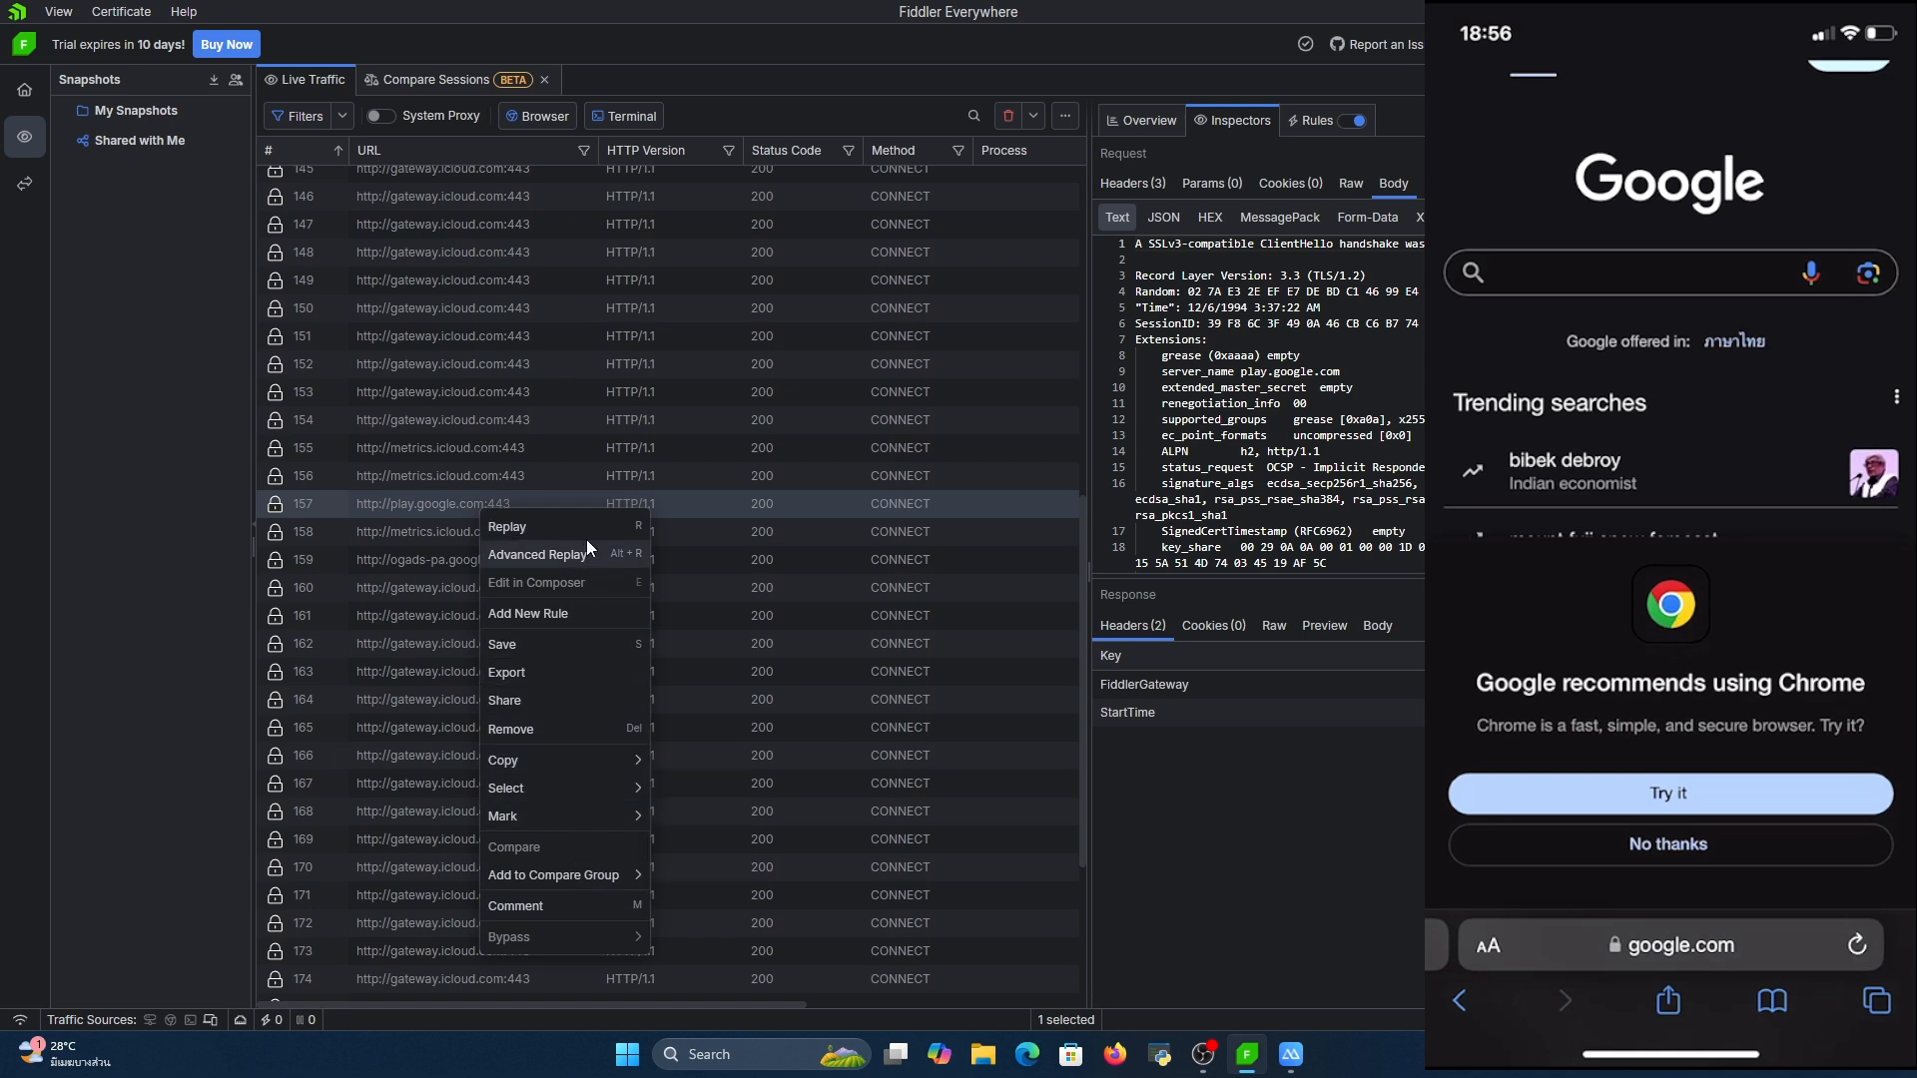
pyautogui.click(535, 528)
pyautogui.scroll(-4, 492, 514)
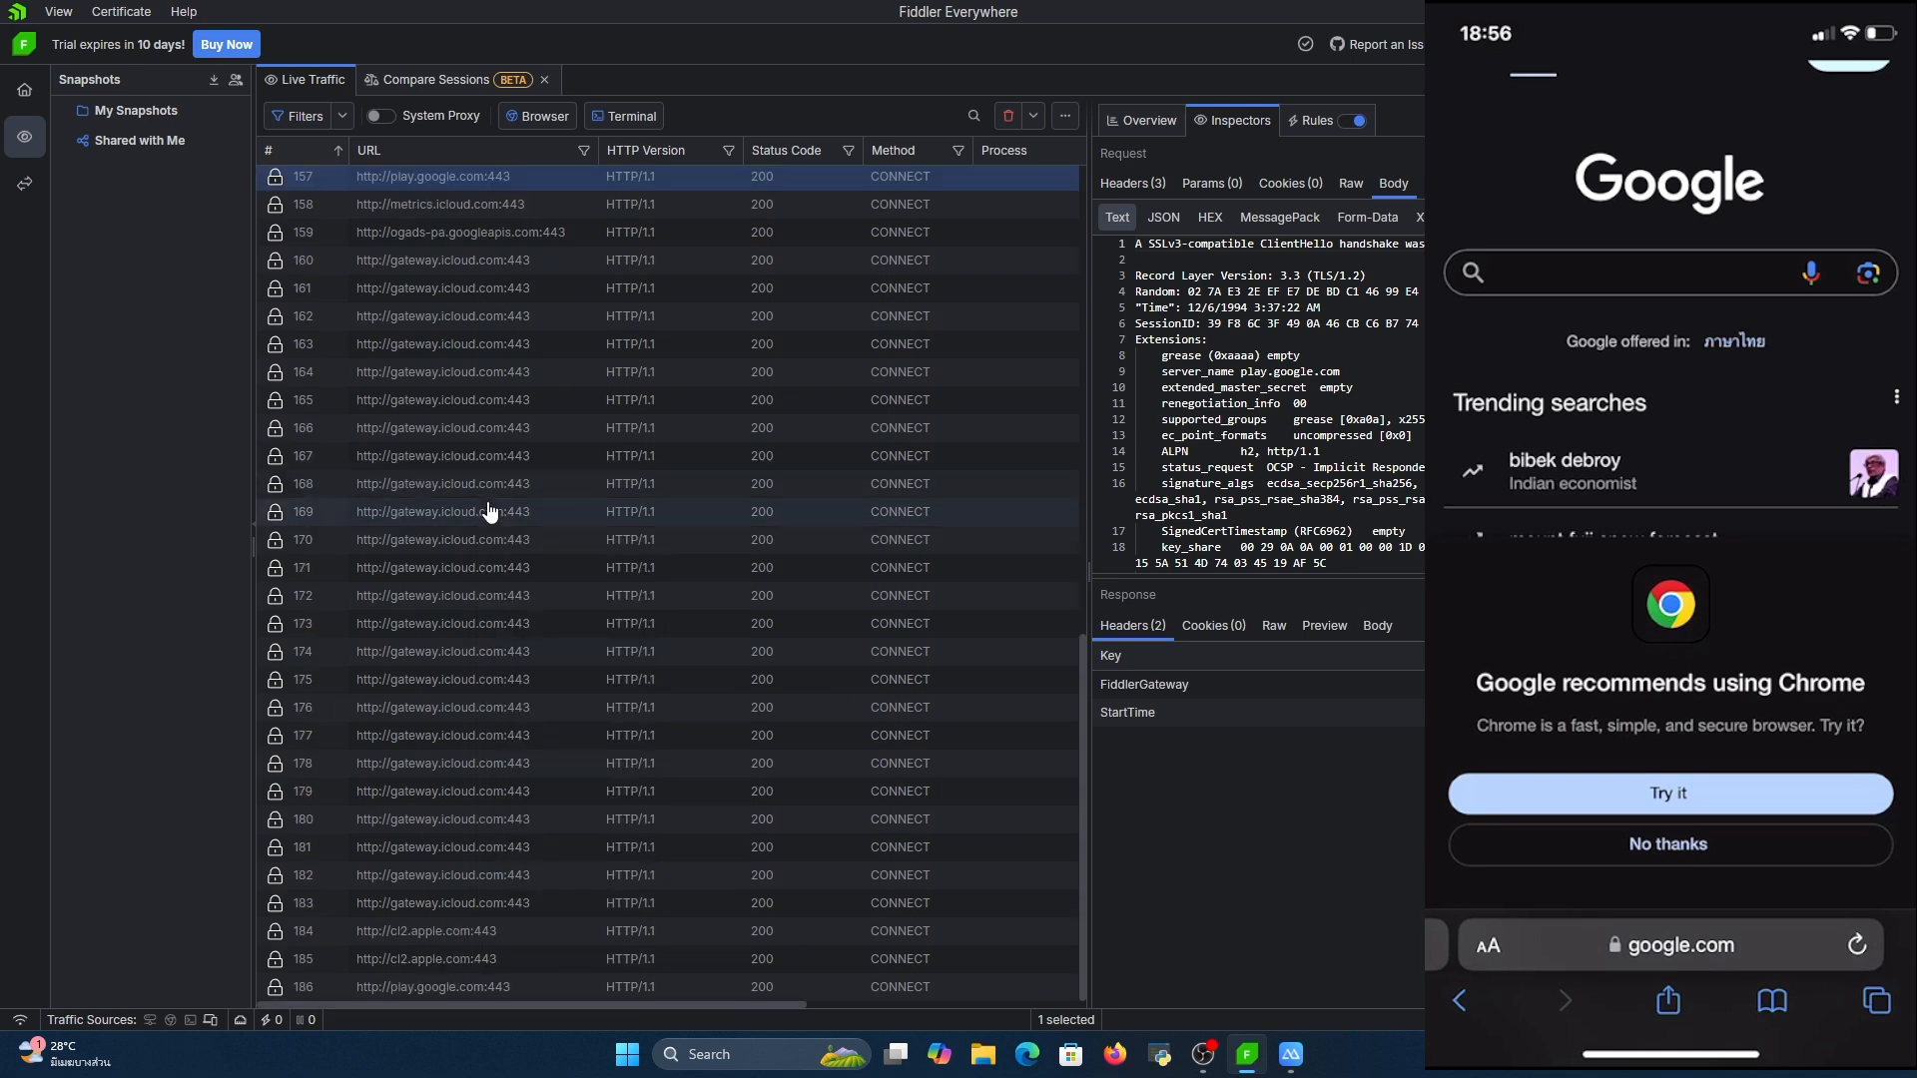
pyautogui.scroll(3, 562, 295)
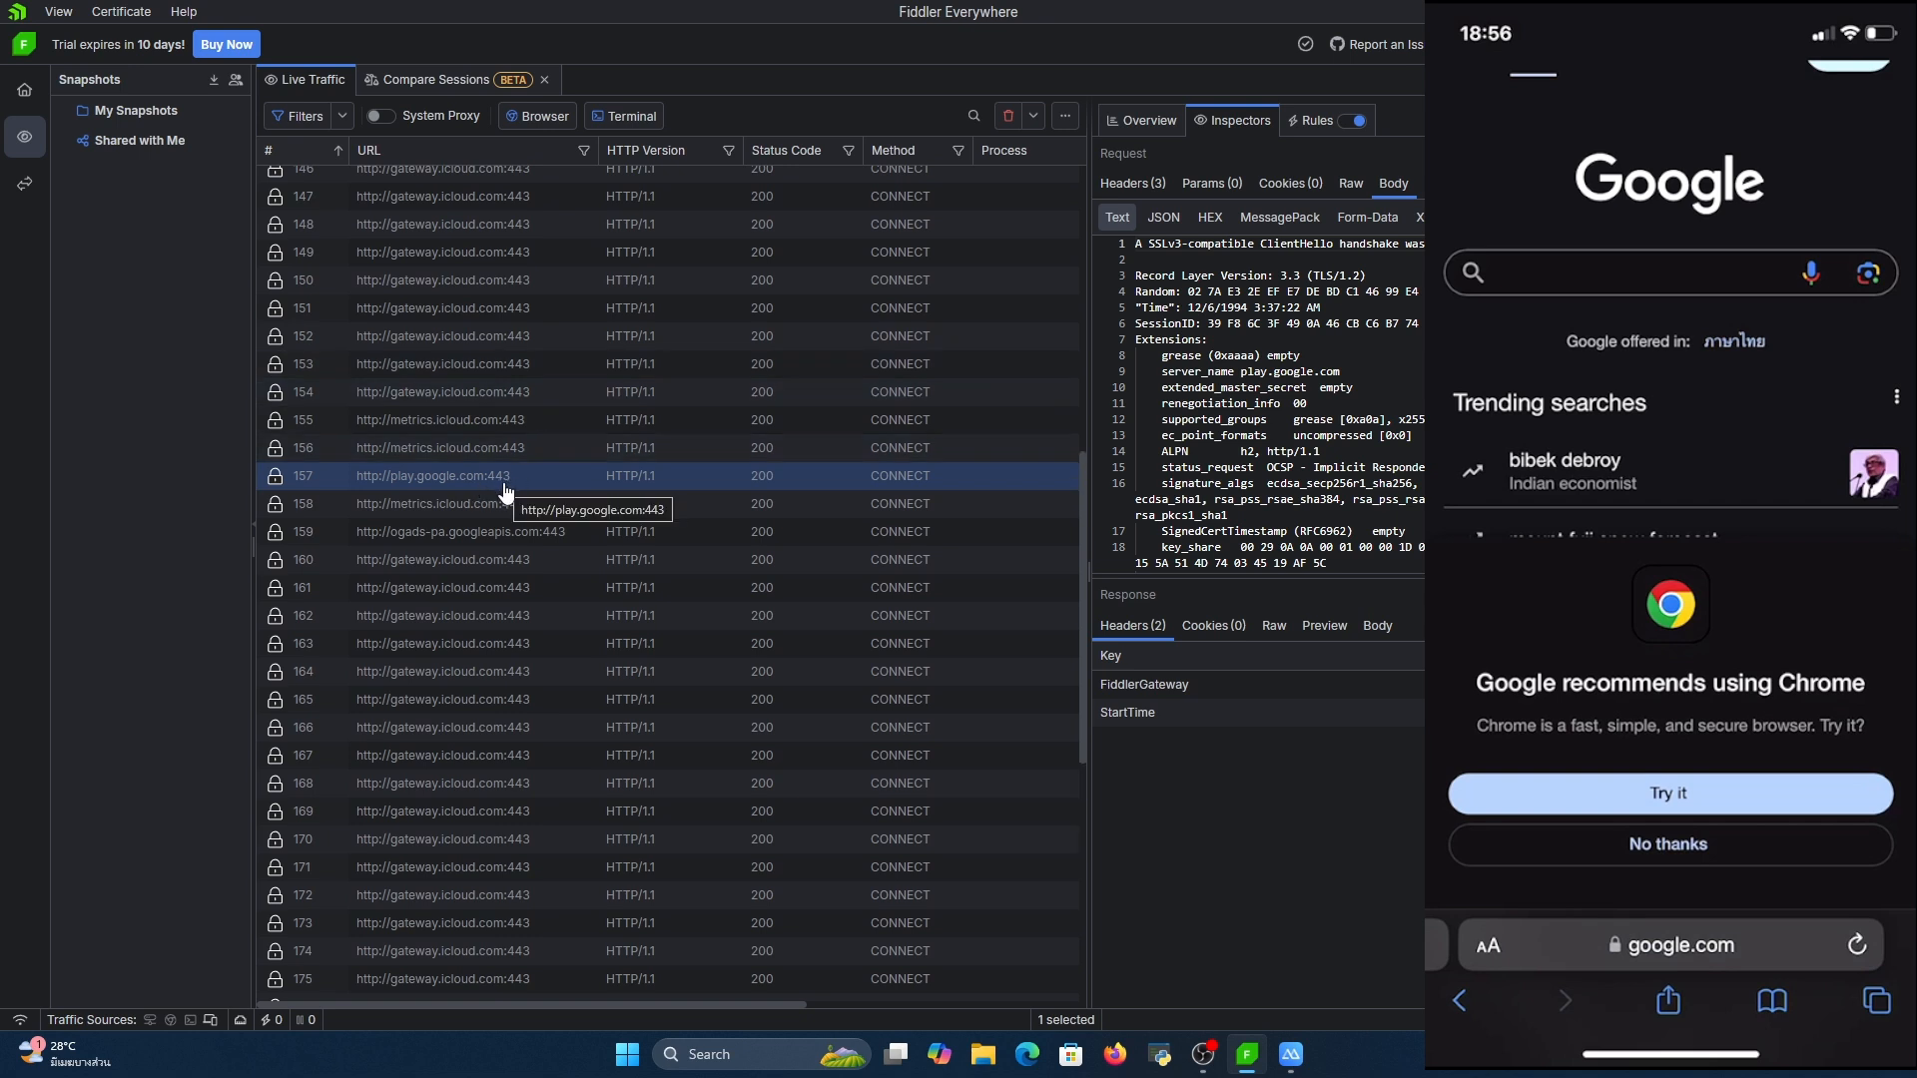
pyautogui.rightClick(503, 489)
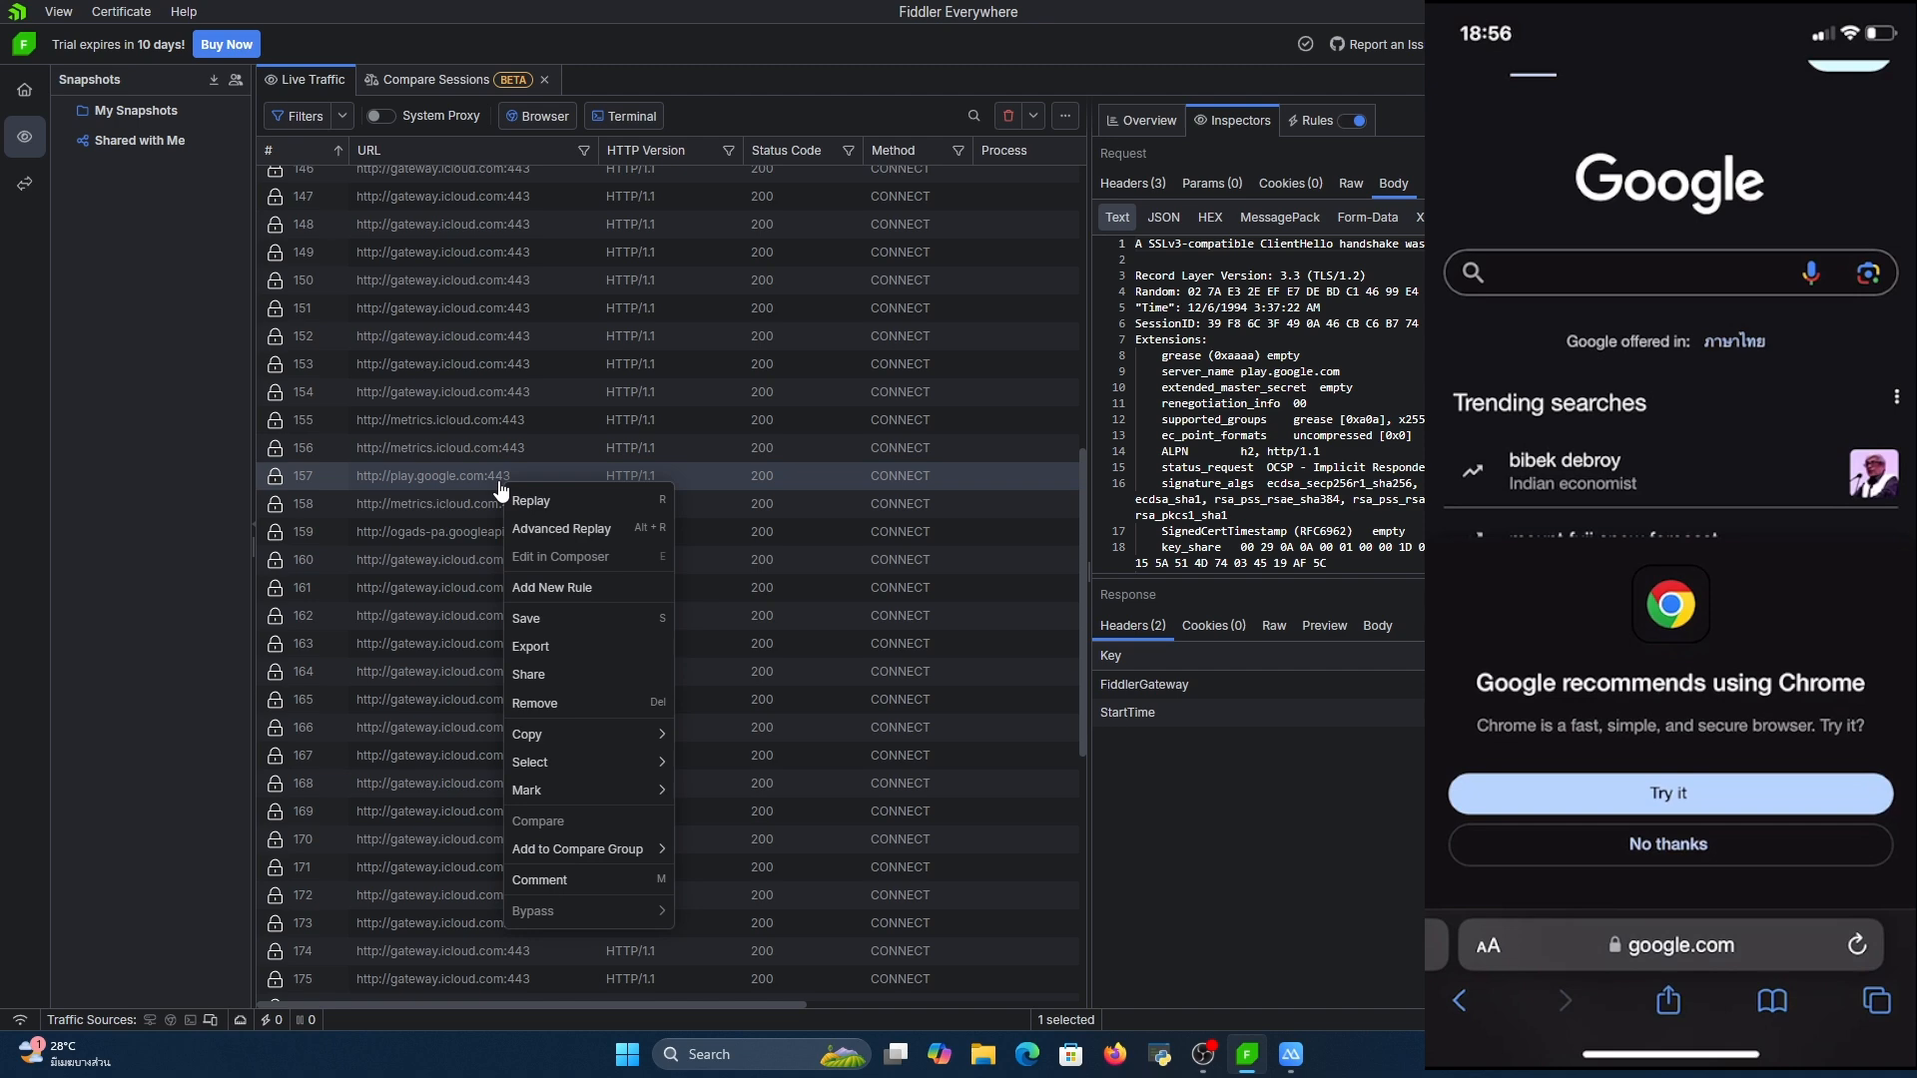
pyautogui.scroll(-7, 499, 499)
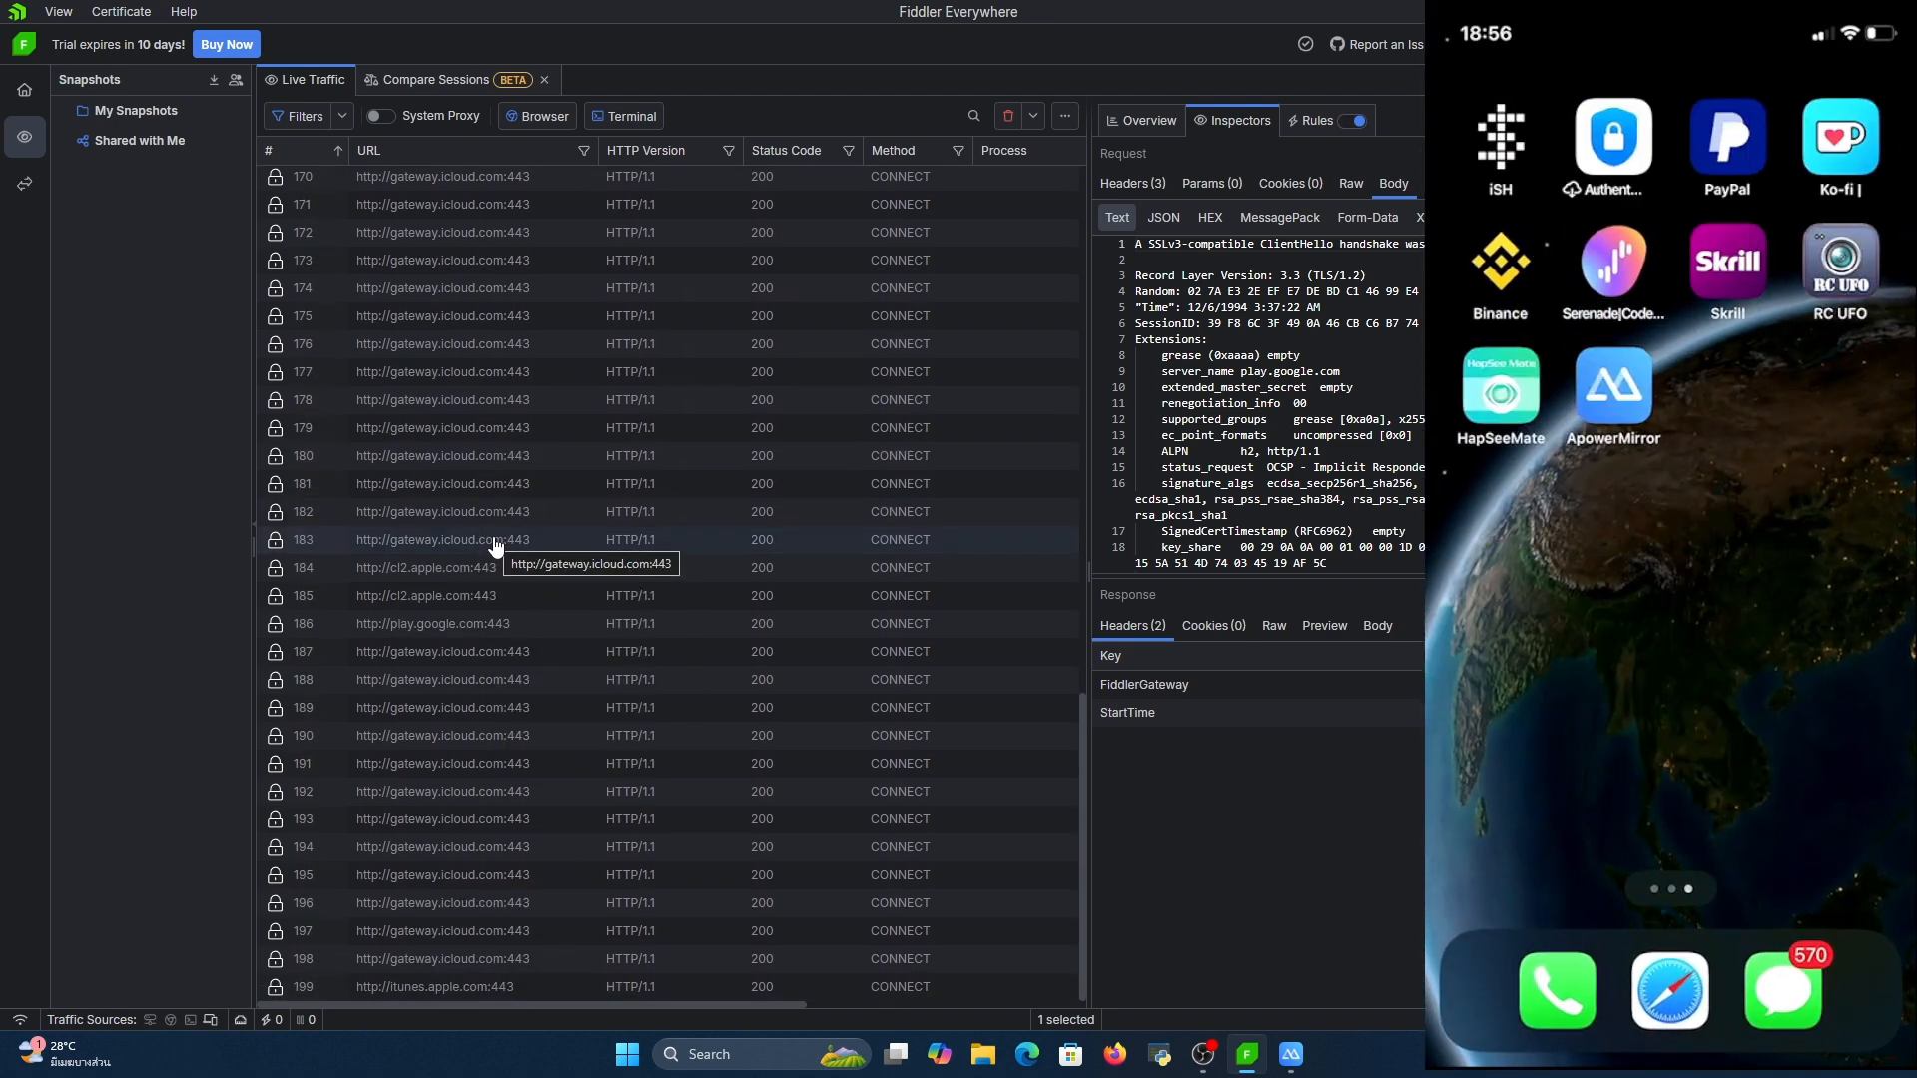
# Switch to the ApowerMirror window and launch the HapSeeMate app on the mirrored iPhone
pyautogui.click(1295, 1058)
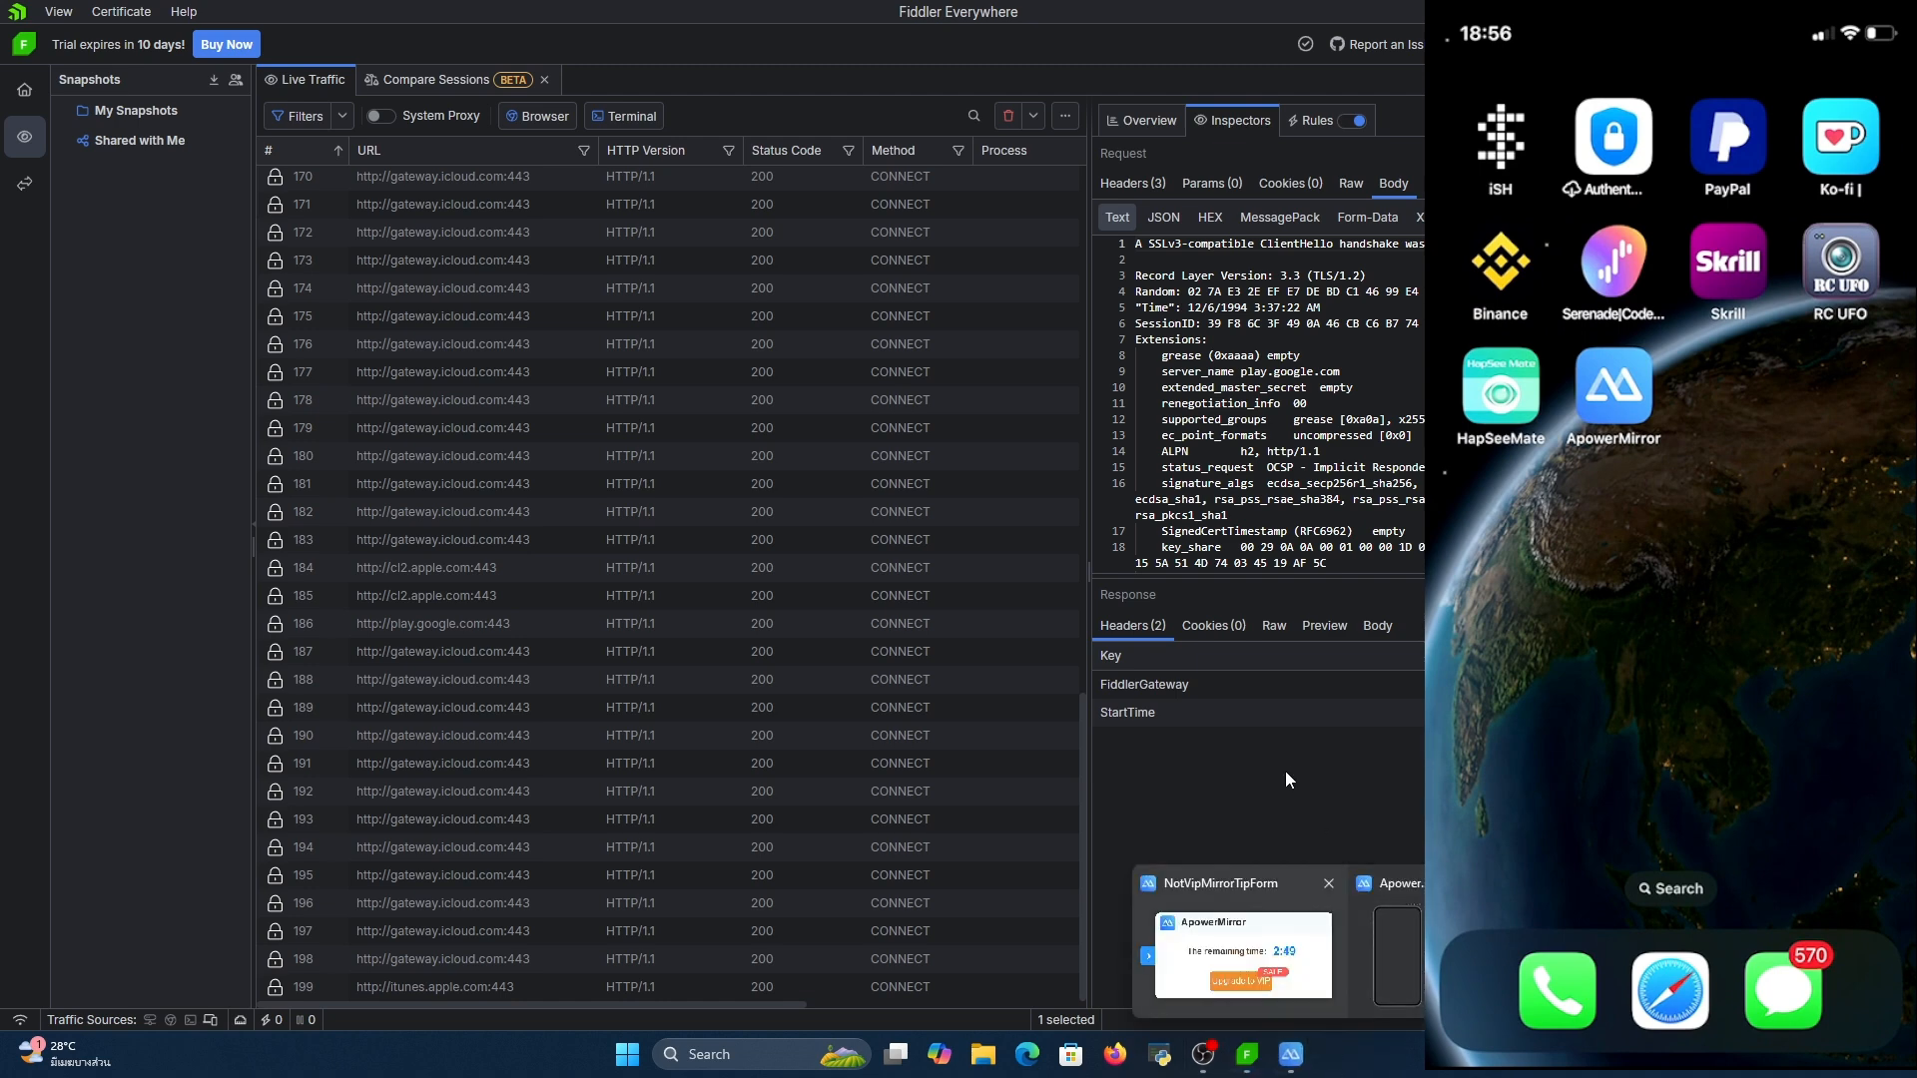
pyautogui.click(1376, 910)
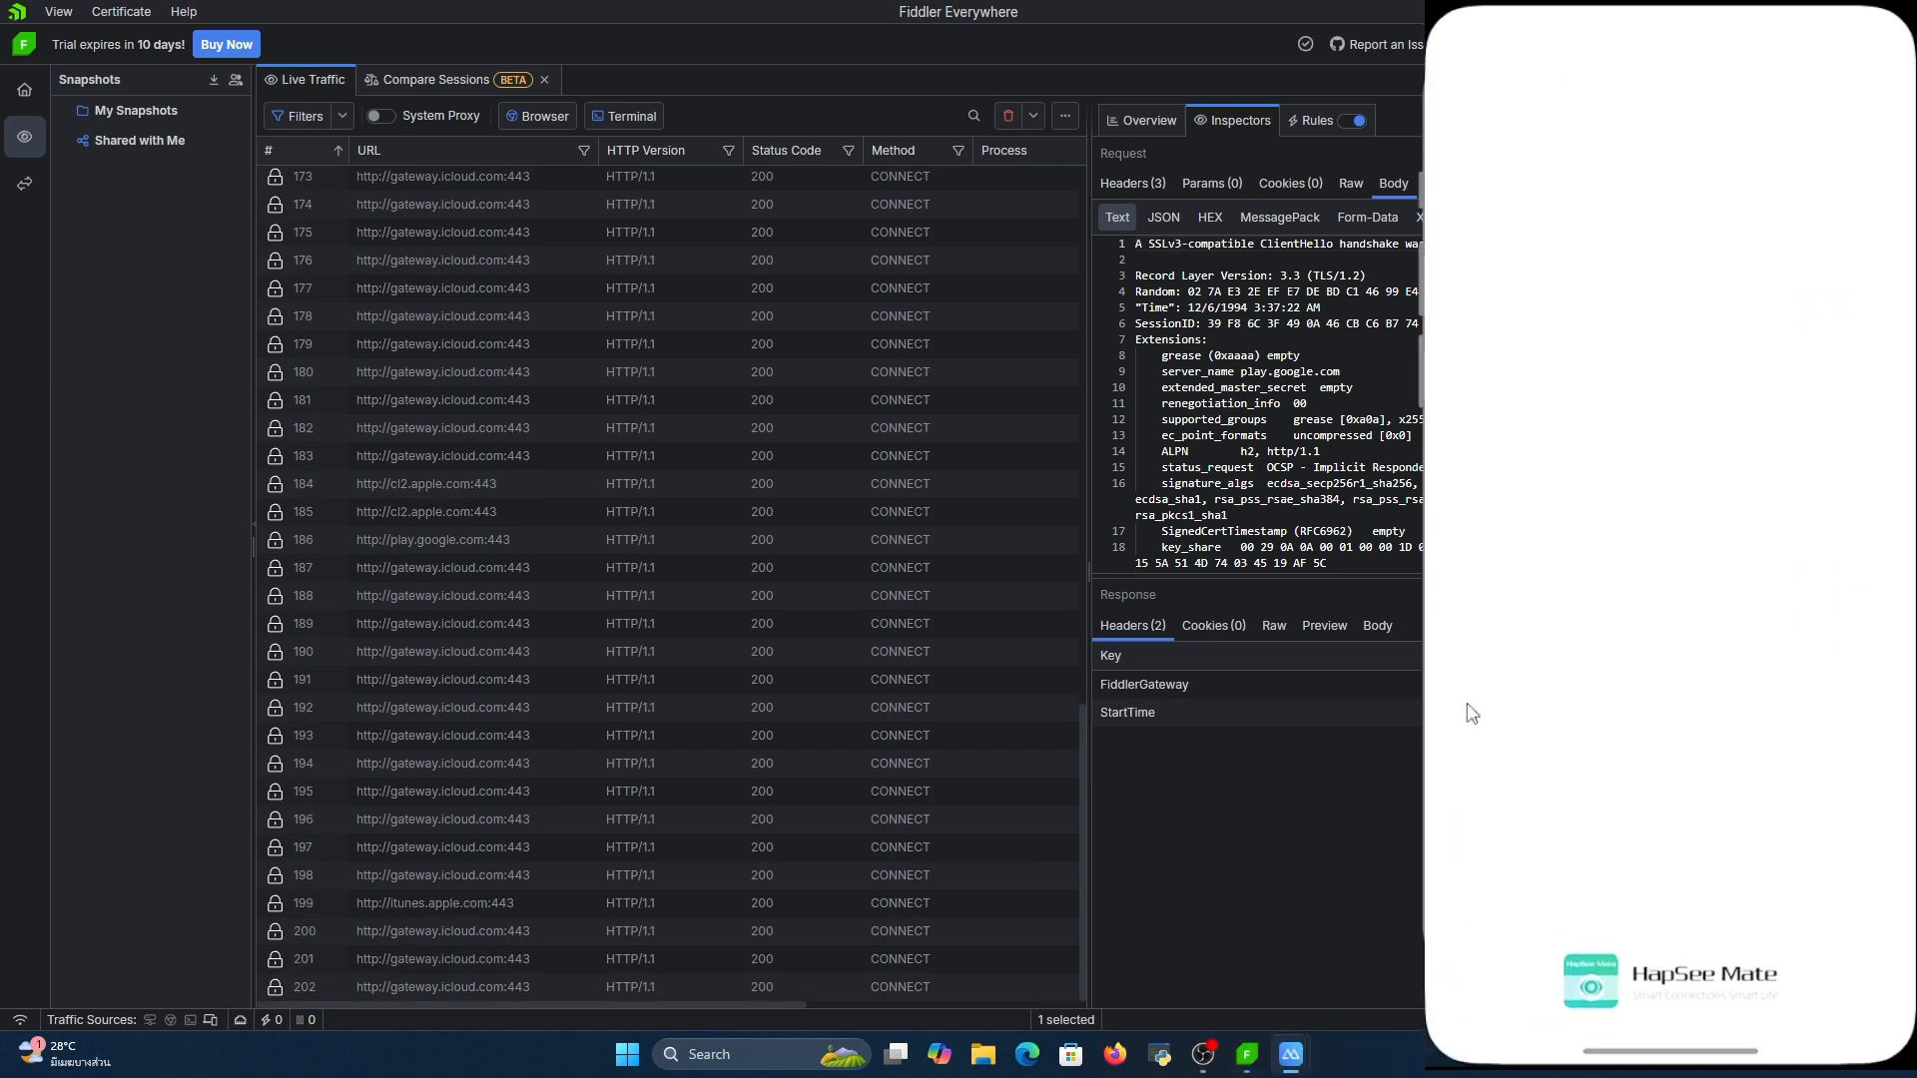
# Return to Fiddler Everywhere and examine the request body and request headers of the sdk.e.qq.com/event session 220
pyautogui.click(513, 853)
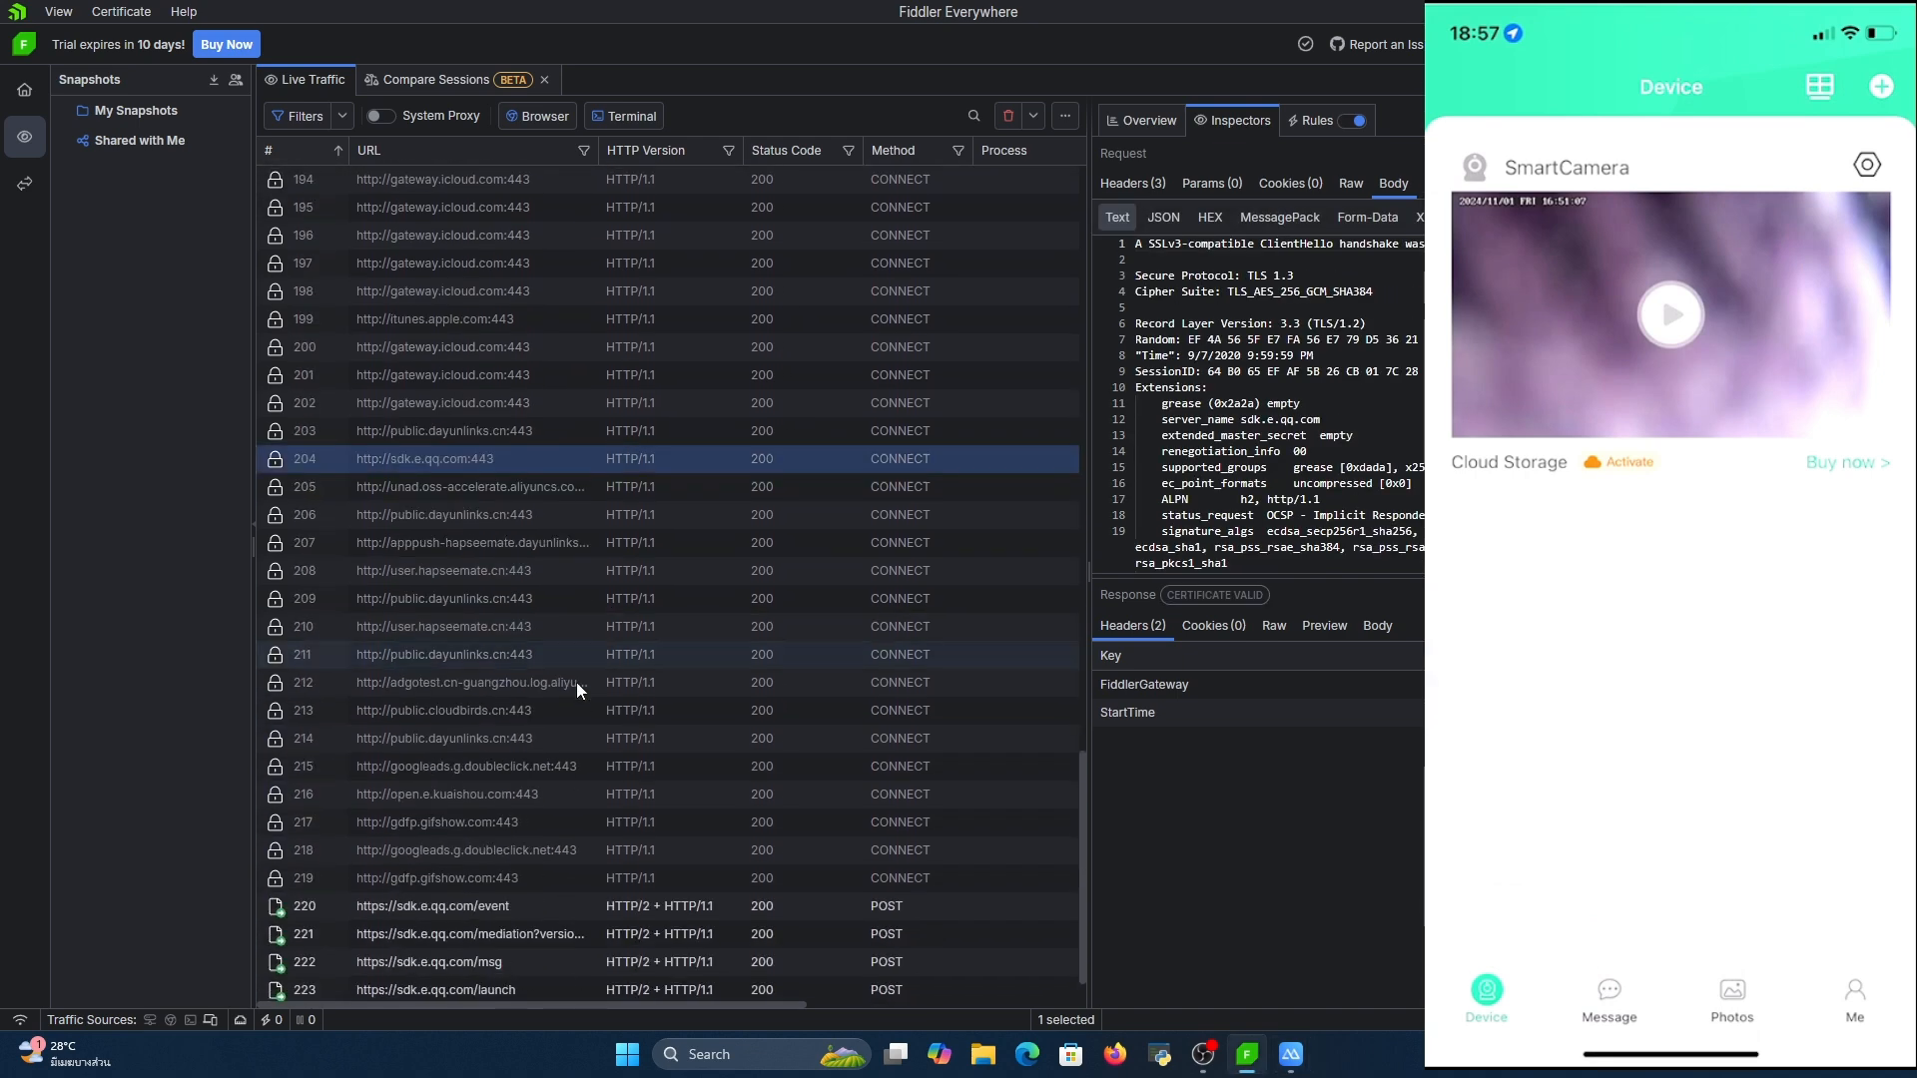
pyautogui.click(489, 900)
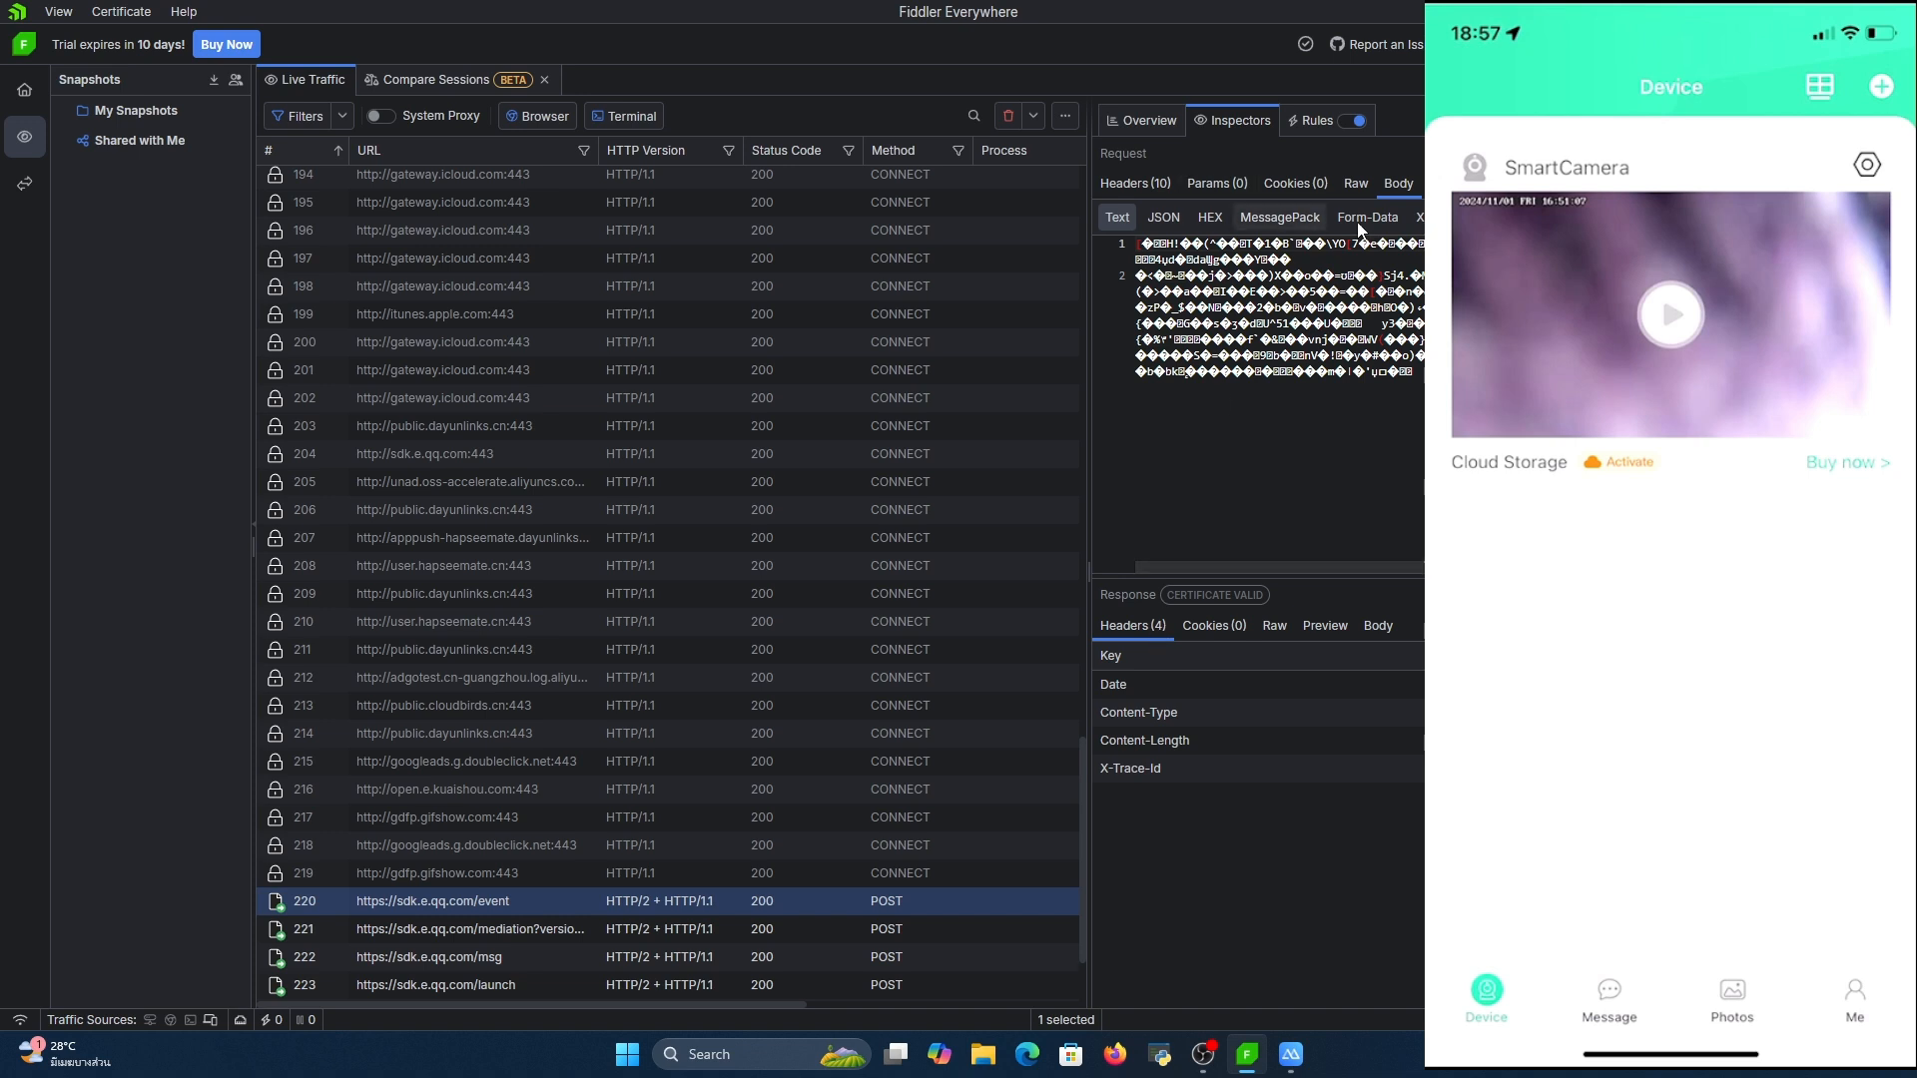
pyautogui.click(1135, 182)
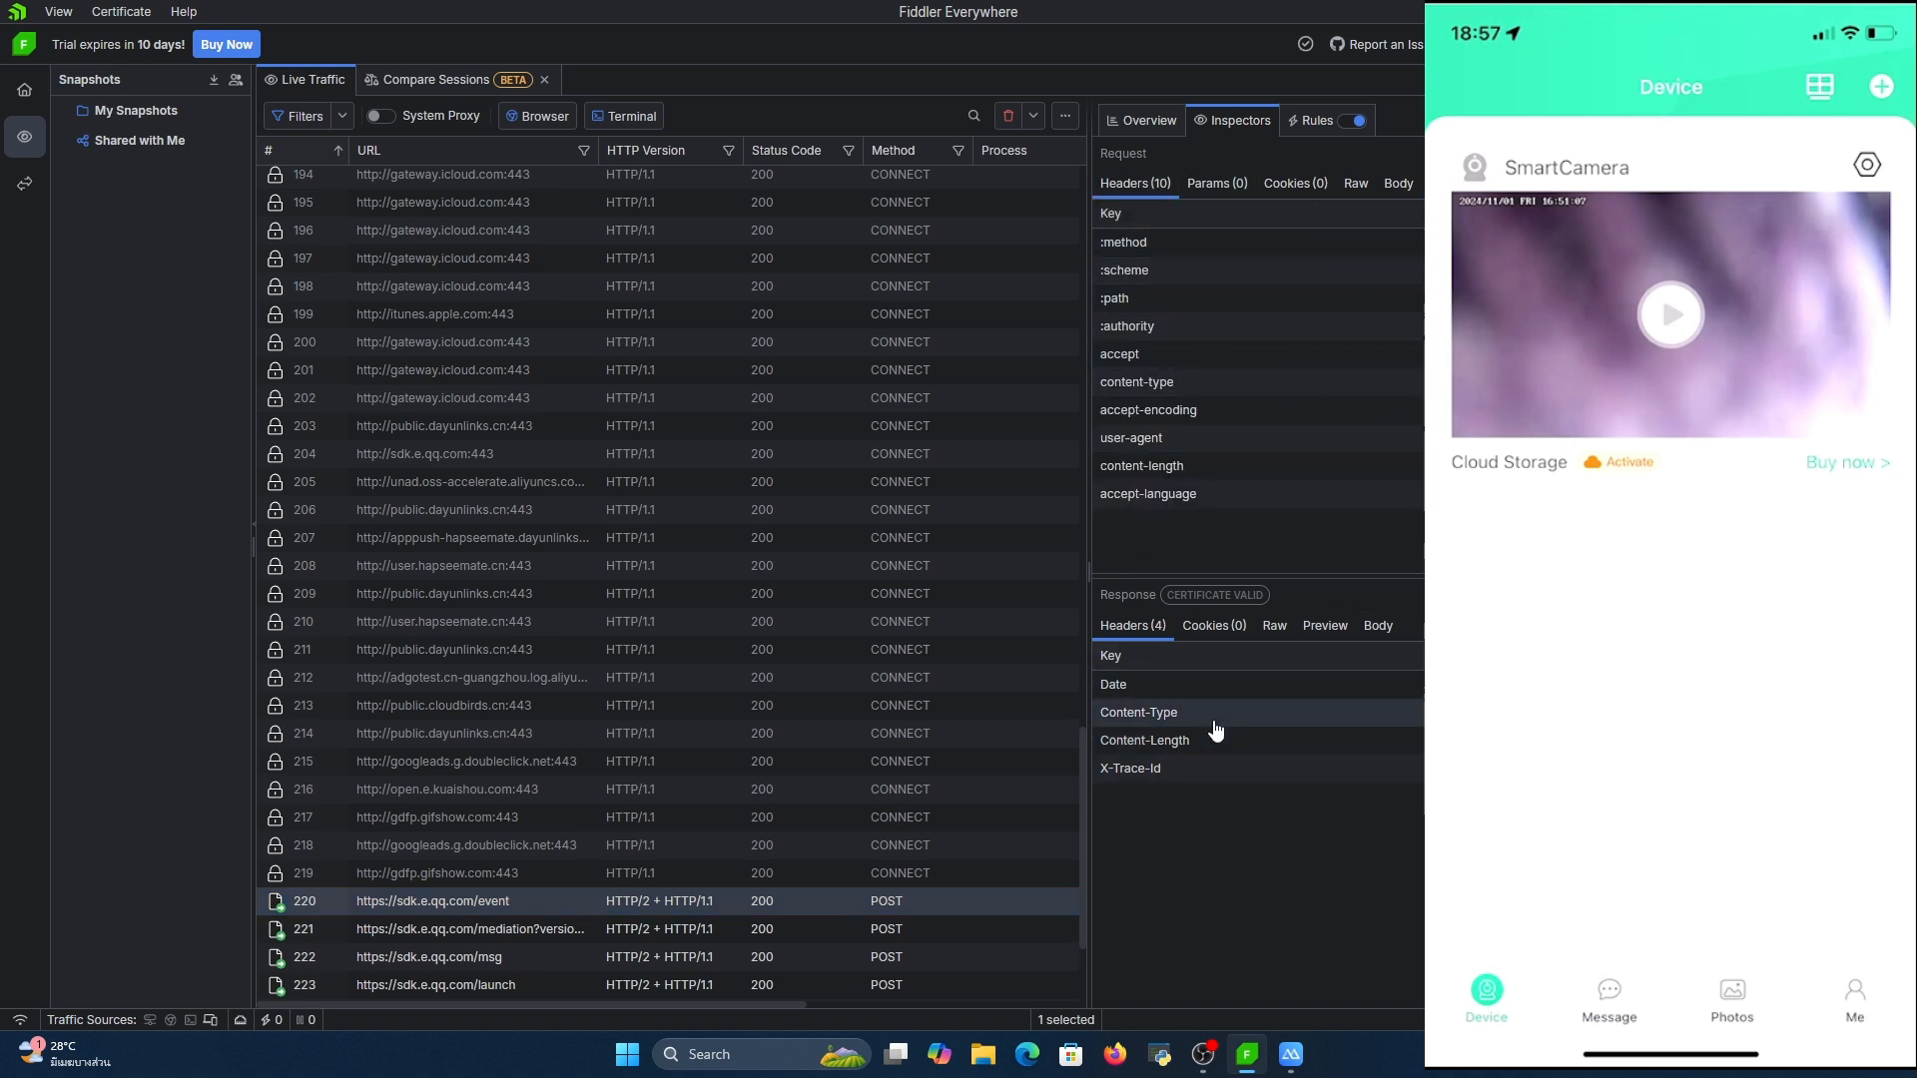
# Open the sdk.e.qq.com/event request in the Composer for editing, execute it, and check the response headers
pyautogui.rightClick(753, 901)
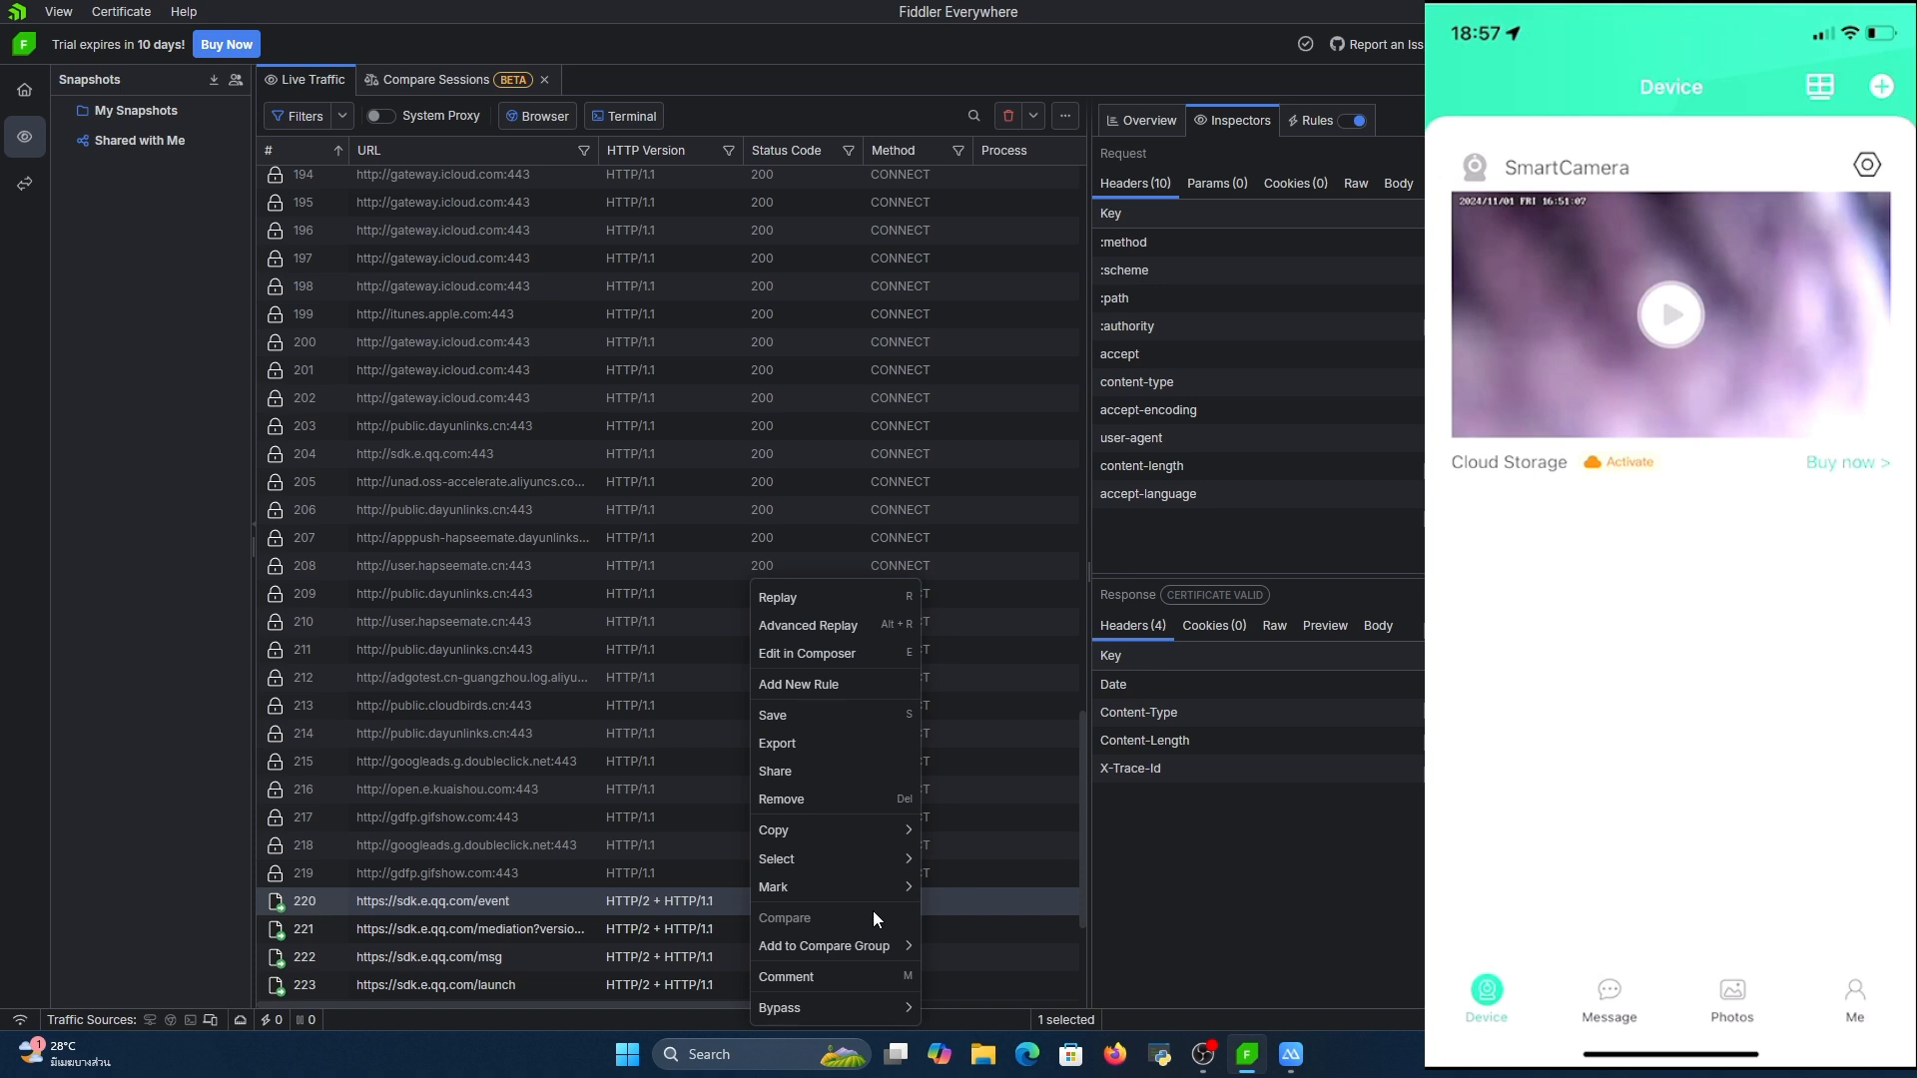
pyautogui.click(813, 655)
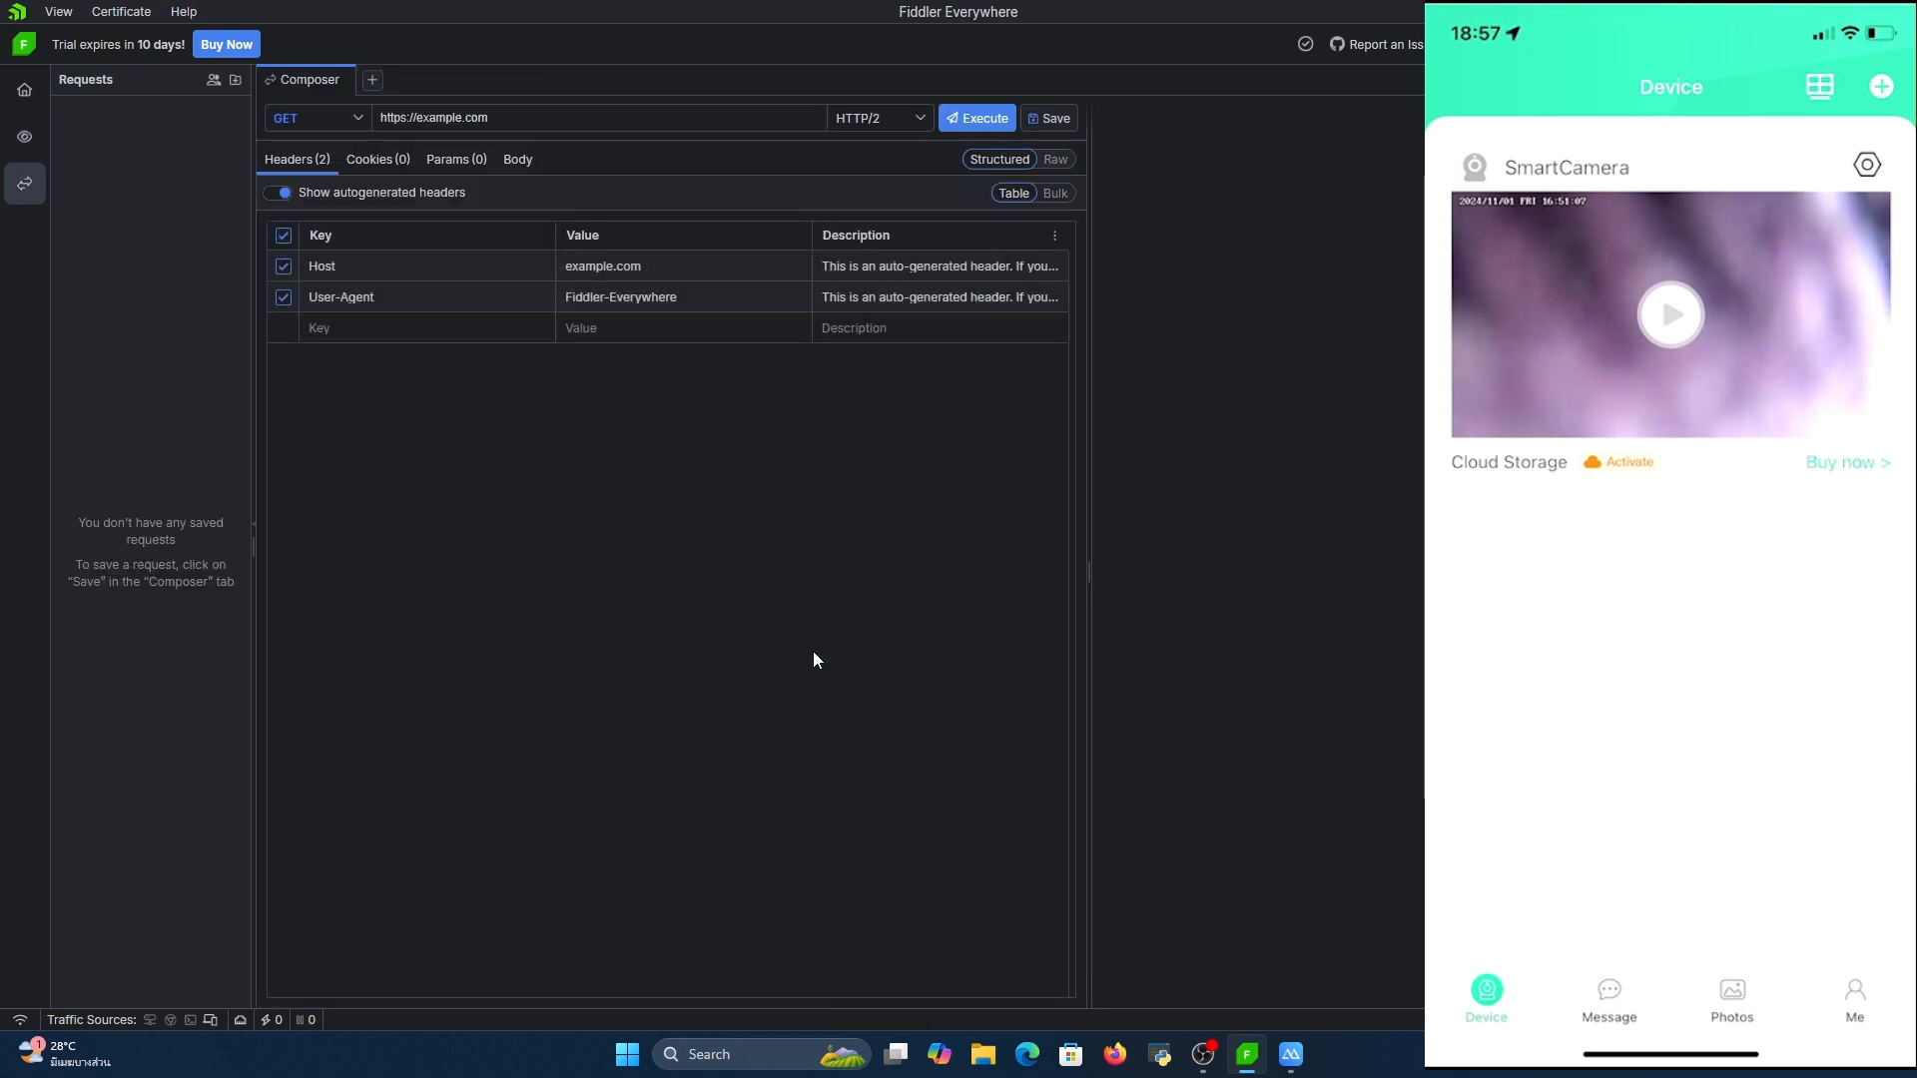
pyautogui.click(990, 116)
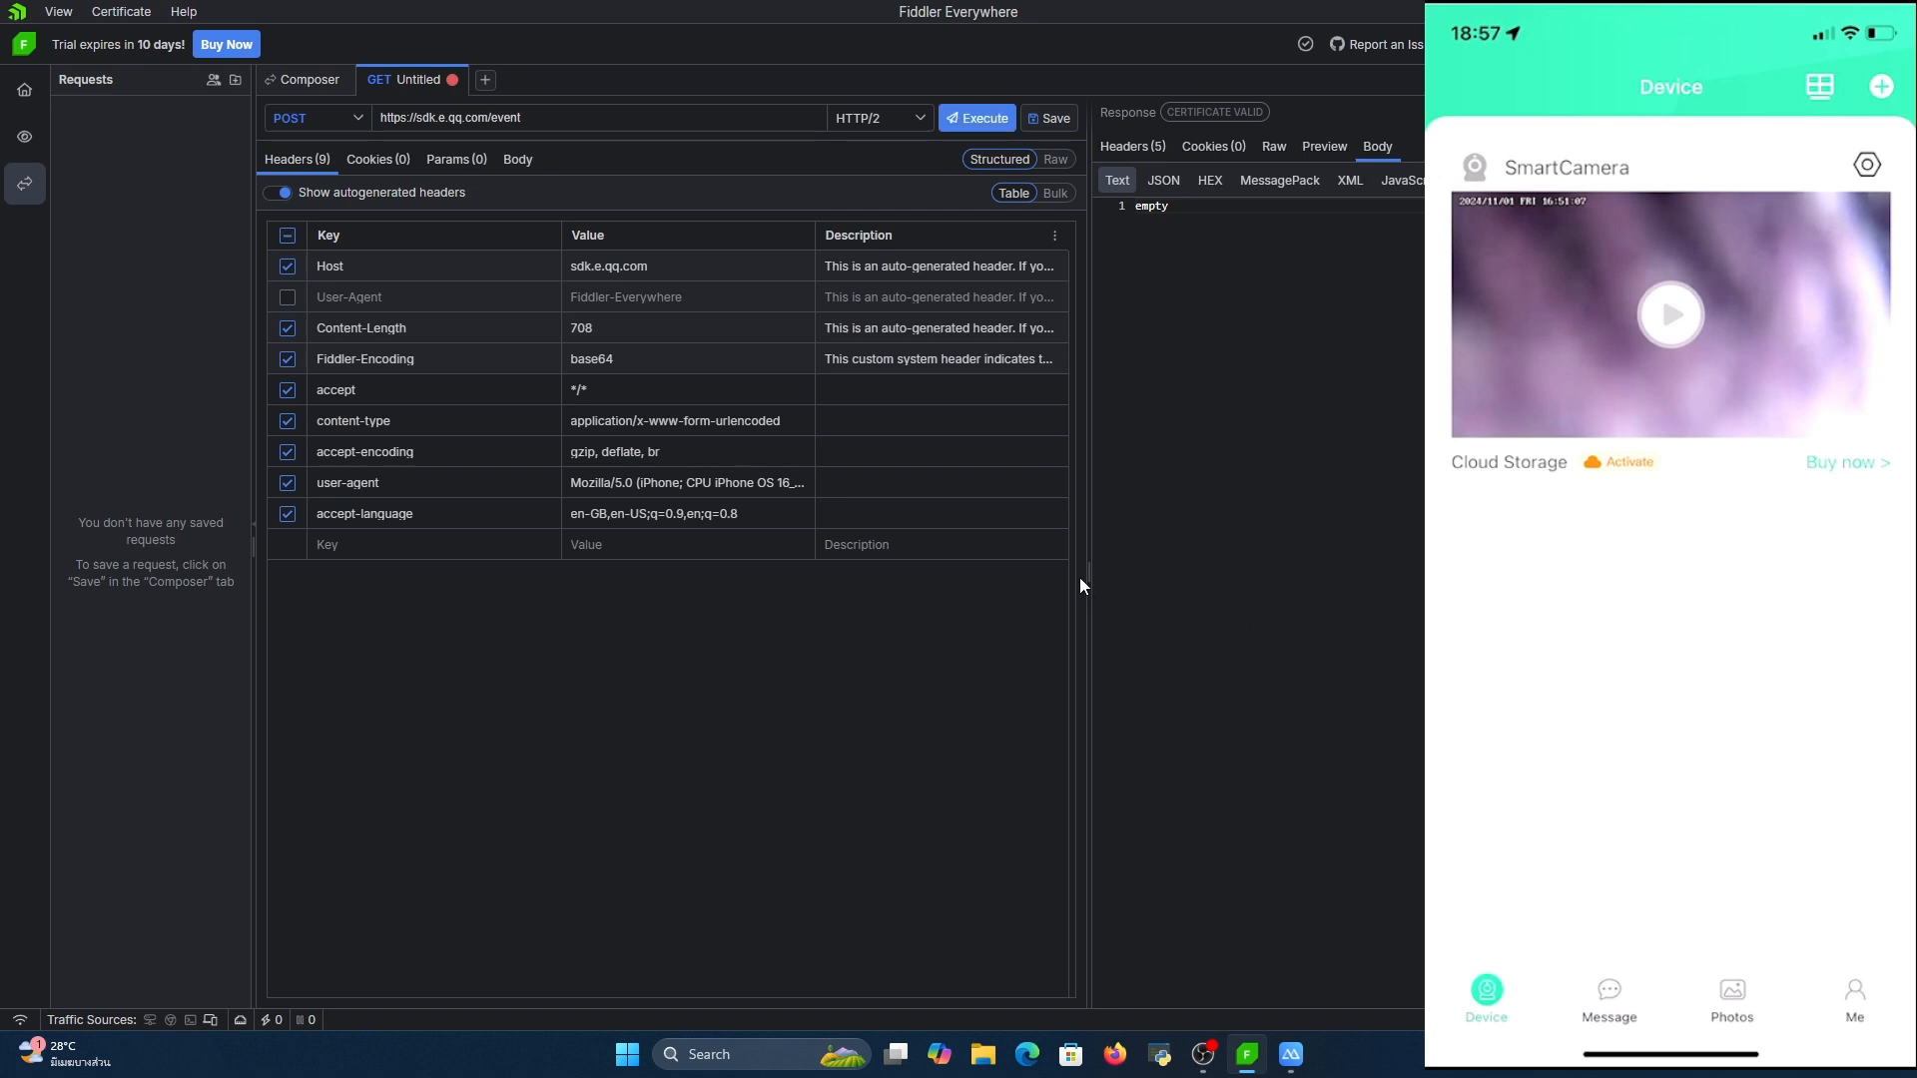
pyautogui.click(1141, 156)
pyautogui.click(977, 118)
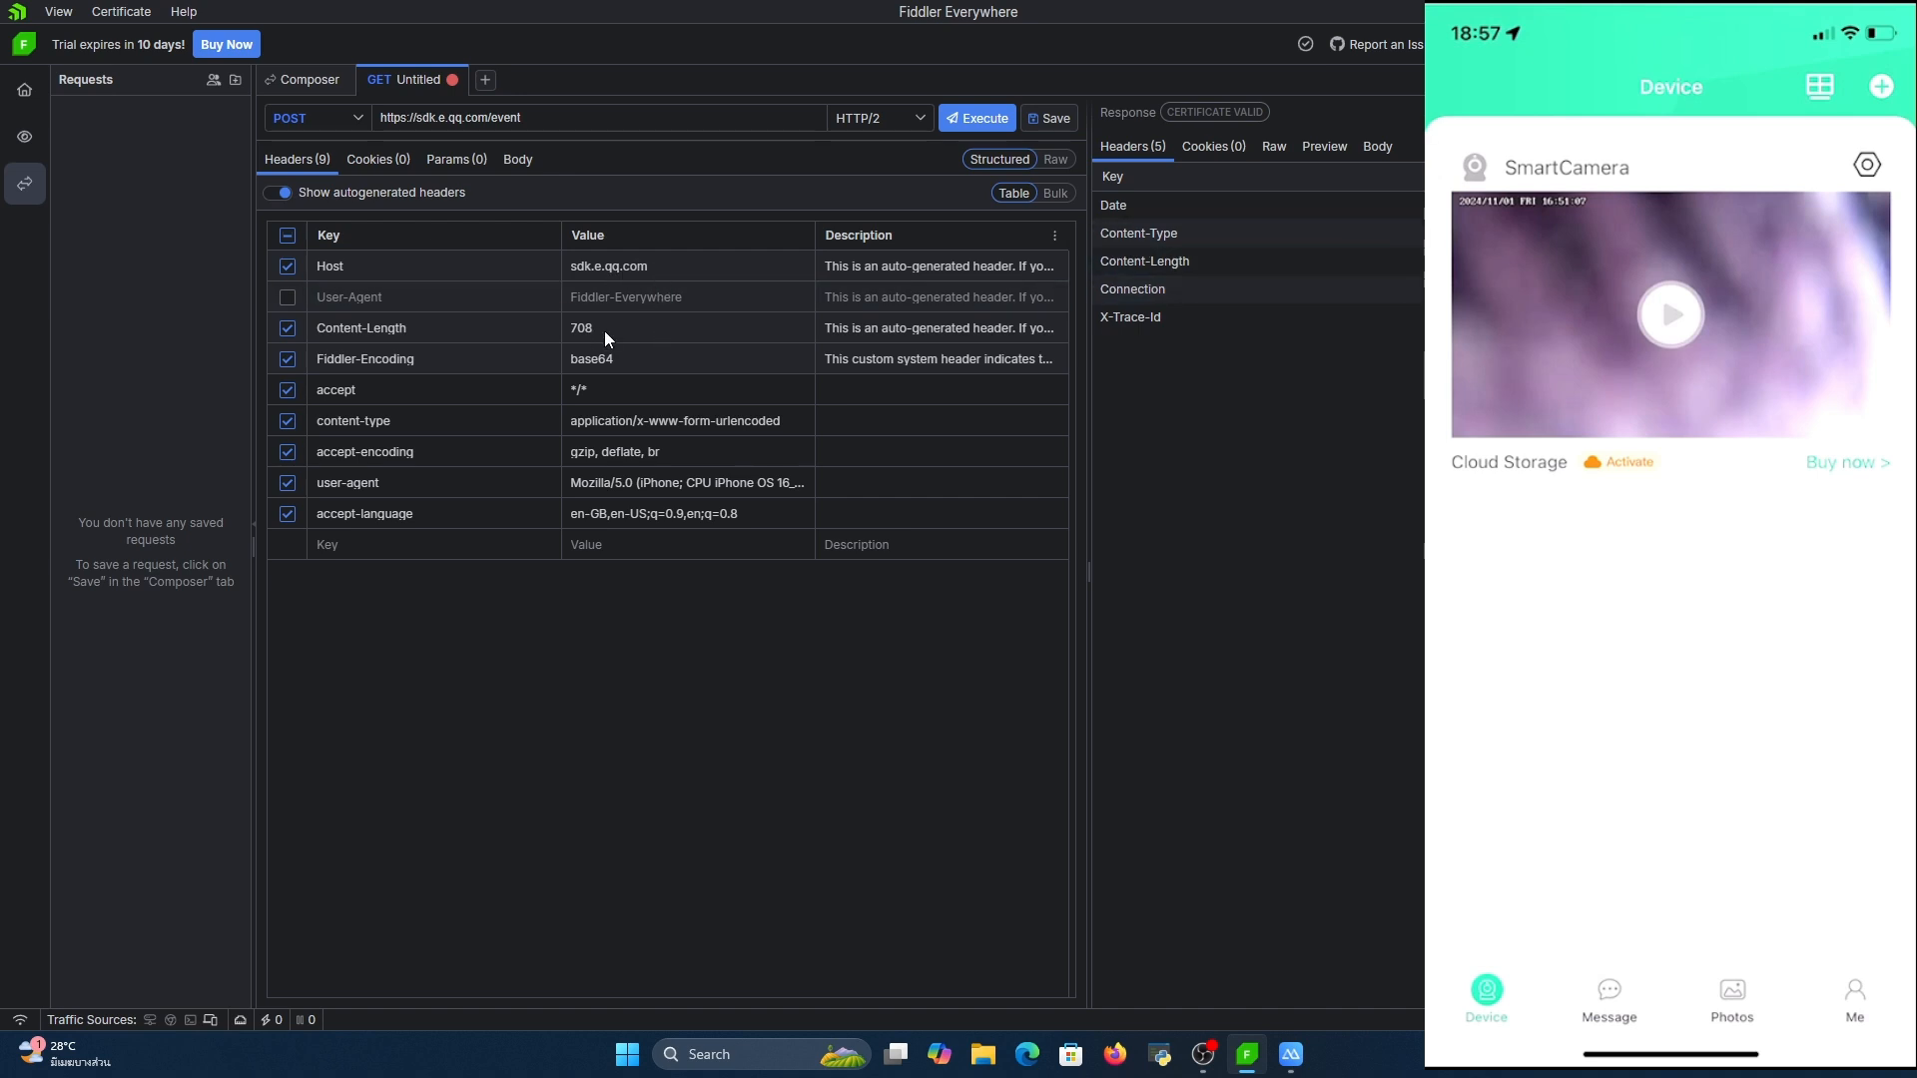
# Try to set the request's Content-Length header to 1000 in the raw view of the Composer
pyautogui.click(288, 328)
pyautogui.click(287, 328)
pyautogui.click(1056, 158)
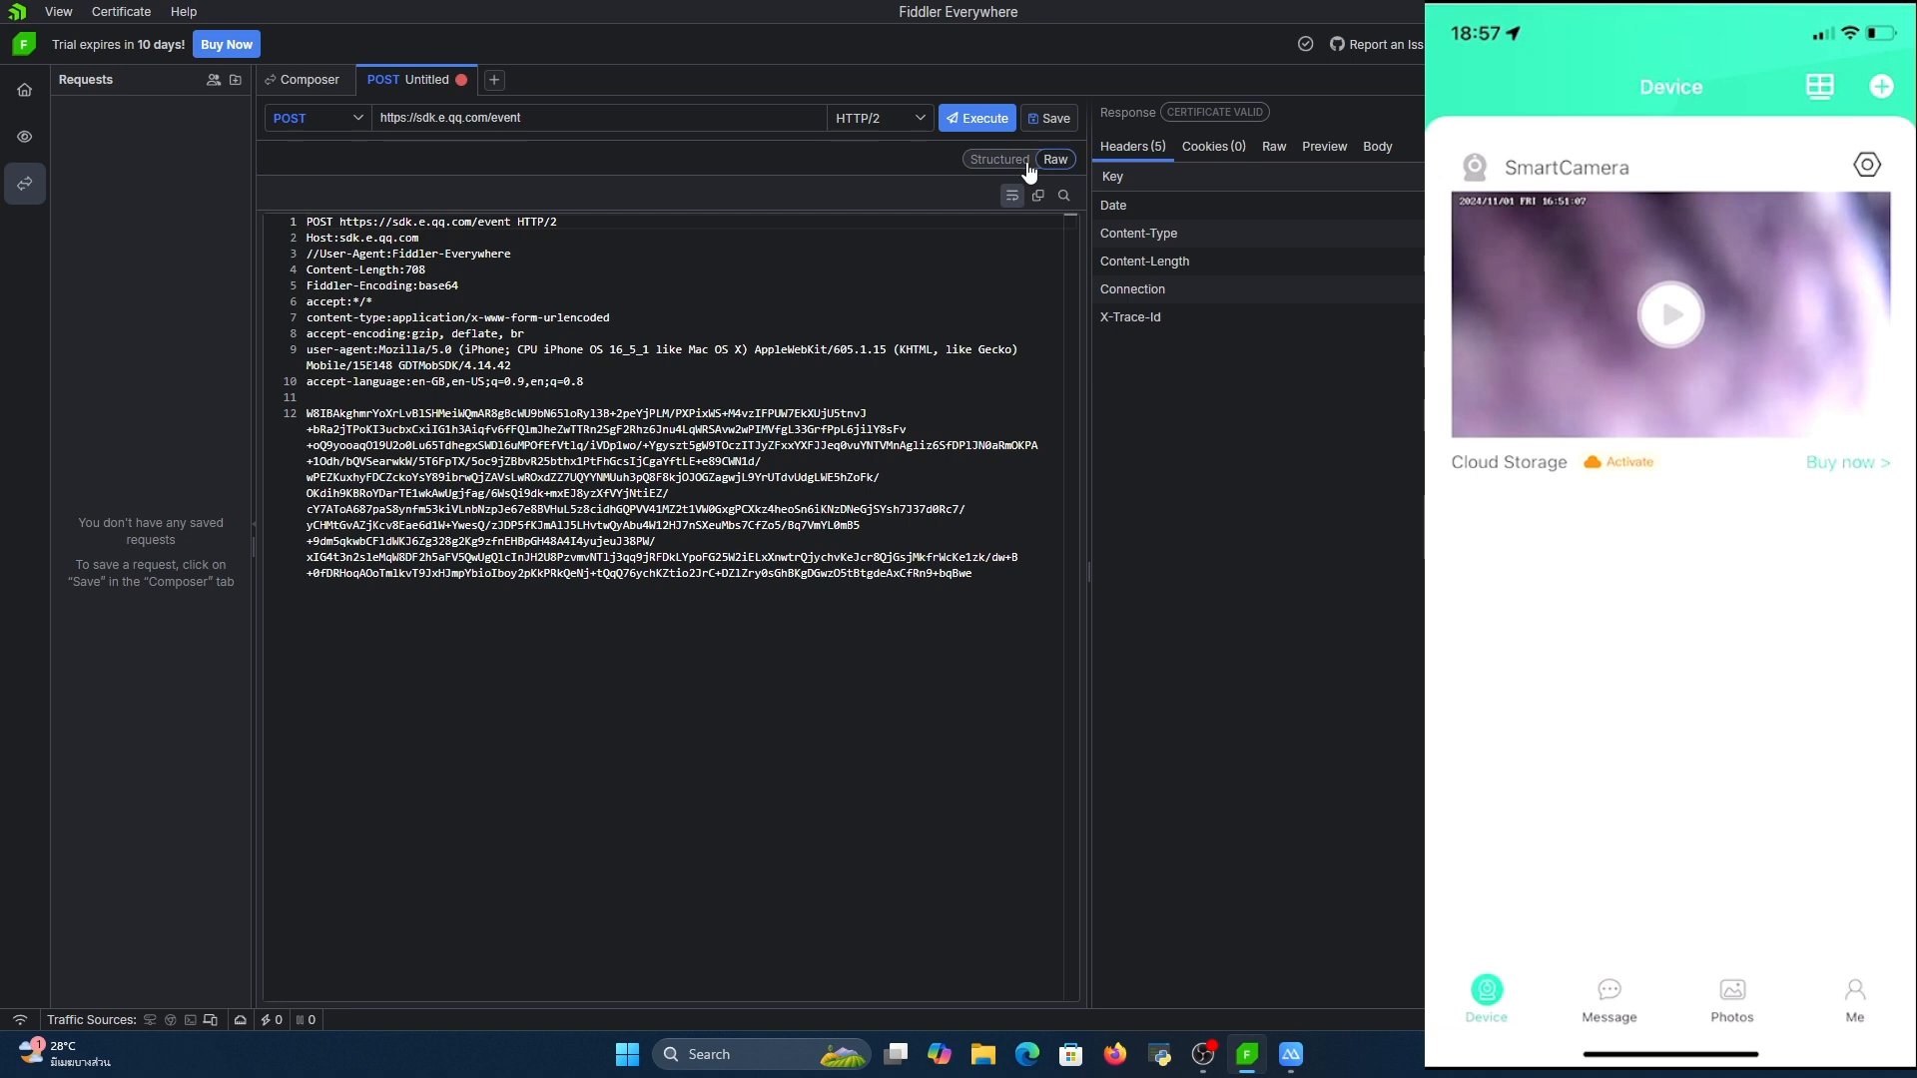
pyautogui.click(454, 255)
pyautogui.click(431, 256)
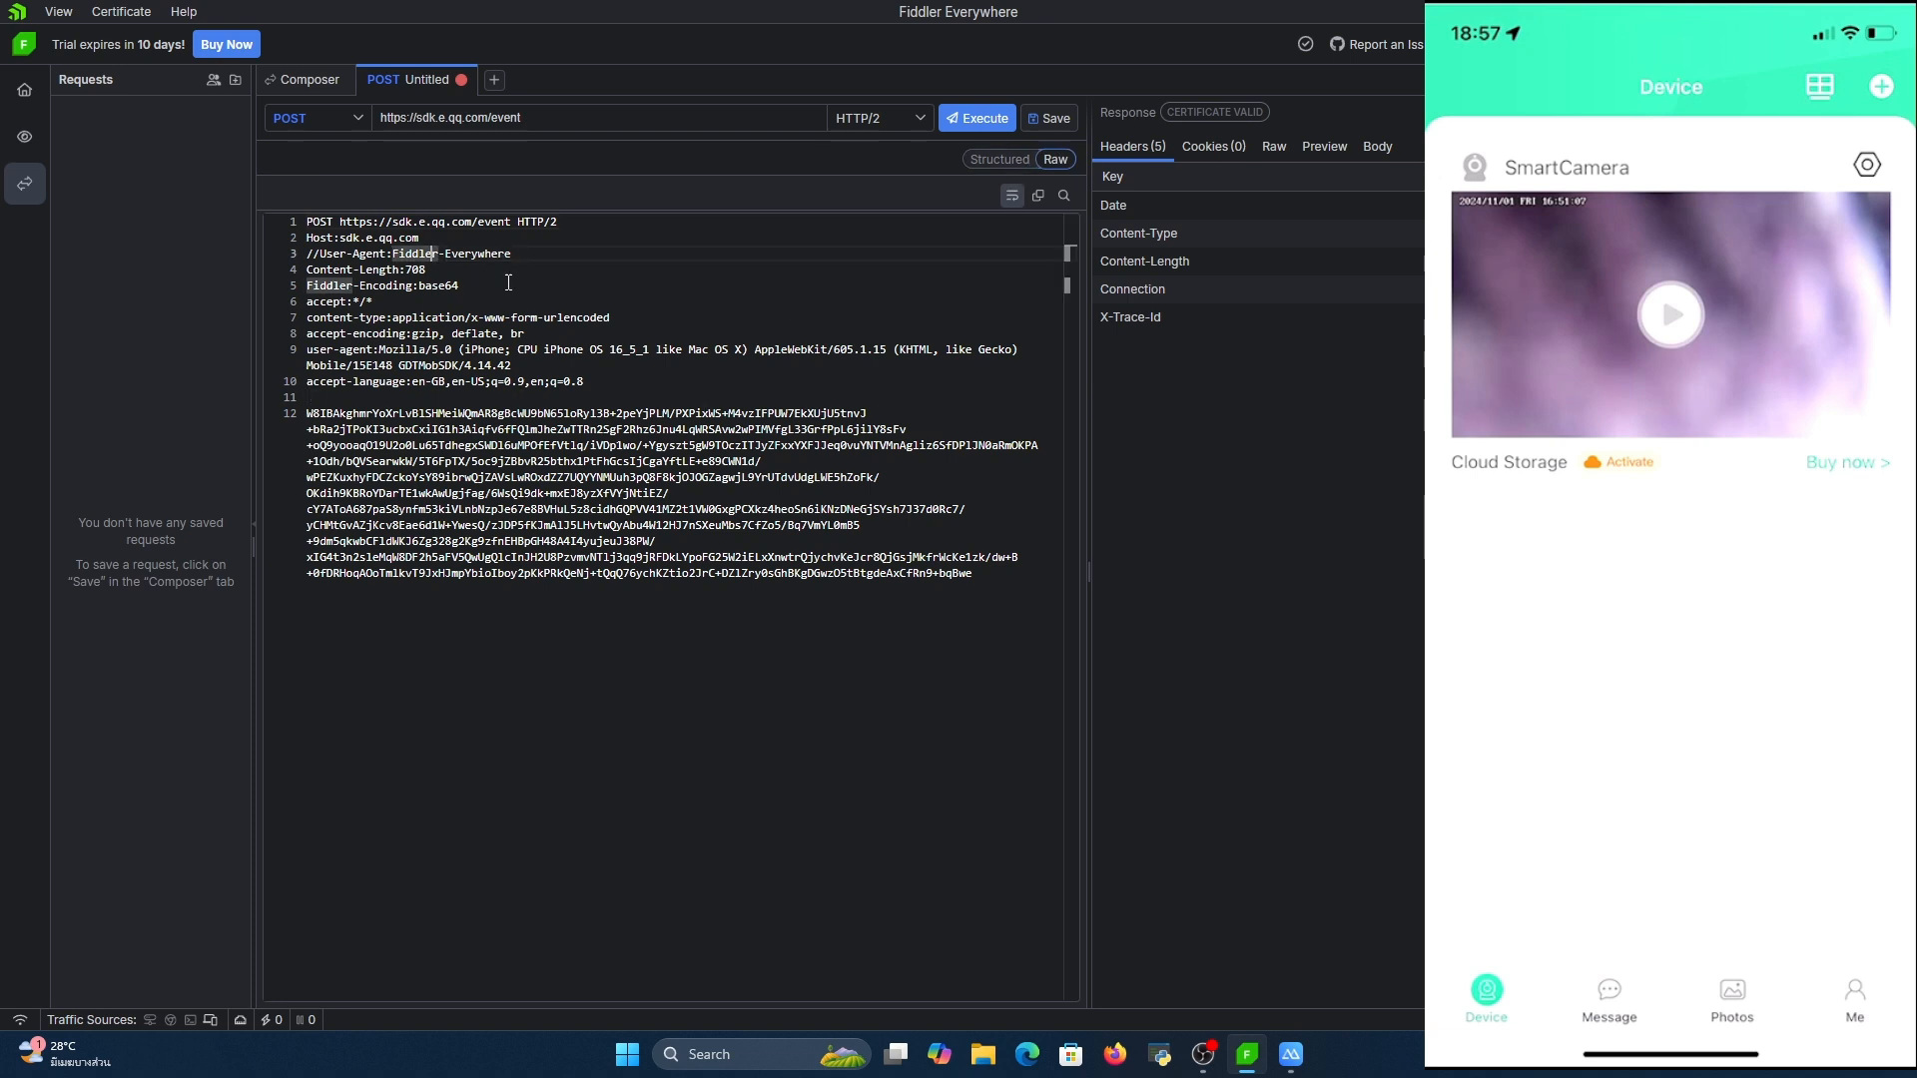
pyautogui.press('Right')
pyautogui.press('Down')
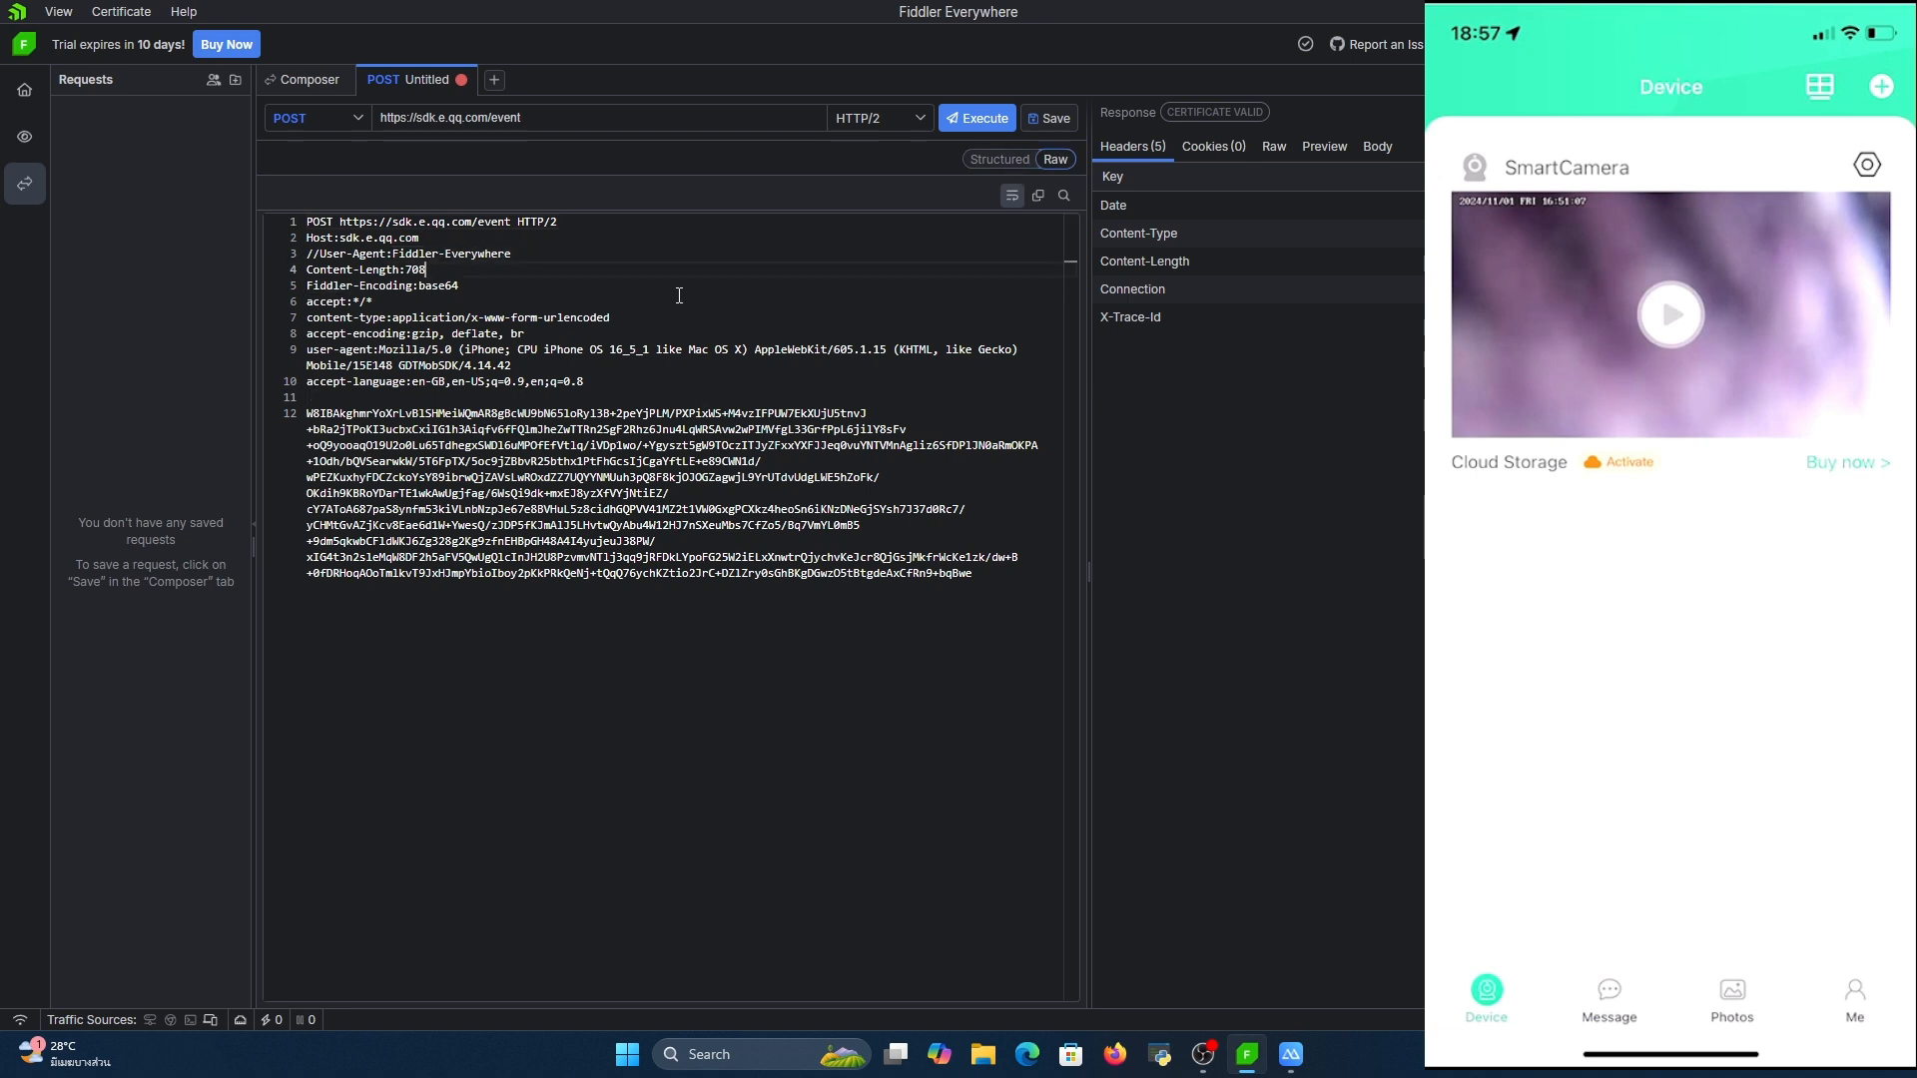
pyautogui.press('BackSpace')
pyautogui.press('BackSpace')
pyautogui.press('BackSpace')
pyautogui.write('100')
pyautogui.write('0')
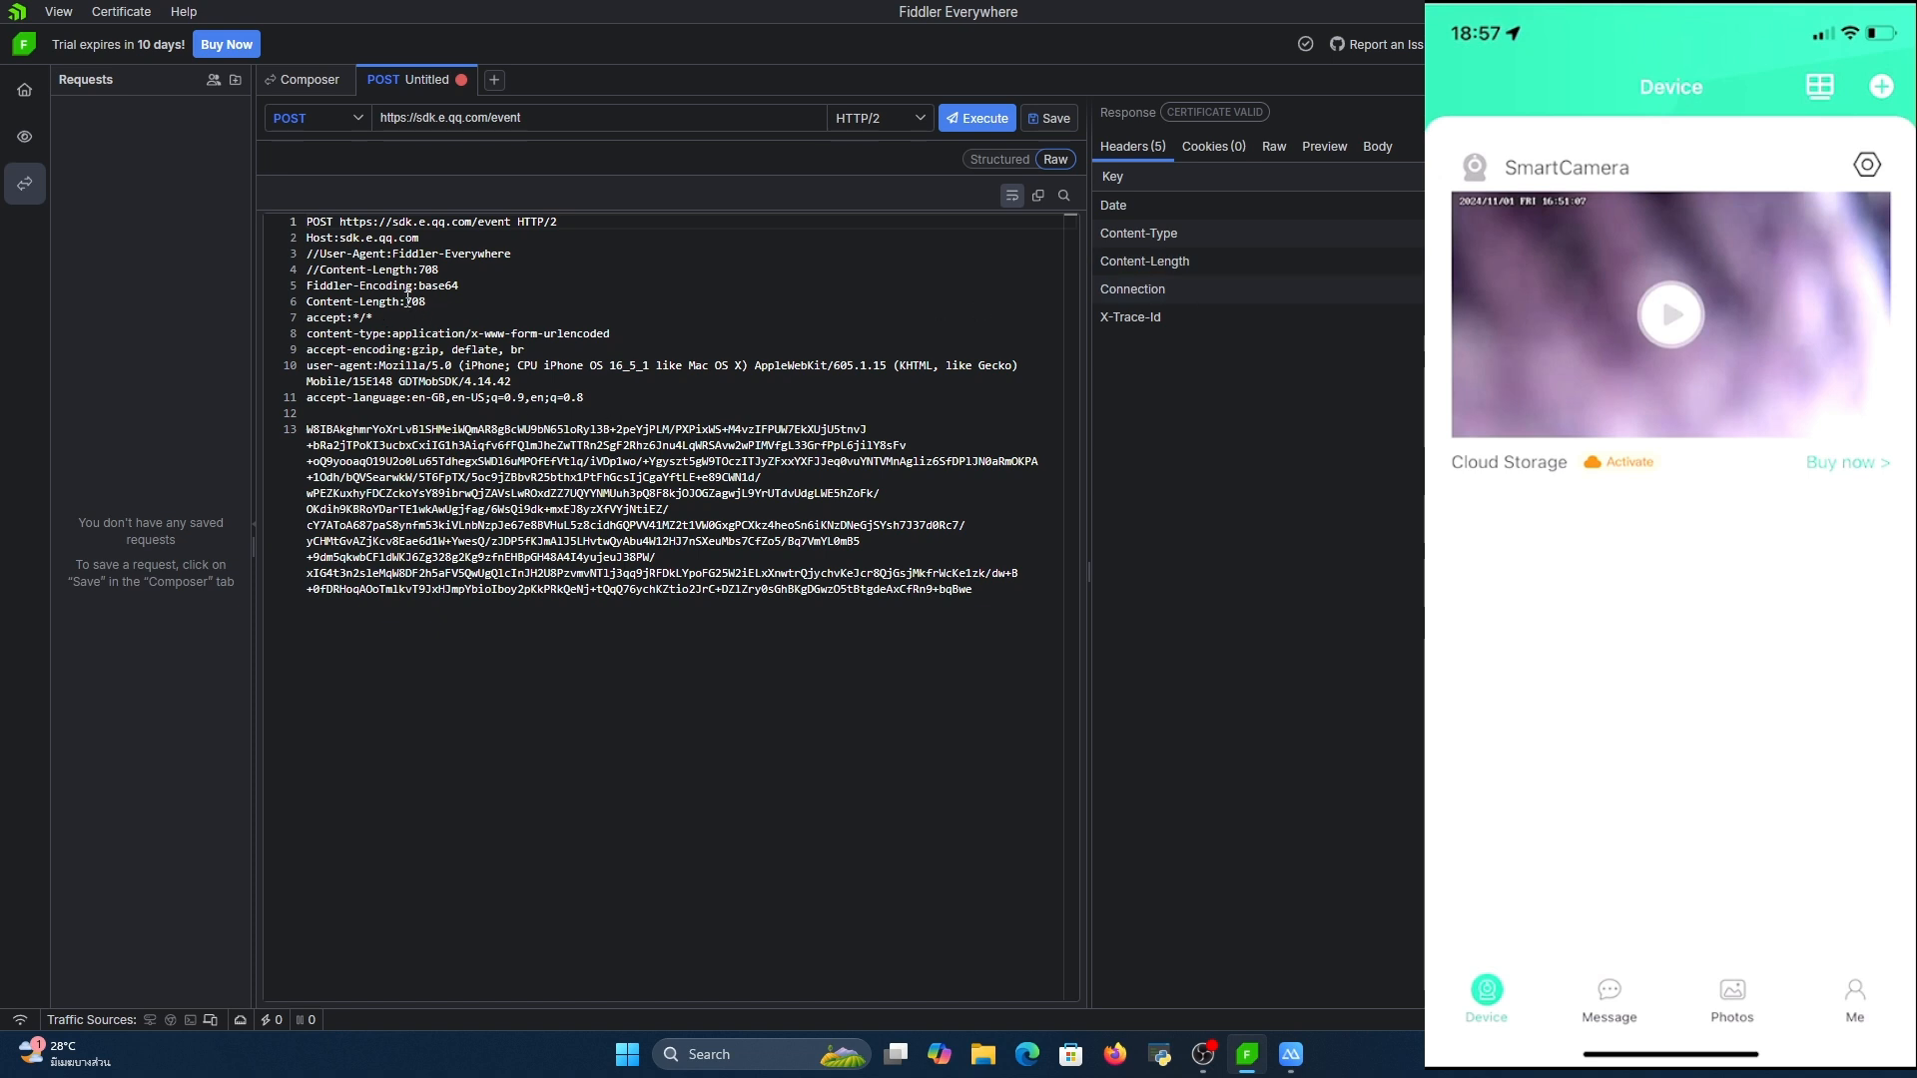
# Return to the structured request view, enable the autogenerated User-Agent header, and hide the autogenerated headers
pyautogui.click(981, 157)
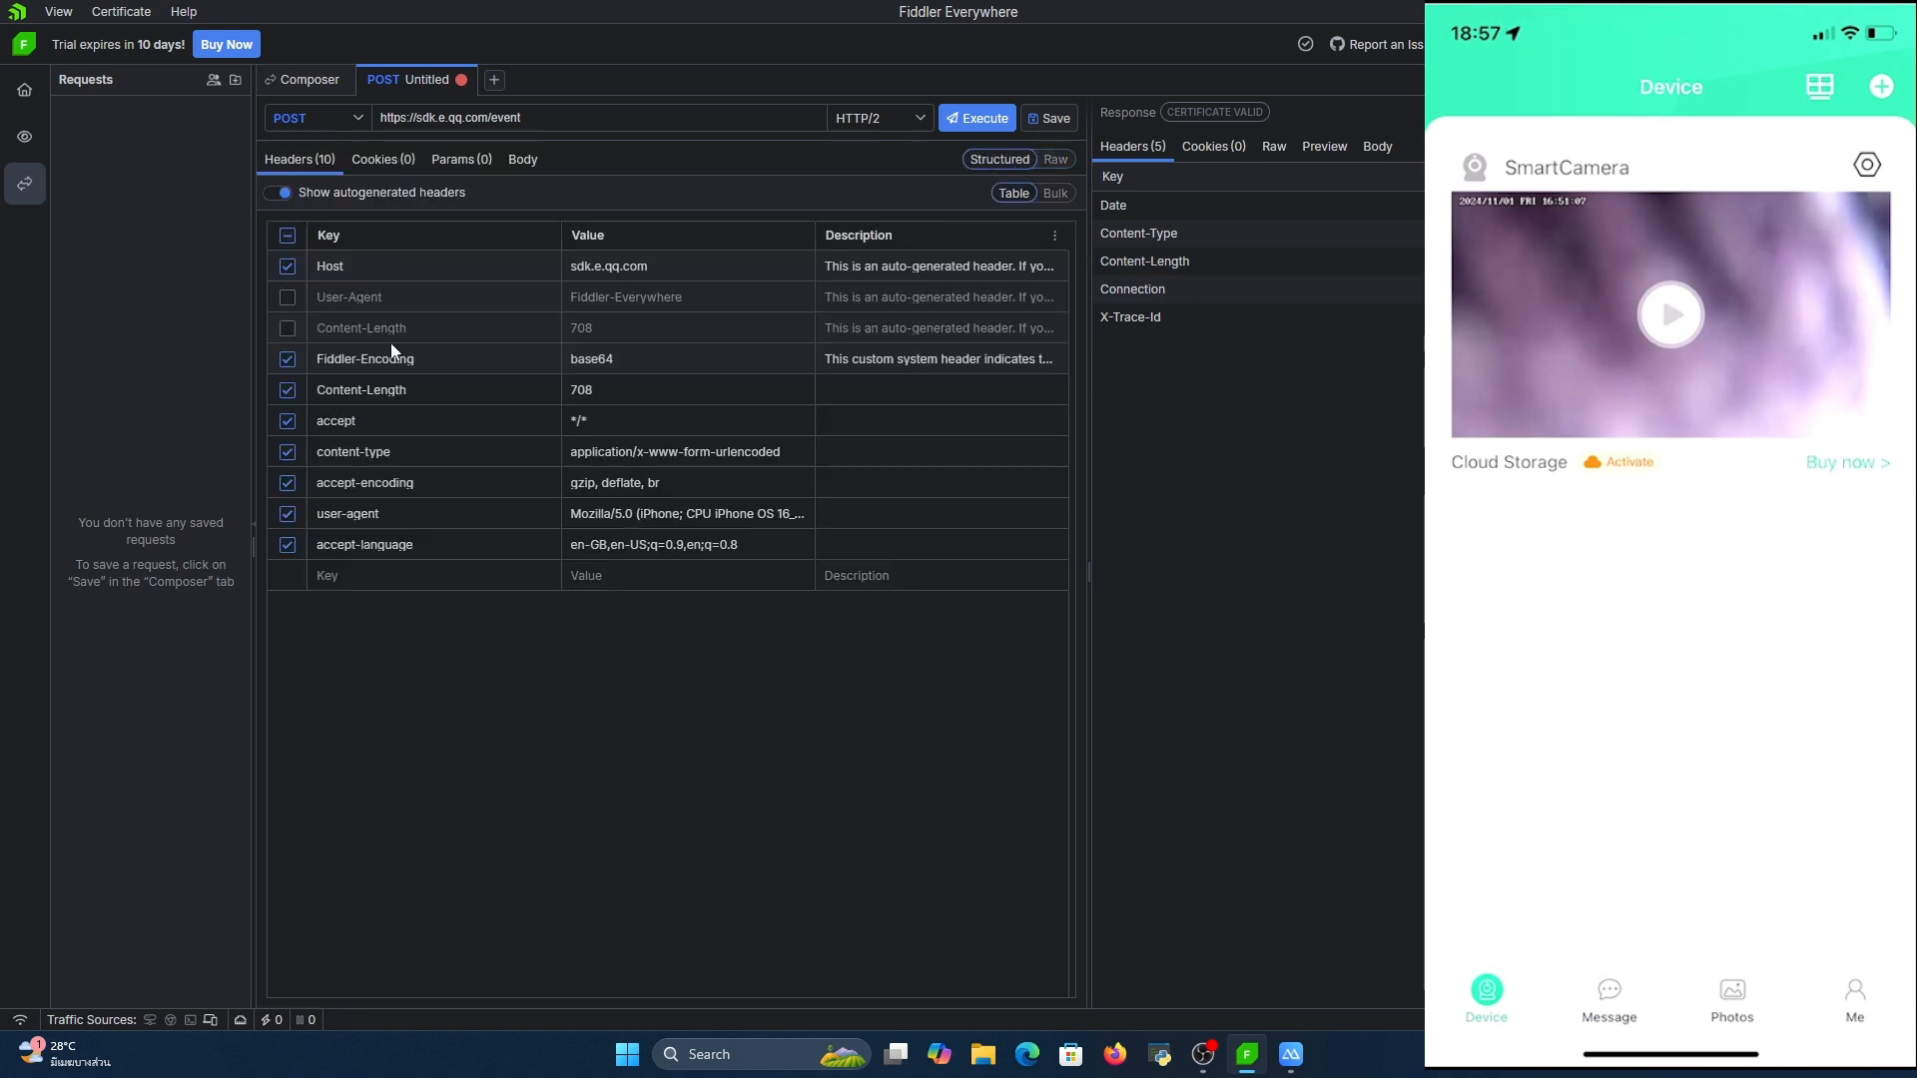
pyautogui.click(286, 297)
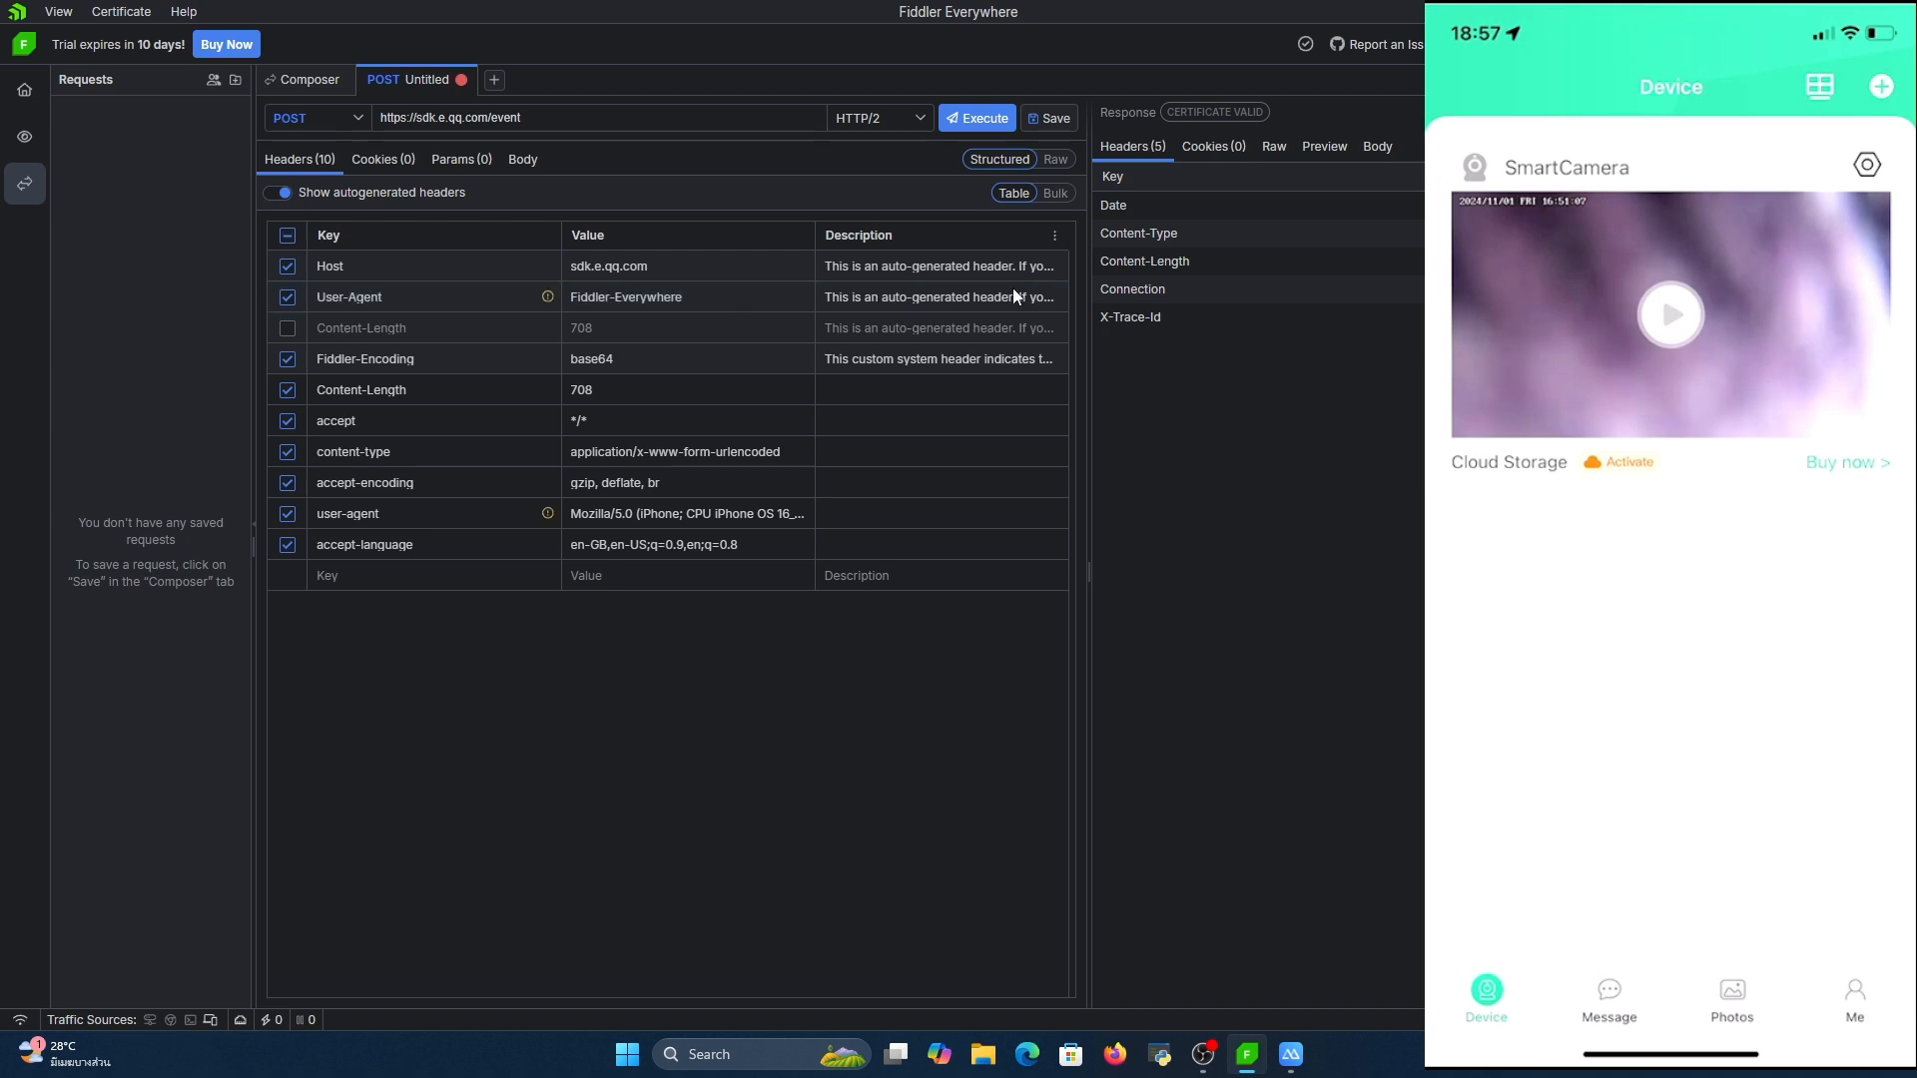
pyautogui.click(274, 195)
# Replace the value of the request's custom user-agent header with HelloWindows
pyautogui.doubleClick(696, 330)
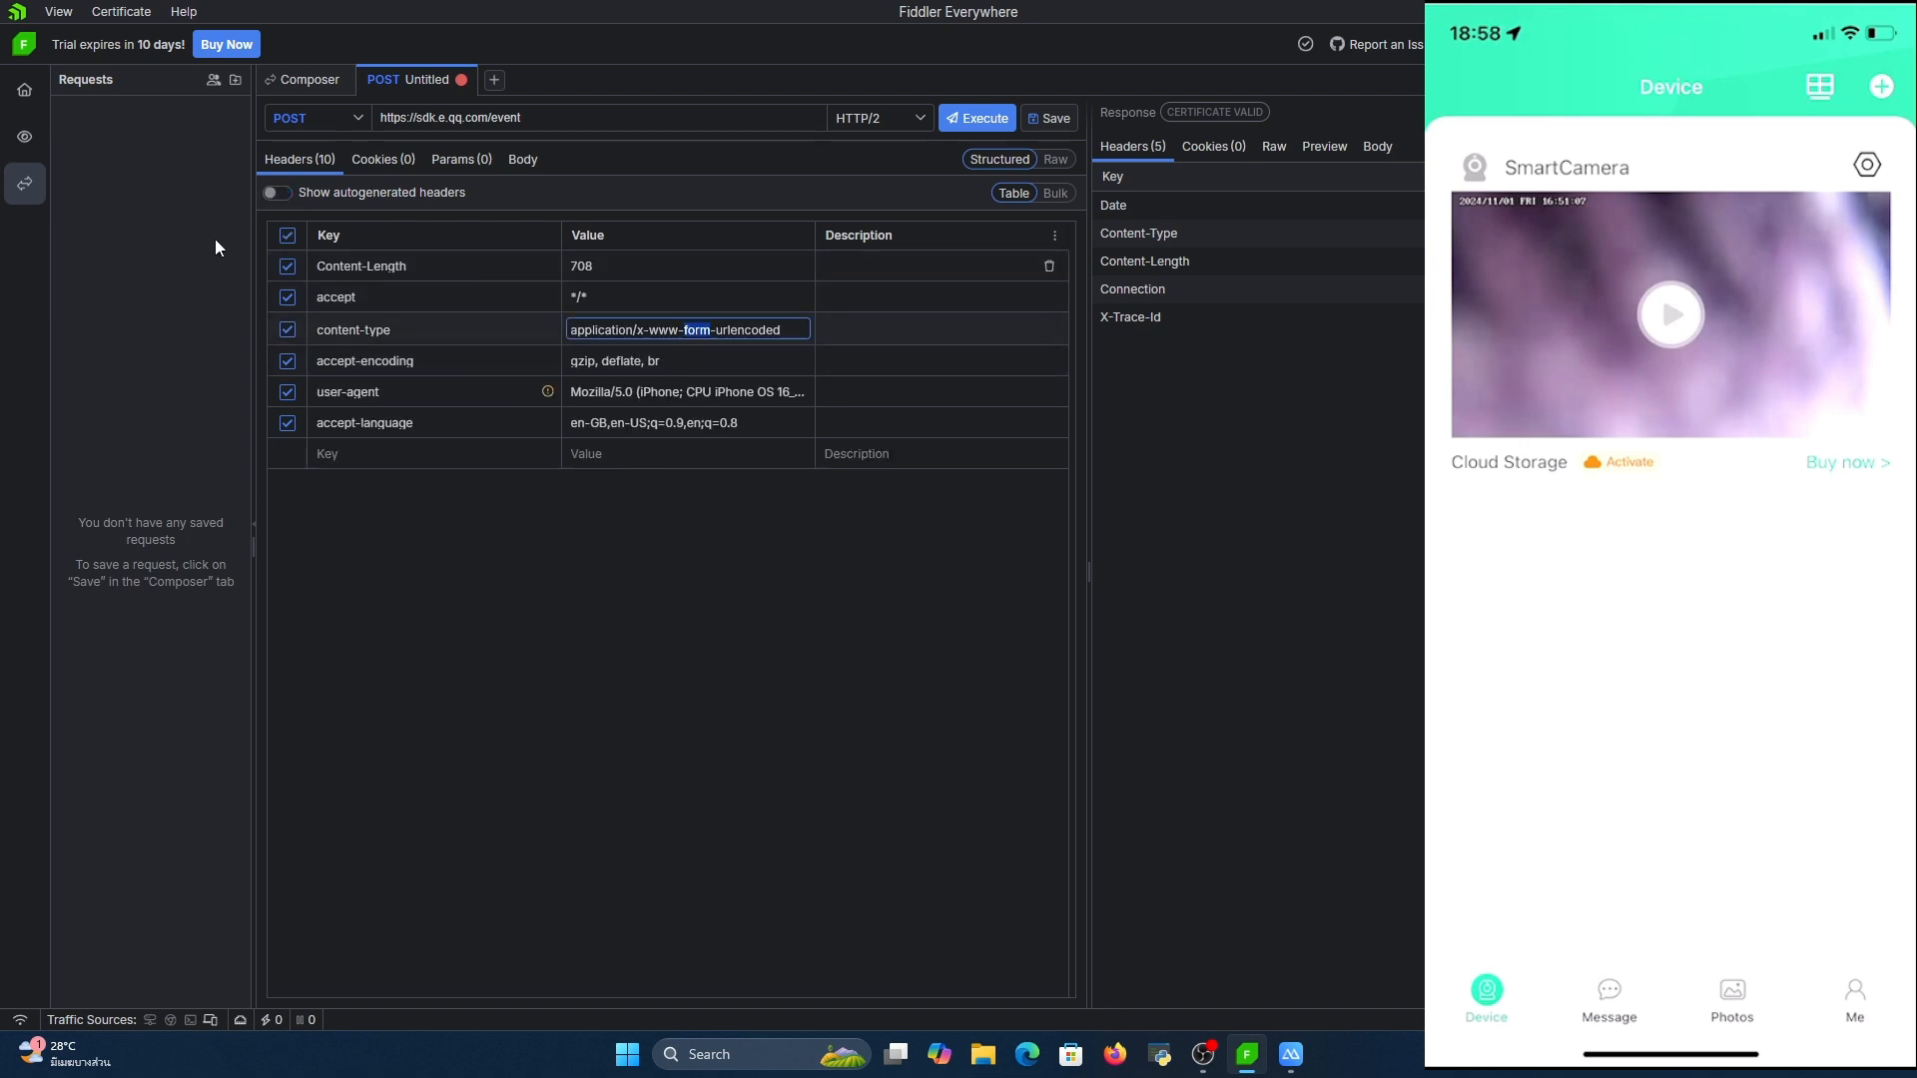
pyautogui.tripleClick(749, 330)
pyautogui.doubleClick(701, 396)
pyautogui.tripleClick(788, 387)
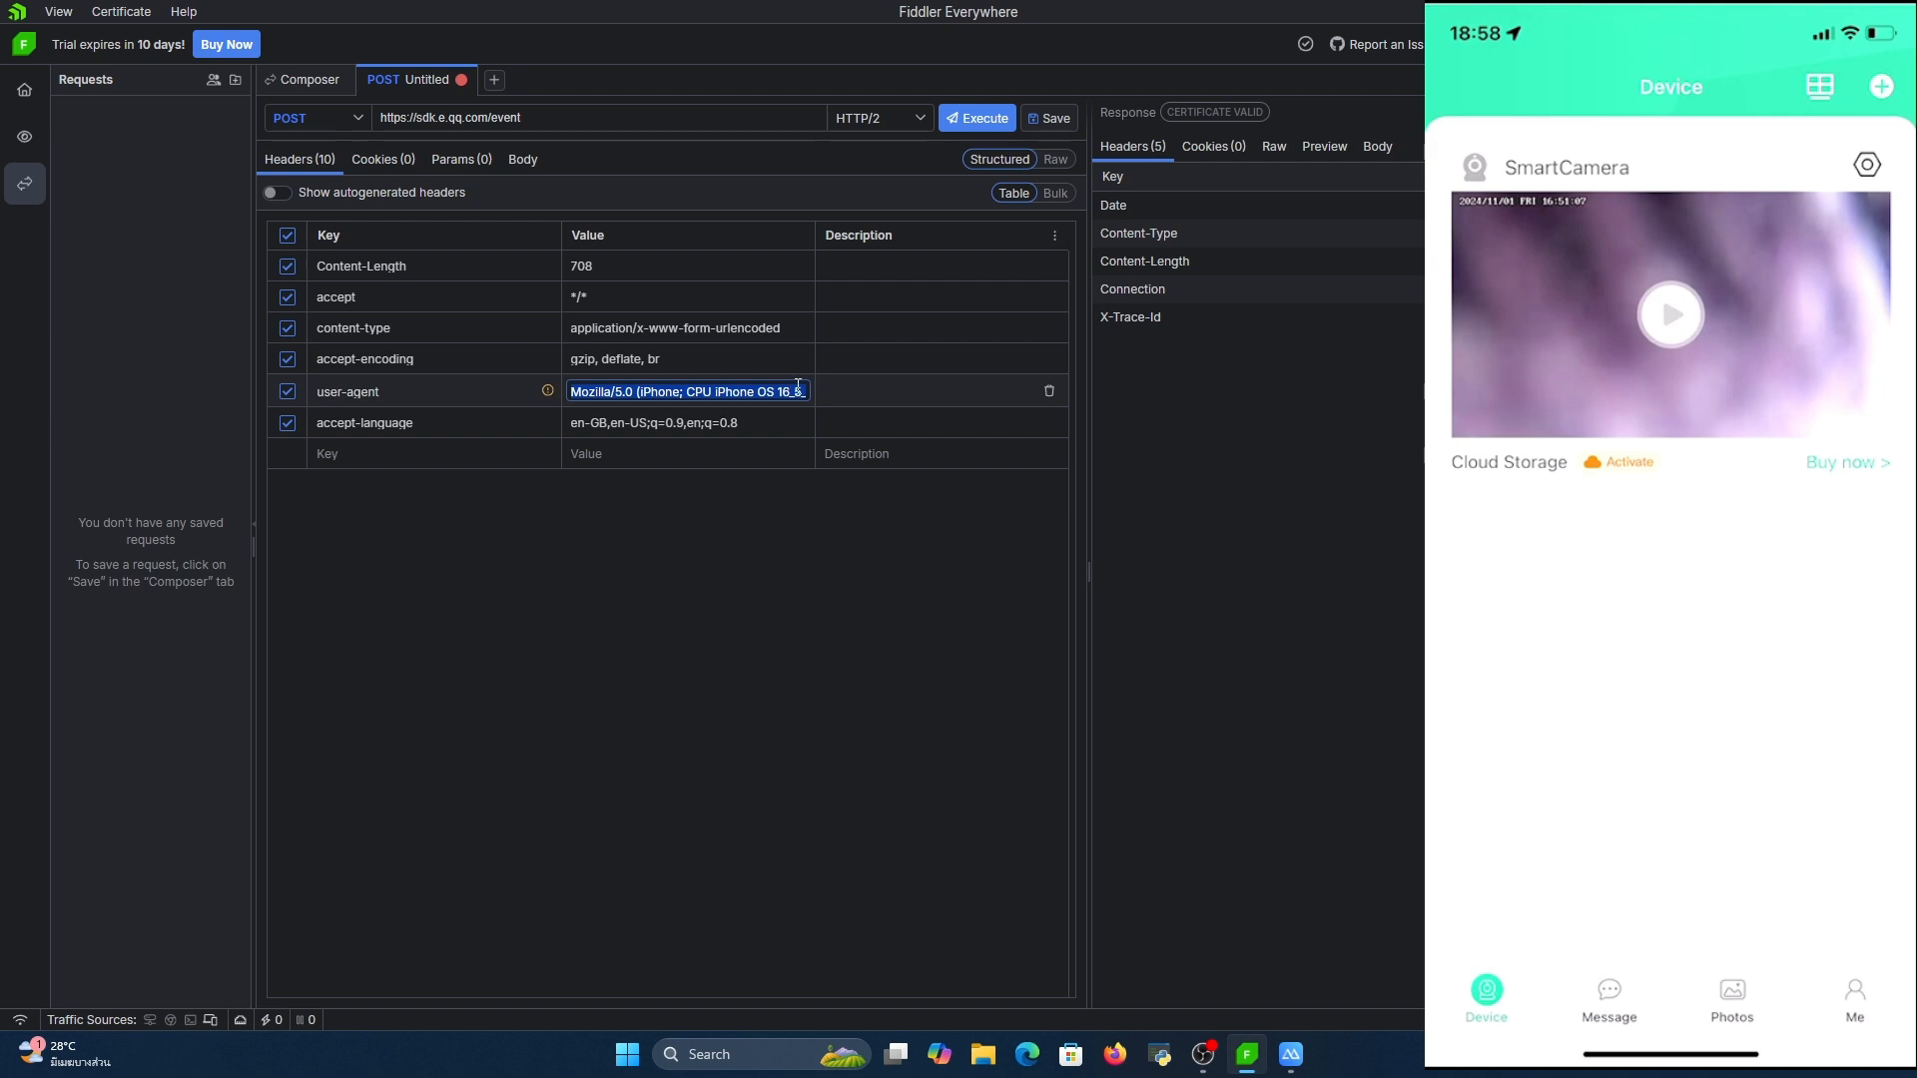
pyautogui.write('Hello')
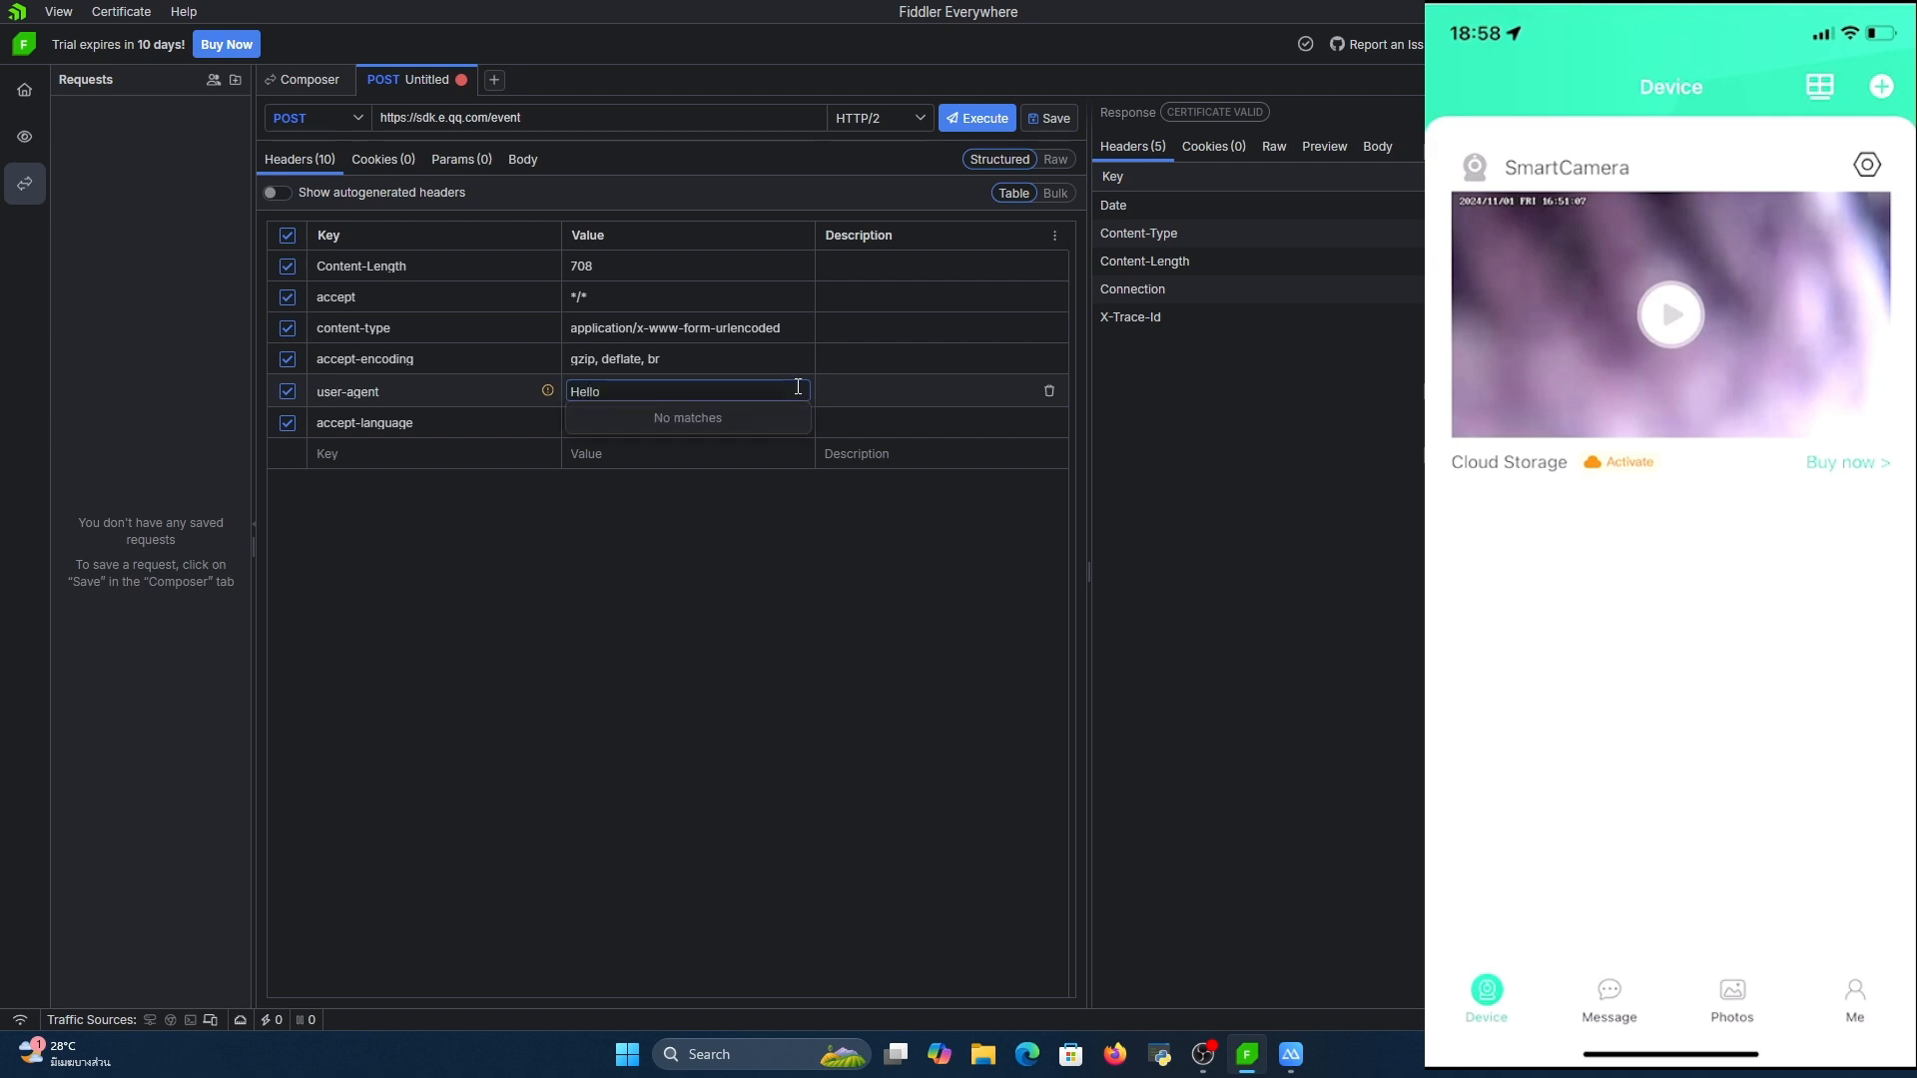
pyautogui.write('Windows')
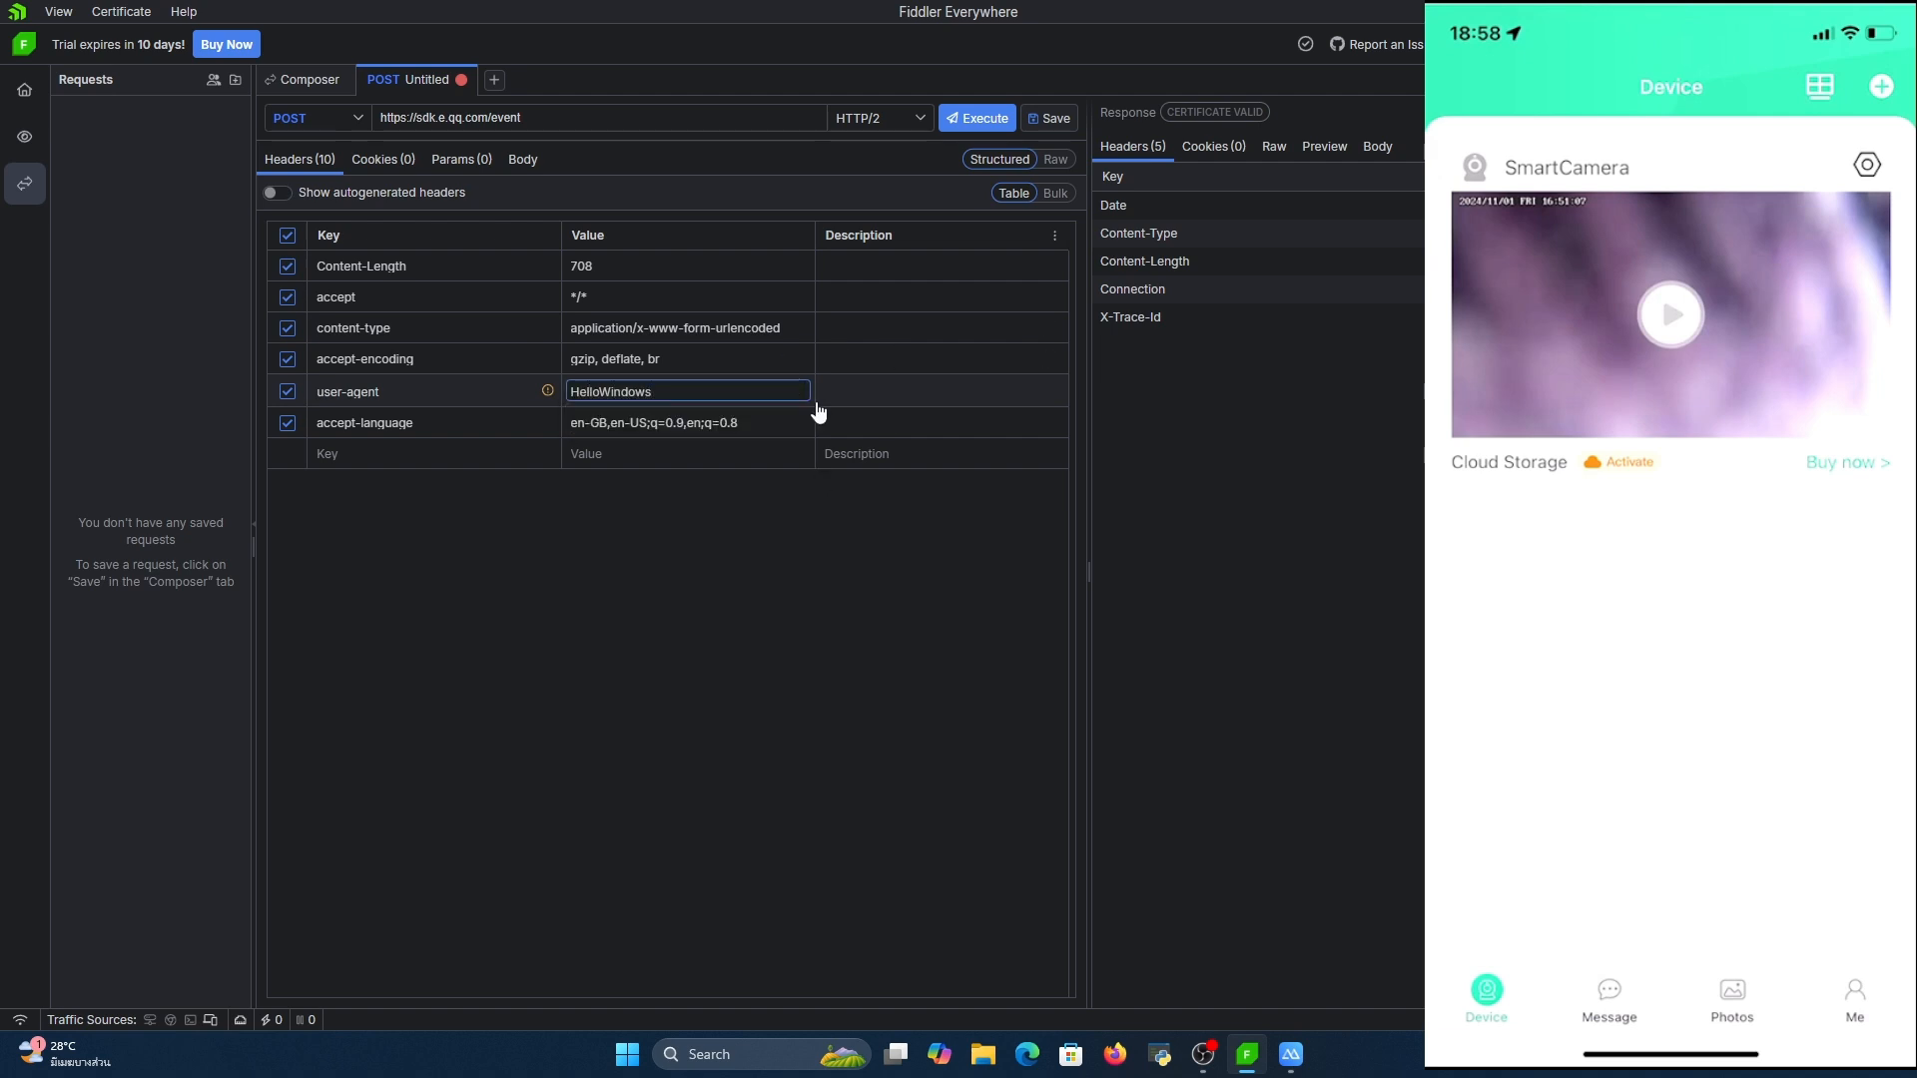
# Execute the modified sdk.e.qq.com/event request and view its raw response
pyautogui.click(986, 118)
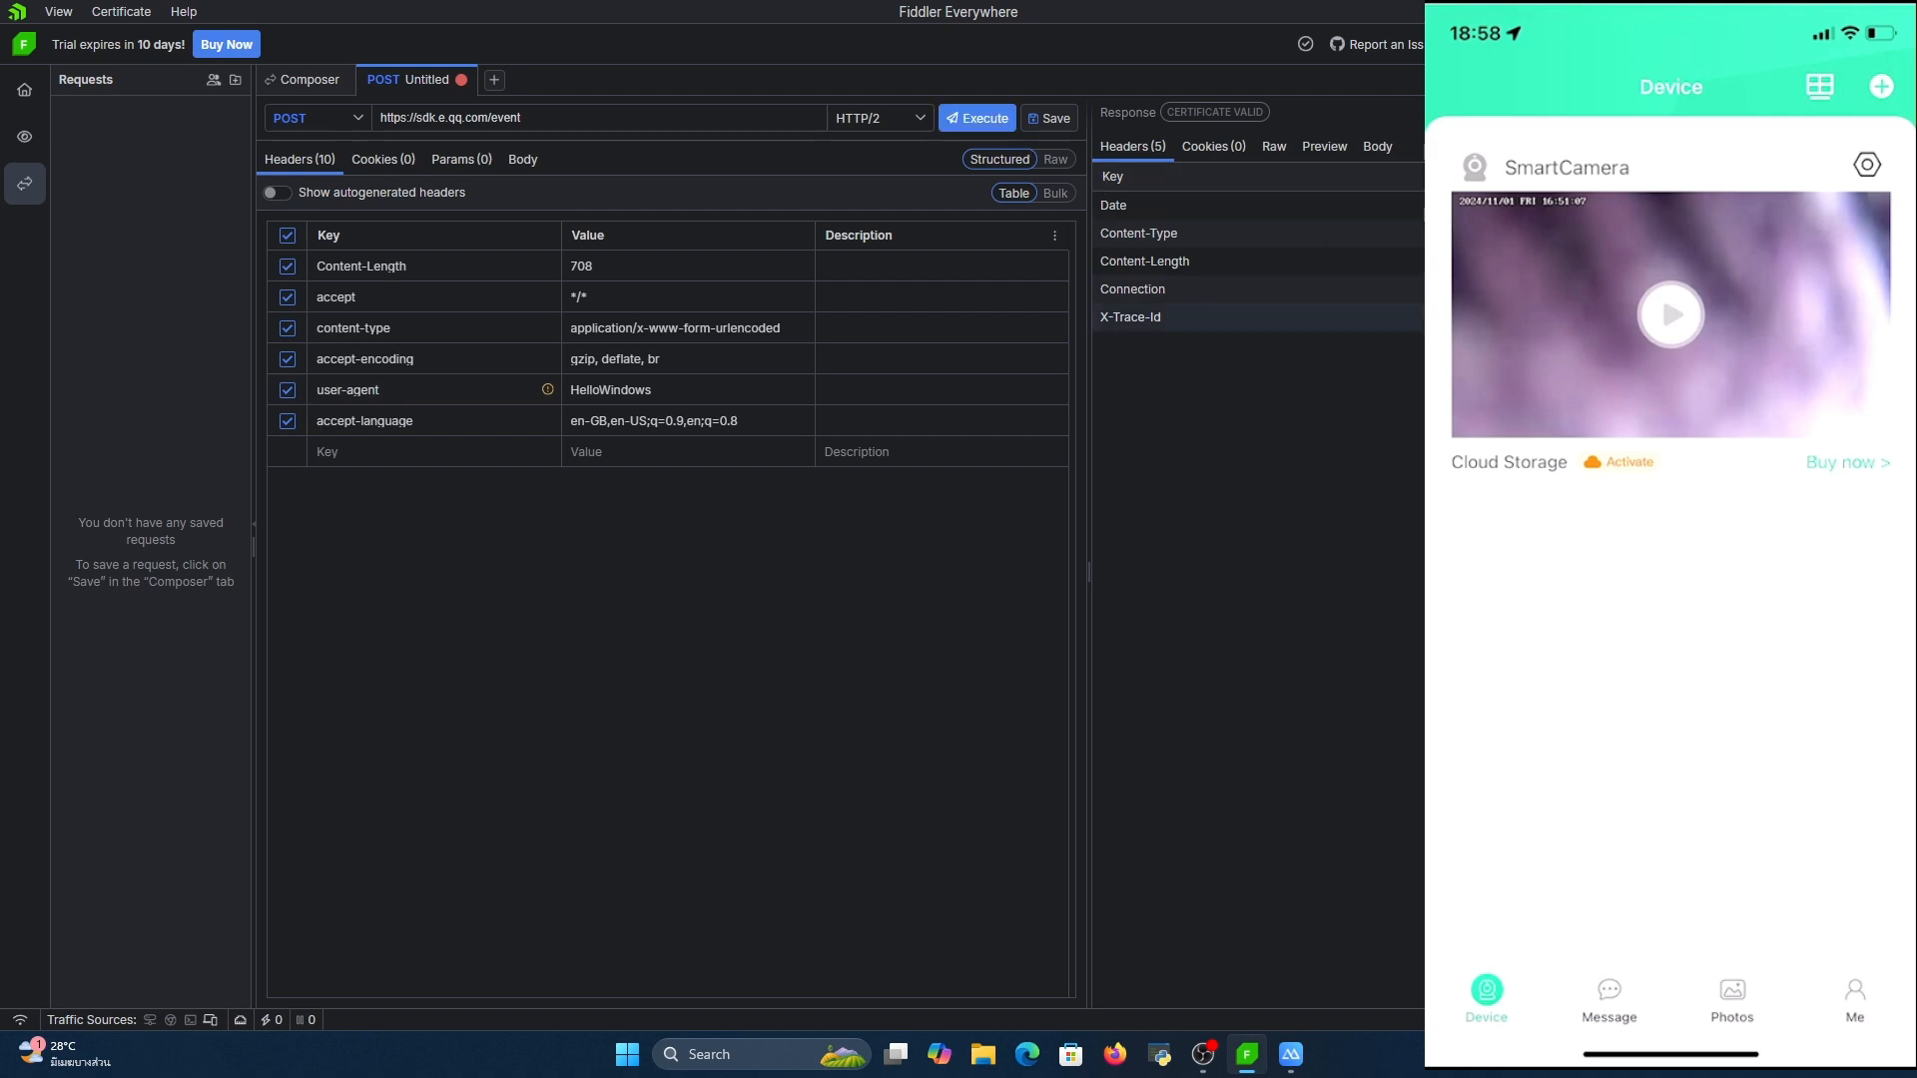
pyautogui.click(1273, 146)
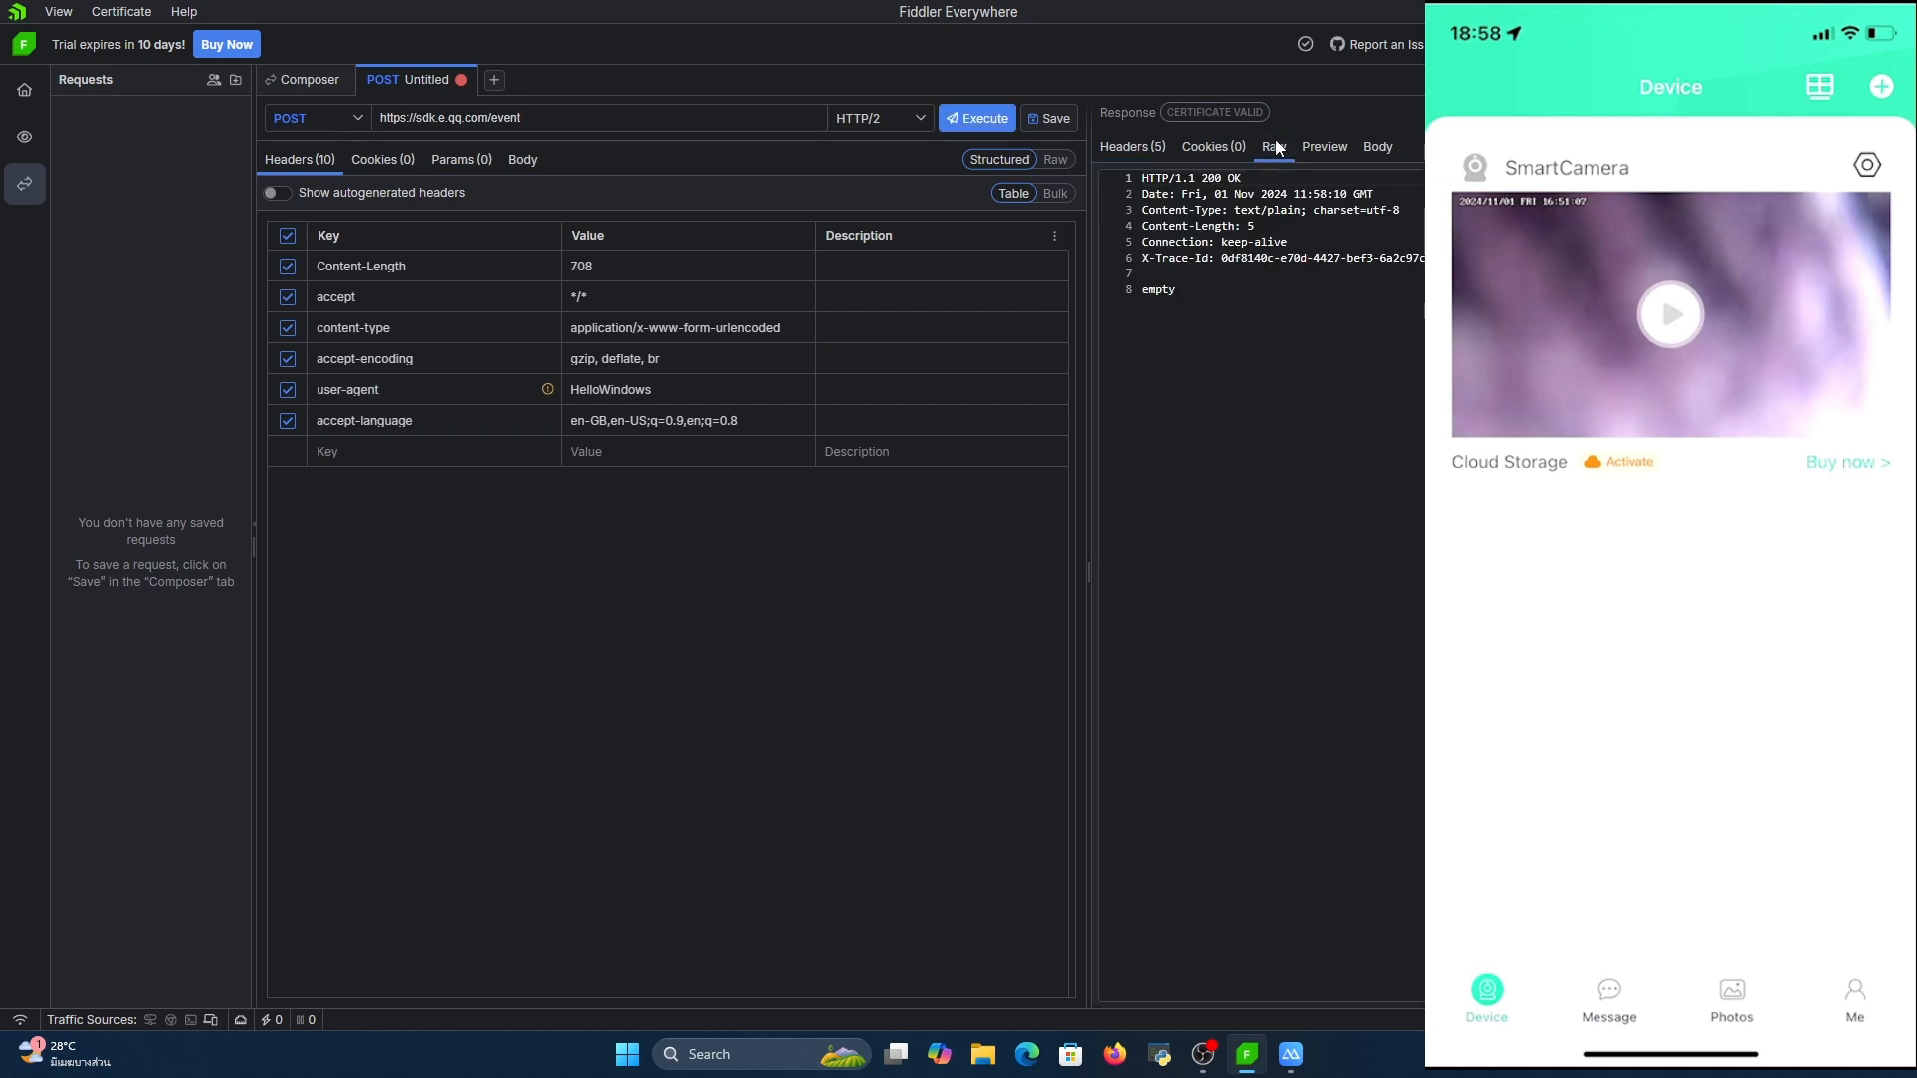
# Examine the executed request's response in its raw, preview, body and headers views
pyautogui.click(1304, 312)
pyautogui.hotkey('ctrl', 'a')
pyautogui.click(1331, 312)
pyautogui.click(1323, 147)
pyautogui.click(1377, 147)
pyautogui.click(1328, 149)
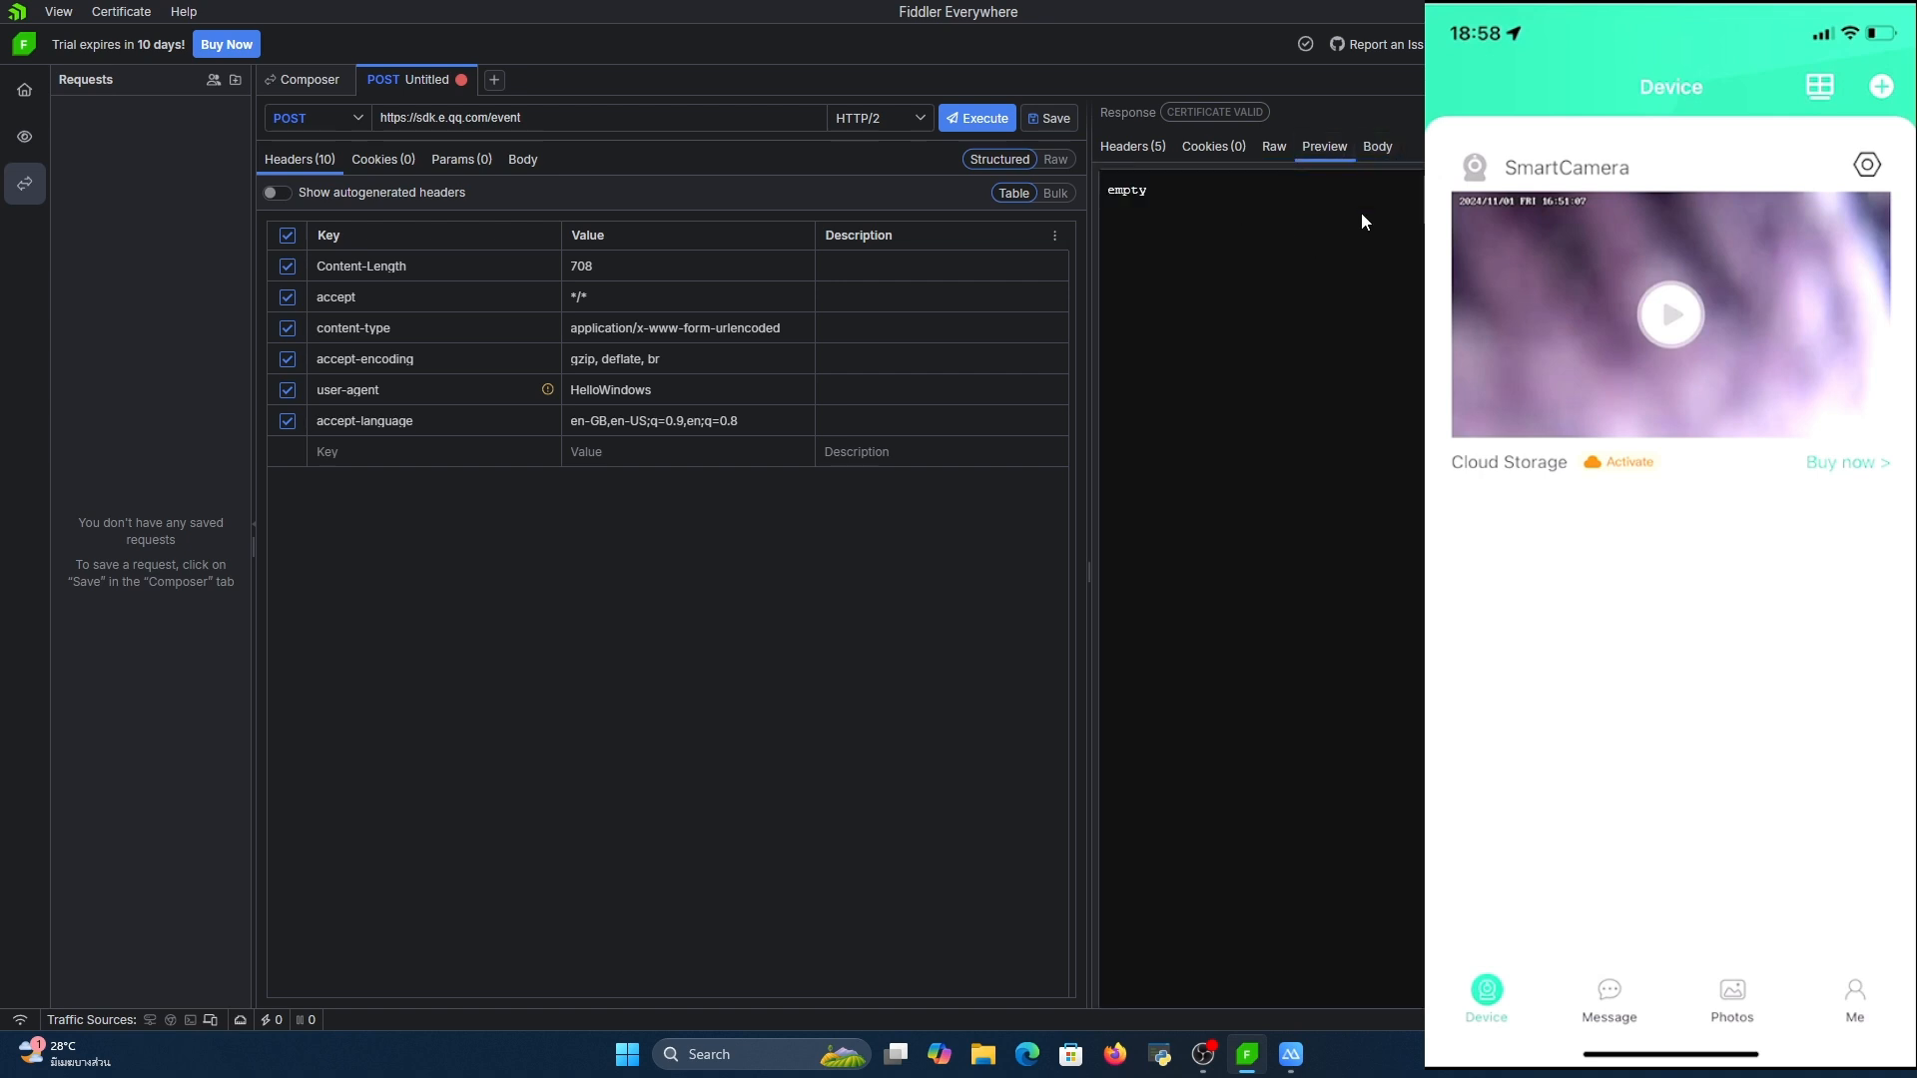
pyautogui.click(1381, 147)
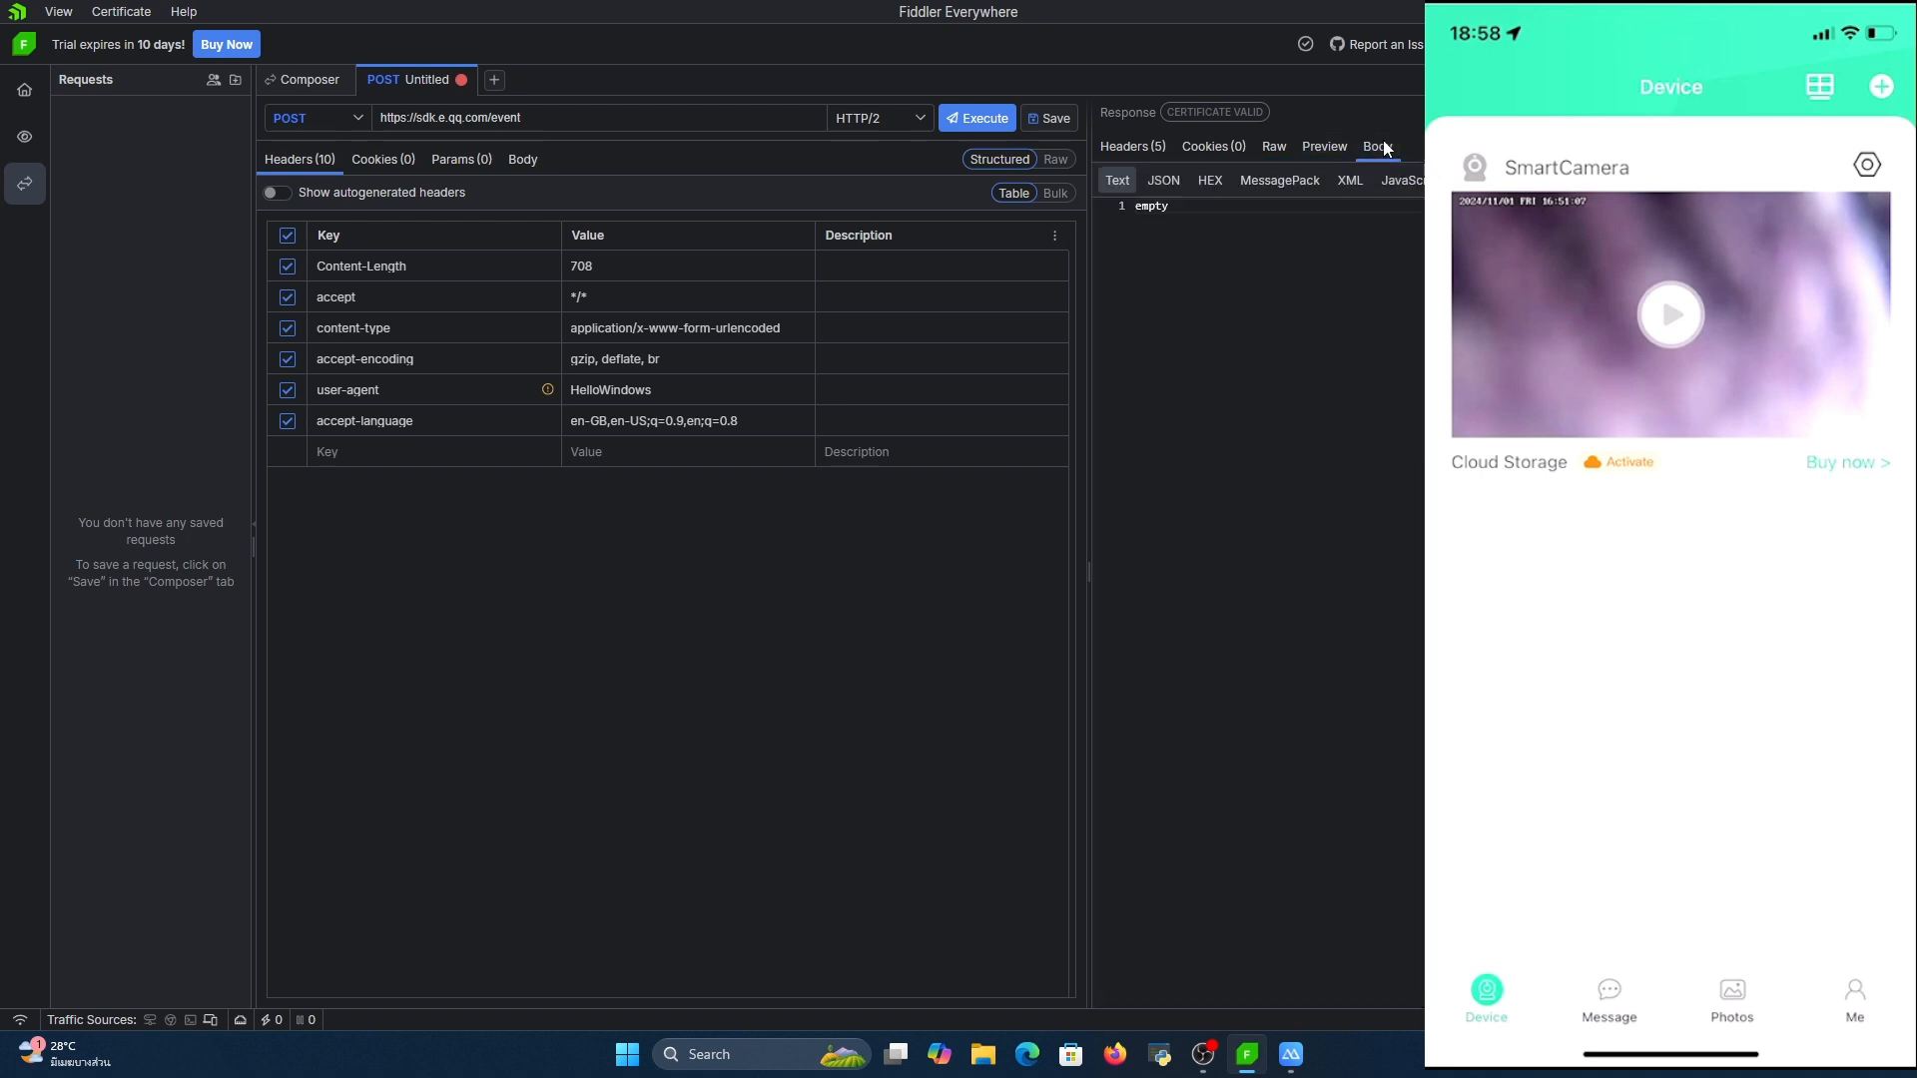
pyautogui.click(1134, 148)
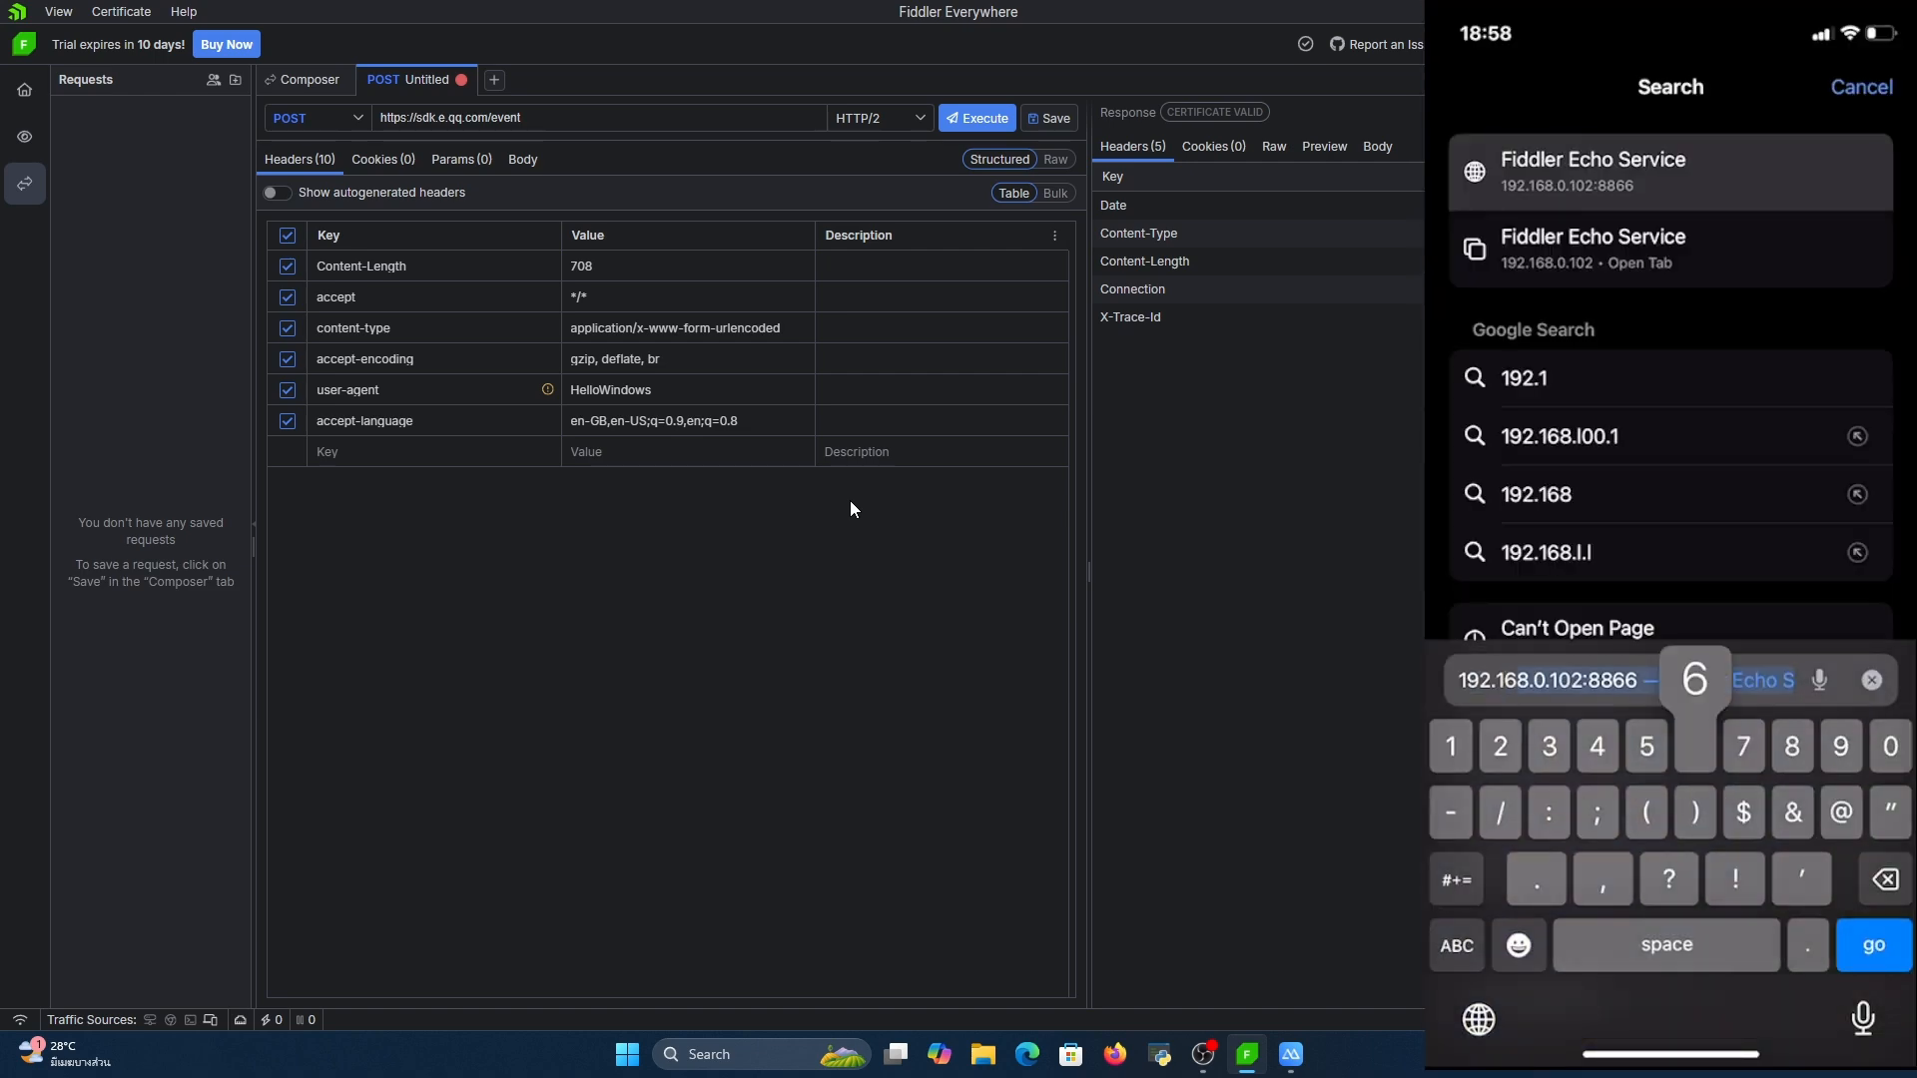
pyautogui.click(1291, 1054)
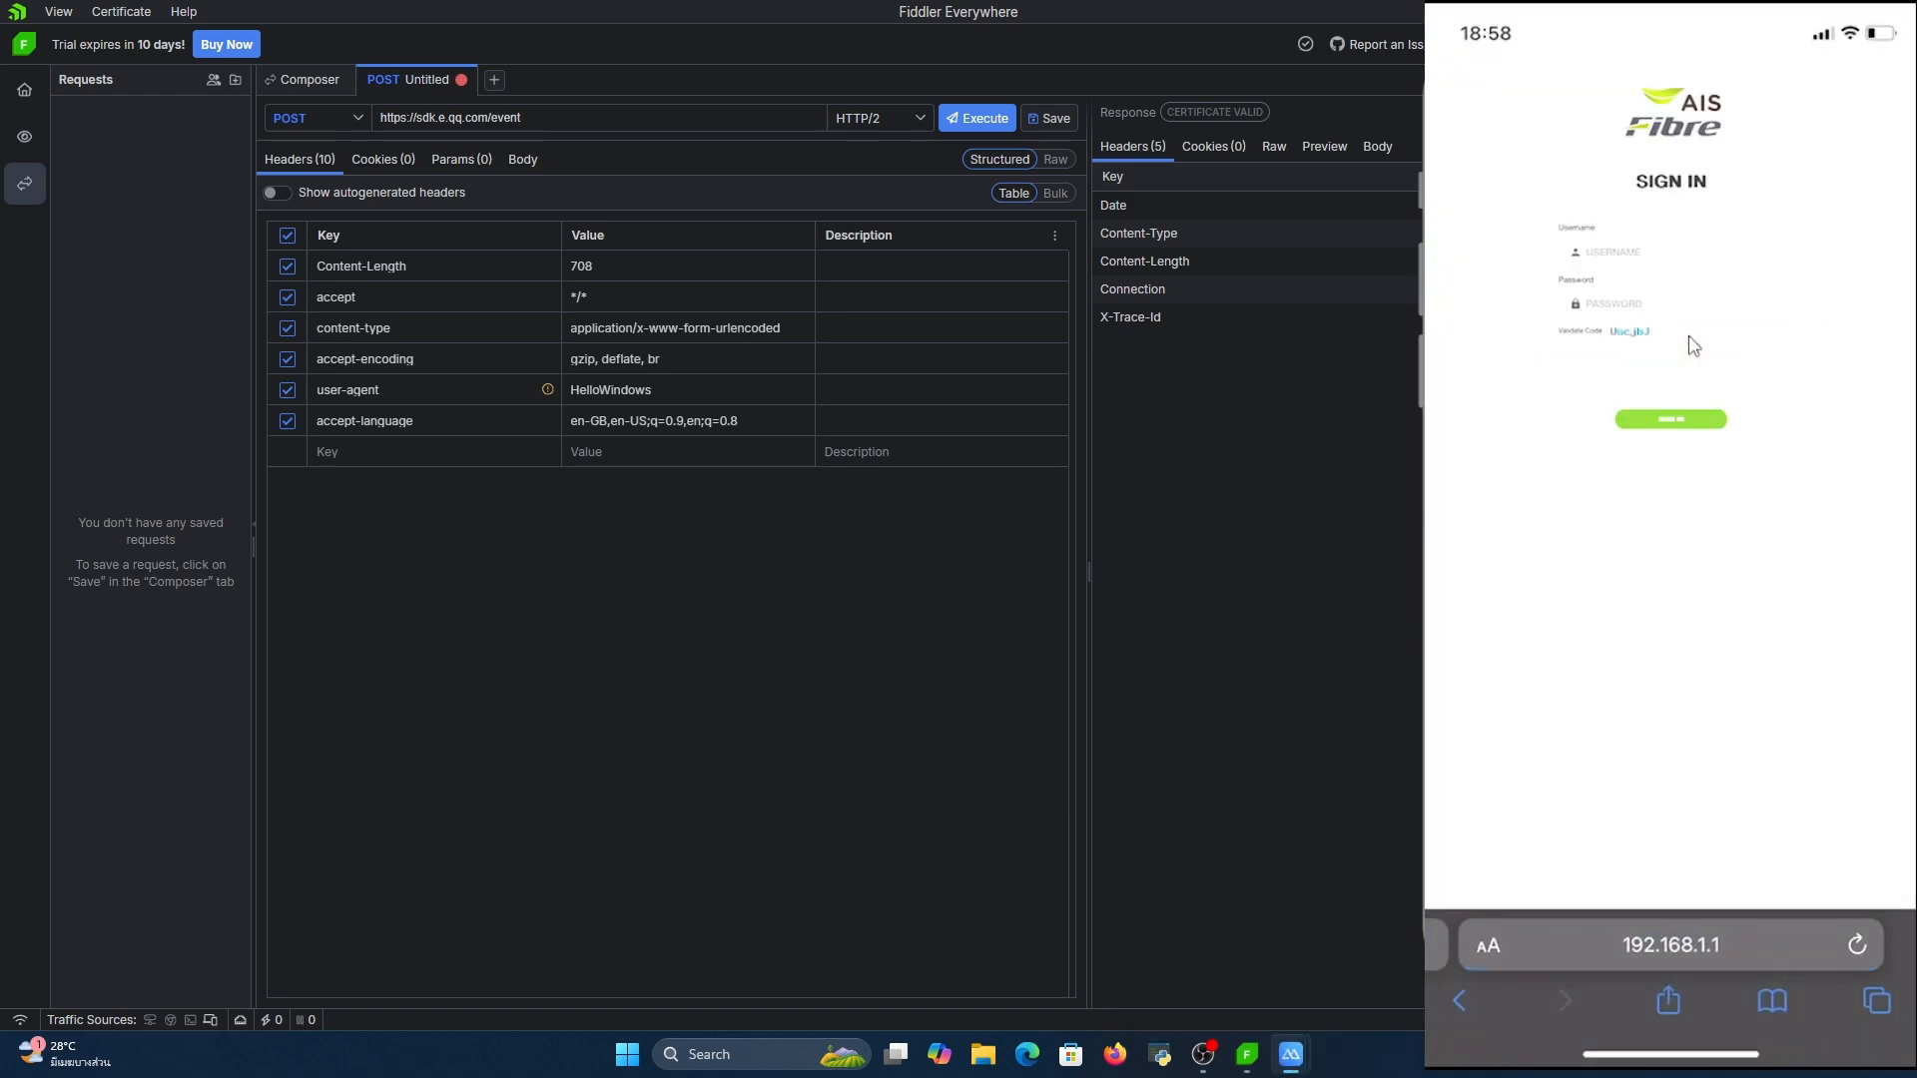
pyautogui.click(1781, 54)
pyautogui.click(25, 136)
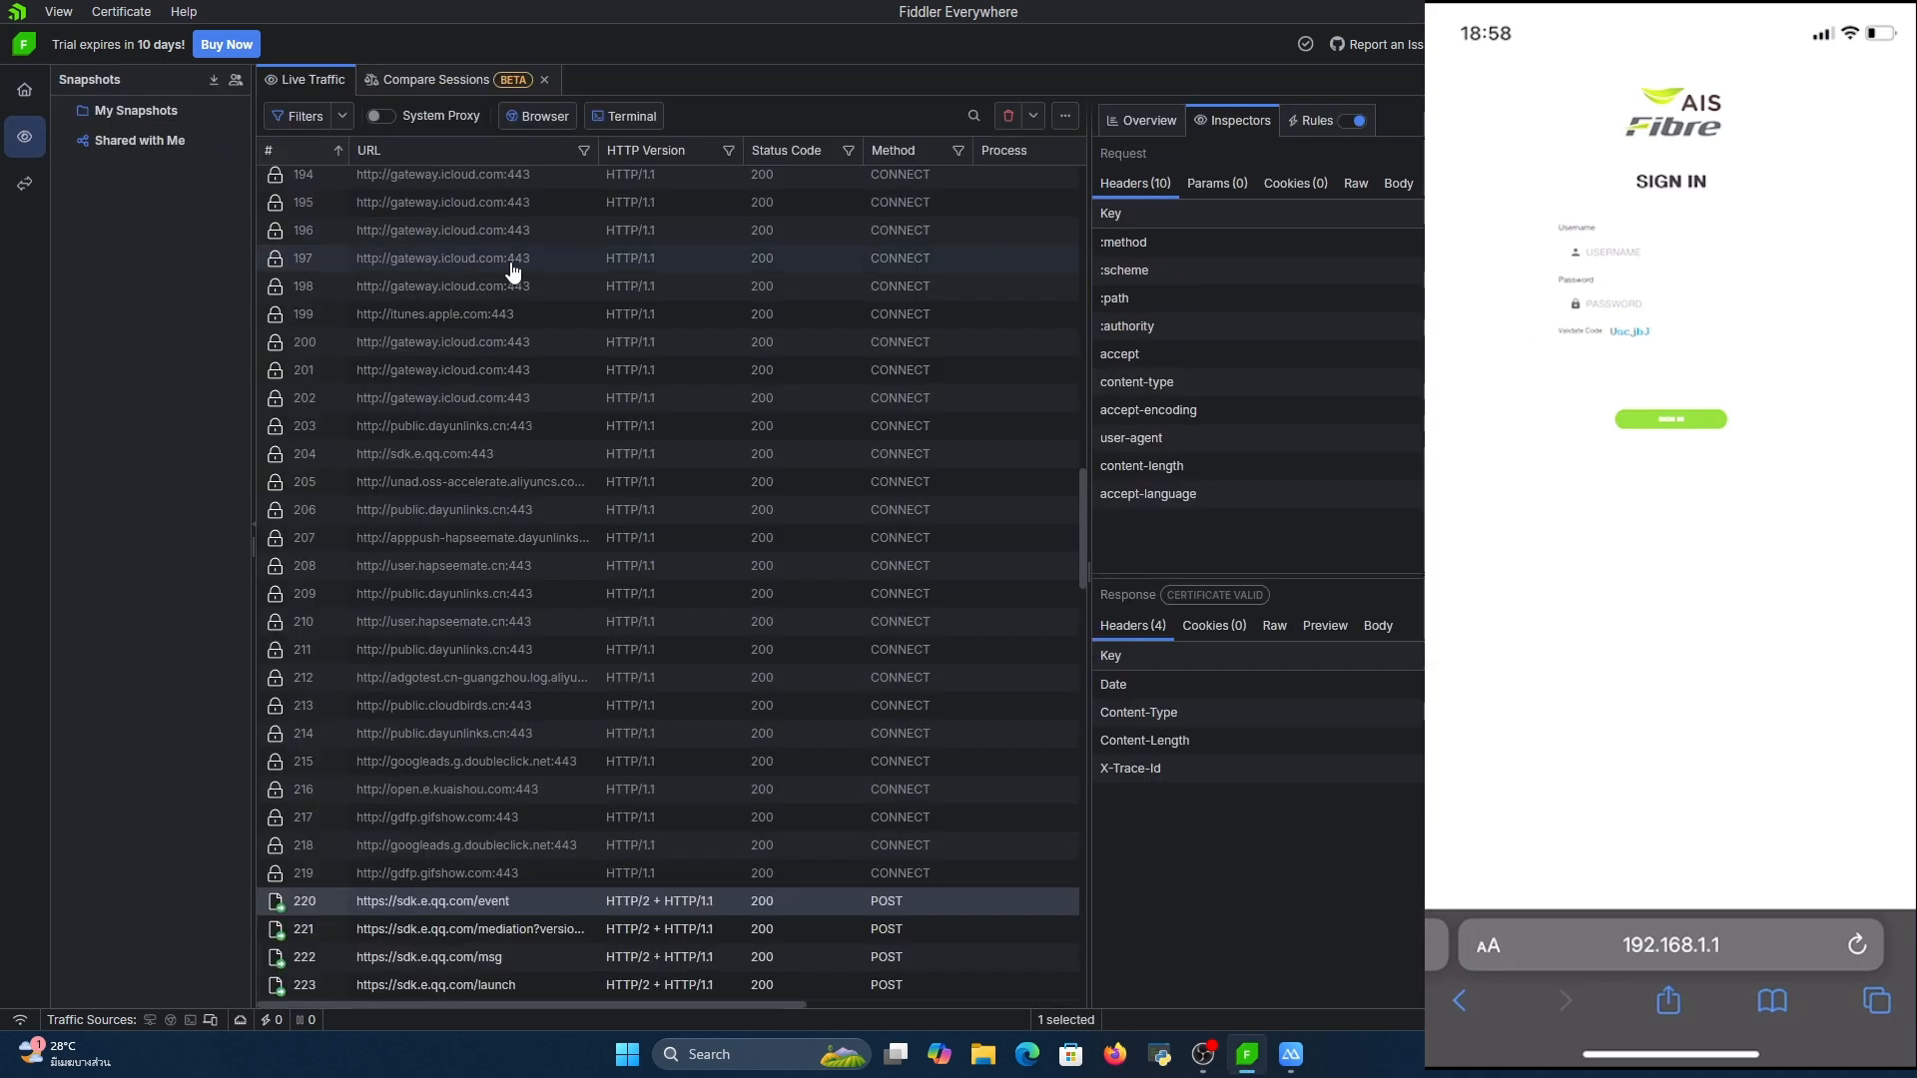
pyautogui.scroll(-10, 511, 267)
pyautogui.scroll(-15, 582, 341)
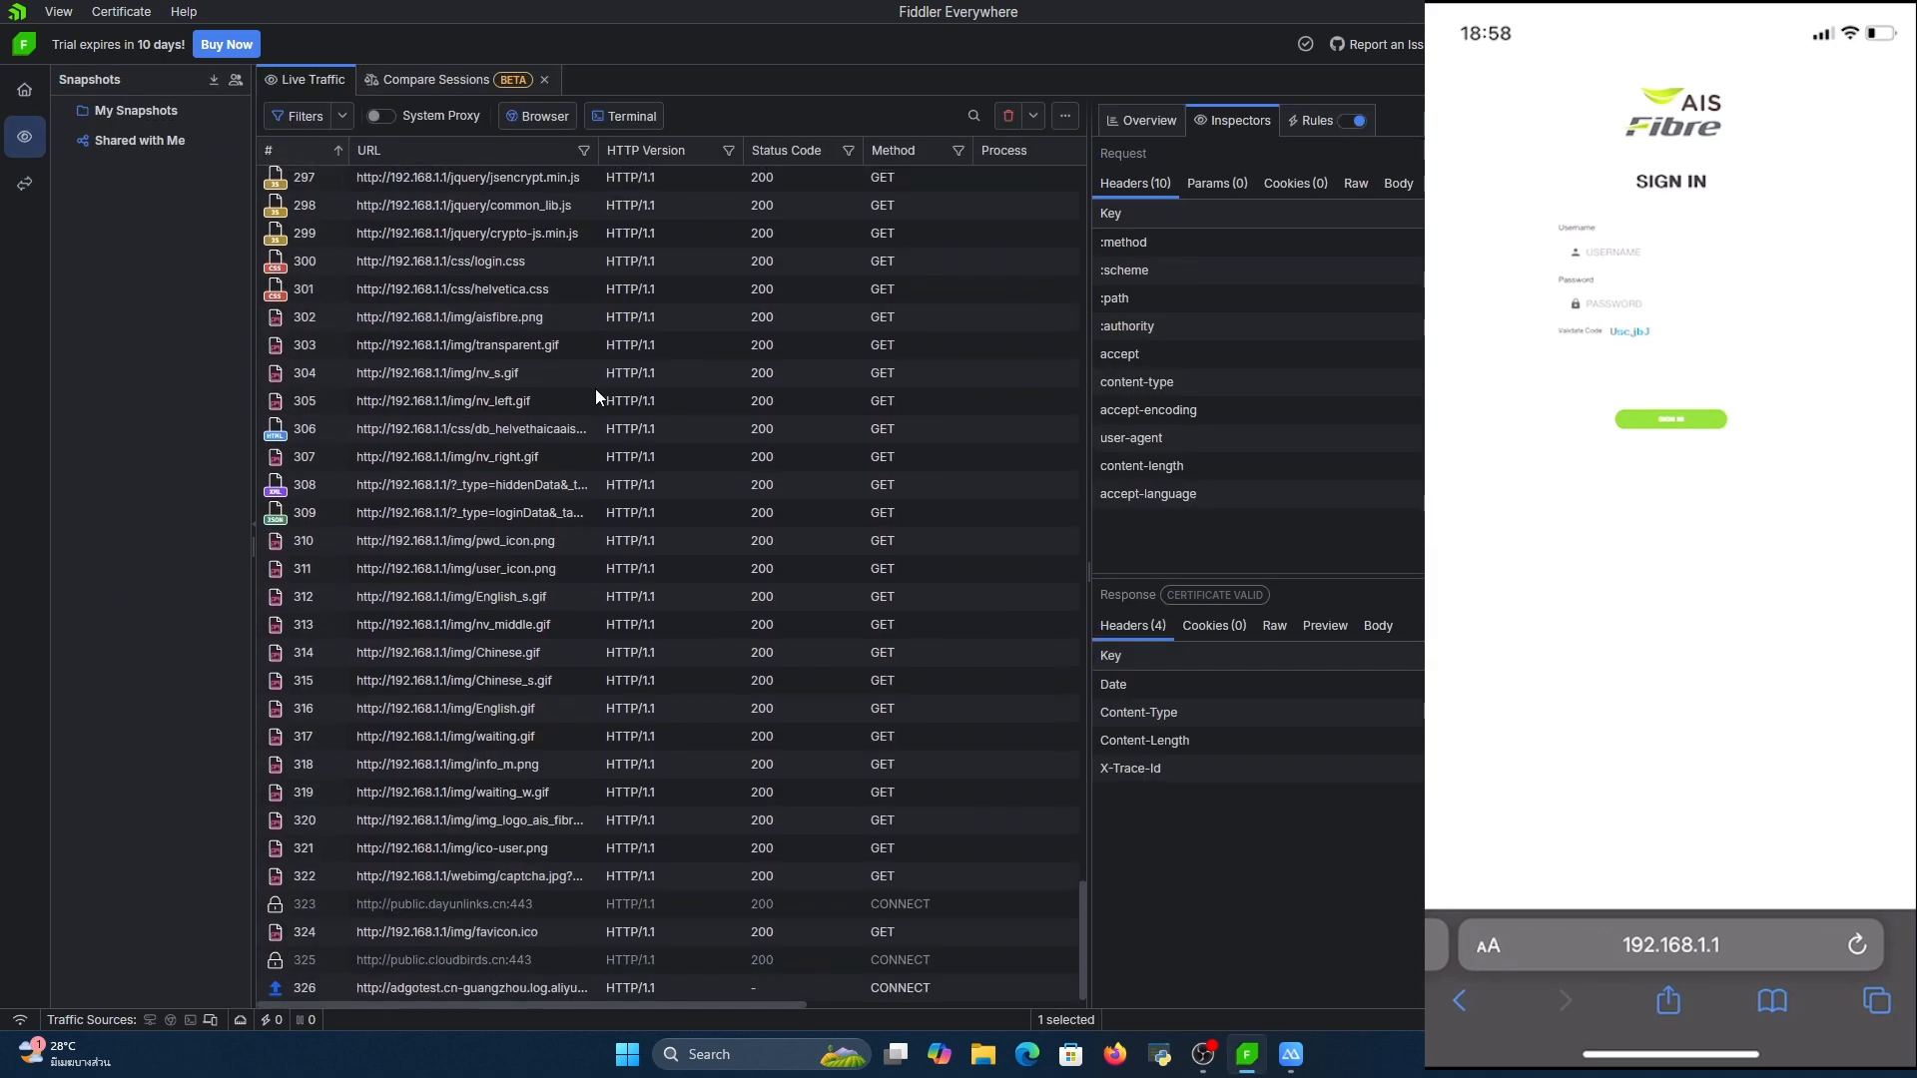
pyautogui.click(508, 325)
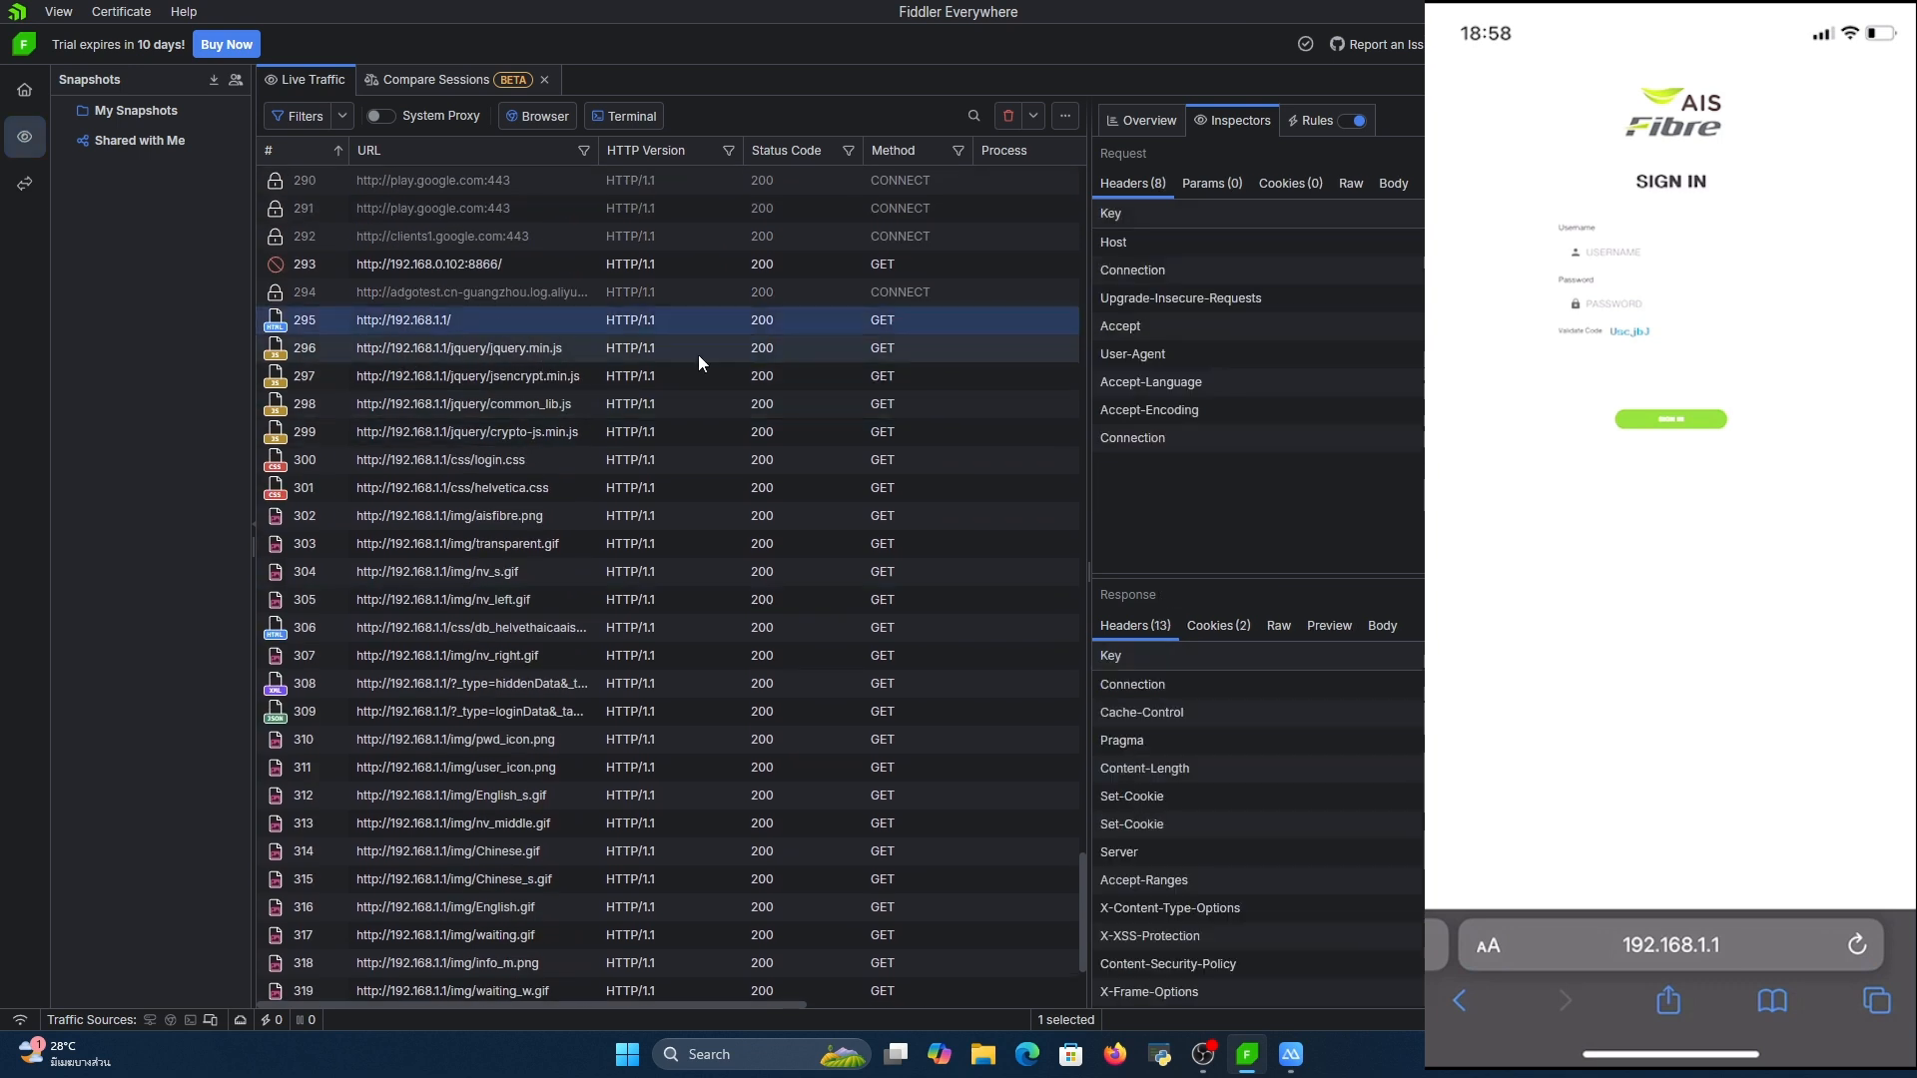
pyautogui.rightClick(715, 327)
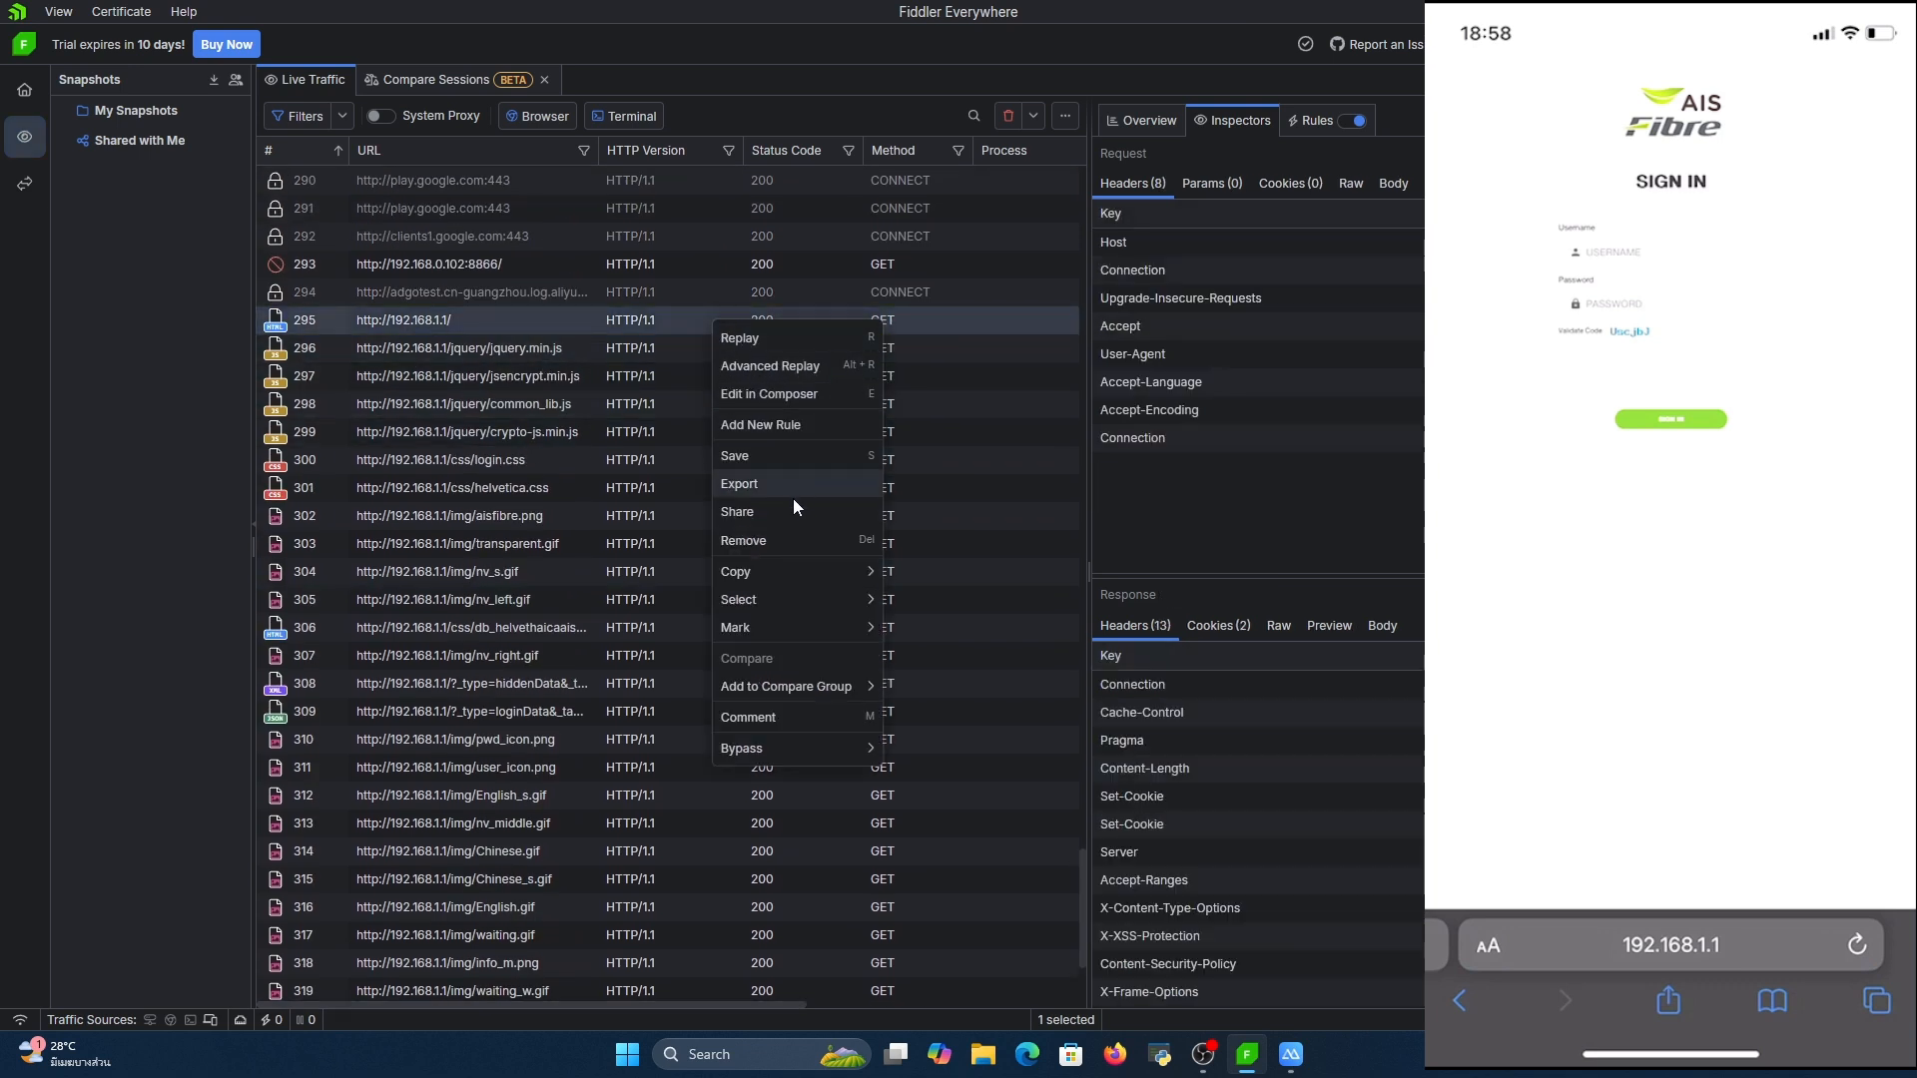
pyautogui.click(819, 392)
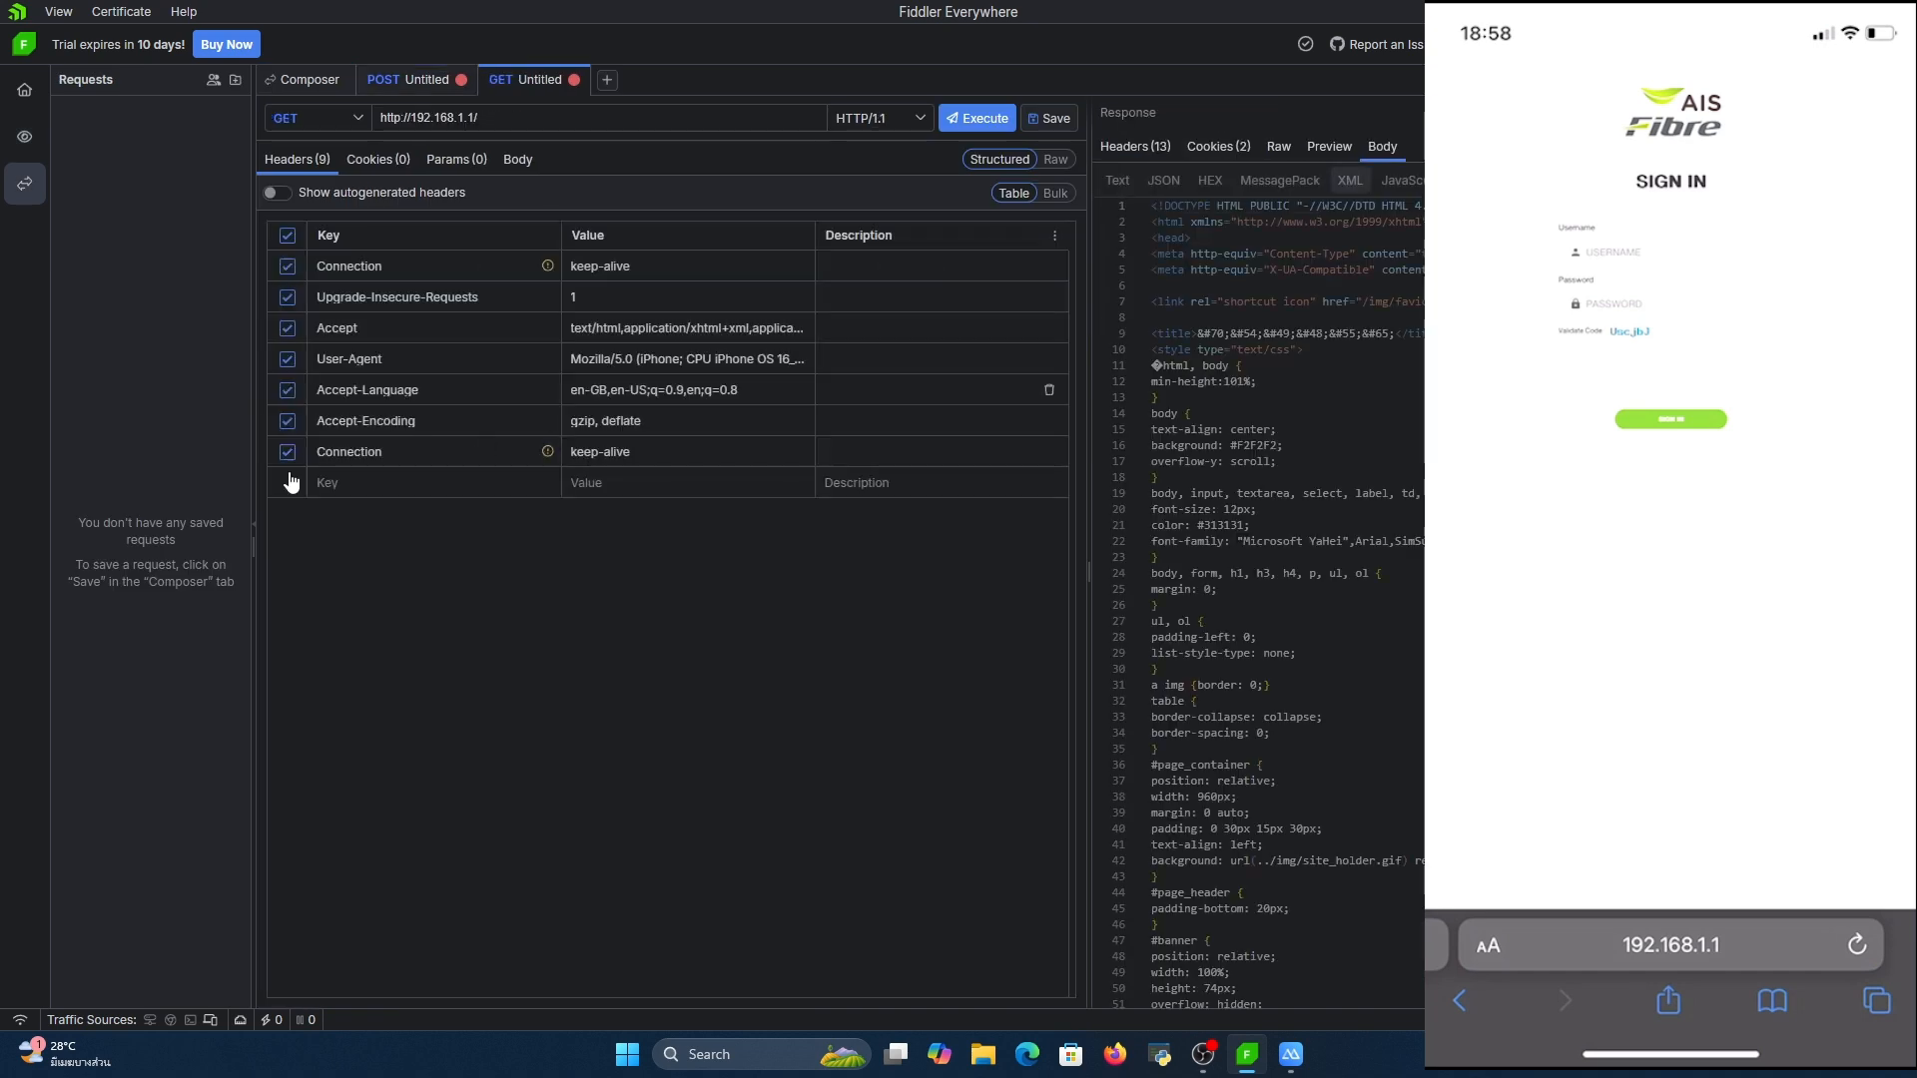
pyautogui.scroll(-15, 1258, 599)
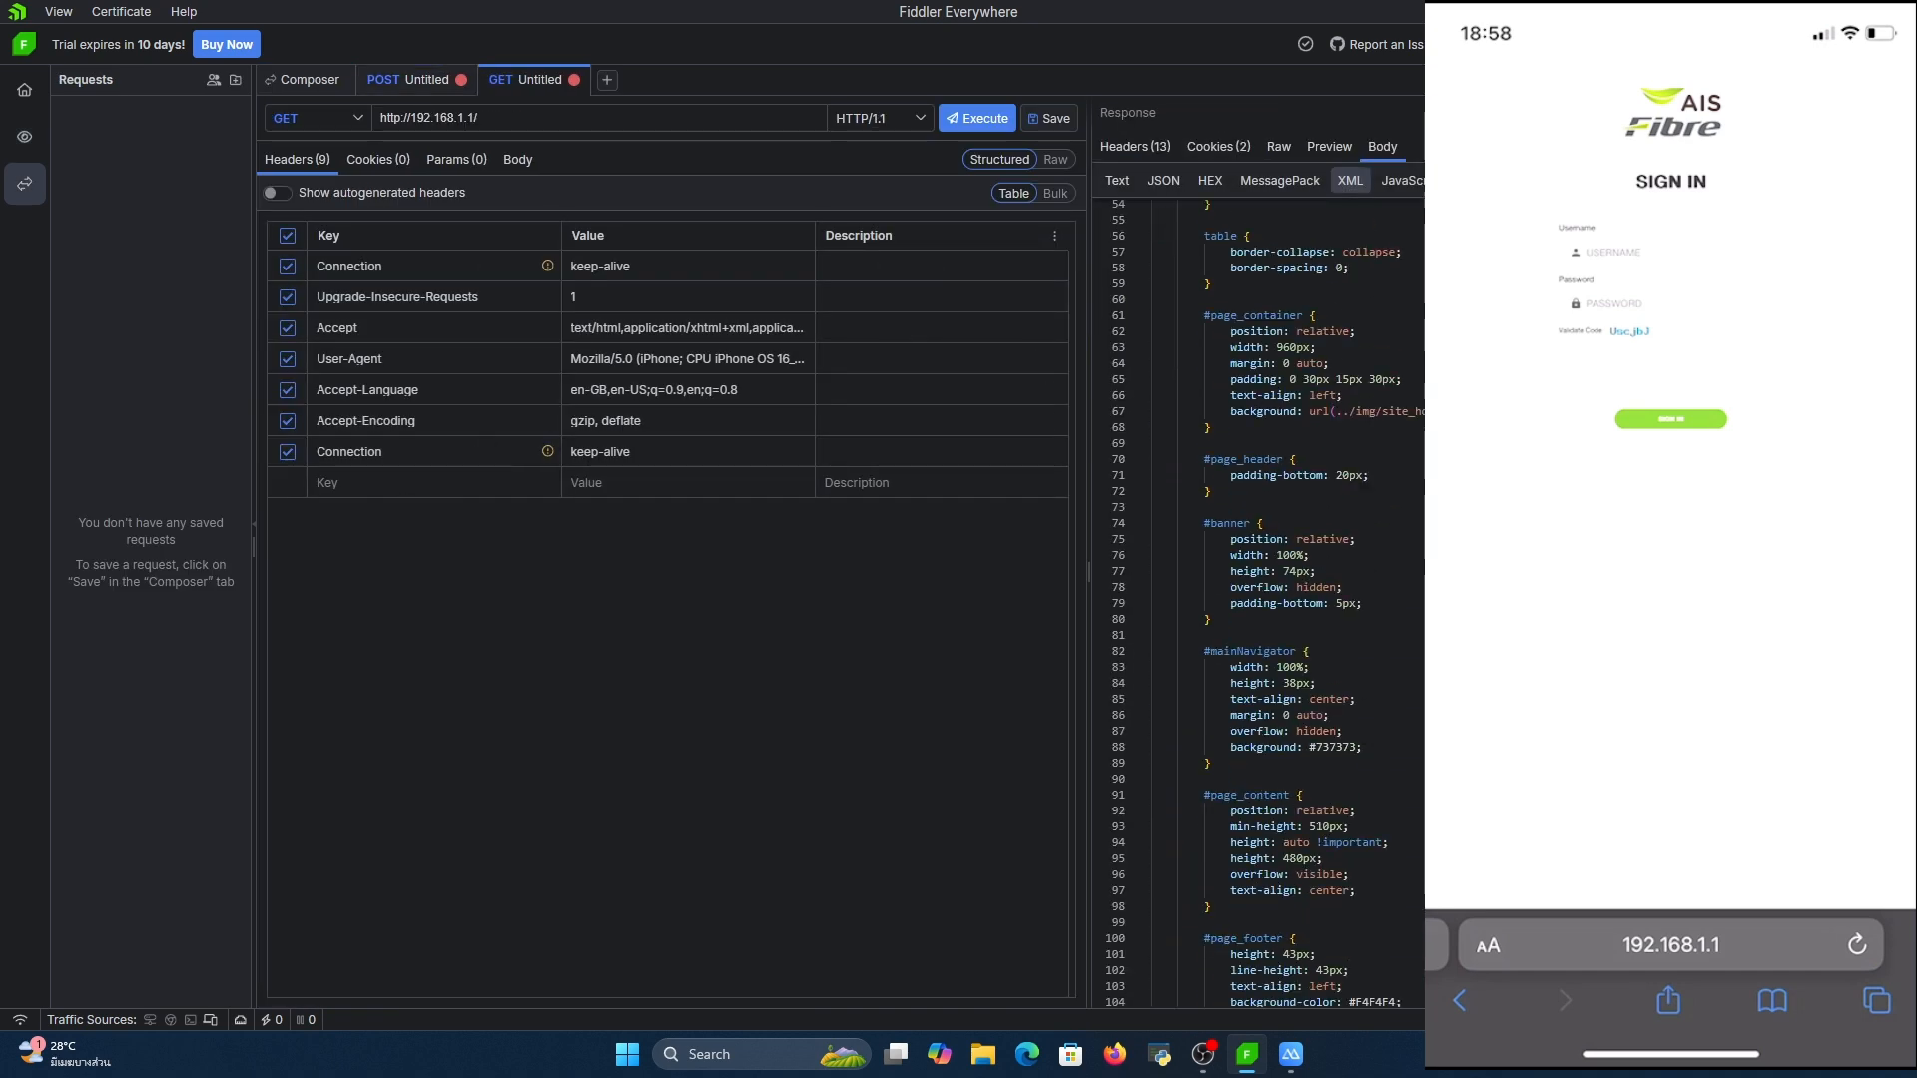
pyautogui.click(1326, 148)
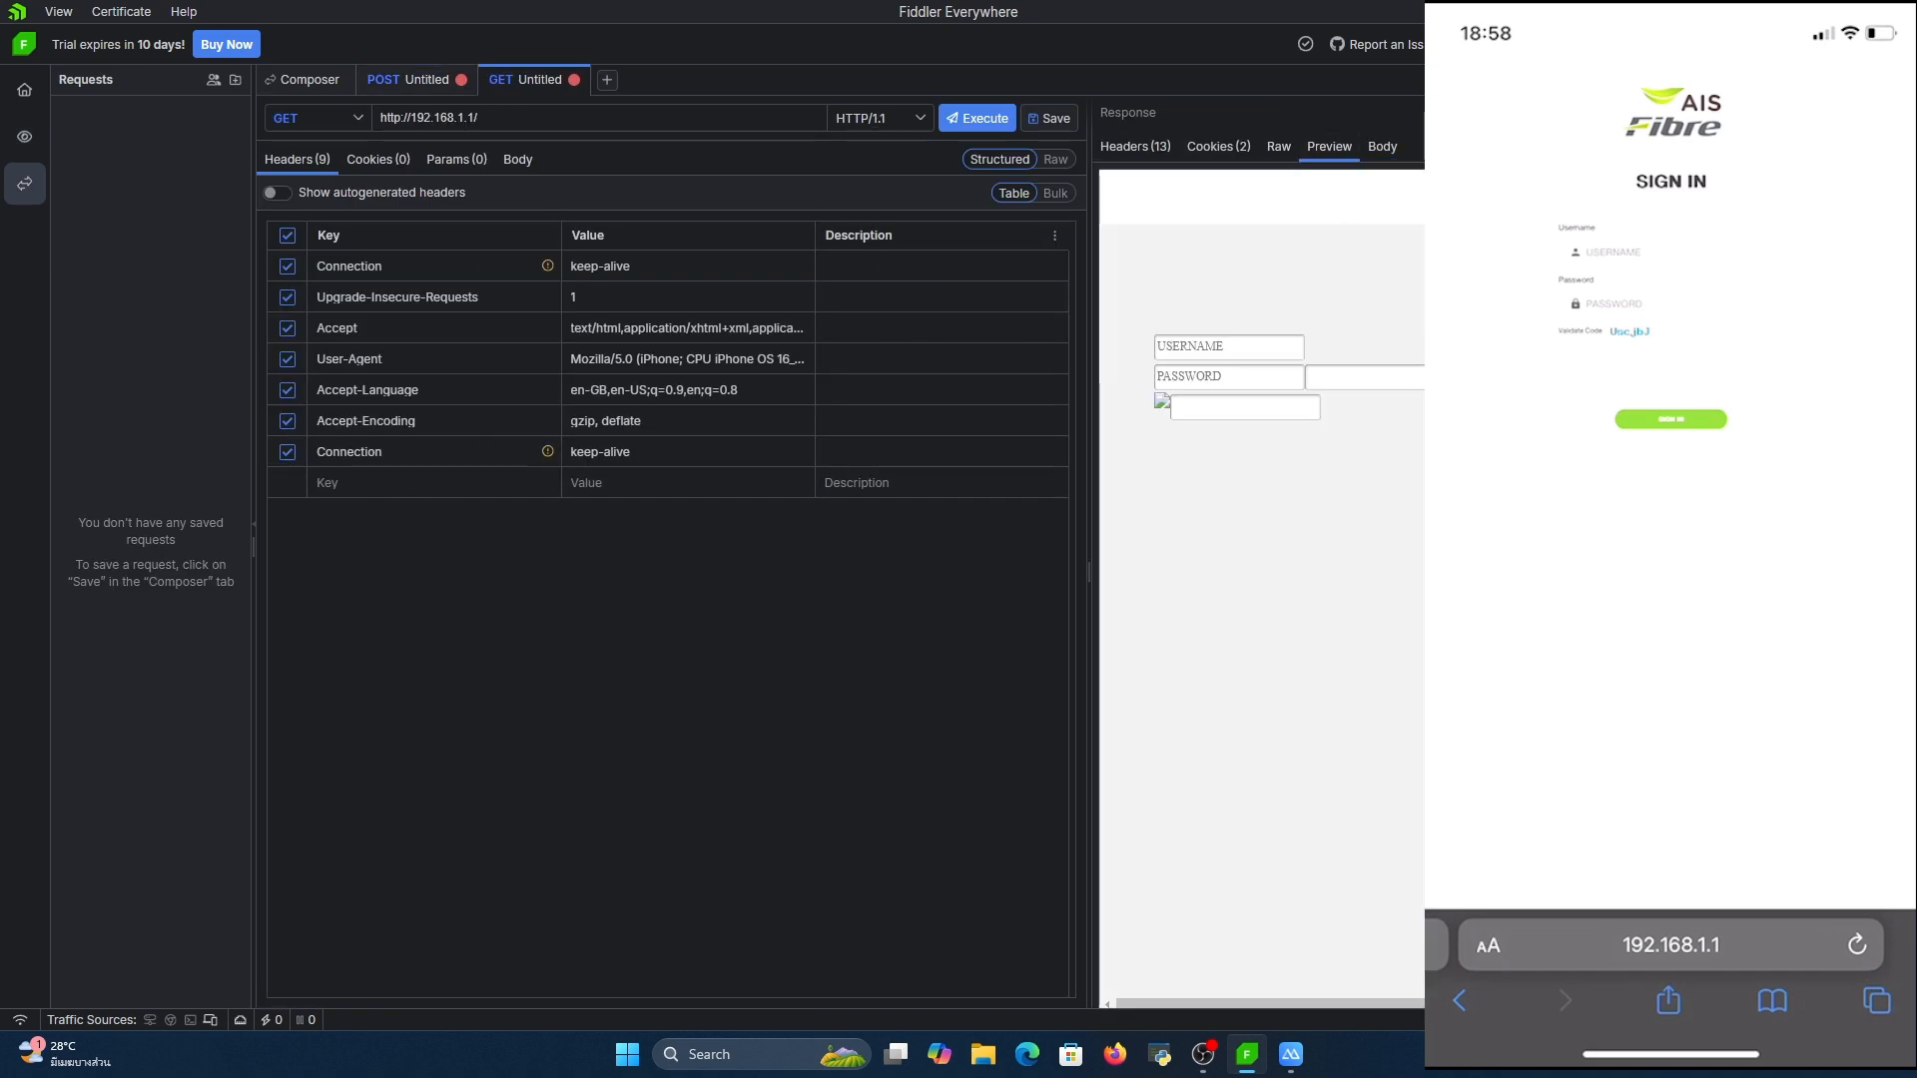
pyautogui.click(1281, 146)
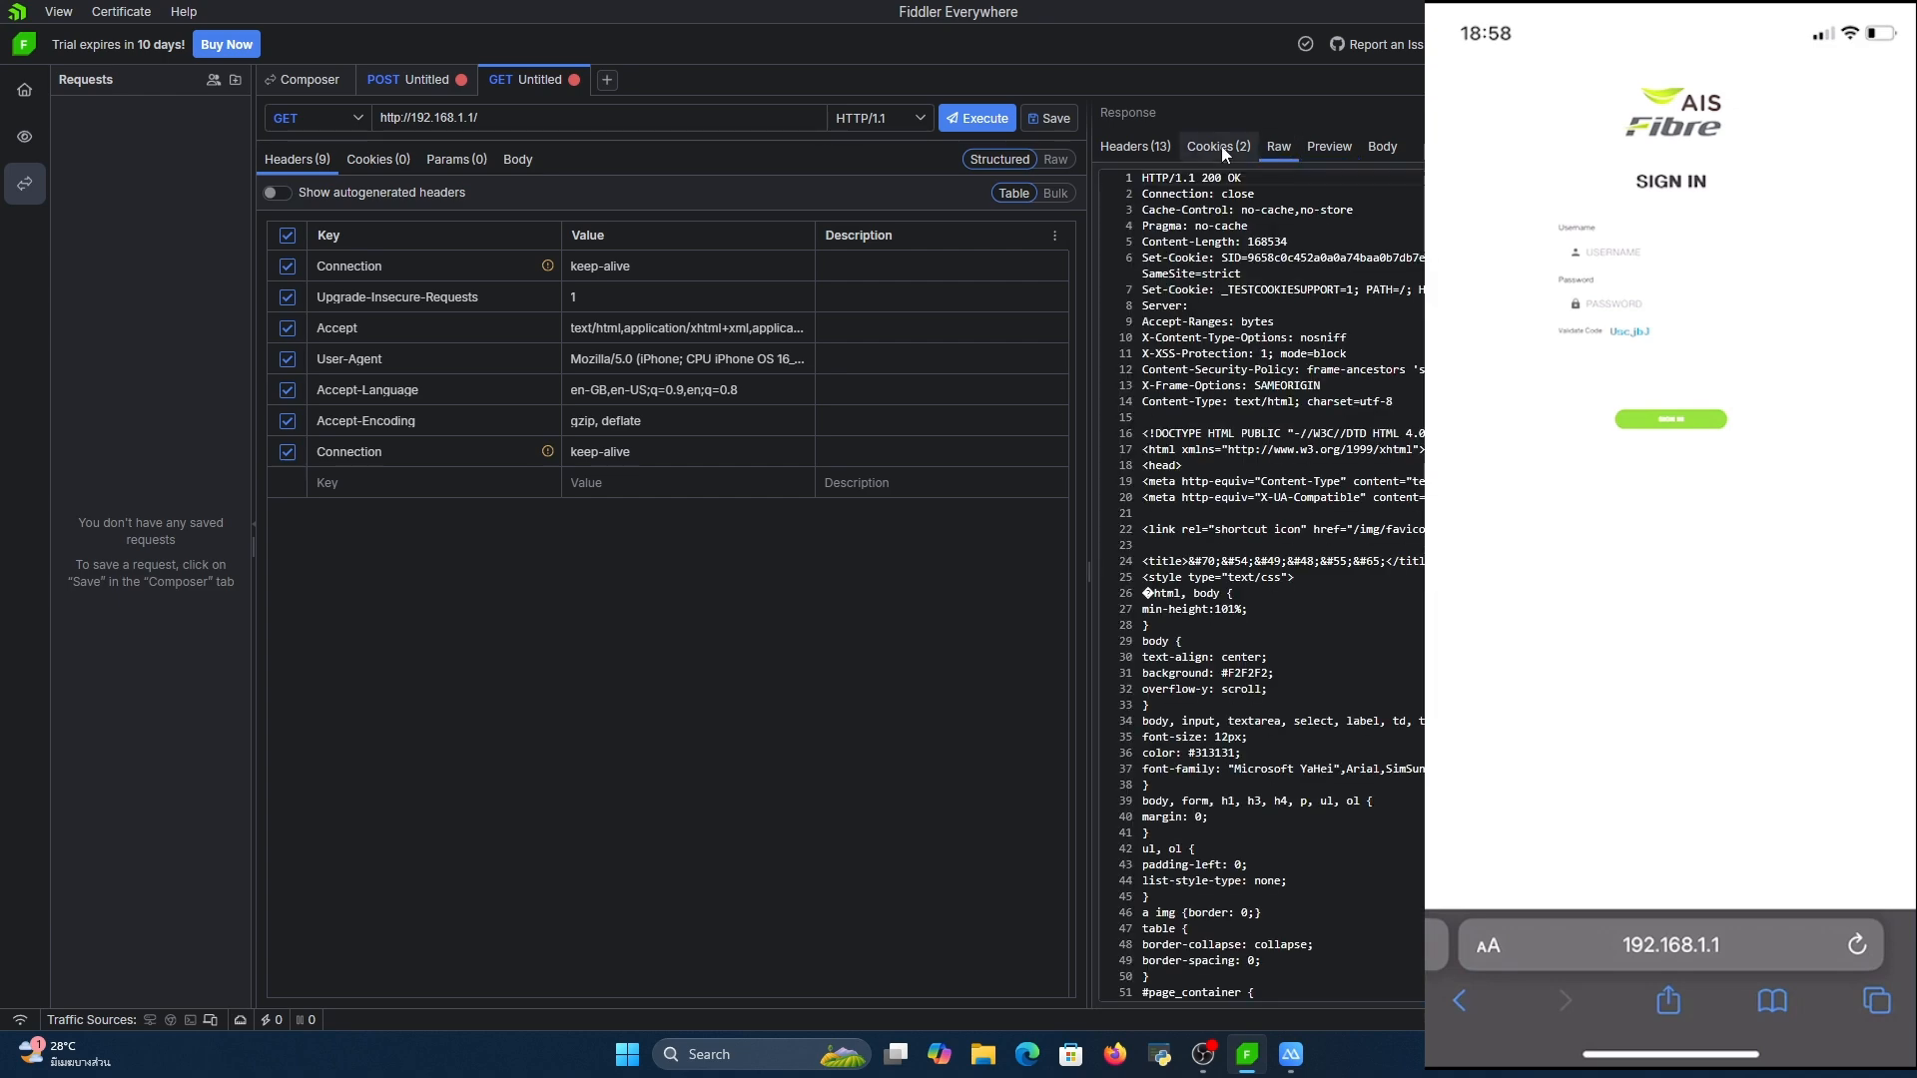
pyautogui.click(1219, 146)
pyautogui.click(1330, 147)
pyautogui.click(1381, 147)
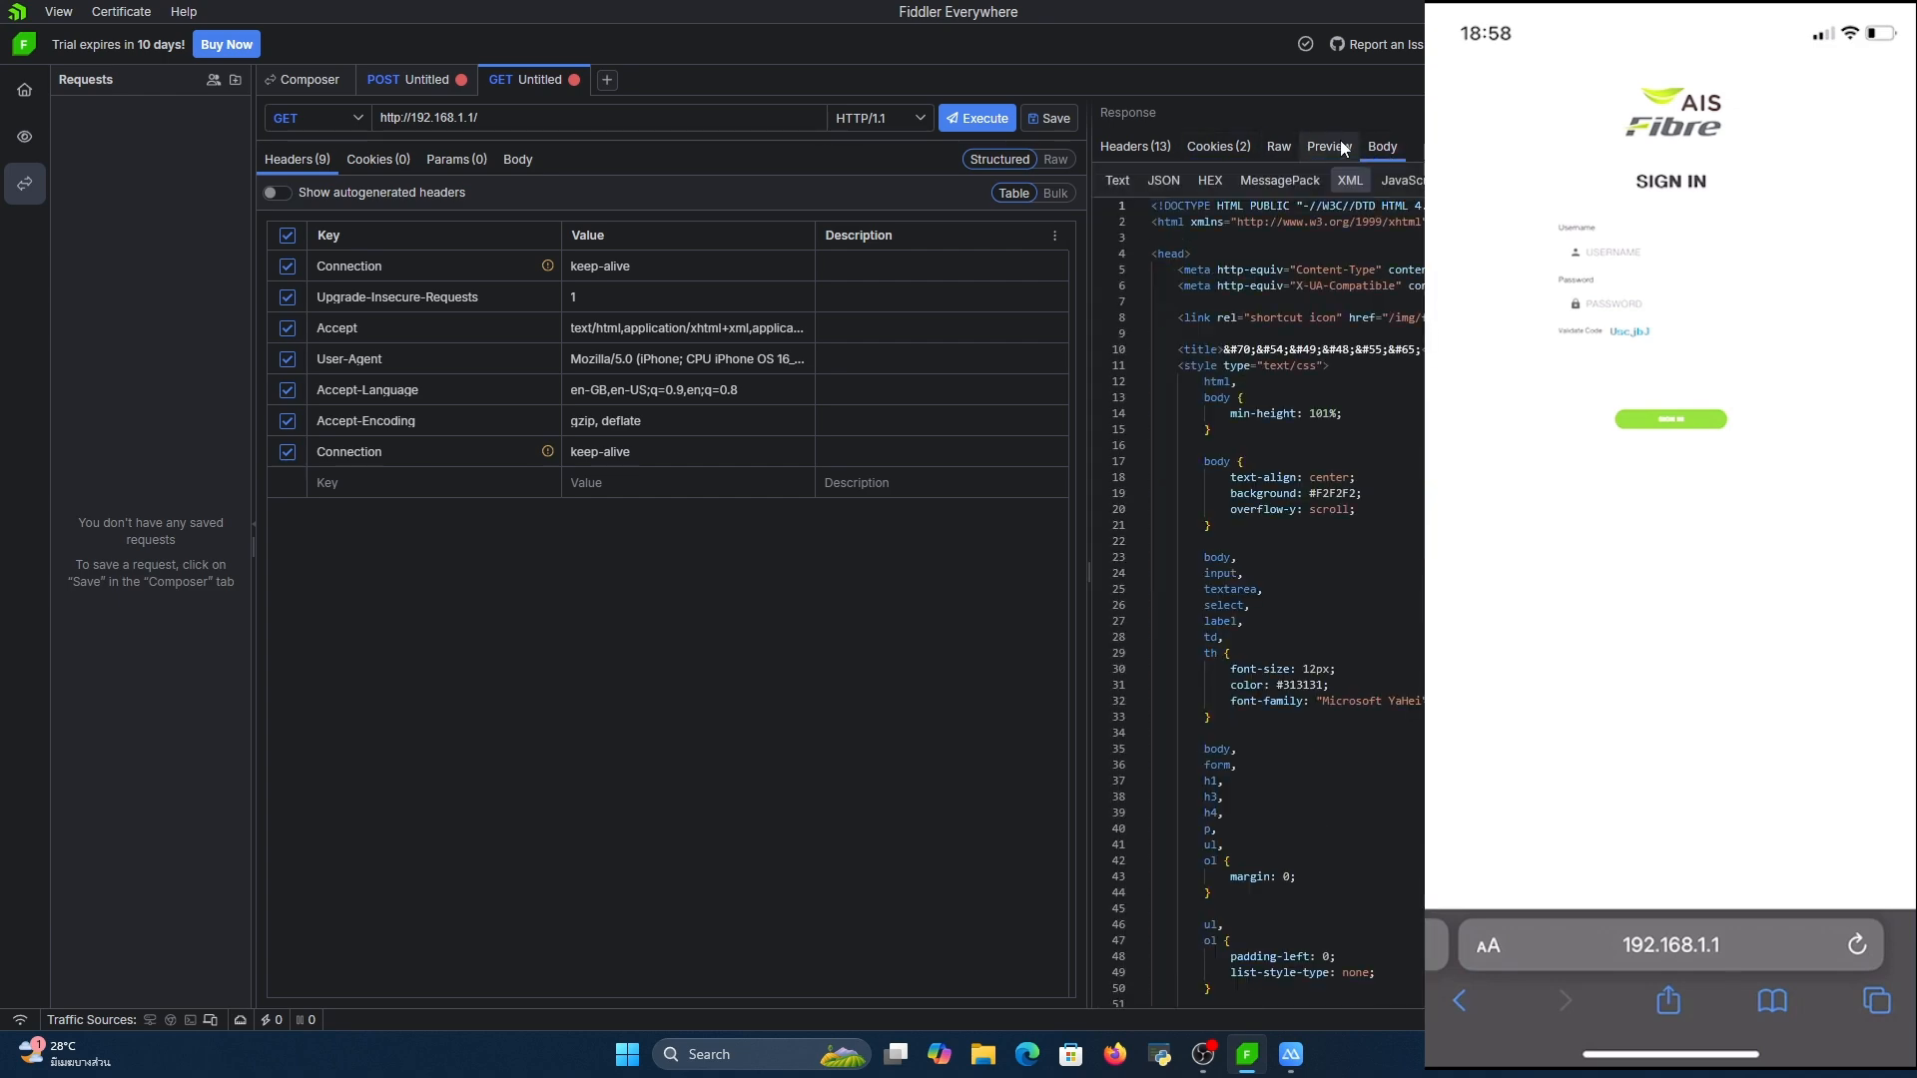
pyautogui.scroll(-12, 1298, 599)
pyautogui.scroll(-6, 1298, 598)
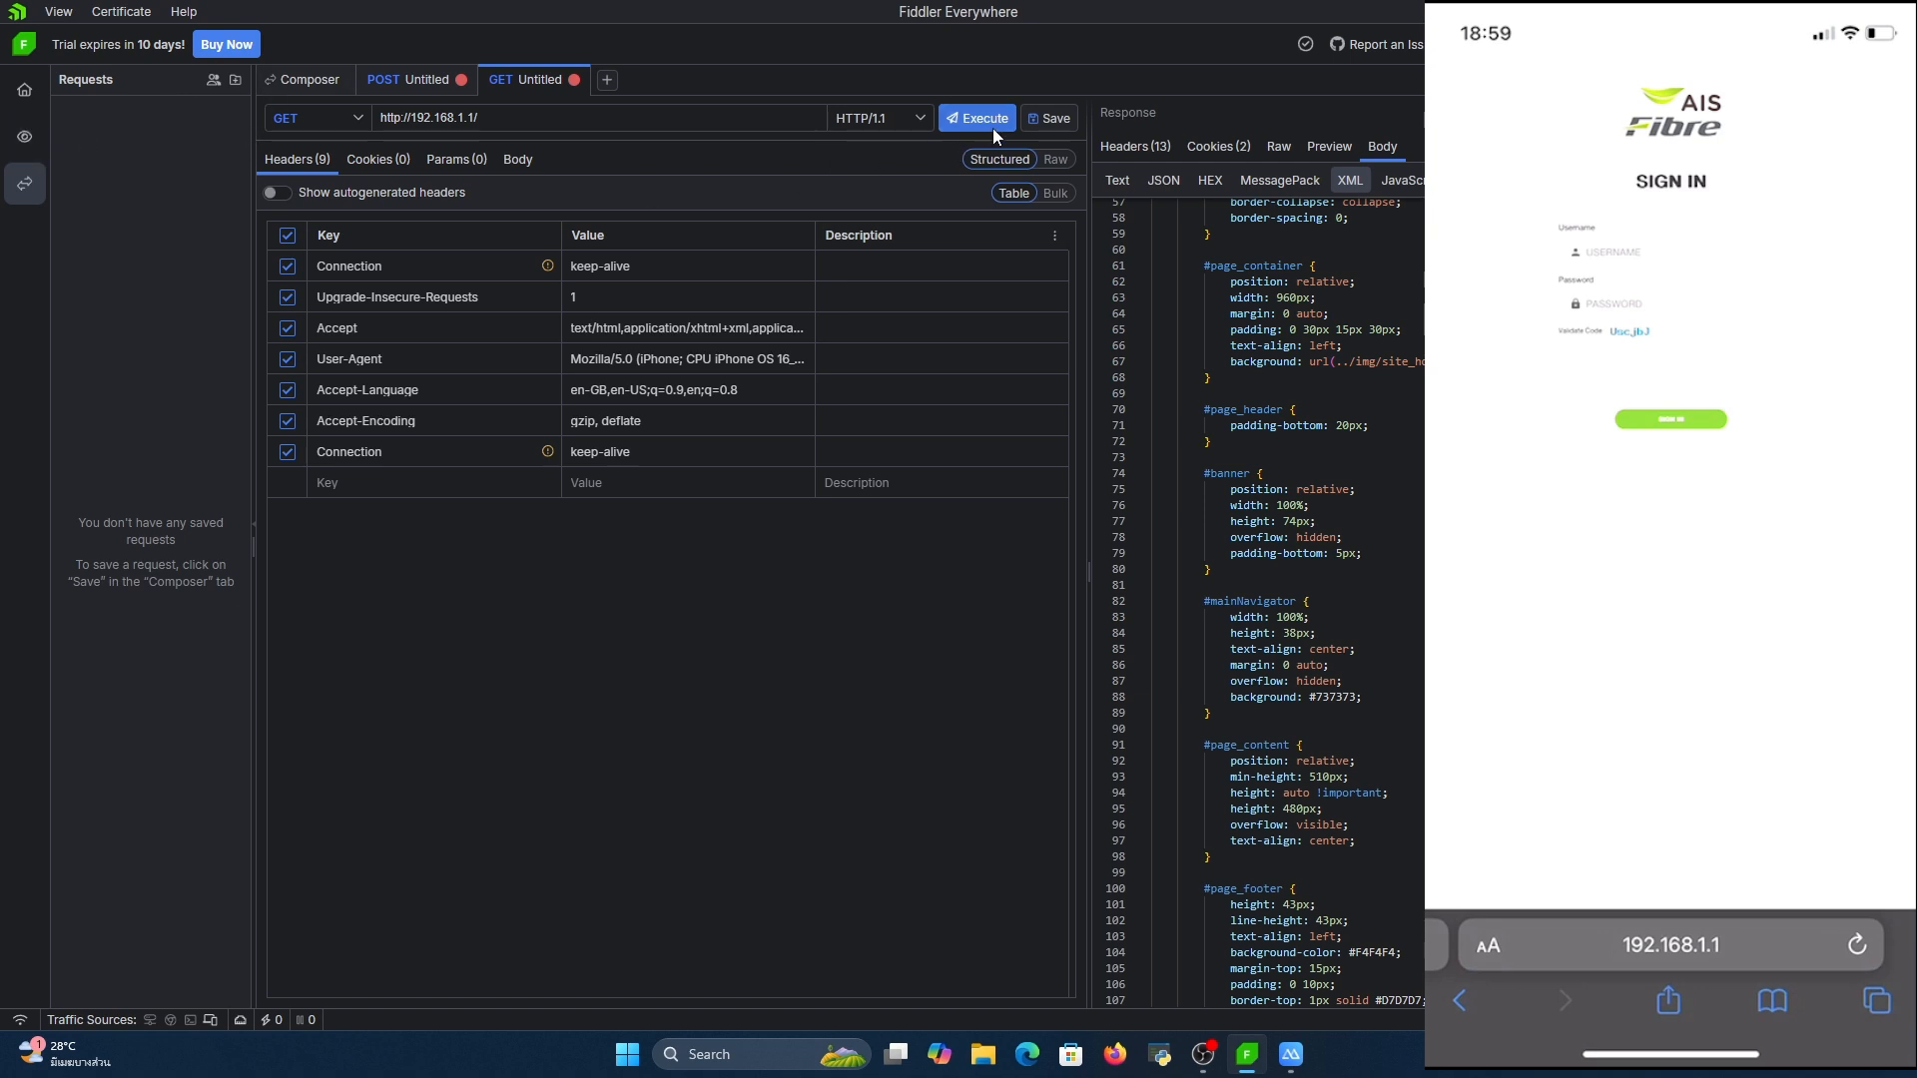
pyautogui.click(916, 118)
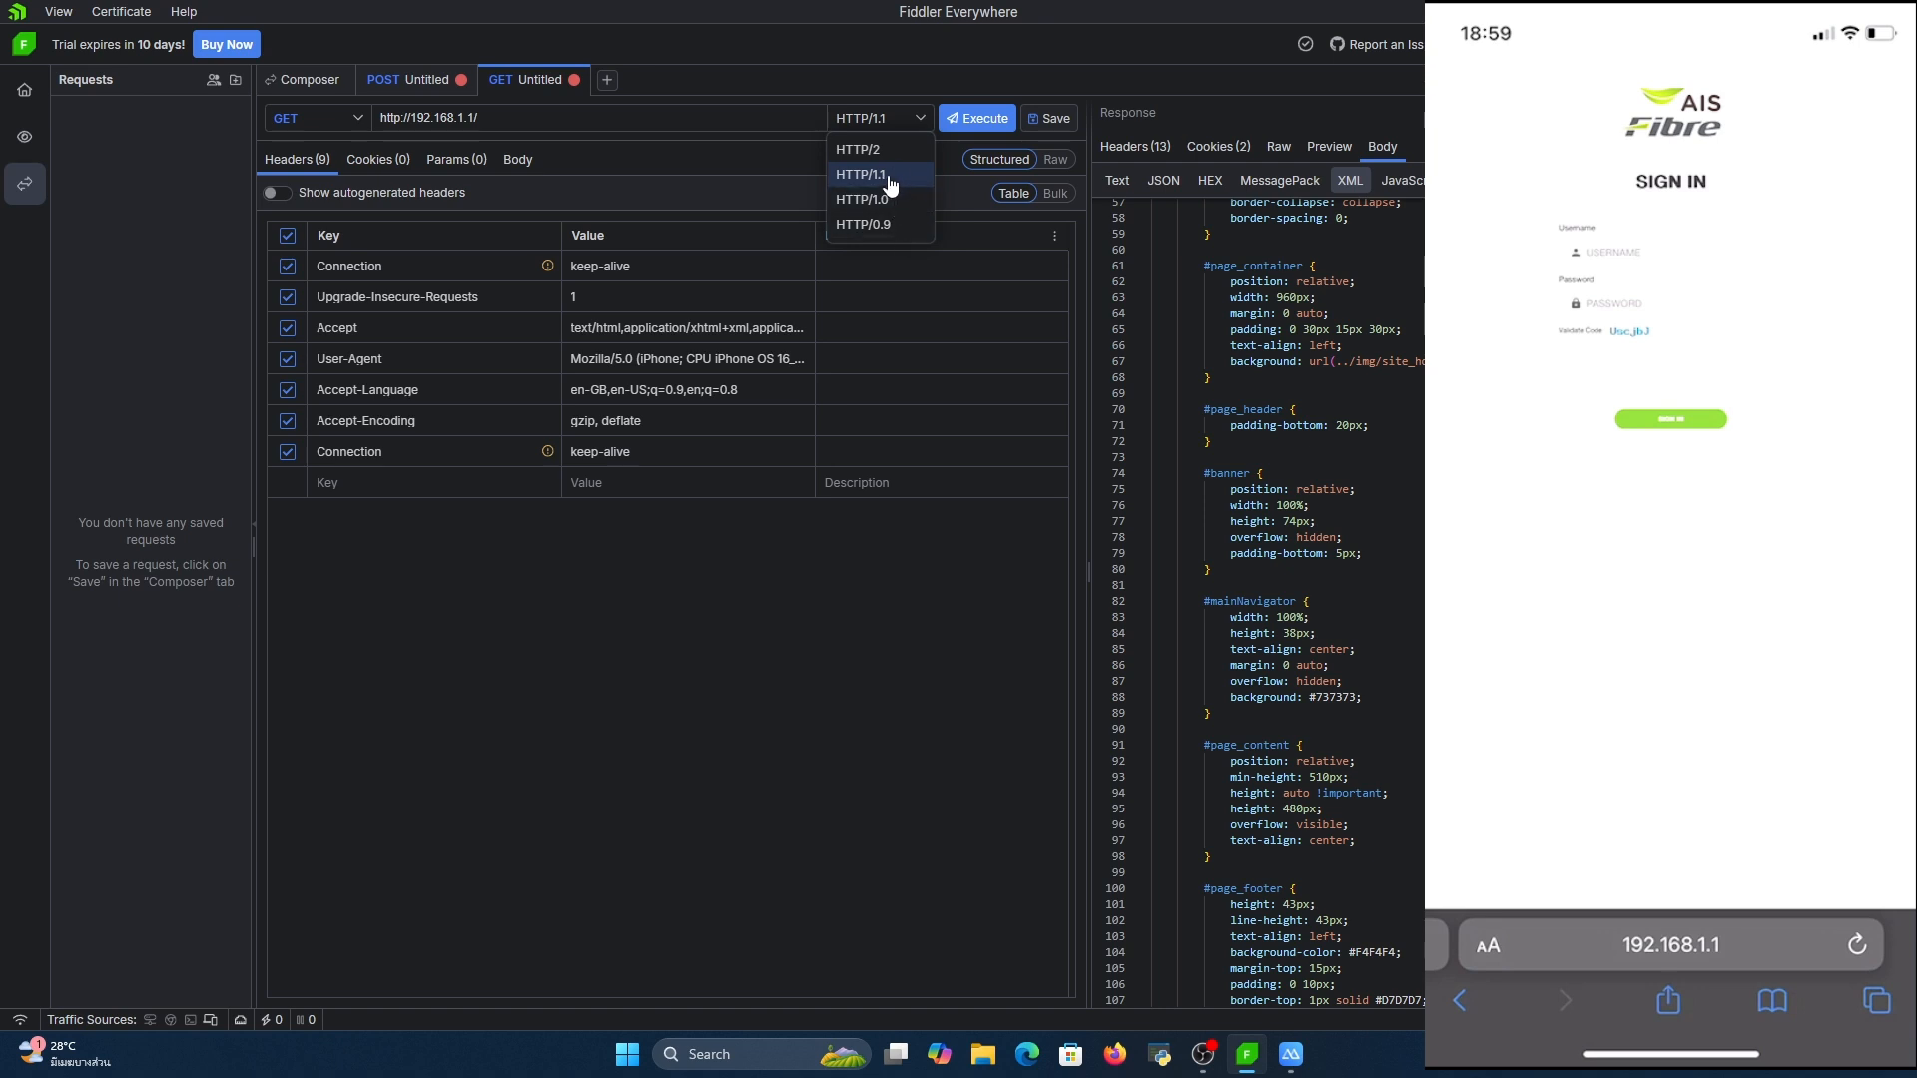
pyautogui.click(717, 162)
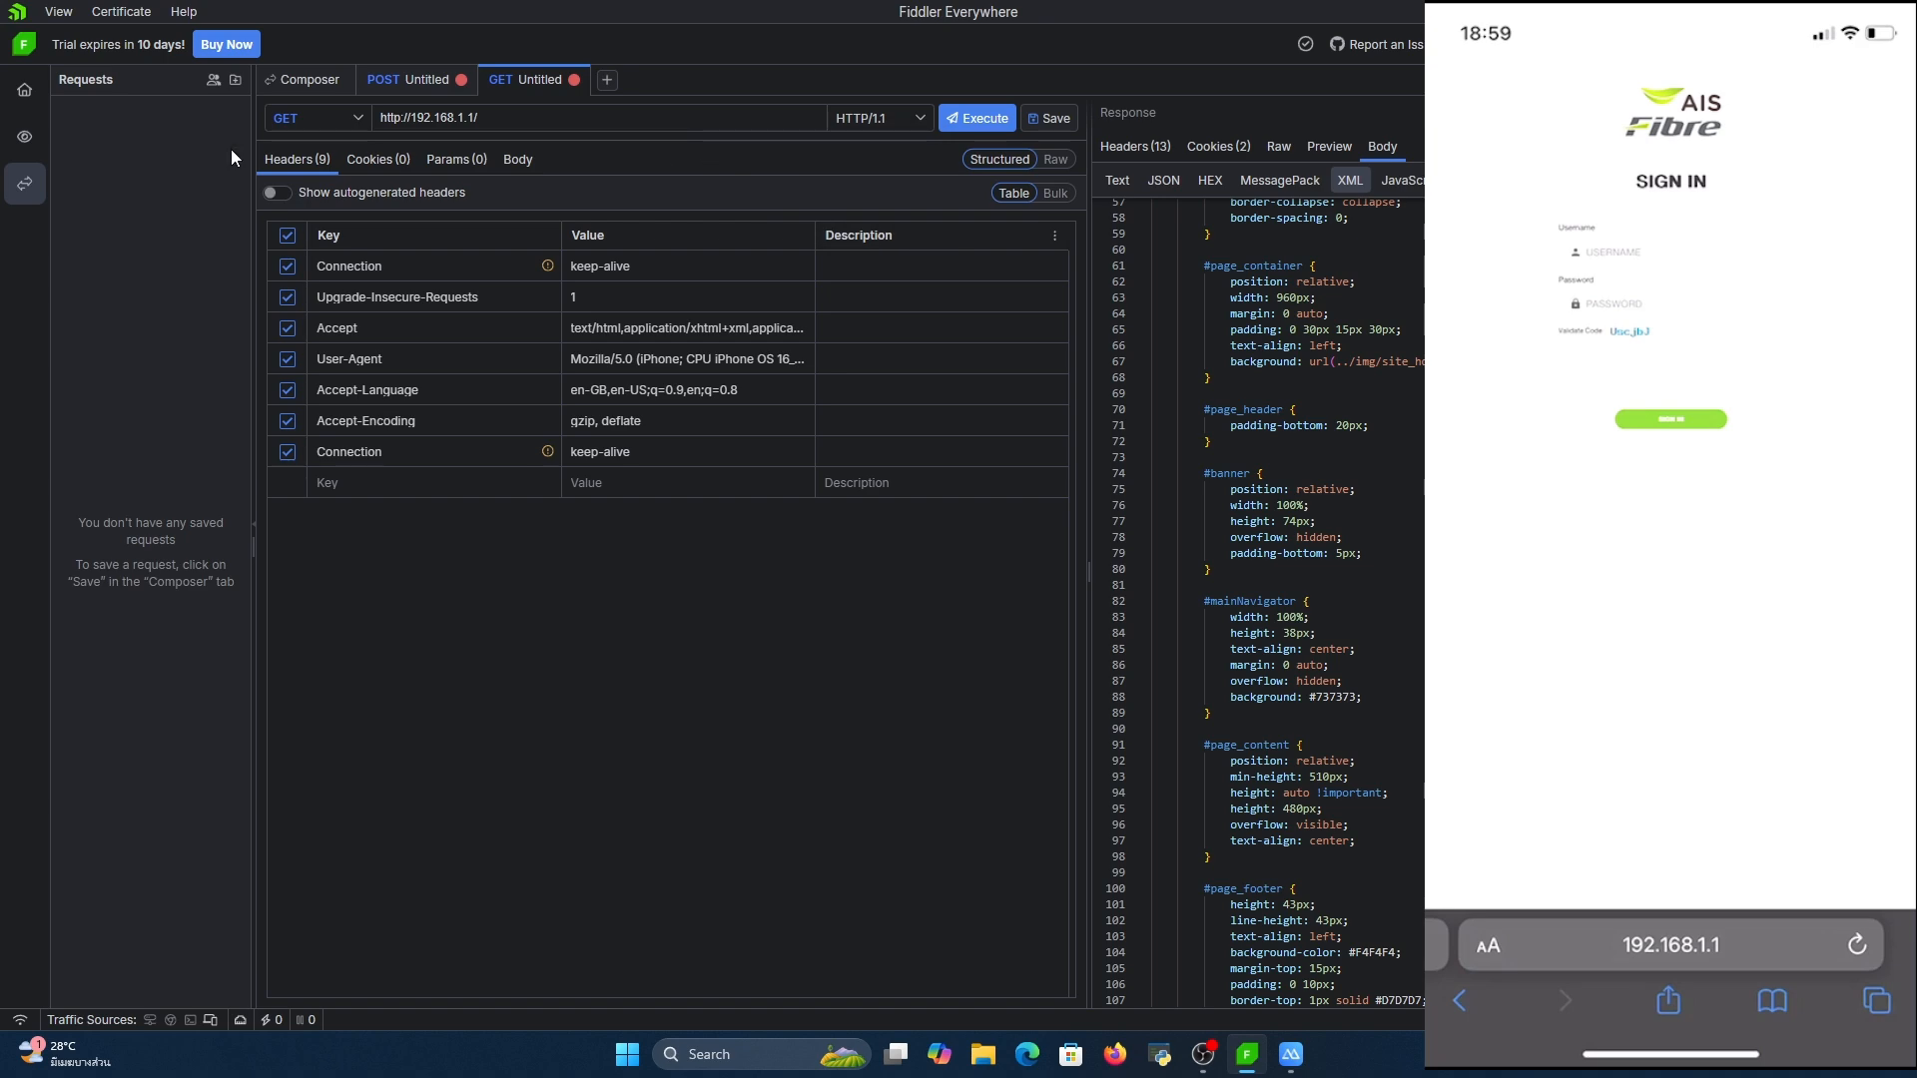
# Review the captured 192.168.1.1 script, stylesheet, HTML and data sessions in the live traffic
pyautogui.click(38, 136)
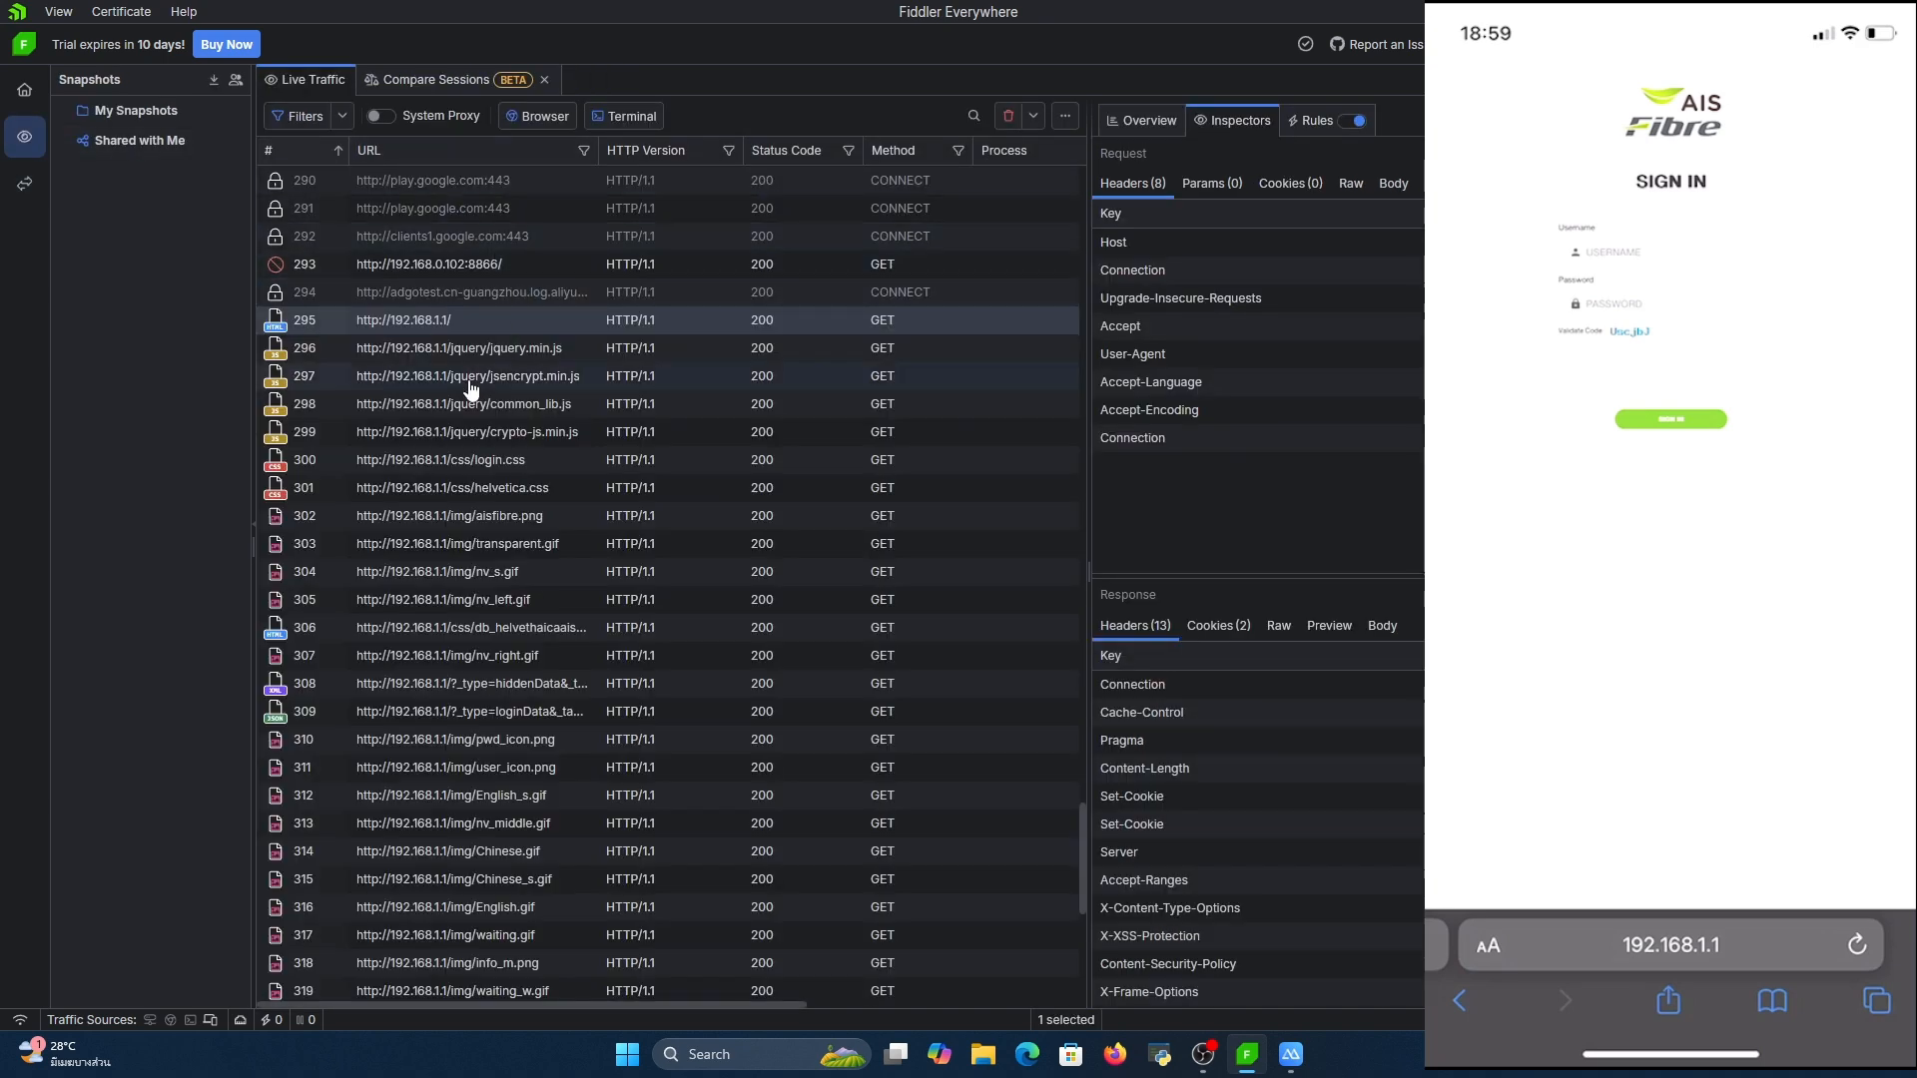
pyautogui.click(446, 409)
pyautogui.click(277, 384)
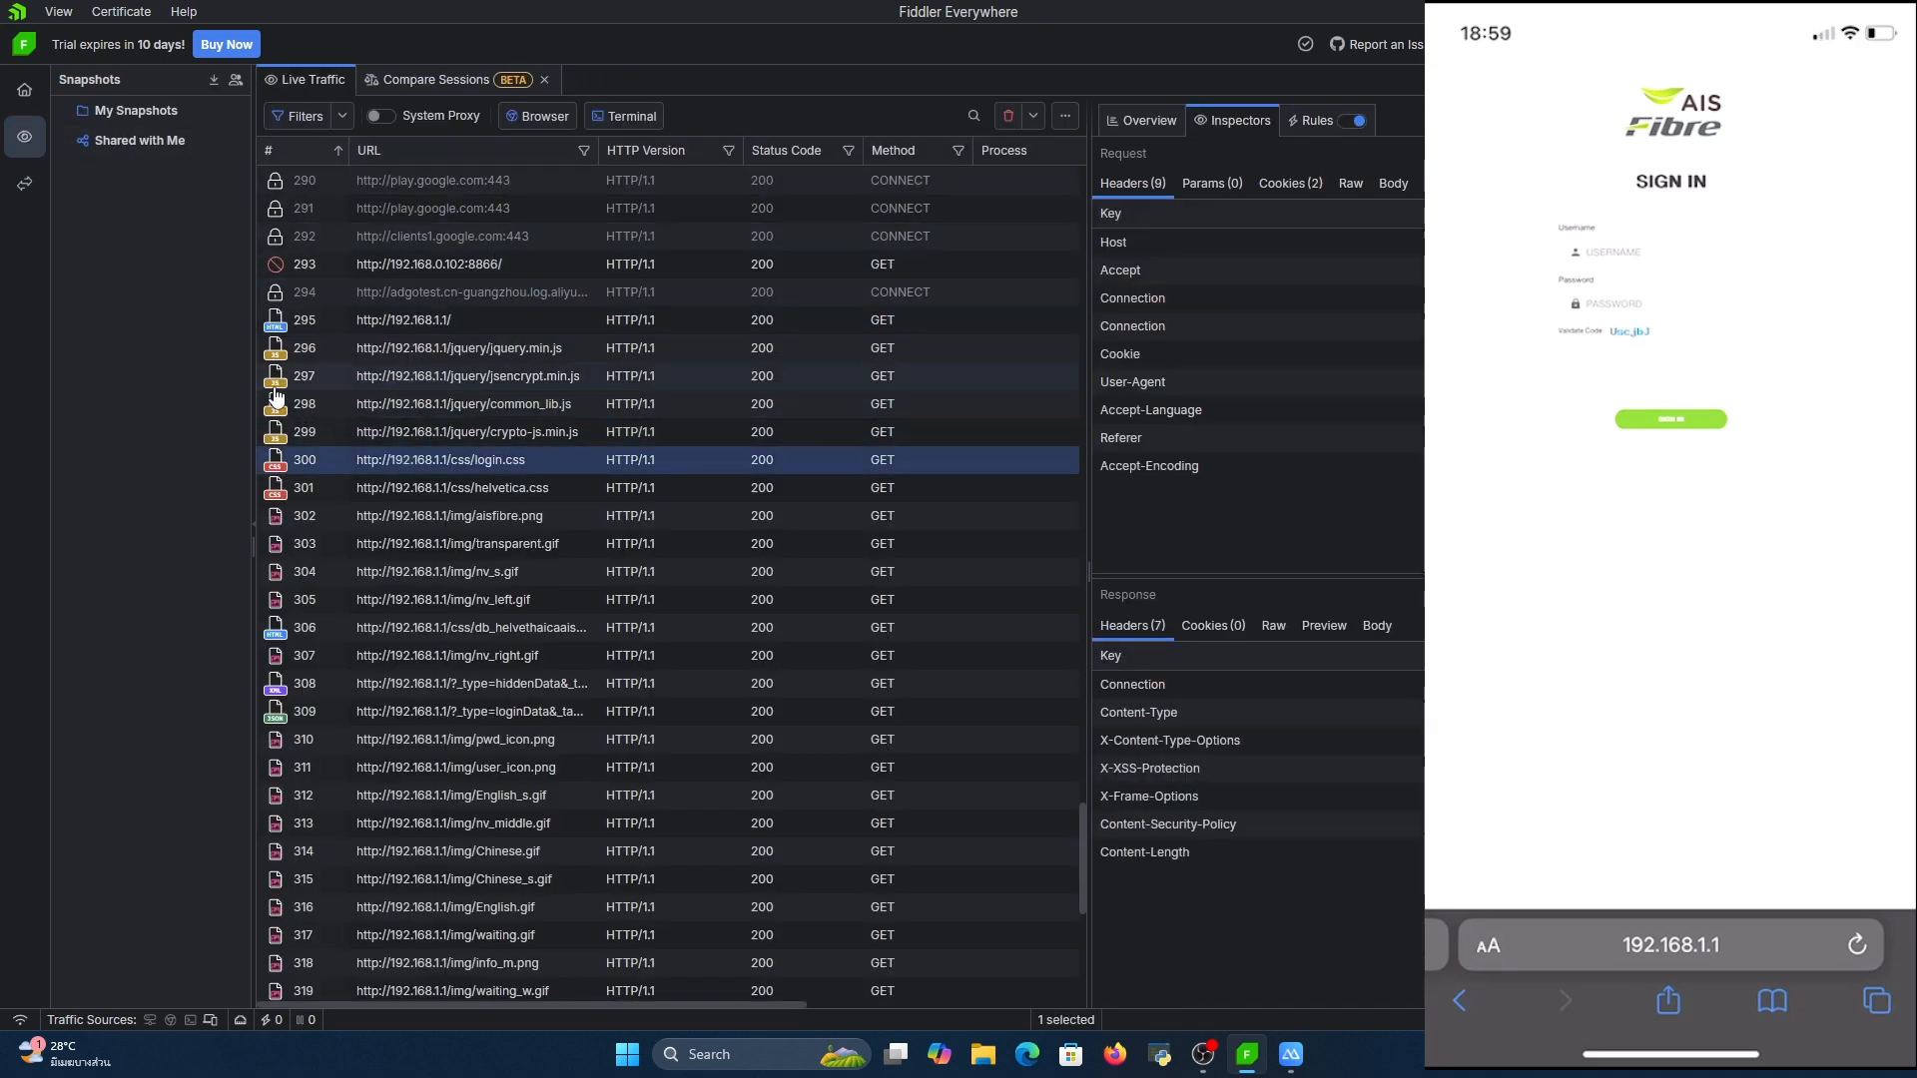
pyautogui.scroll(-3, 276, 395)
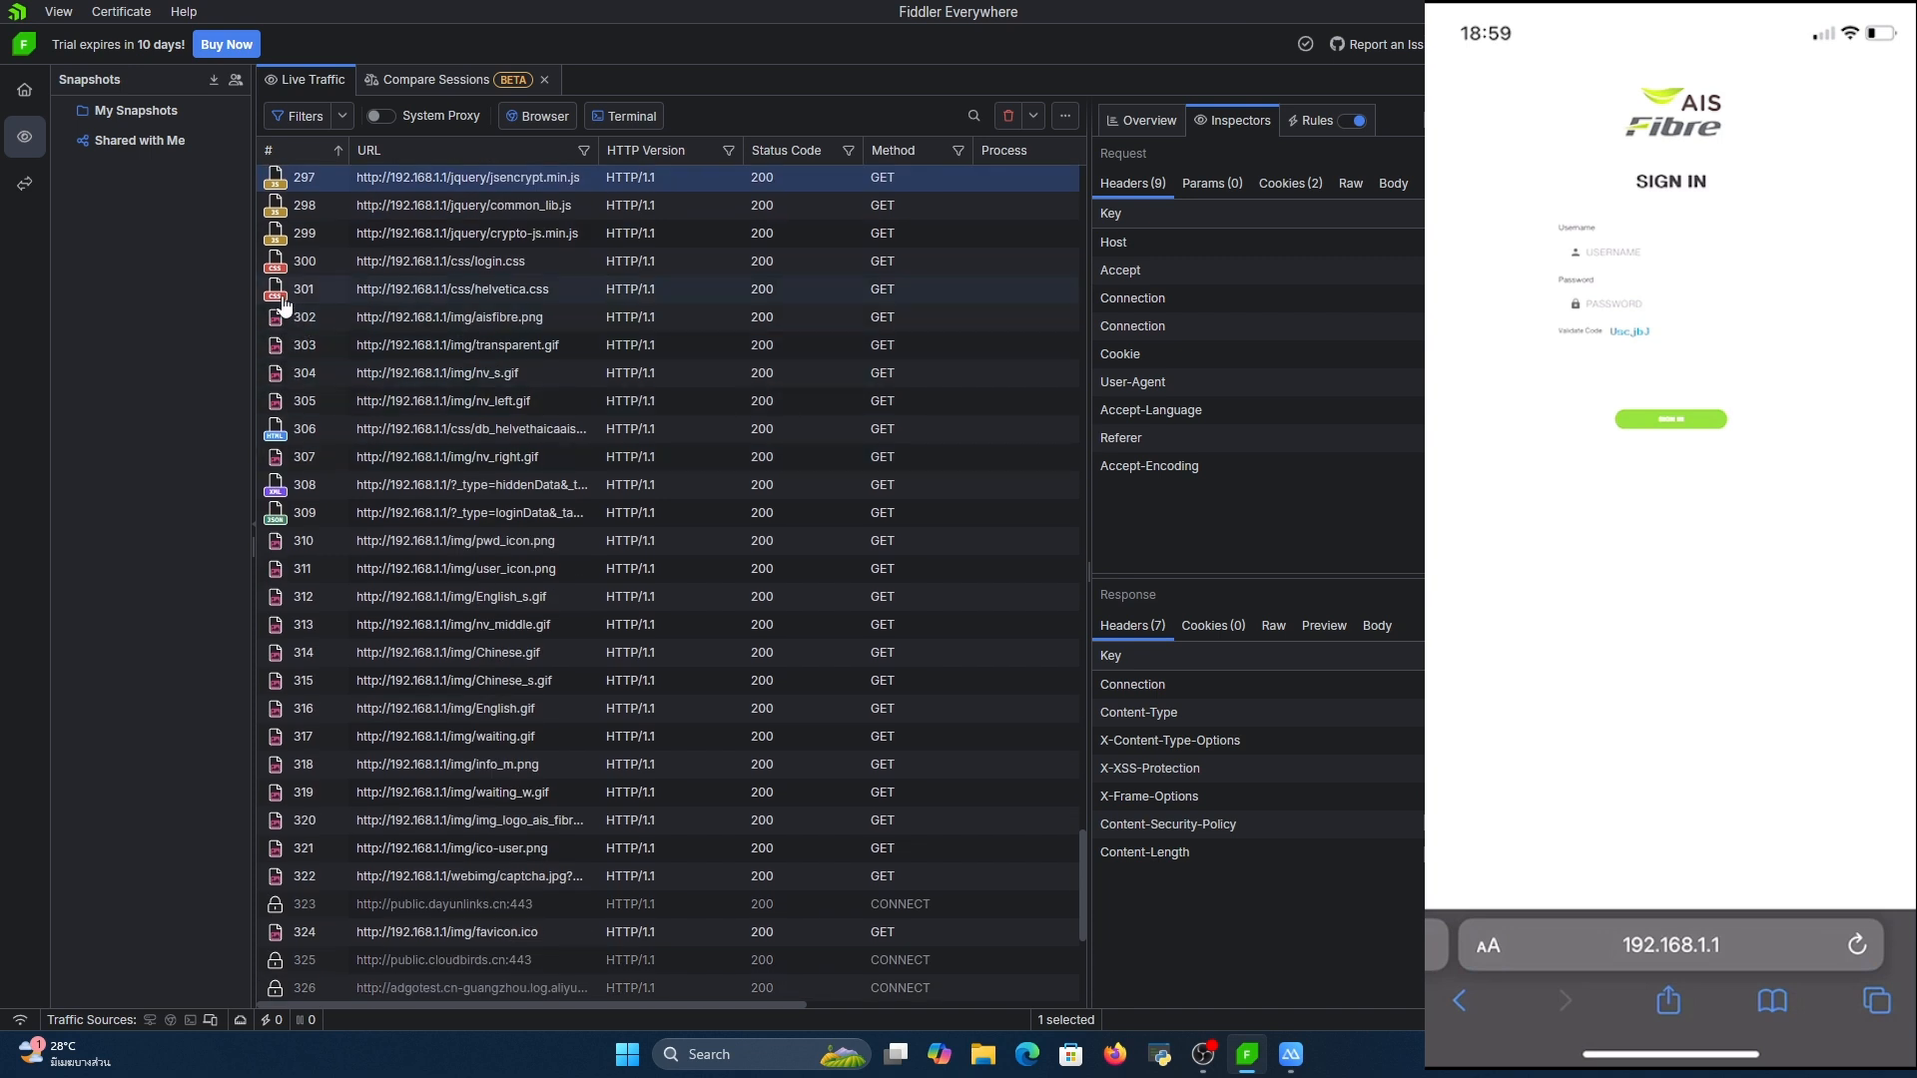
pyautogui.click(290, 298)
pyautogui.click(297, 430)
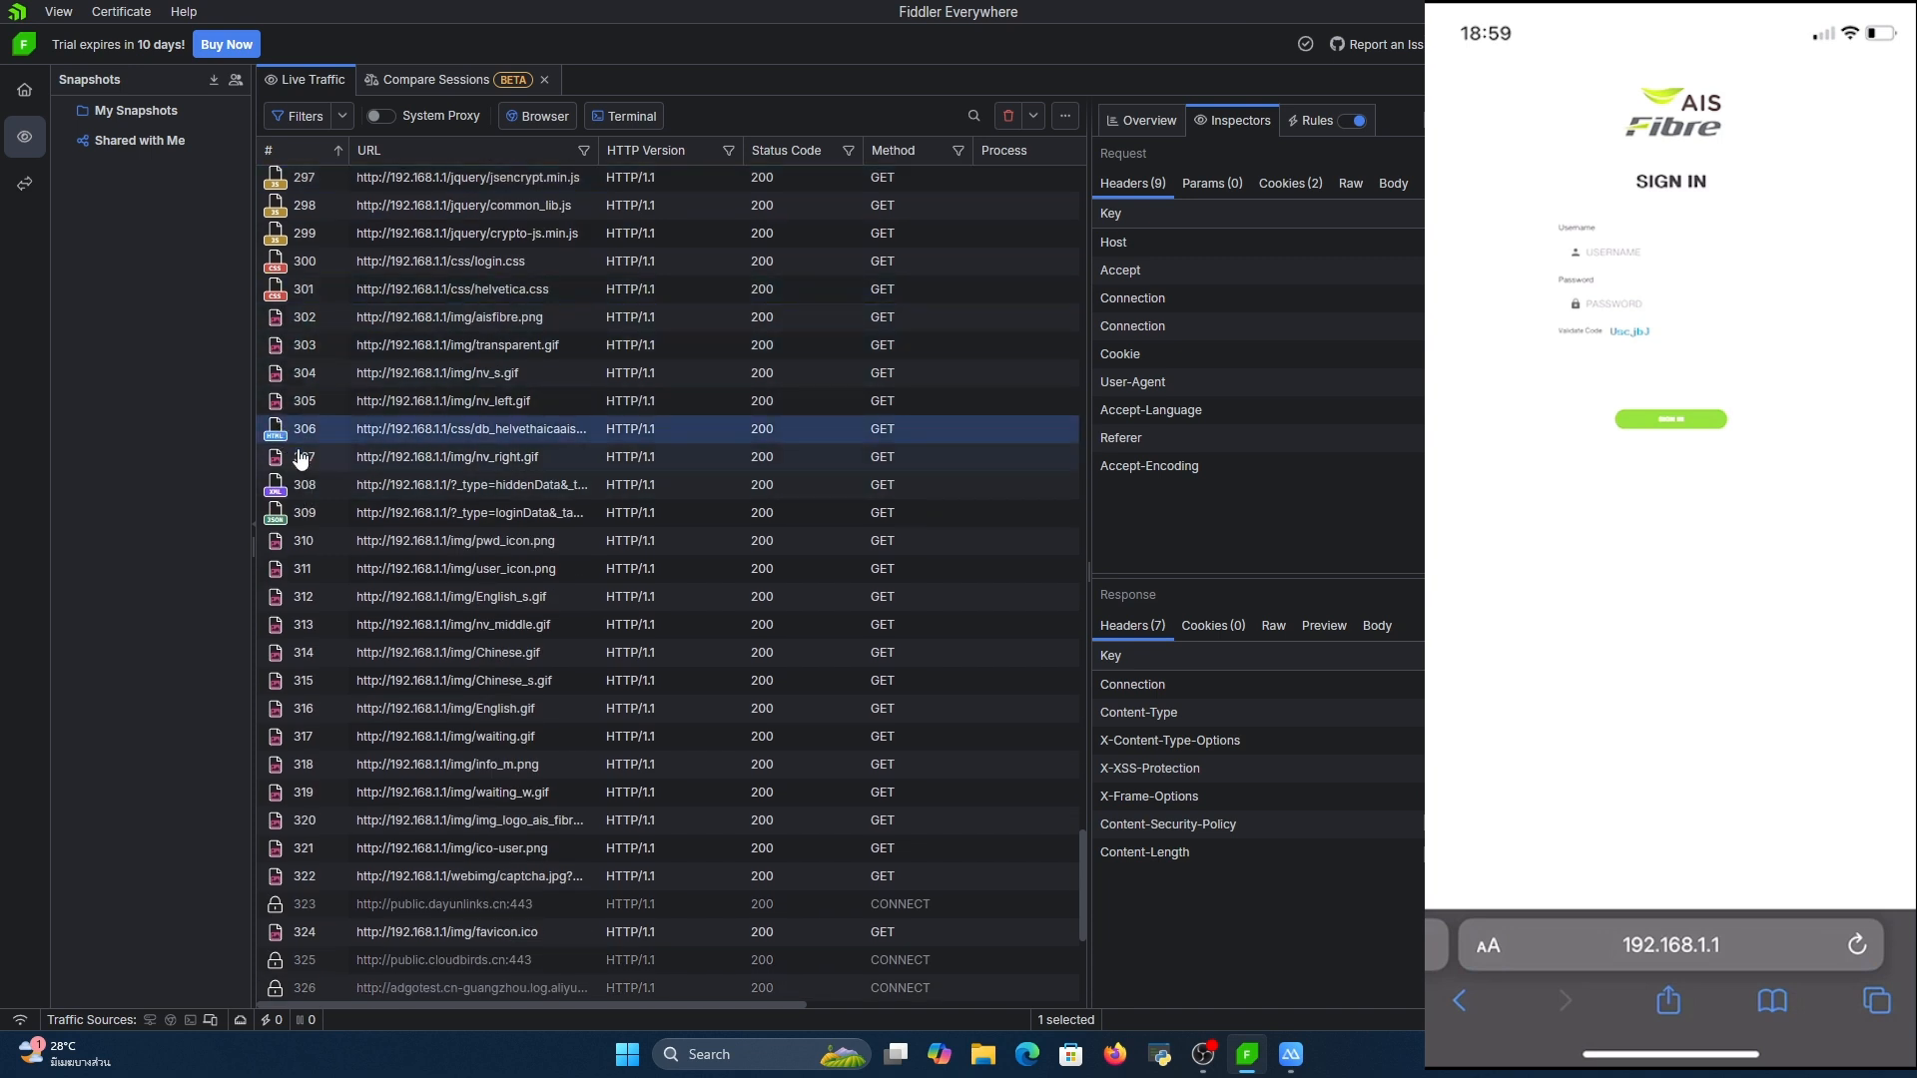
pyautogui.click(306, 485)
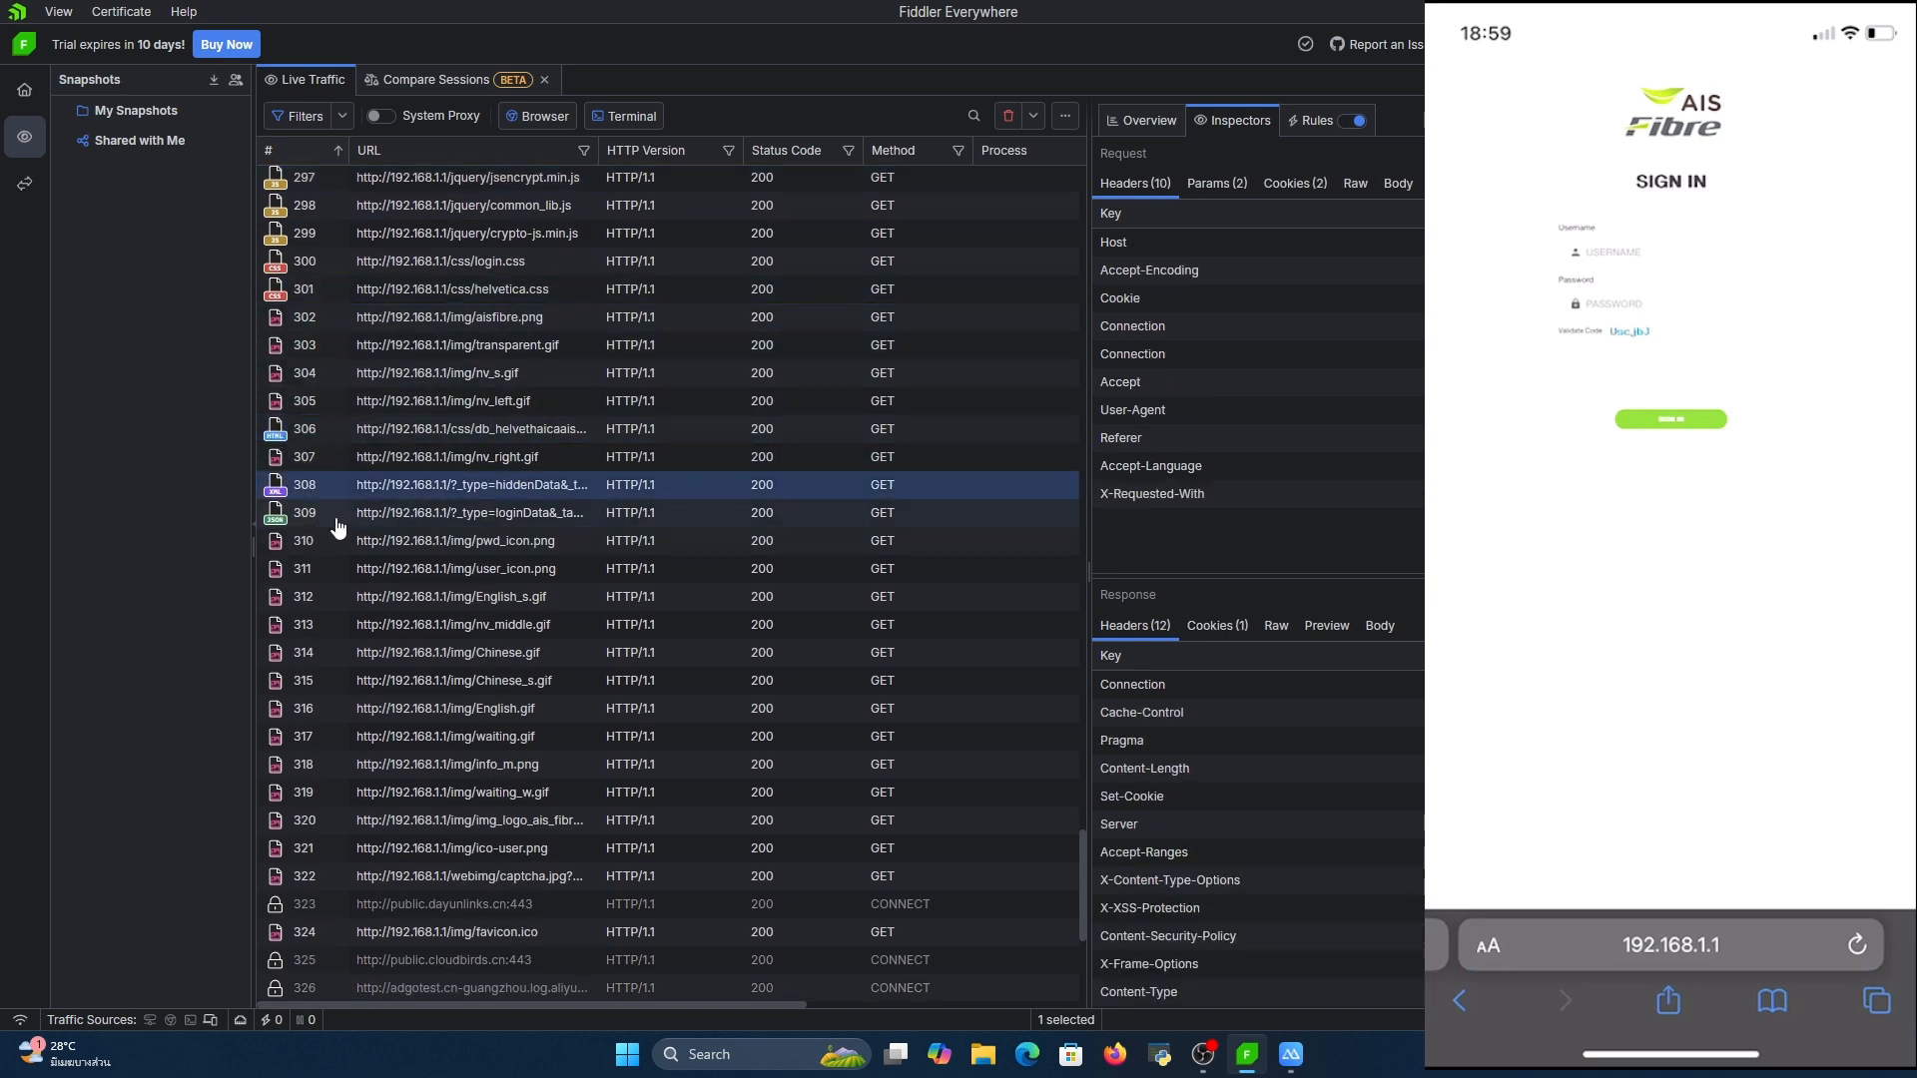
pyautogui.scroll(-6, 539, 400)
pyautogui.scroll(4, 557, 401)
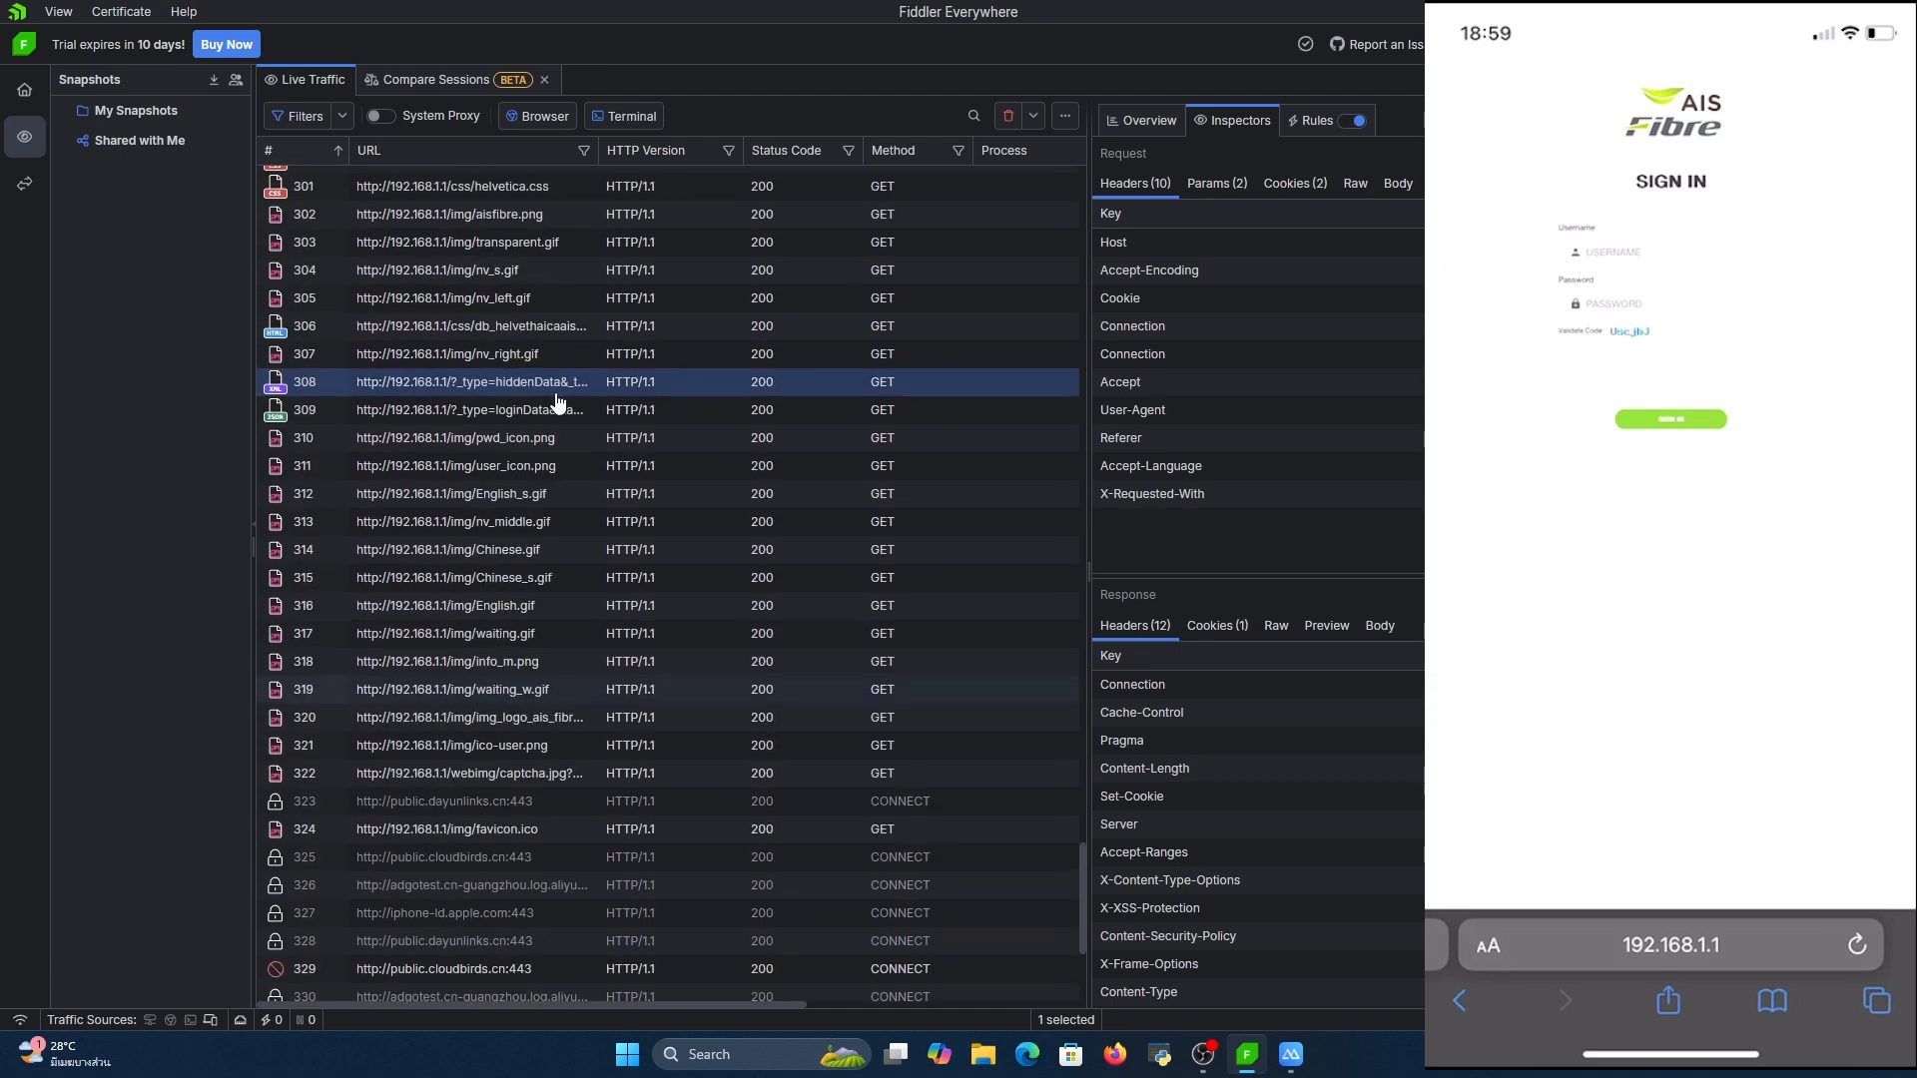
pyautogui.scroll(-5, 583, 429)
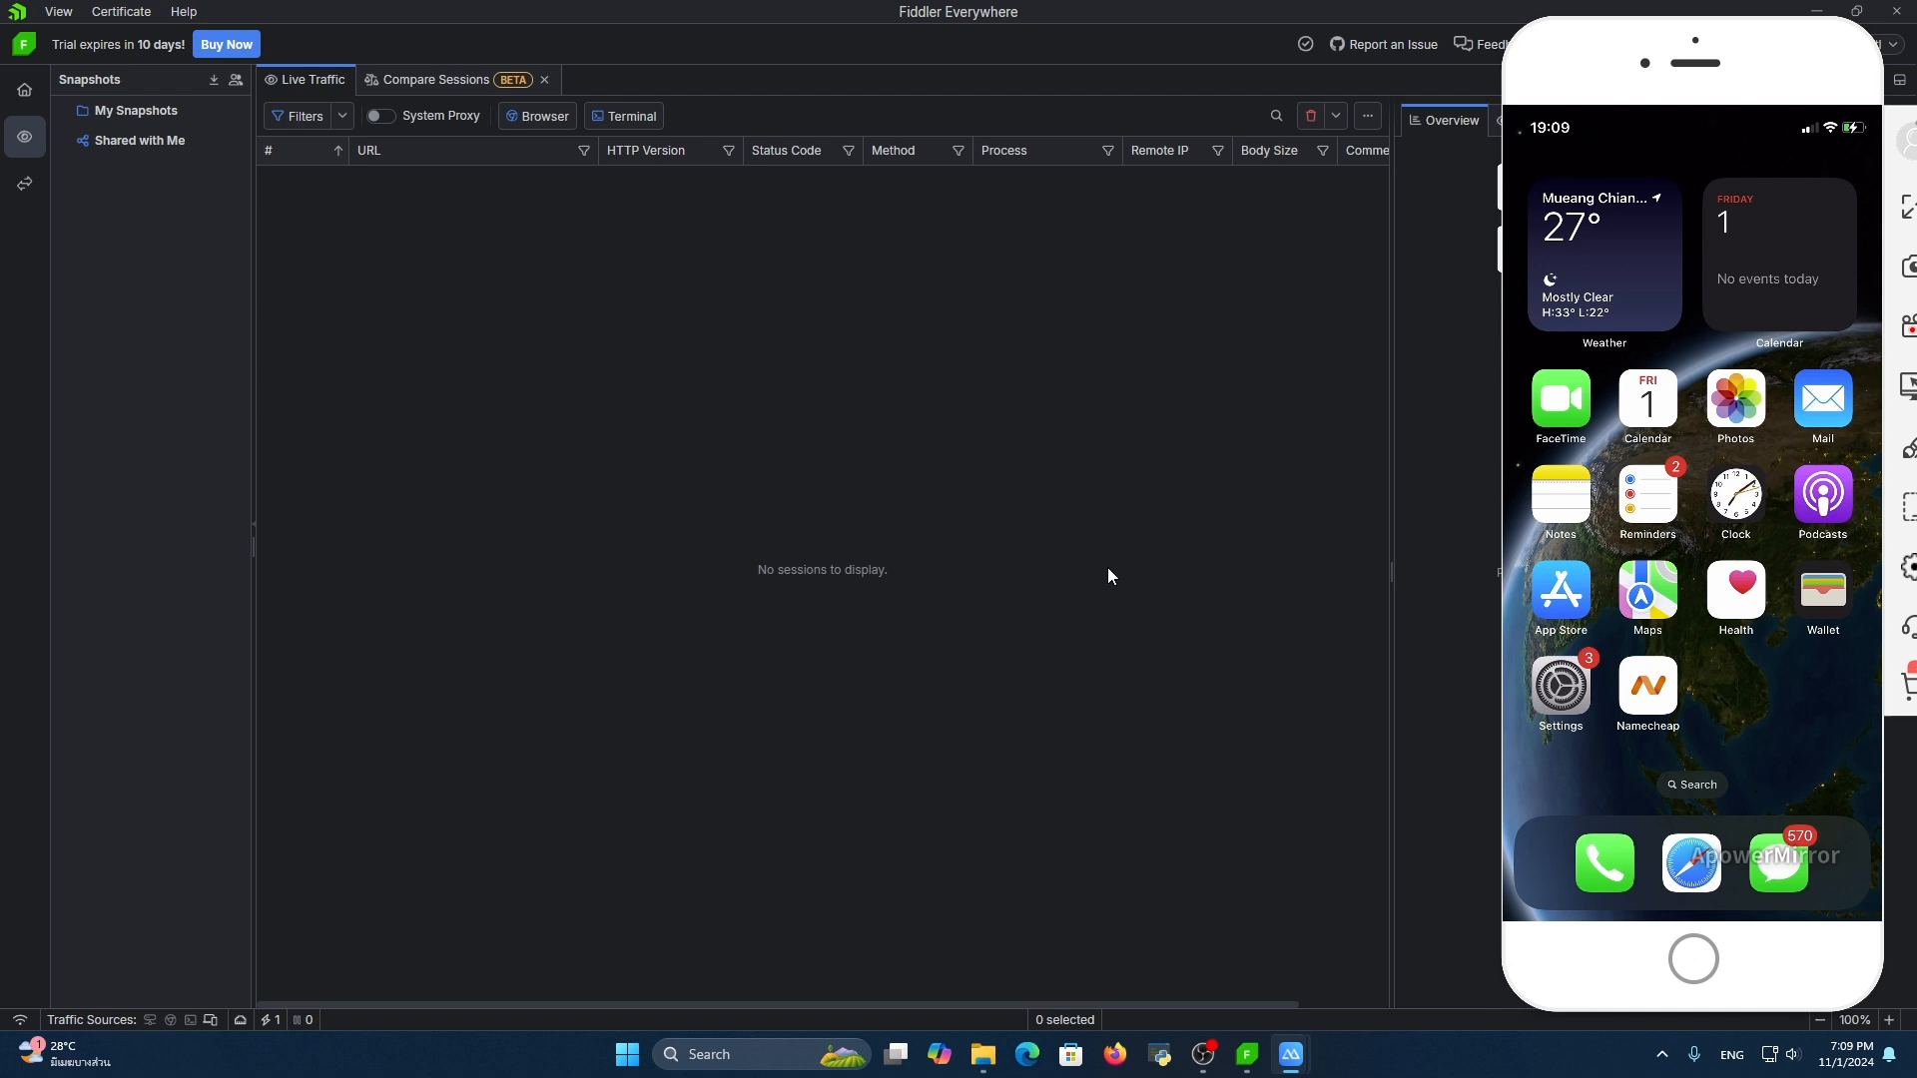
# Switch to a maximized Command Prompt run as administrator and enlarge its text
pyautogui.press('super')
pyautogui.write('c')
pyautogui.rightClick(849, 509)
pyautogui.click(883, 523)
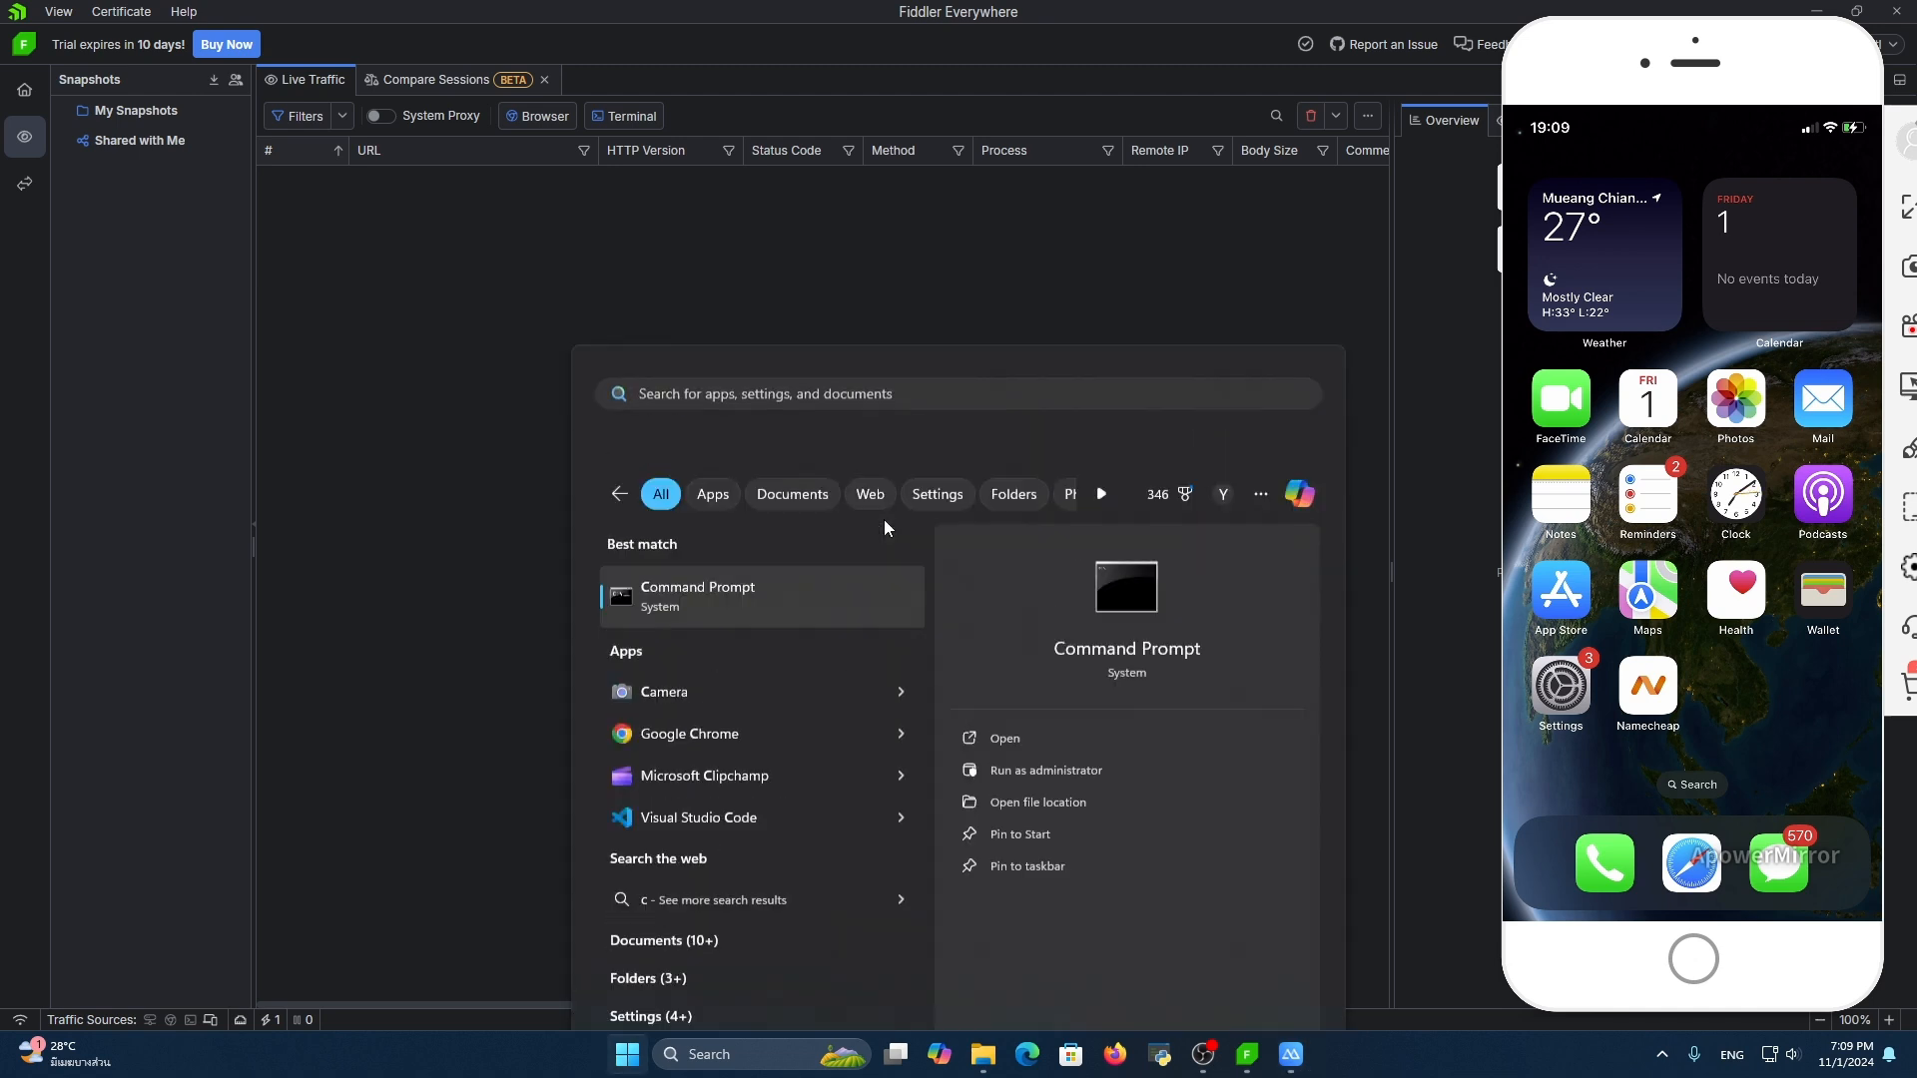
pyautogui.doubleClick(974, 239)
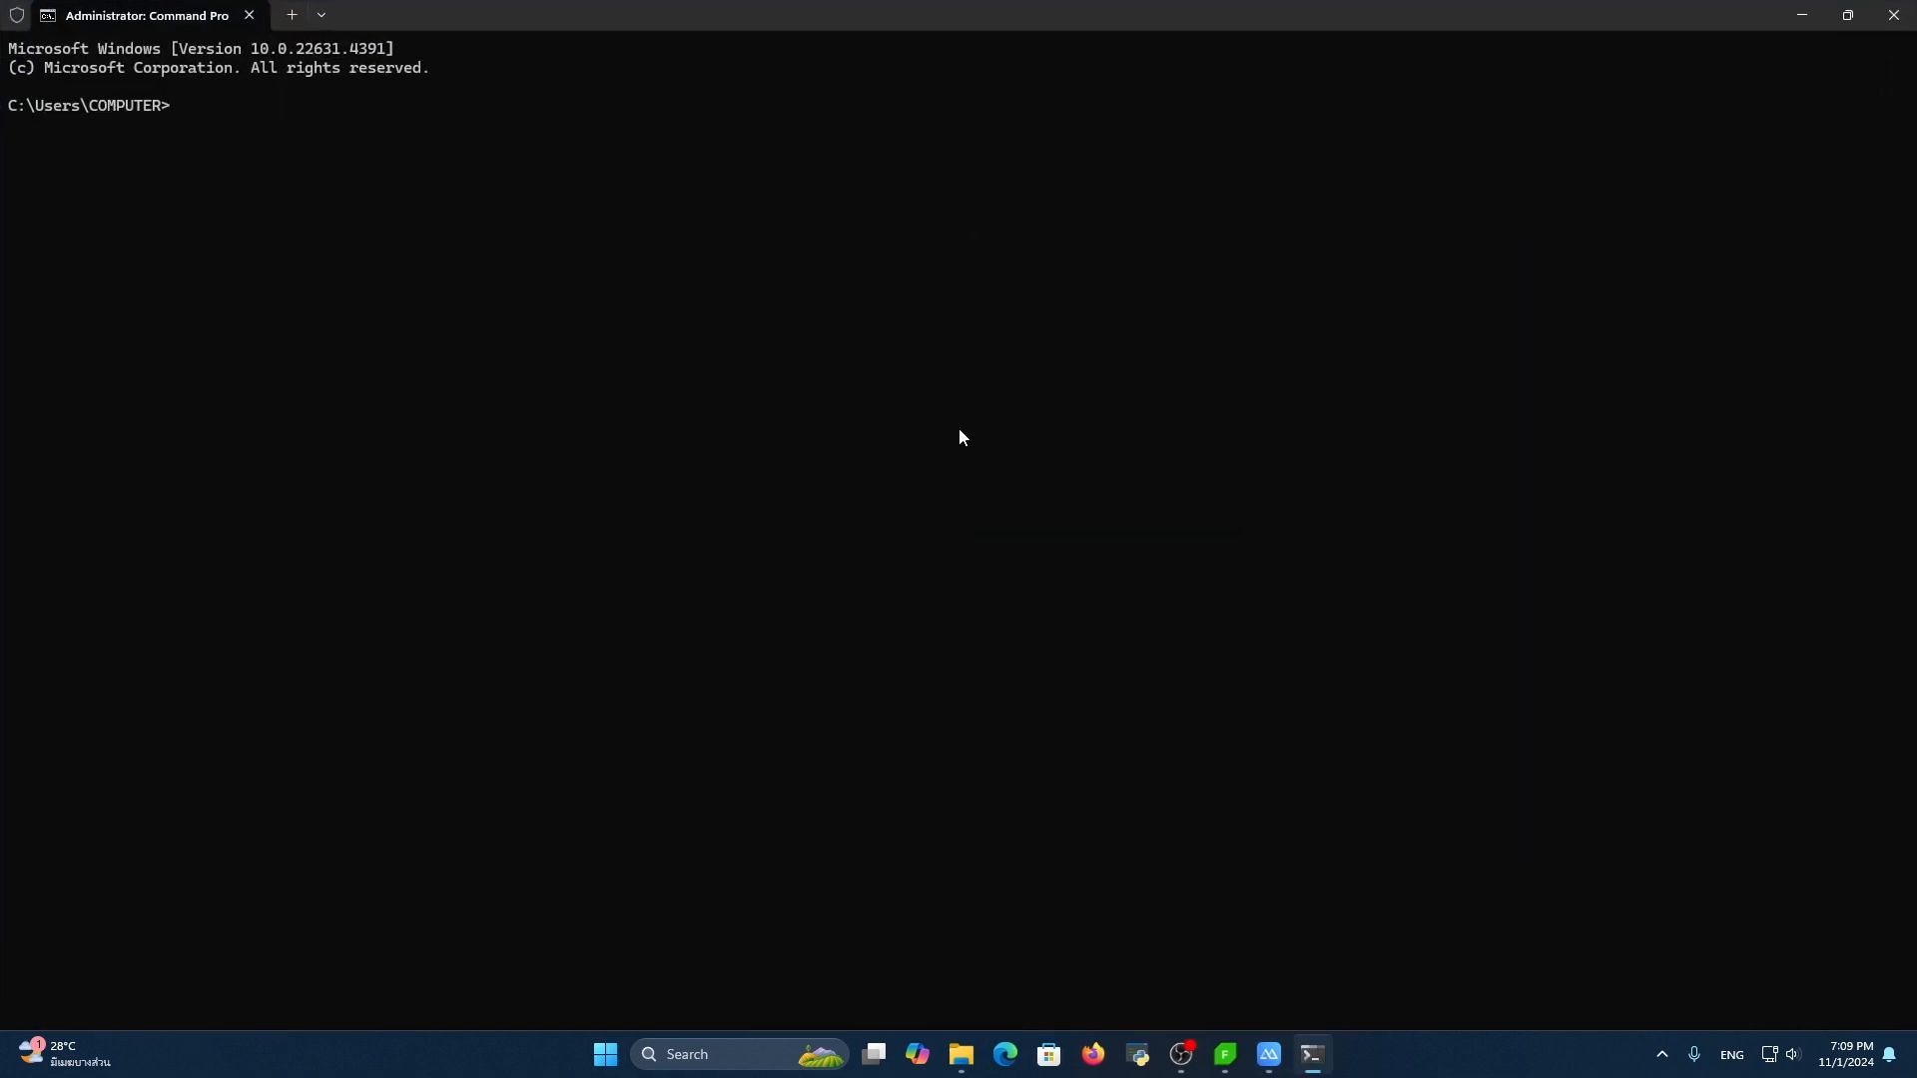
pyautogui.hotkey('ctrl', '+')
pyautogui.hotkey('ctrl', '+')
pyautogui.hotkey('ctrl', '+')
pyautogui.hotkey('ctrl', '+')
pyautogui.hotkey('ctrl', '+')
pyautogui.hotkey('ctrl', '+')
# Change the working directory to Desktop and clear the console
pyautogui.write('cd d')
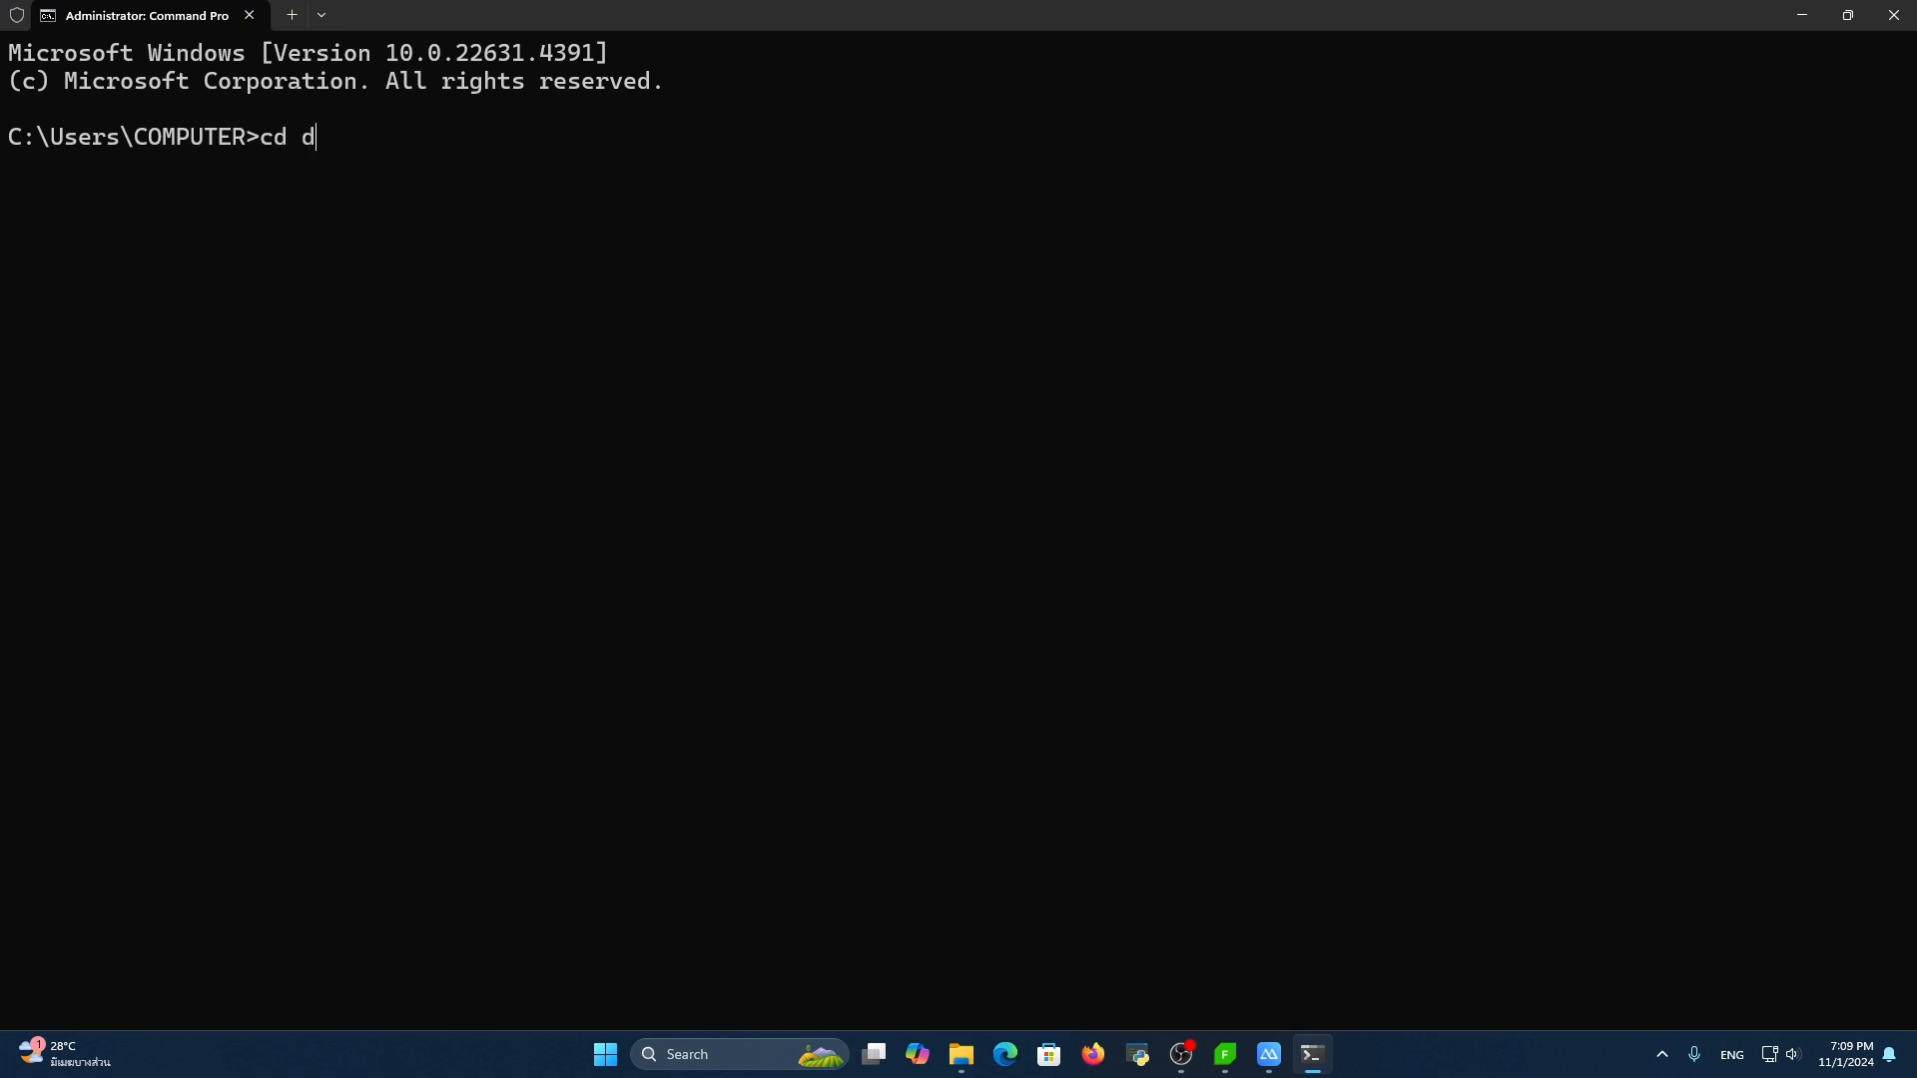
pyautogui.press('BackSpace')
pyautogui.write('Desktop')
pyautogui.press('Return')
pyautogui.write('cls')
pyautogui.press('Return')
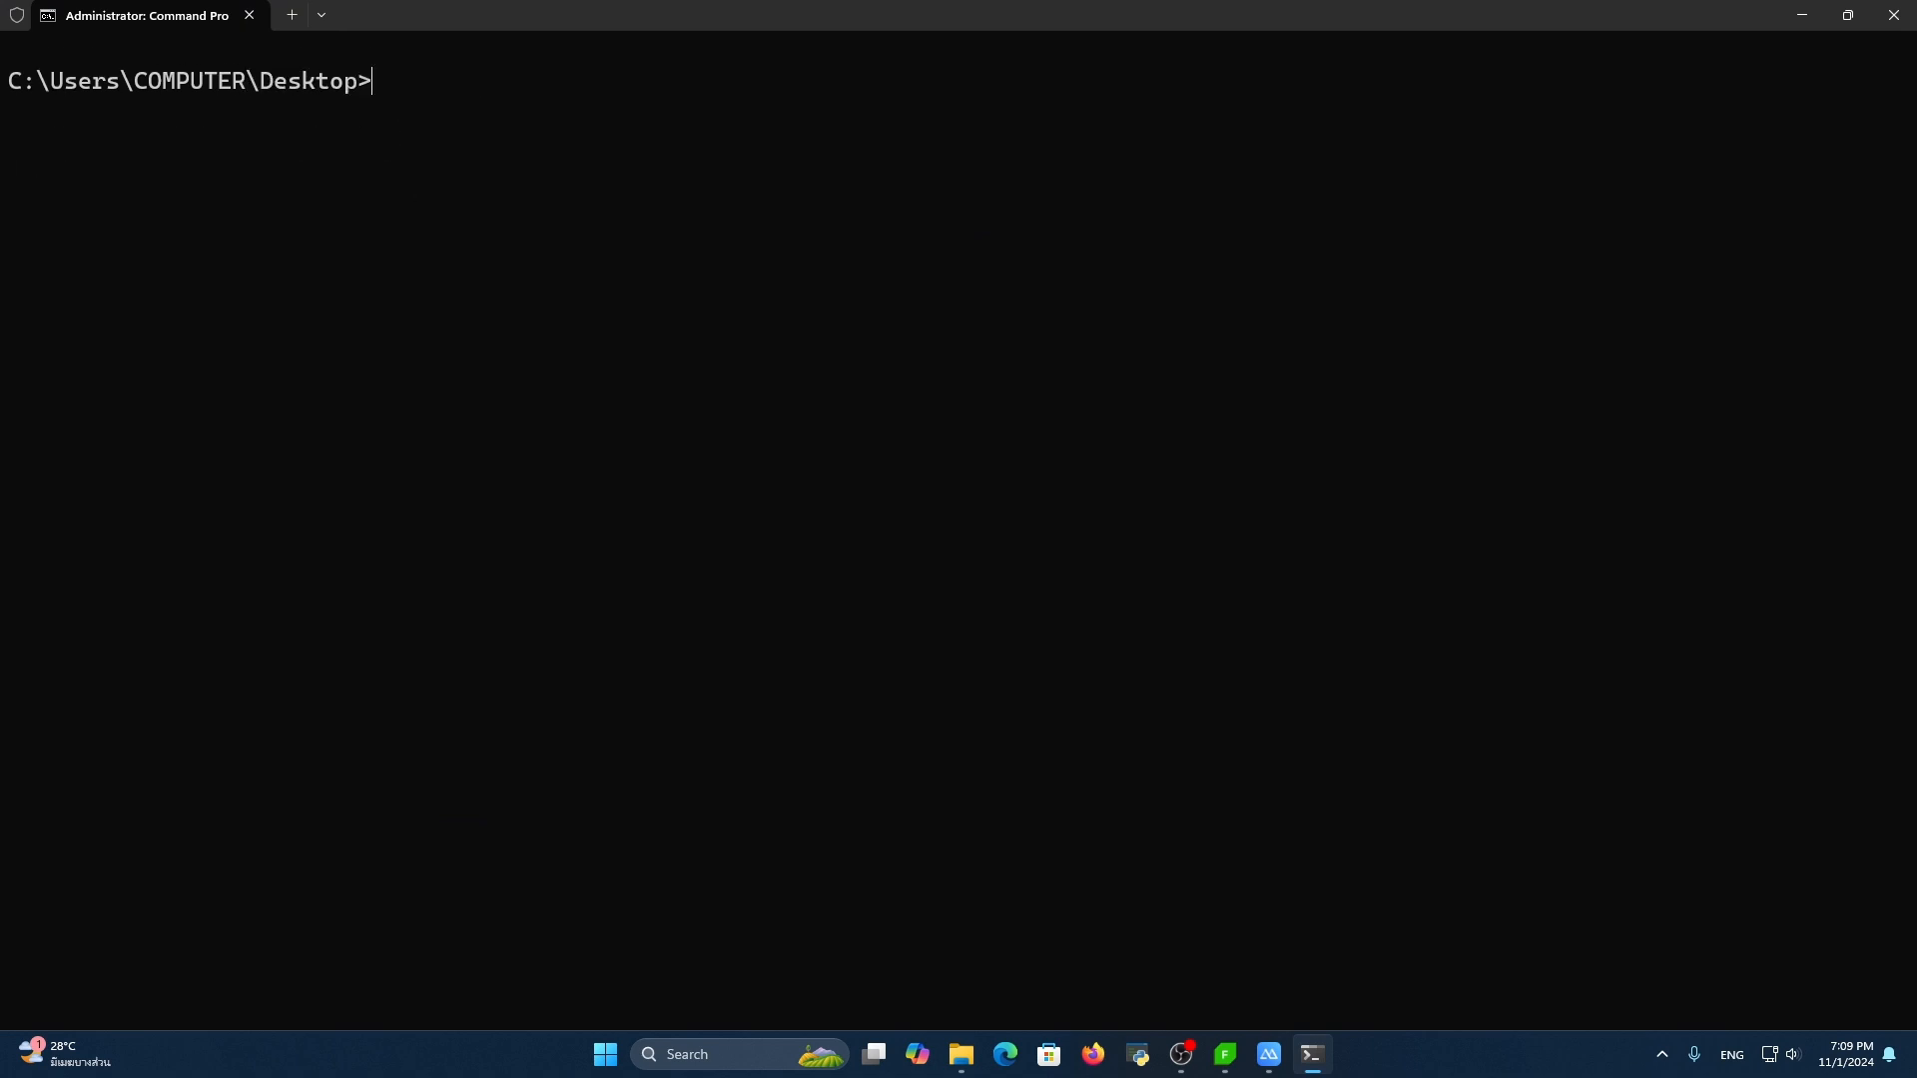
# Run ngrok tcp 8866 in Command Prompt after checking the listening port in Fiddler Everywhere's connection settings
pyautogui.write('ngrok tcp 8866')
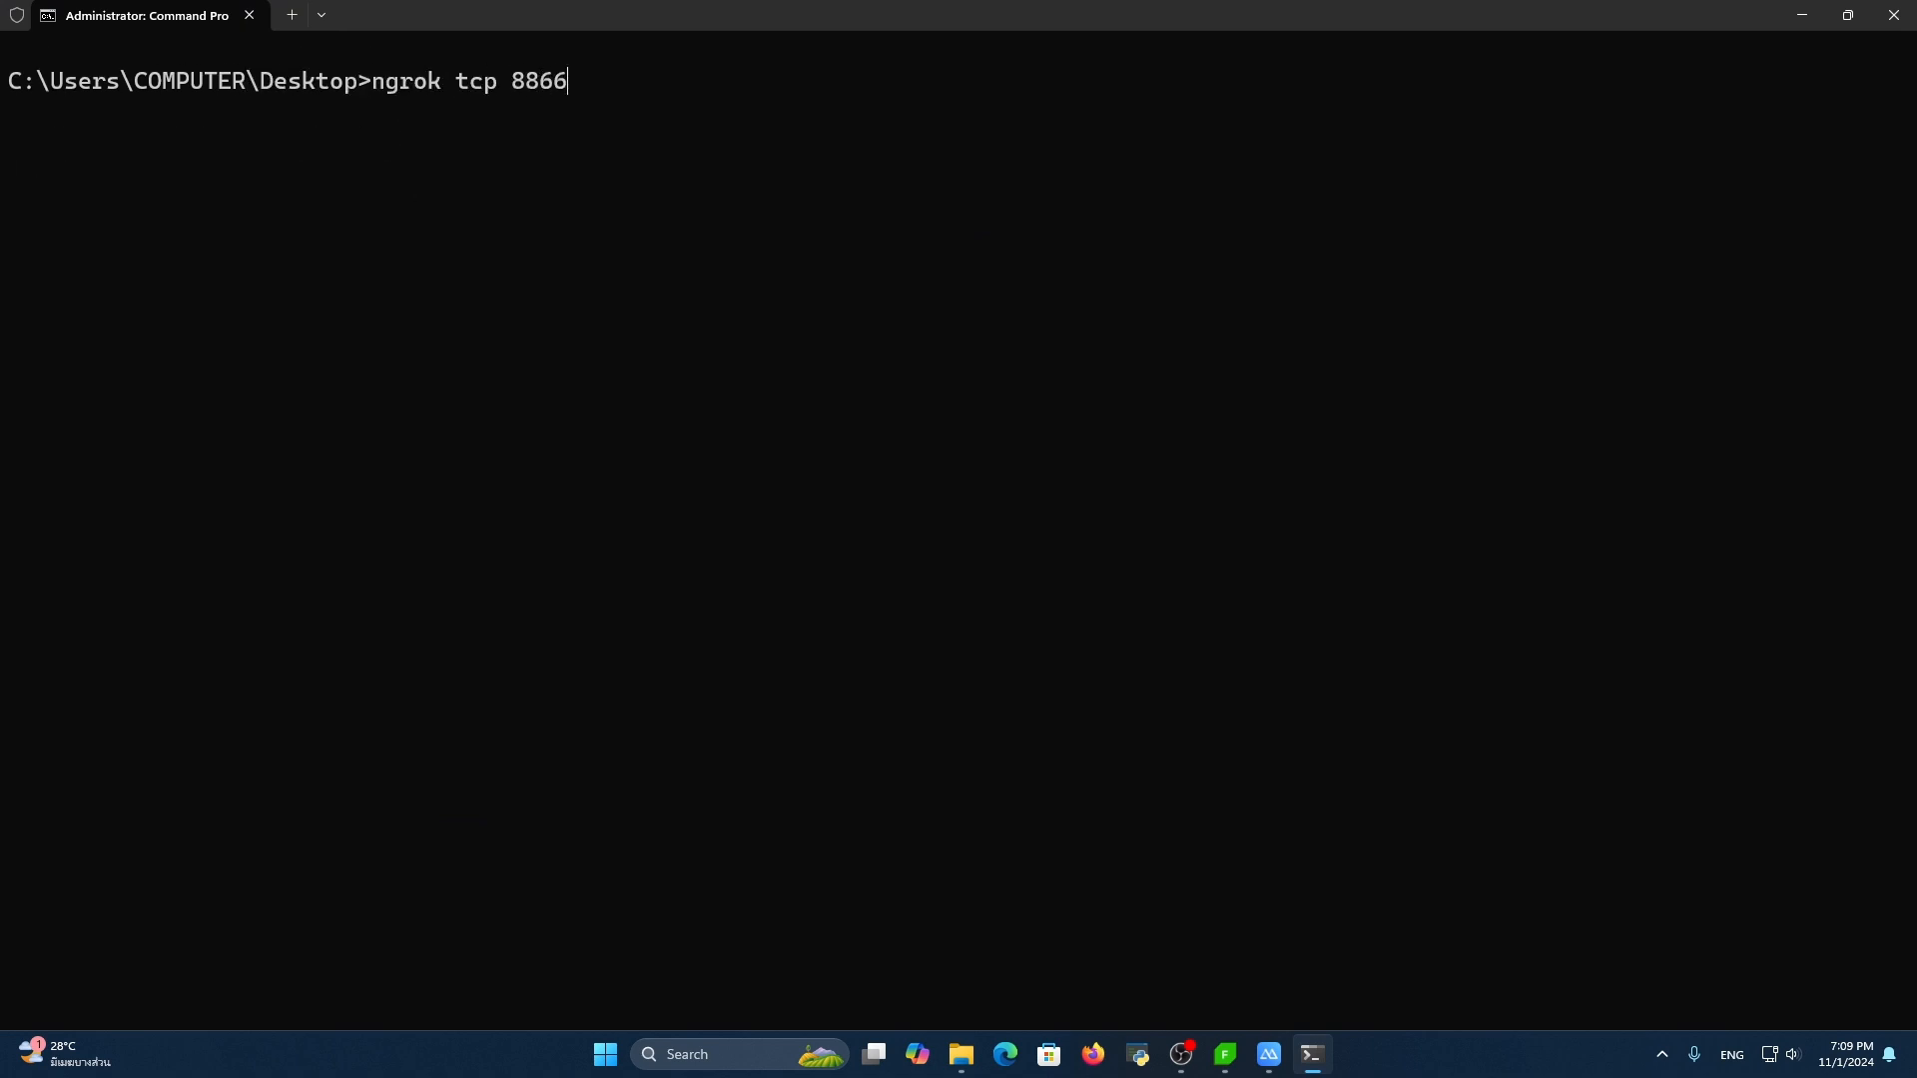
pyautogui.click(1225, 1054)
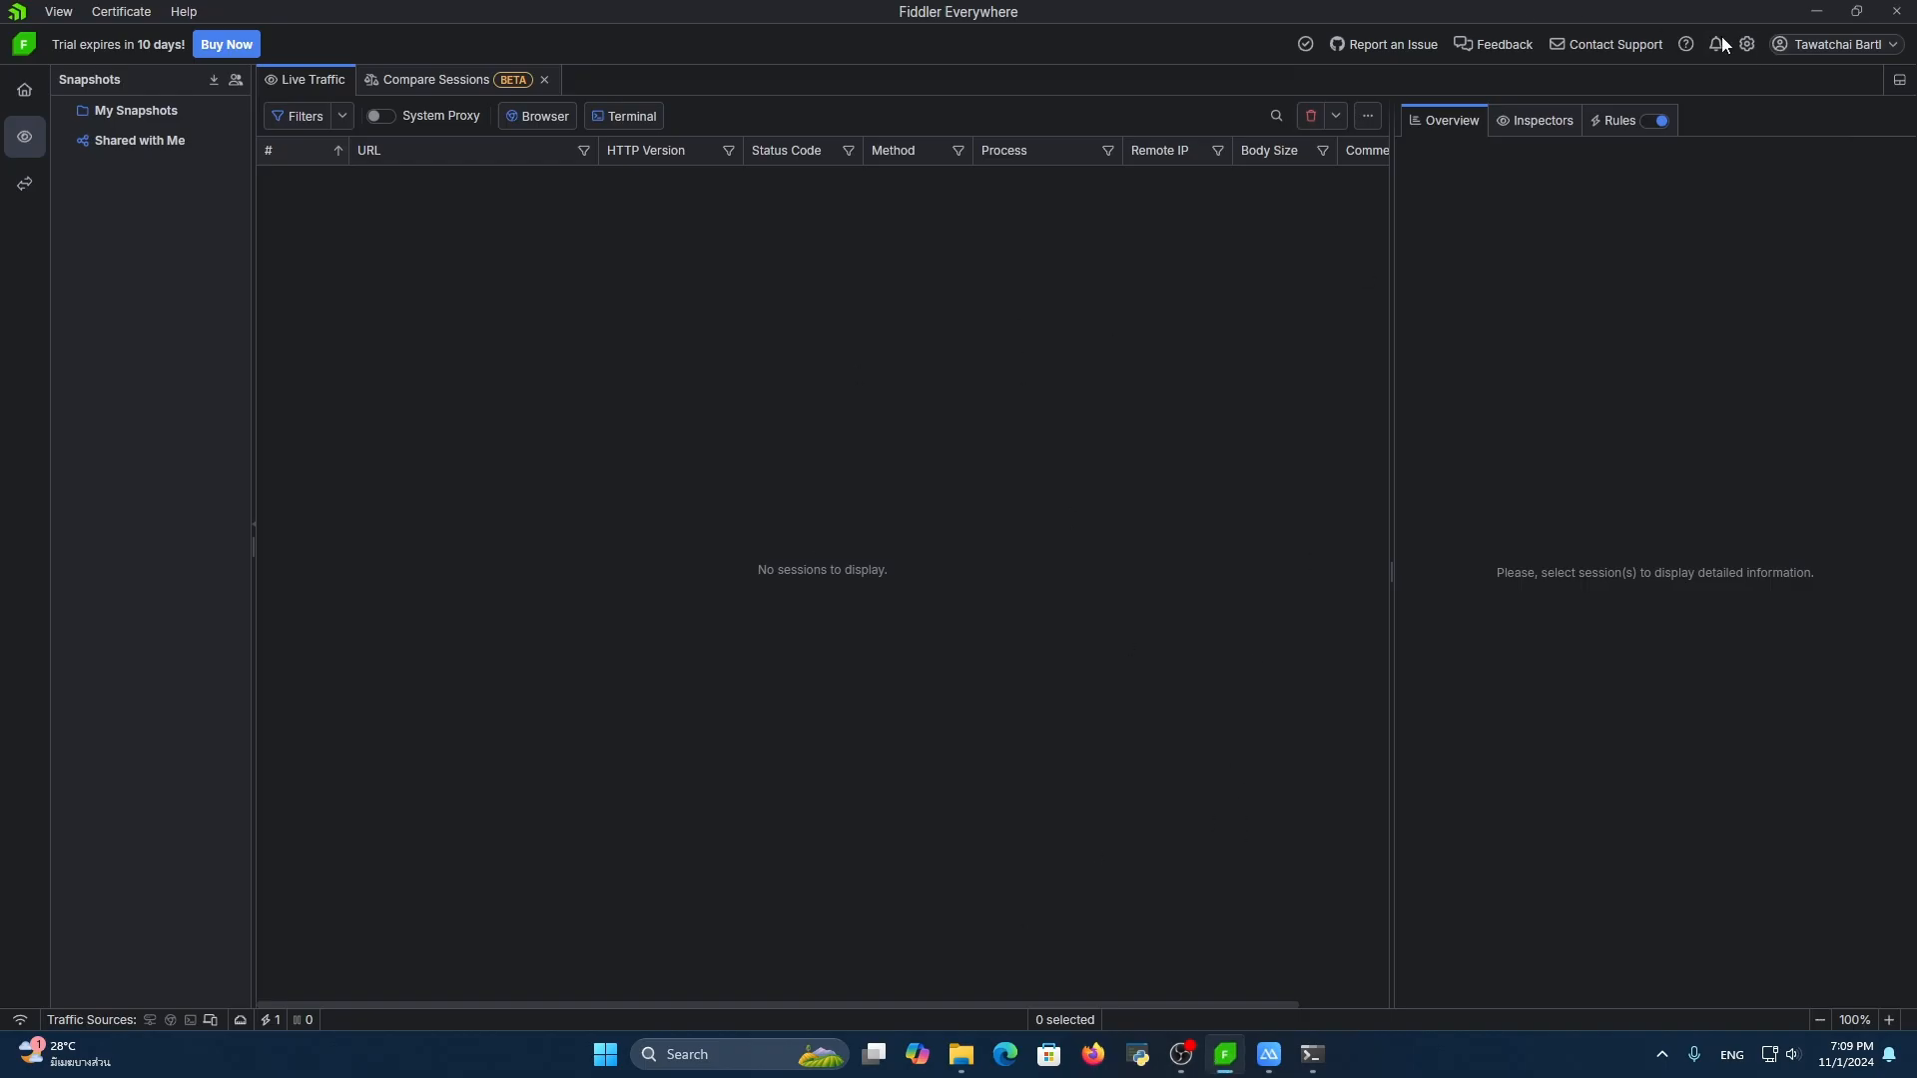
pyautogui.click(1746, 44)
pyautogui.click(659, 316)
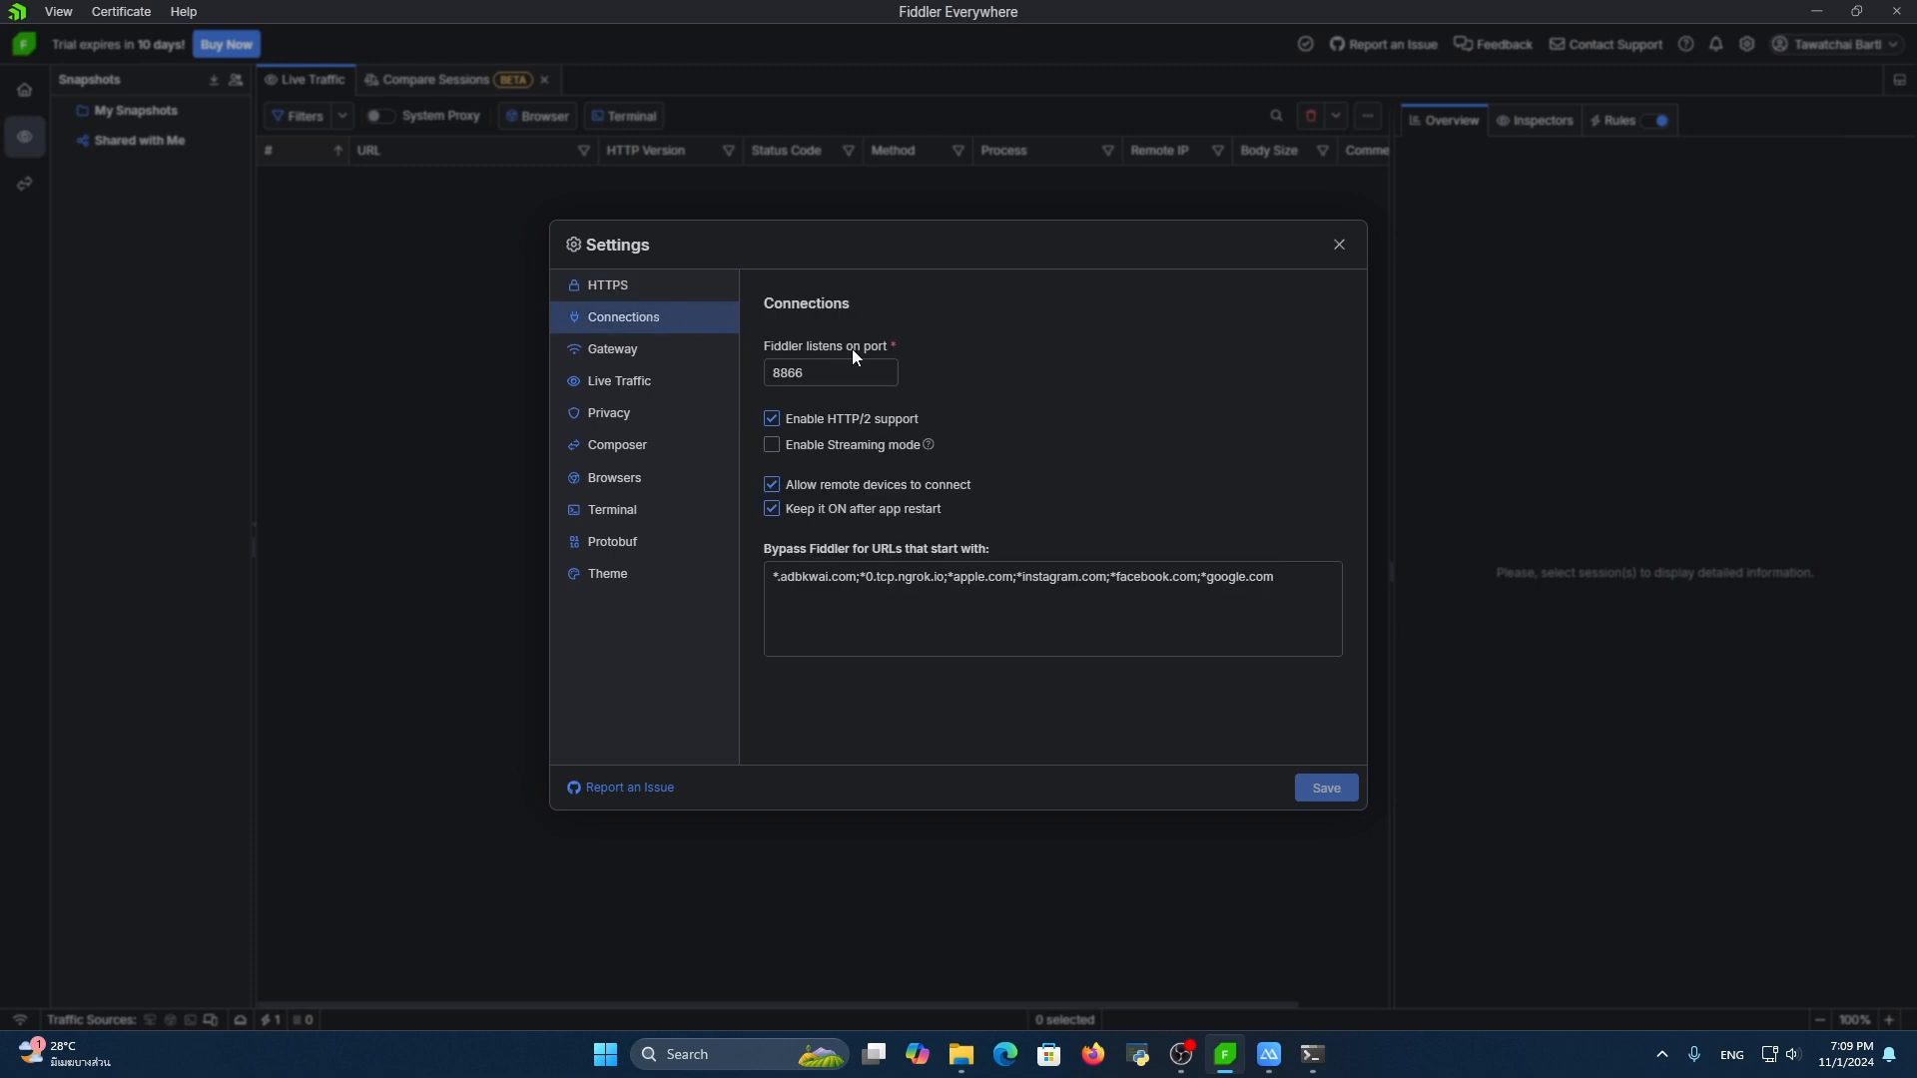
pyautogui.click(1347, 248)
pyautogui.click(1313, 1054)
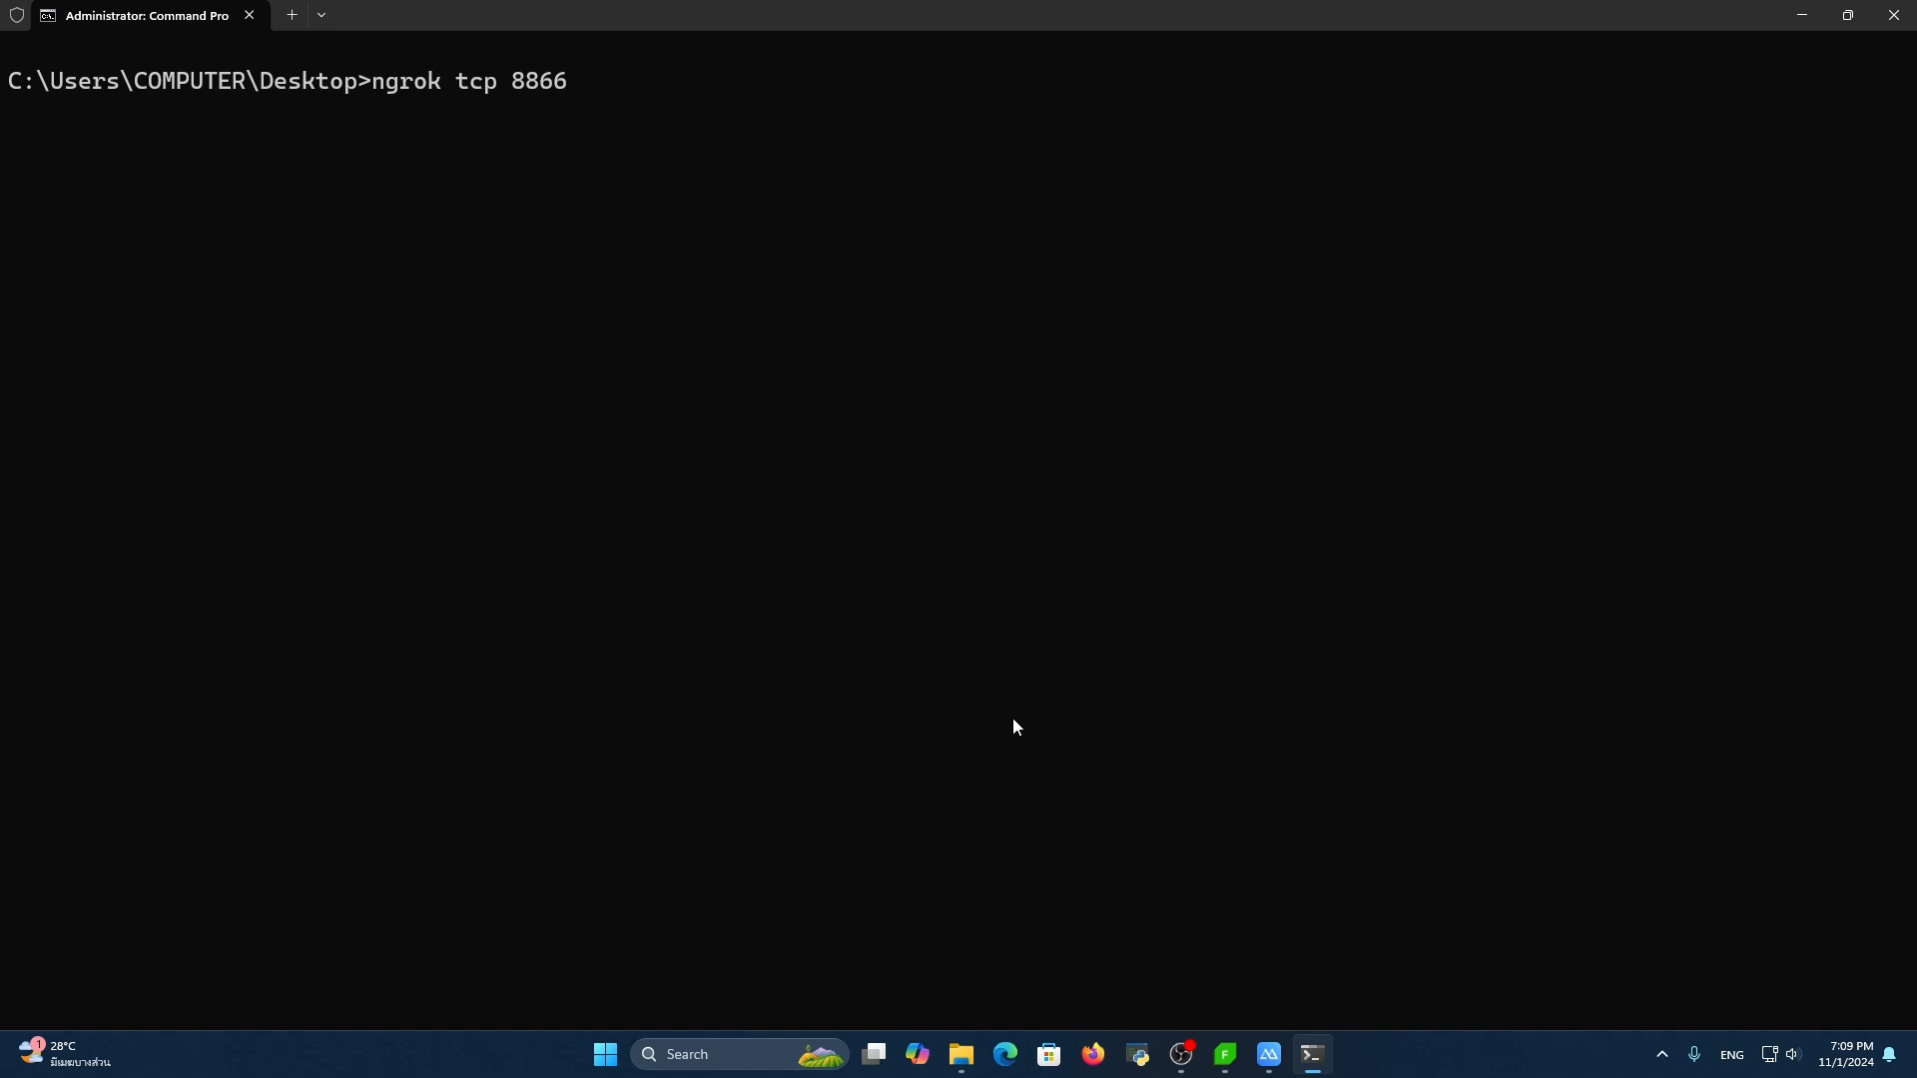
pyautogui.press('Return')
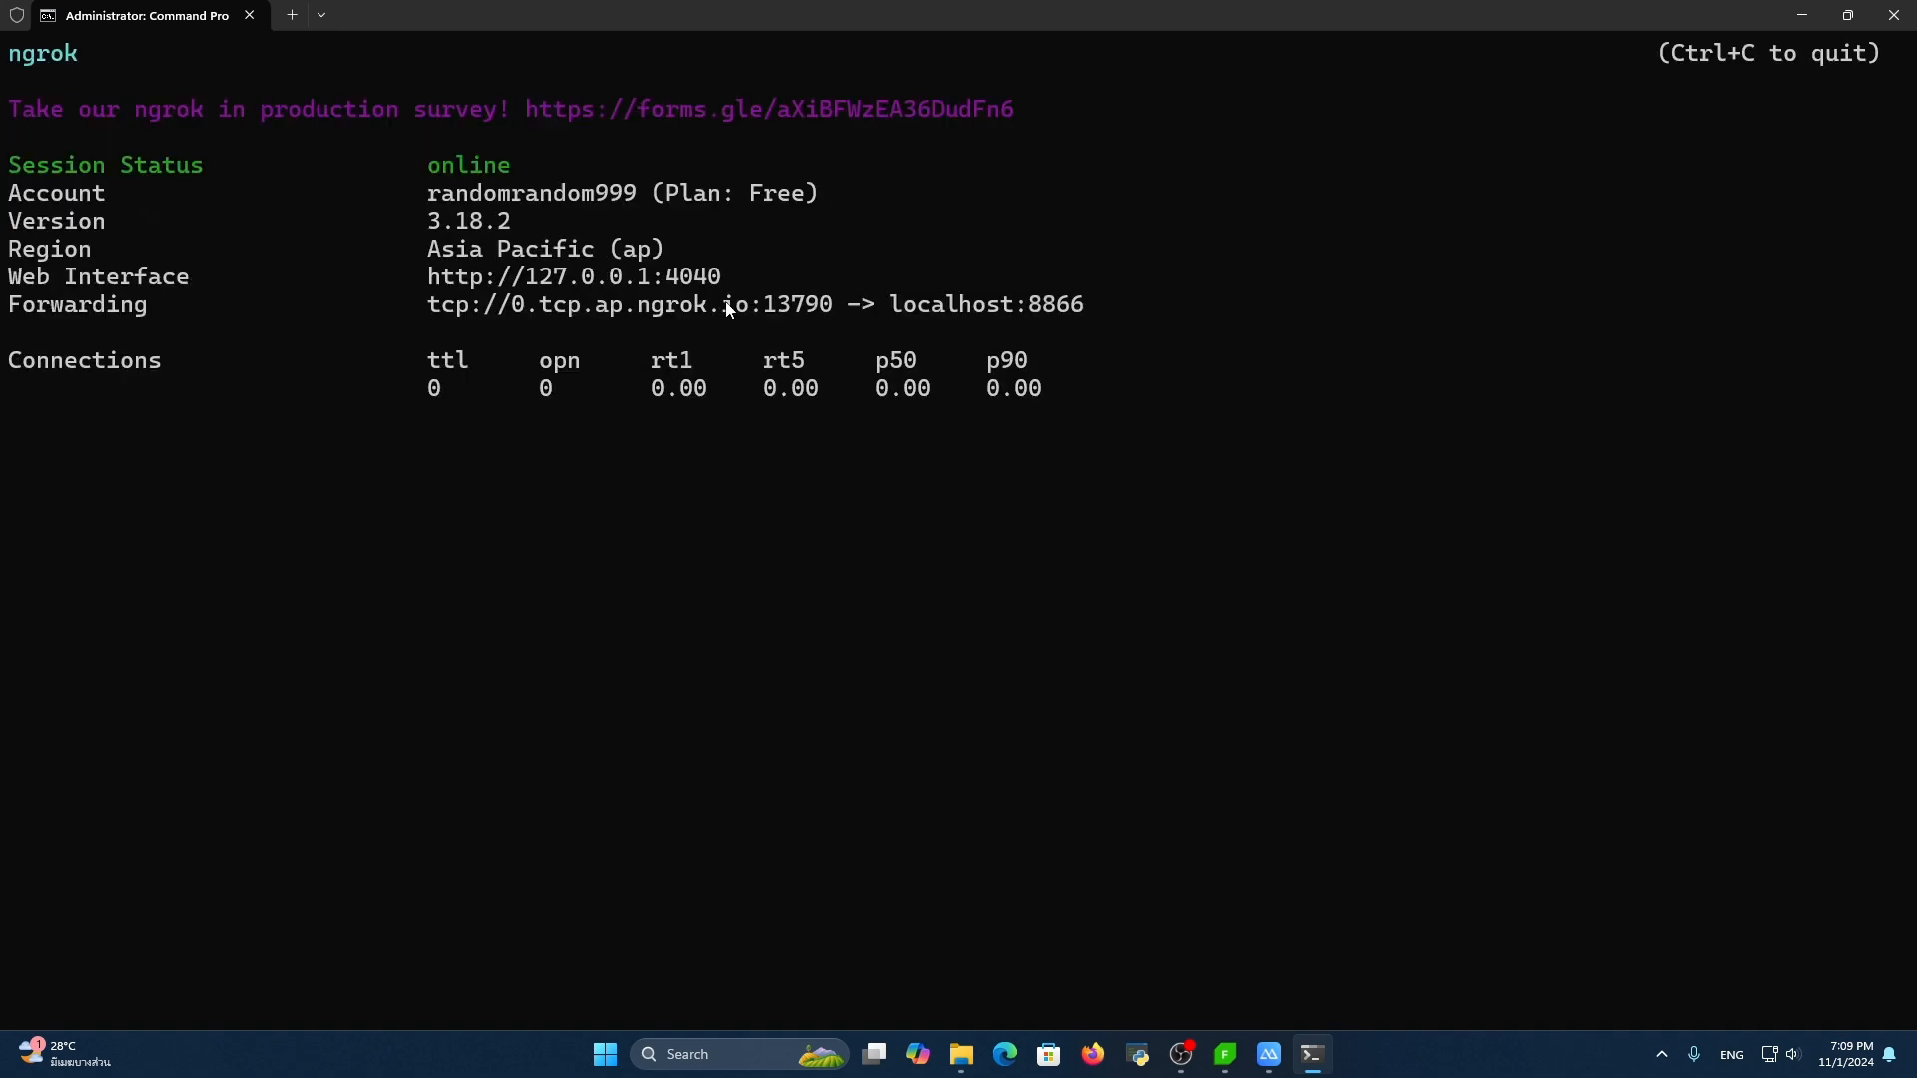
# Highlight the ngrok forwarding host 0.tcp.ap.ngrok.io and set the mirrored phone's Wi-Fi HTTP proxy to manual
pyautogui.moveTo(481, 295); pyautogui.dragTo(708, 292)
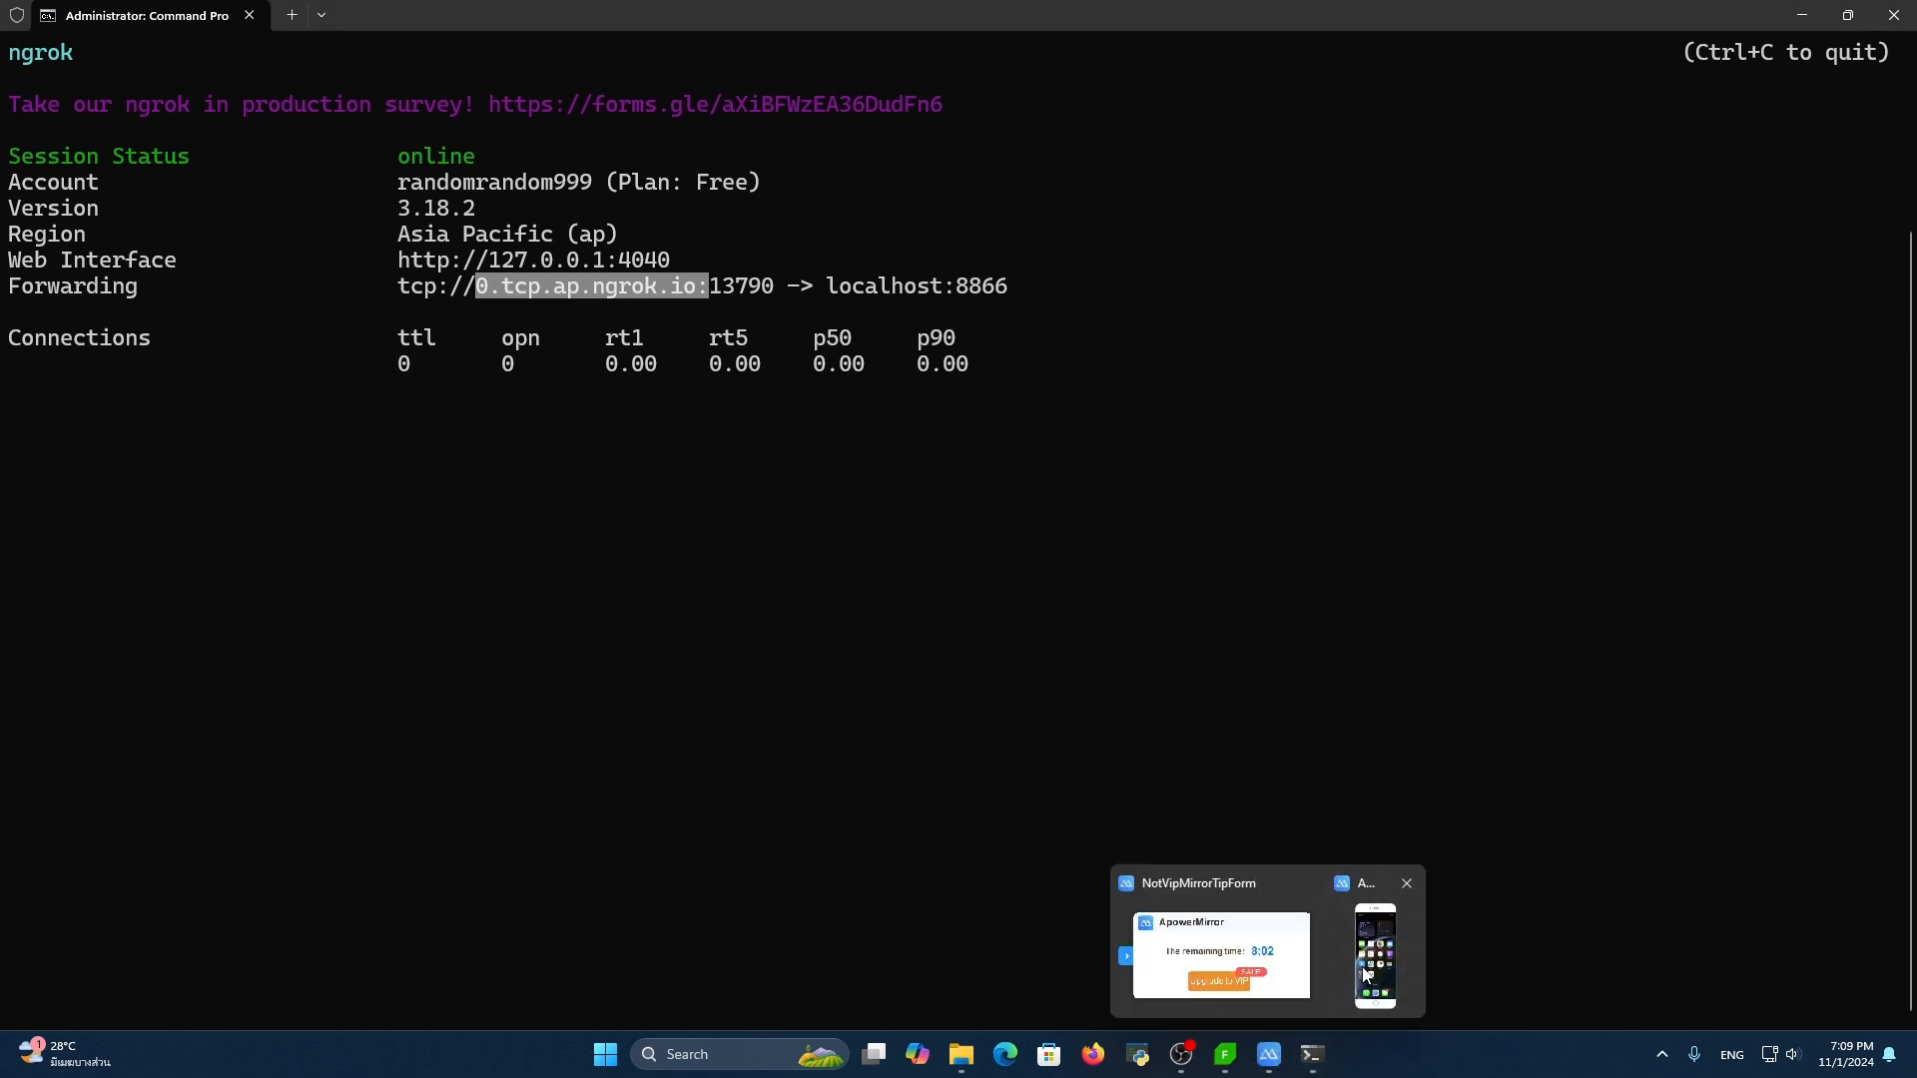
pyautogui.click(1390, 938)
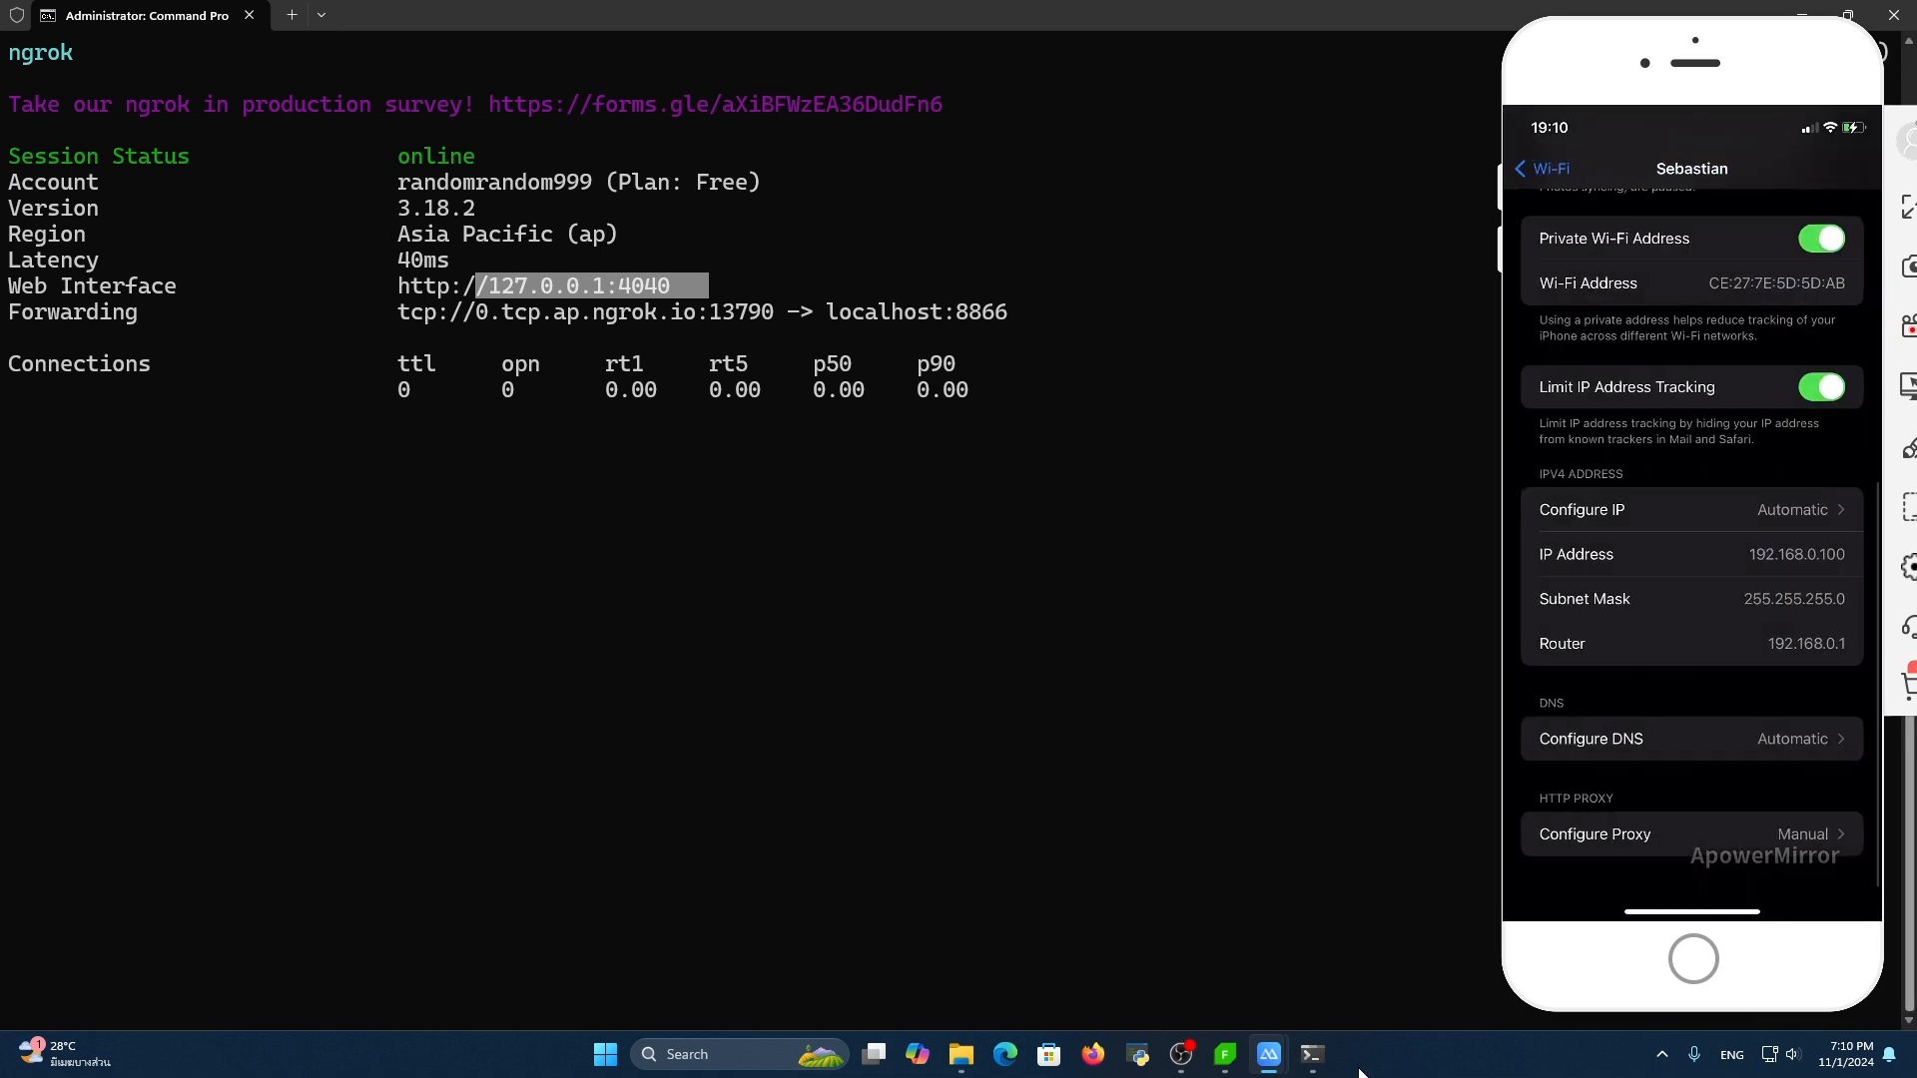
# Switch to Fiddler Everywhere, load google.com on the mirrored phone, and inspect a captured lh3.googleusercontent.com session
pyautogui.click(1225, 1054)
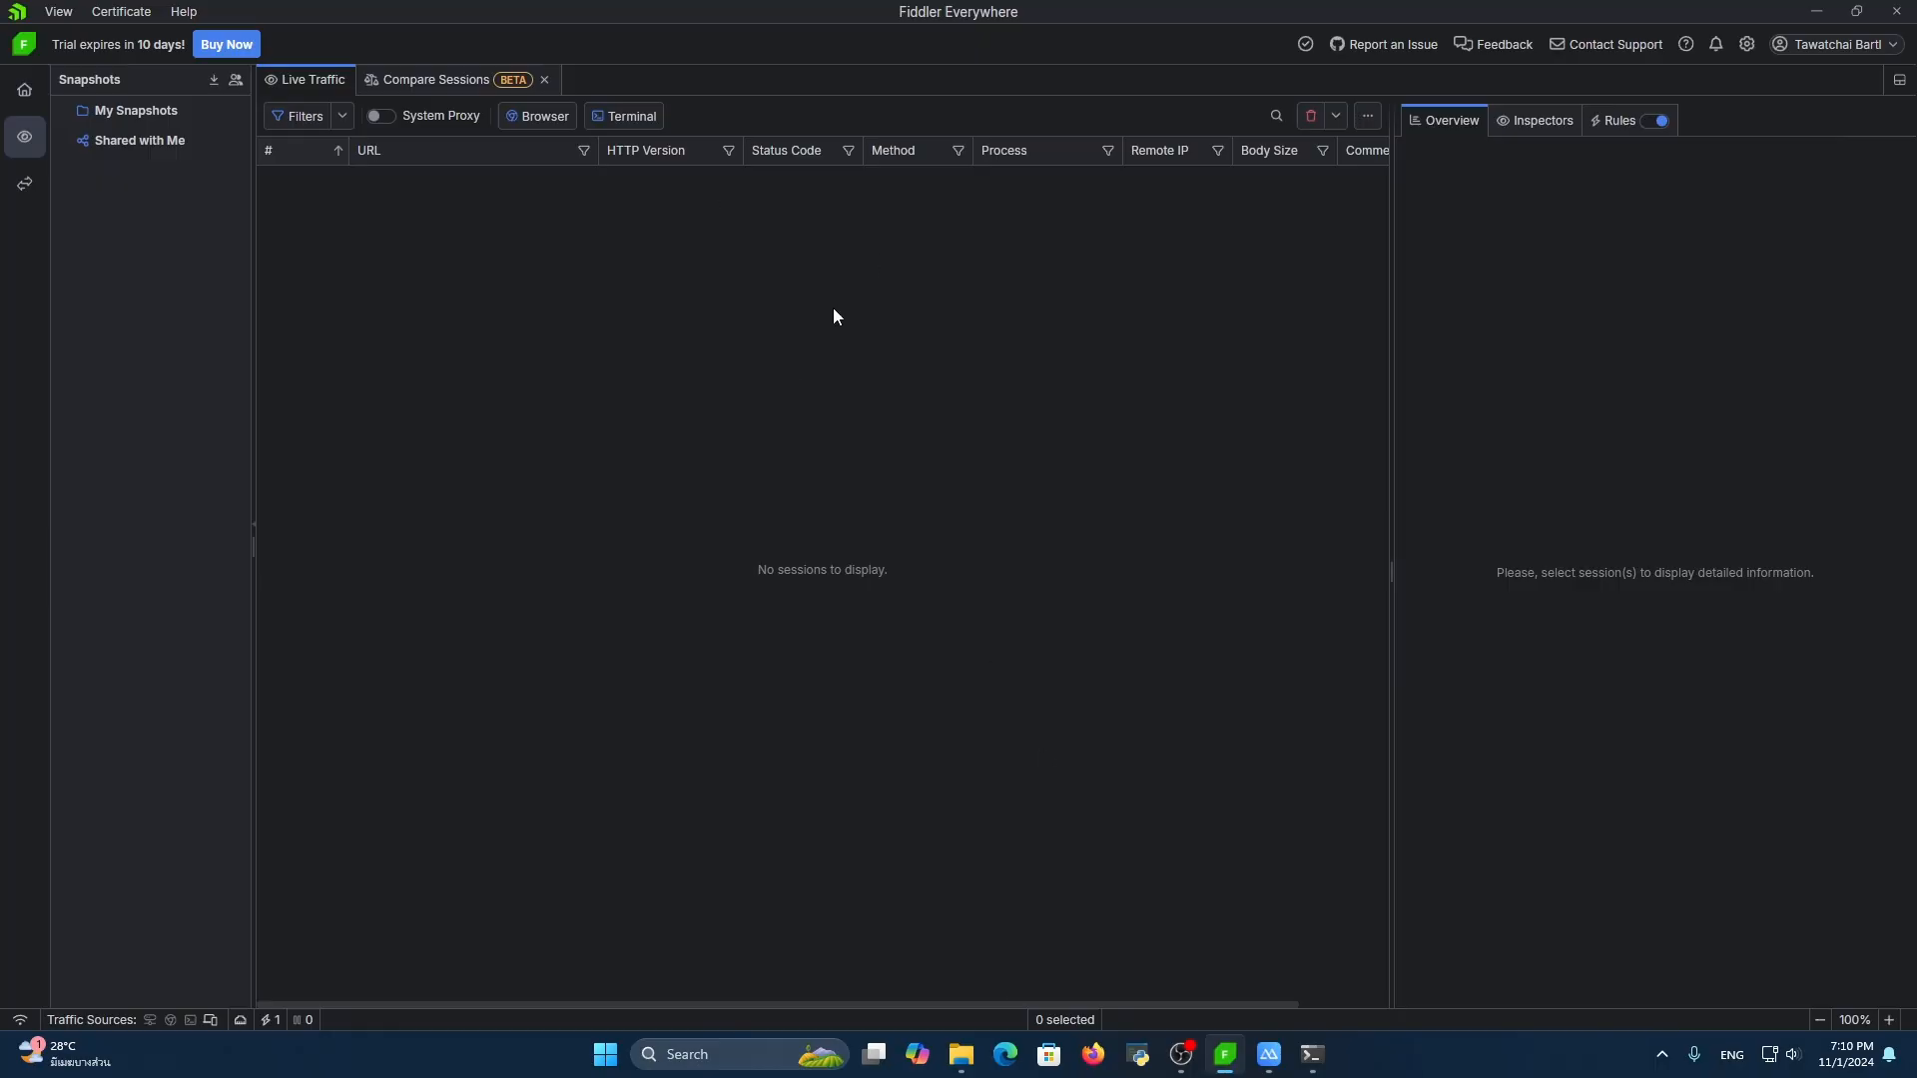
pyautogui.click(1398, 946)
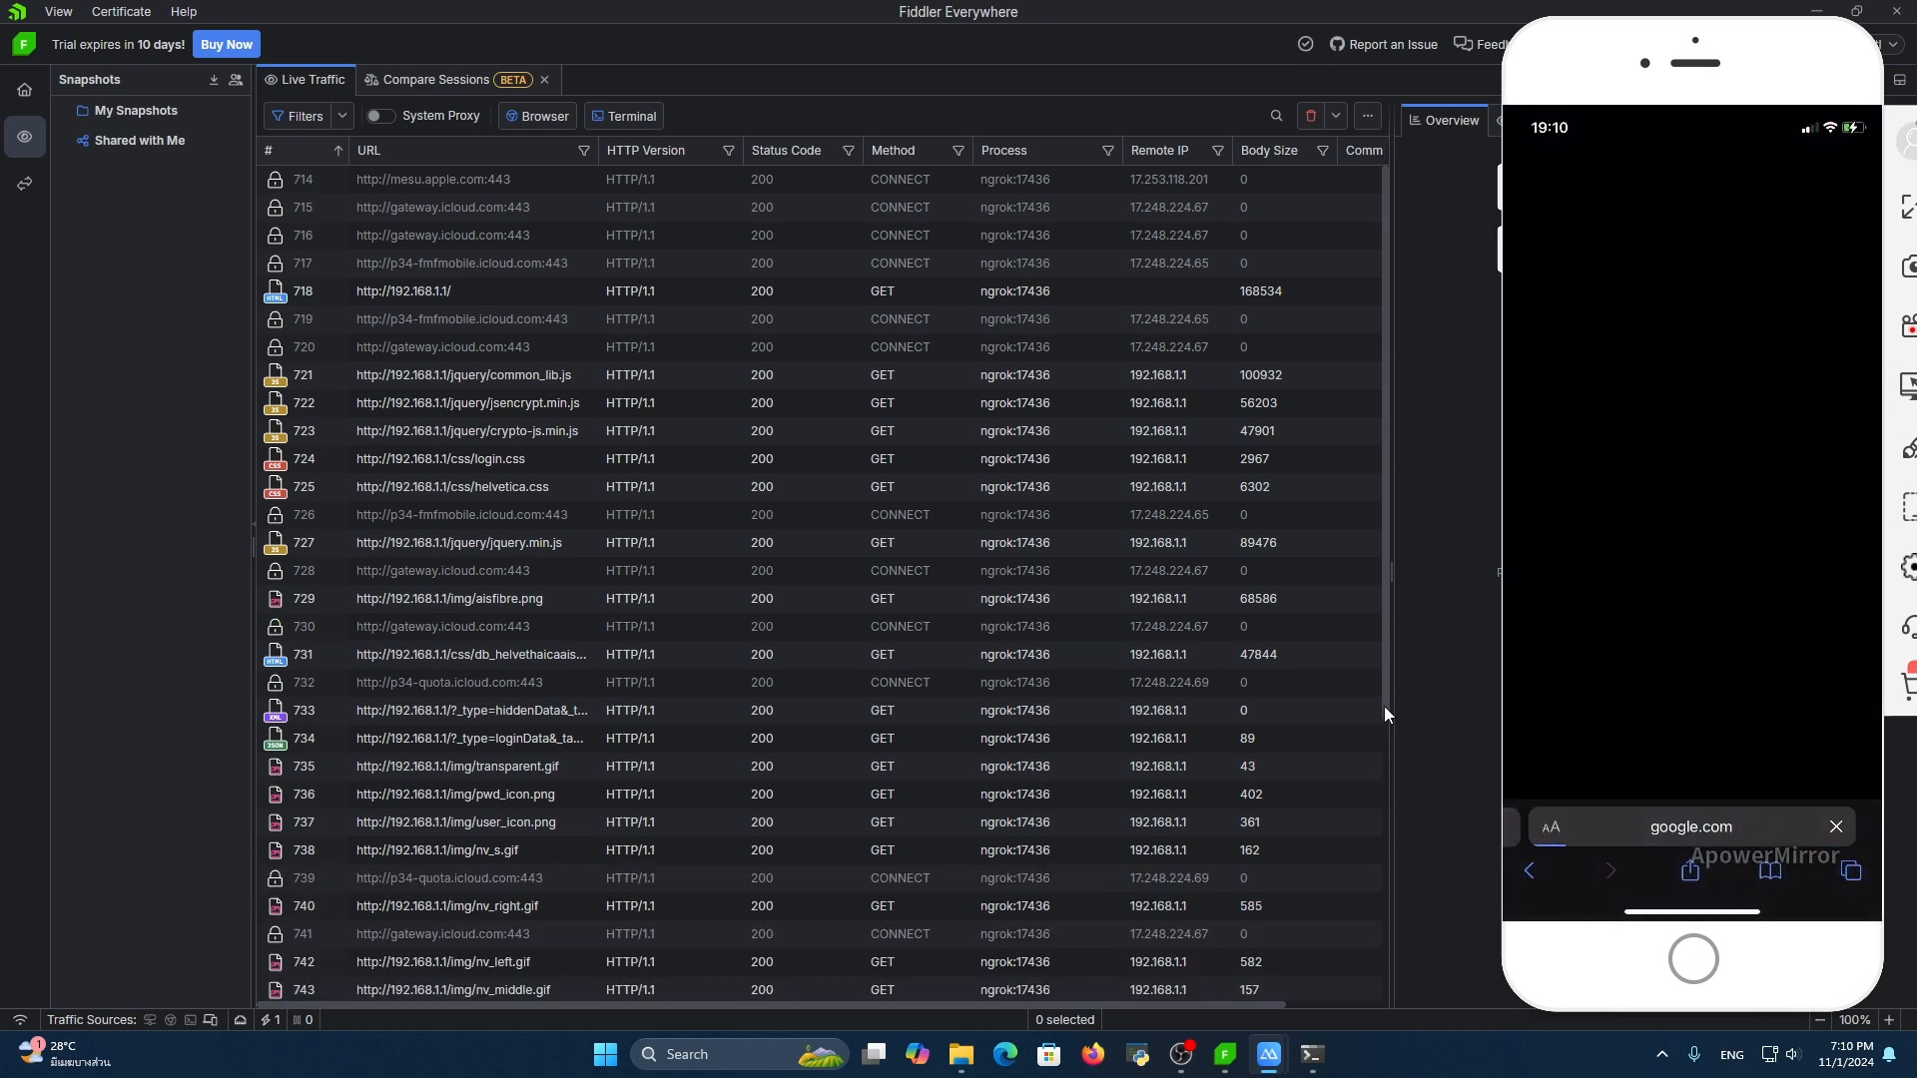
pyautogui.scroll(-8, 1056, 480)
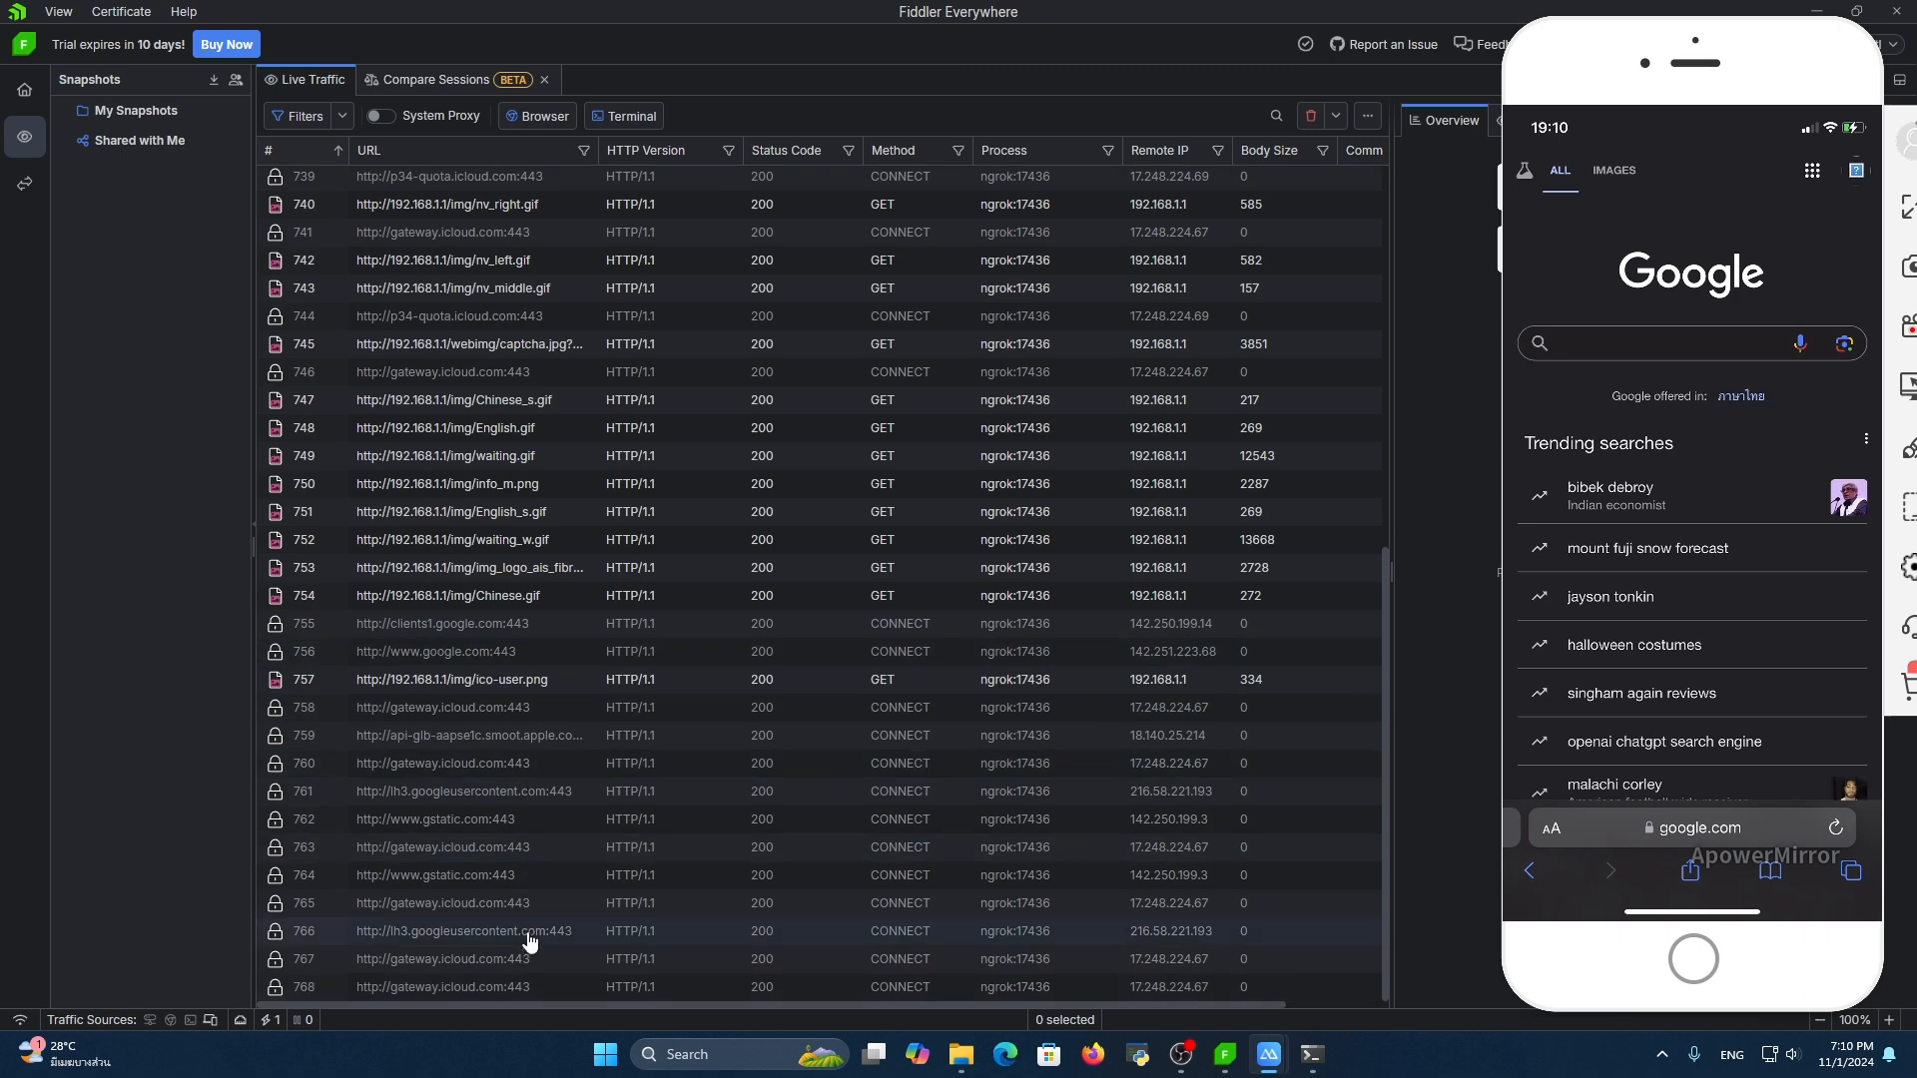
pyautogui.click(519, 846)
pyautogui.click(540, 679)
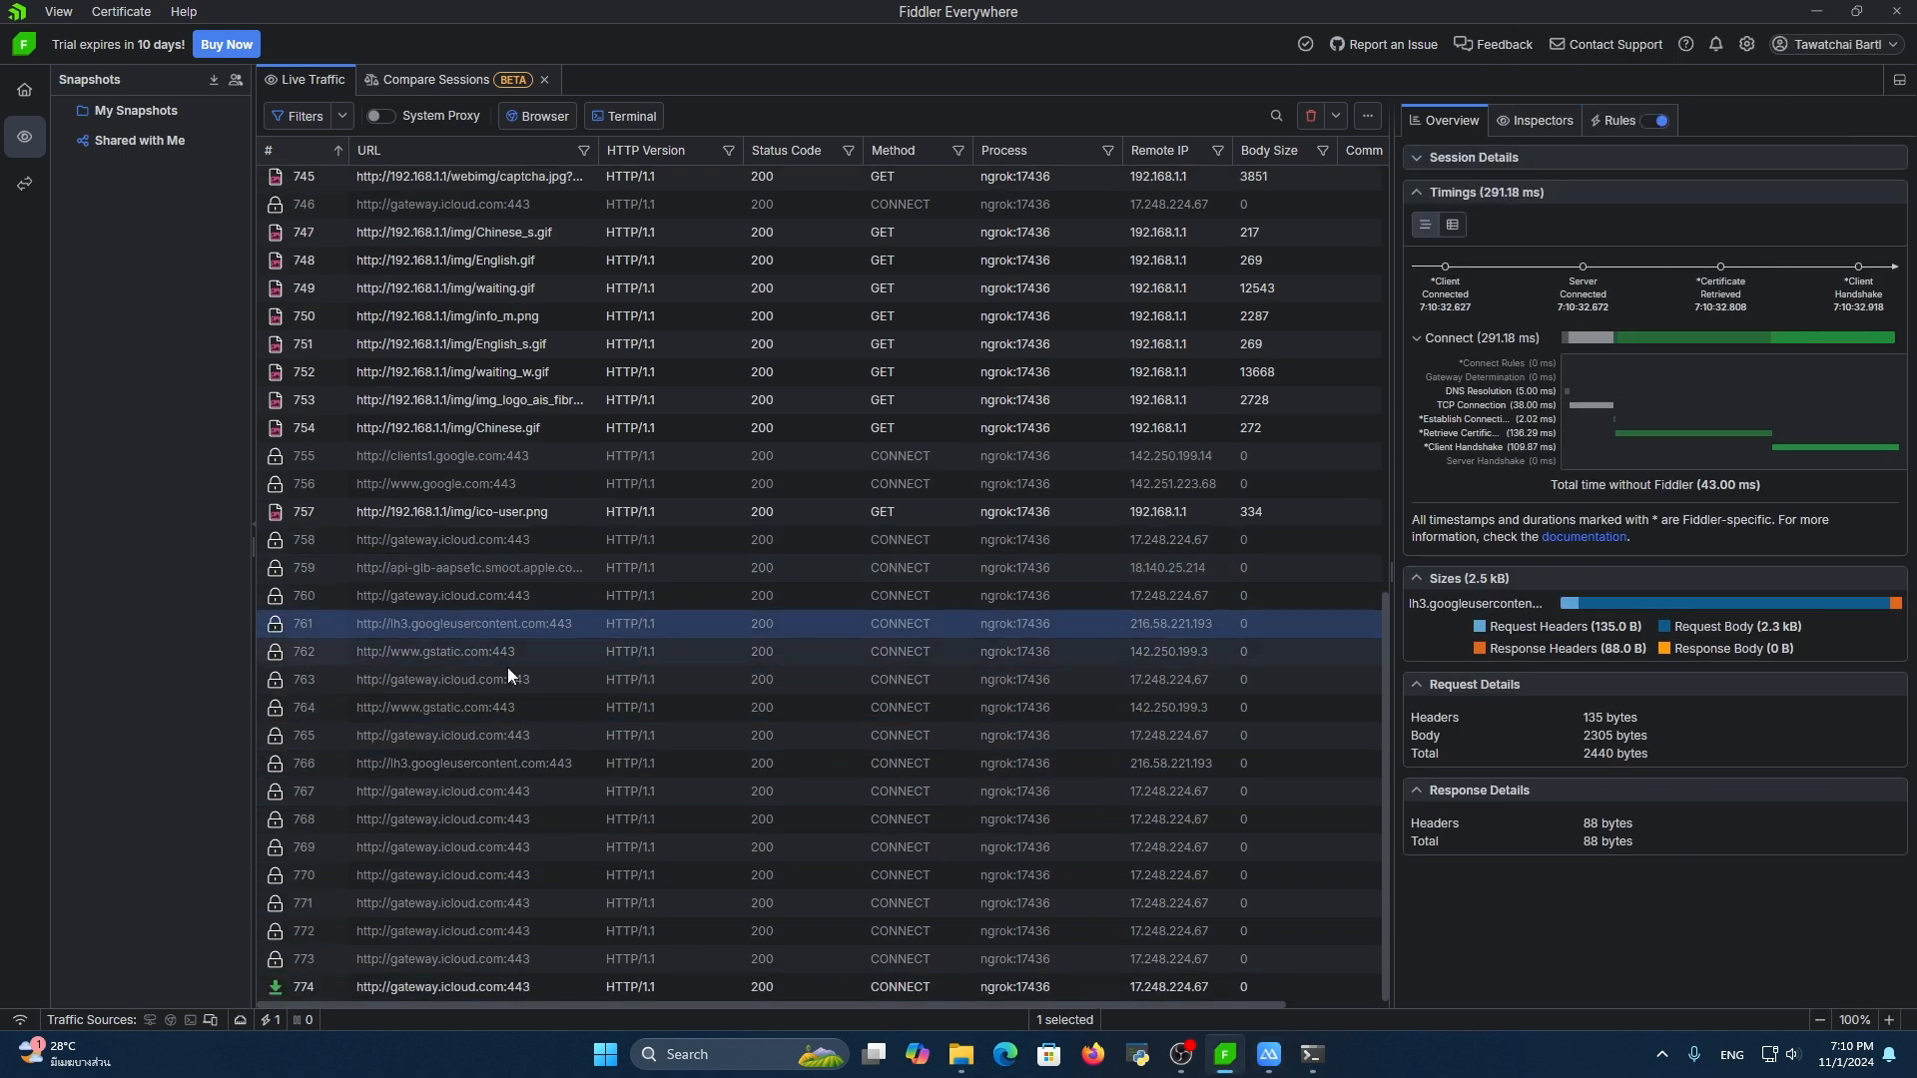
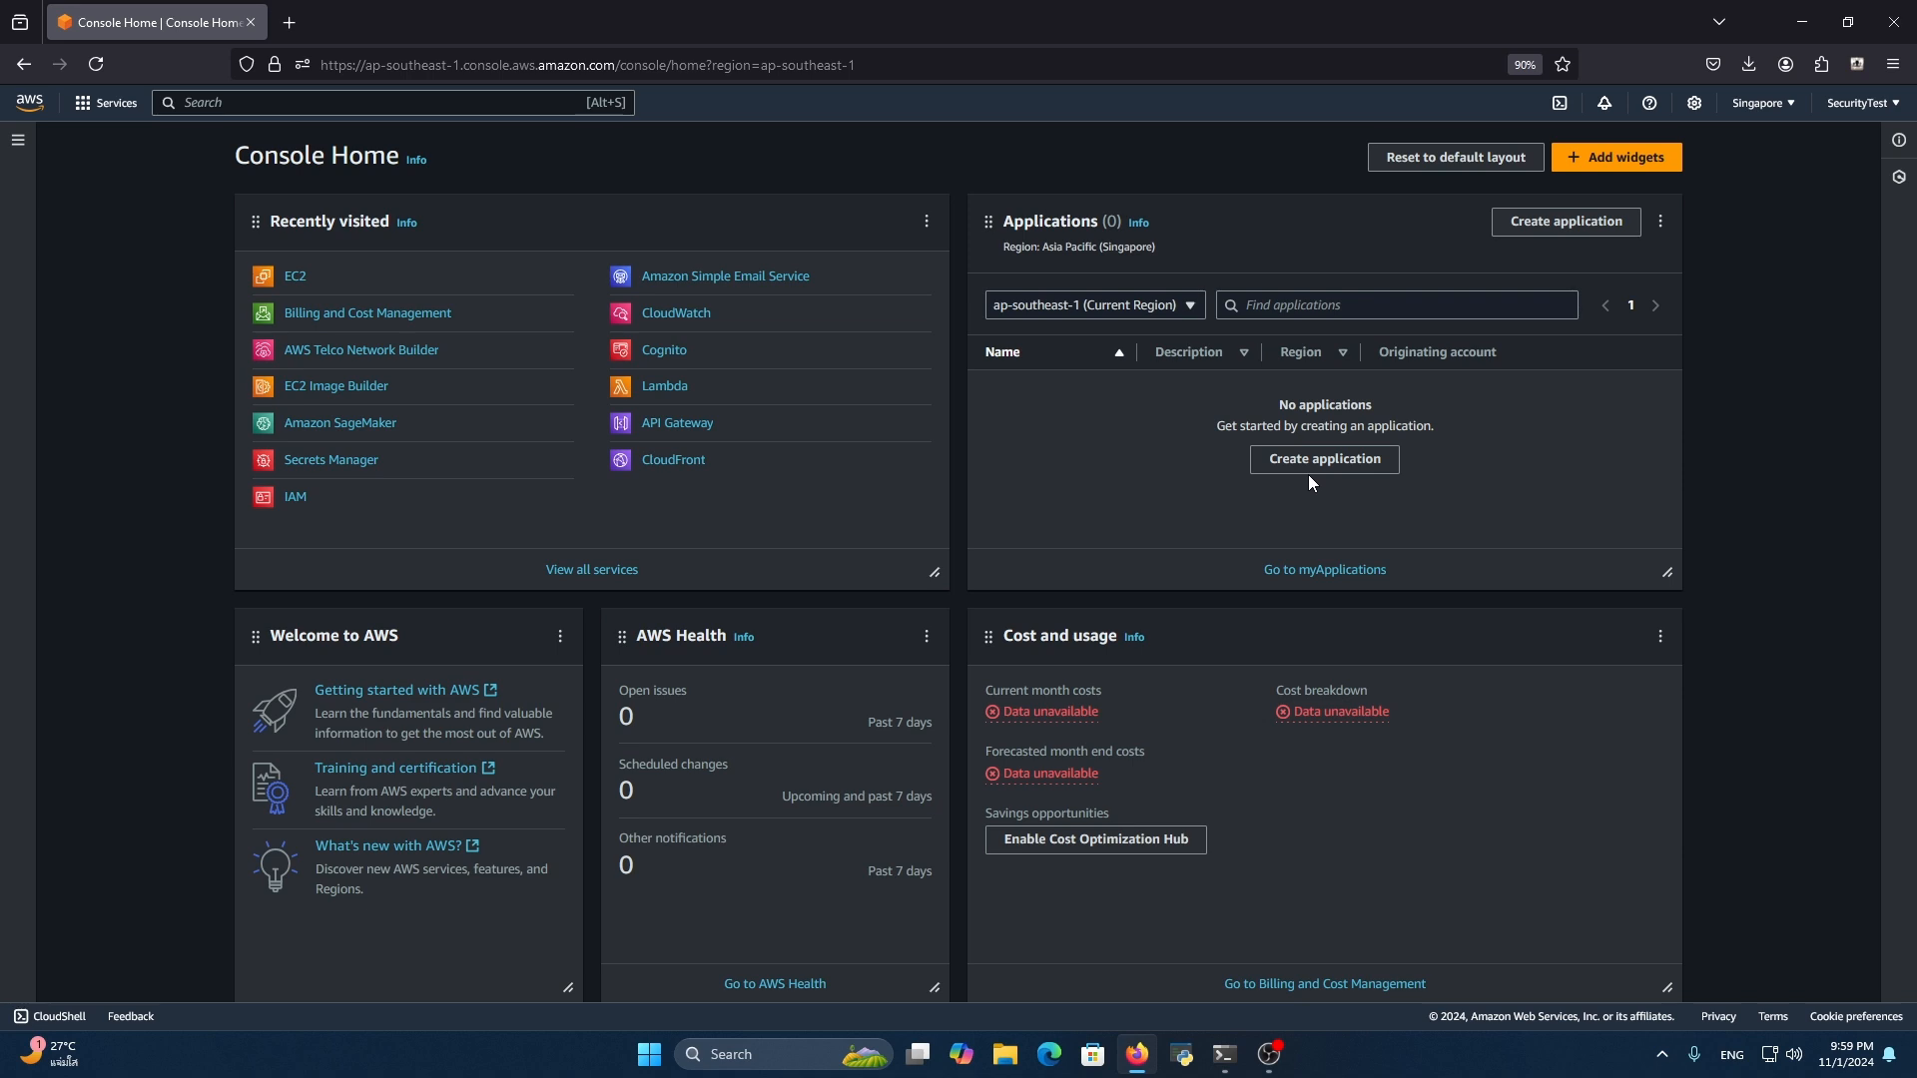
# Start launching a new EC2 instance in the Singapore region and name it RogueProxy
pyautogui.click(301, 283)
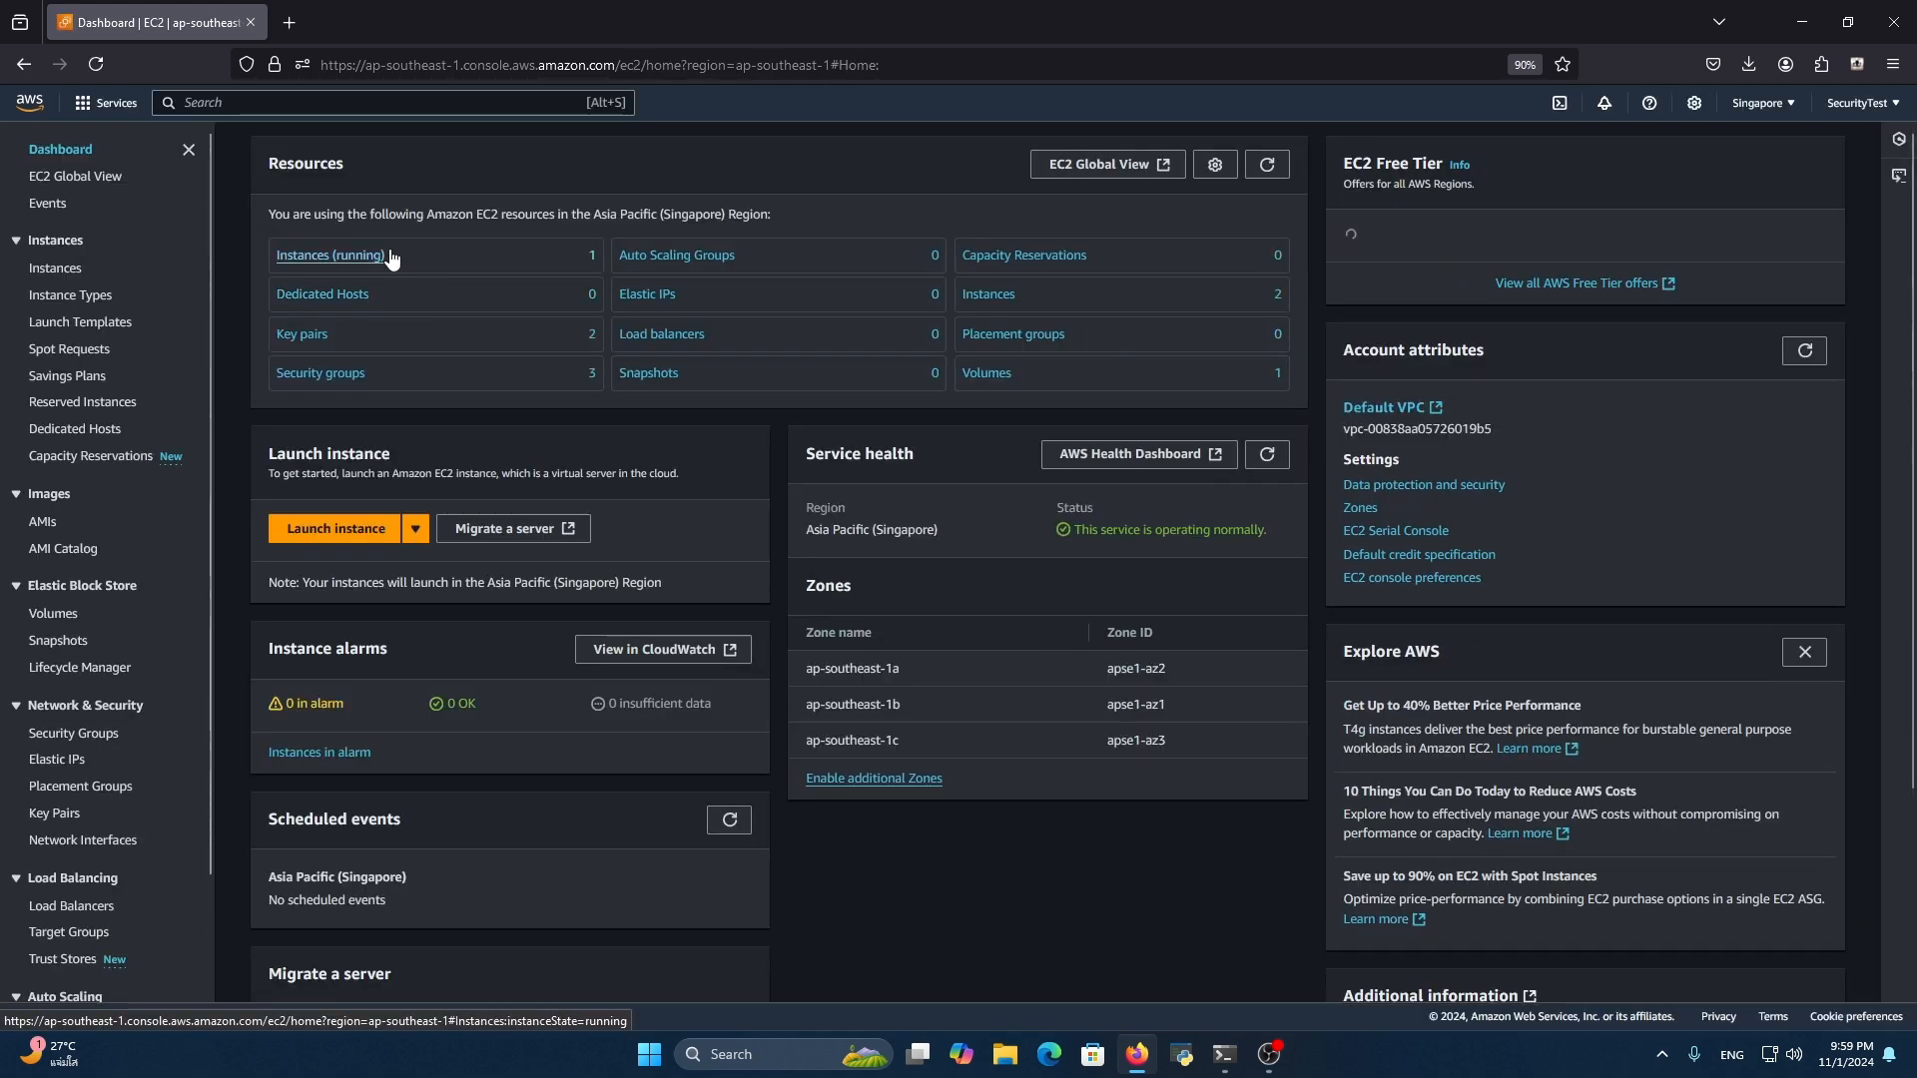
pyautogui.click(337, 529)
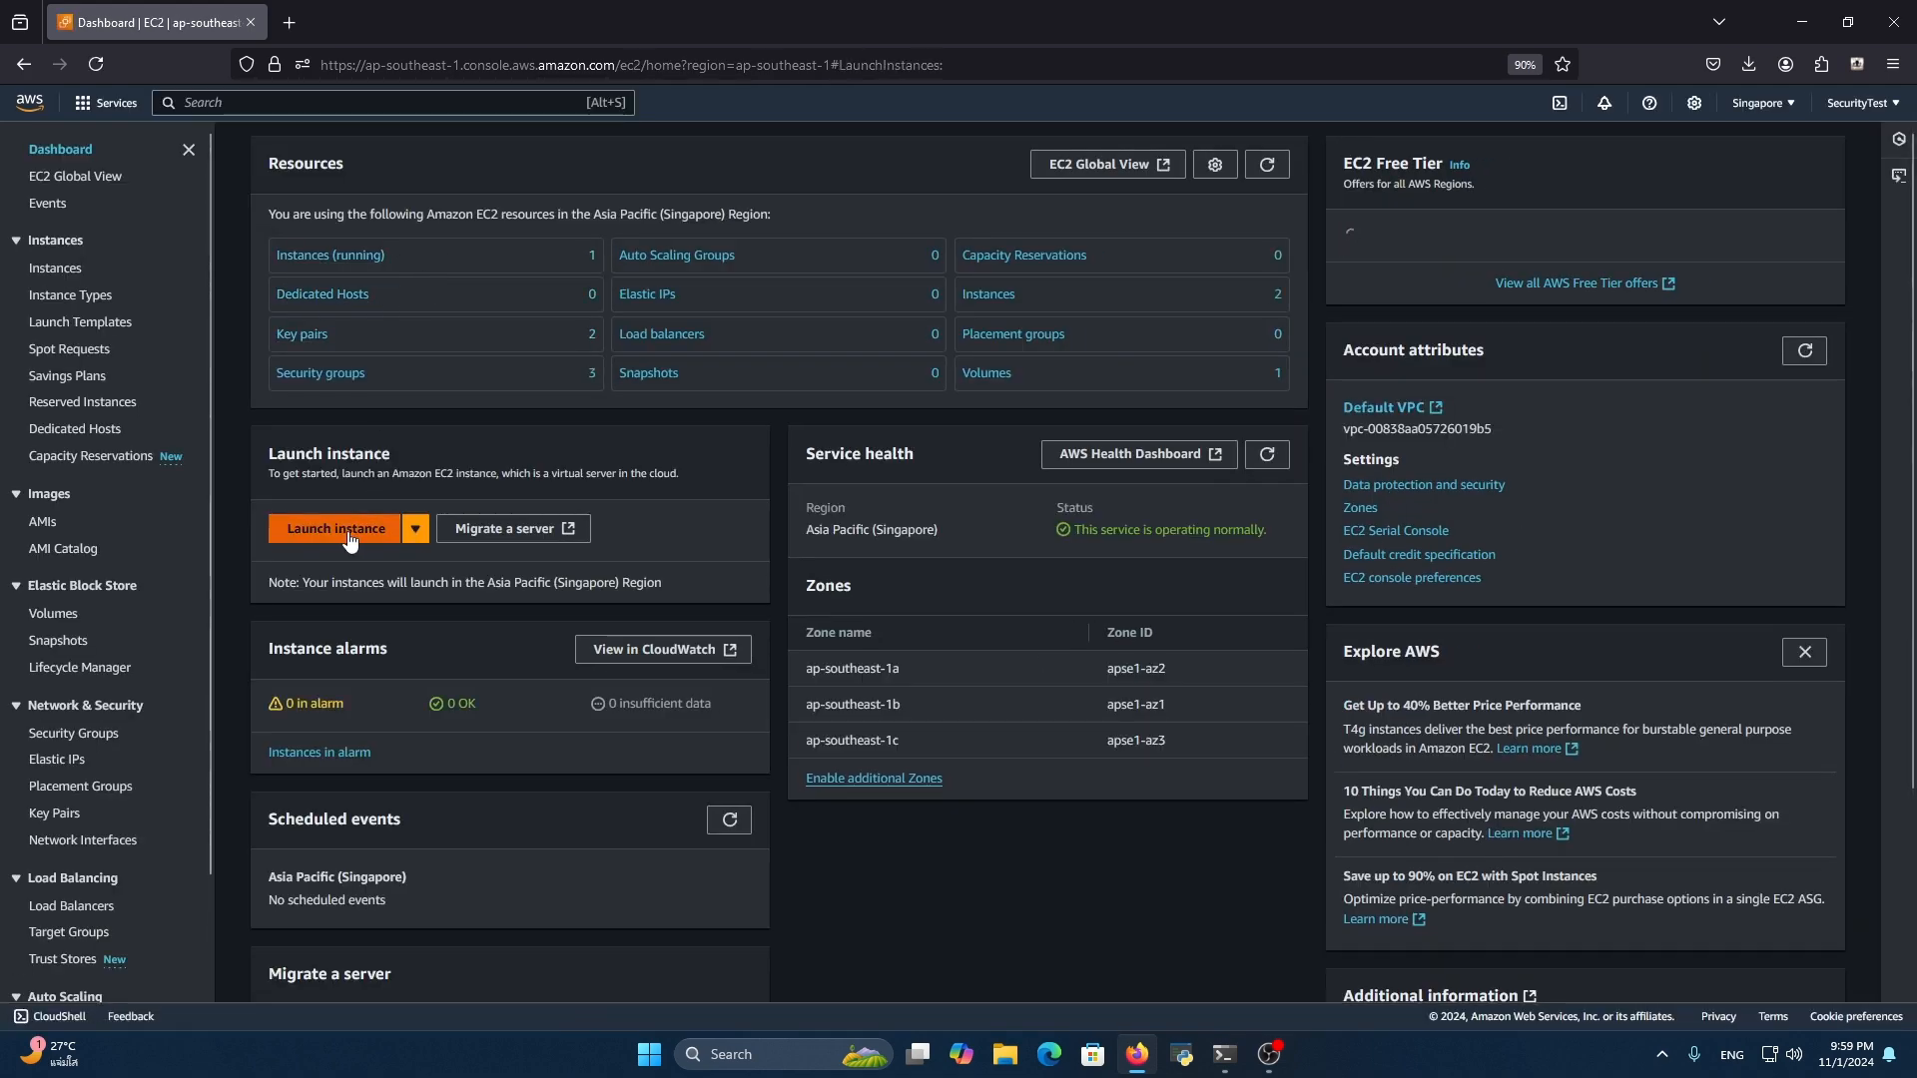
pyautogui.click(429, 389)
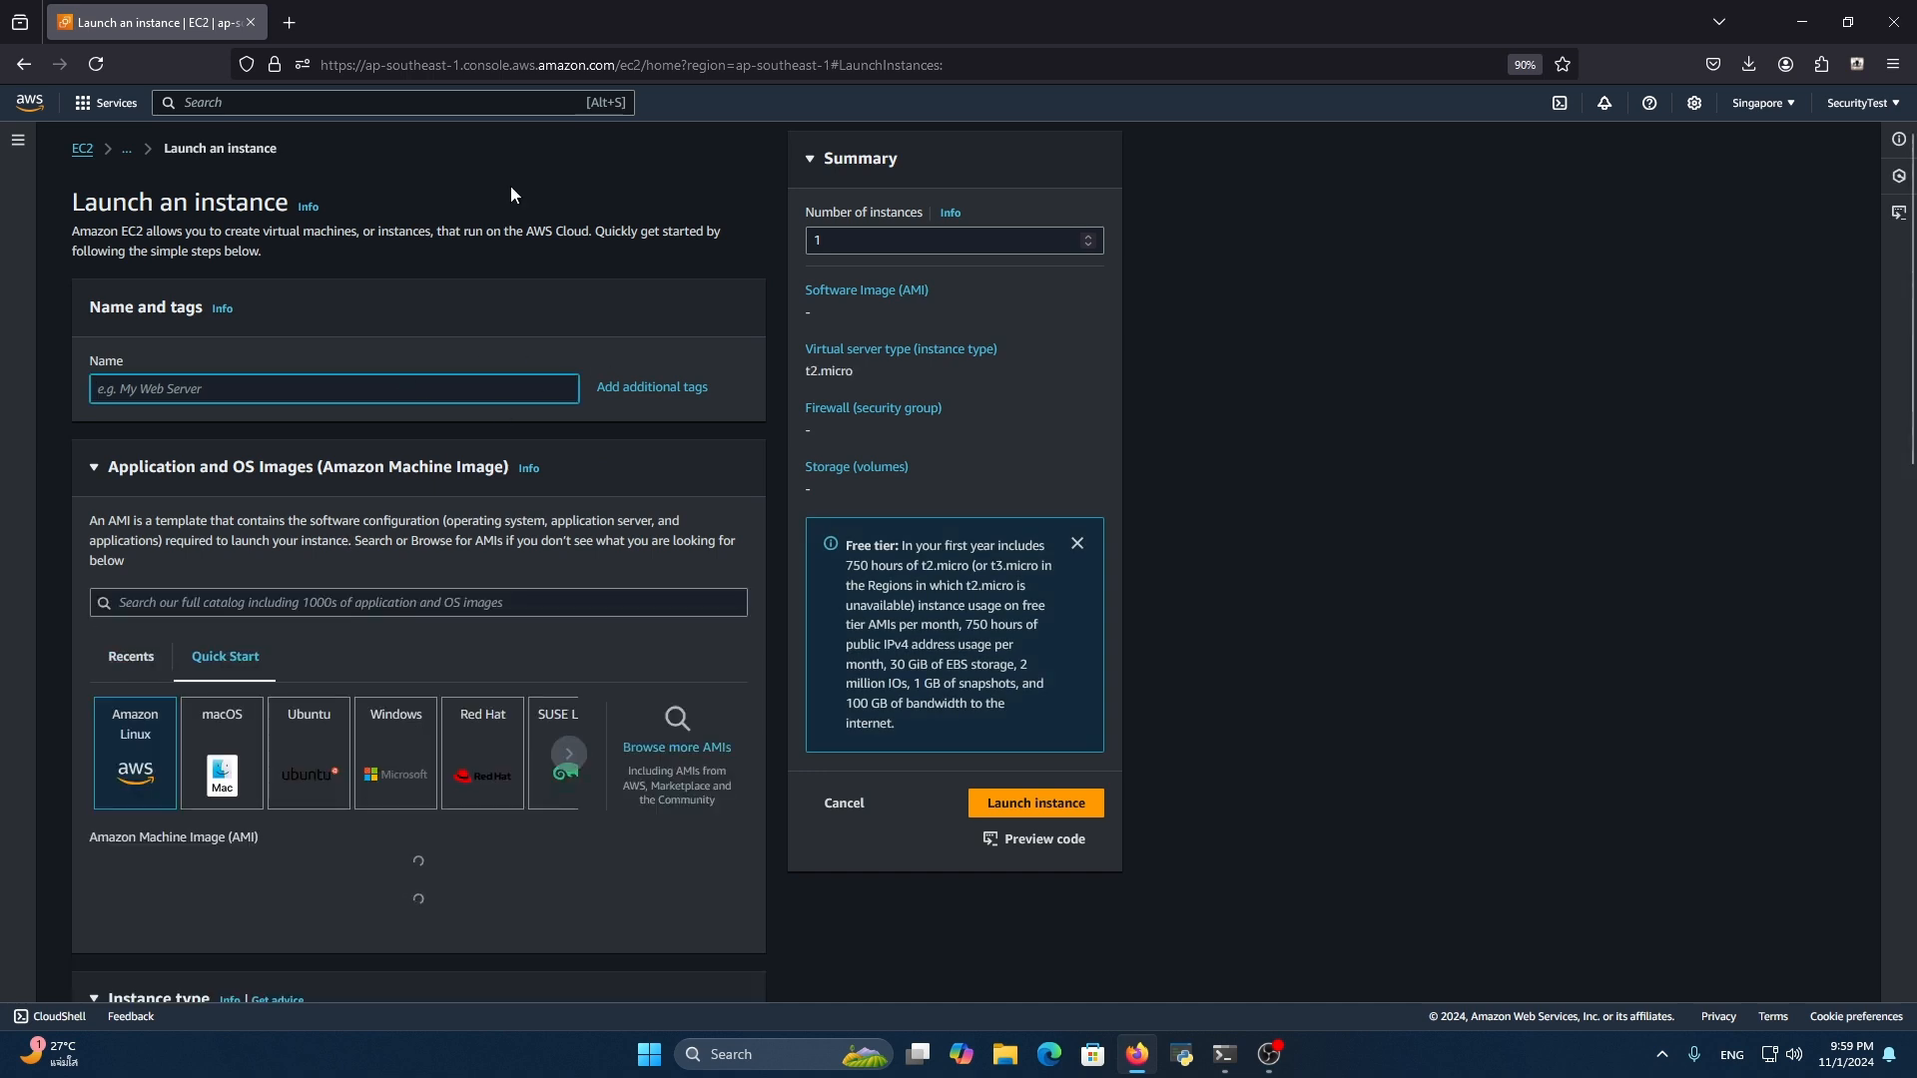
pyautogui.write('RogueProxySever')
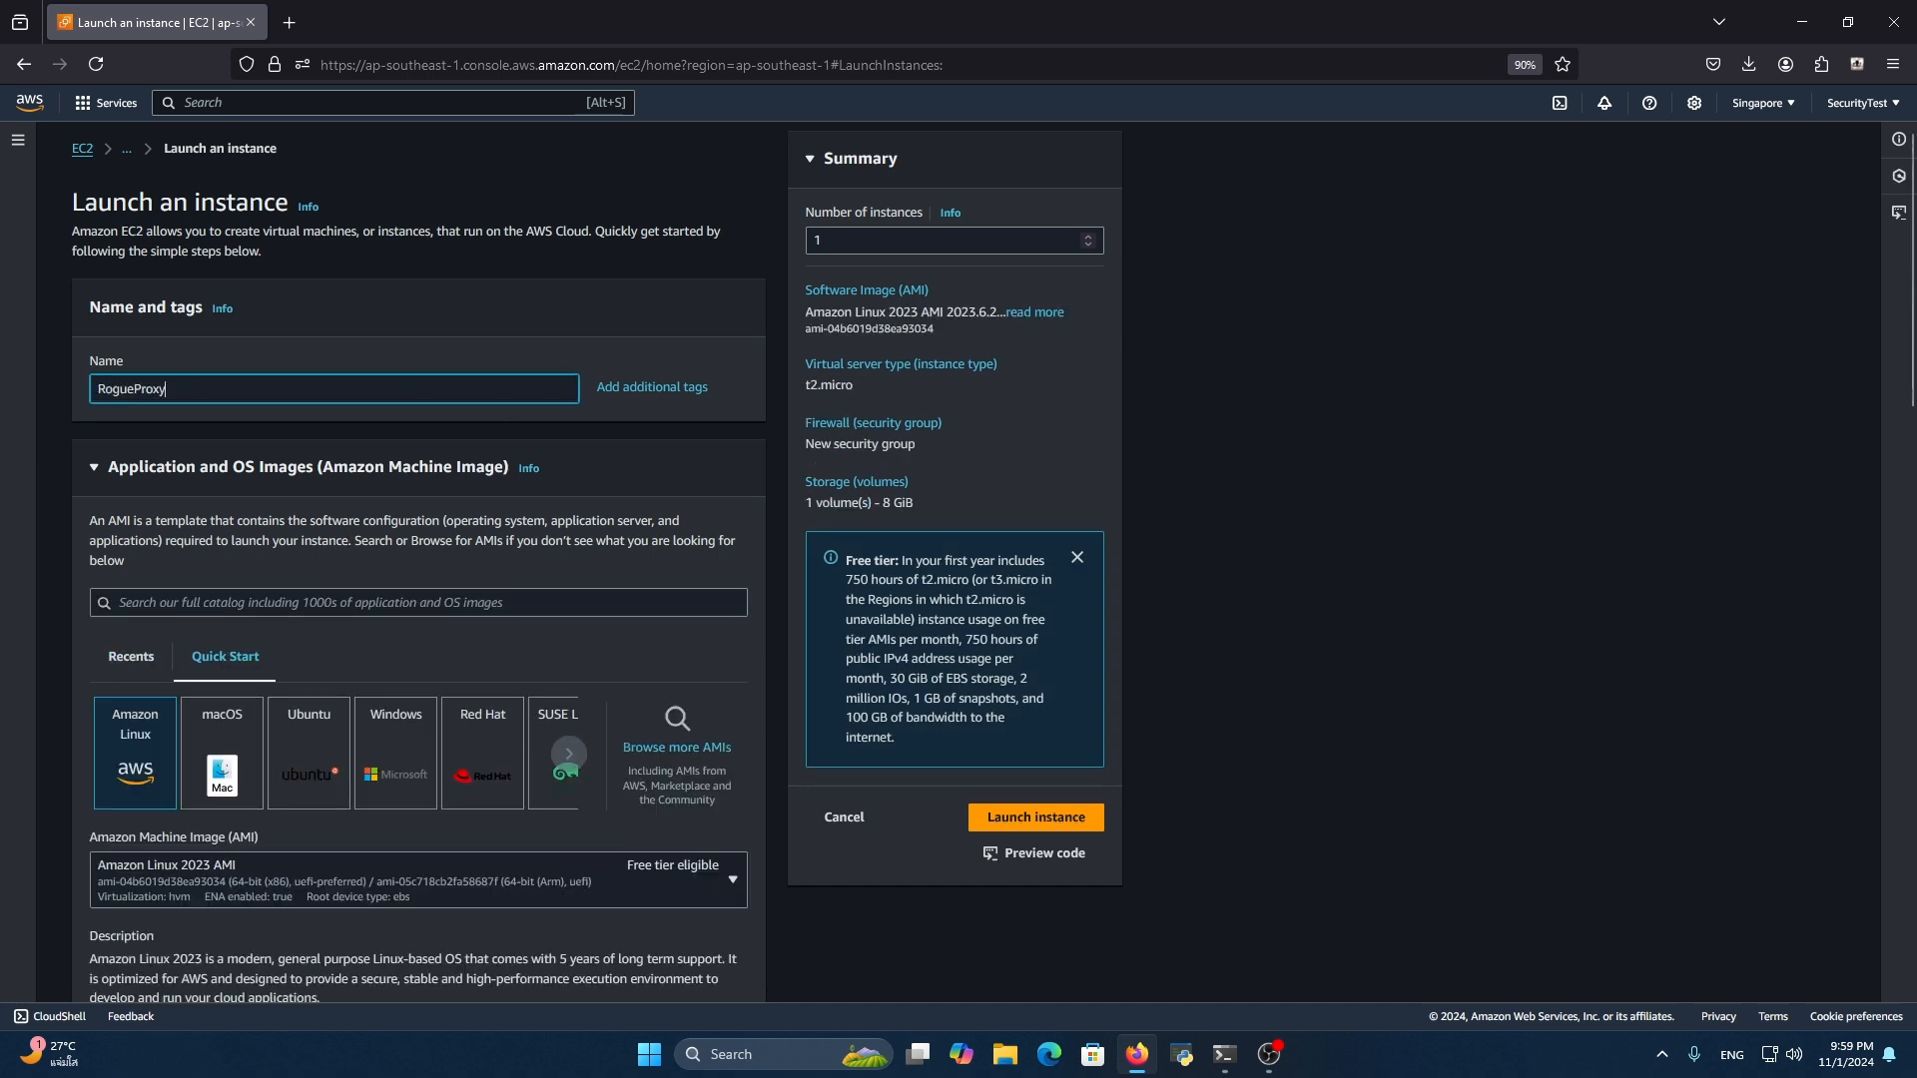
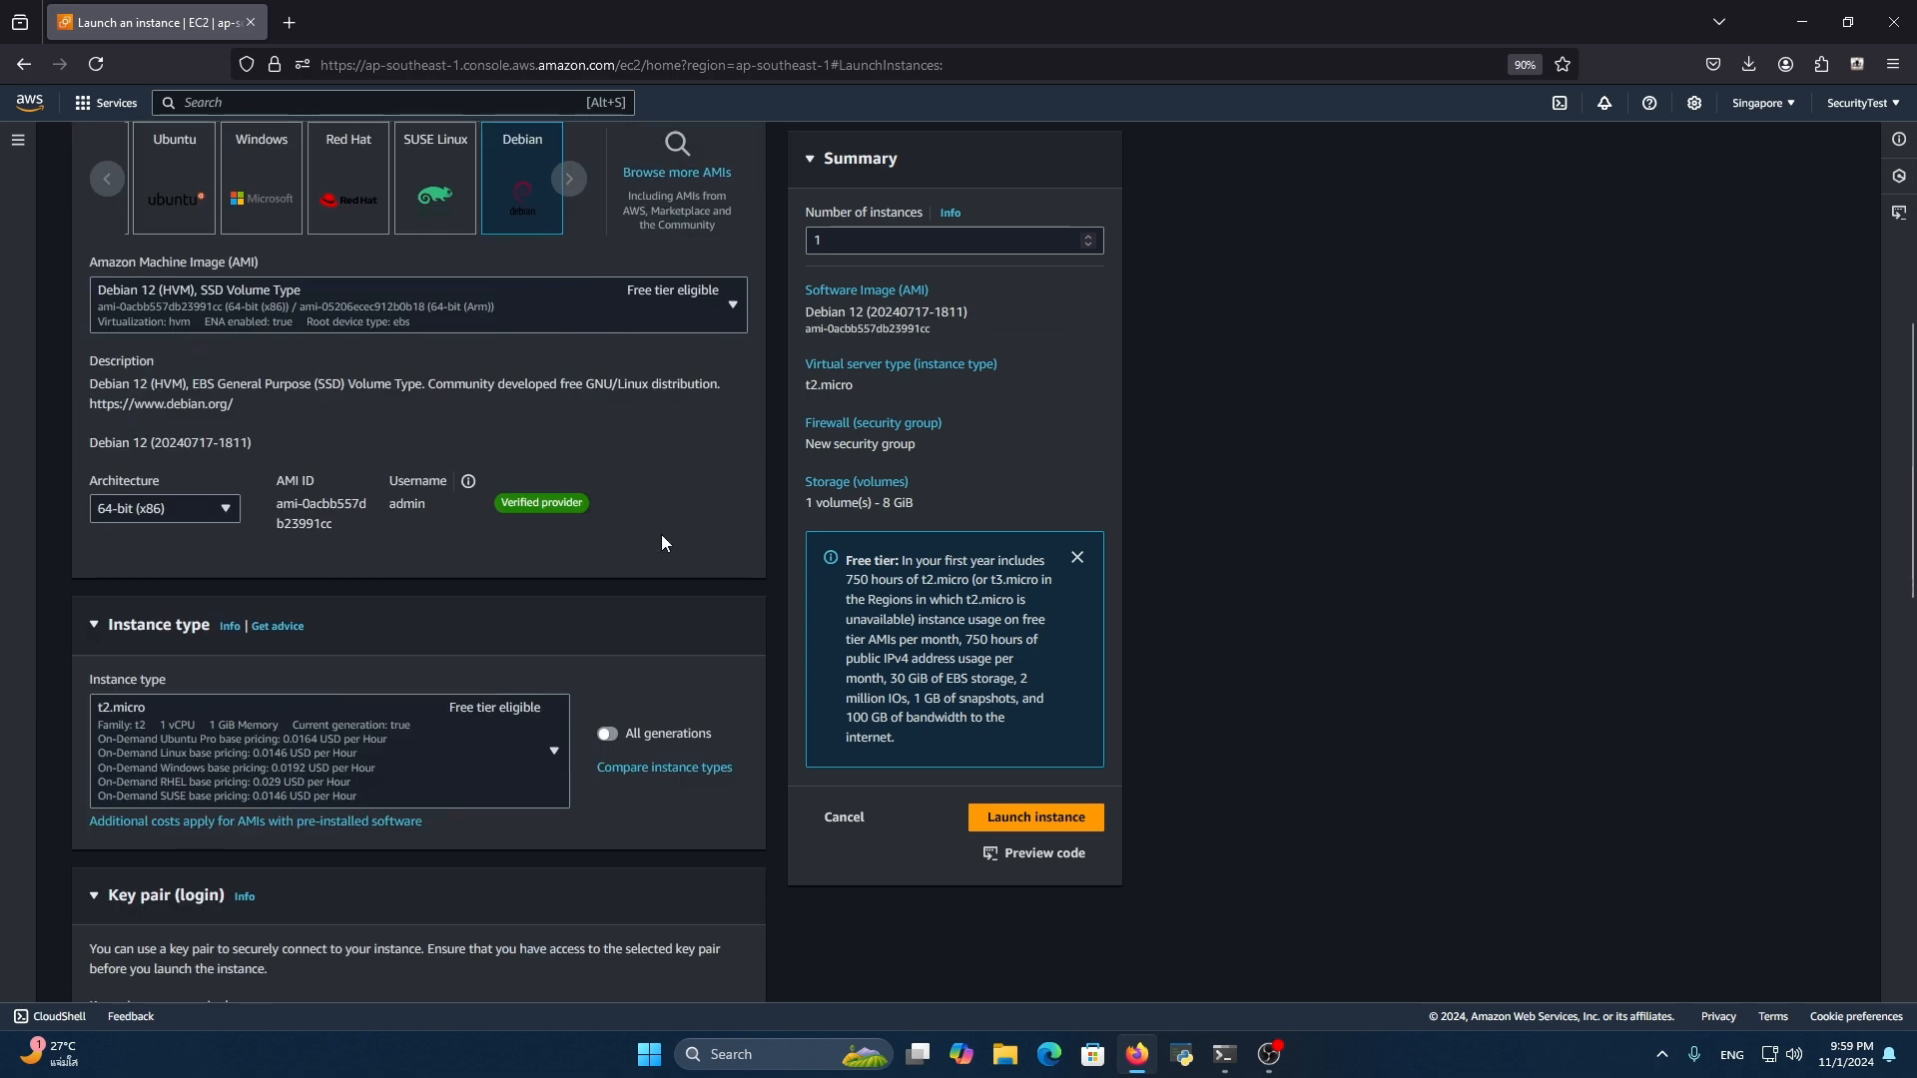
pyautogui.scroll(-3, 647, 521)
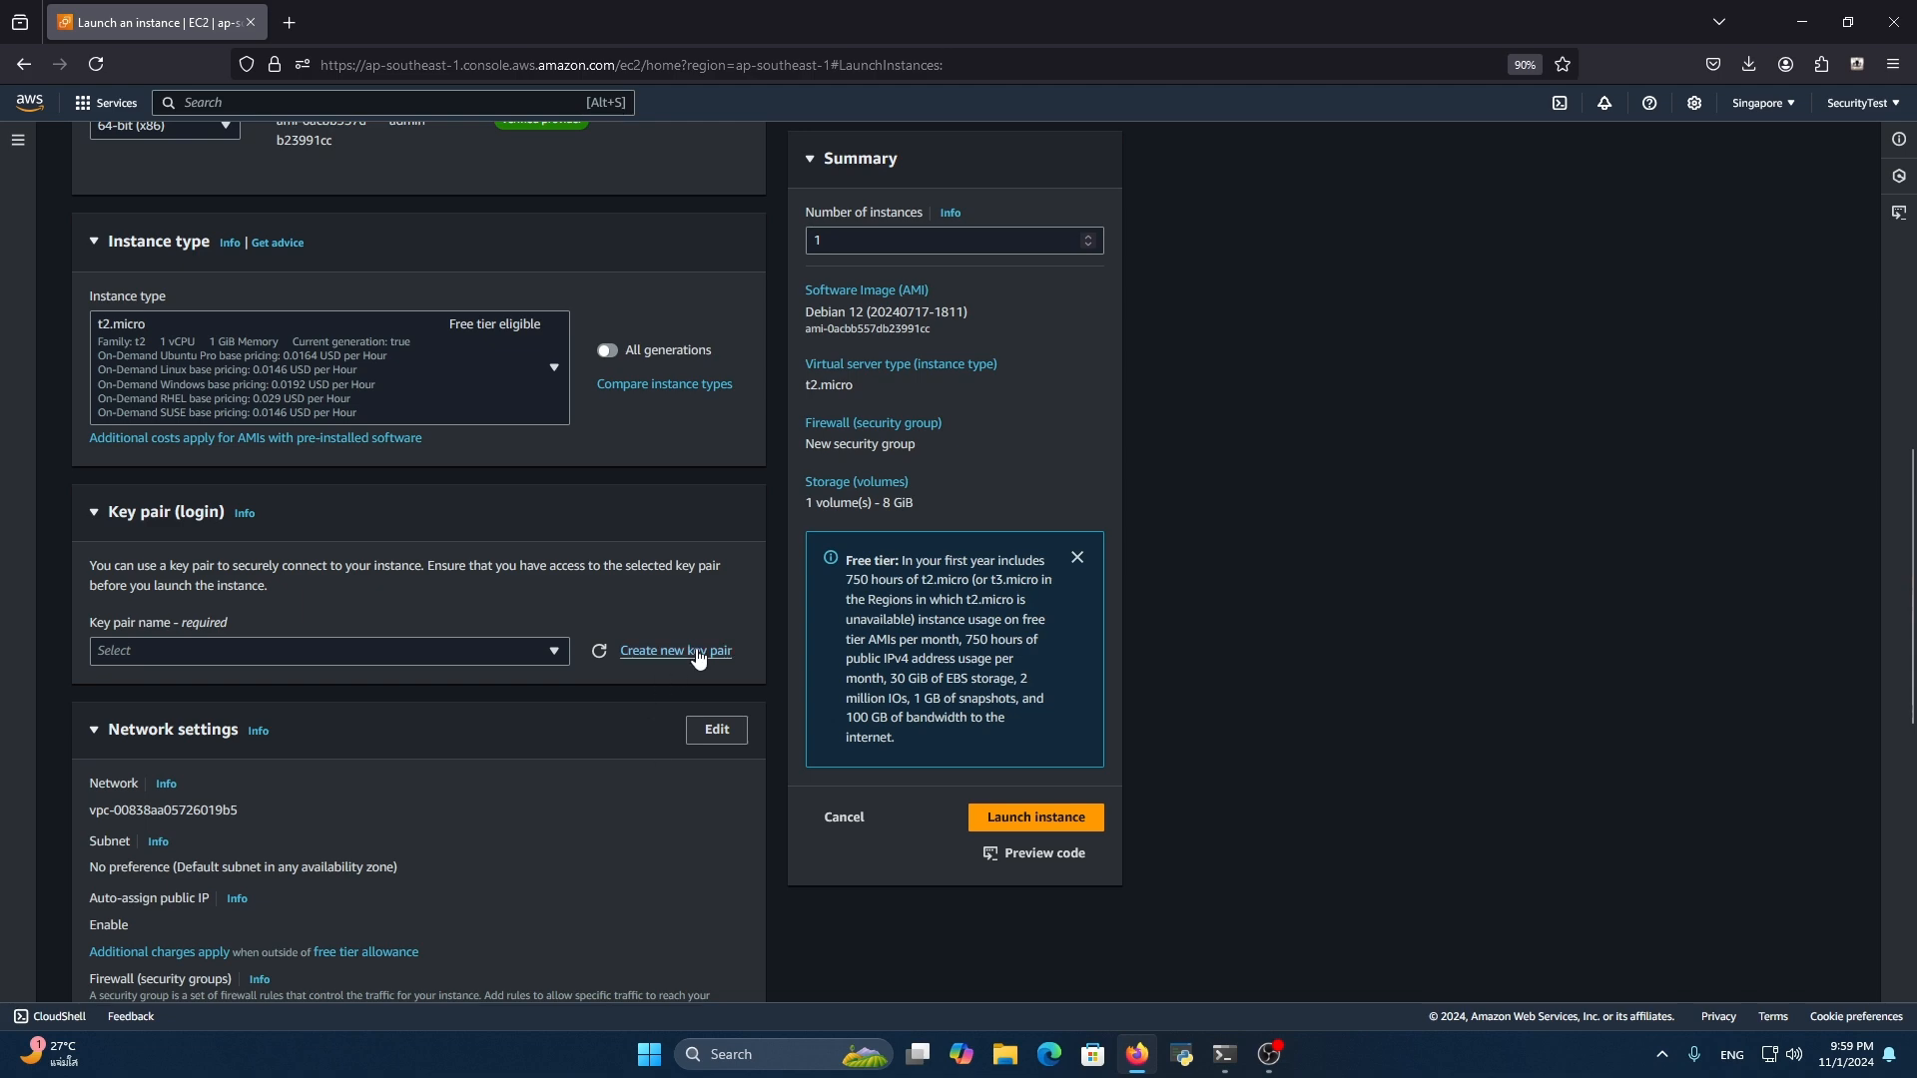
# Create an RSA key pair named sshaccess in .pem format for logging in to the instance
pyautogui.click(692, 654)
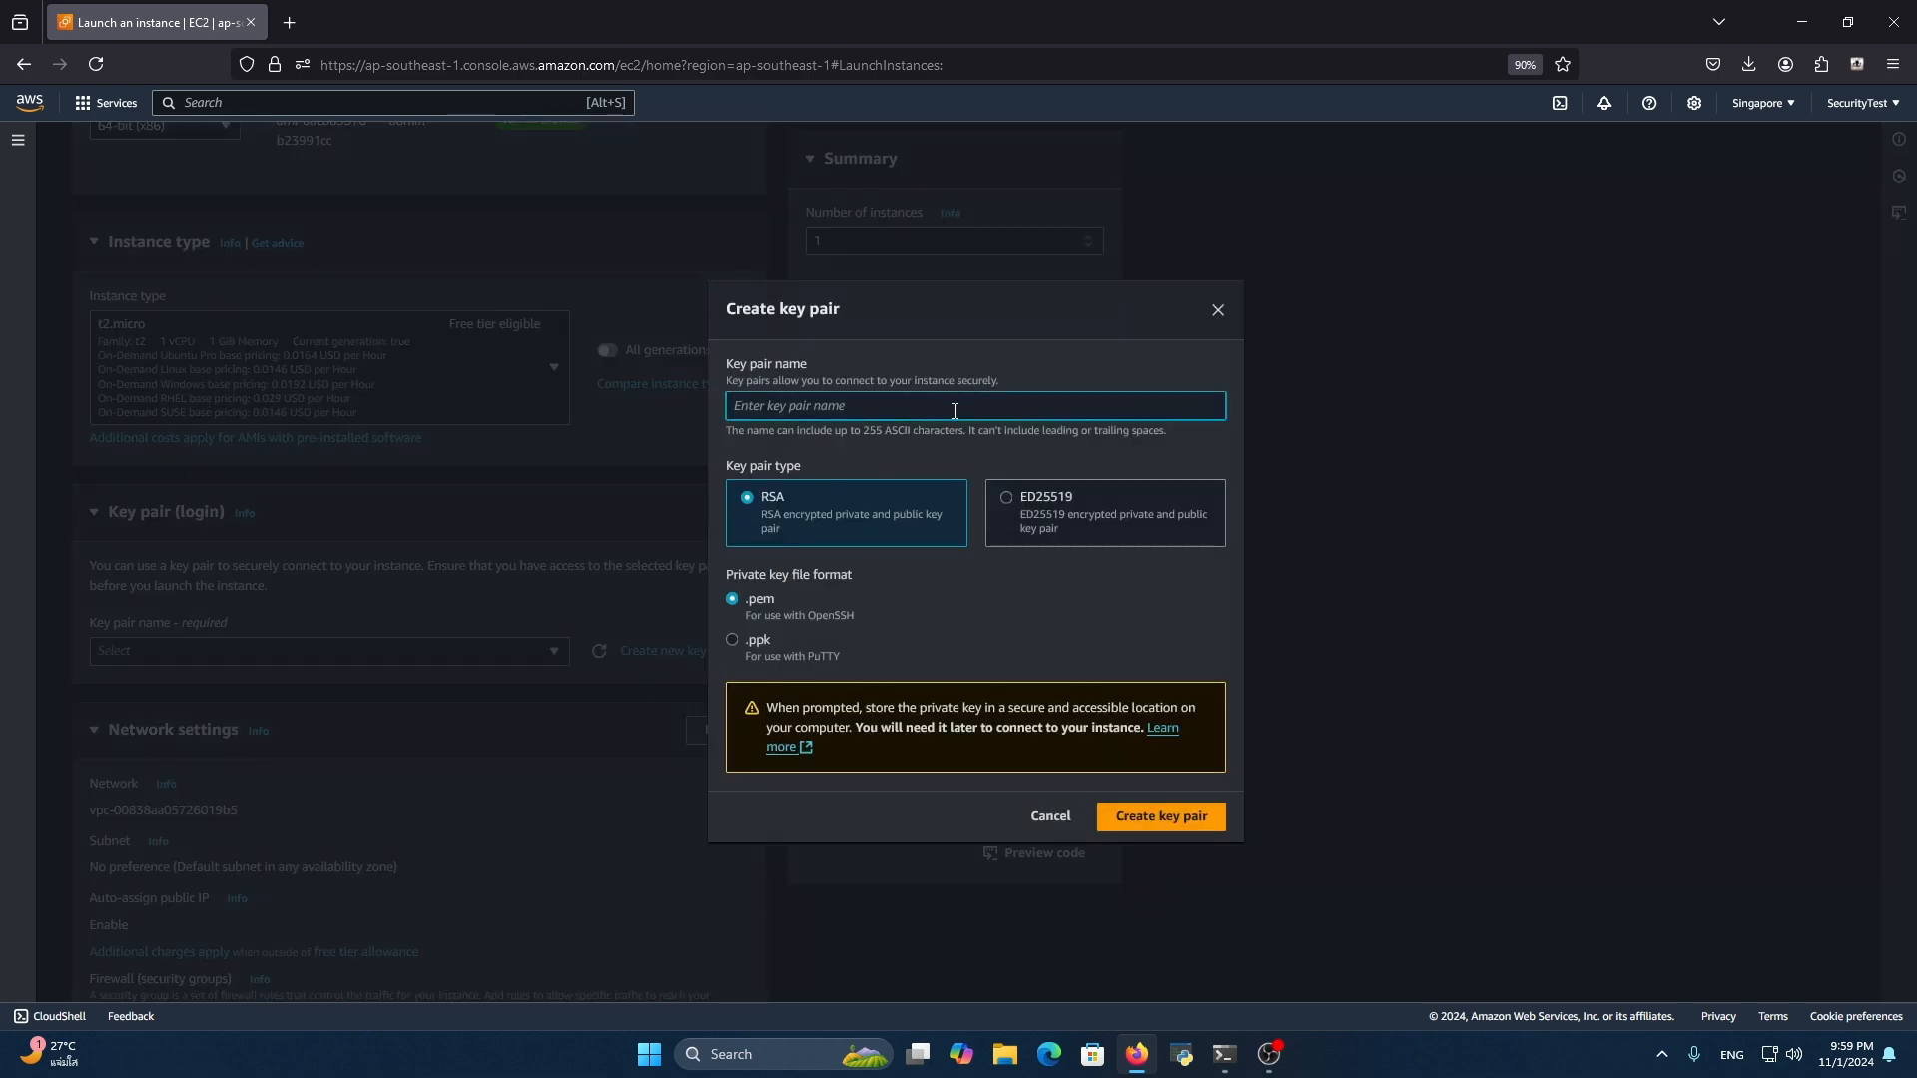
pyautogui.write('sshaccess')
pyautogui.click(1158, 826)
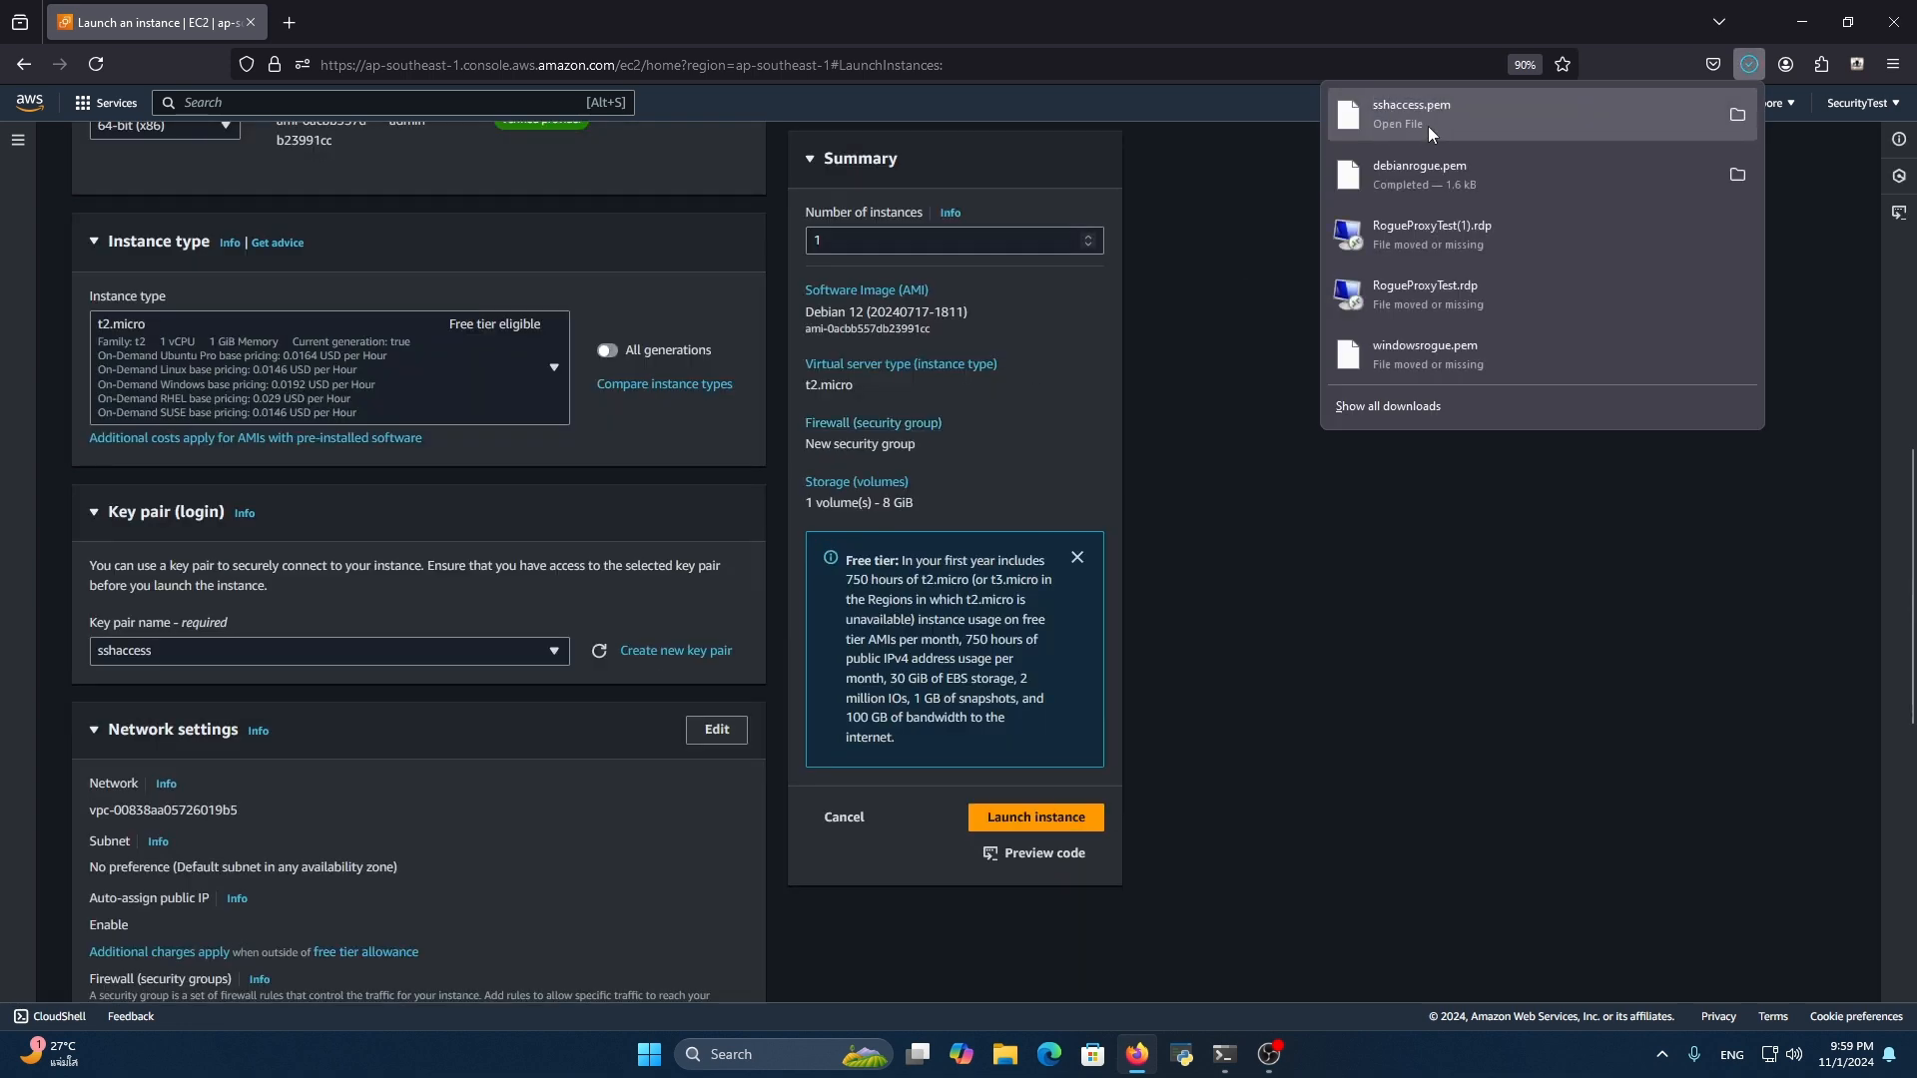
# Edit the network settings and restrict the SSH inbound rule's source type to My IP
pyautogui.scroll(-4, 325, 611)
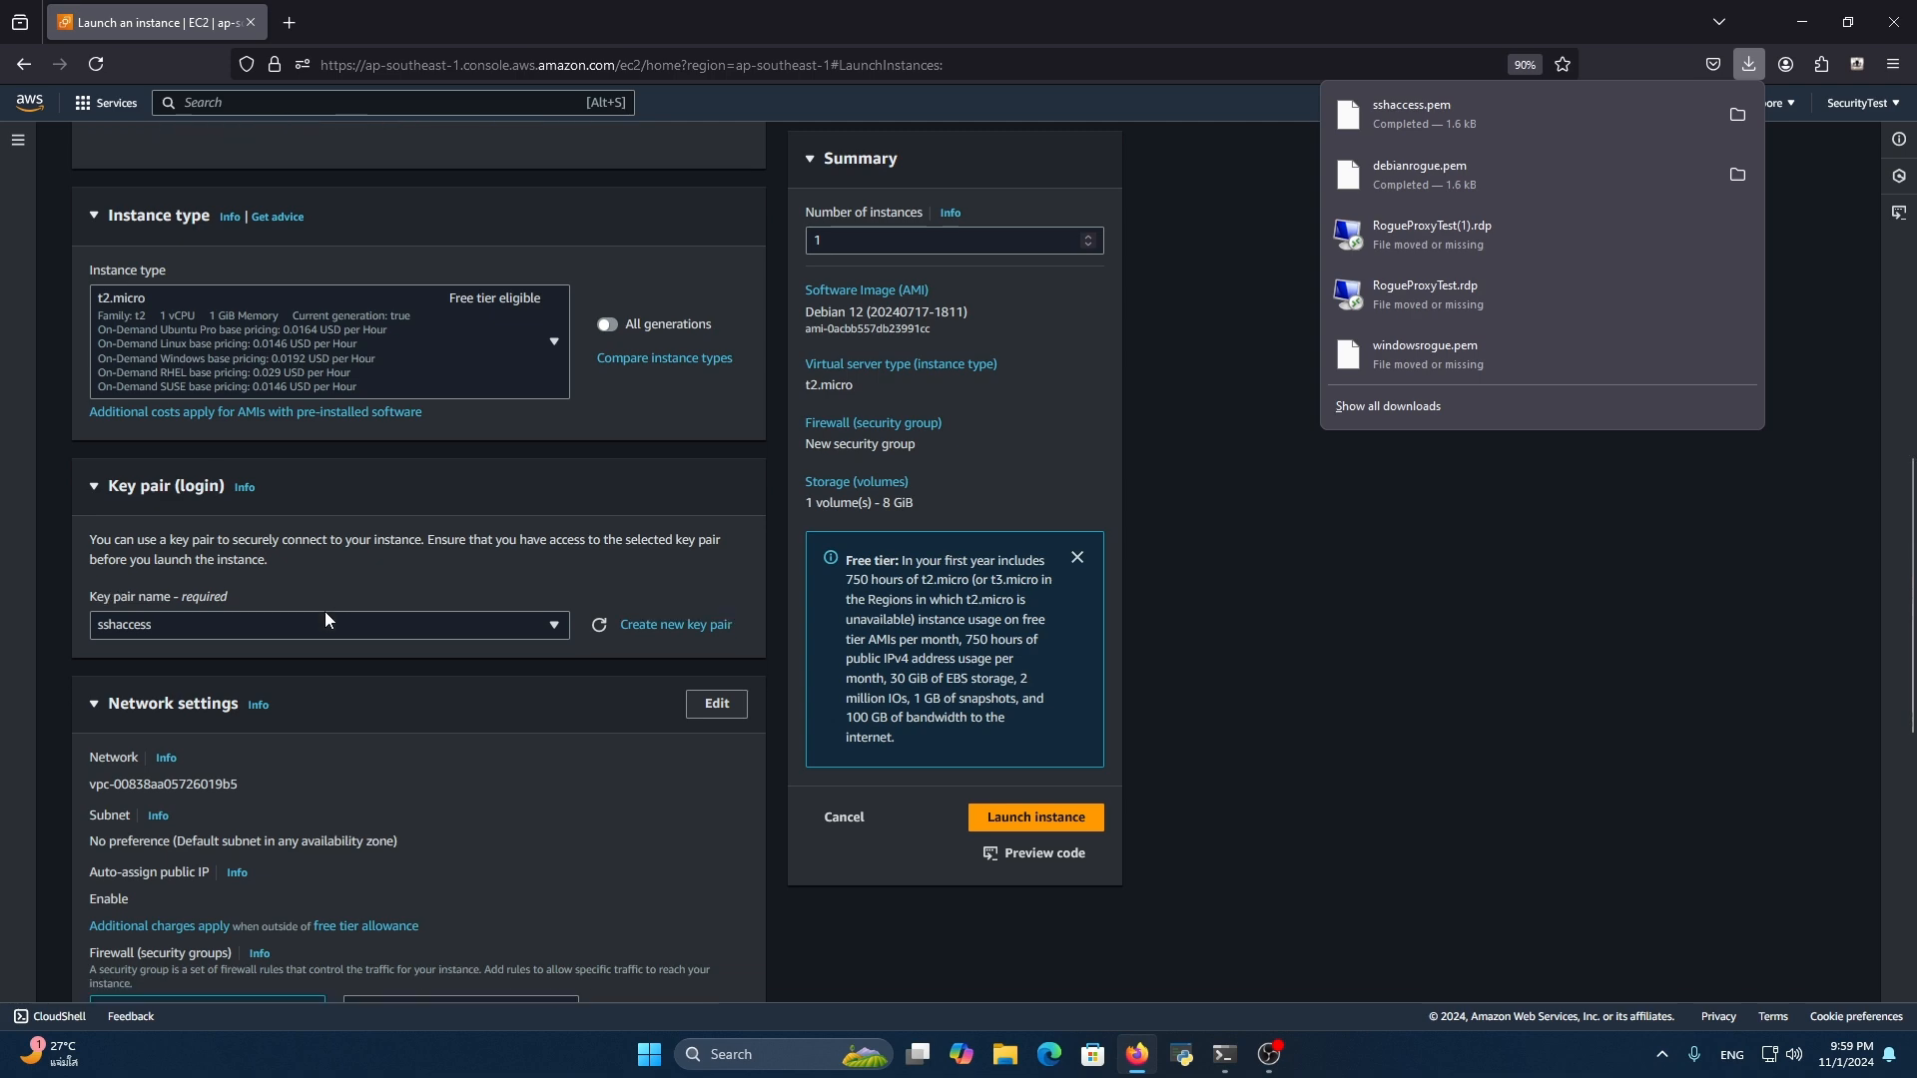
pyautogui.click(699, 597)
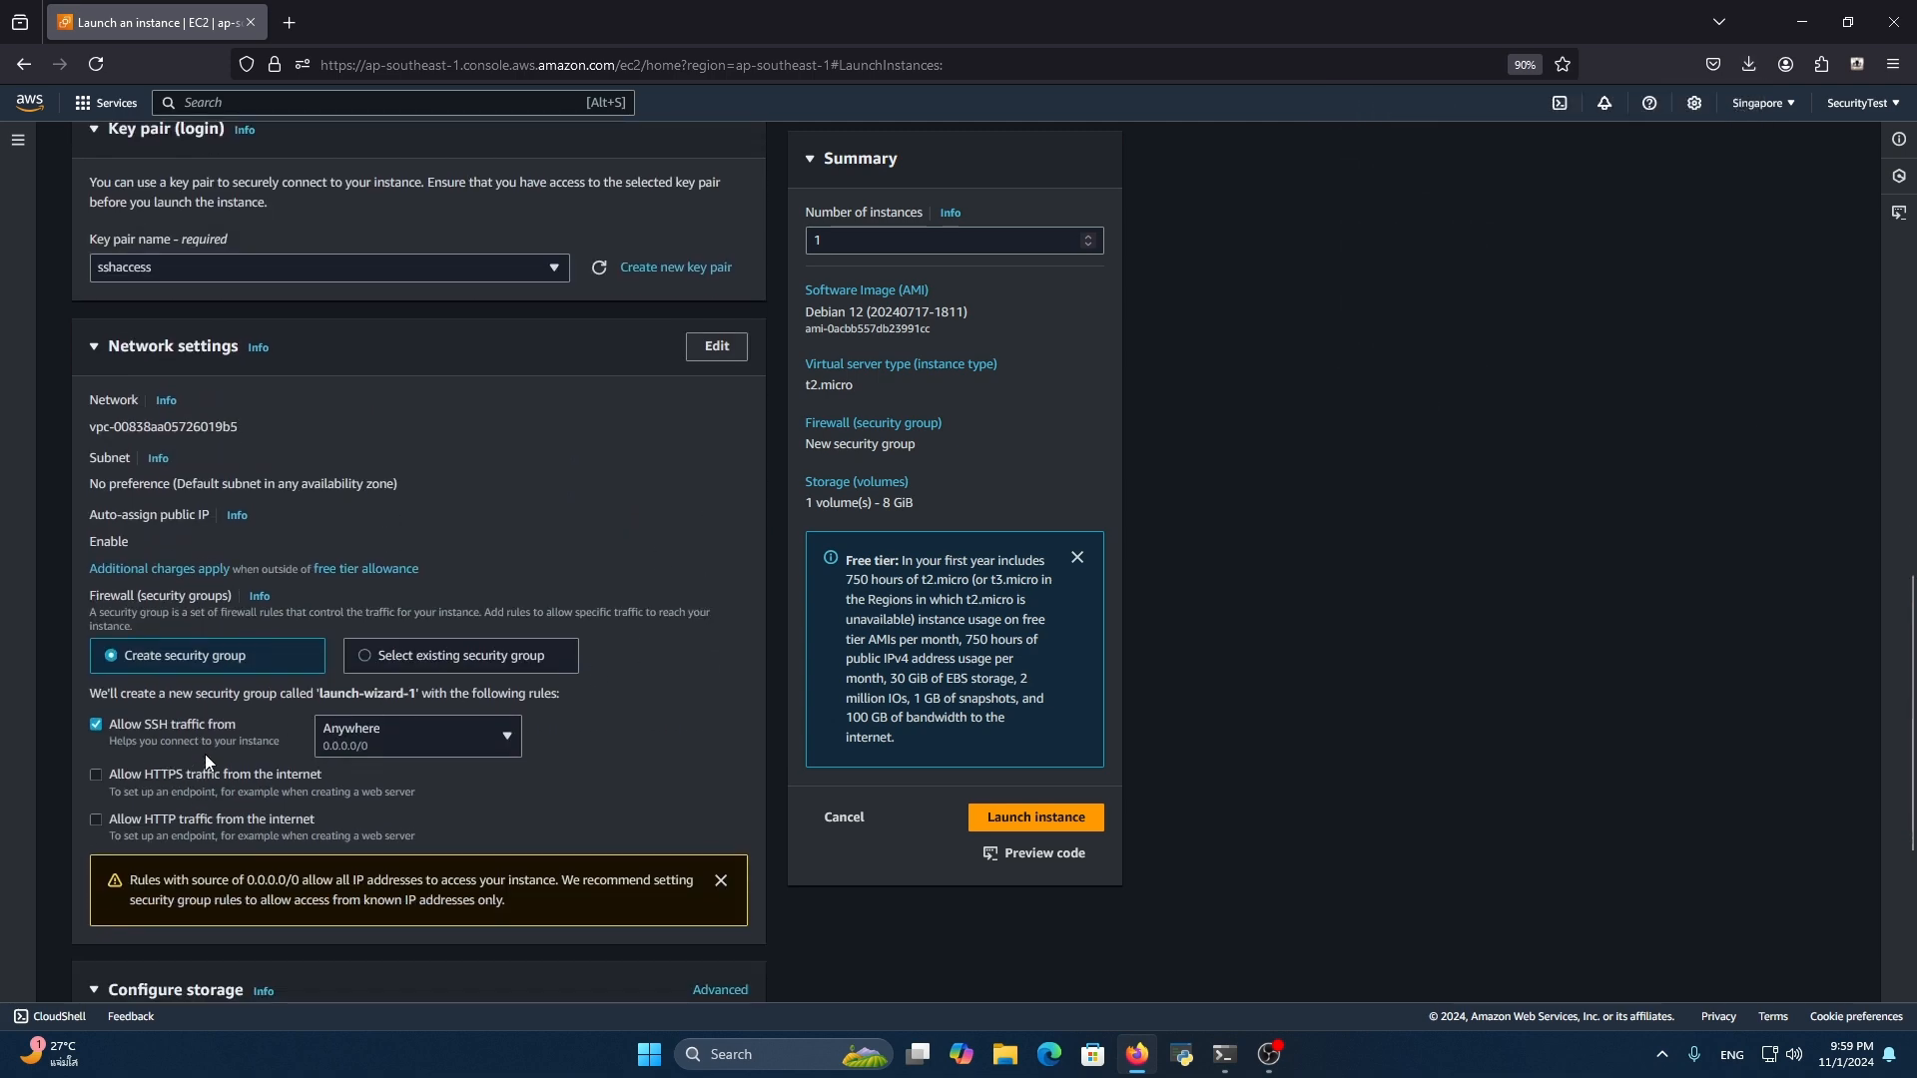
pyautogui.scroll(-4, 728, 789)
pyautogui.scroll(2, 613, 723)
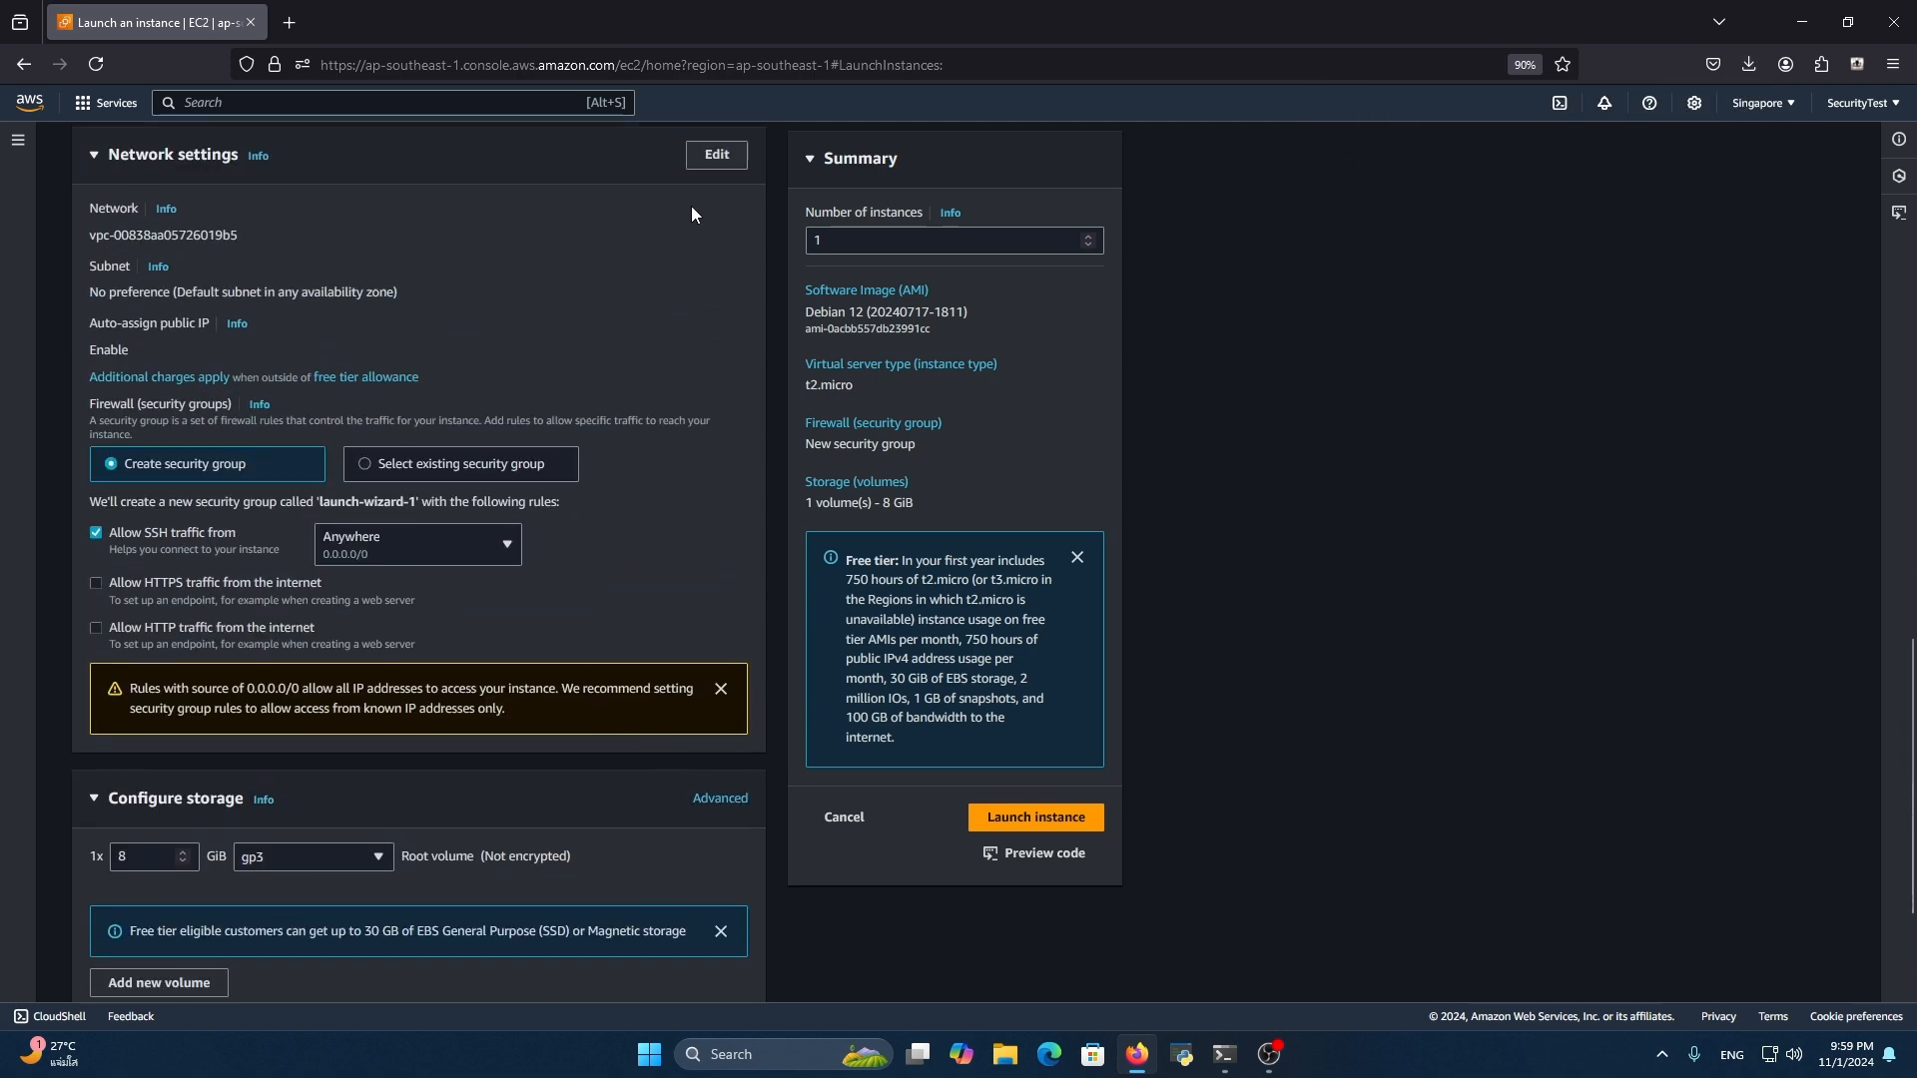
pyautogui.click(712, 160)
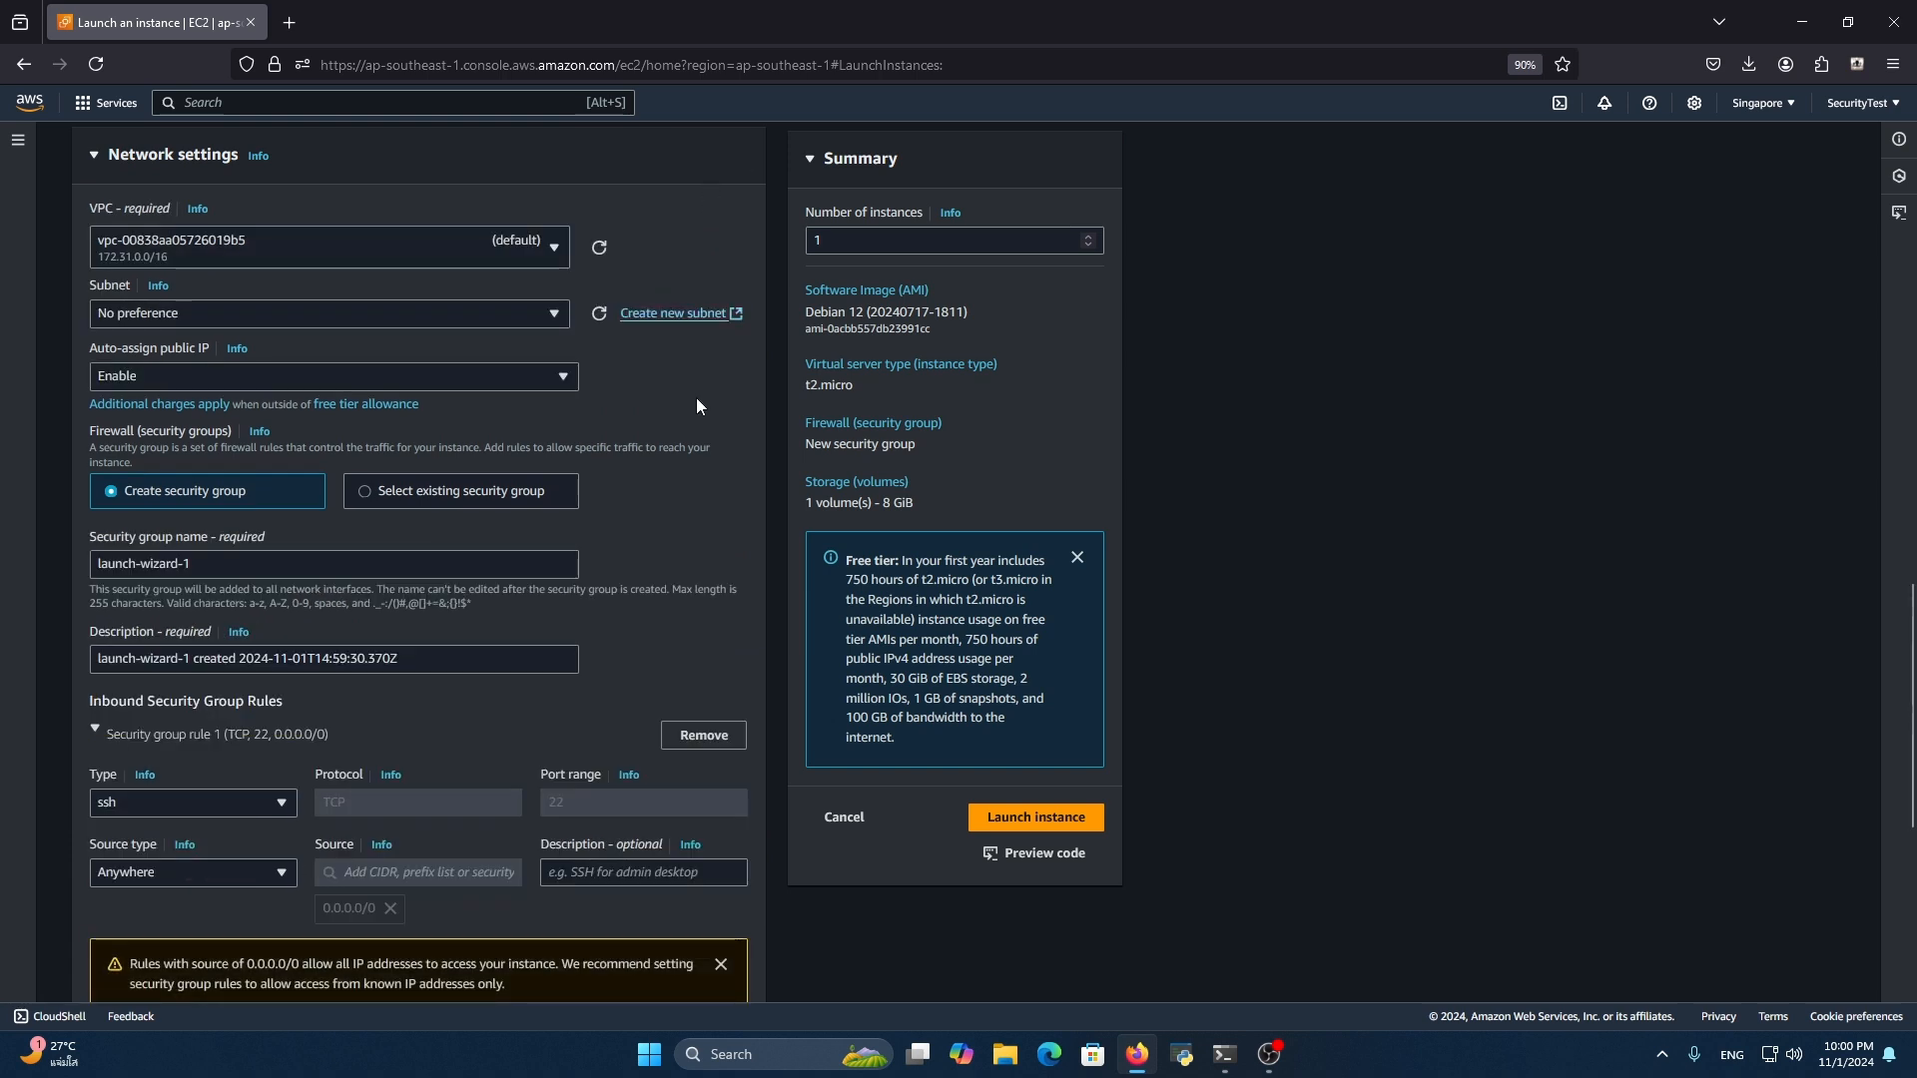
pyautogui.scroll(-3, 687, 489)
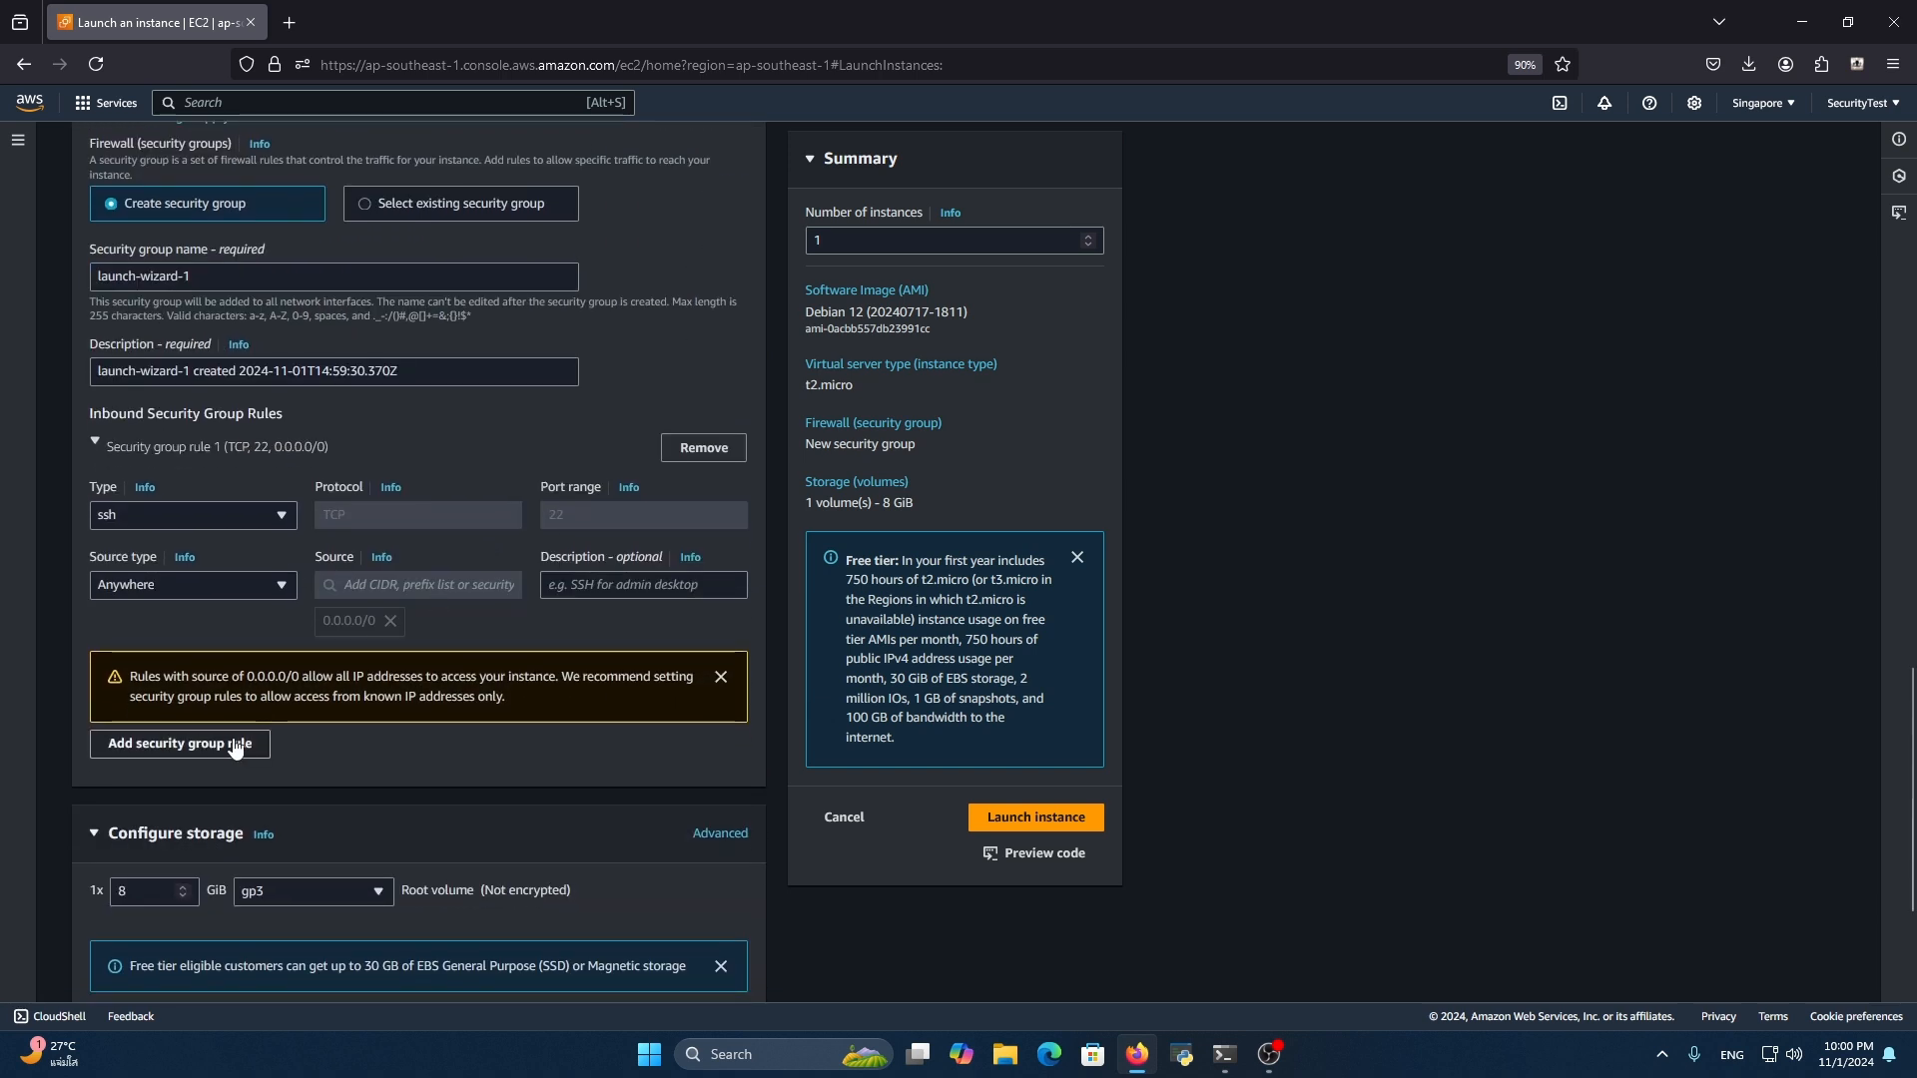
pyautogui.click(238, 581)
pyautogui.click(200, 673)
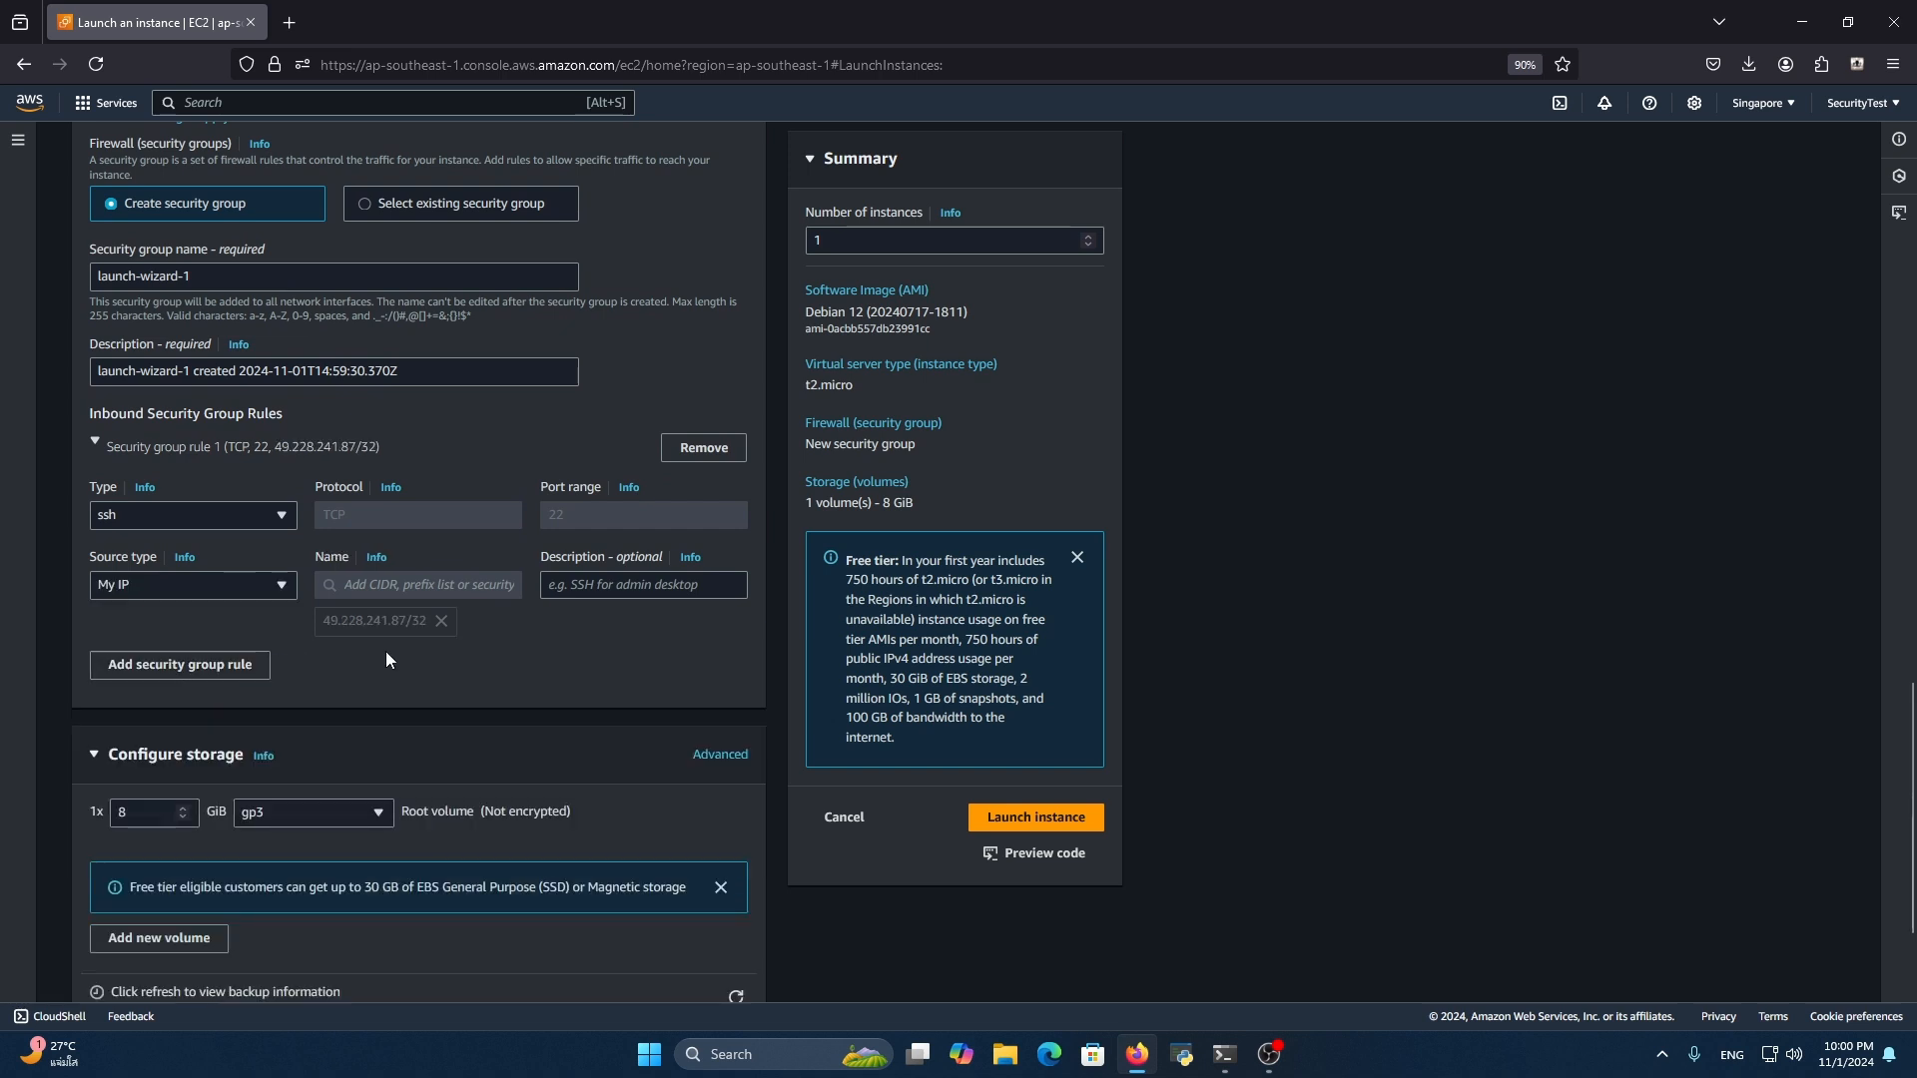
# Add a second inbound security group rule of type Custom TCP with port range 8080
pyautogui.scroll(-1, 229, 786)
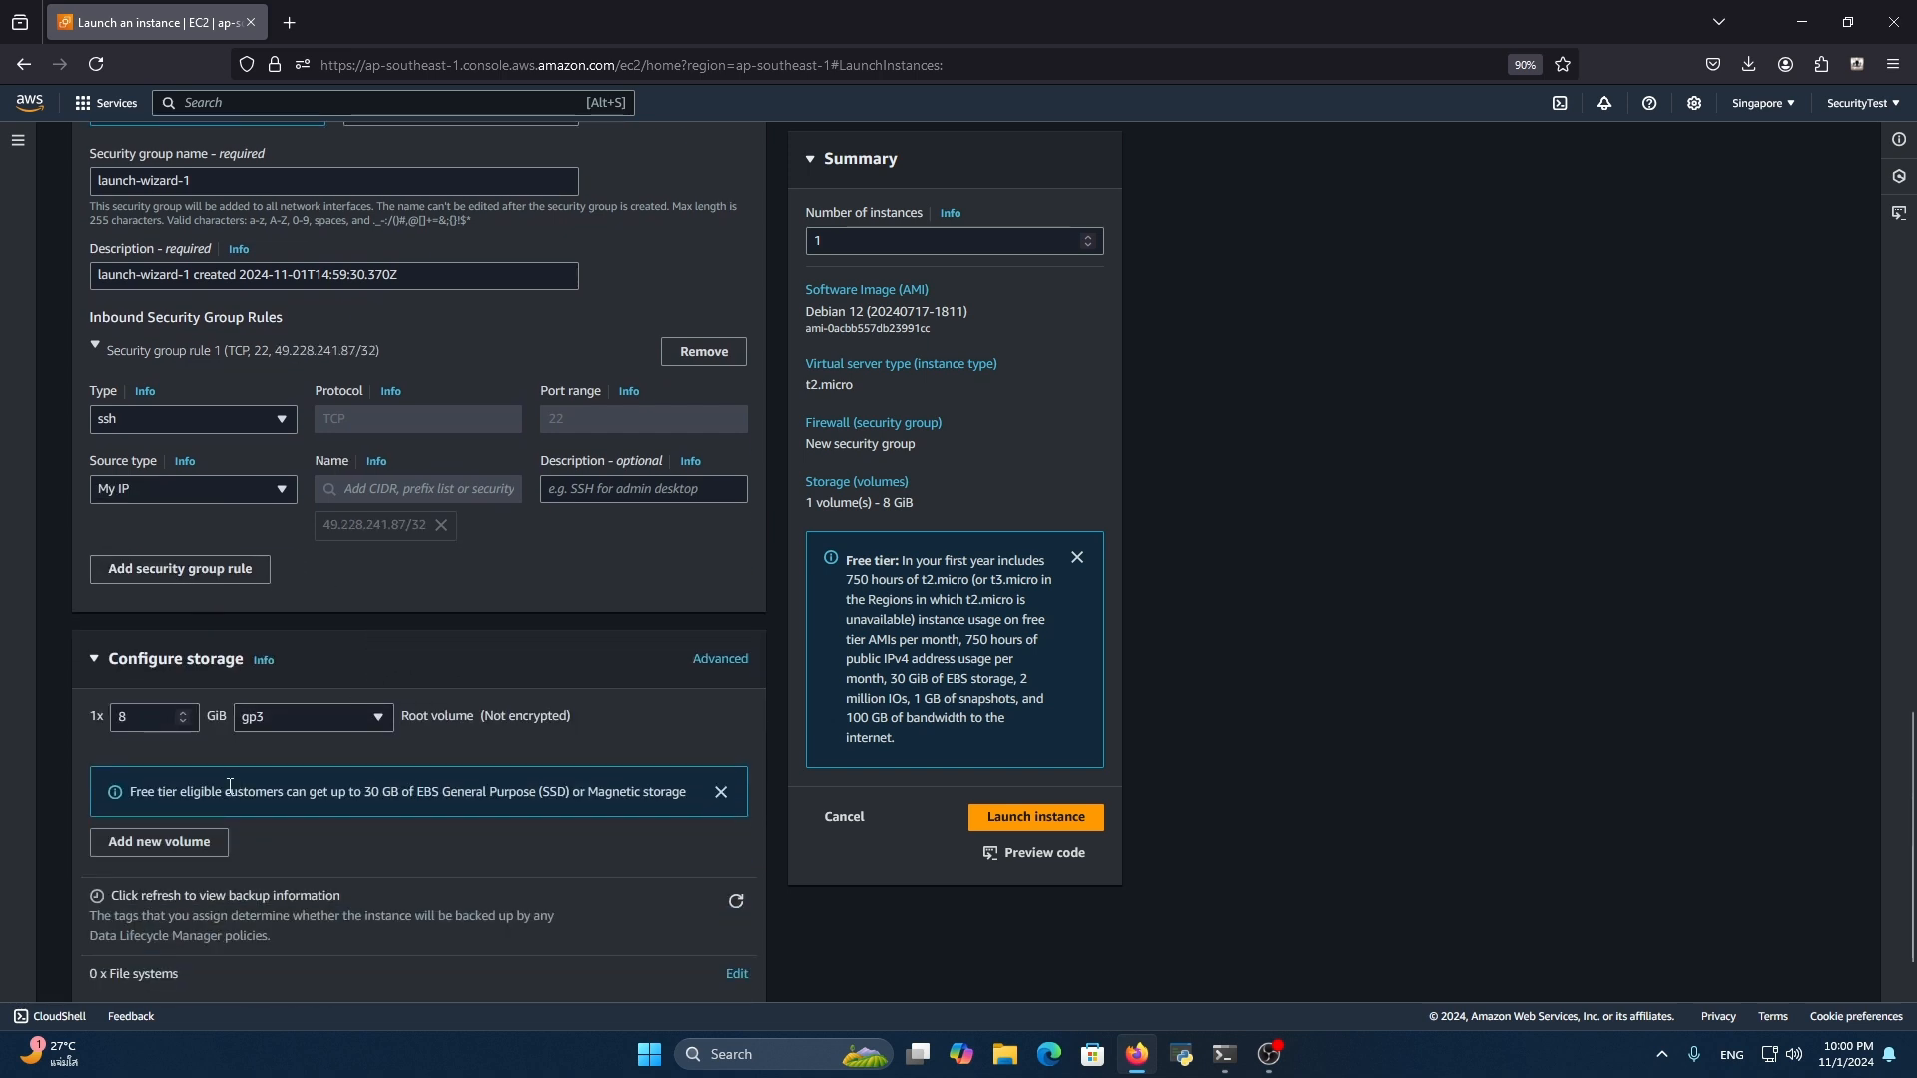
pyautogui.click(238, 573)
pyautogui.doubleClick(634, 644)
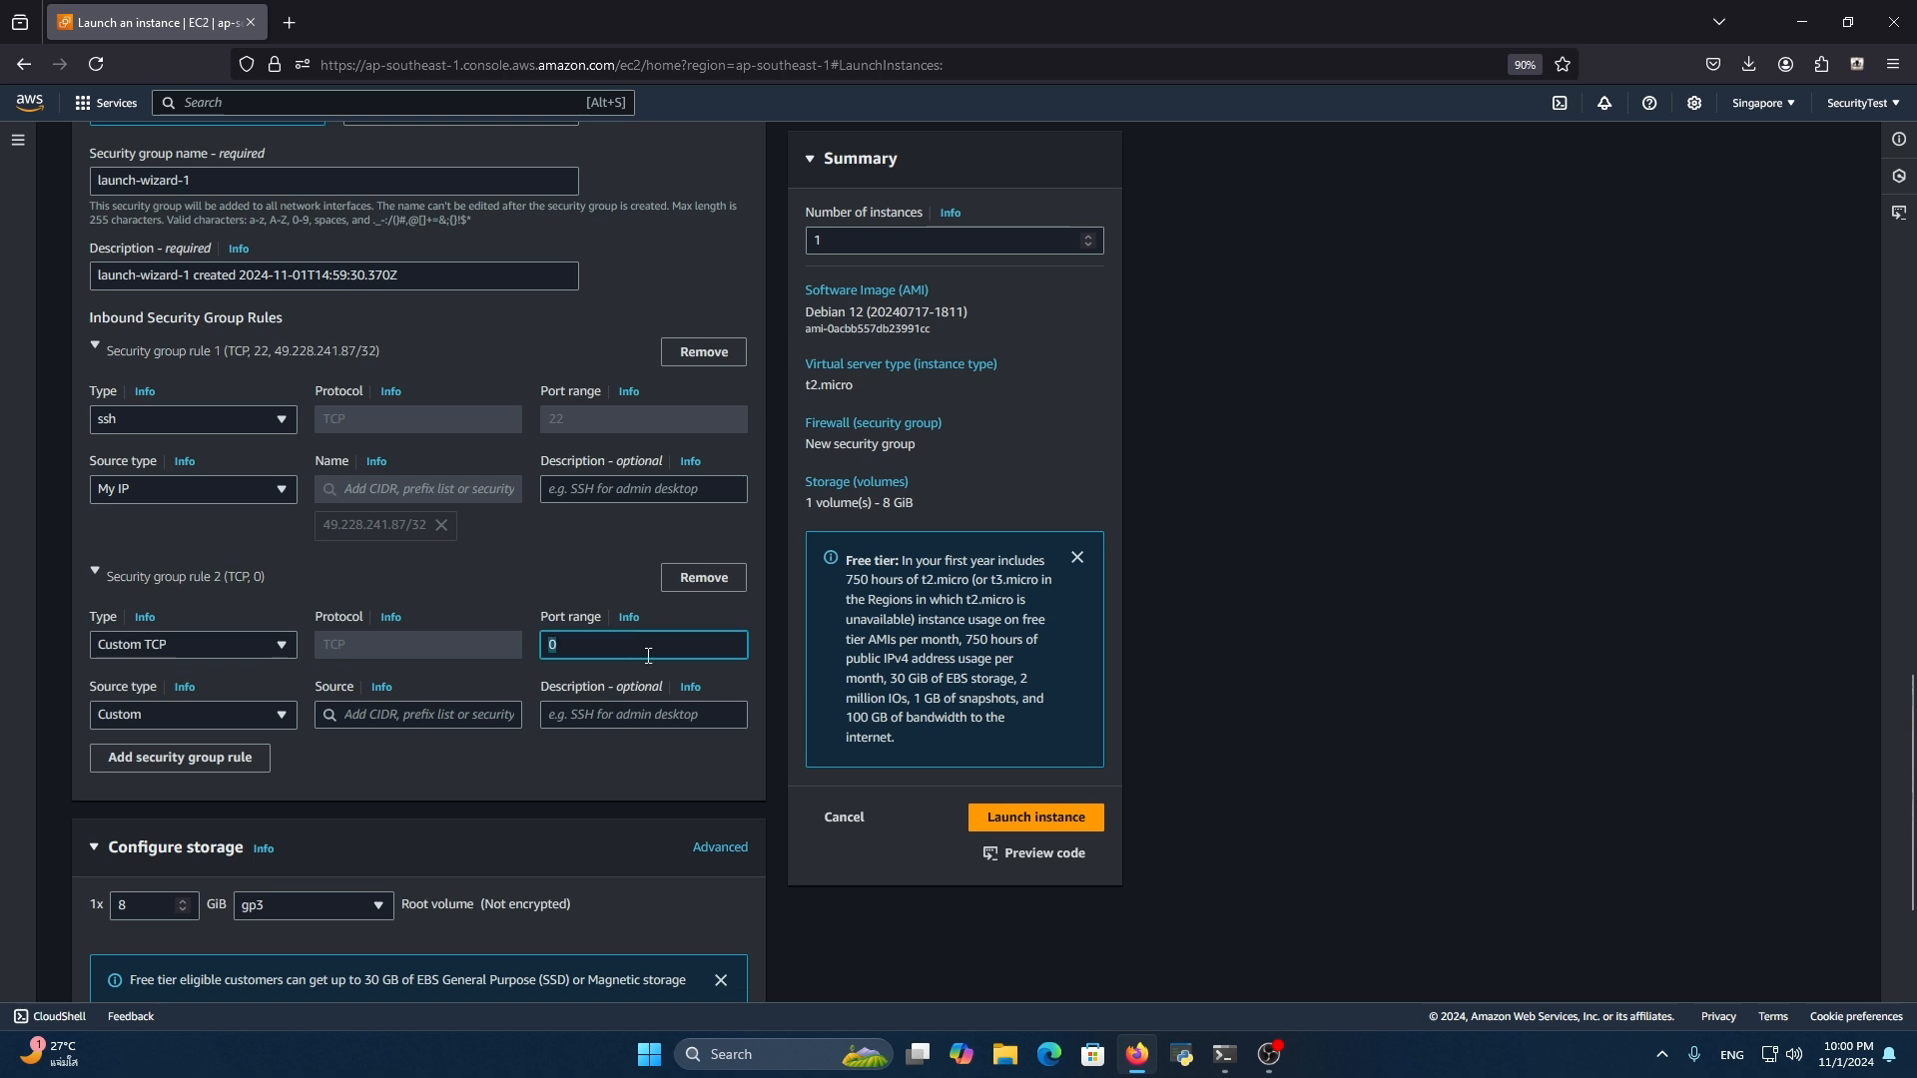
pyautogui.write('8080')
pyautogui.moveTo(633, 650); pyautogui.dragTo(469, 649)
pyautogui.click(641, 639)
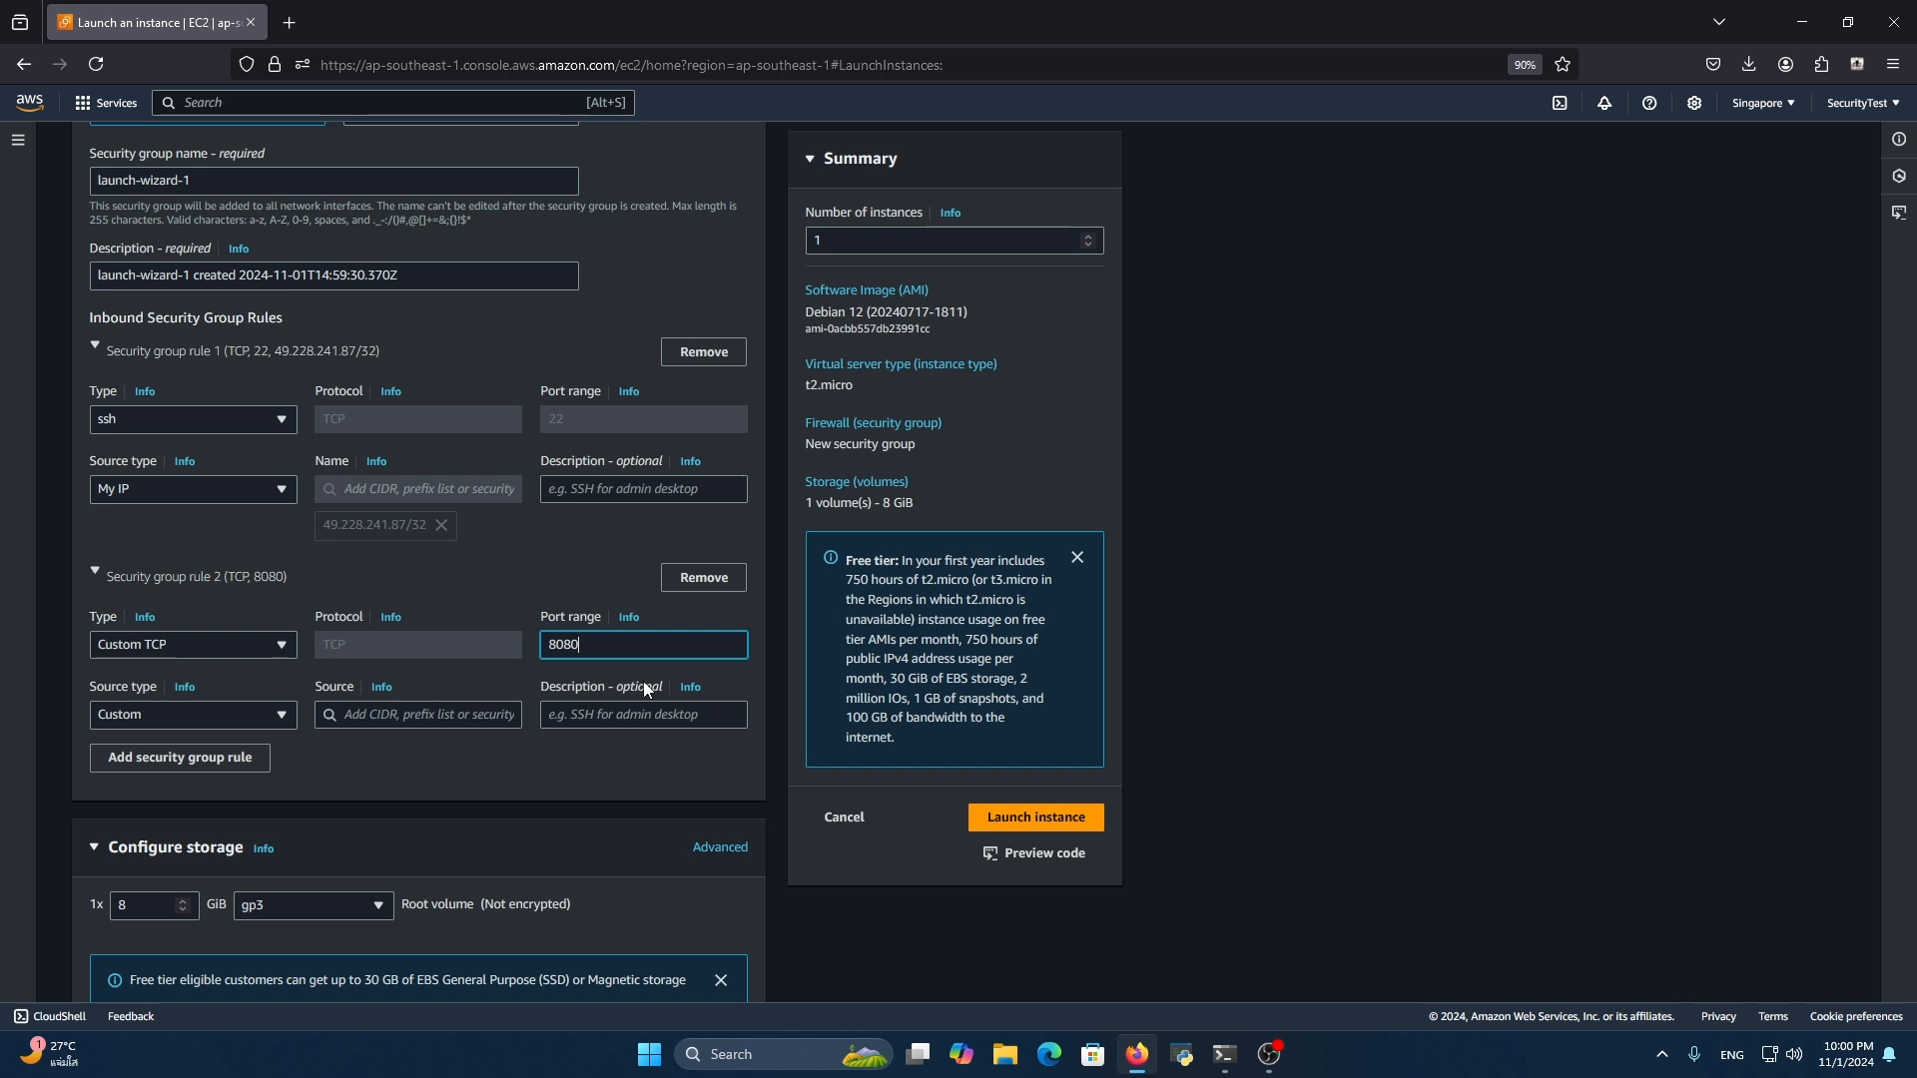
pyautogui.press('BackSpace')
pyautogui.press('BackSpace')
pyautogui.press('BackSpace')
pyautogui.write('866')
pyautogui.press('BackSpace')
pyautogui.press('BackSpace')
pyautogui.press('BackSpace')
pyautogui.press('BackSpace')
pyautogui.write('8080')
# Set the source of the port 8080 rule to 0.0.0.0/0
pyautogui.click(424, 711)
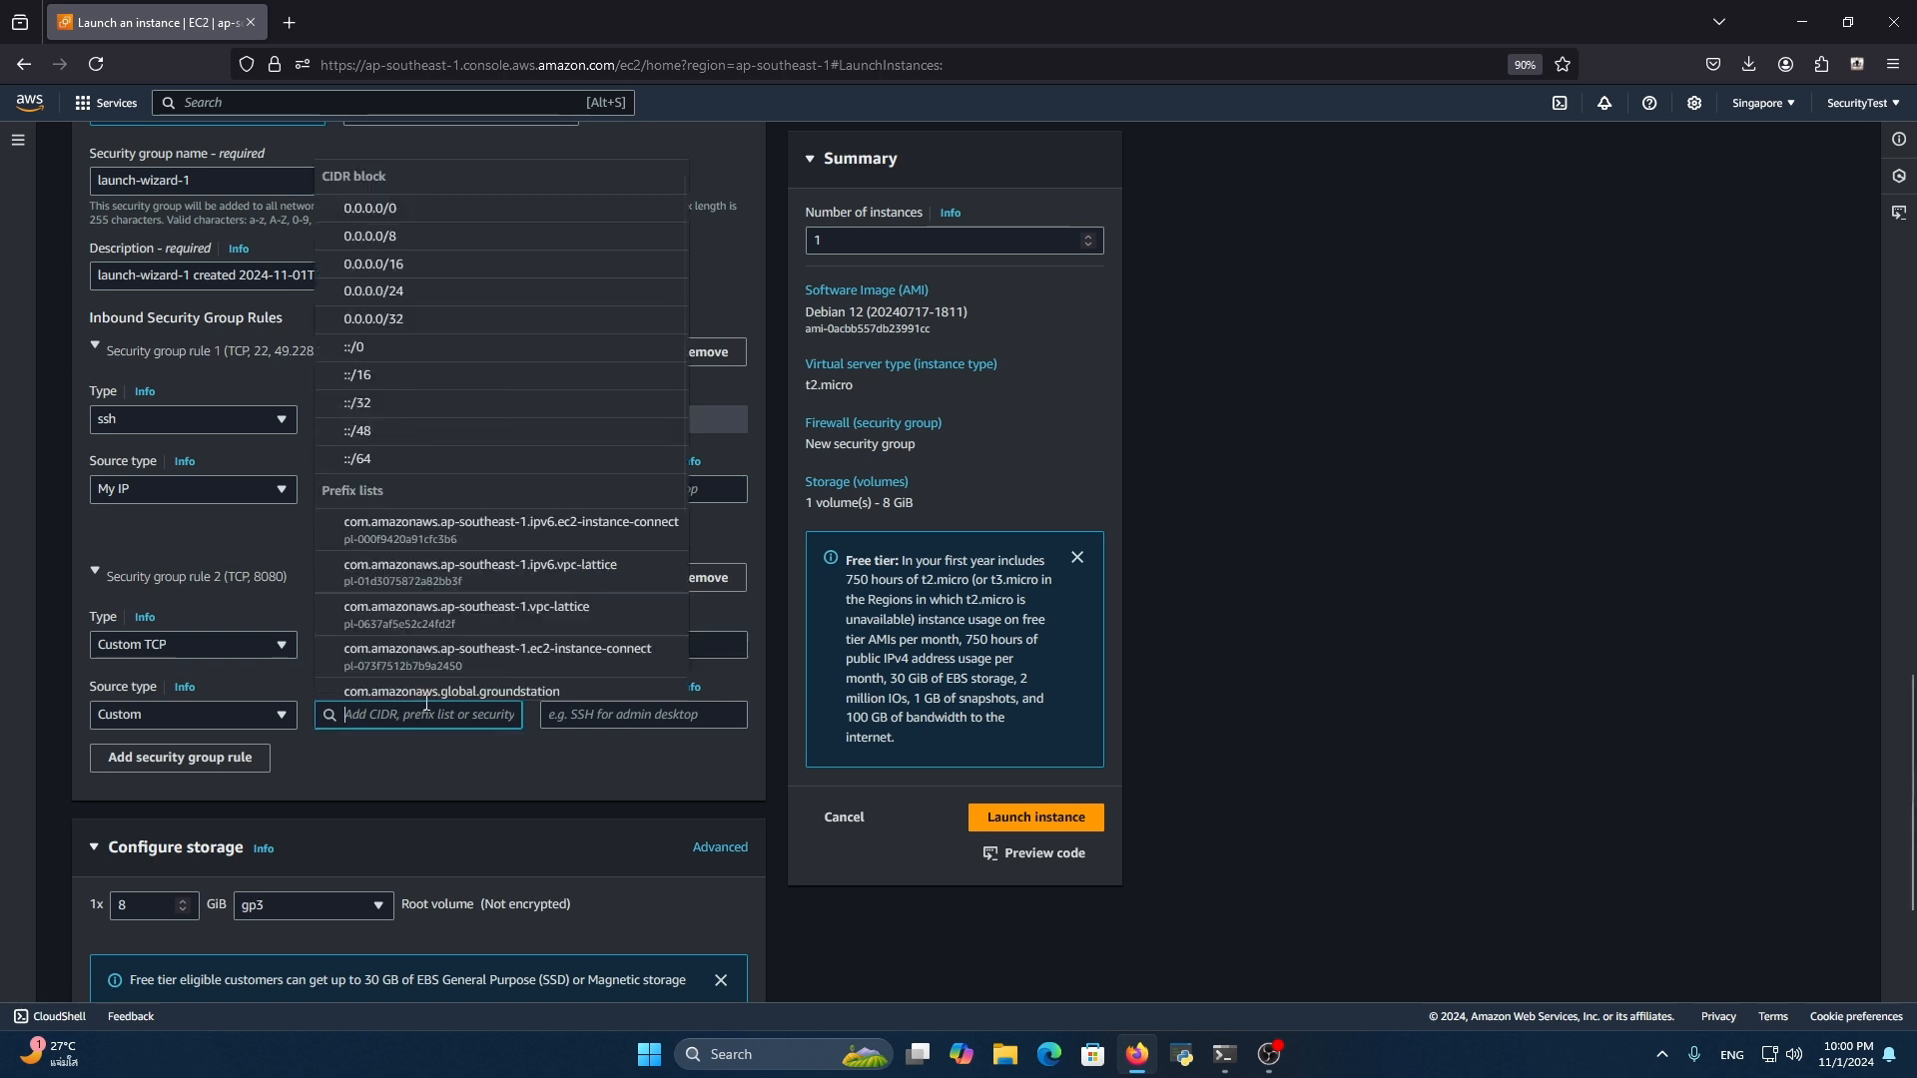
pyautogui.click(429, 204)
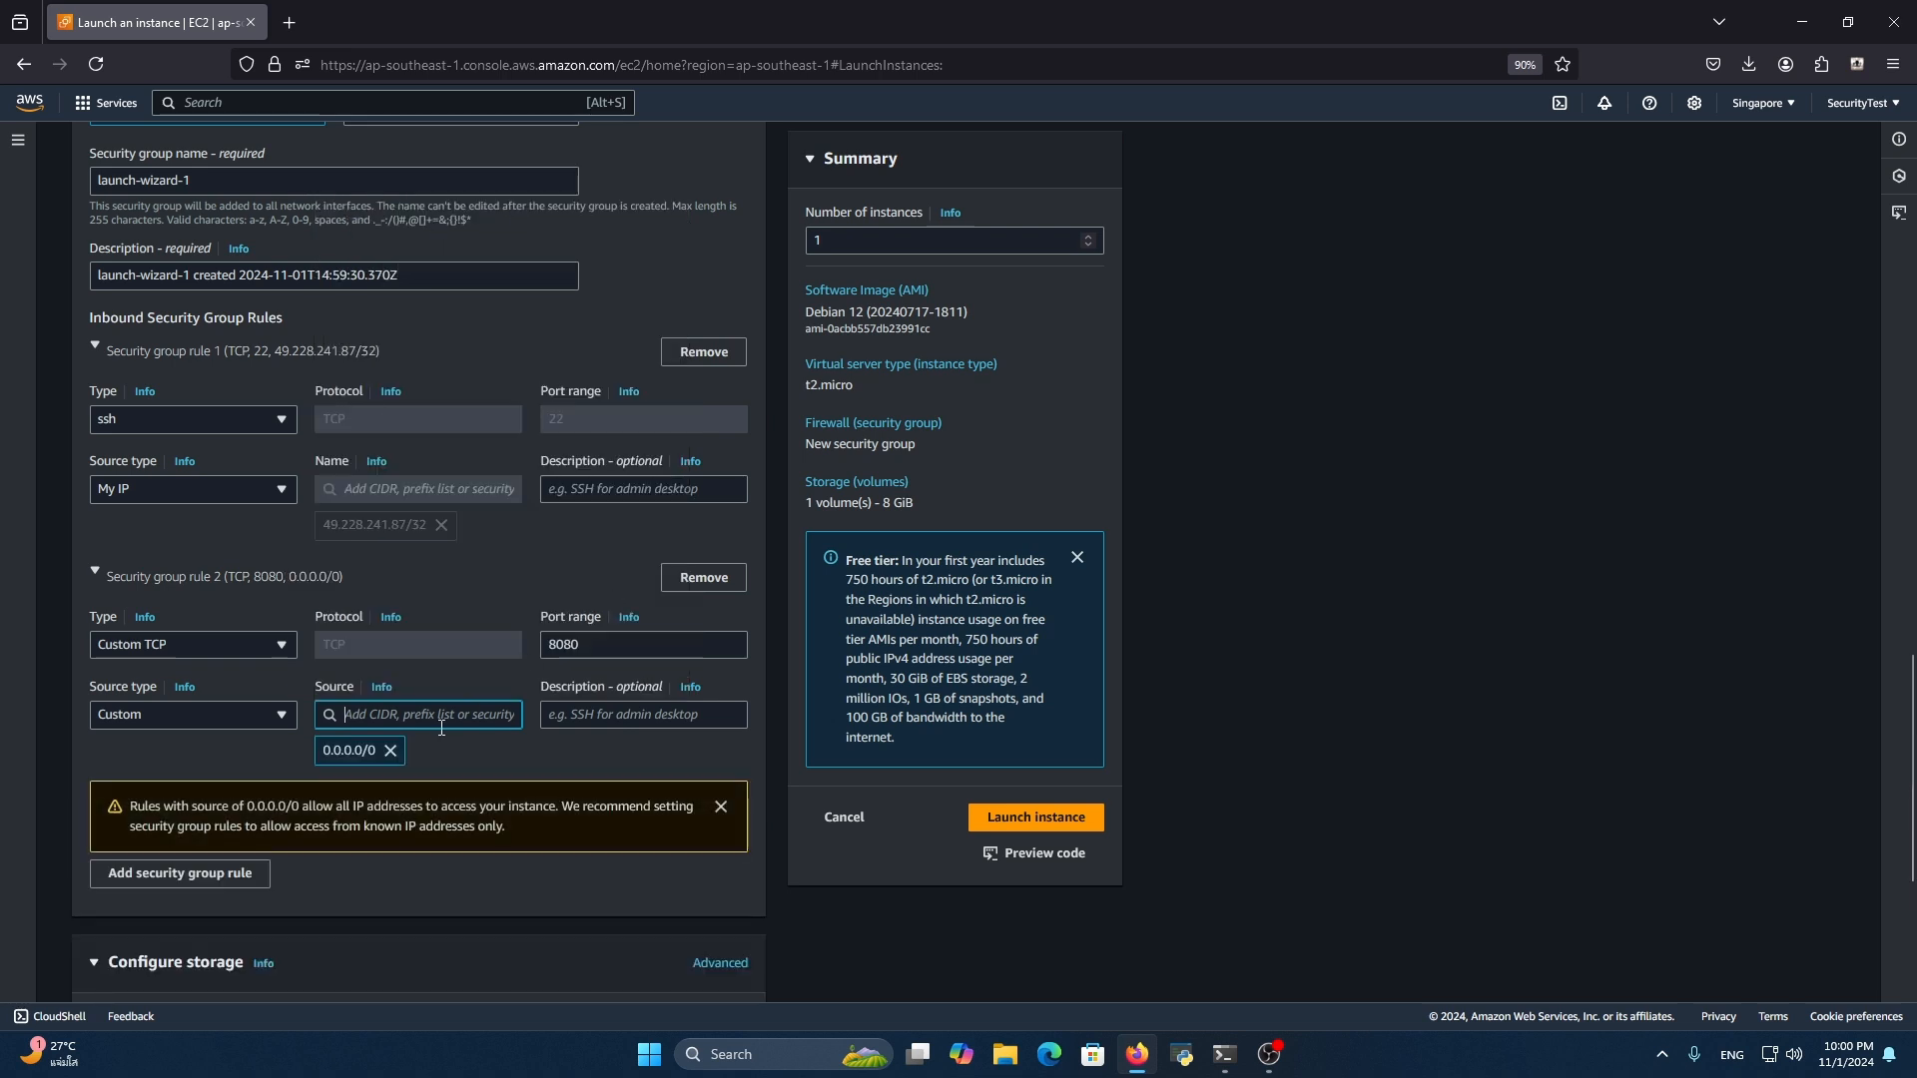
pyautogui.scroll(-2, 539, 699)
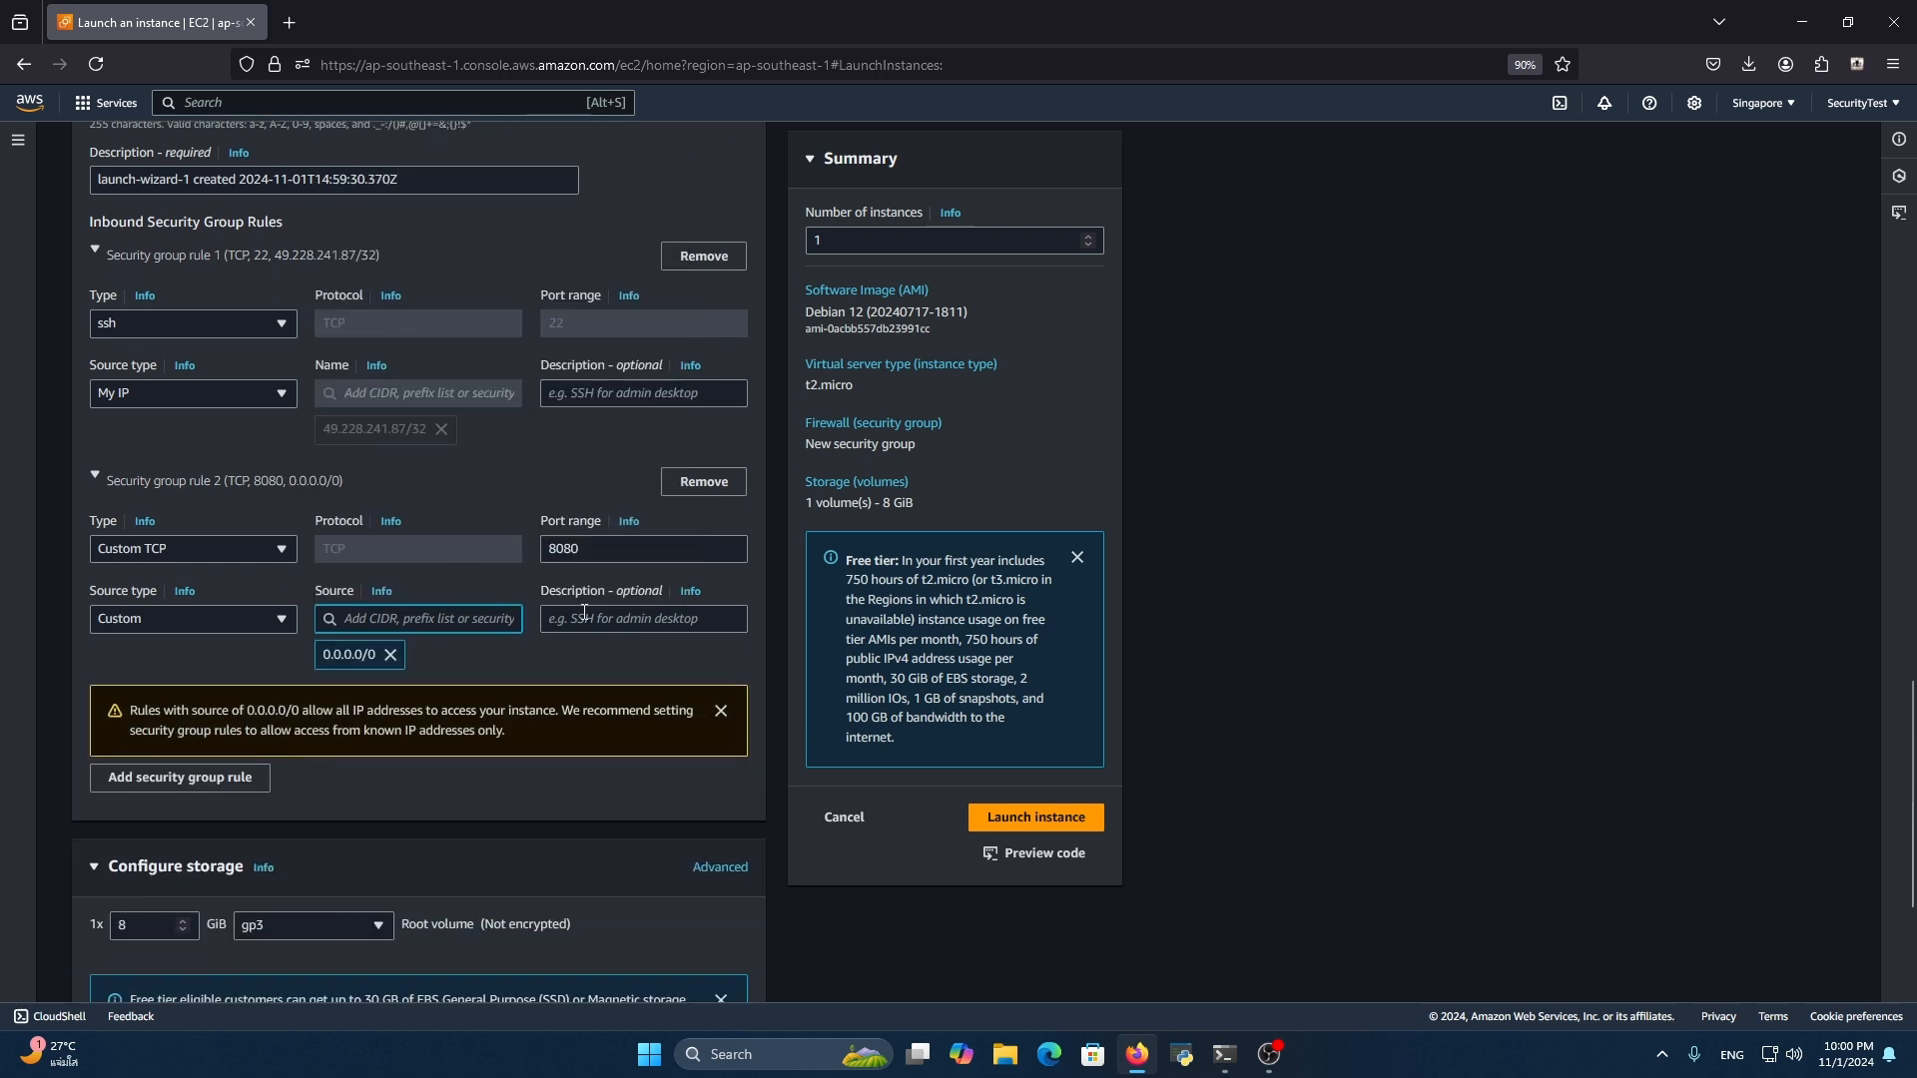
pyautogui.click(433, 613)
pyautogui.click(512, 656)
pyautogui.moveTo(375, 655); pyautogui.dragTo(284, 656)
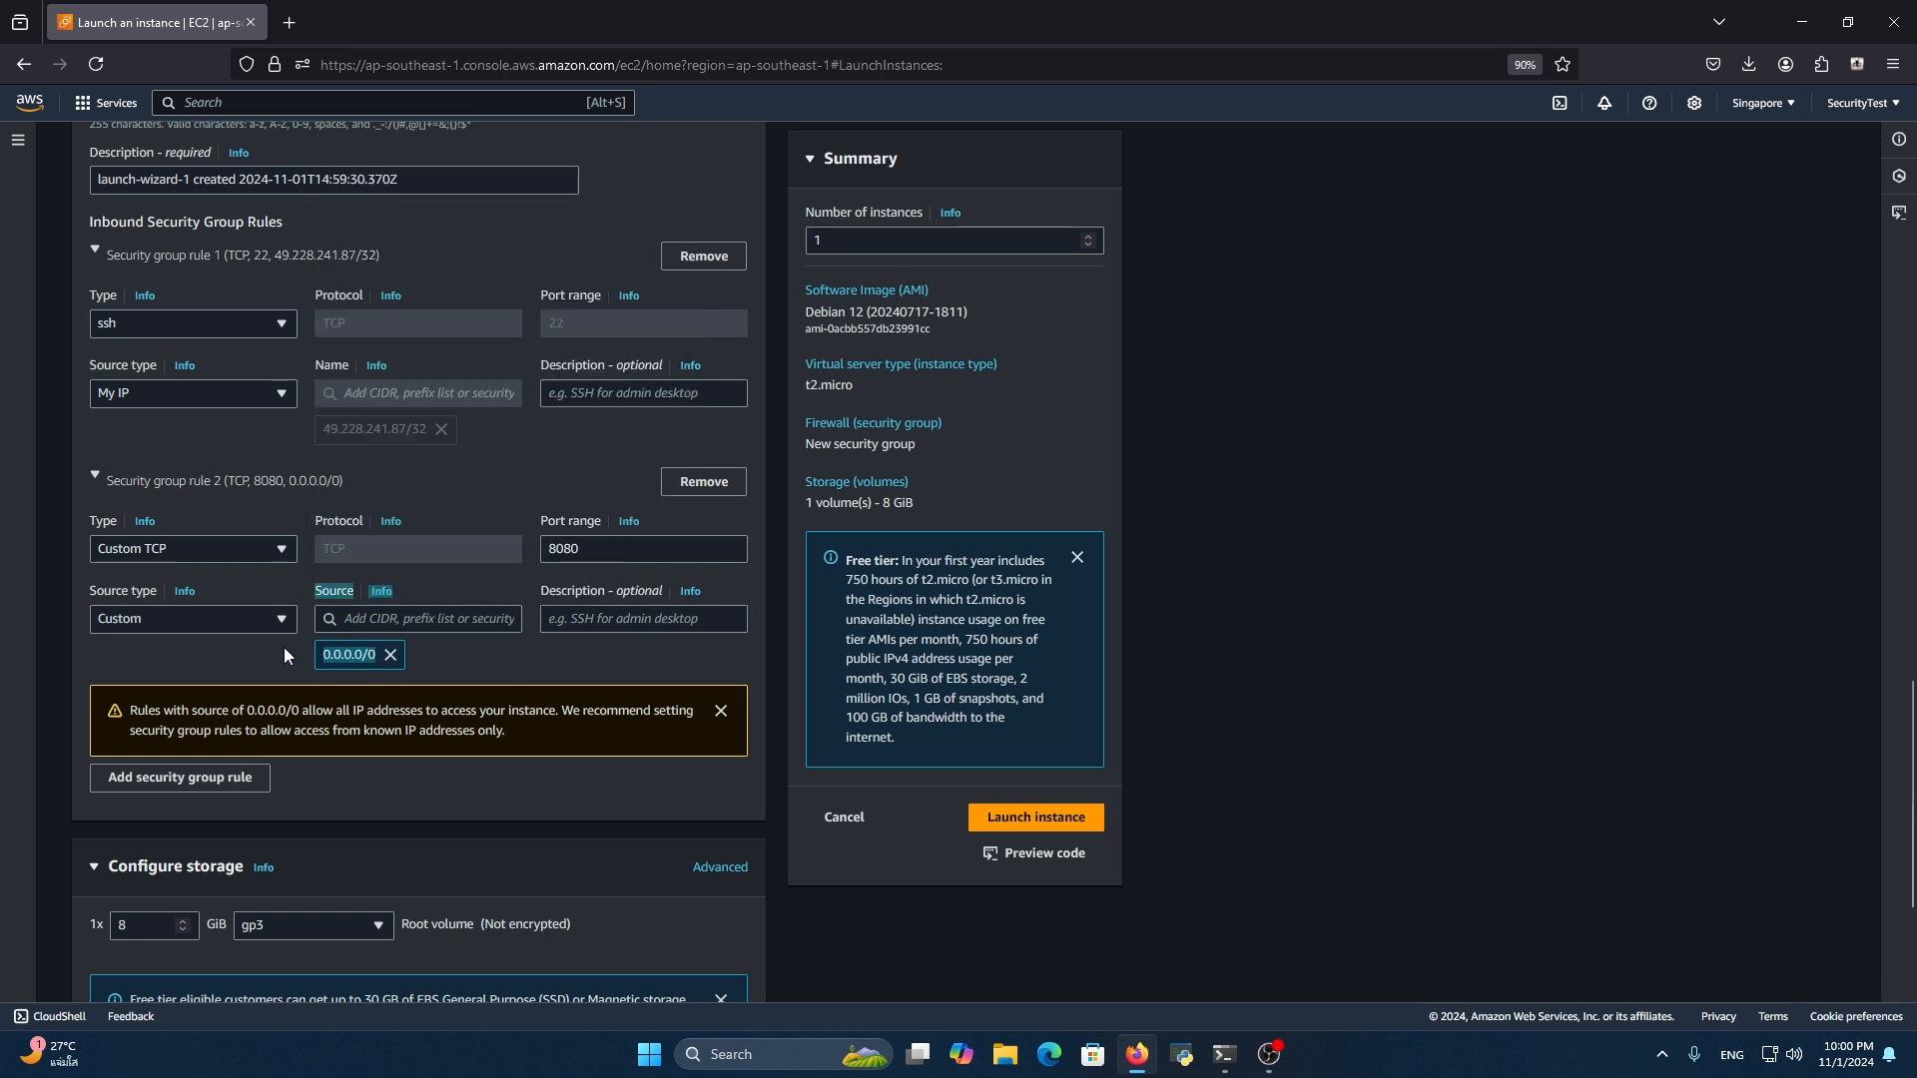
pyautogui.click(533, 667)
# Add a third inbound security group rule of type HTTP with source 0.0.0.0/0
pyautogui.scroll(-1, 497, 675)
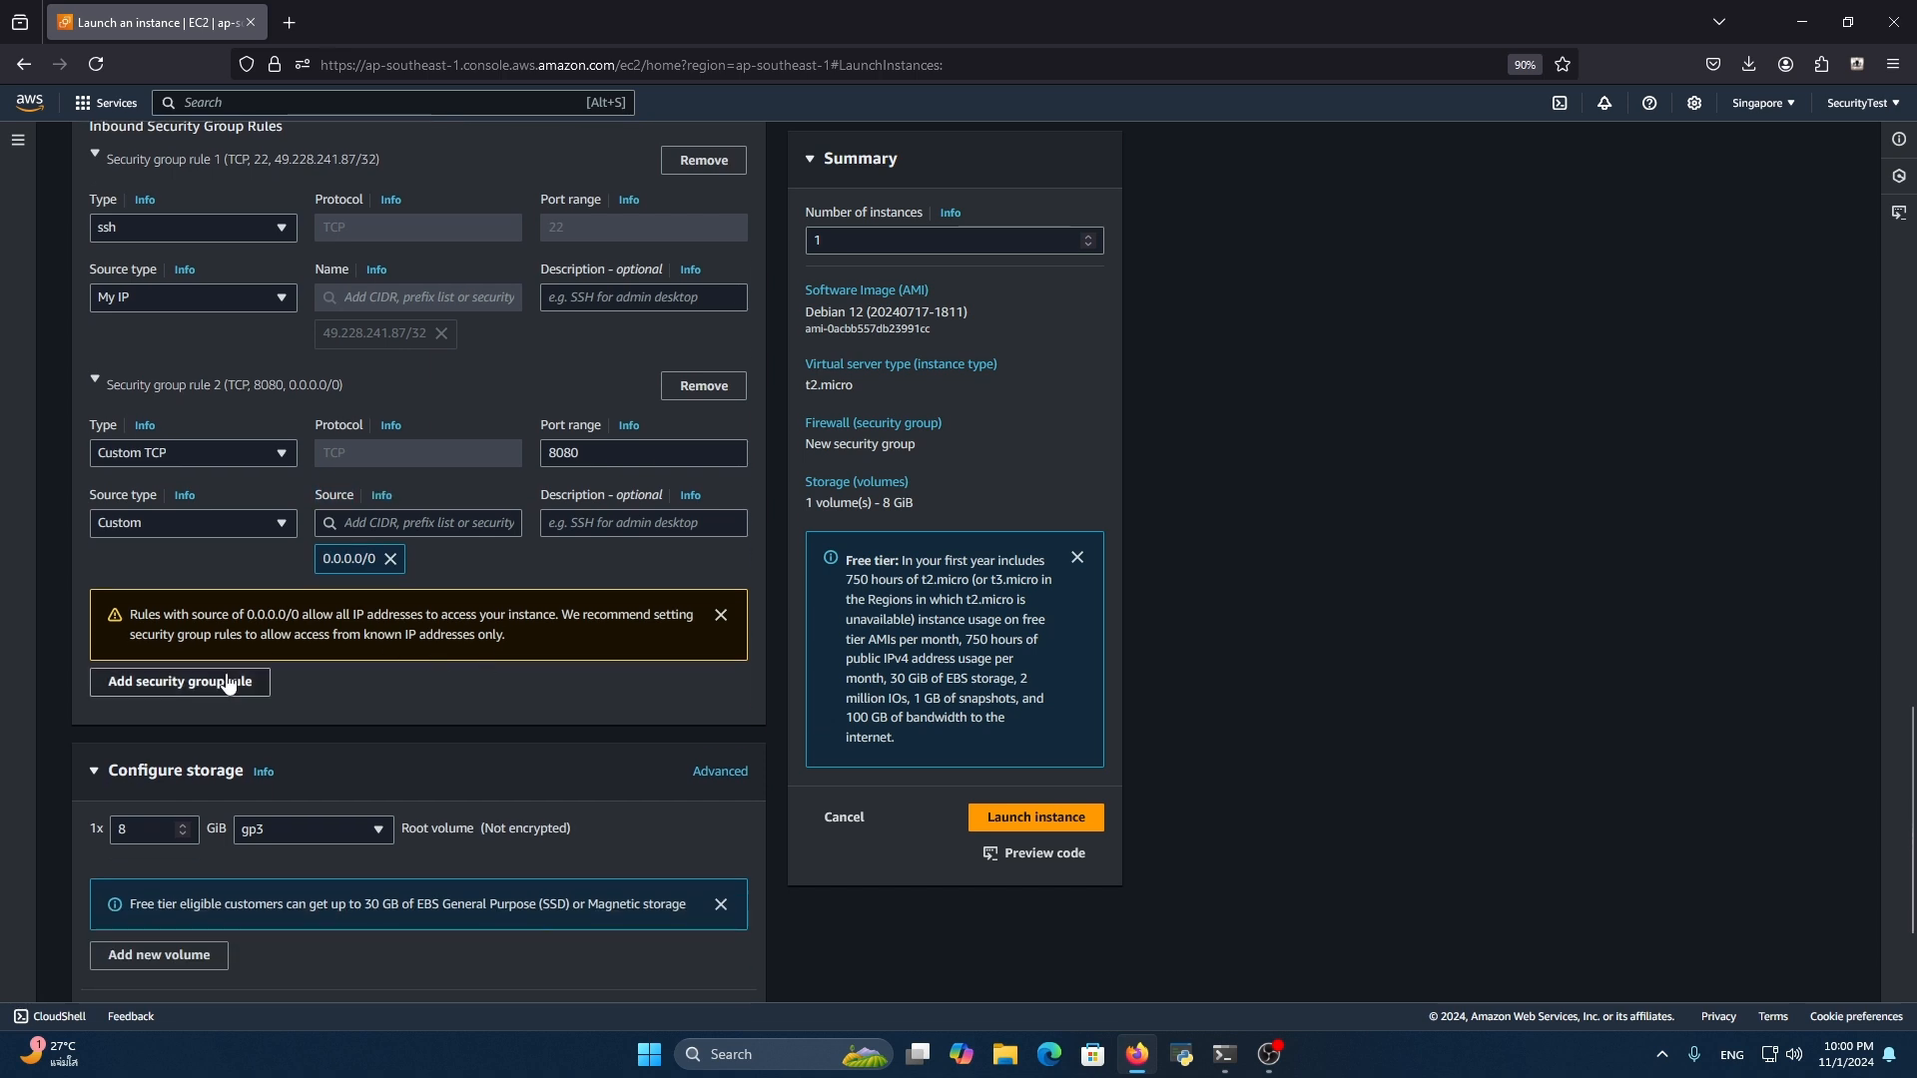
pyautogui.click(229, 683)
pyautogui.click(253, 687)
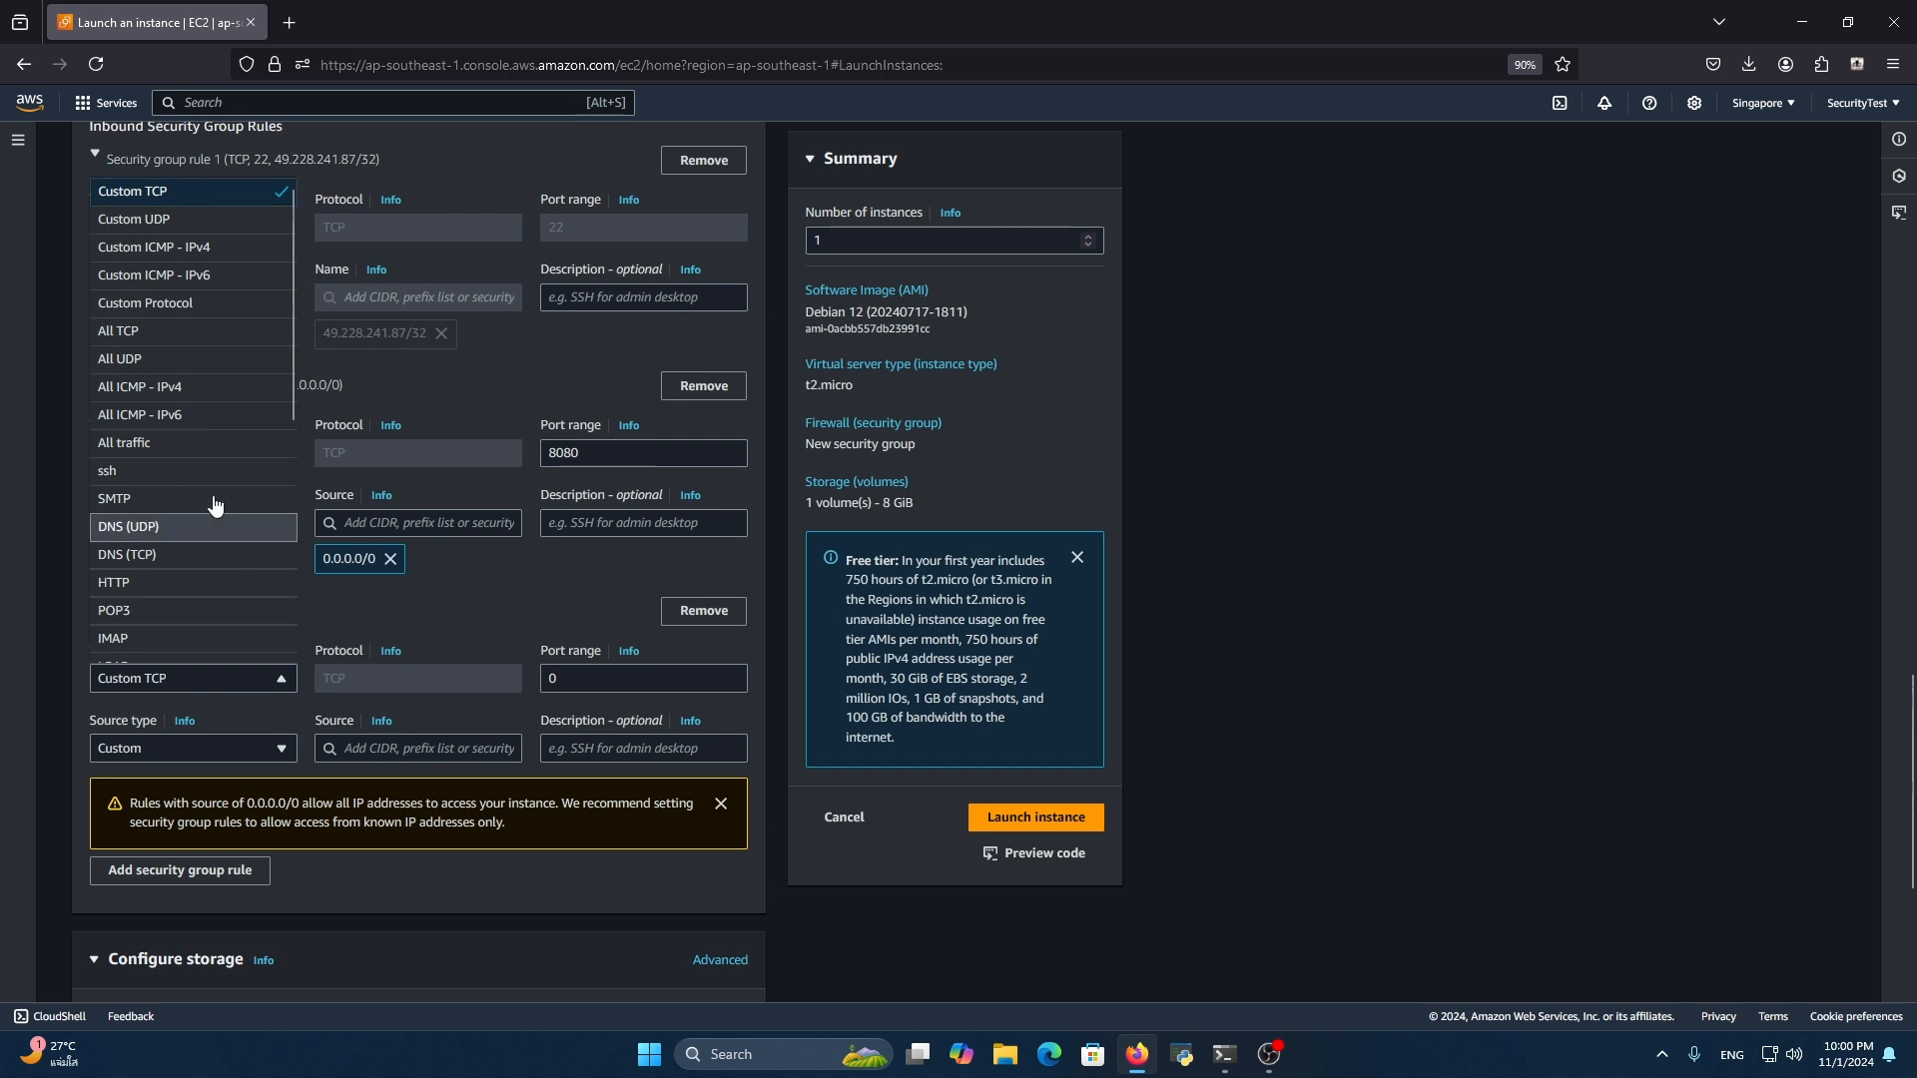
pyautogui.scroll(-5, 235, 431)
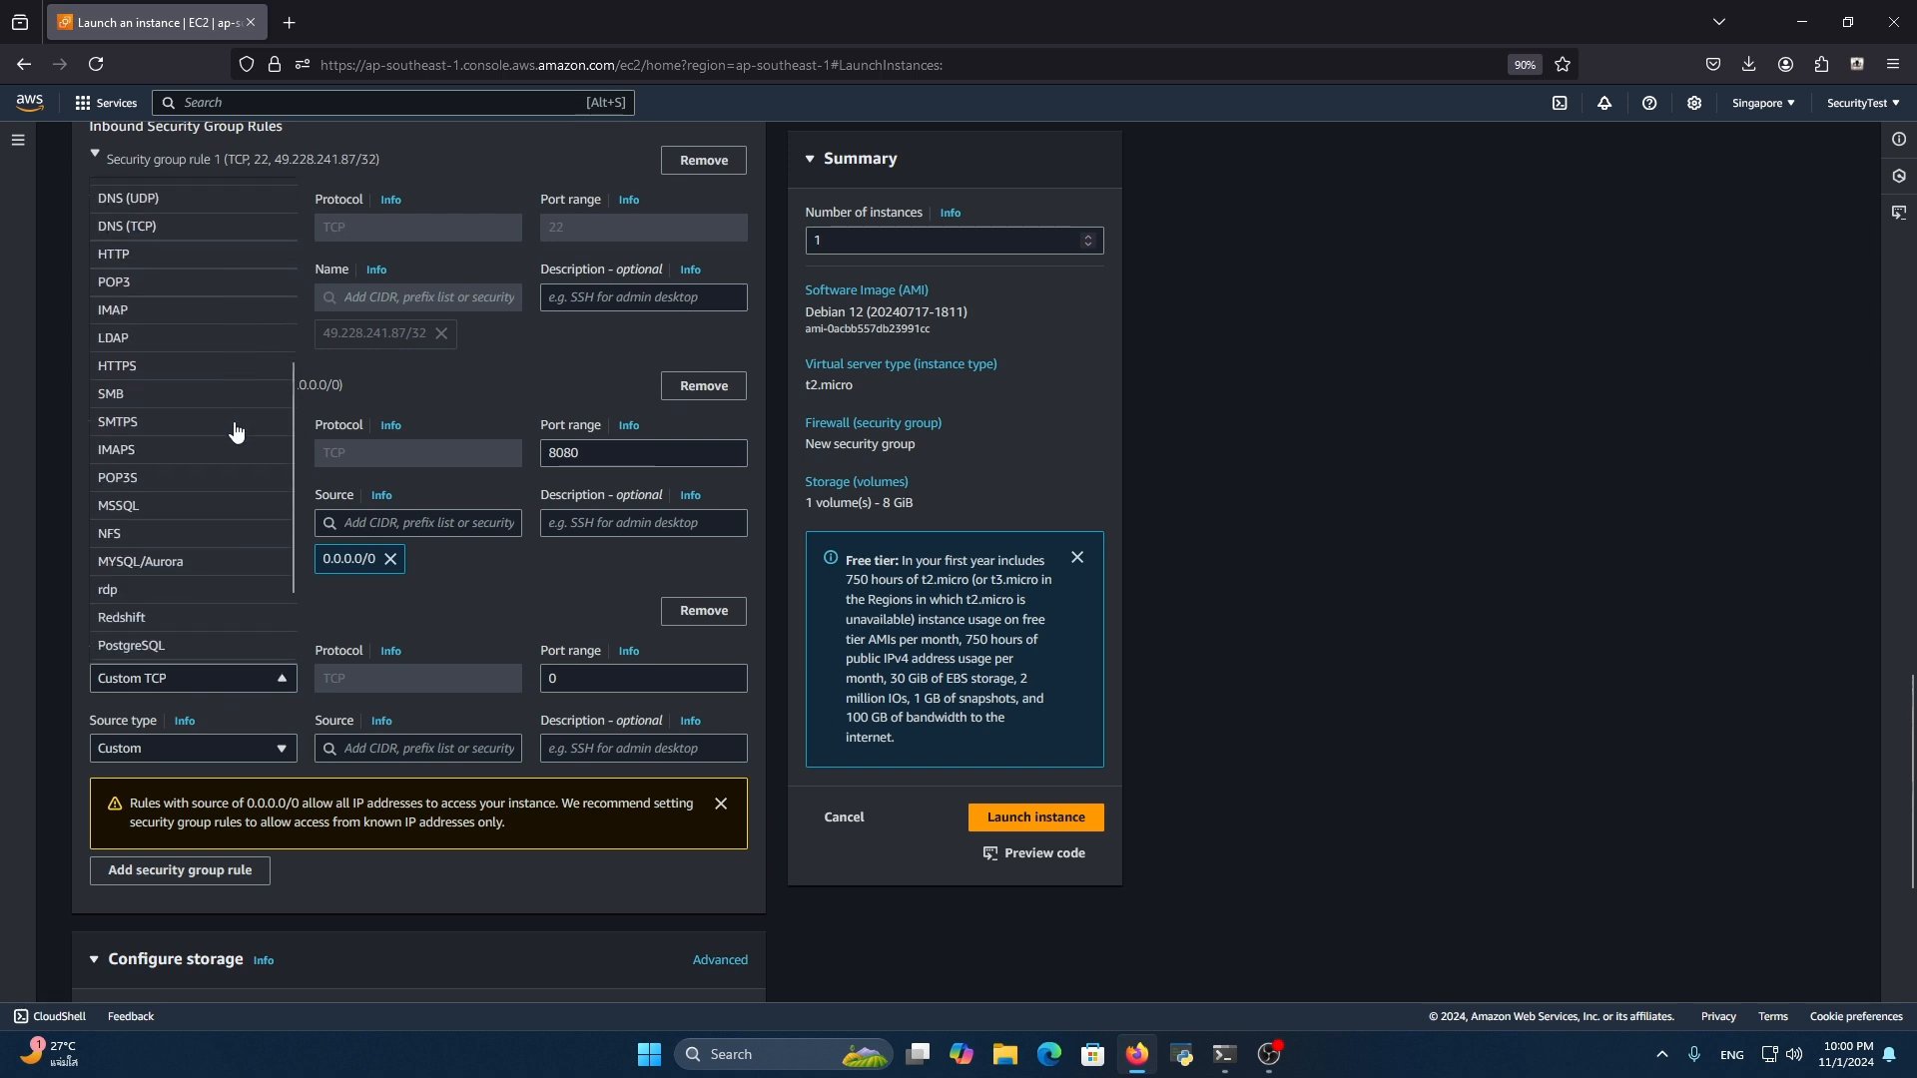
pyautogui.scroll(5, 206, 555)
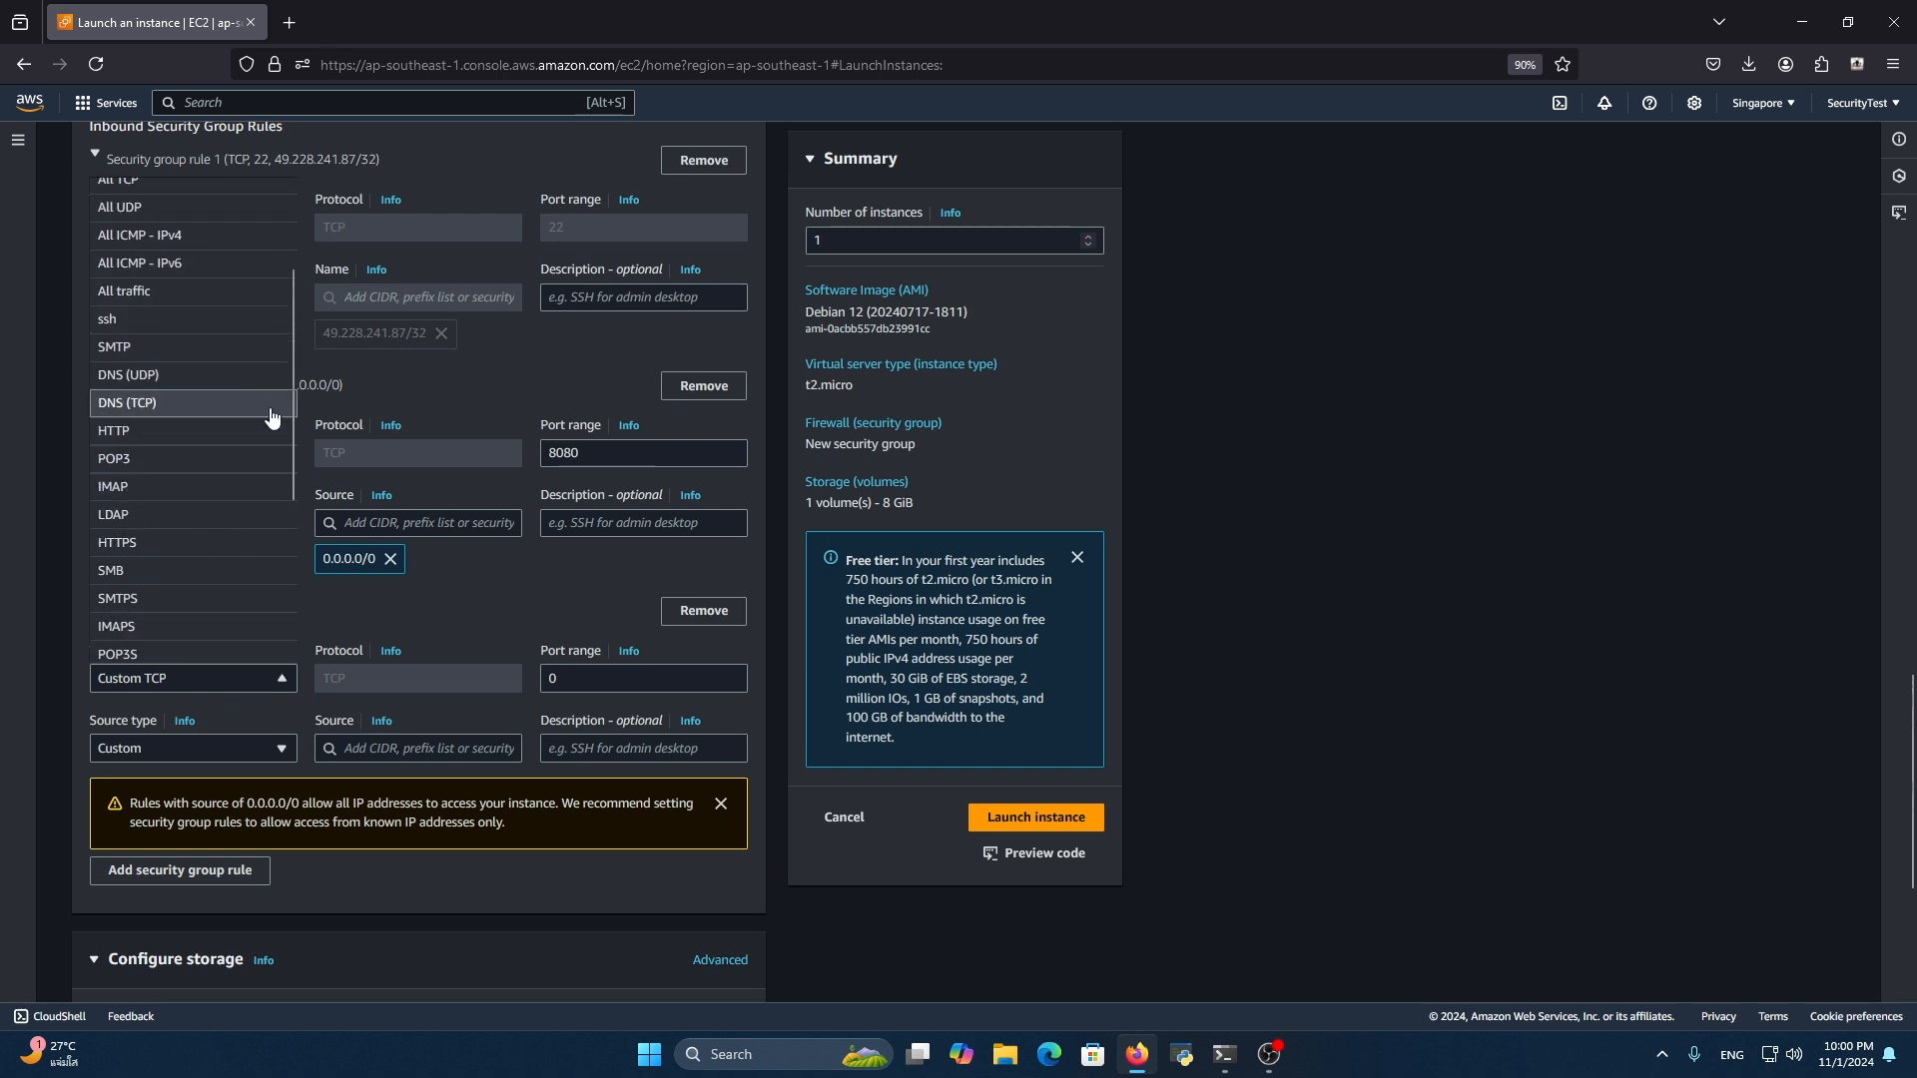
pyautogui.click(207, 452)
pyautogui.click(373, 744)
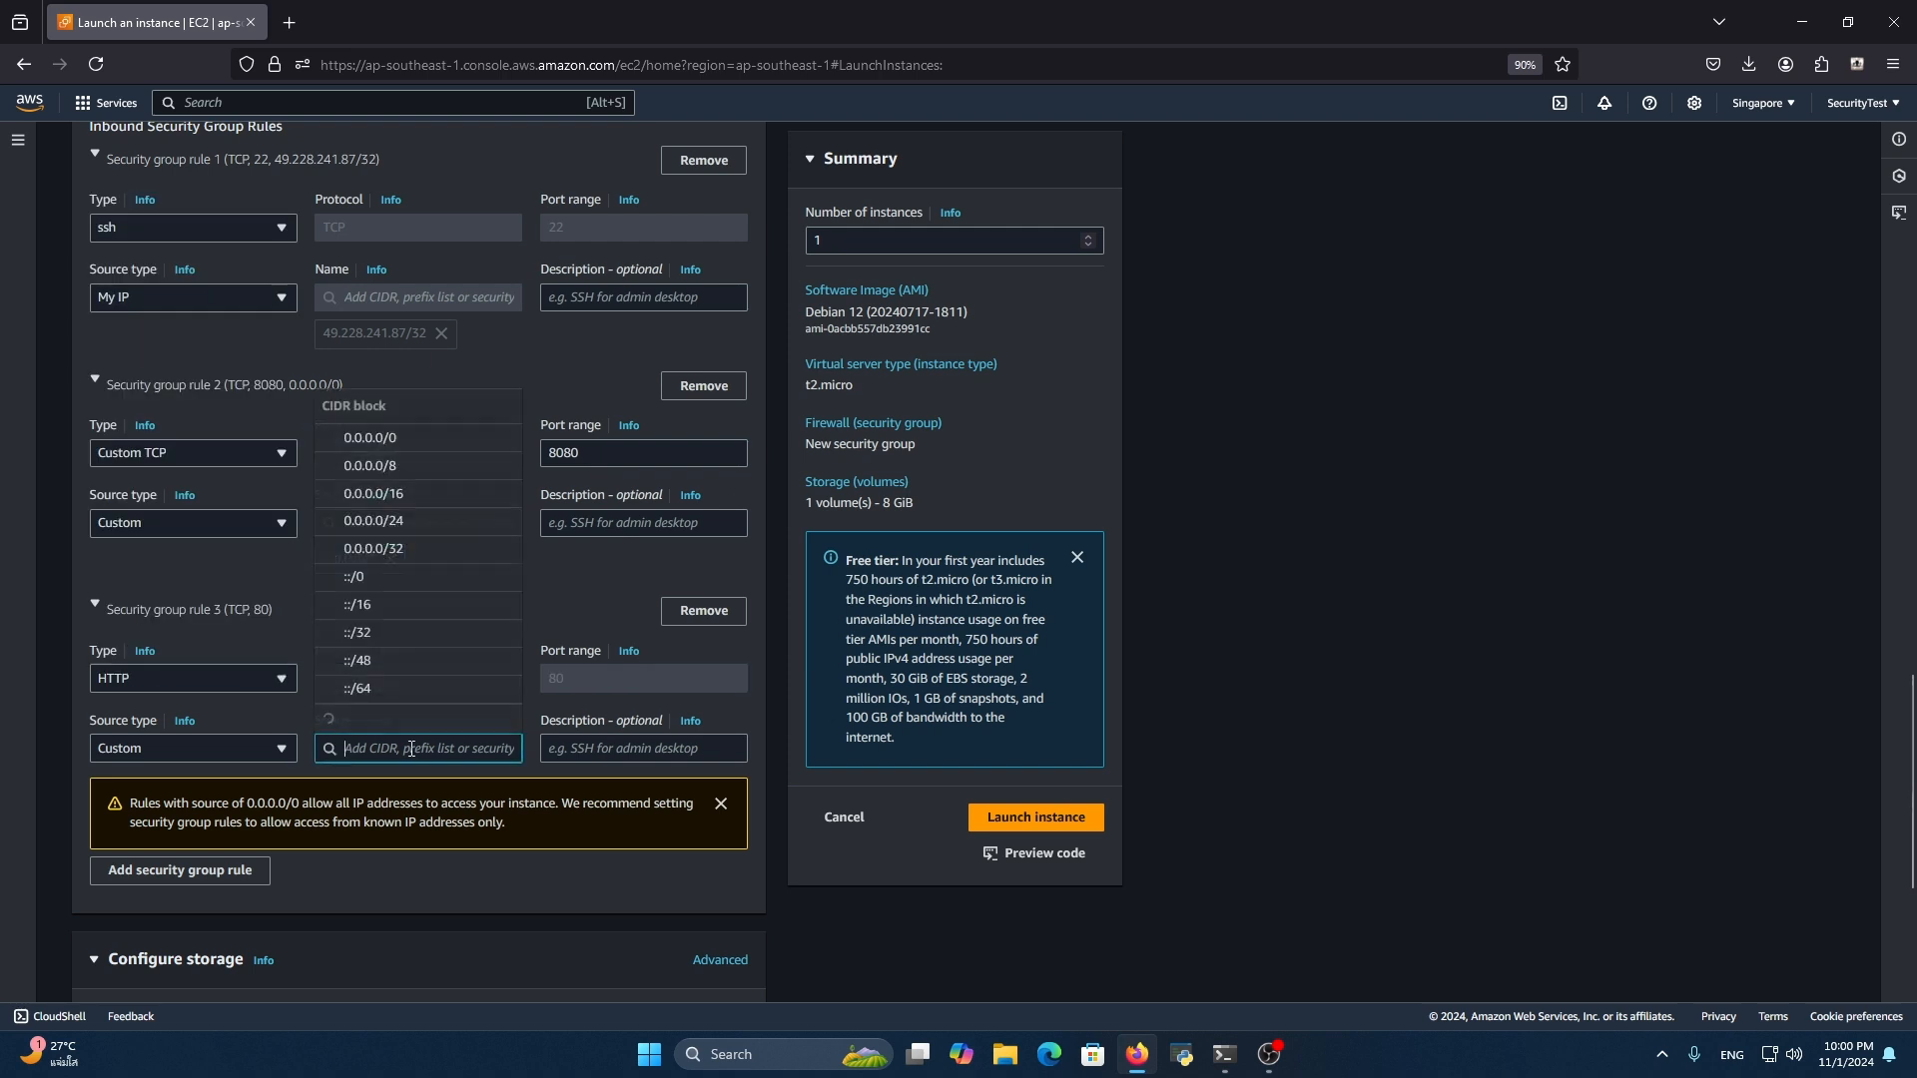
pyautogui.click(427, 216)
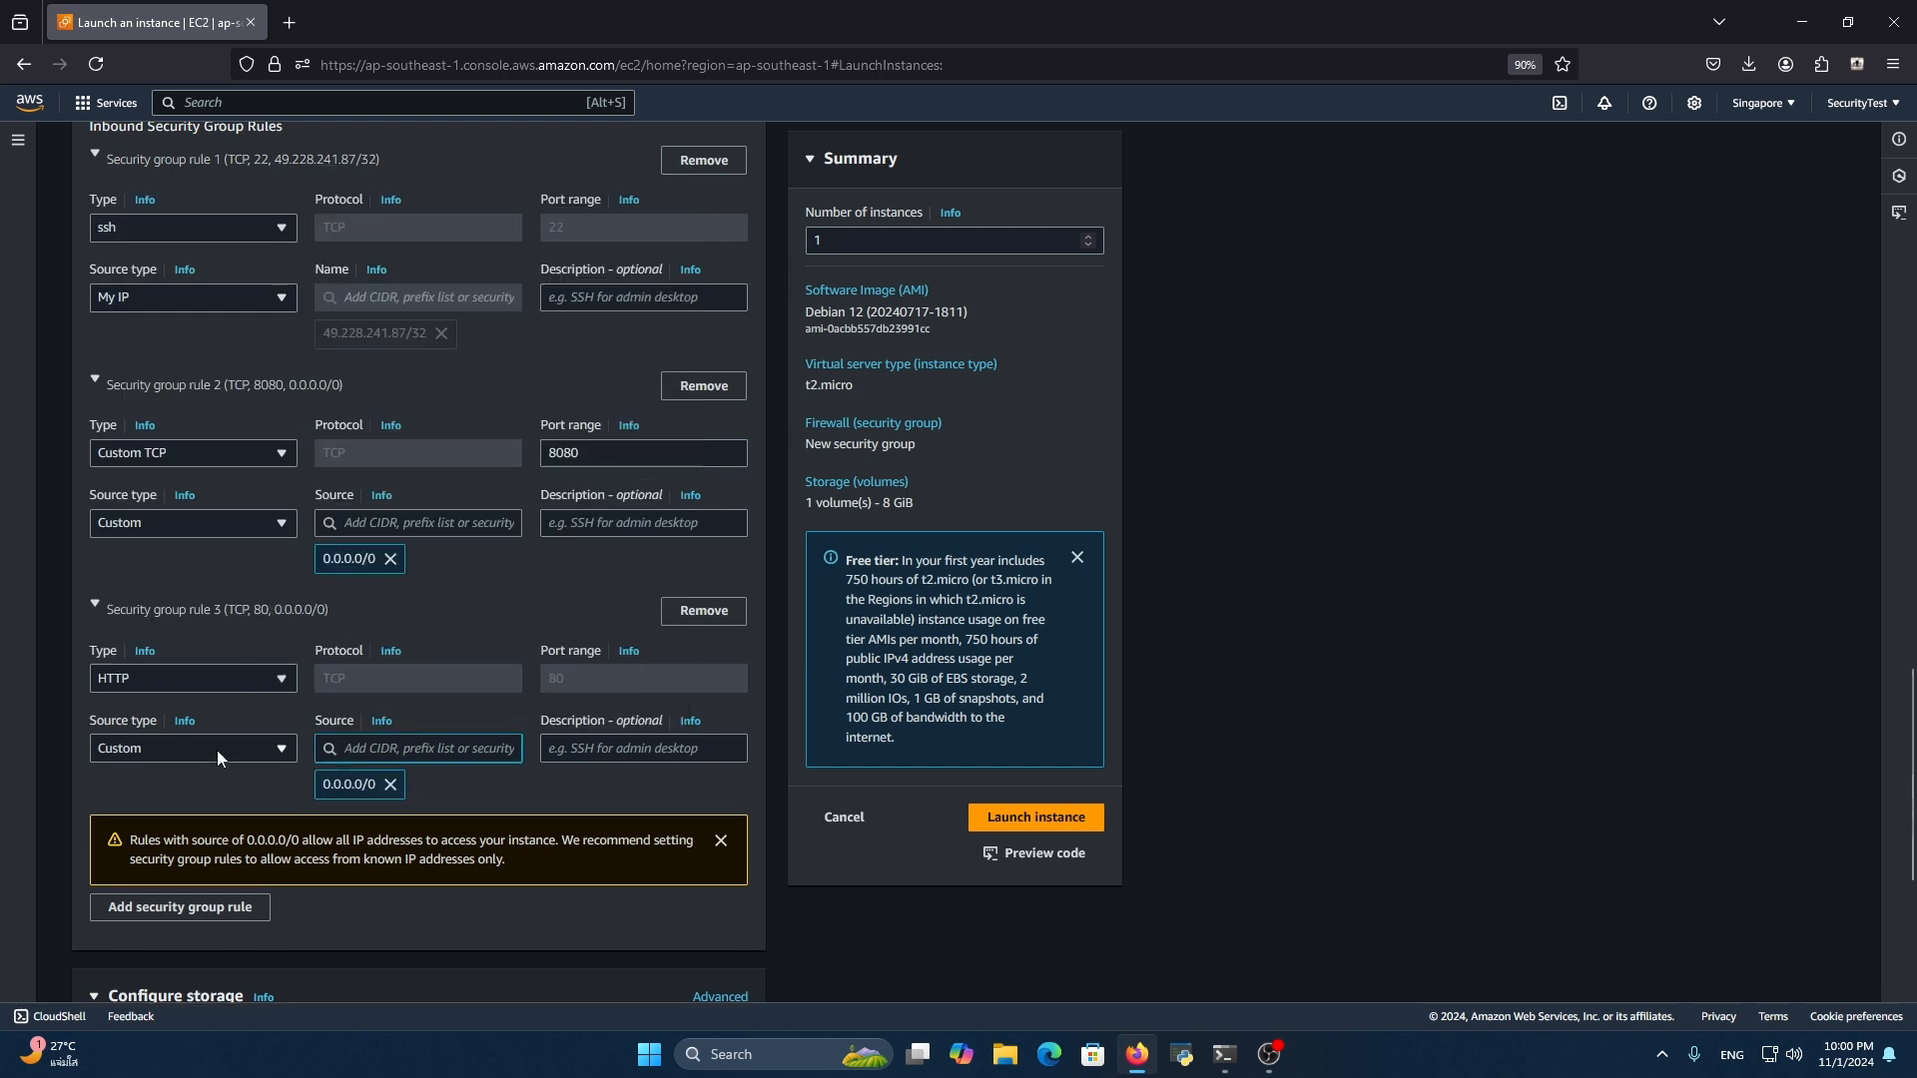
# Add a fourth inbound security group rule of type HTTPS with source 0.0.0.0/0
pyautogui.click(182, 908)
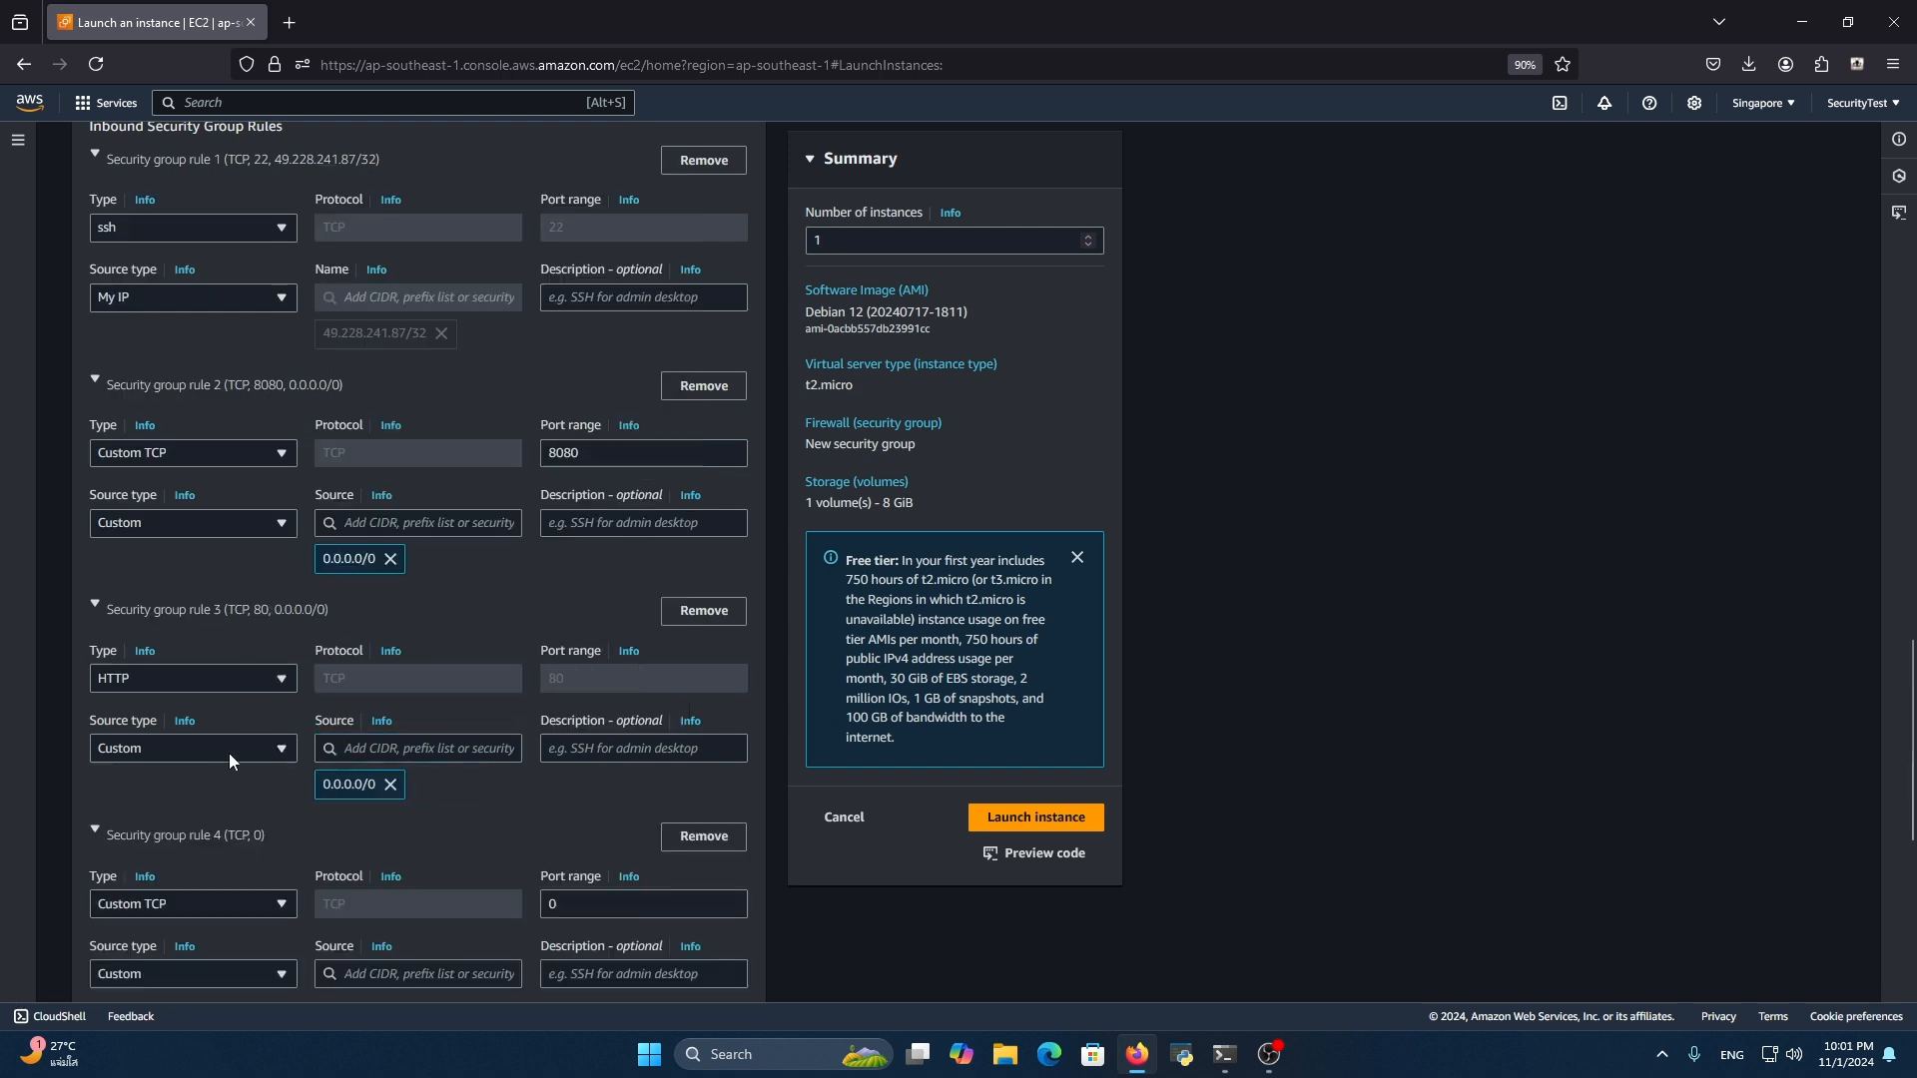
pyautogui.click(214, 895)
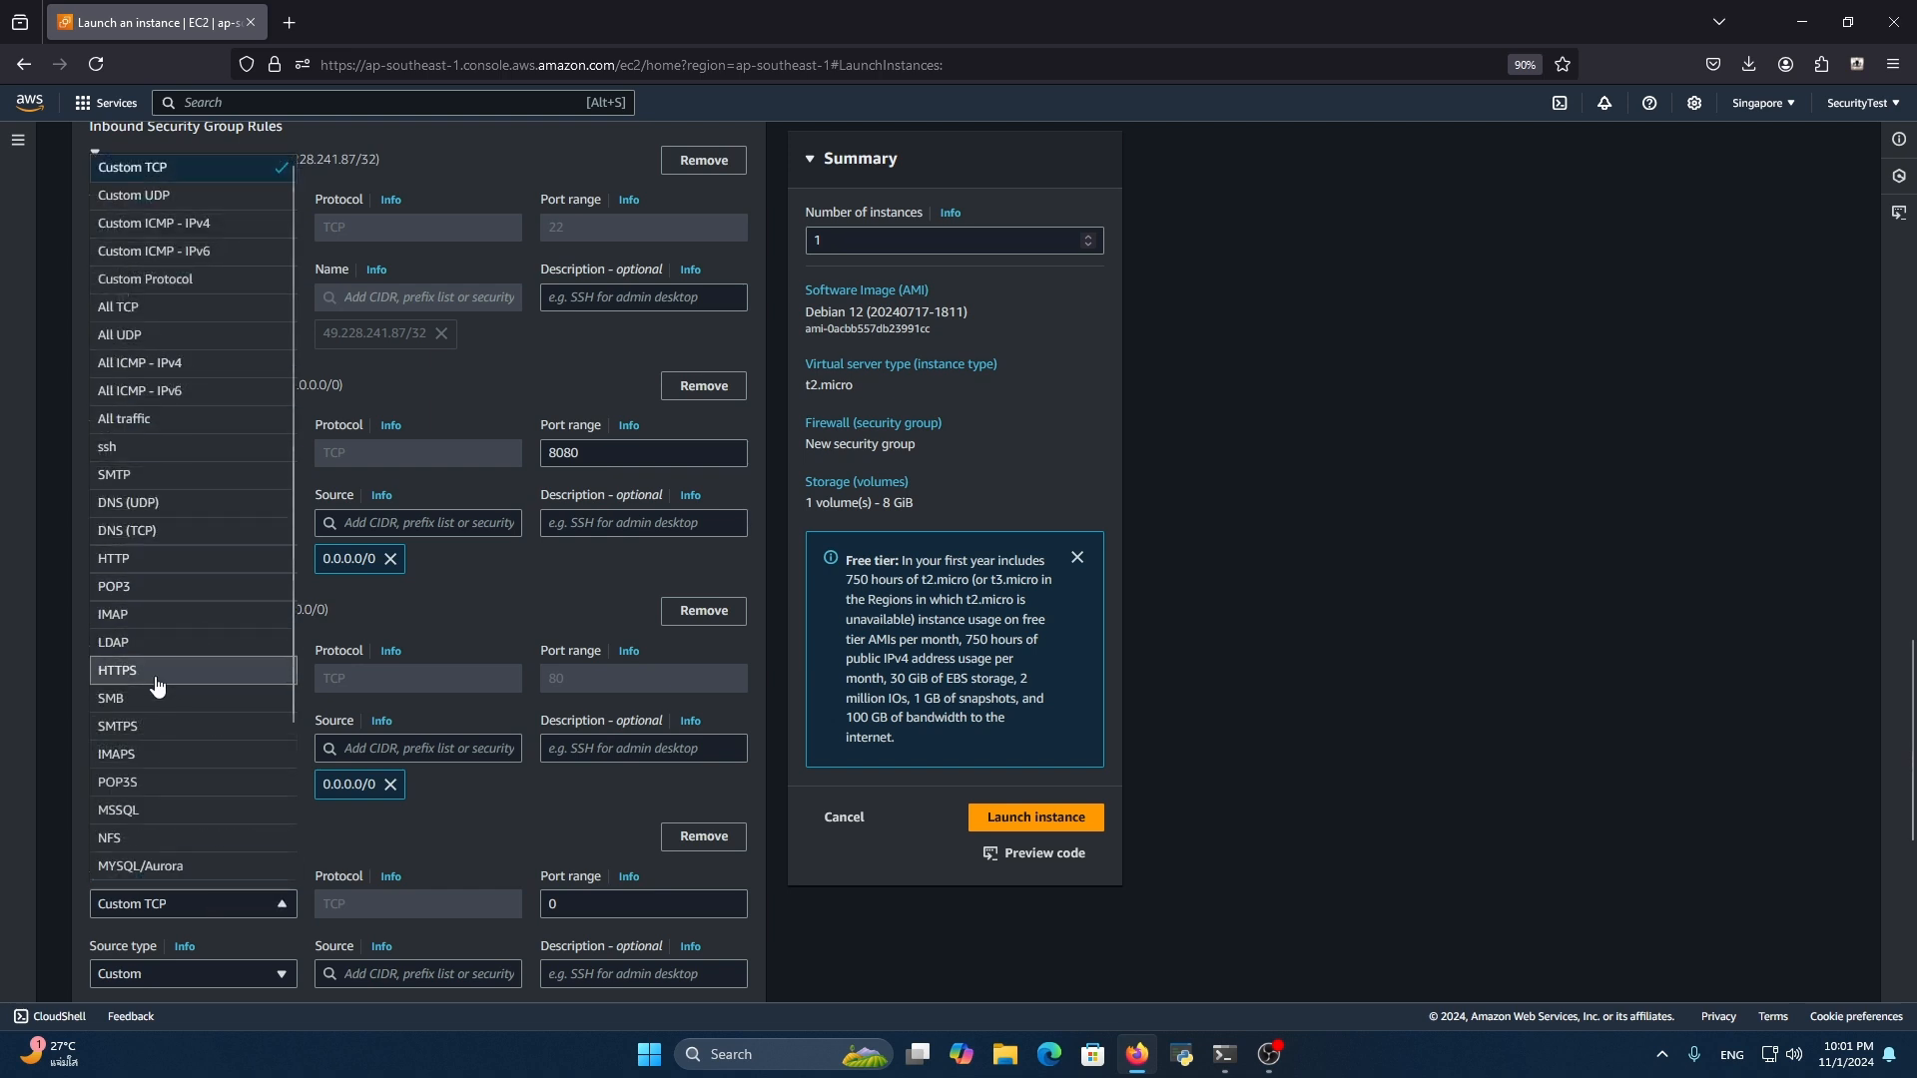
pyautogui.click(157, 671)
pyautogui.scroll(-1, 483, 851)
pyautogui.click(444, 883)
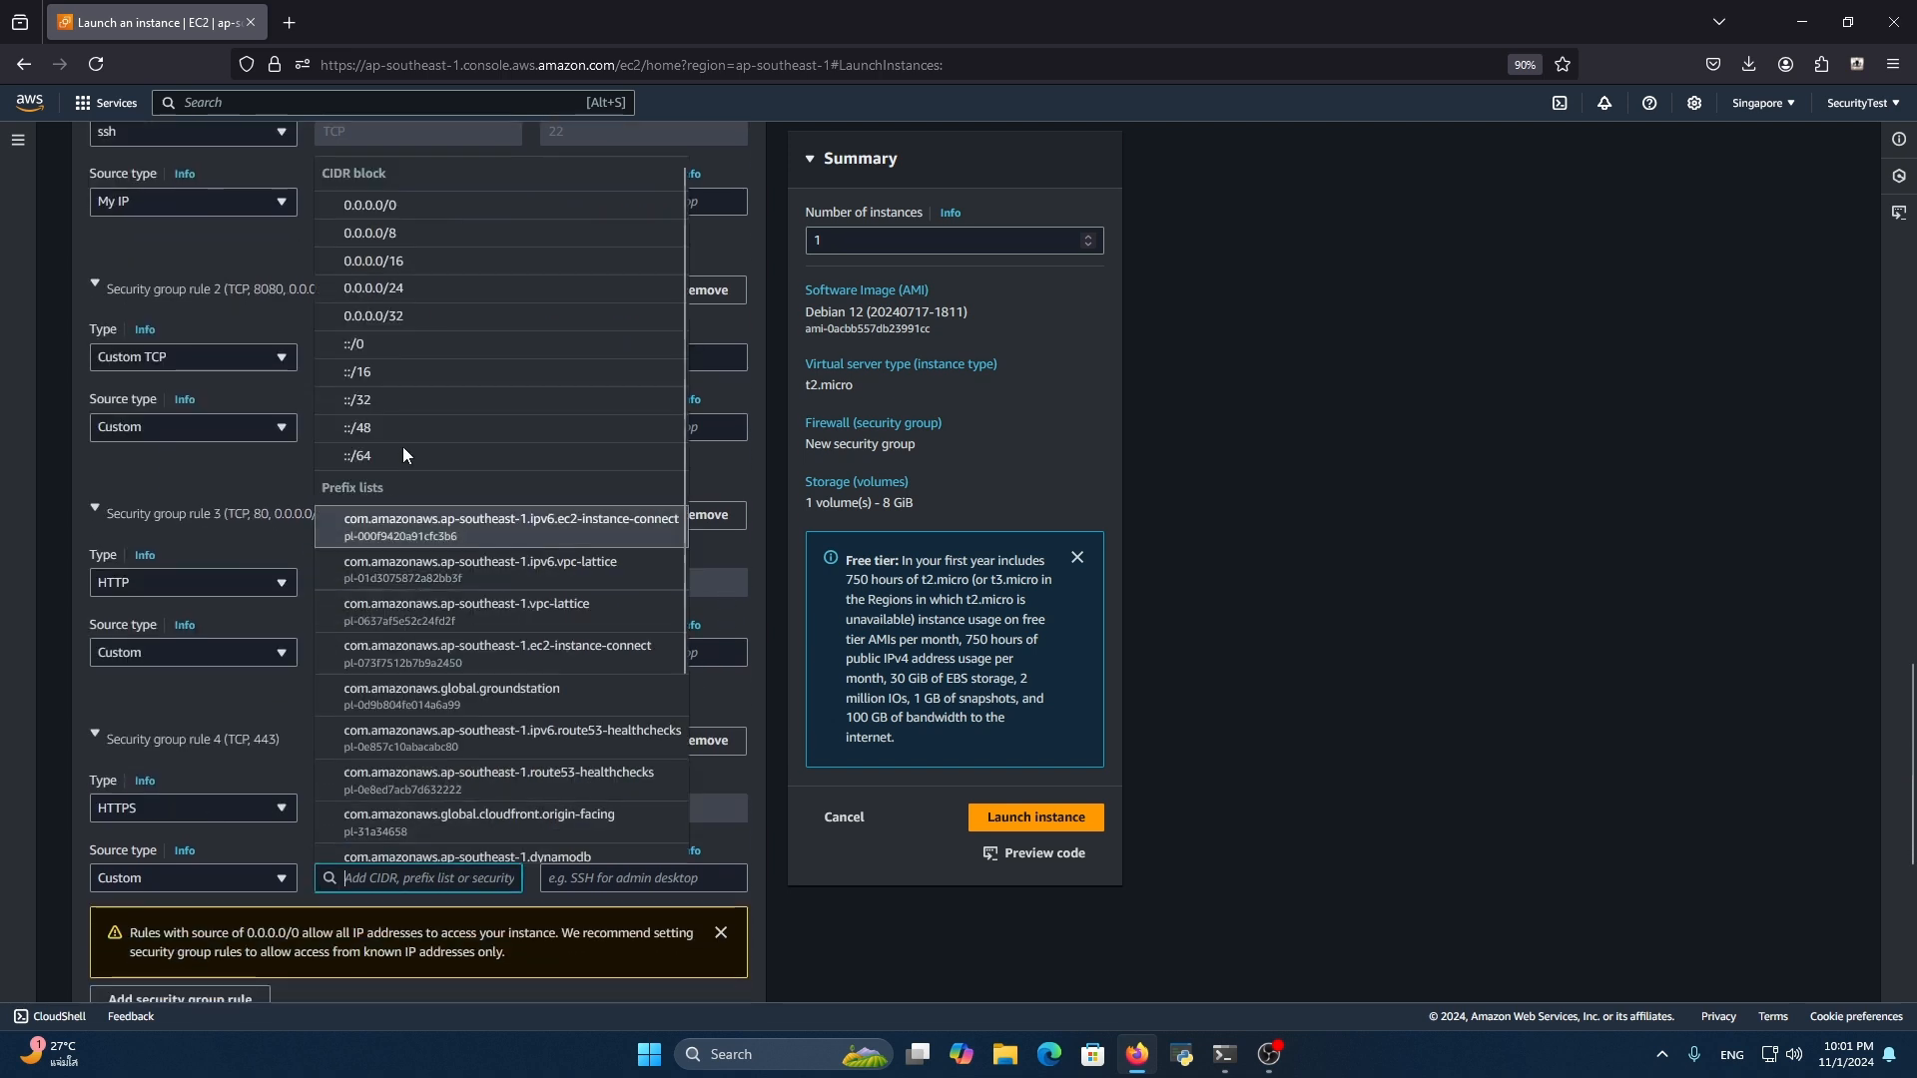
pyautogui.click(456, 190)
# Review the configured inbound security group rules and the remaining launch settings
pyautogui.scroll(-5, 643, 613)
pyautogui.scroll(1, 644, 613)
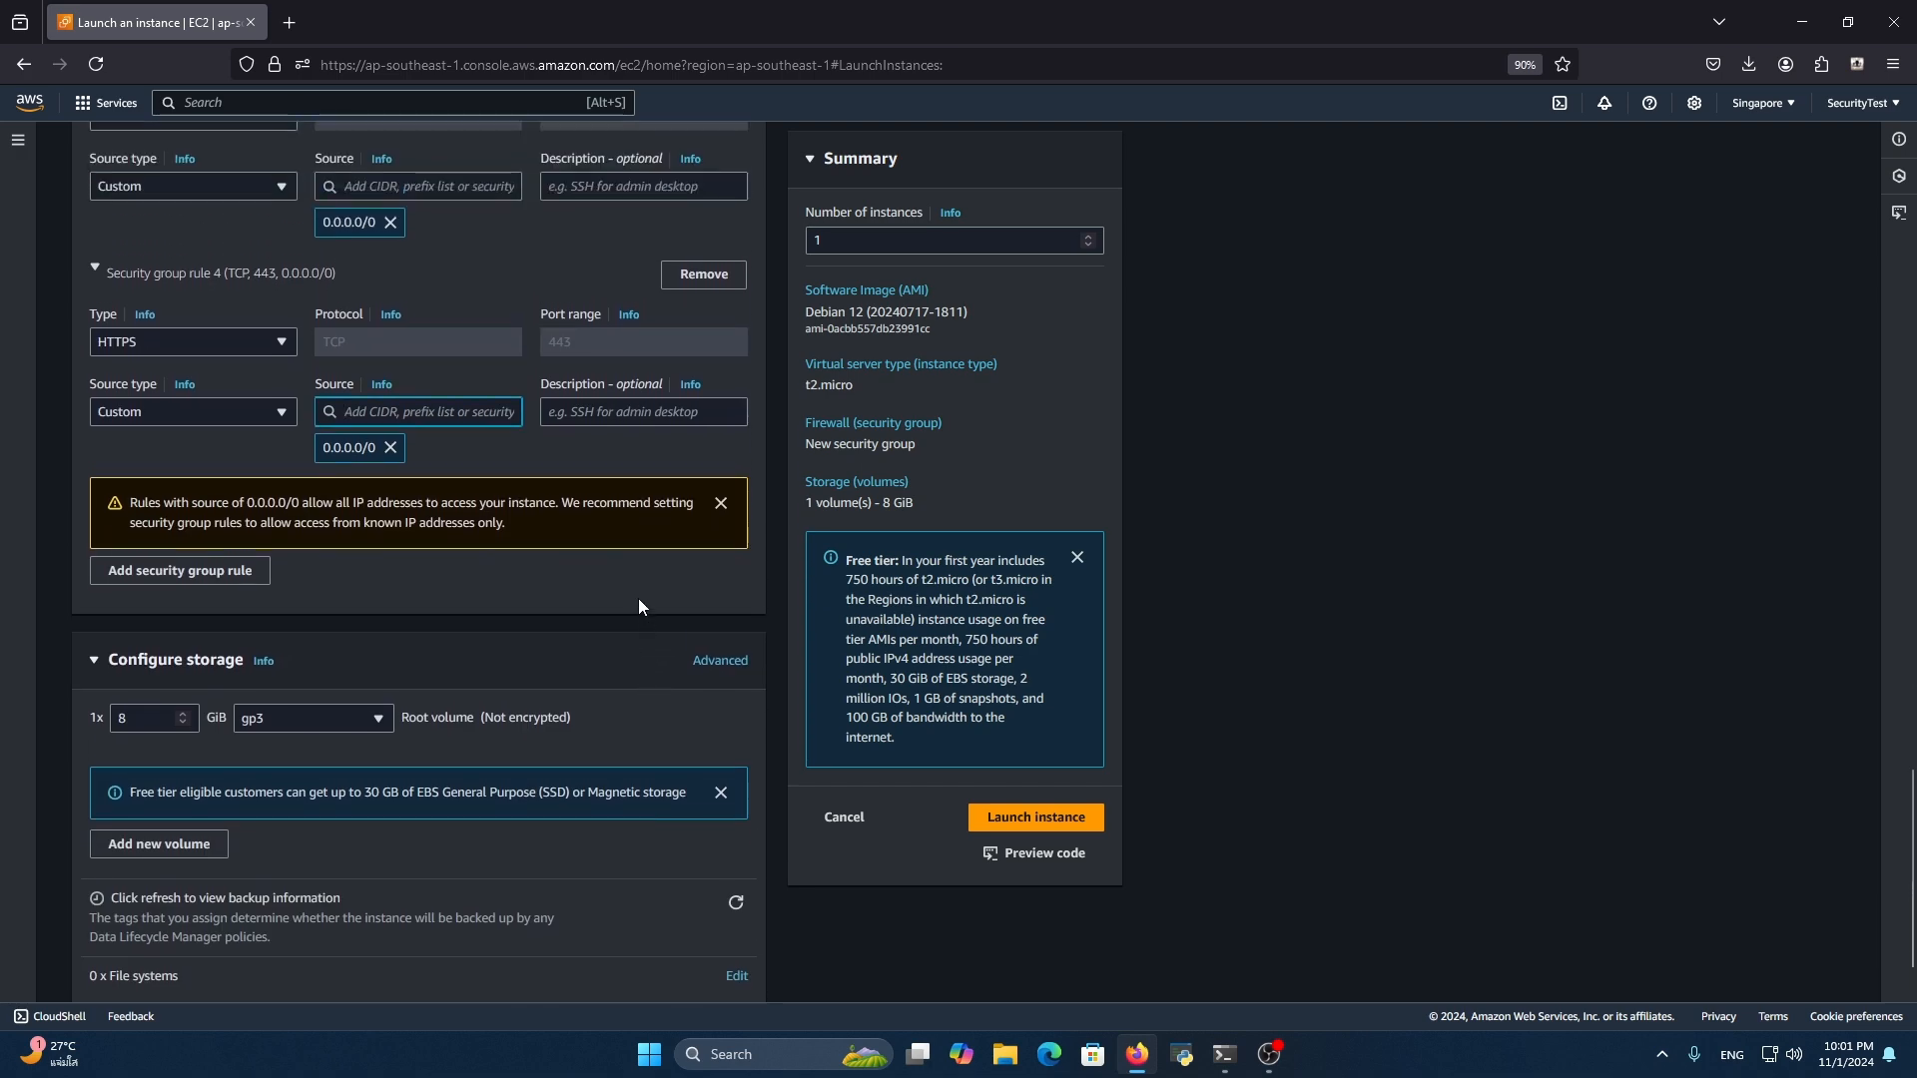
pyautogui.scroll(-1, 644, 854)
pyautogui.scroll(3, 419, 638)
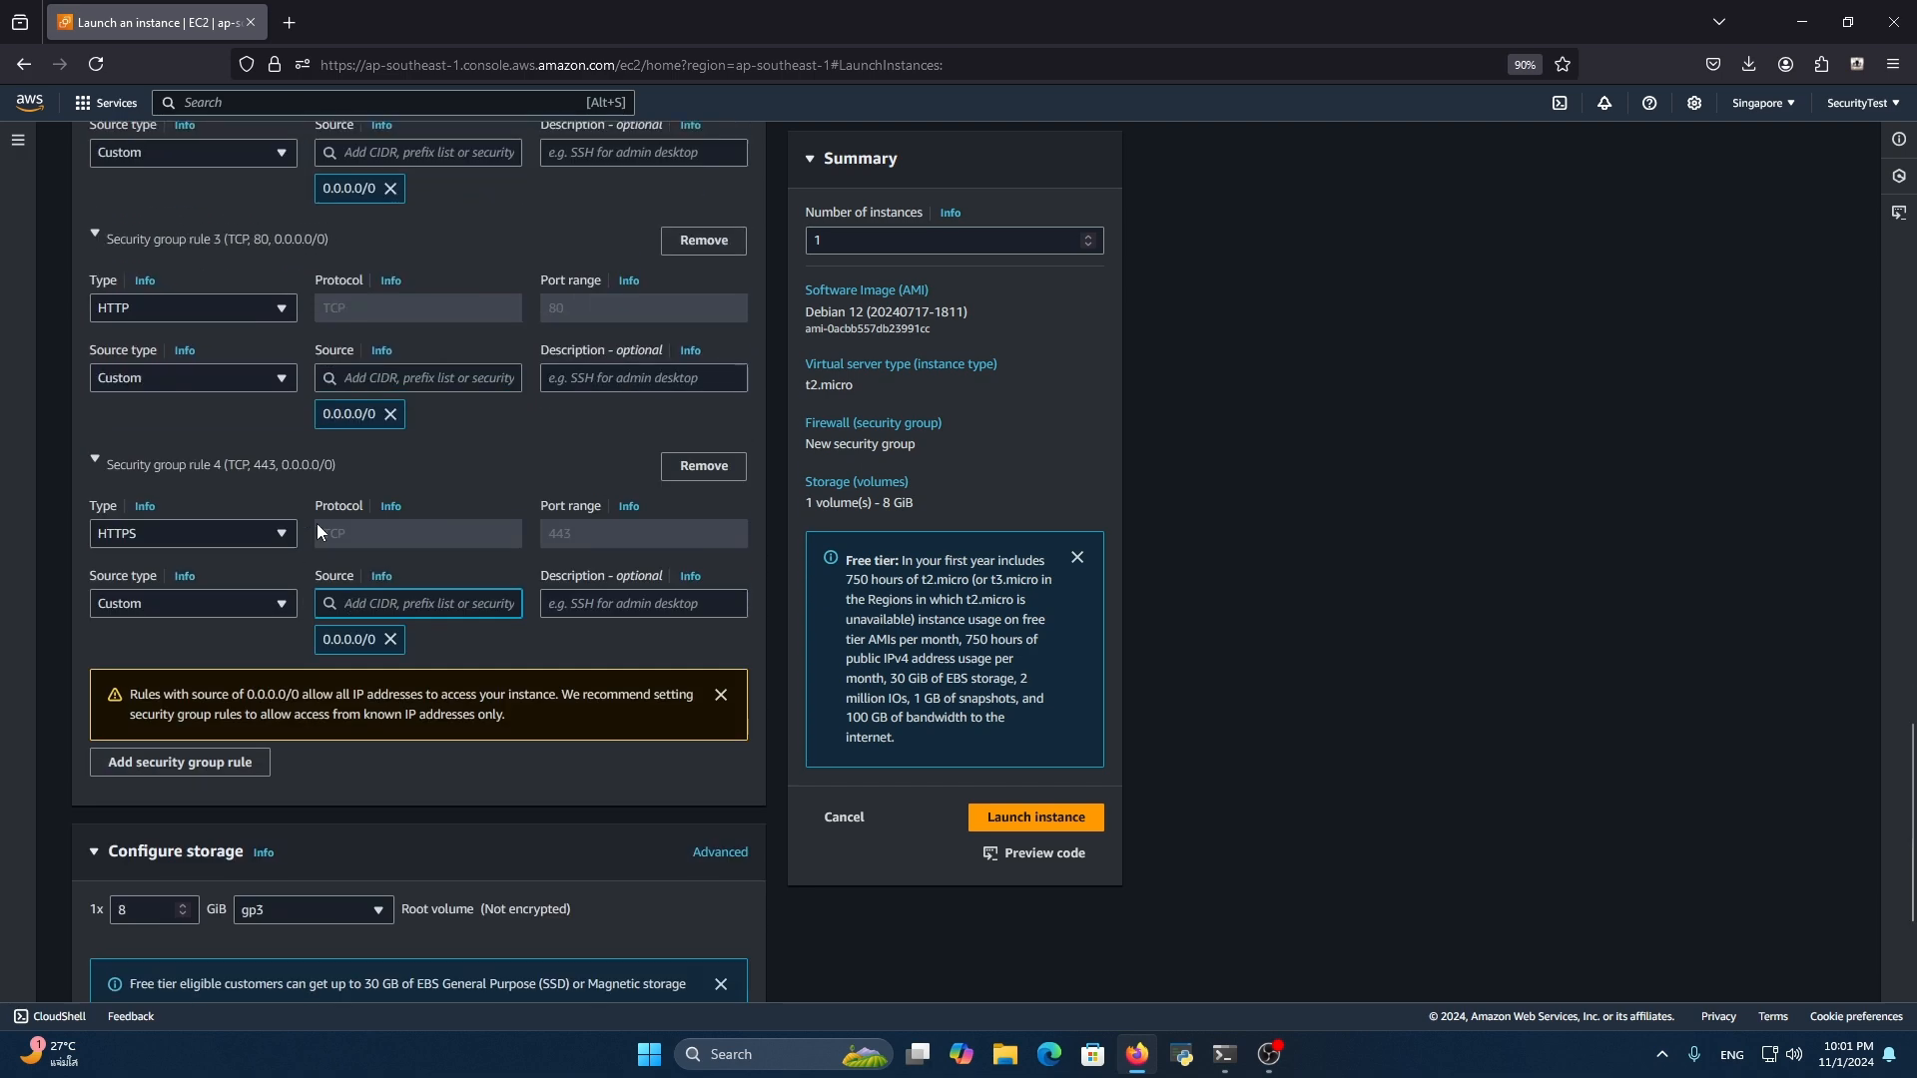
pyautogui.scroll(2, 249, 476)
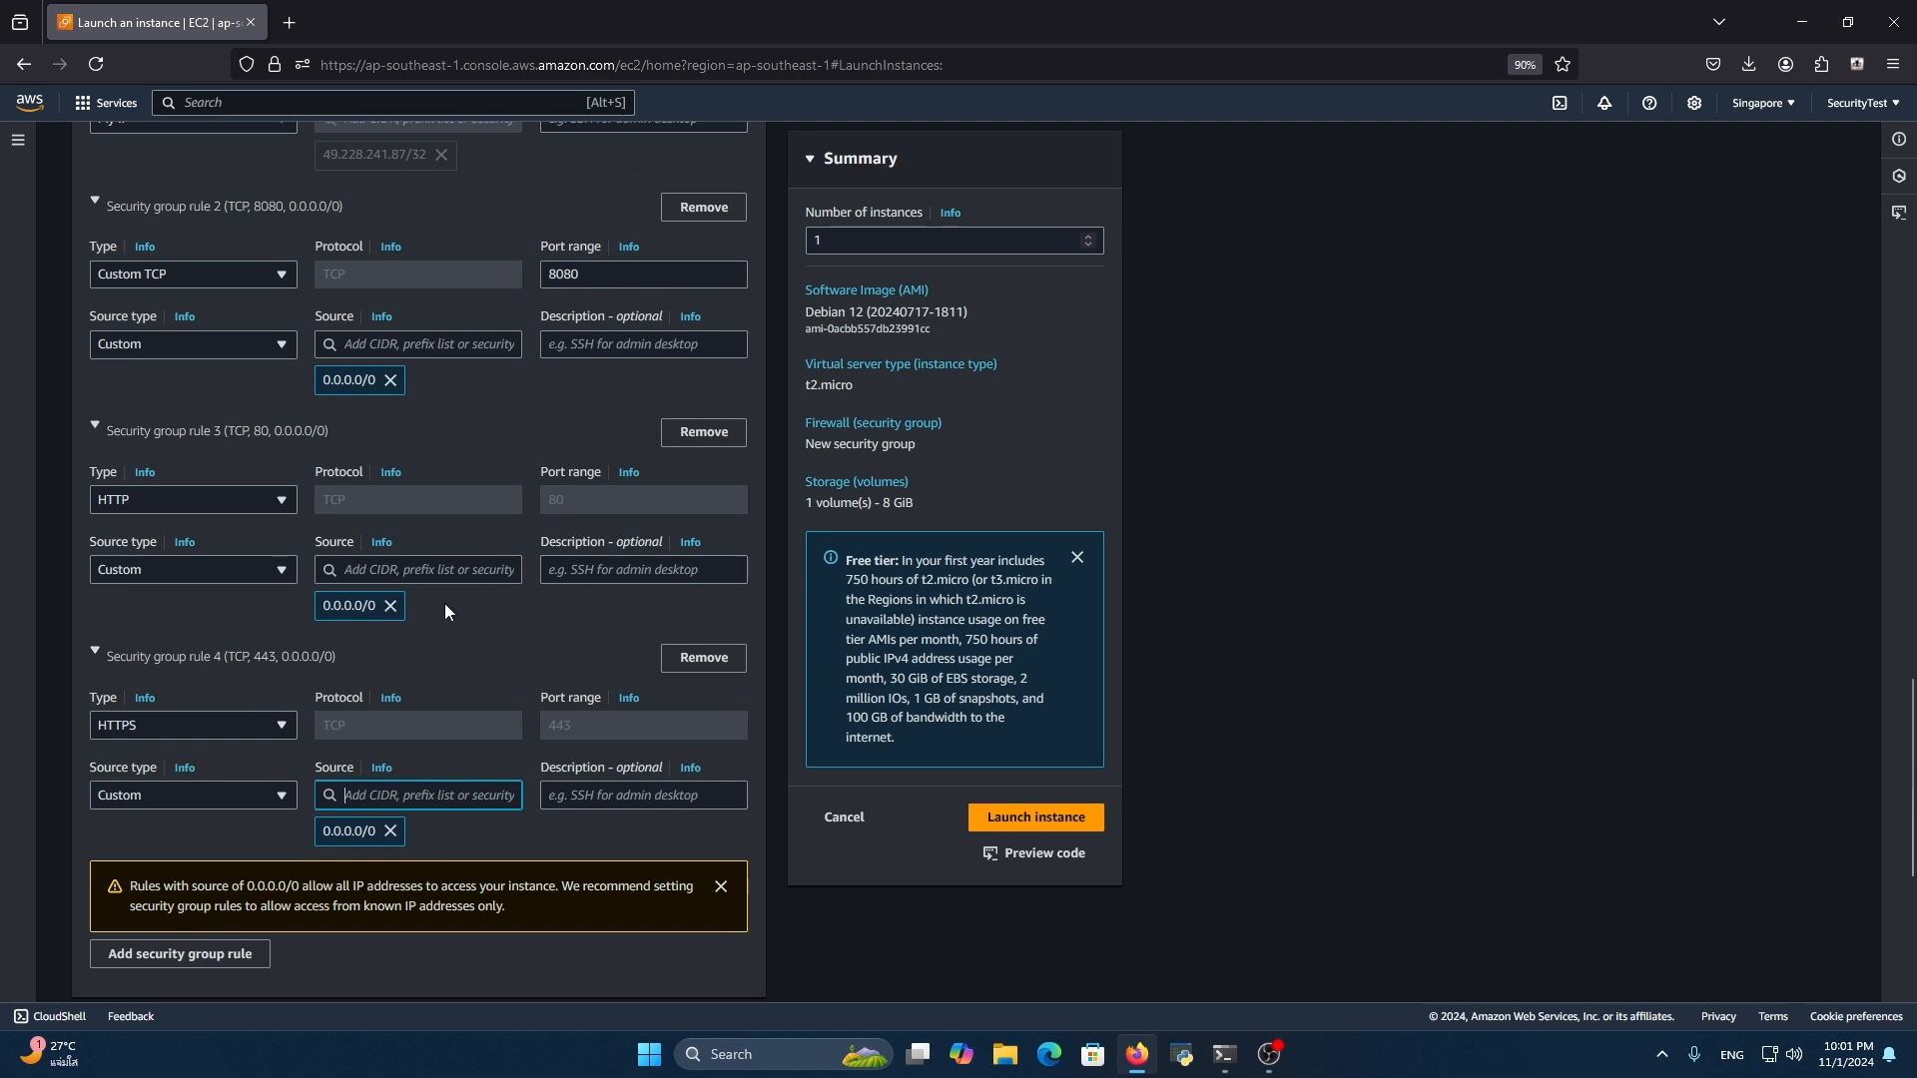
pyautogui.scroll(-5, 445, 605)
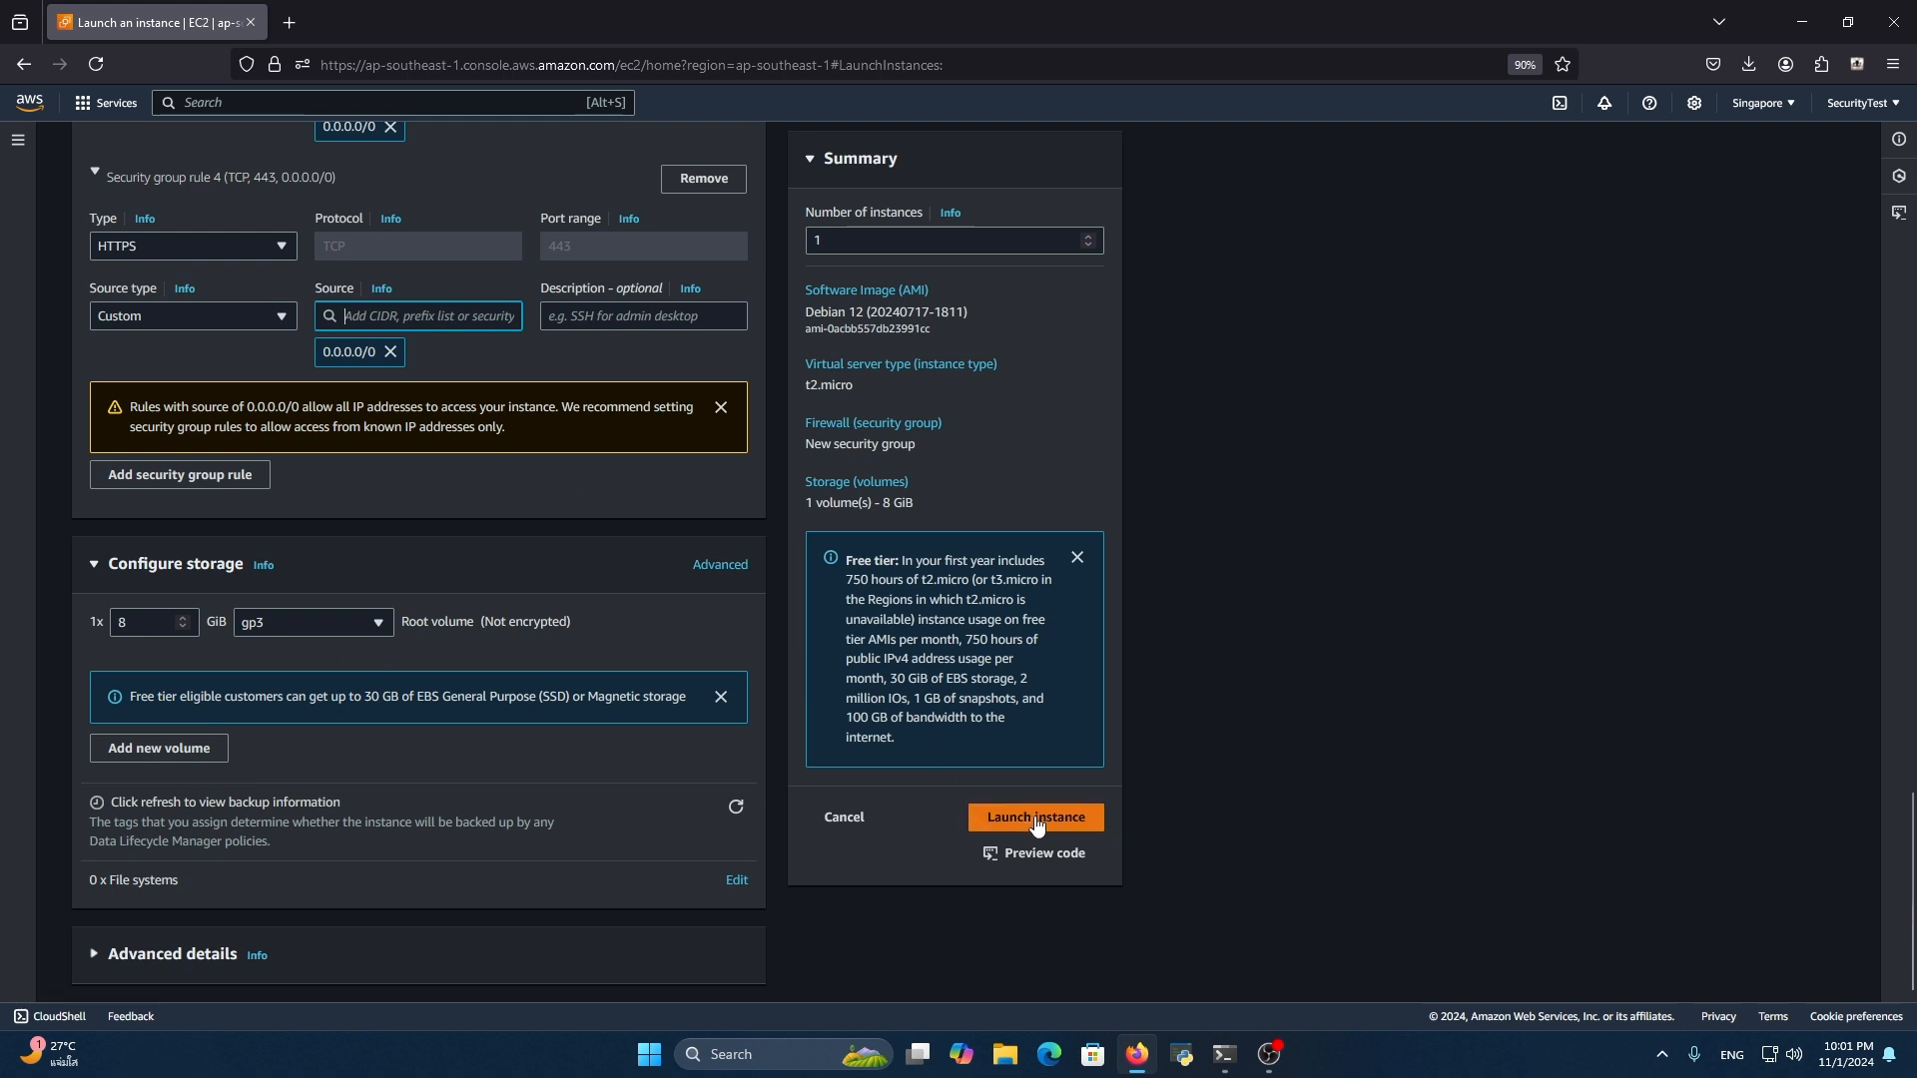
# Find the EC2 service, open it in a new browser tab and list the running instances
pyautogui.click(480, 108)
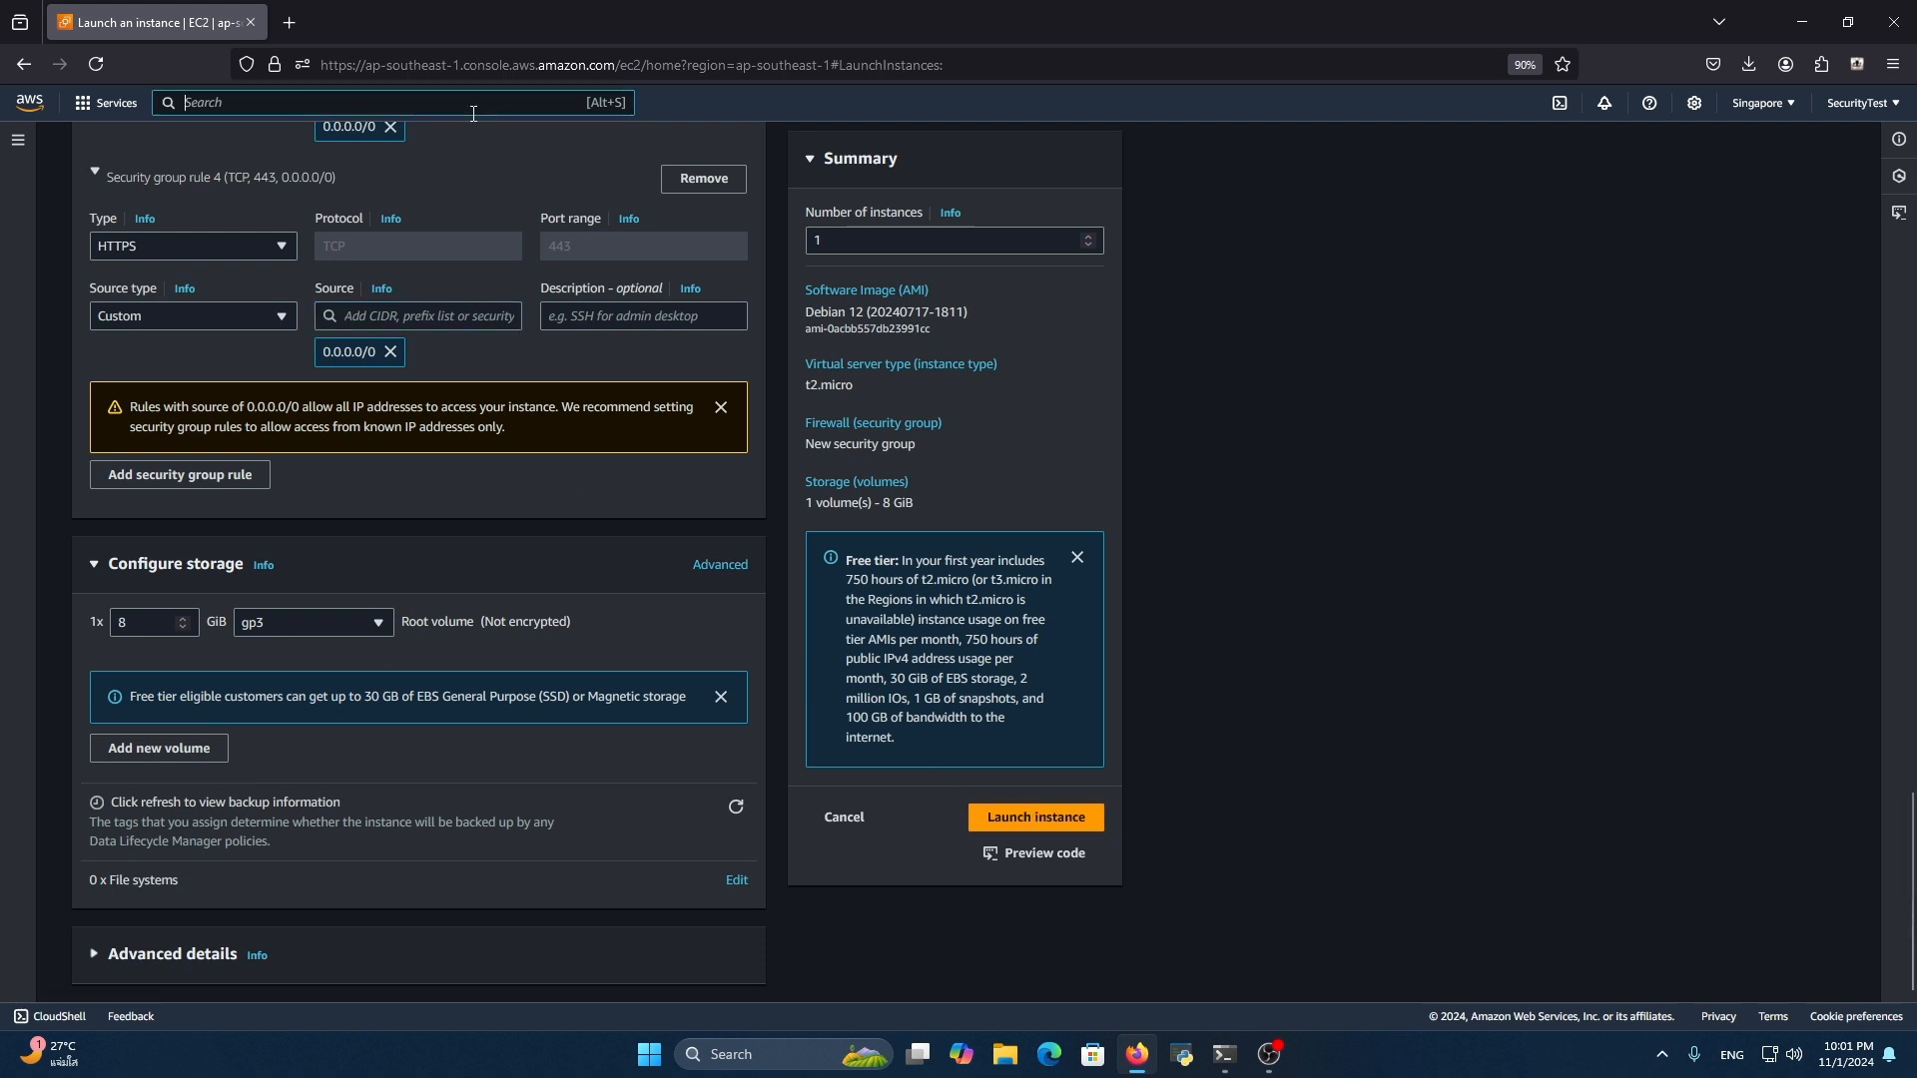
pyautogui.write('ec2')
pyautogui.rightClick(449, 245)
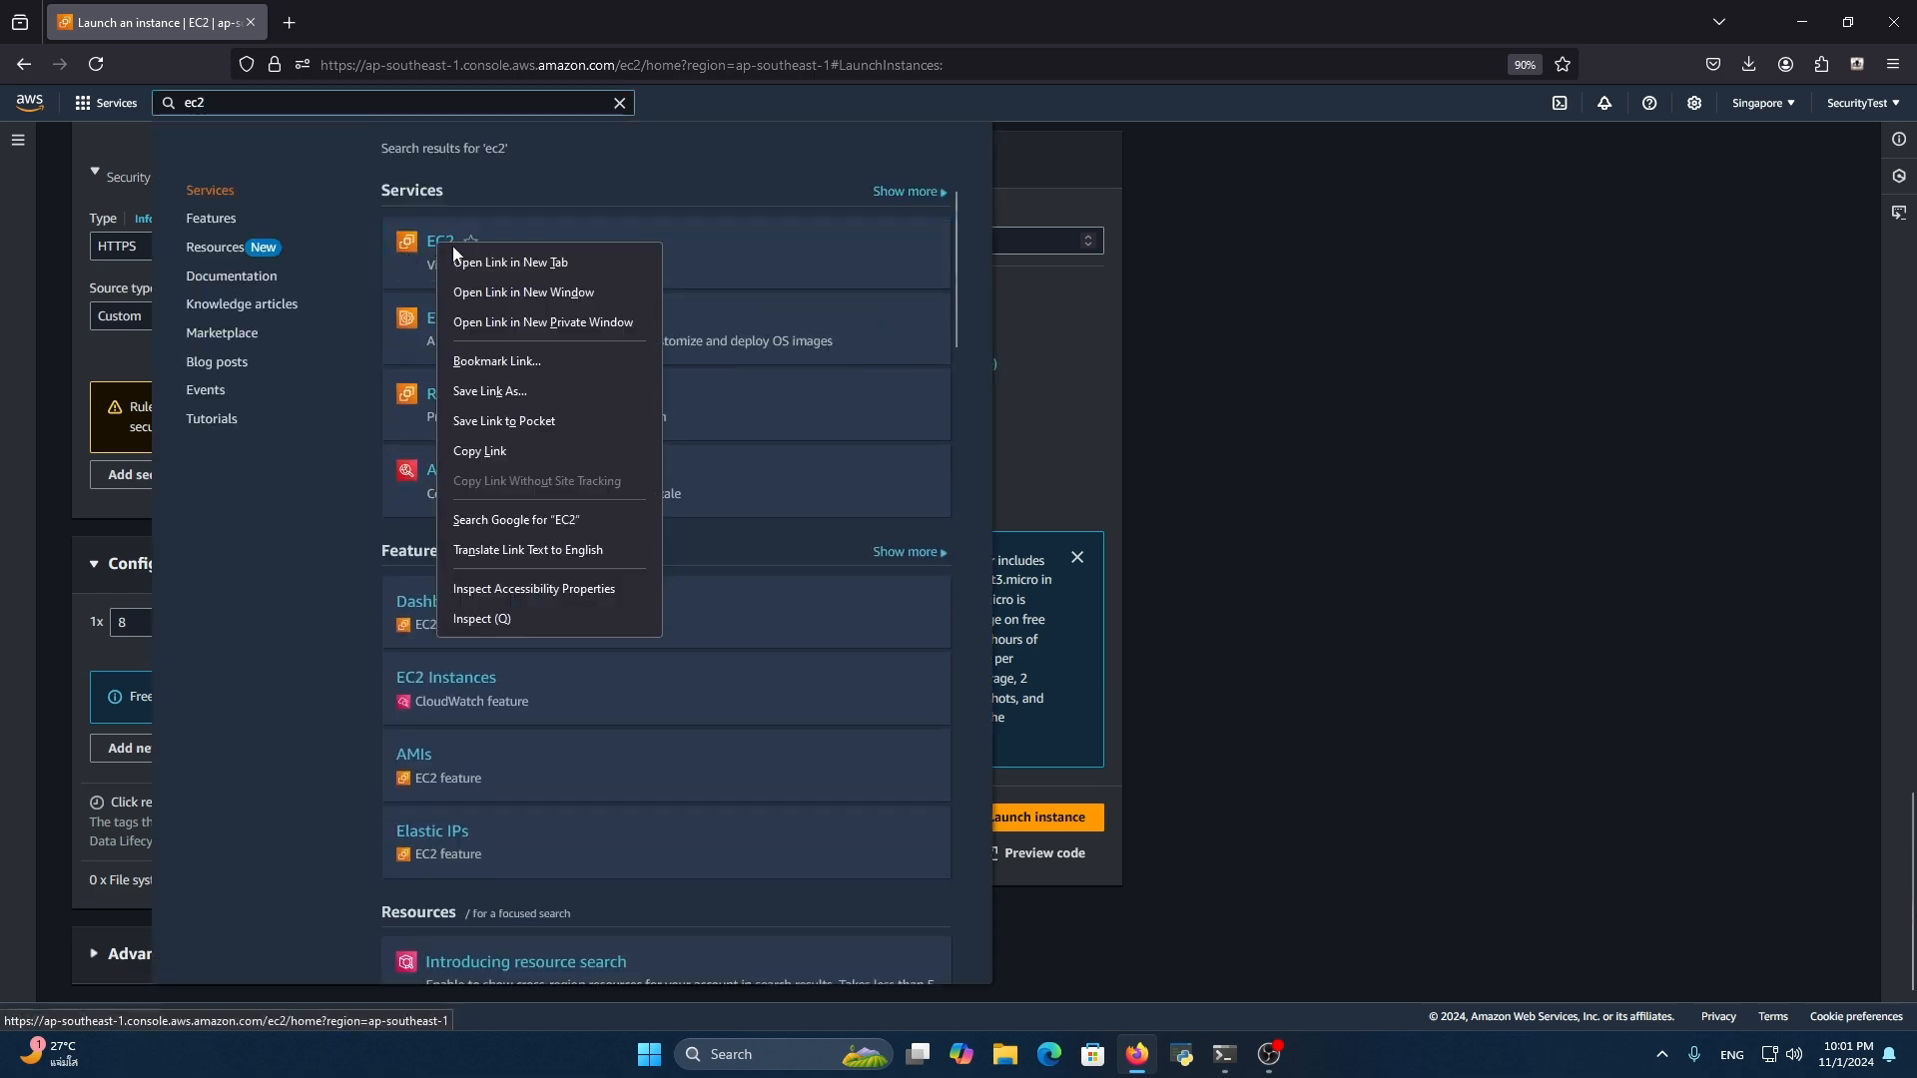
pyautogui.click(494, 258)
pyautogui.click(403, 38)
pyautogui.click(351, 251)
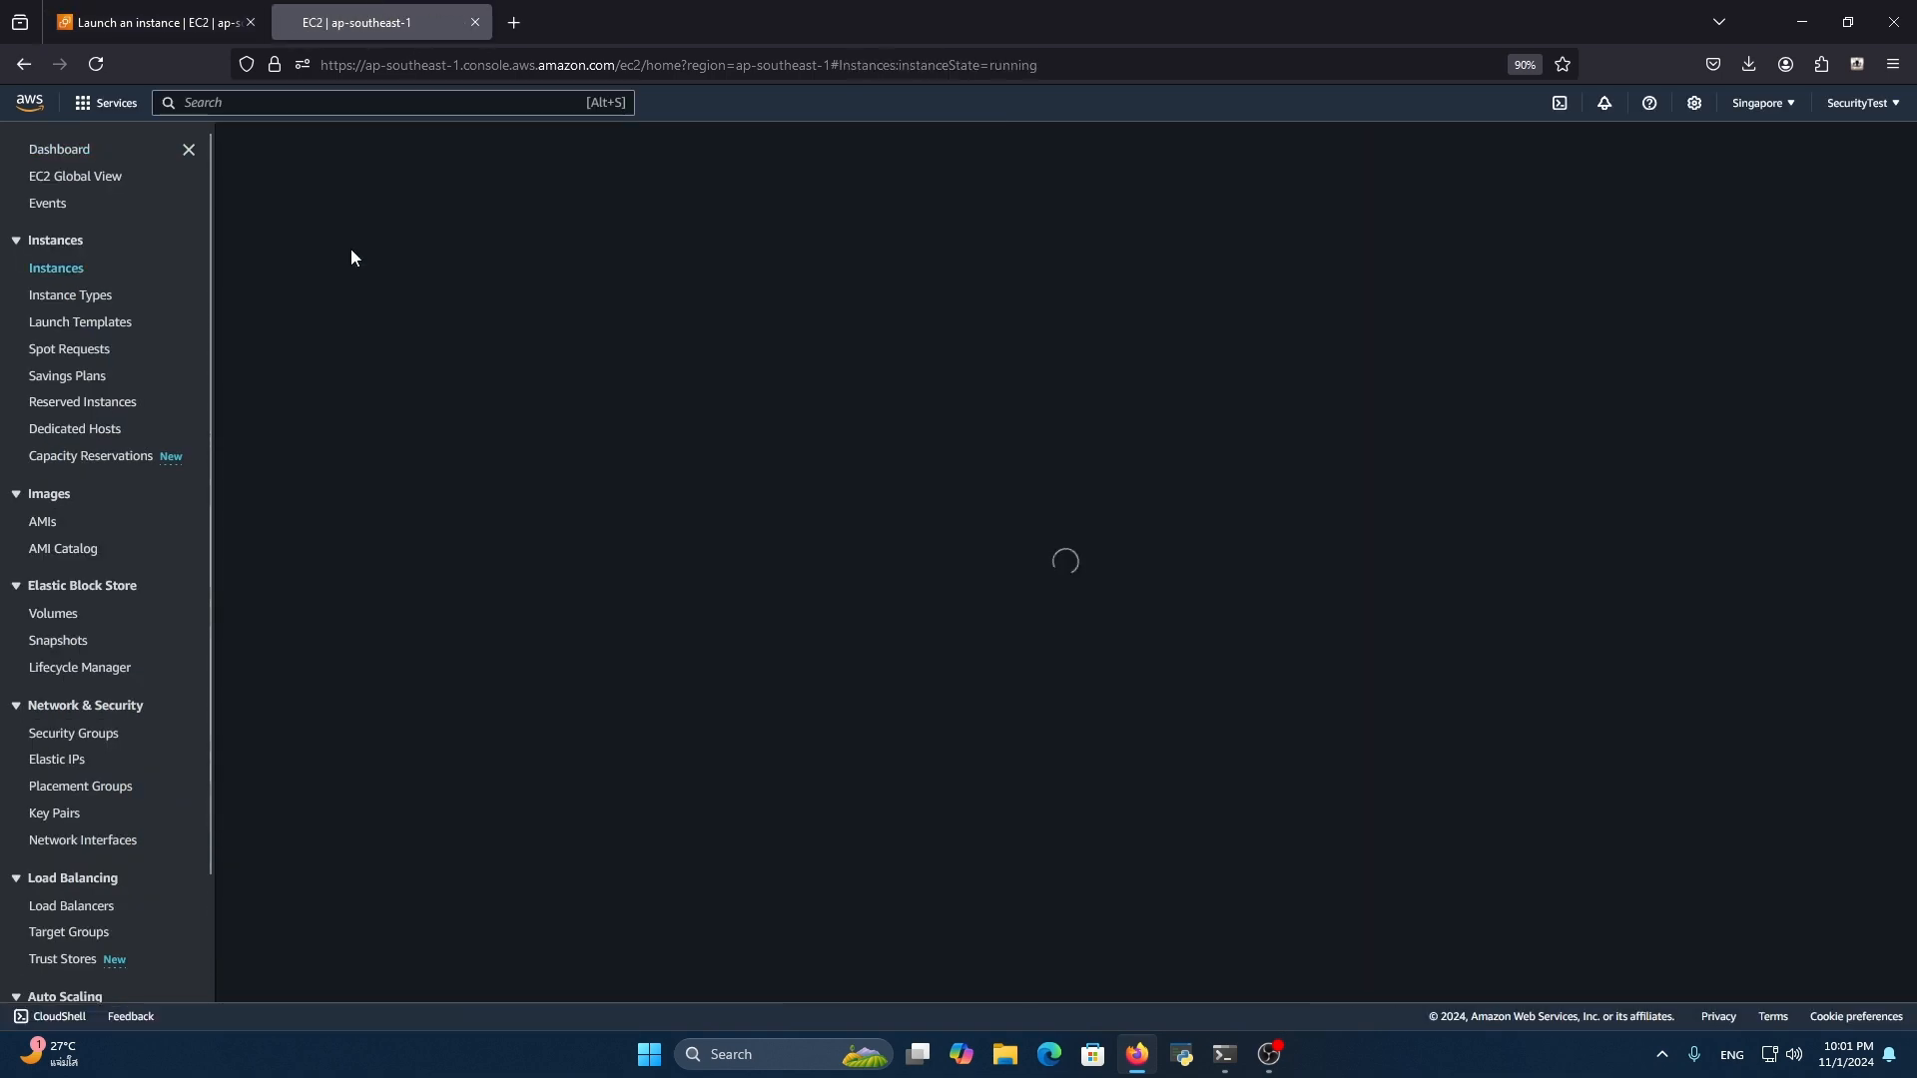
# Select the running RogueProxy instance and open its connection instructions for an SSH client
pyautogui.click(559, 281)
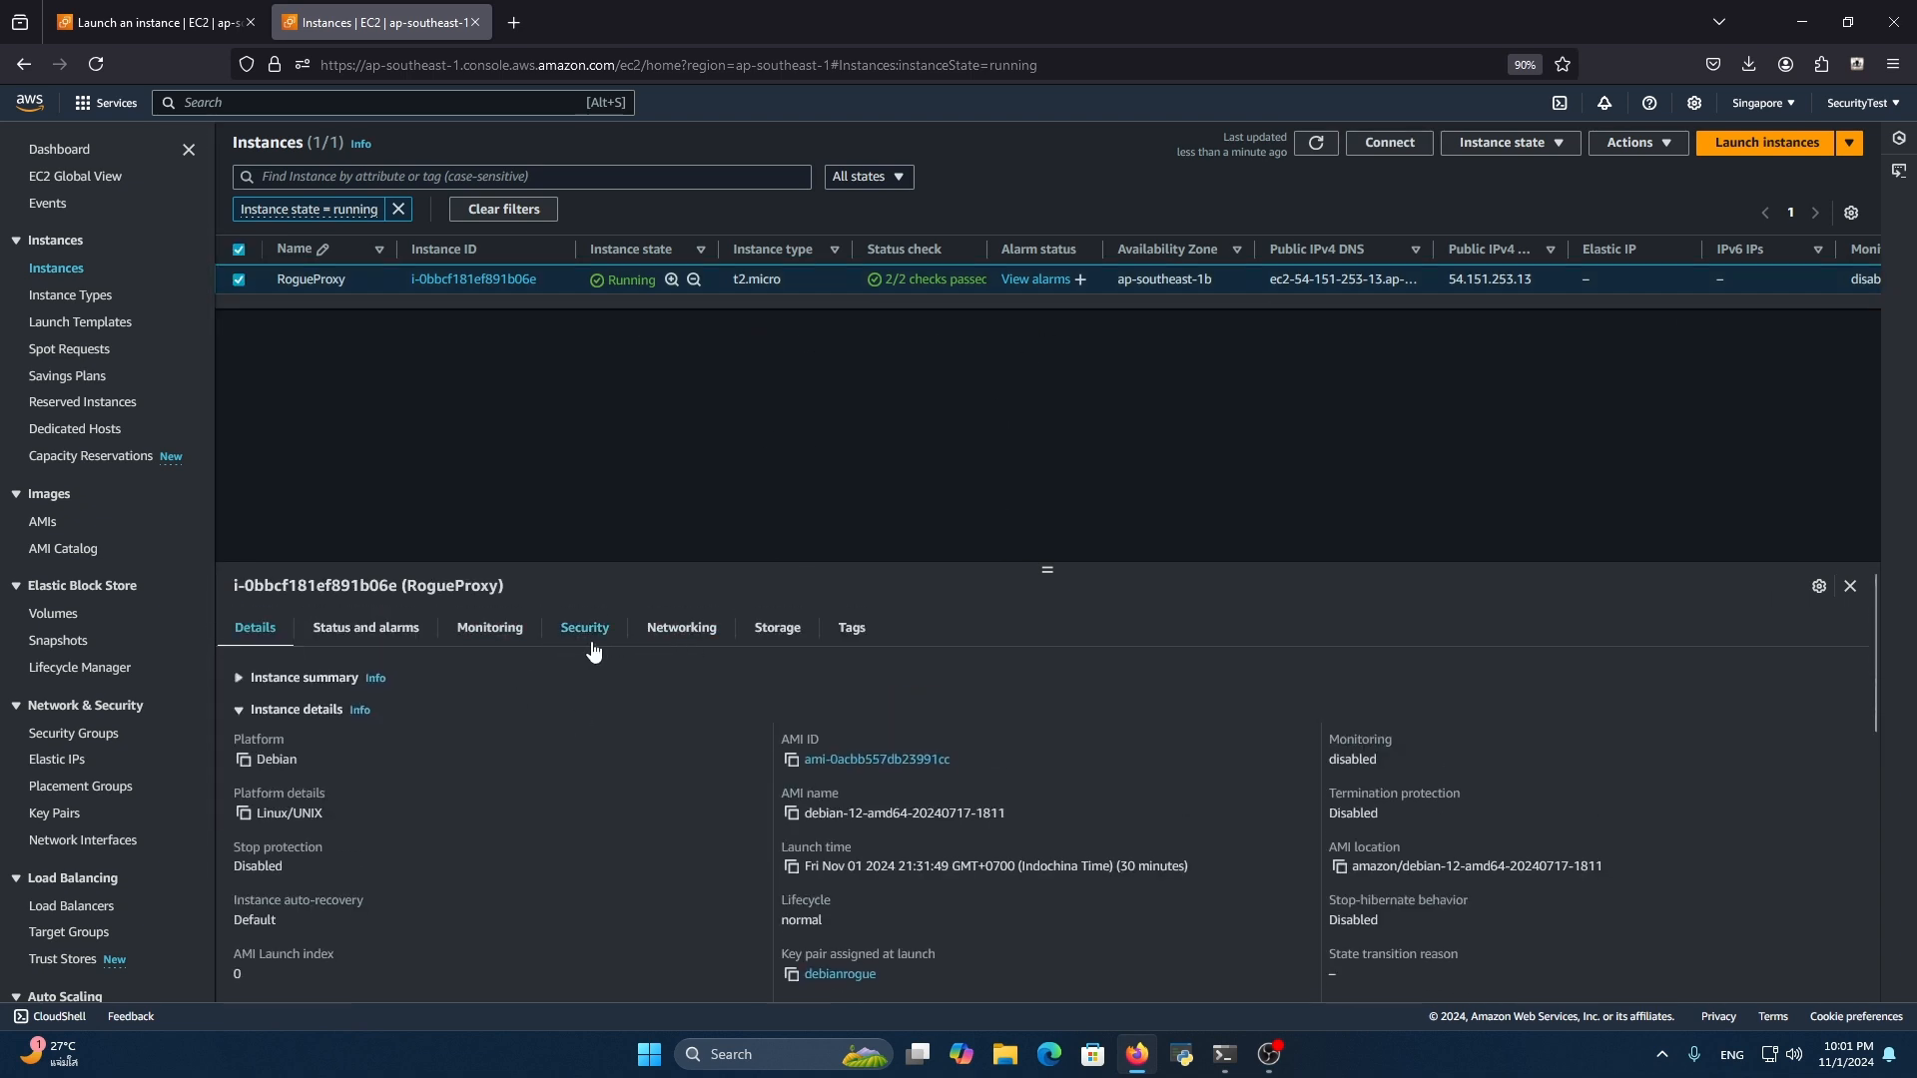
pyautogui.click(1625, 148)
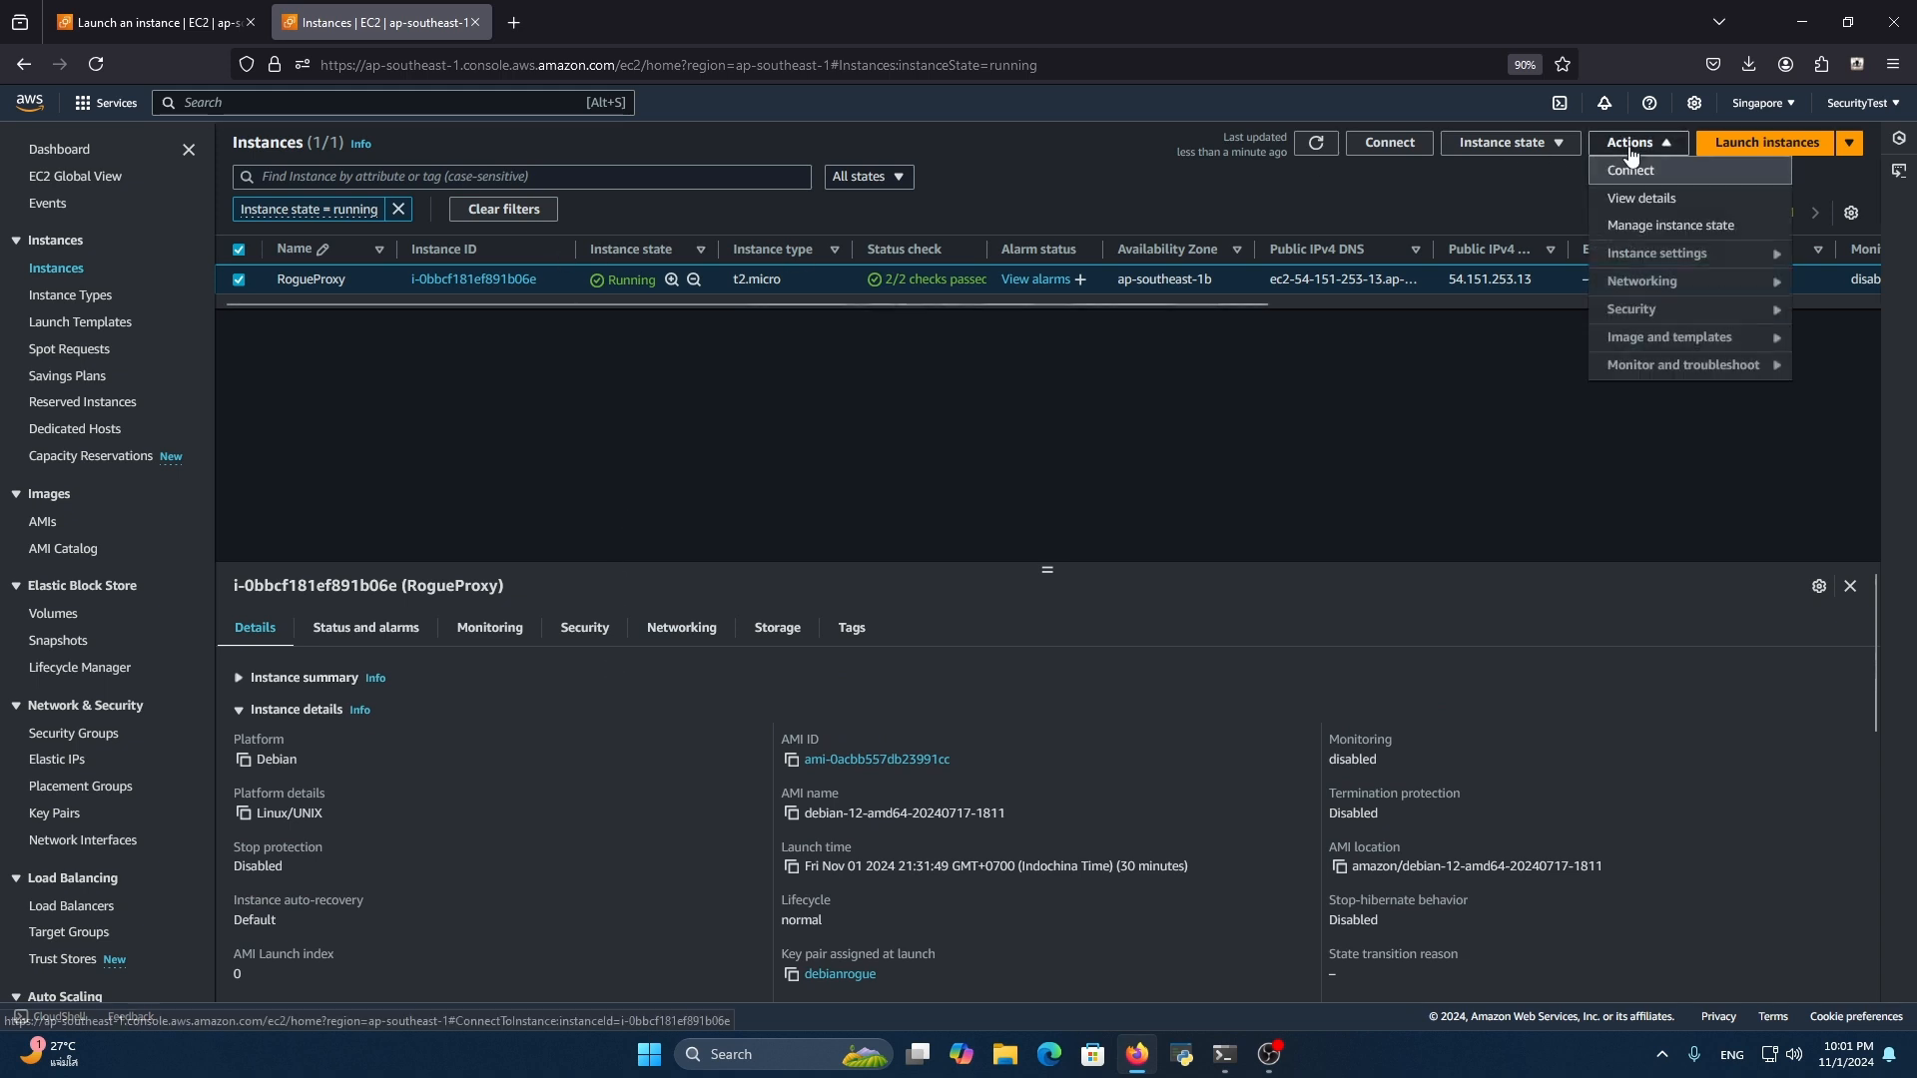
pyautogui.click(1627, 168)
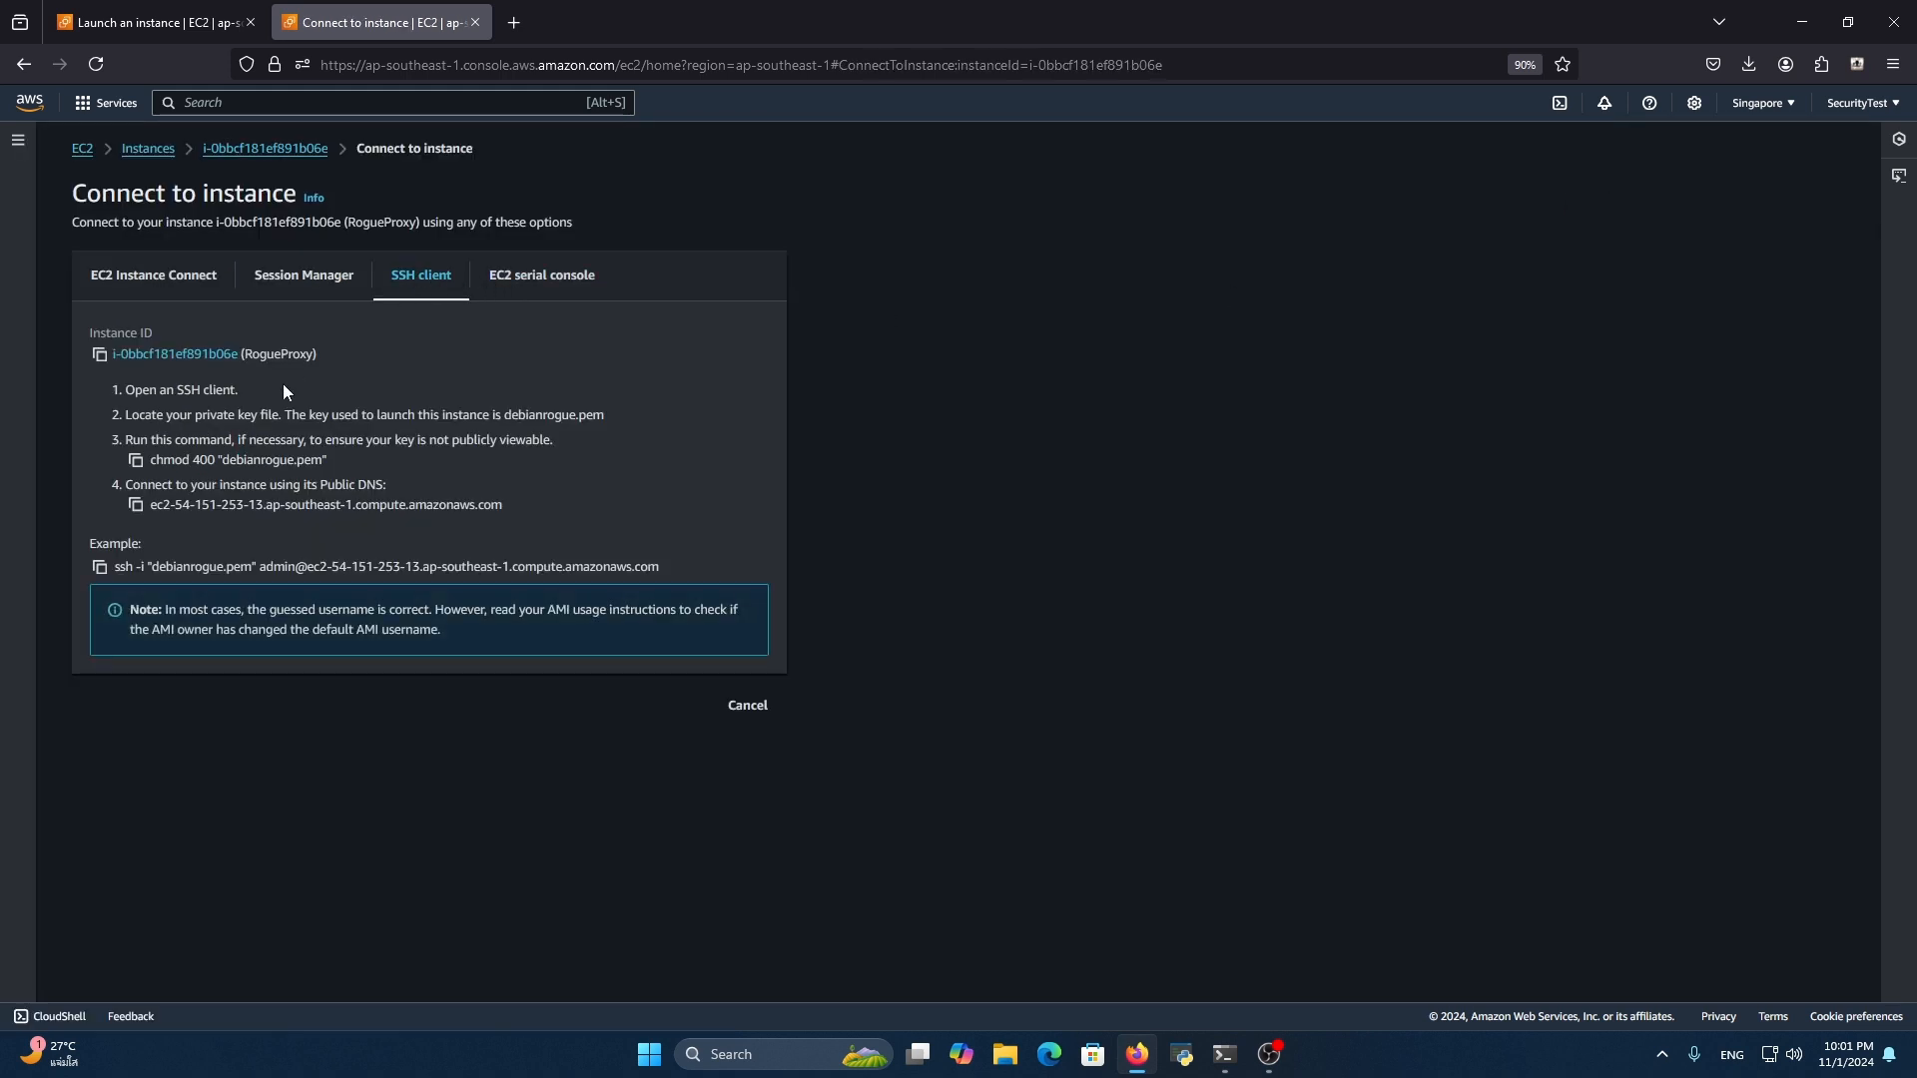
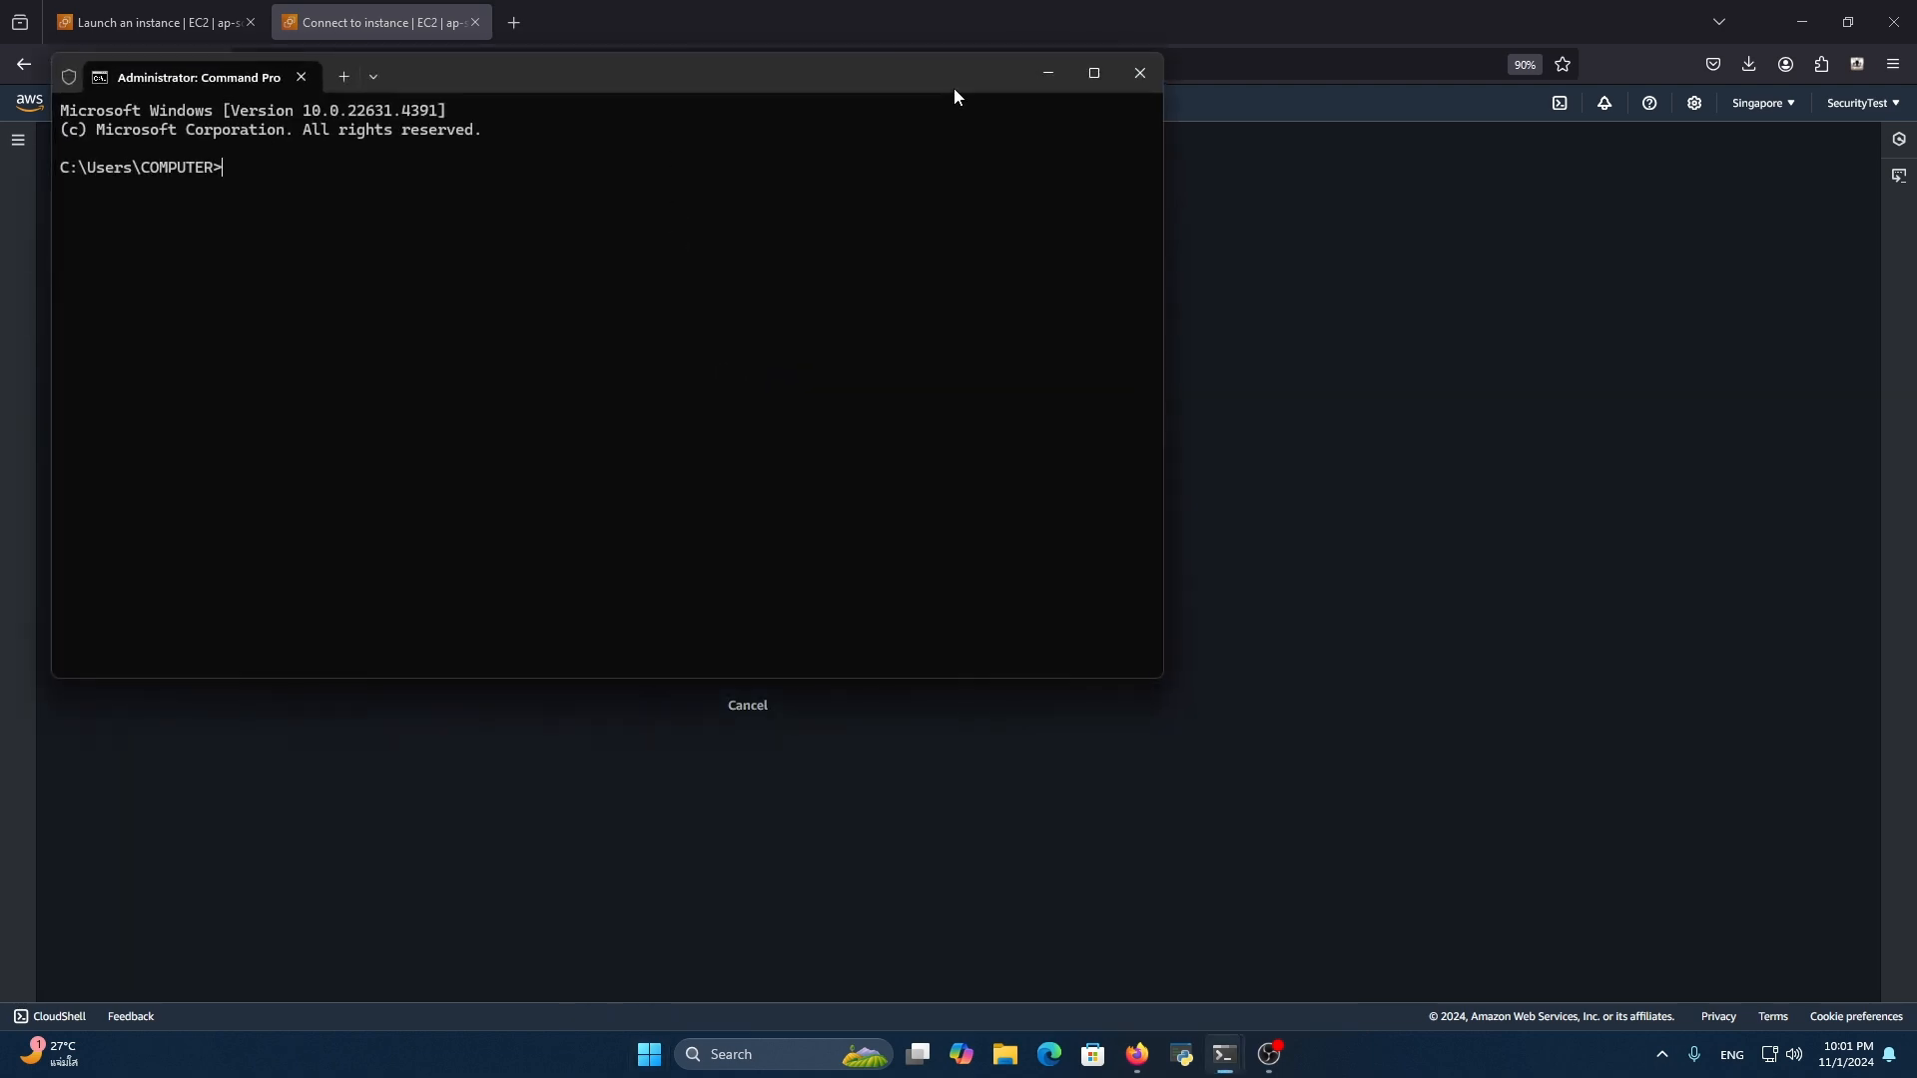
# List the home folder's contents in the command prompt and change to the Downloads directory
pyautogui.write('di')
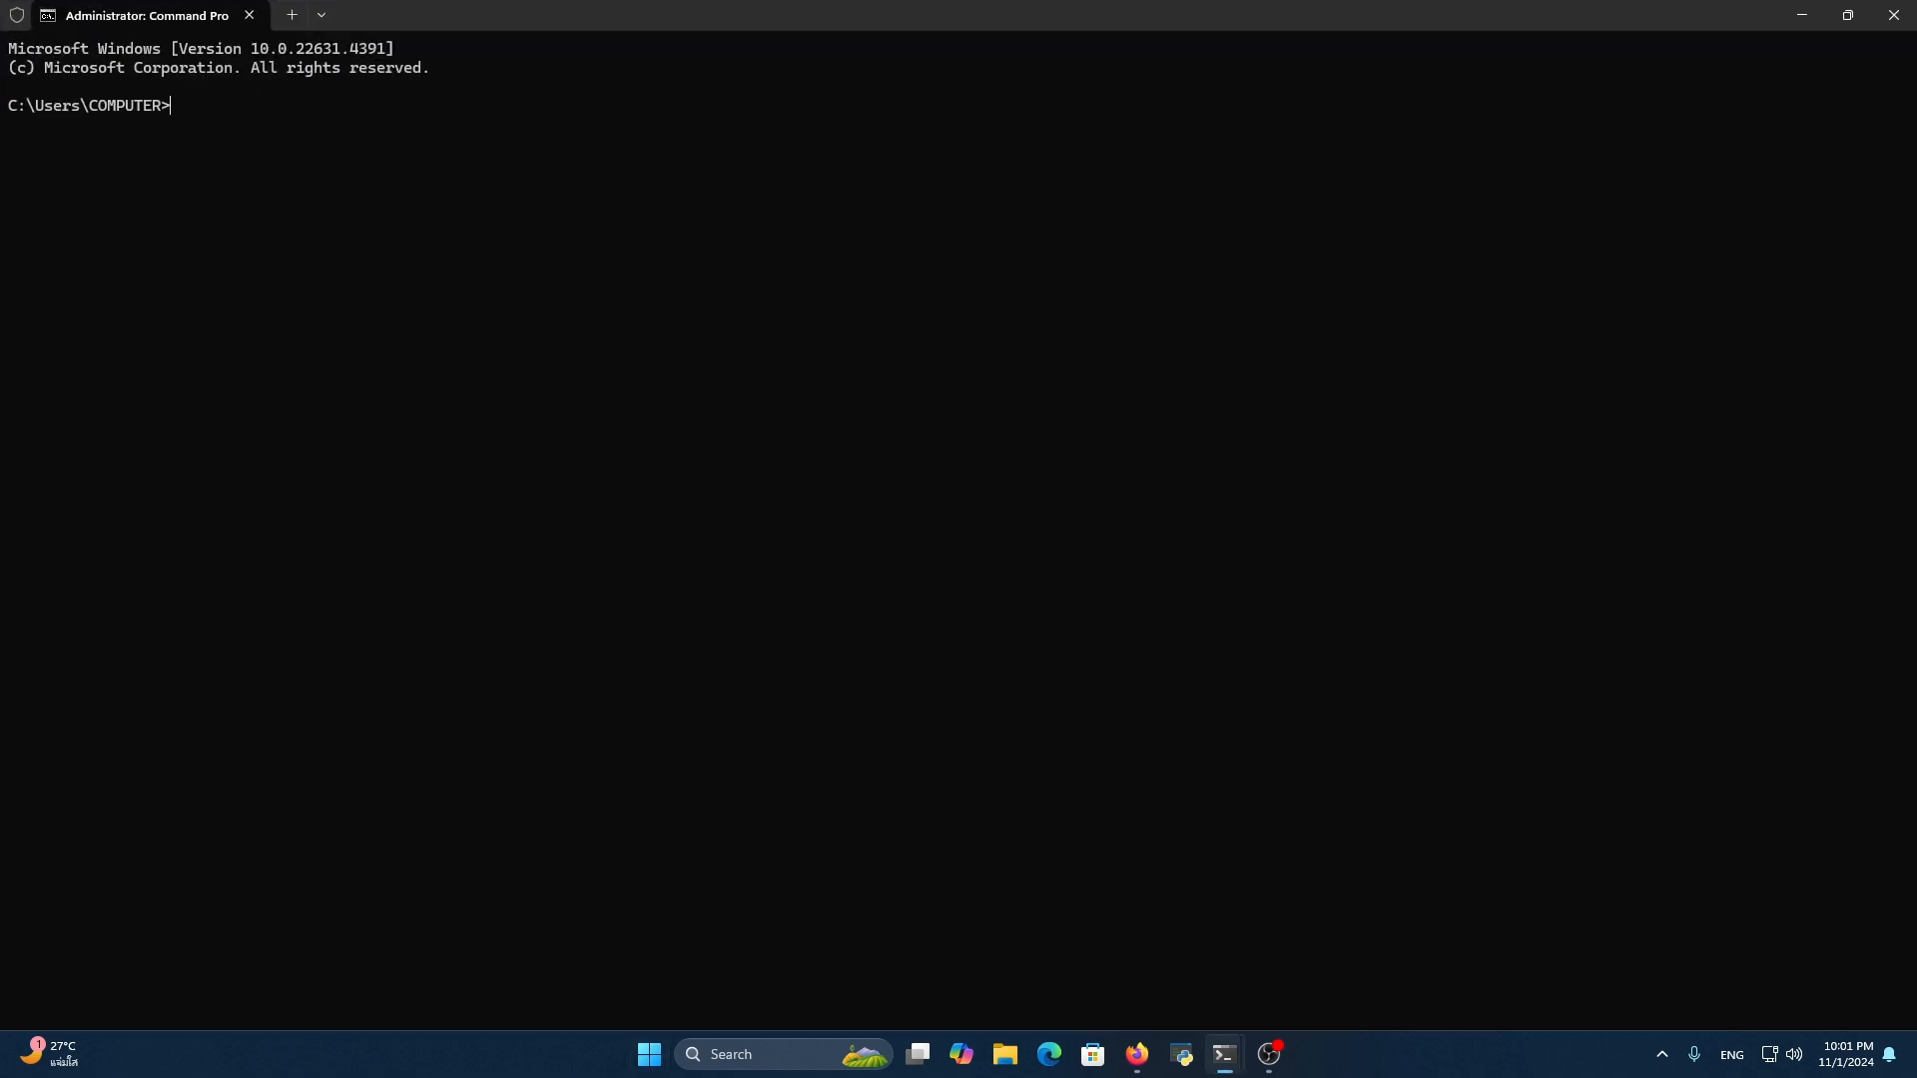
pyautogui.write('r')
pyautogui.press('Return')
pyautogui.write('cd Downloads')
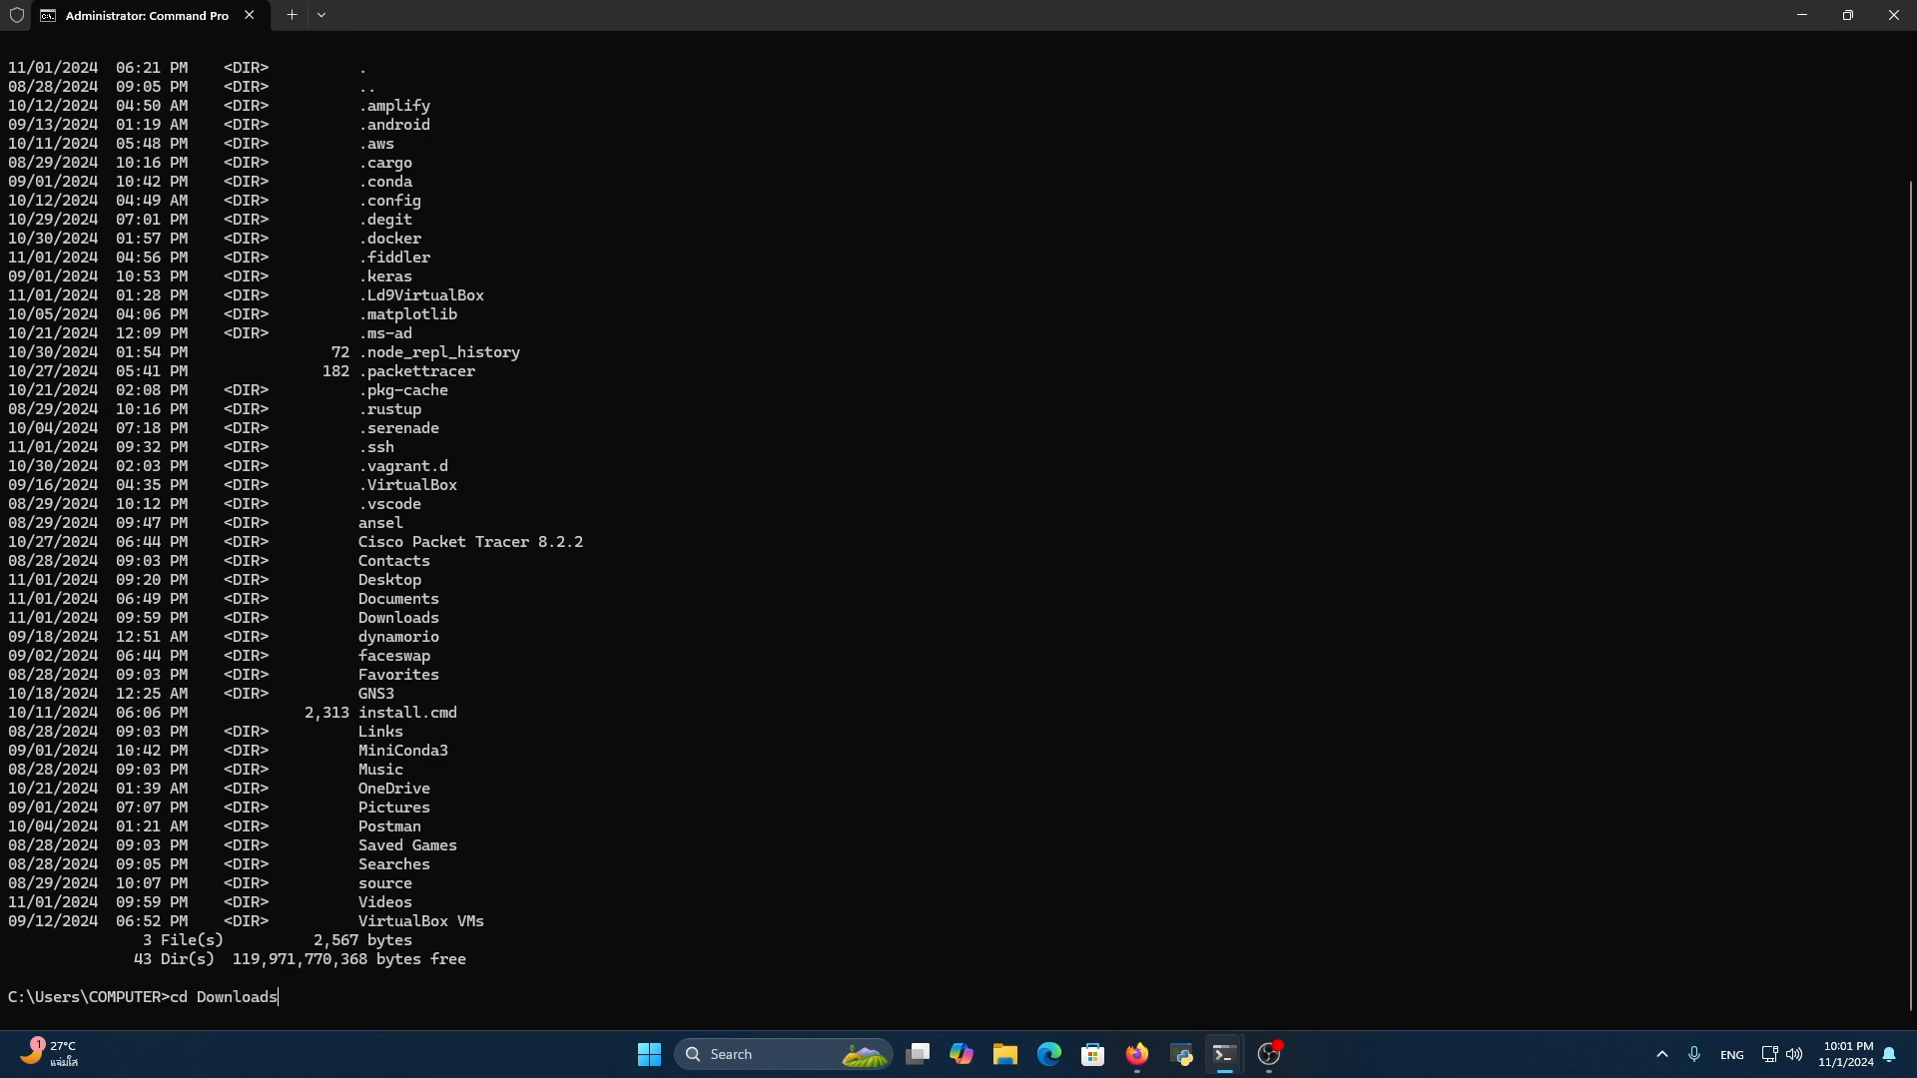
pyautogui.scroll(5, 1112, 379)
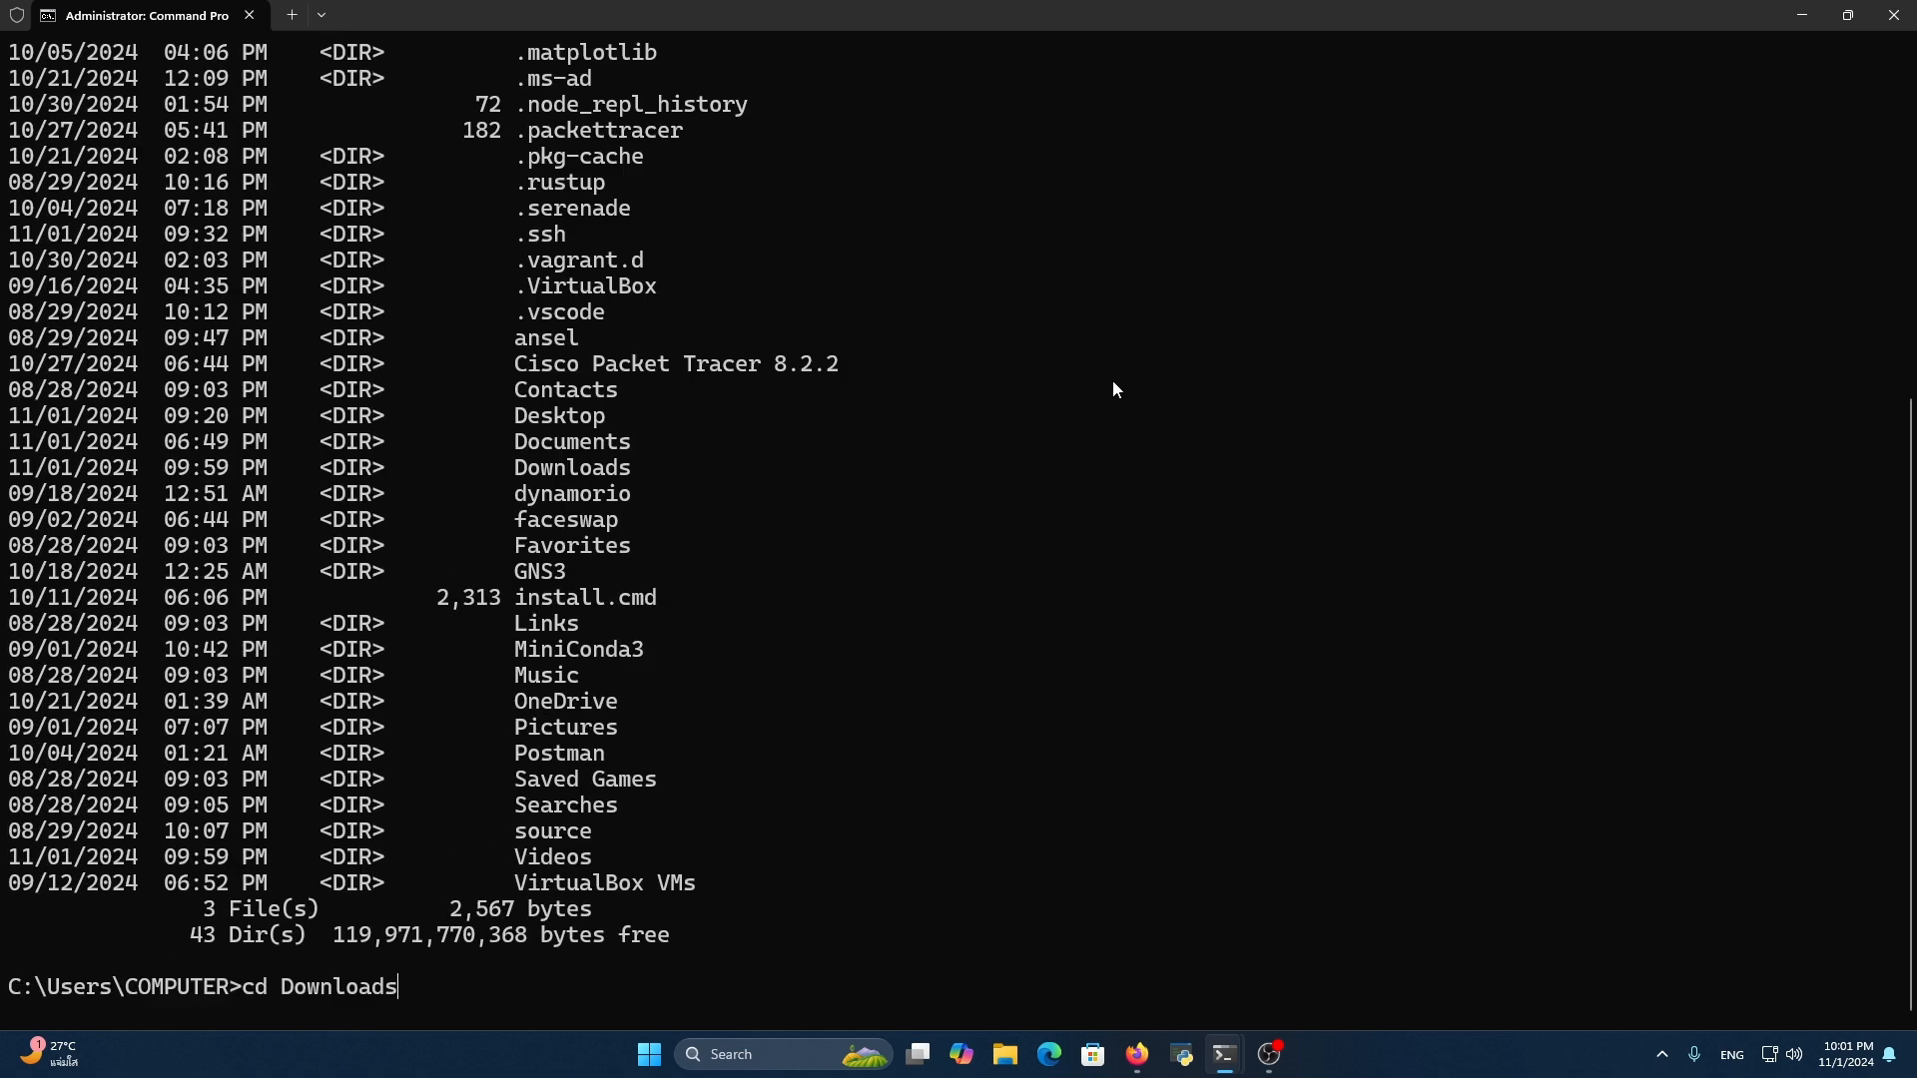
pyautogui.press('Return')
# List the Downloads directory on a cleared terminal and copy the key file name sshaccess.pem
pyautogui.write('cls')
pyautogui.press('Return')
pyautogui.write('dir')
pyautogui.press('Return')
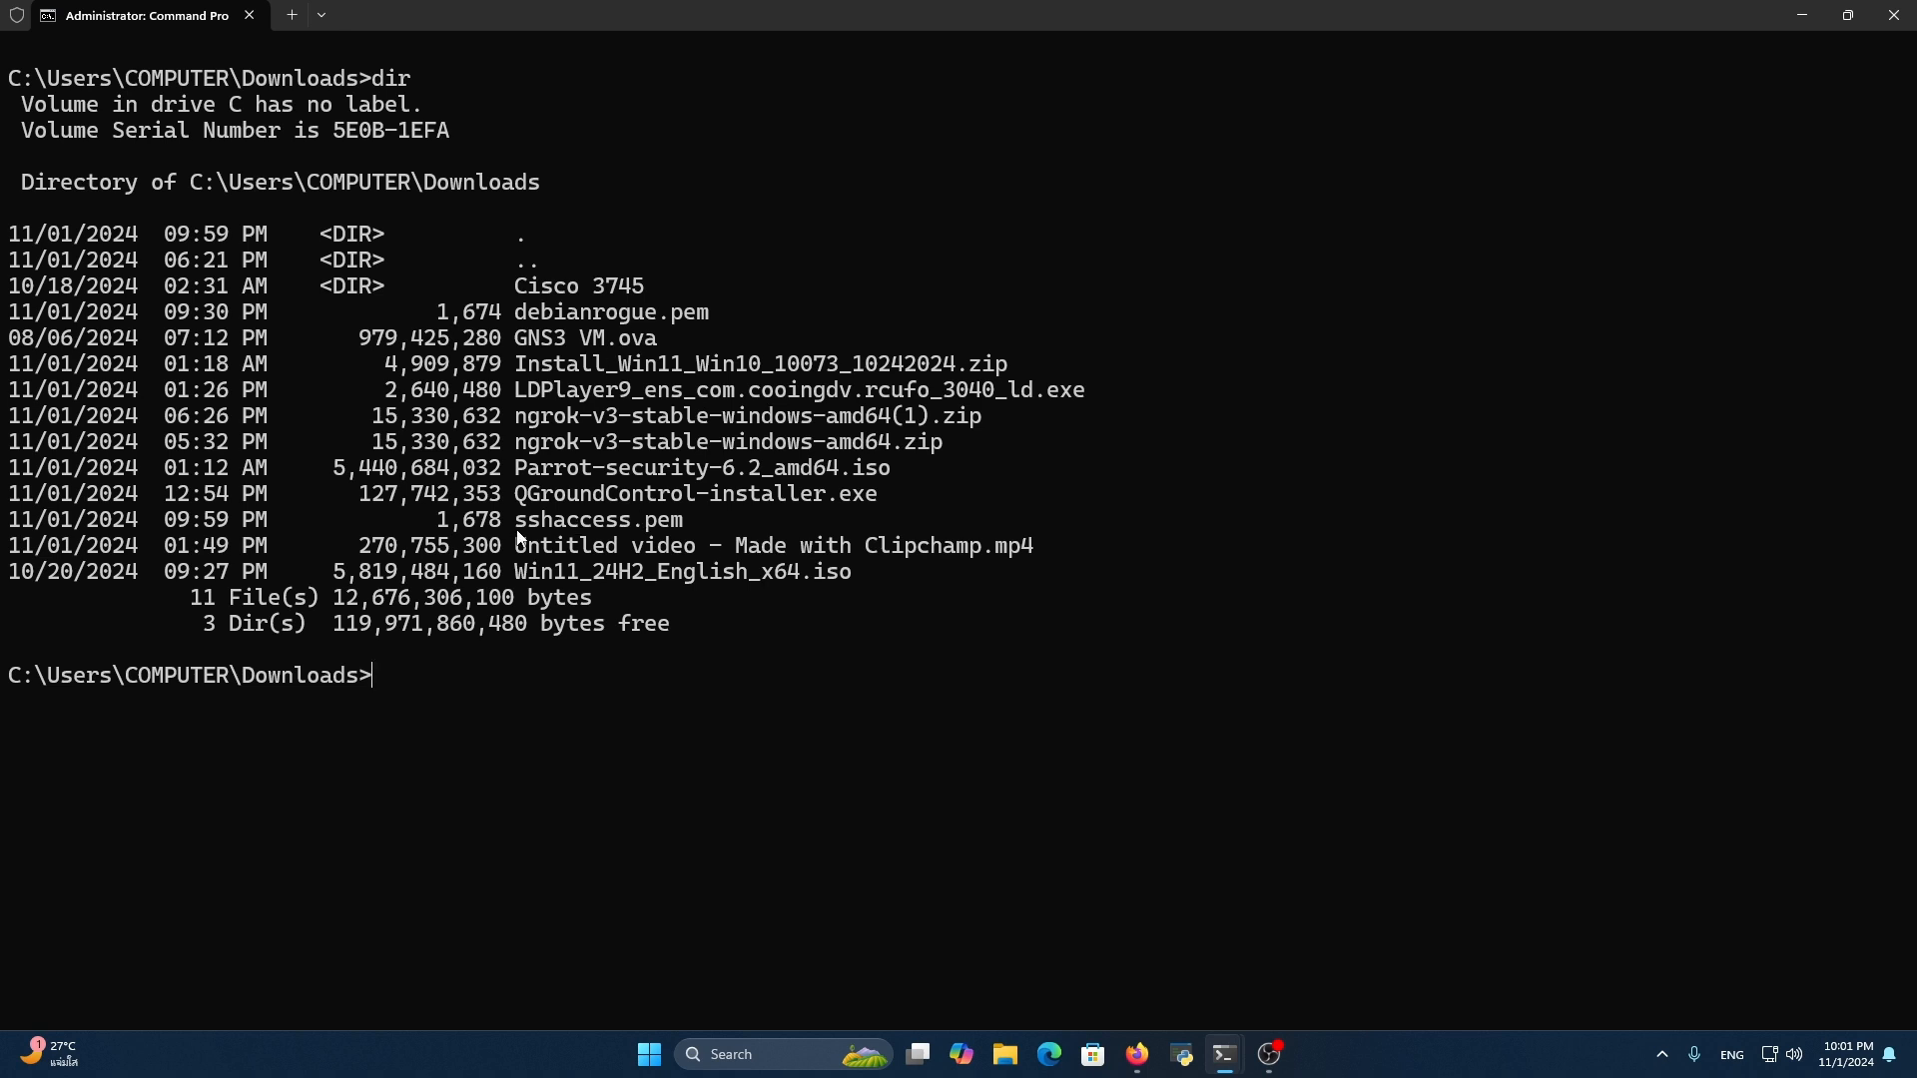
pyautogui.moveTo(515, 520); pyautogui.dragTo(685, 520)
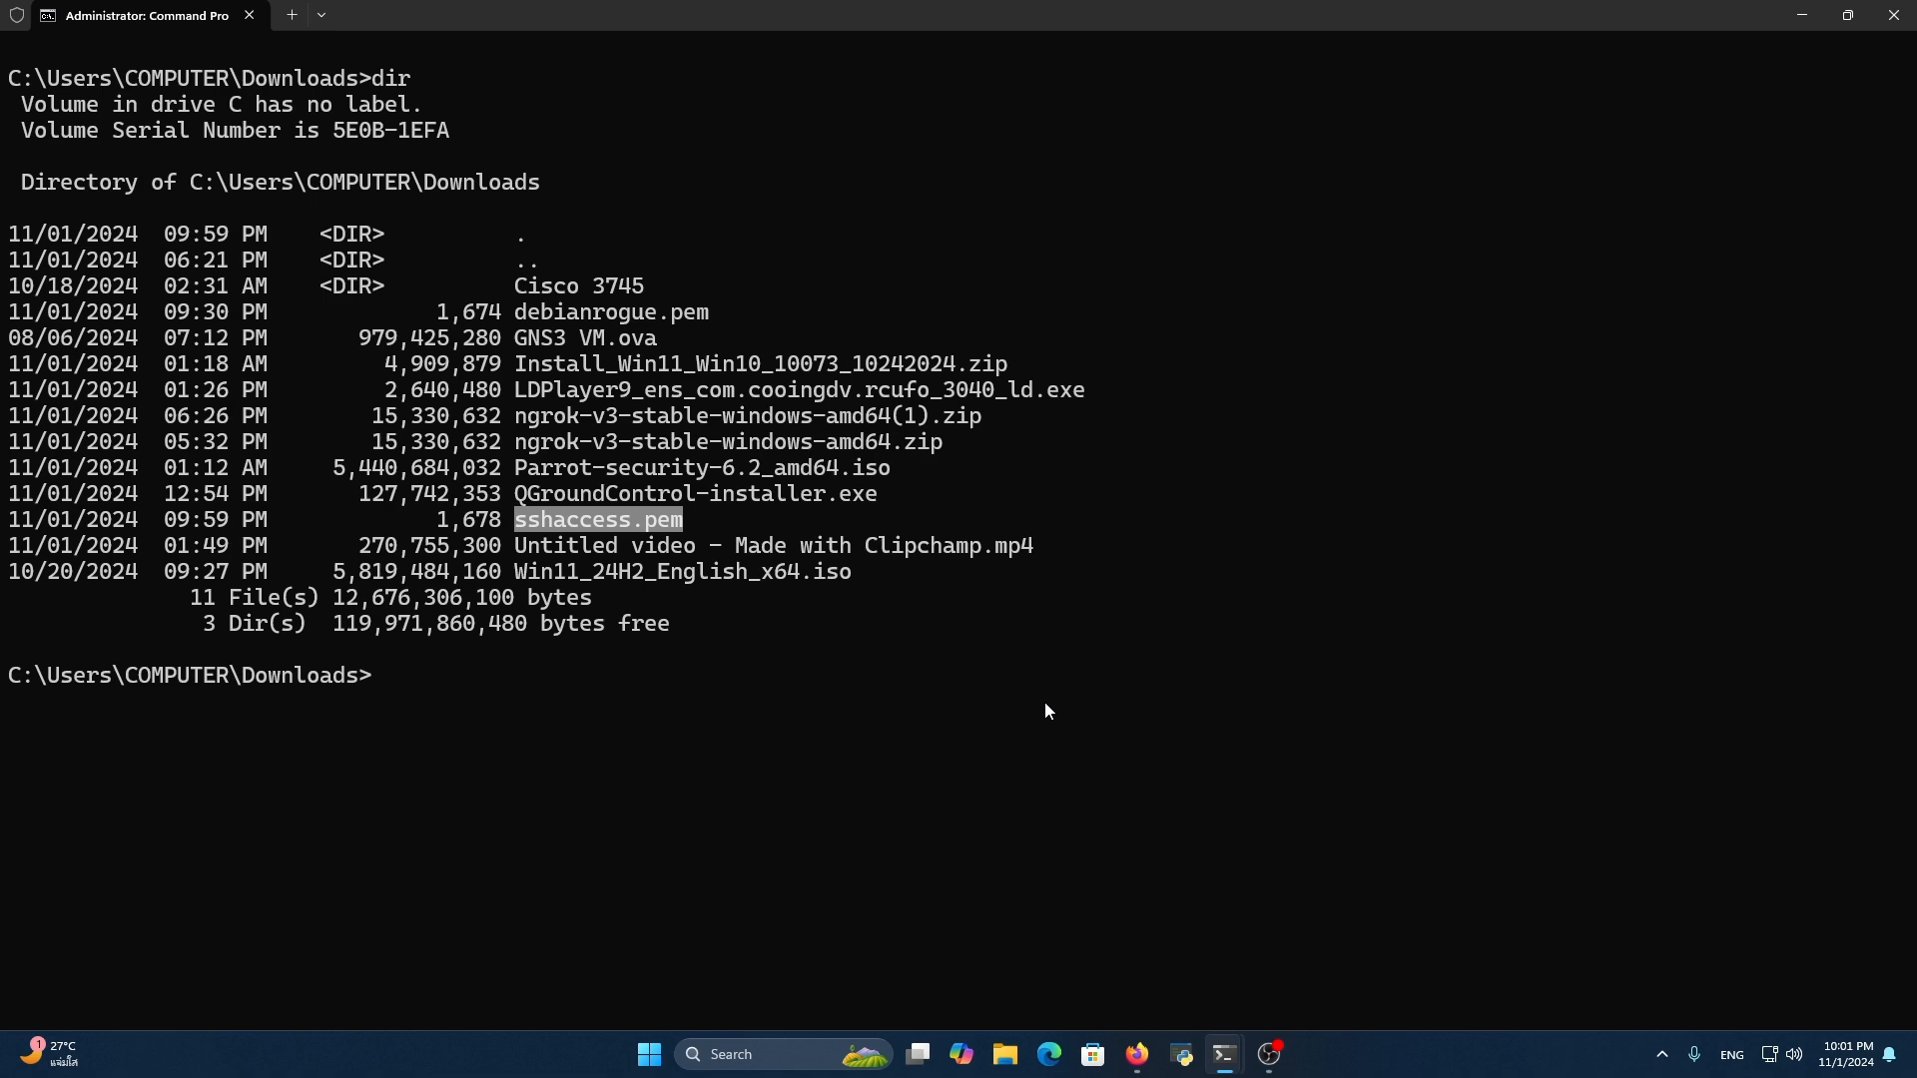
pyautogui.hotkey('ctrl', 'c')
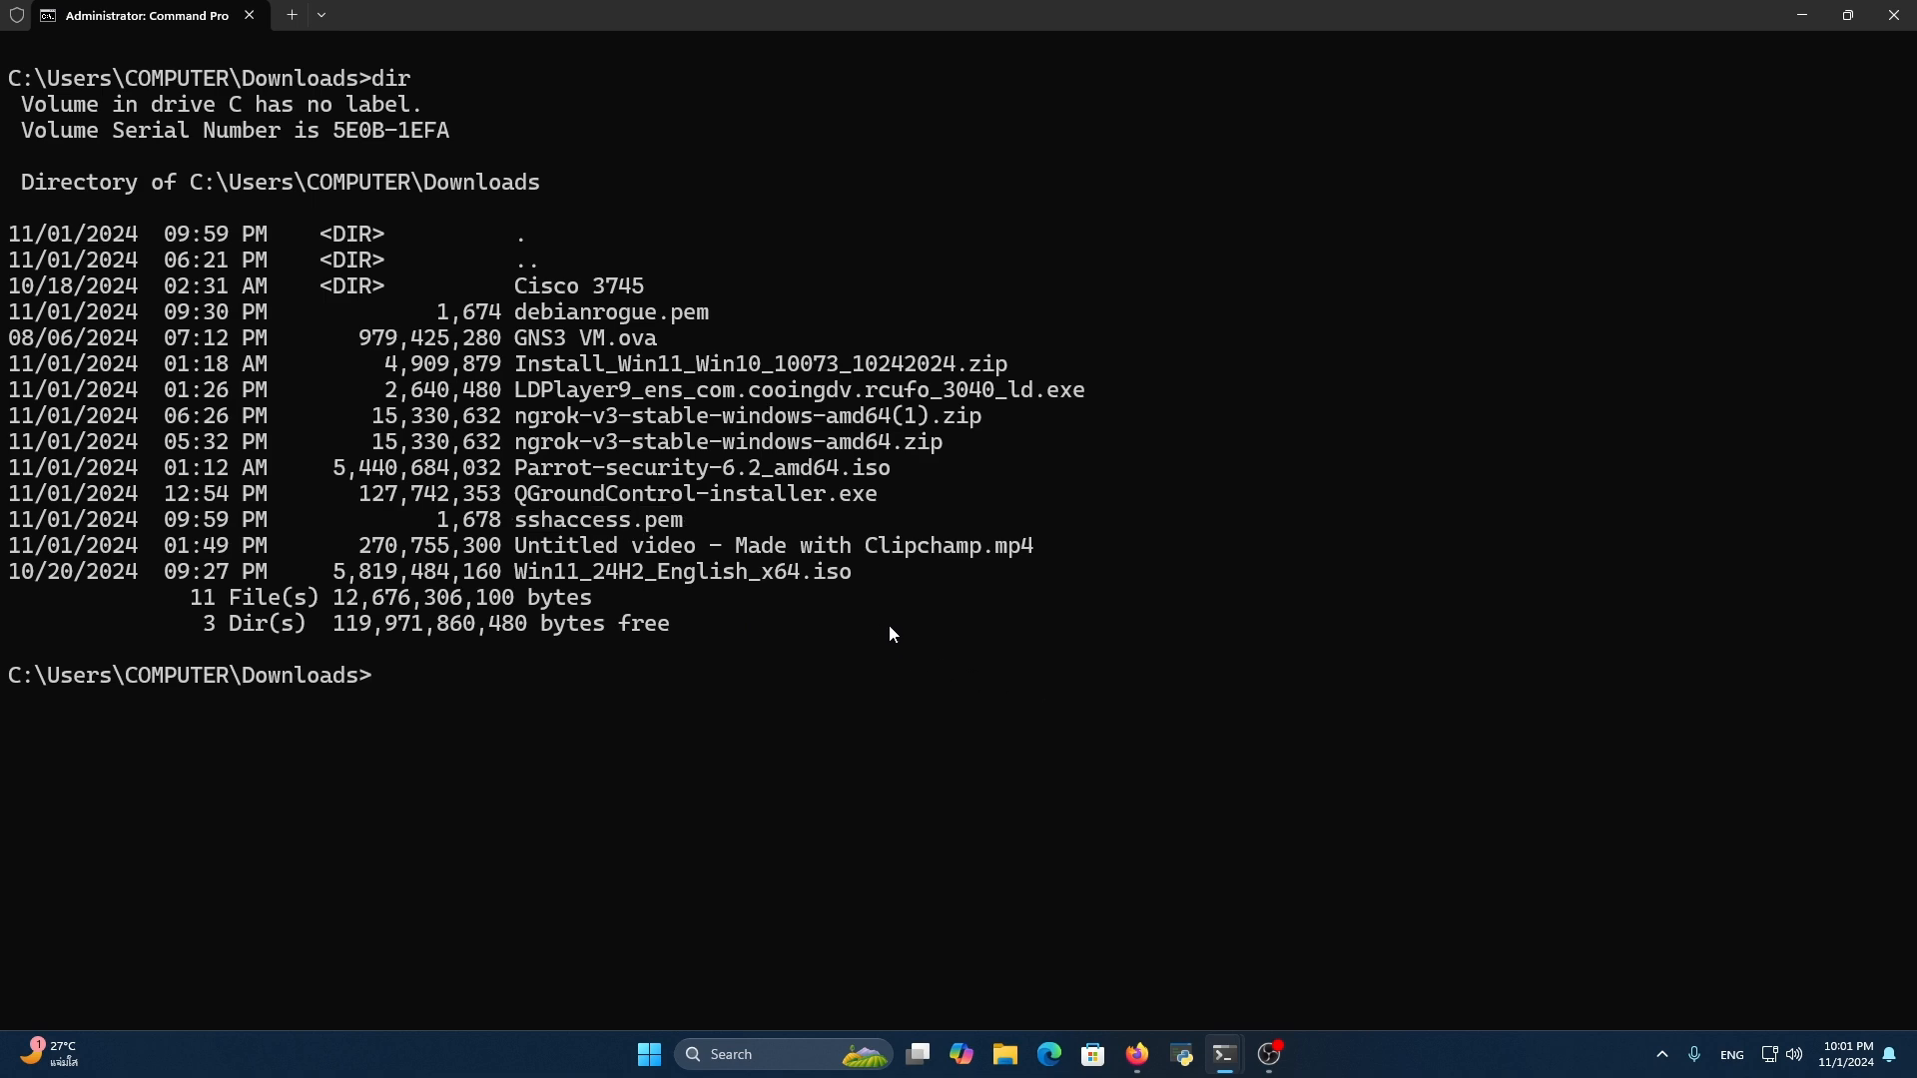
# Switch to the browser's EC2 connection page and select the whole example SSH command that uses debianrogue.pem
pyautogui.hotkey('alt', 'Tab')
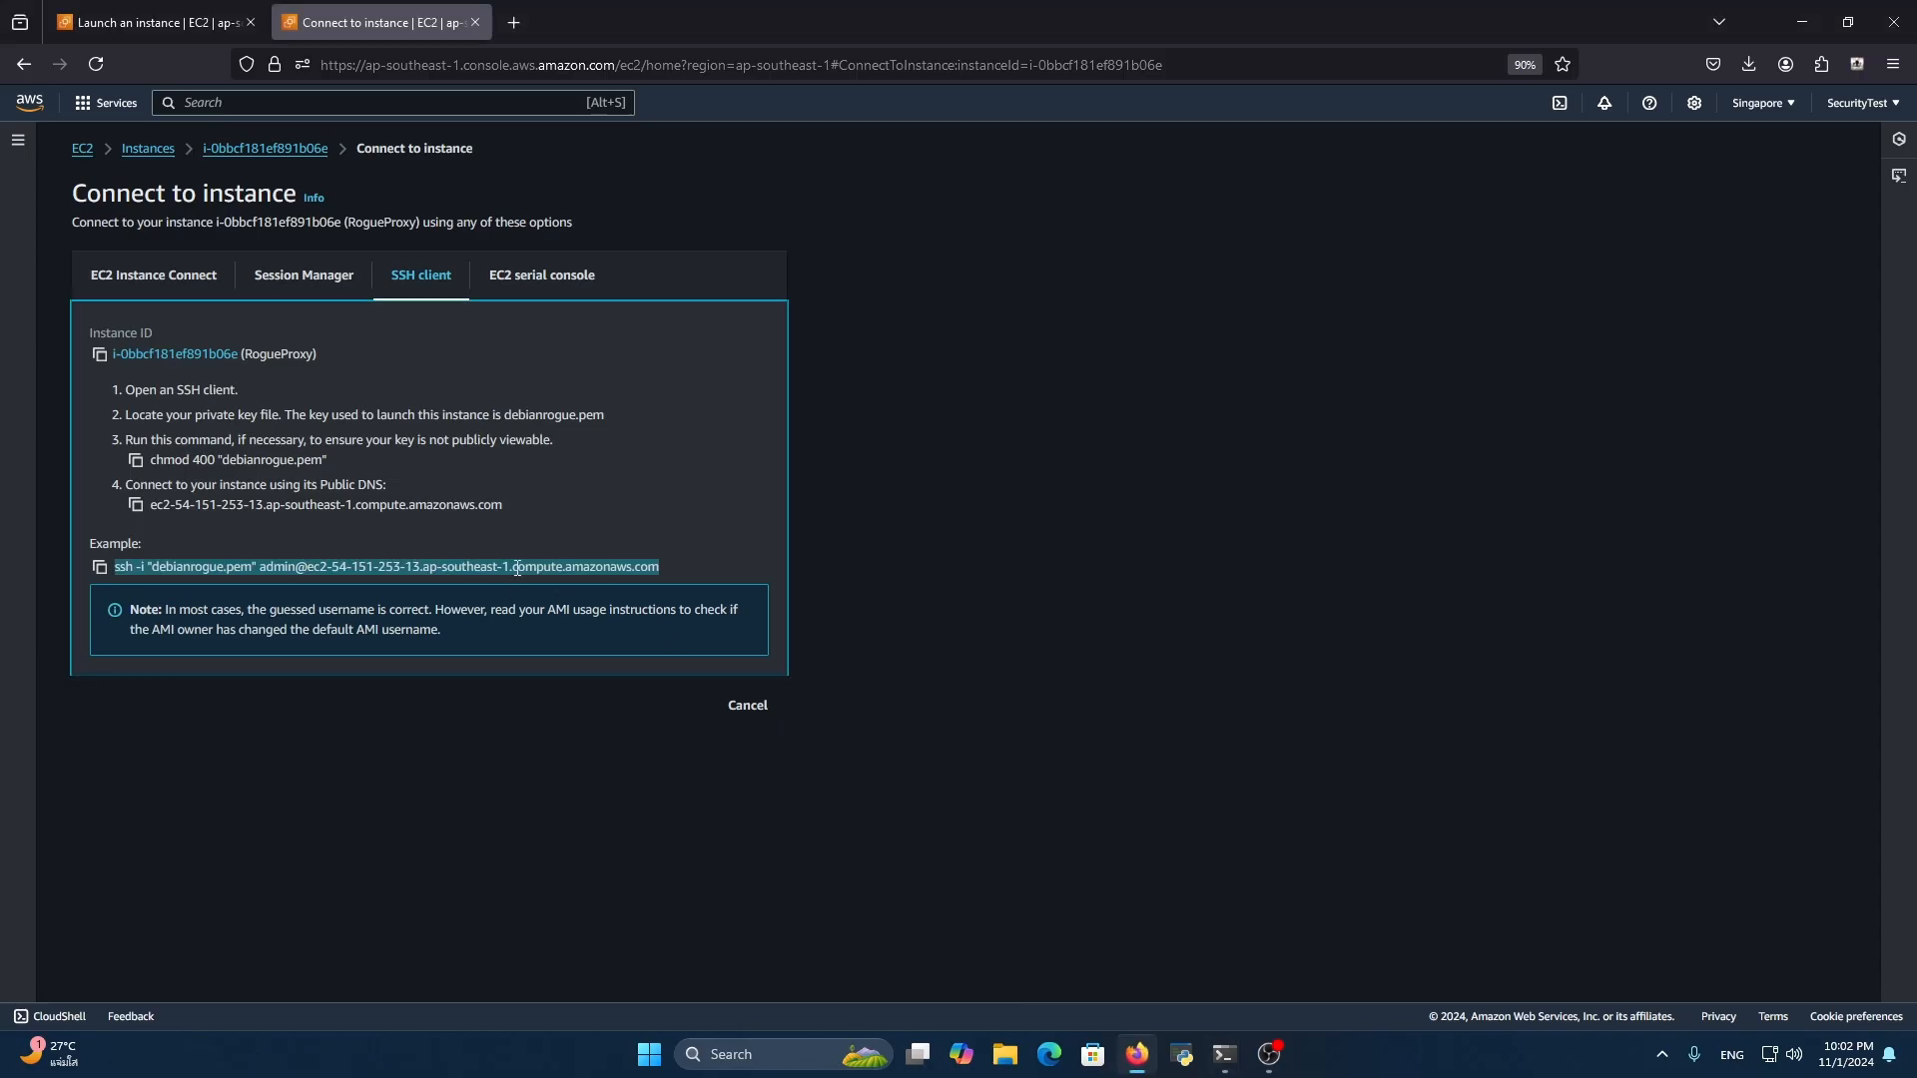
pyautogui.tripleClick(417, 567)
pyautogui.click(417, 569)
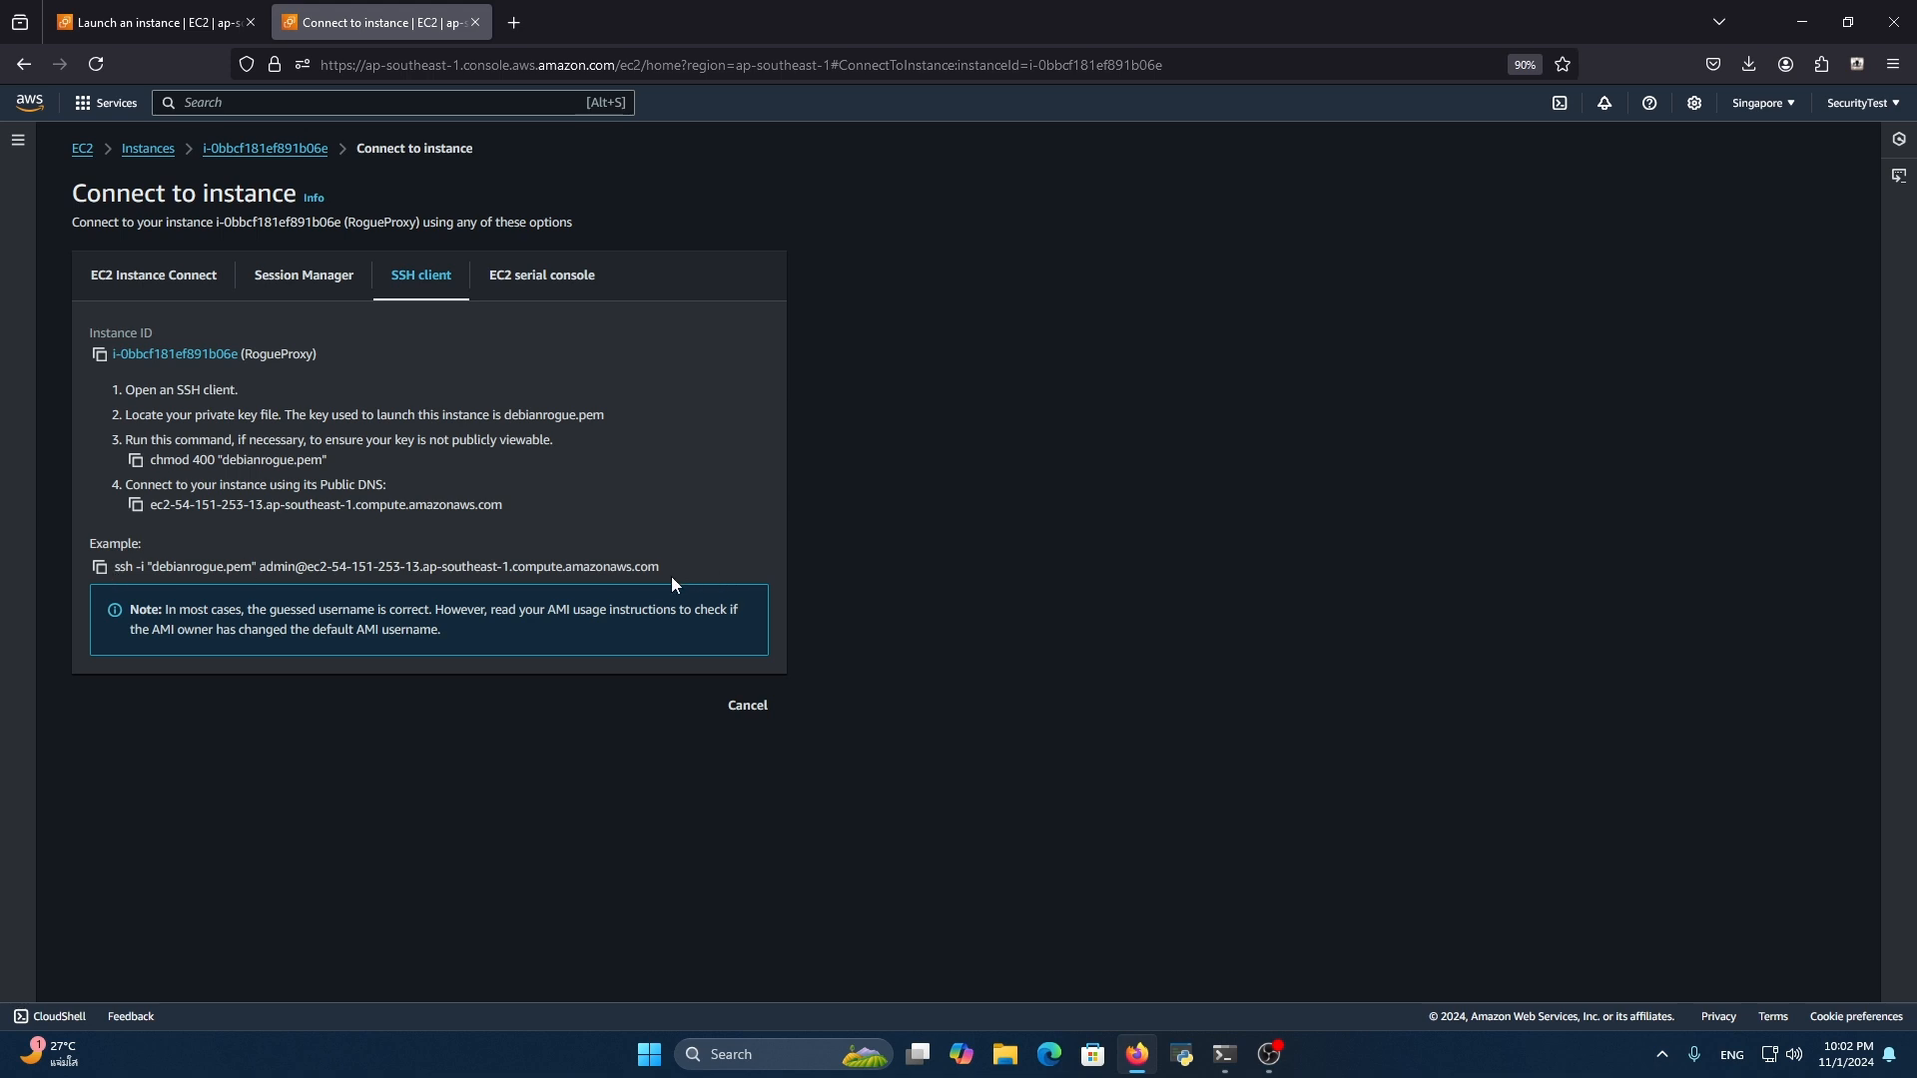
pyautogui.moveTo(114, 568); pyautogui.dragTo(729, 567)
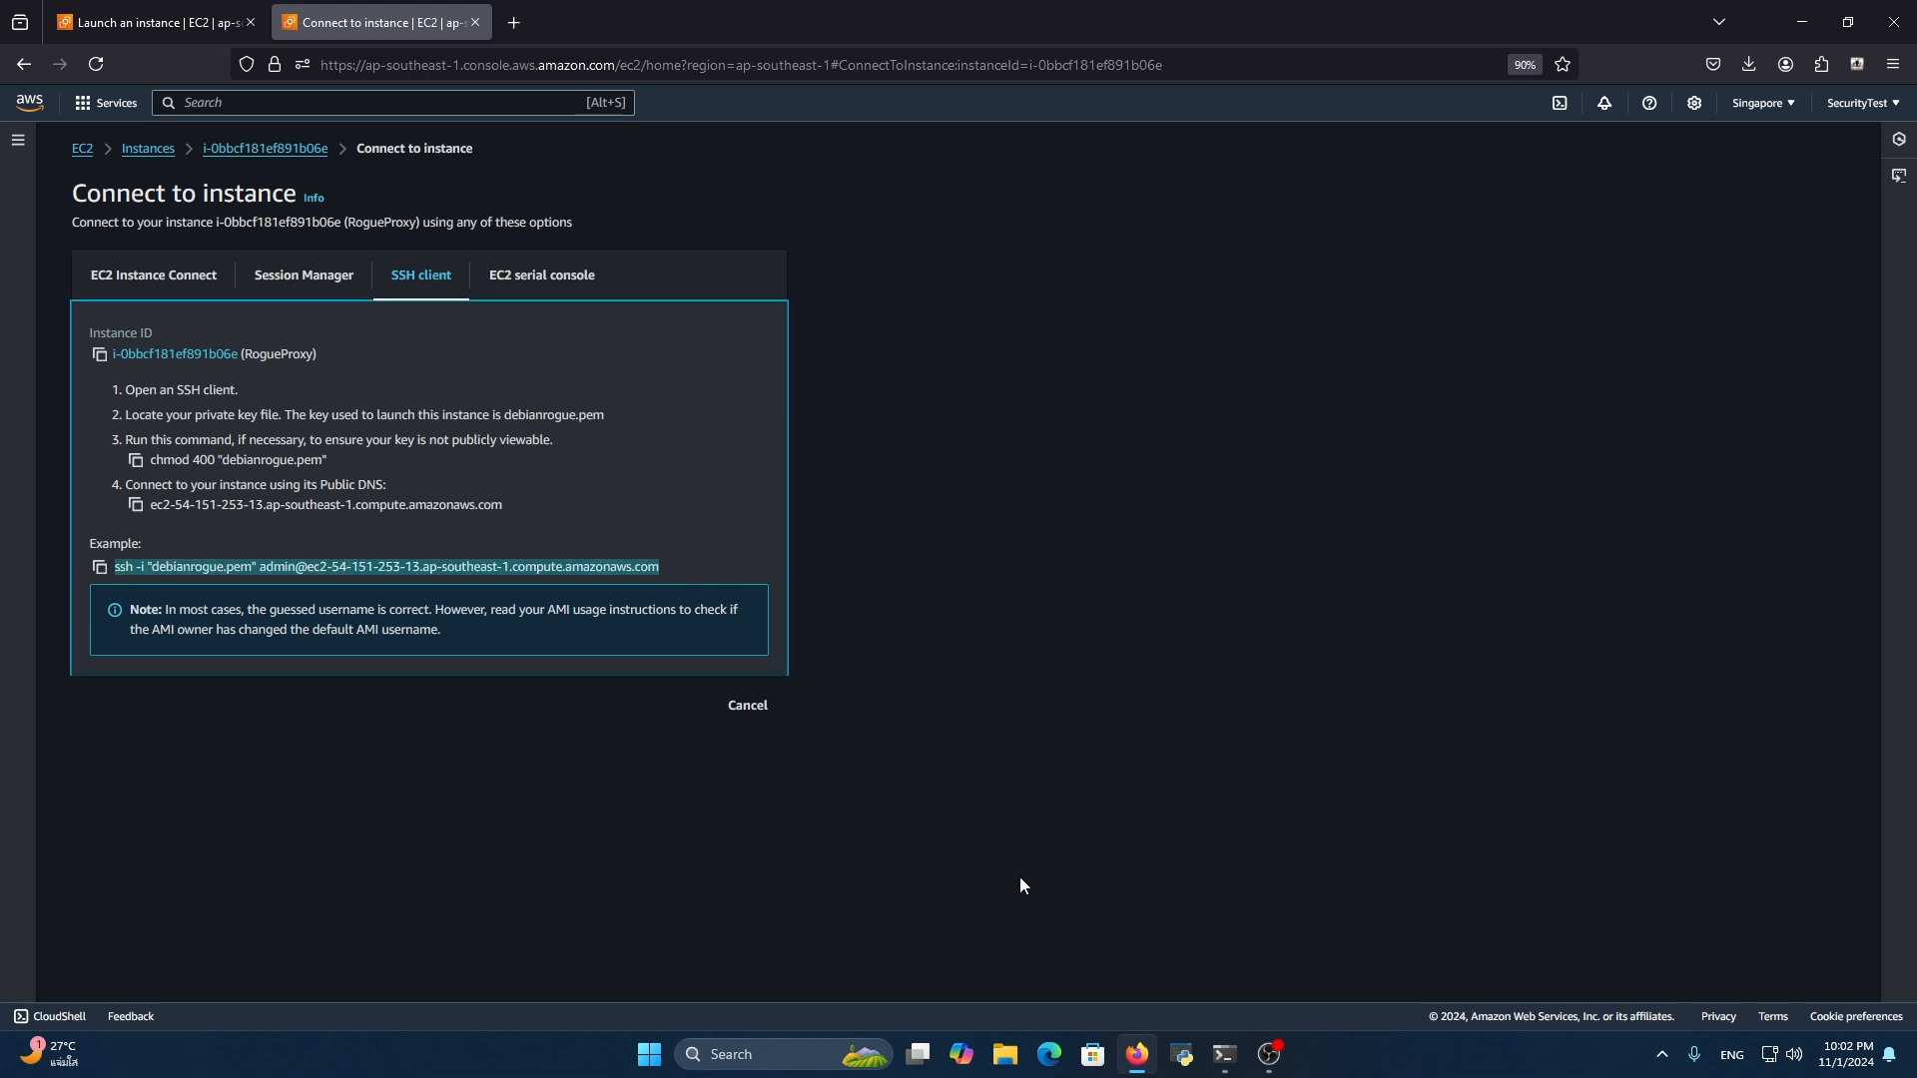
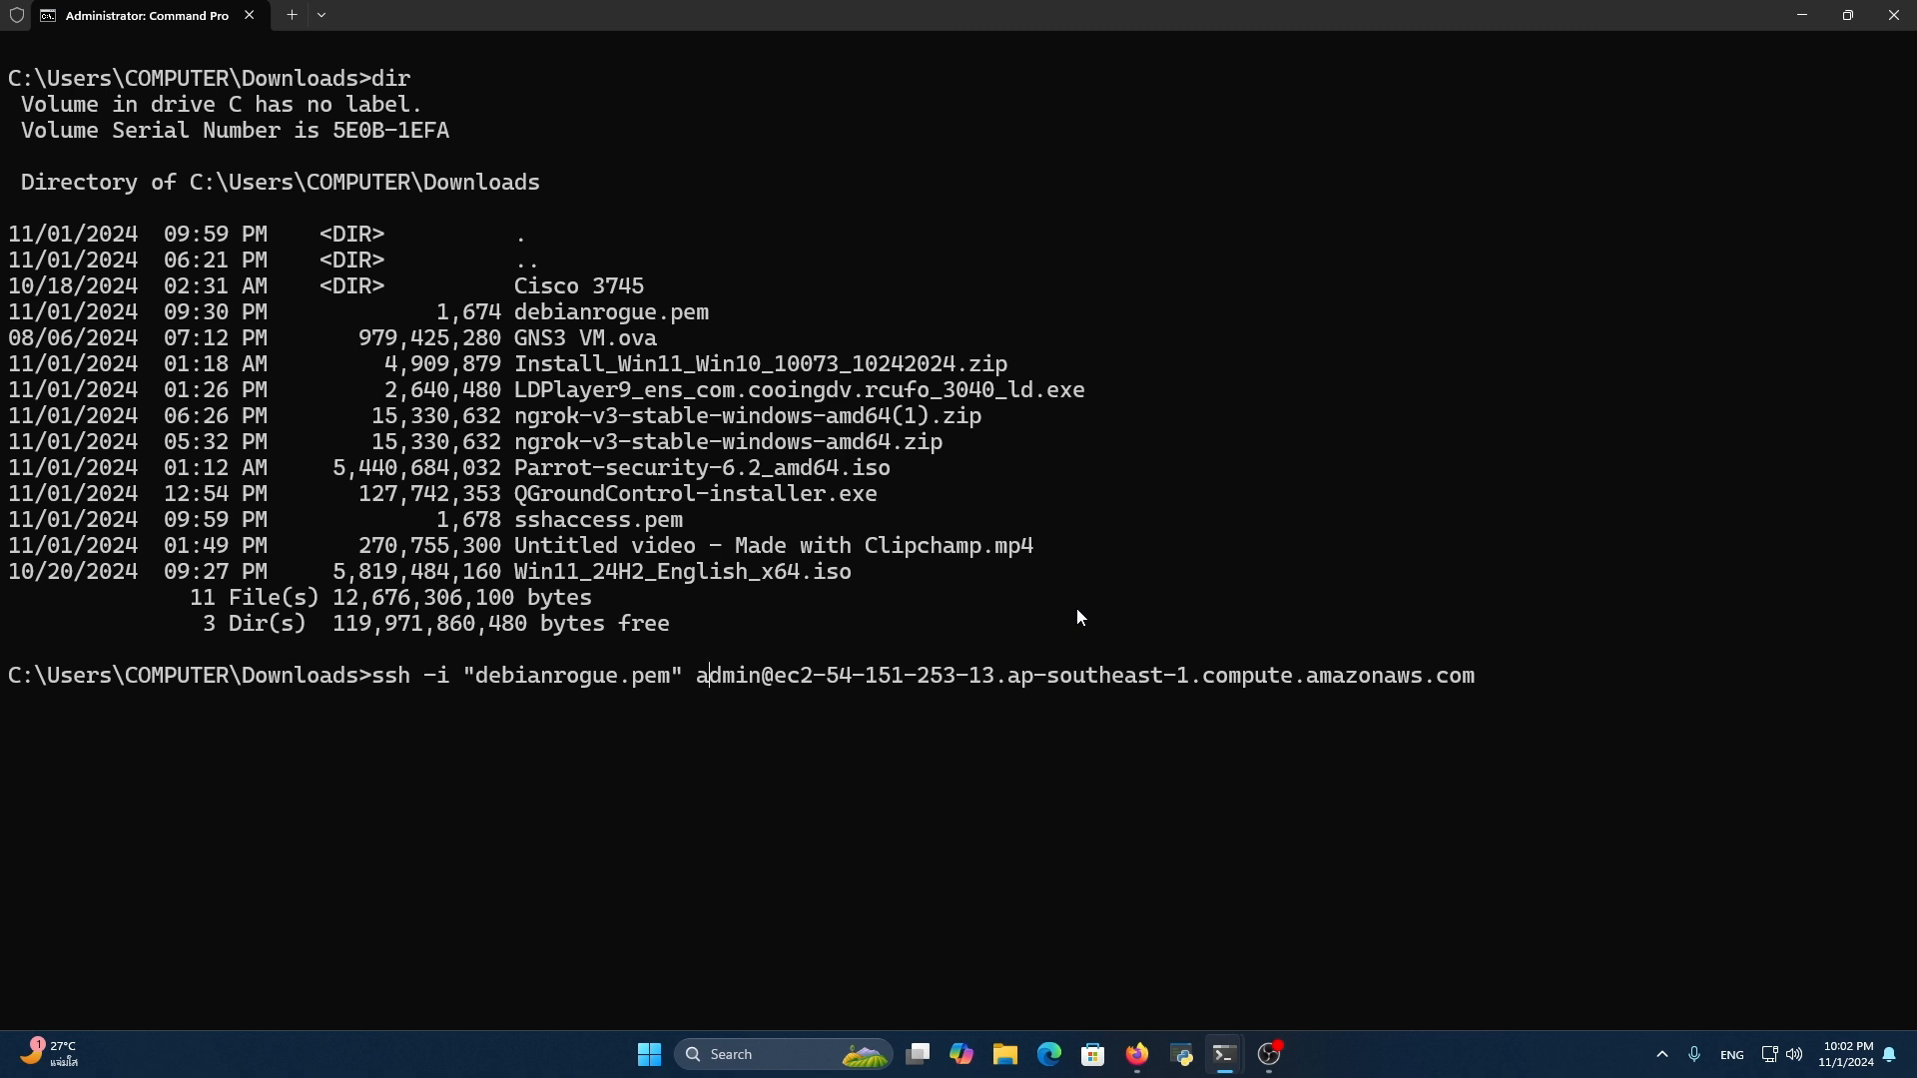
# Remove the quotes around debianrogue.pem in the pasted SSH command and connect to the EC2 host as admin
pyautogui.press('Left')
pyautogui.press('BackSpace')
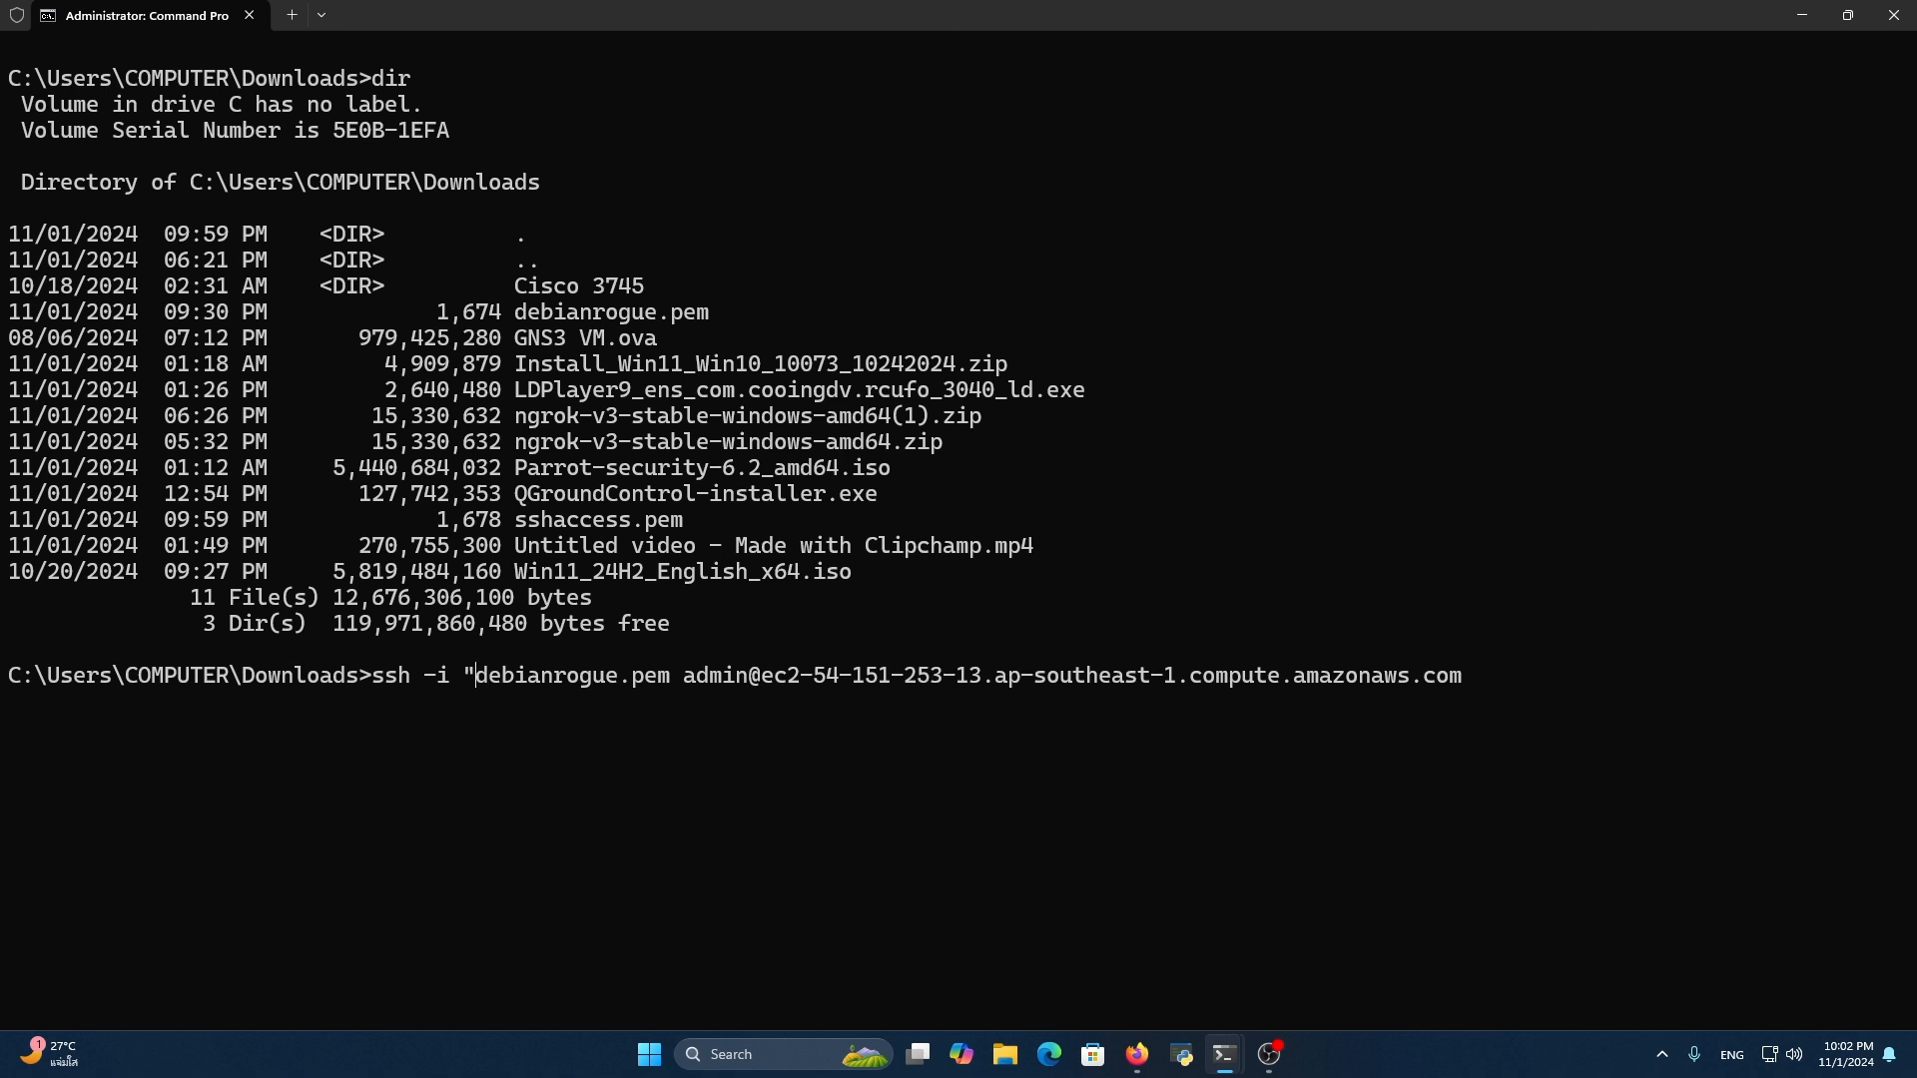
pyautogui.press('BackSpace')
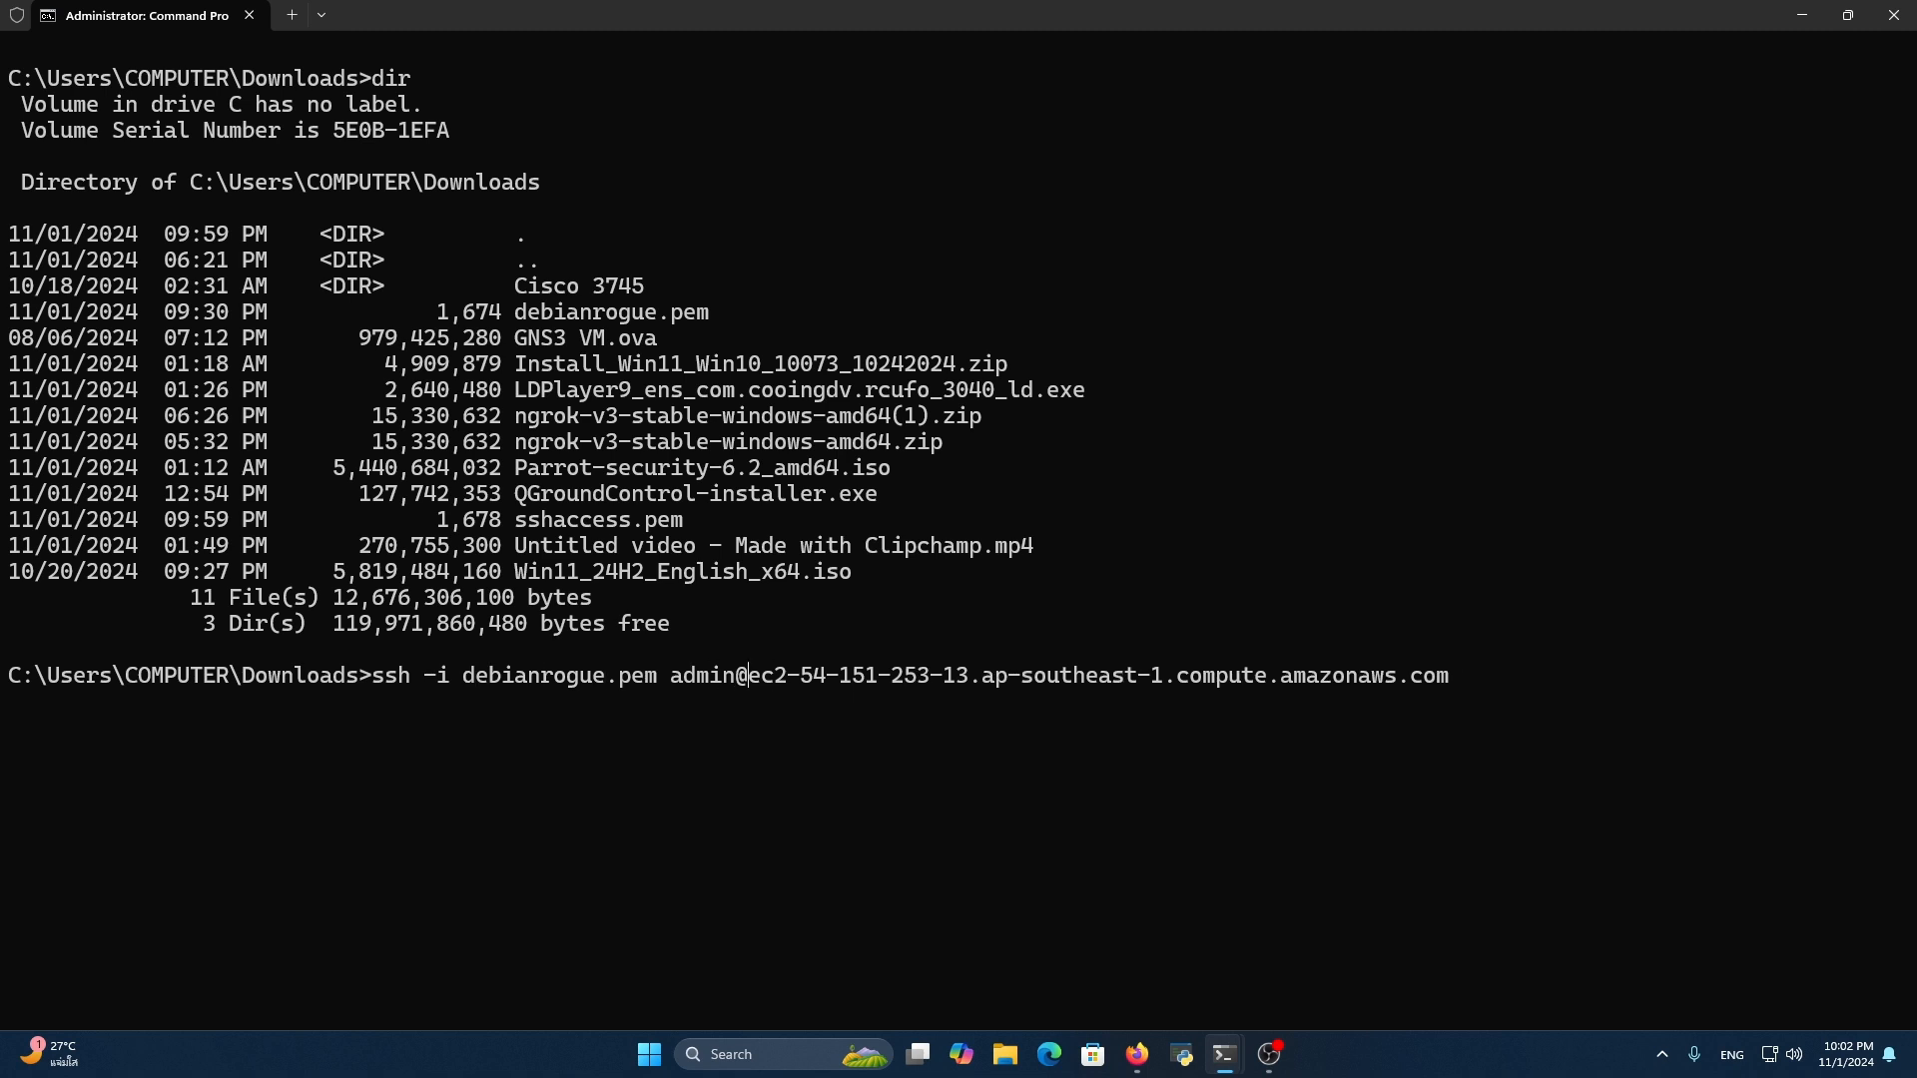
pyautogui.doubleClick(670, 684)
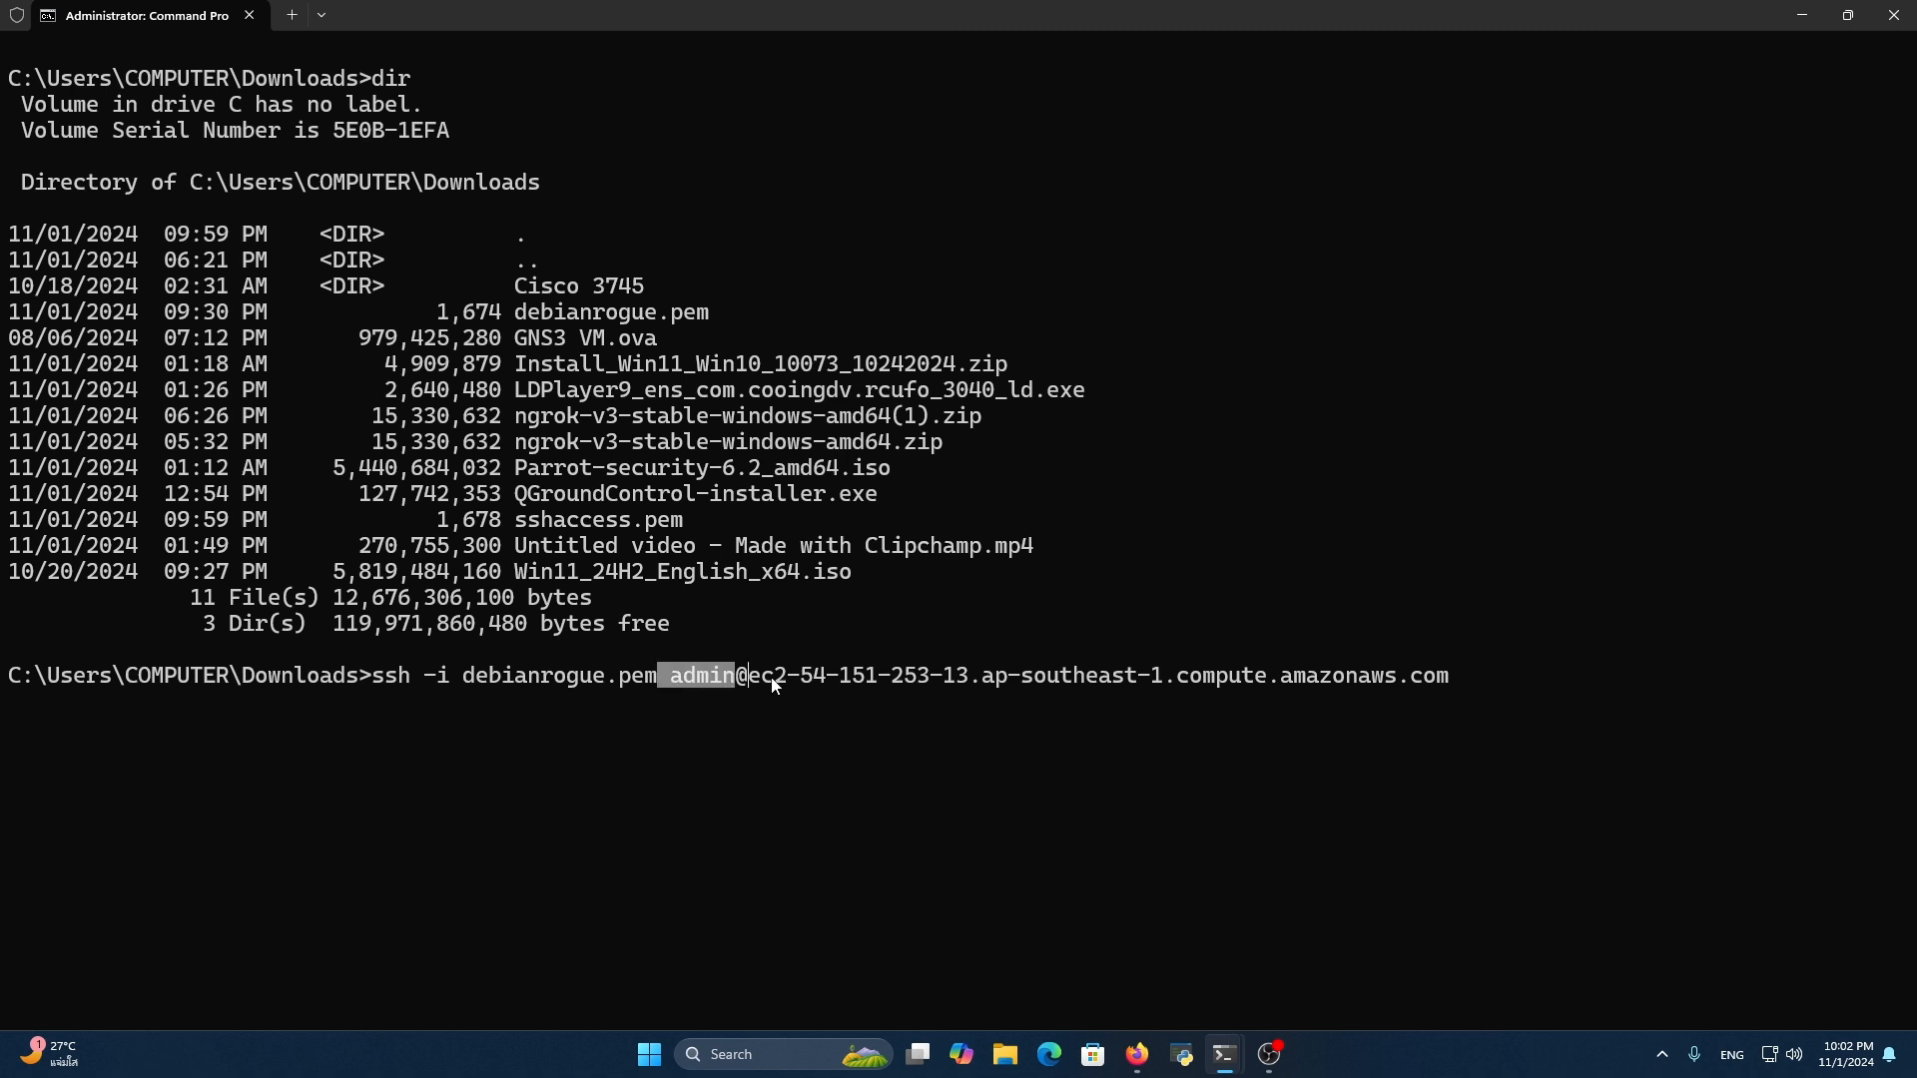
pyautogui.moveTo(749, 678); pyautogui.dragTo(1459, 684)
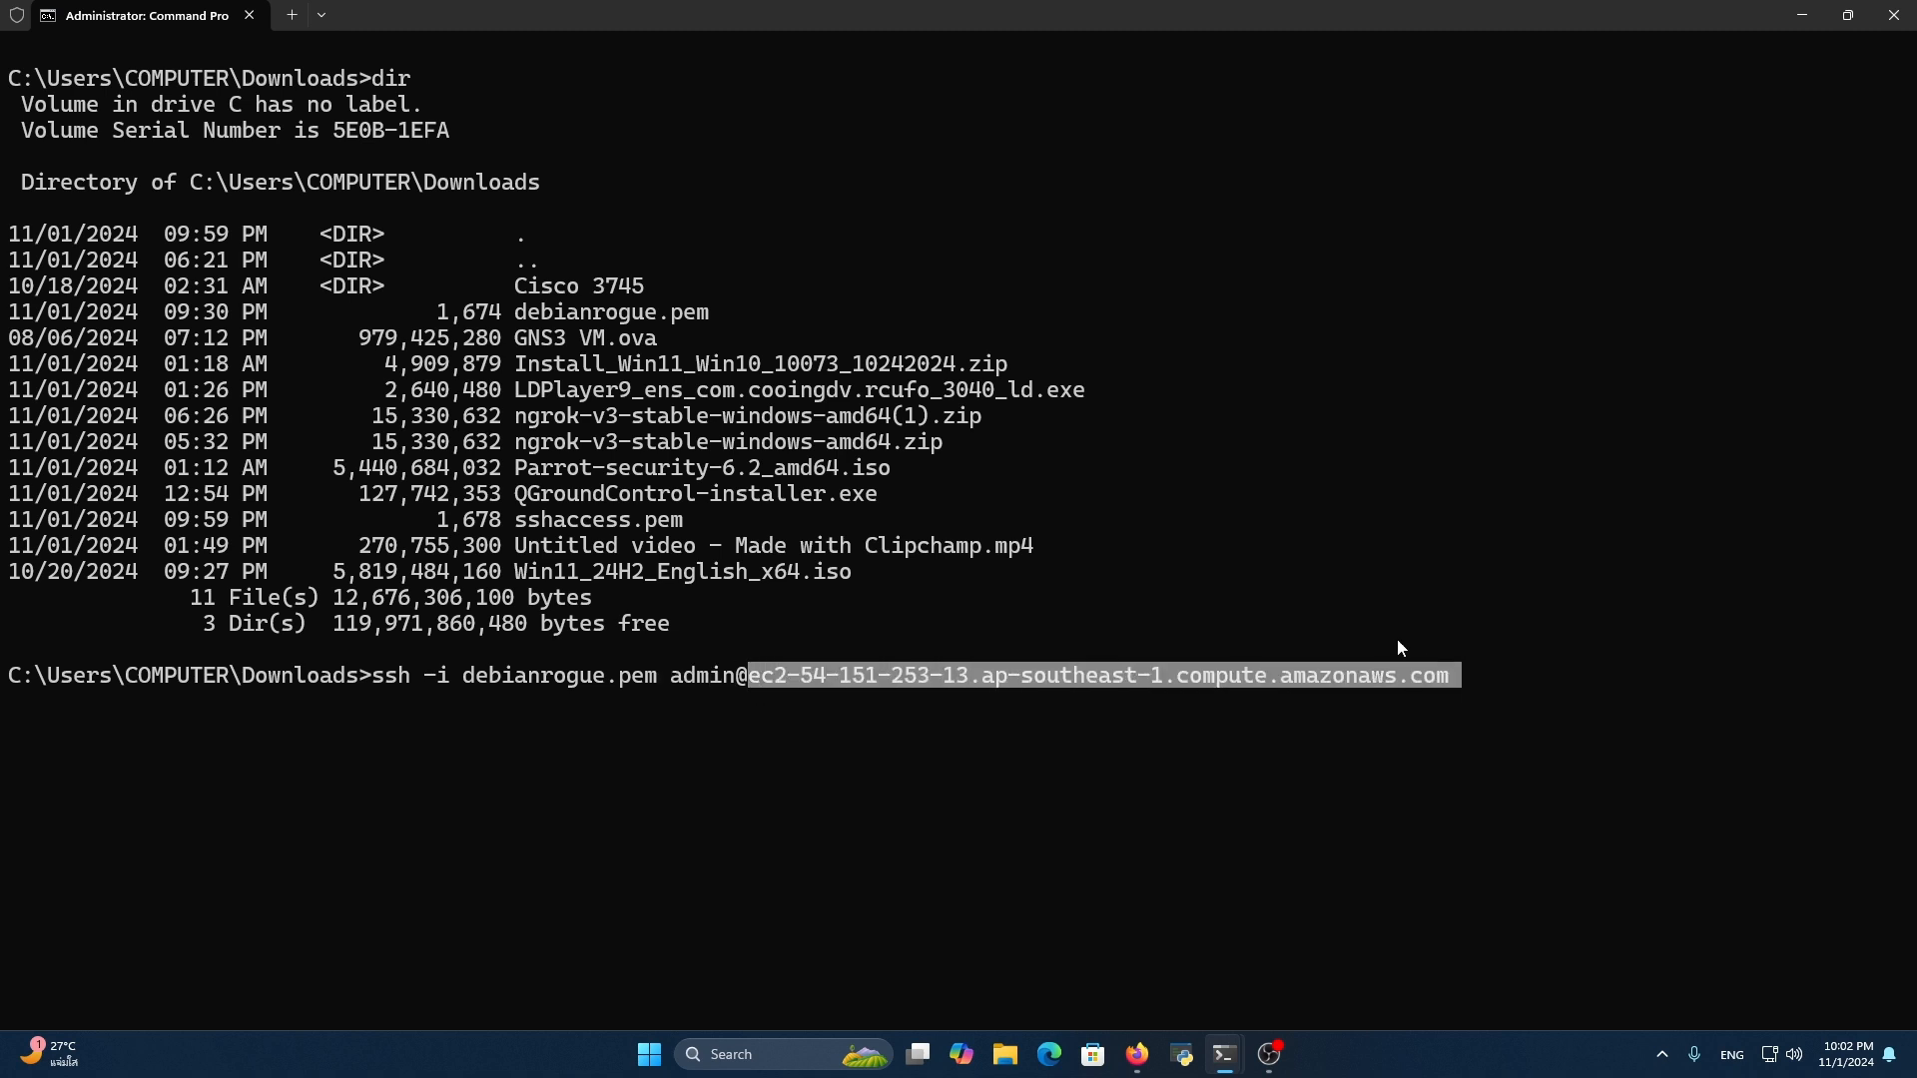
pyautogui.click(1249, 685)
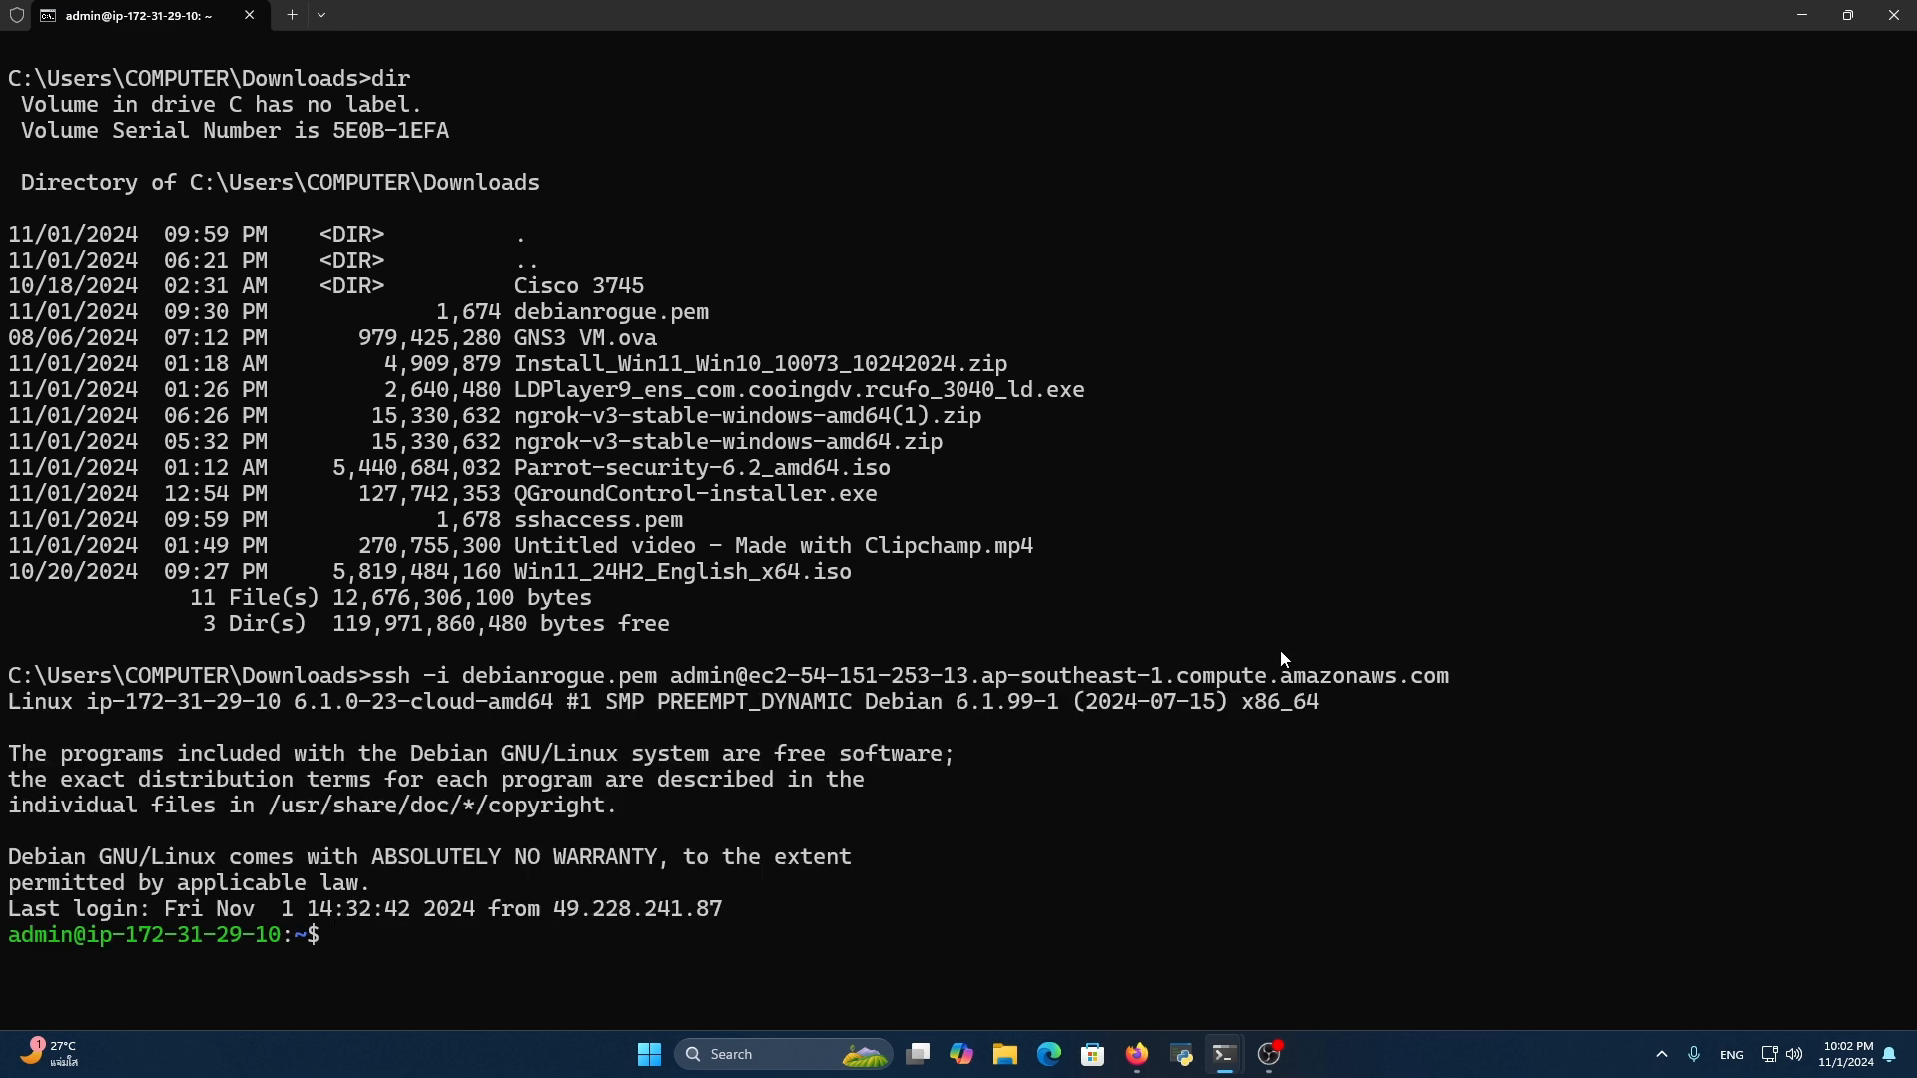
# Clear the remote terminal, switch to the root user with sudo su, and clear the screen again
pyautogui.hotkey('ctrl', '-')
pyautogui.write('clear')
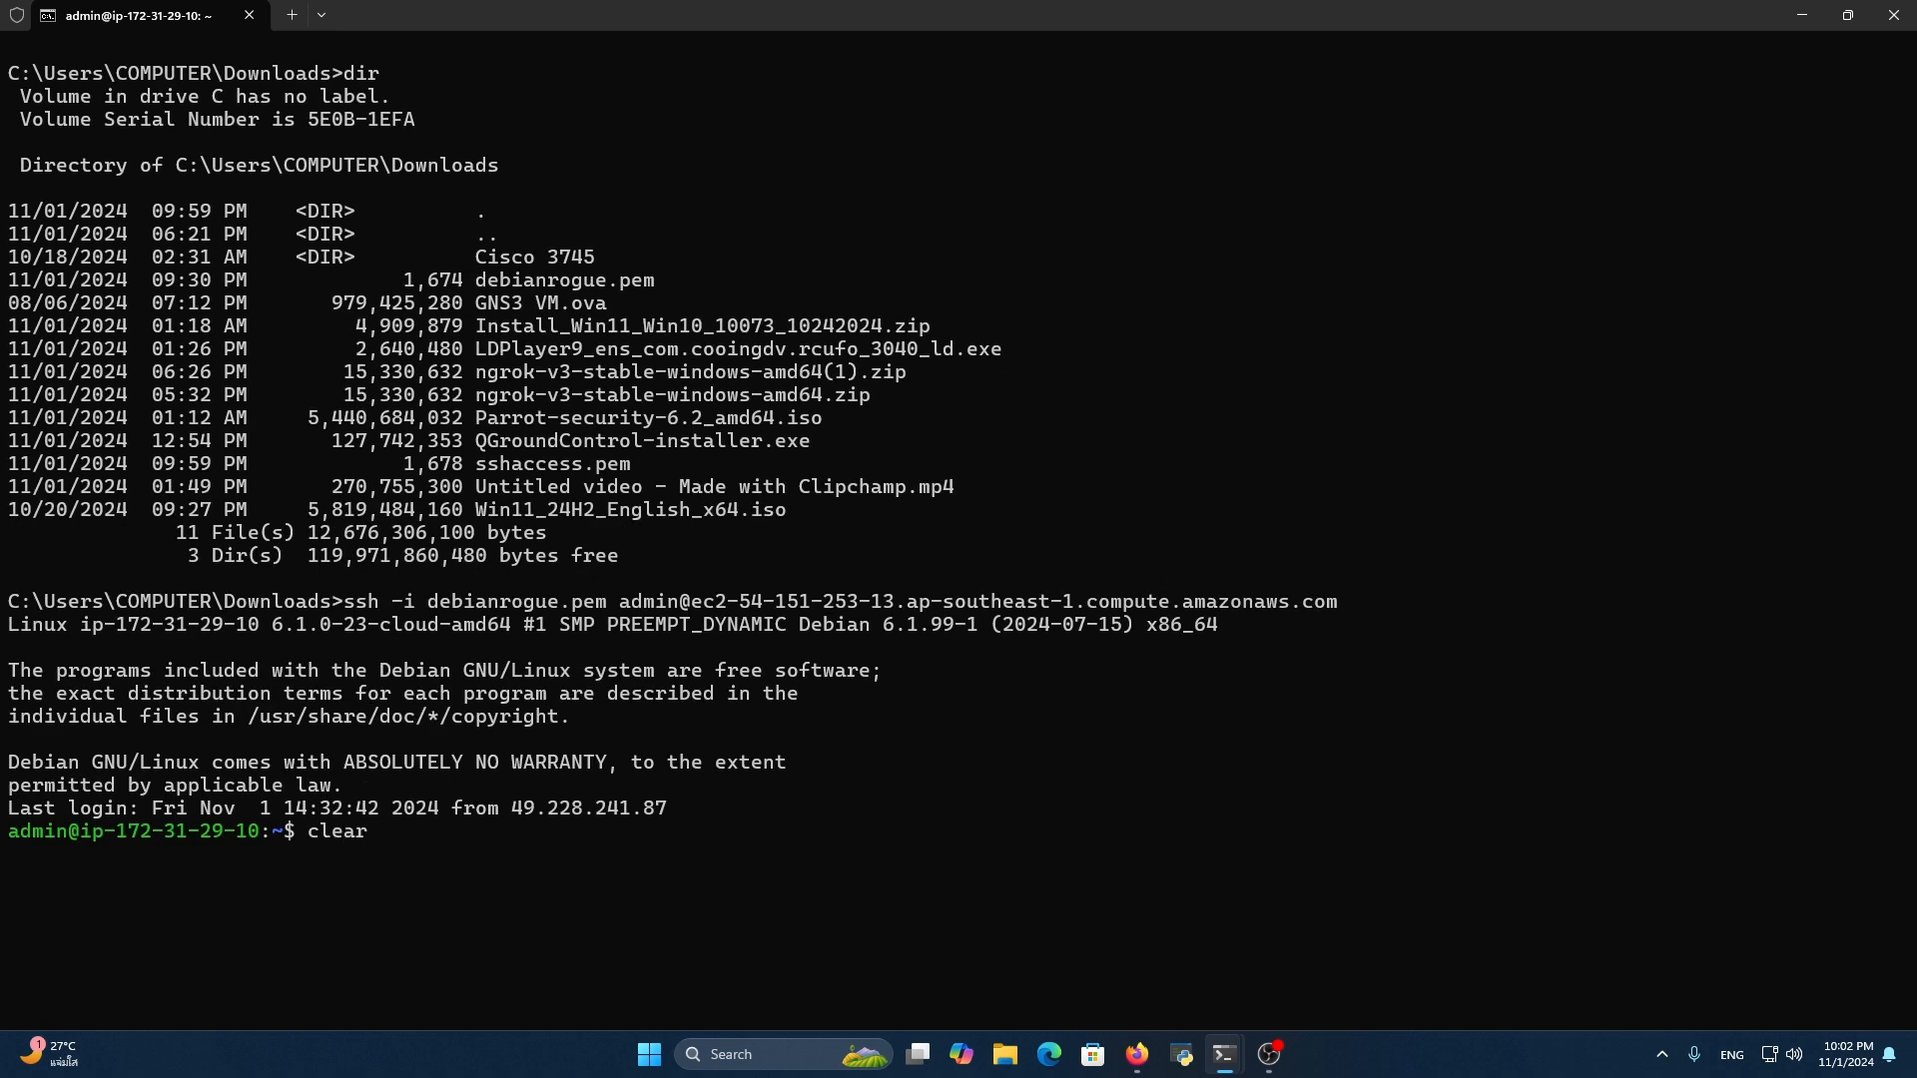
pyautogui.press('Return')
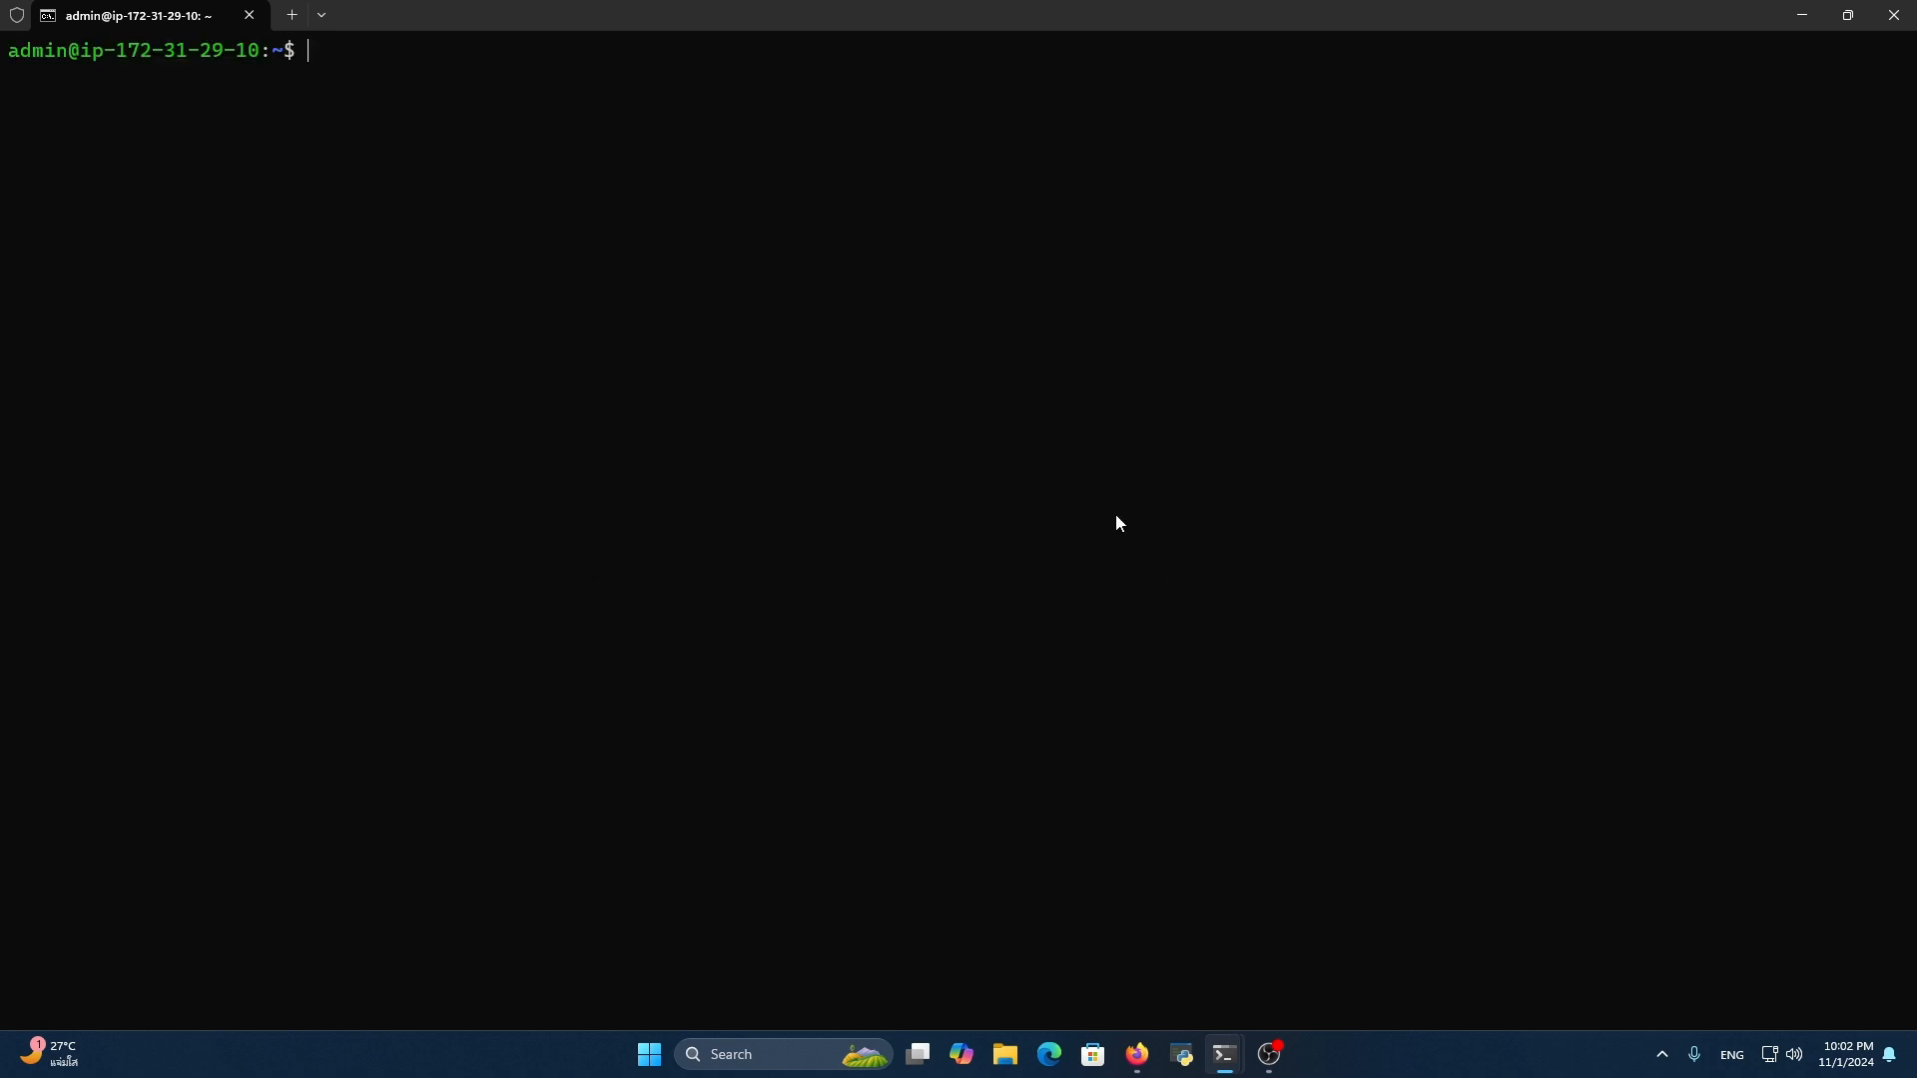
pyautogui.hotkey('ctrl', '+')
pyautogui.hotkey('ctrl', '+')
pyautogui.write('sudo su')
pyautogui.press('Return')
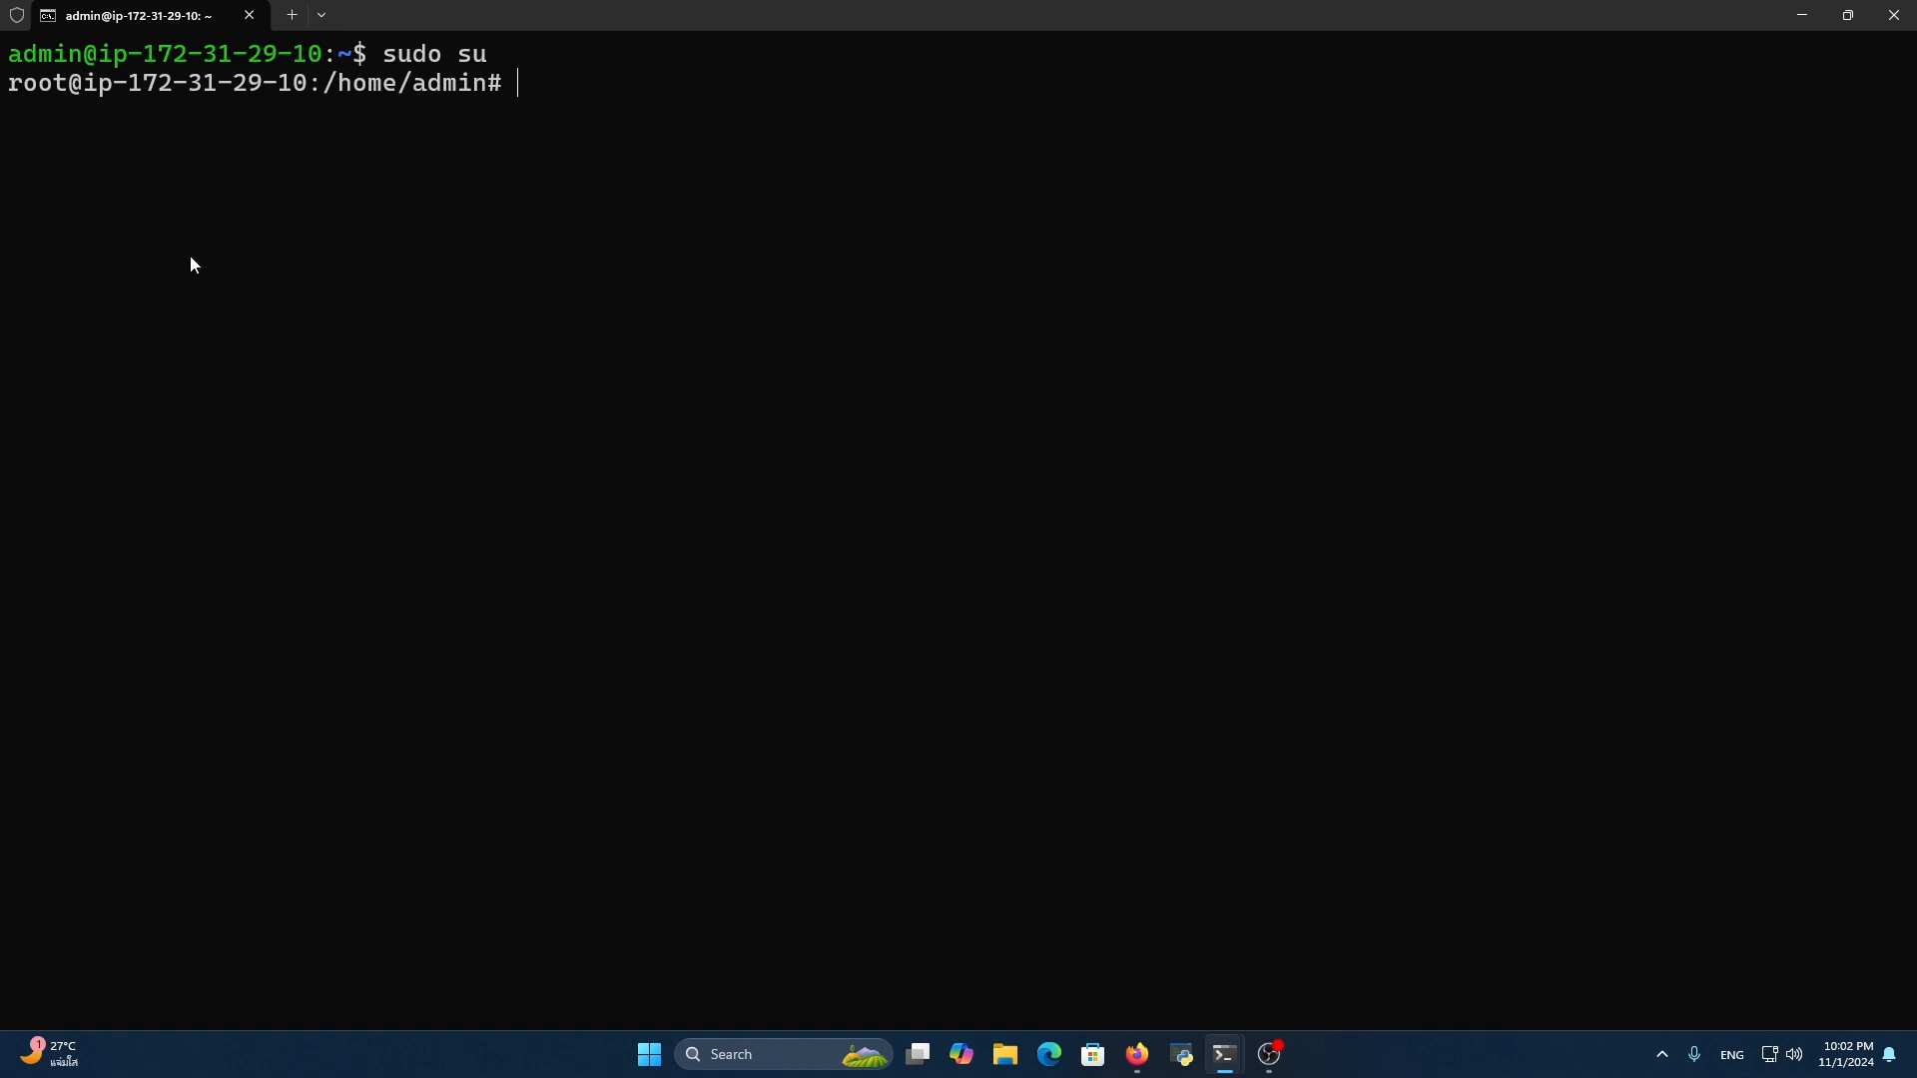
pyautogui.hotkey('ctrl', 'l')
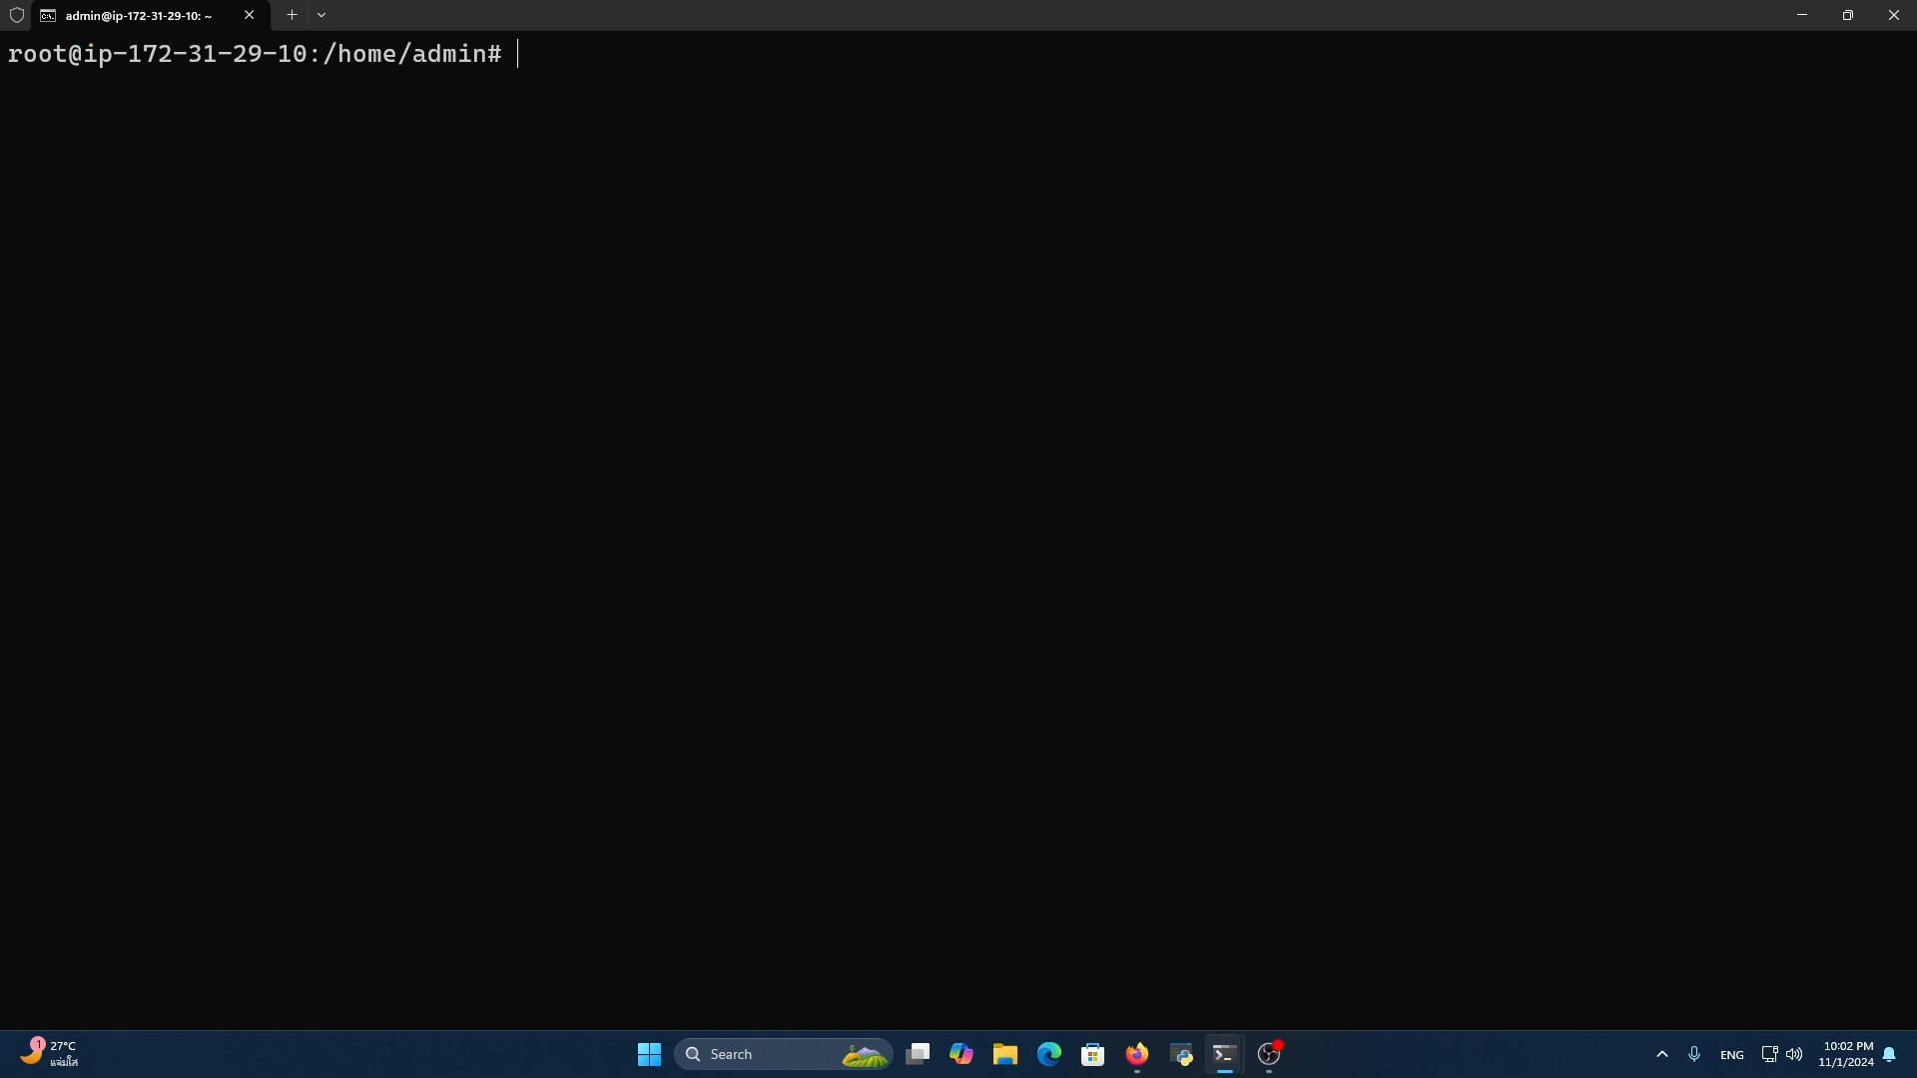
# Enter the chained command apt-get update && apt-get upgrade && apt-get dist-upgrade at the root prompt
pyautogui.write('apt-get update ')
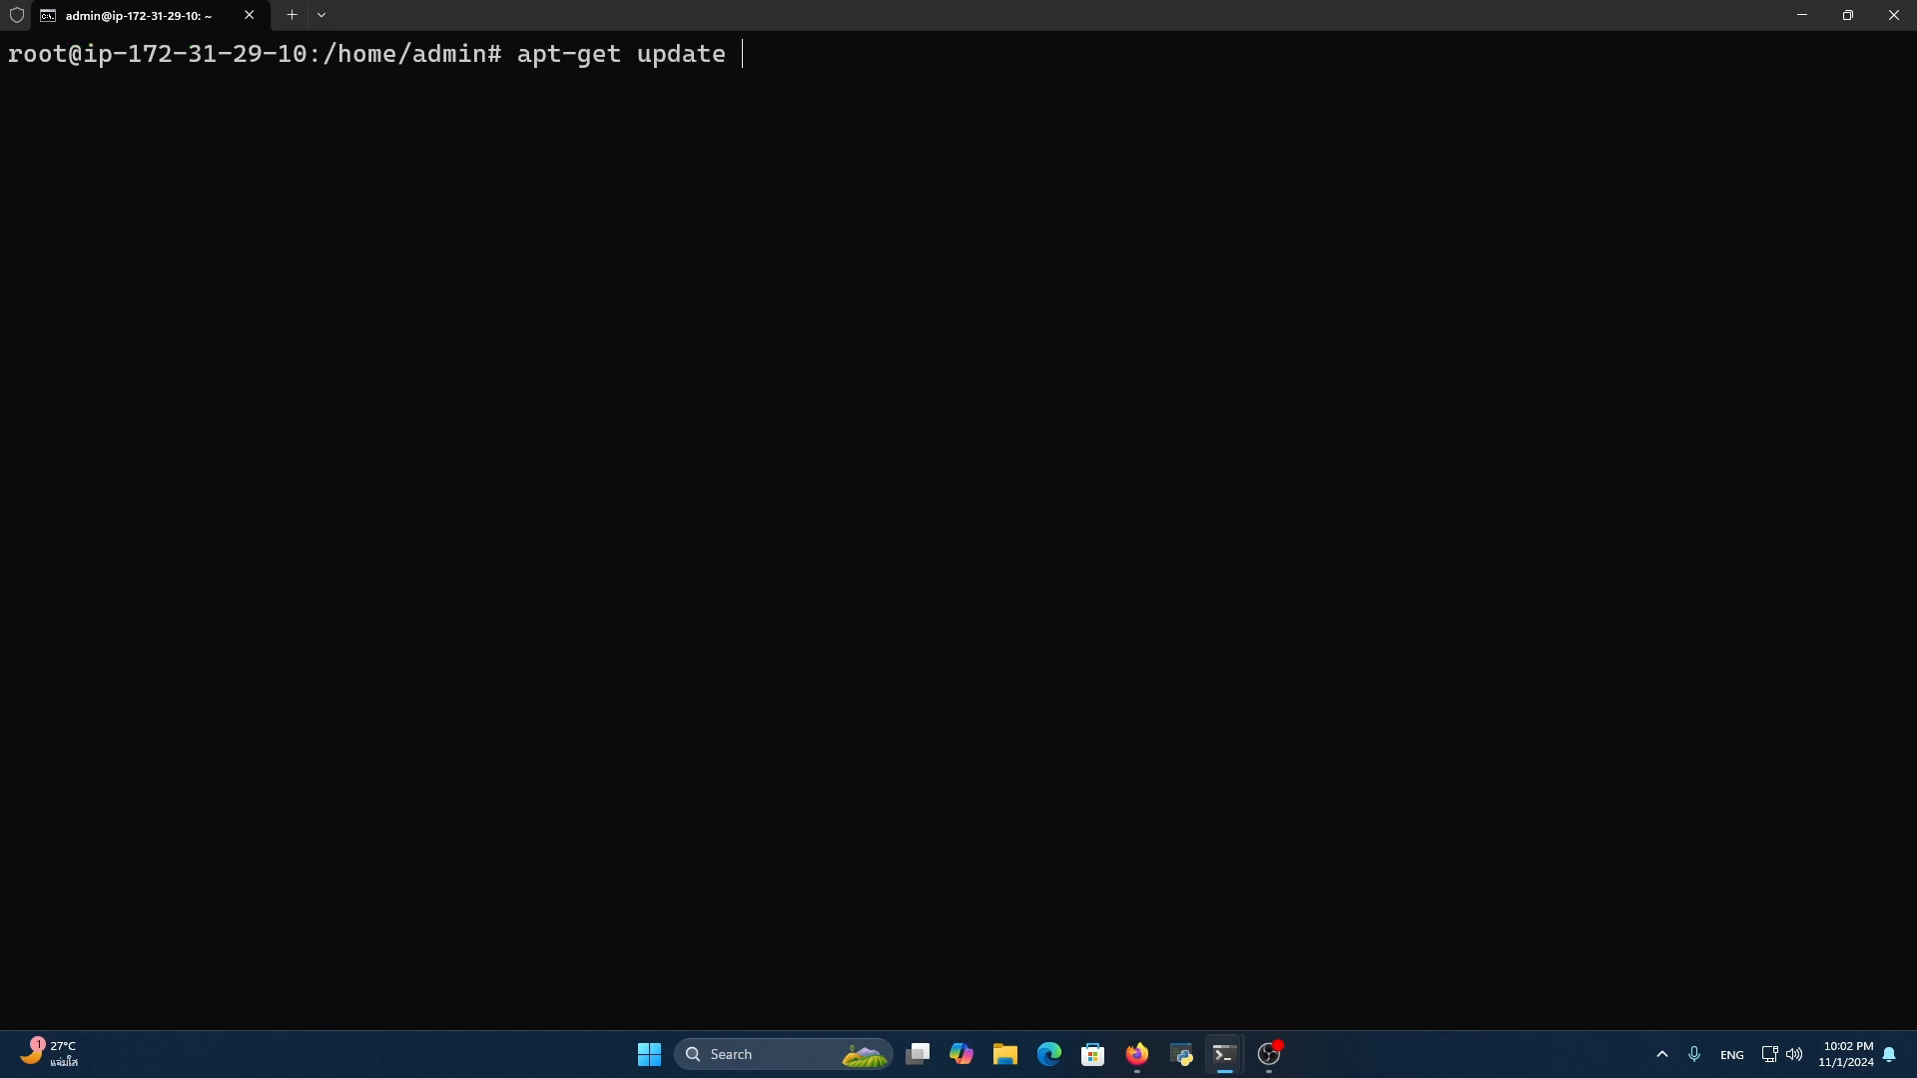
pyautogui.write('&& apt-get upg')
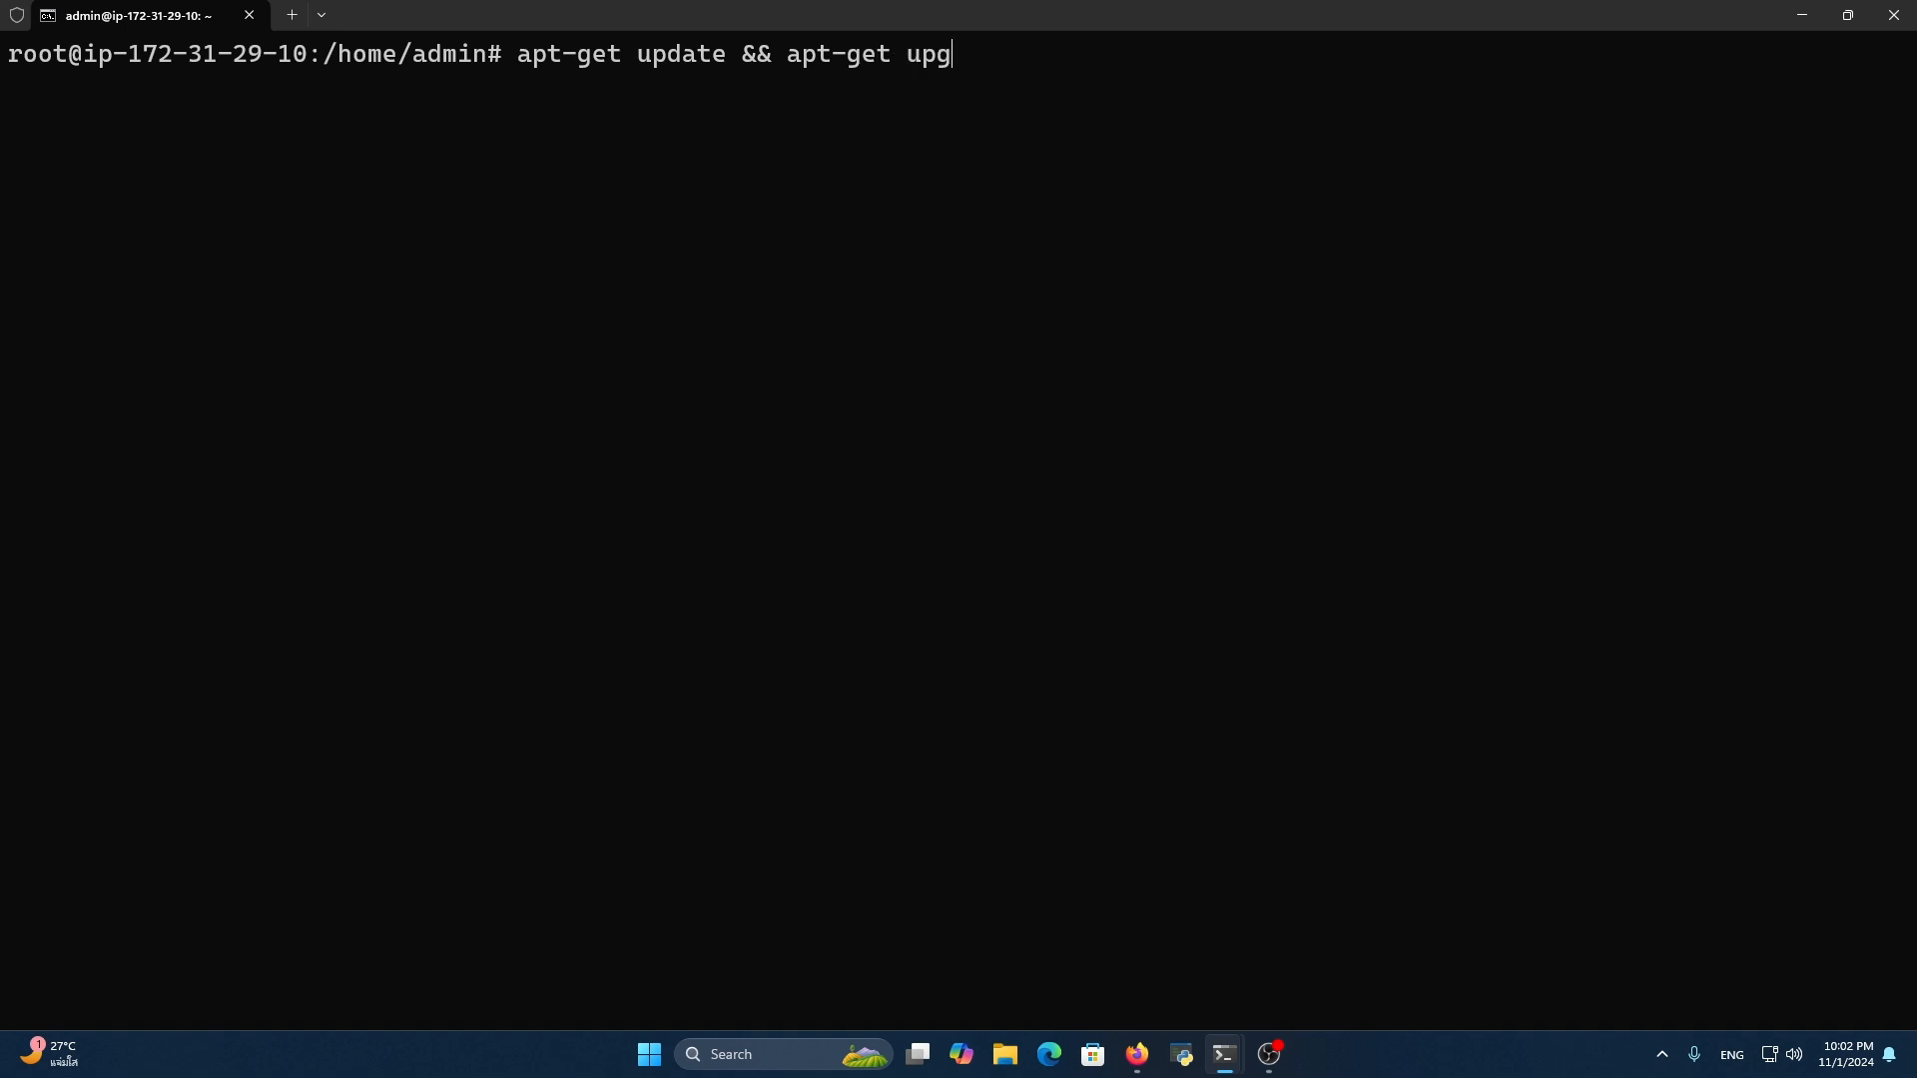
pyautogui.write('radr')
pyautogui.press('BackSpace')
pyautogui.press('BackSpace')
pyautogui.write('e && apt-get')
pyautogui.write(' dist-u')
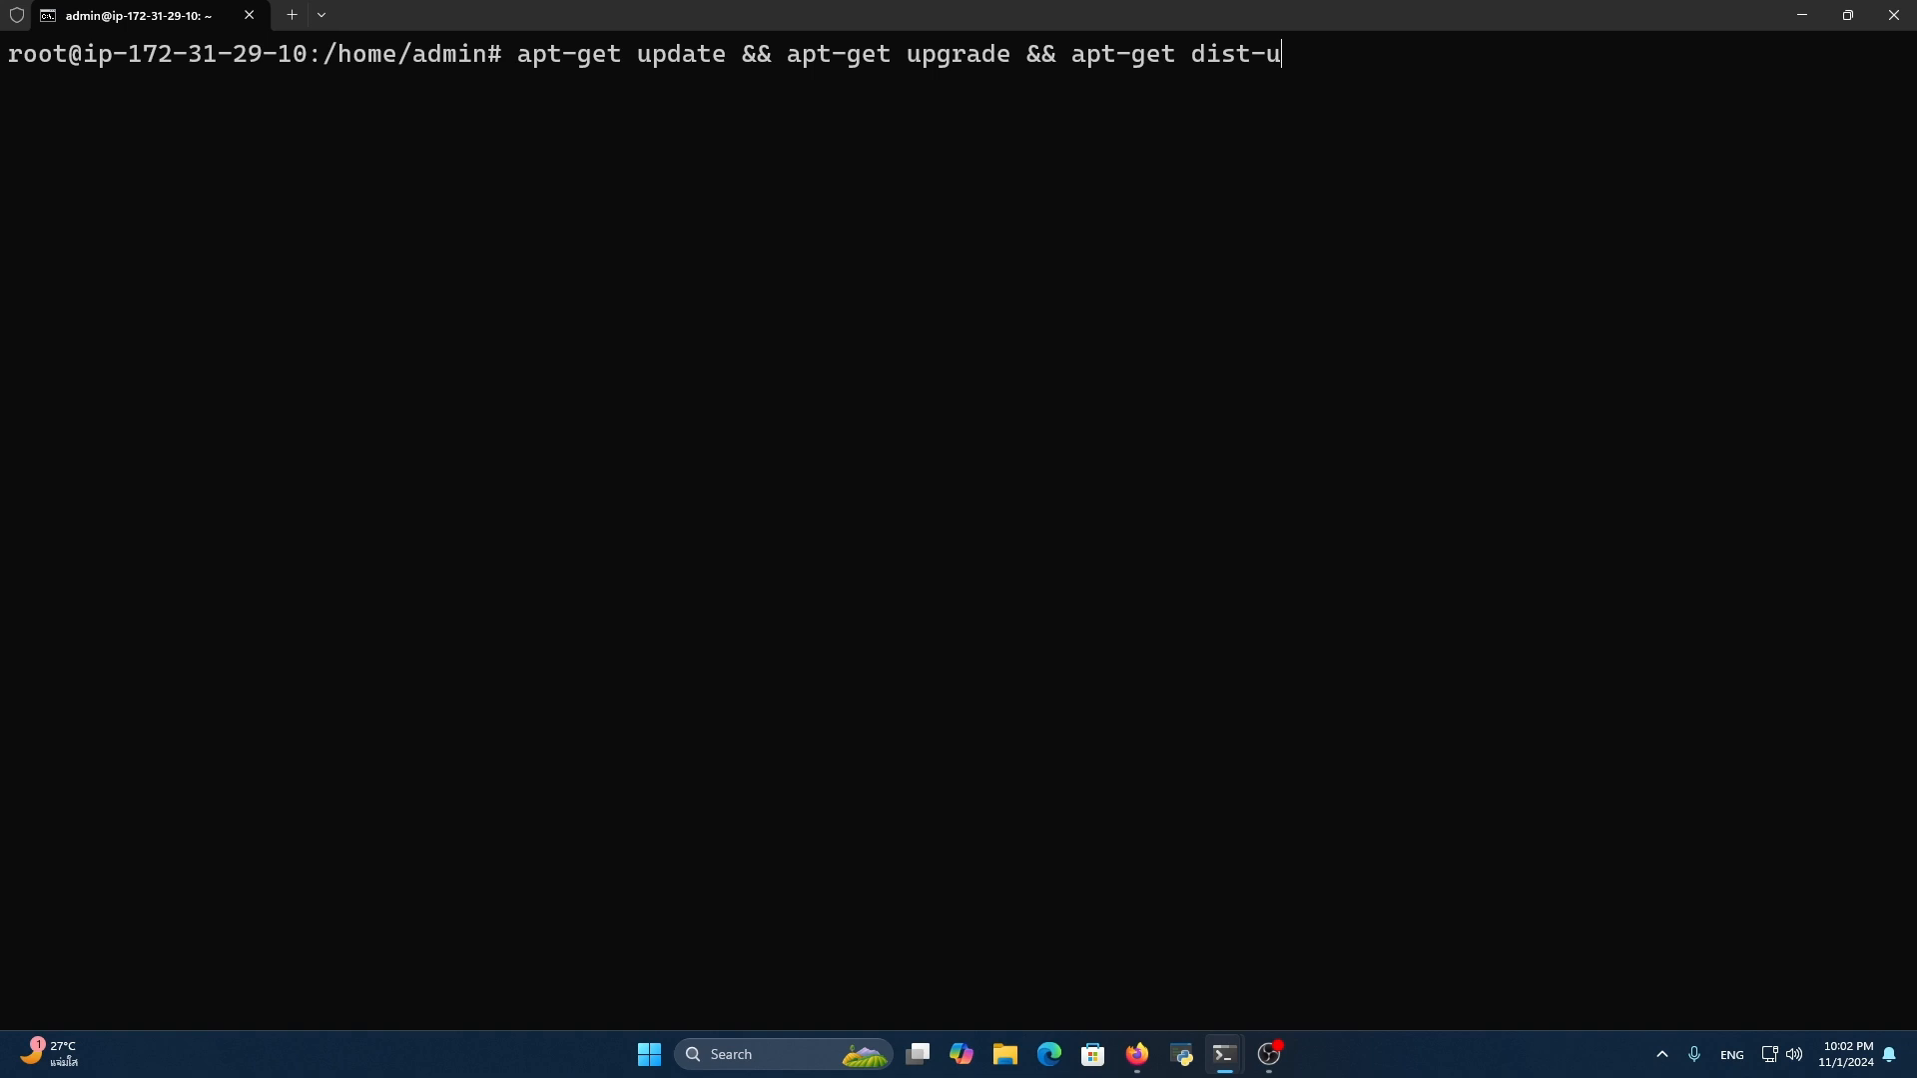
pyautogui.write('pgrade')
# Append && apt-get install mitmproxy to the command chain and run it
pyautogui.scroll(-3, 1034, 301)
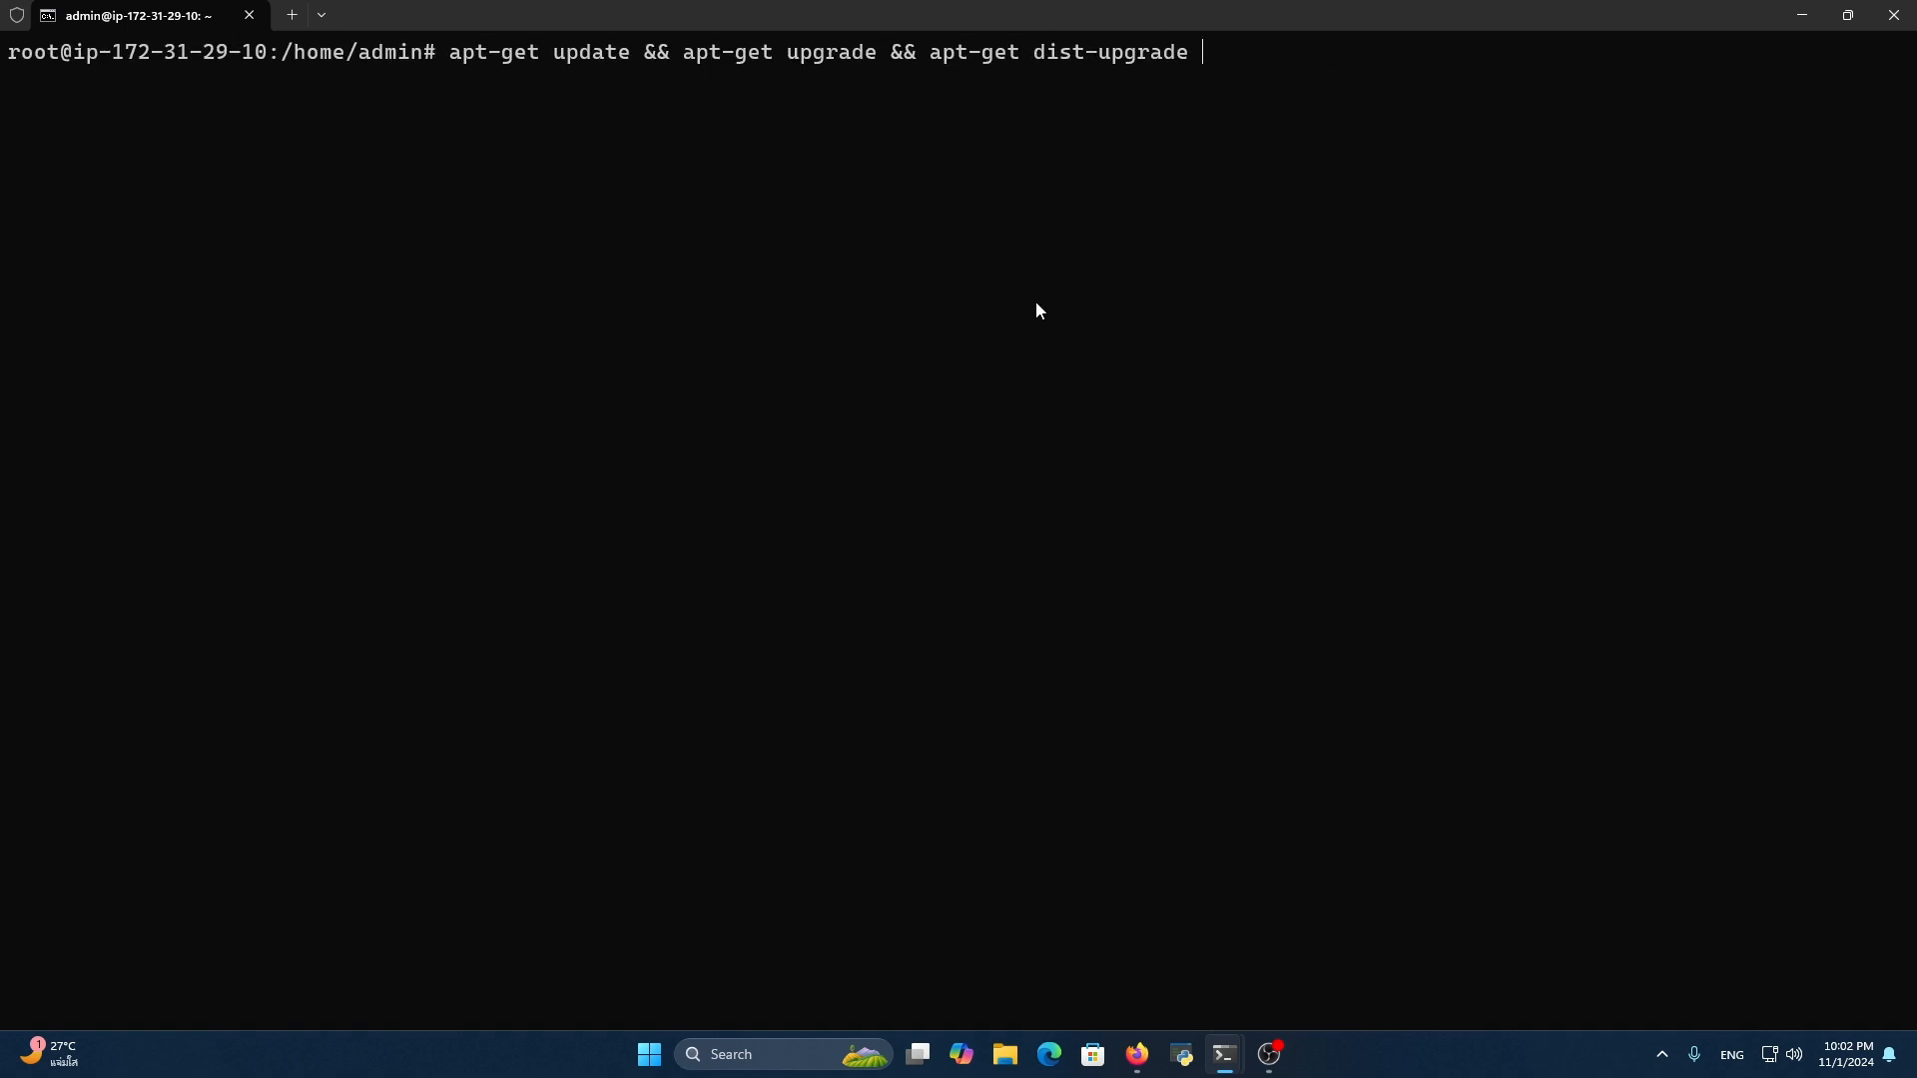
pyautogui.scroll(2, 1034, 302)
pyautogui.write('&')
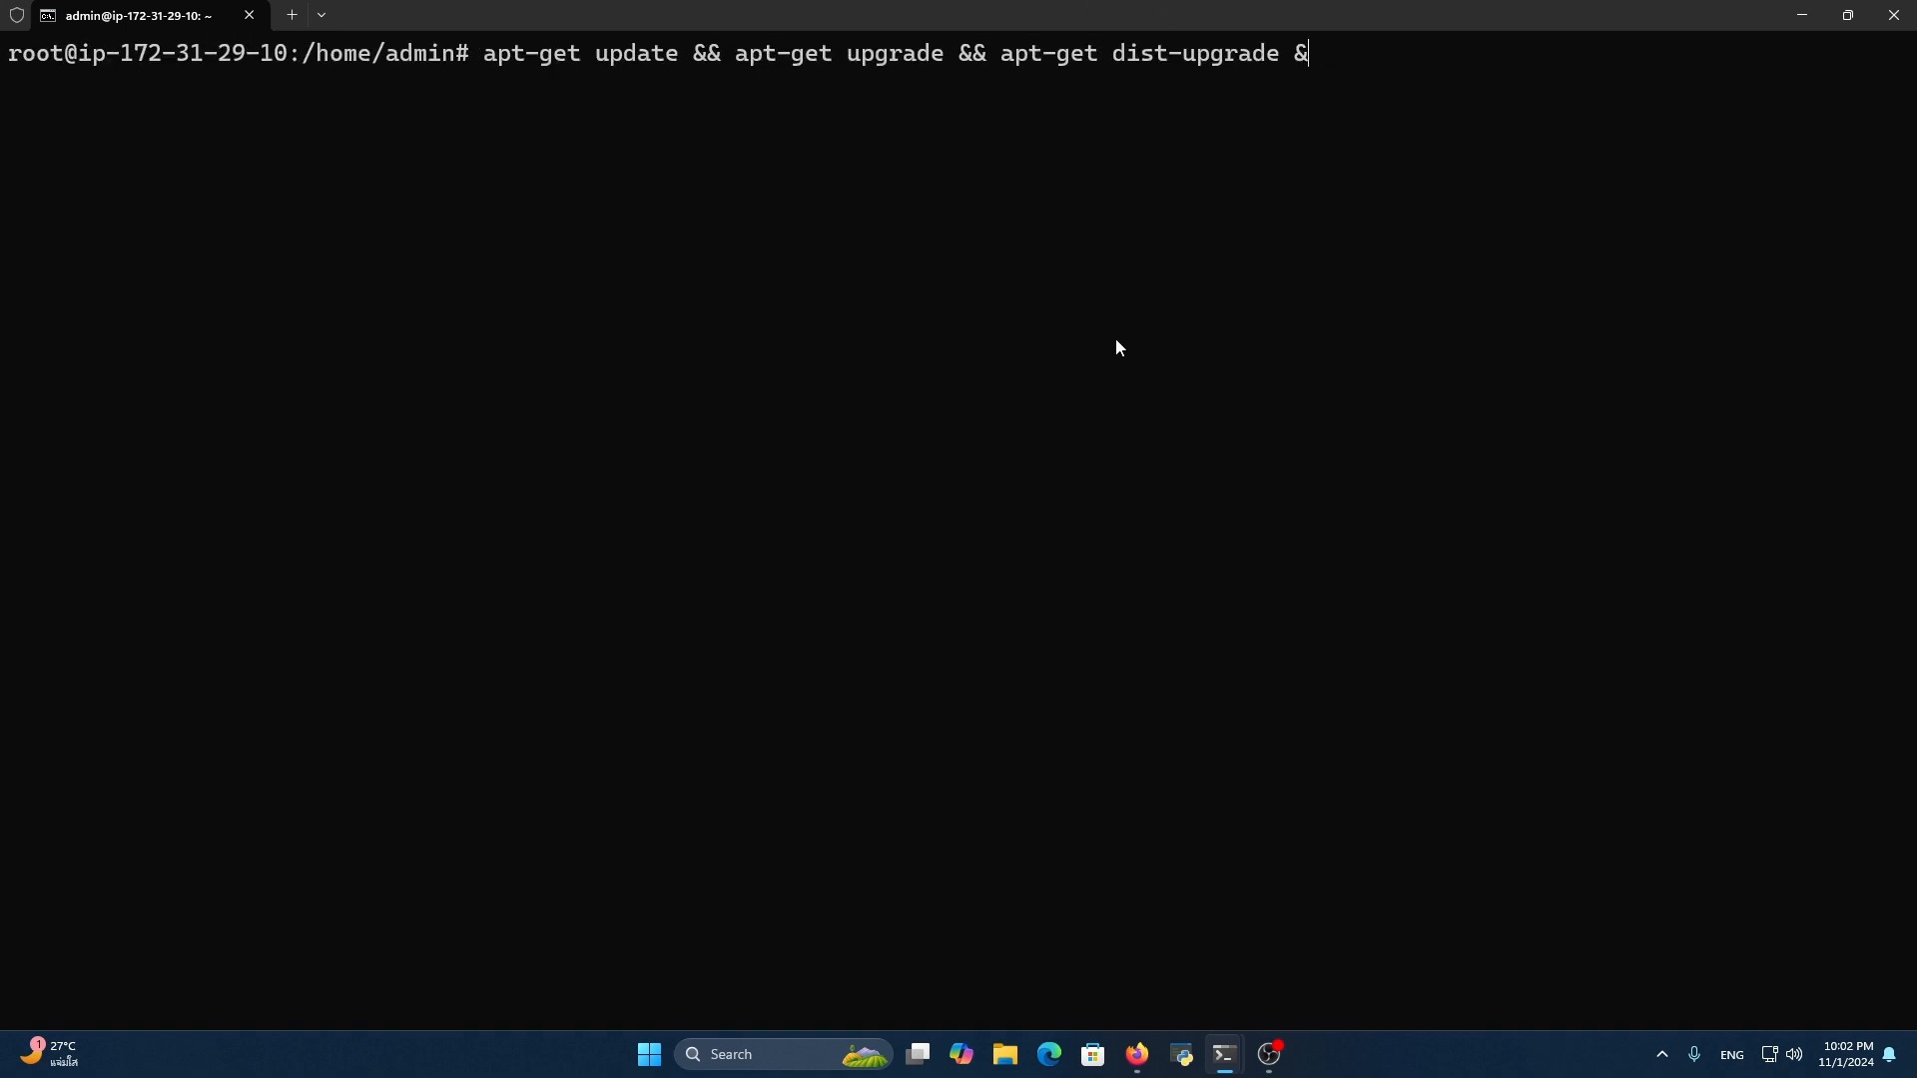
pyautogui.write('& apt-get install mitmproxy')
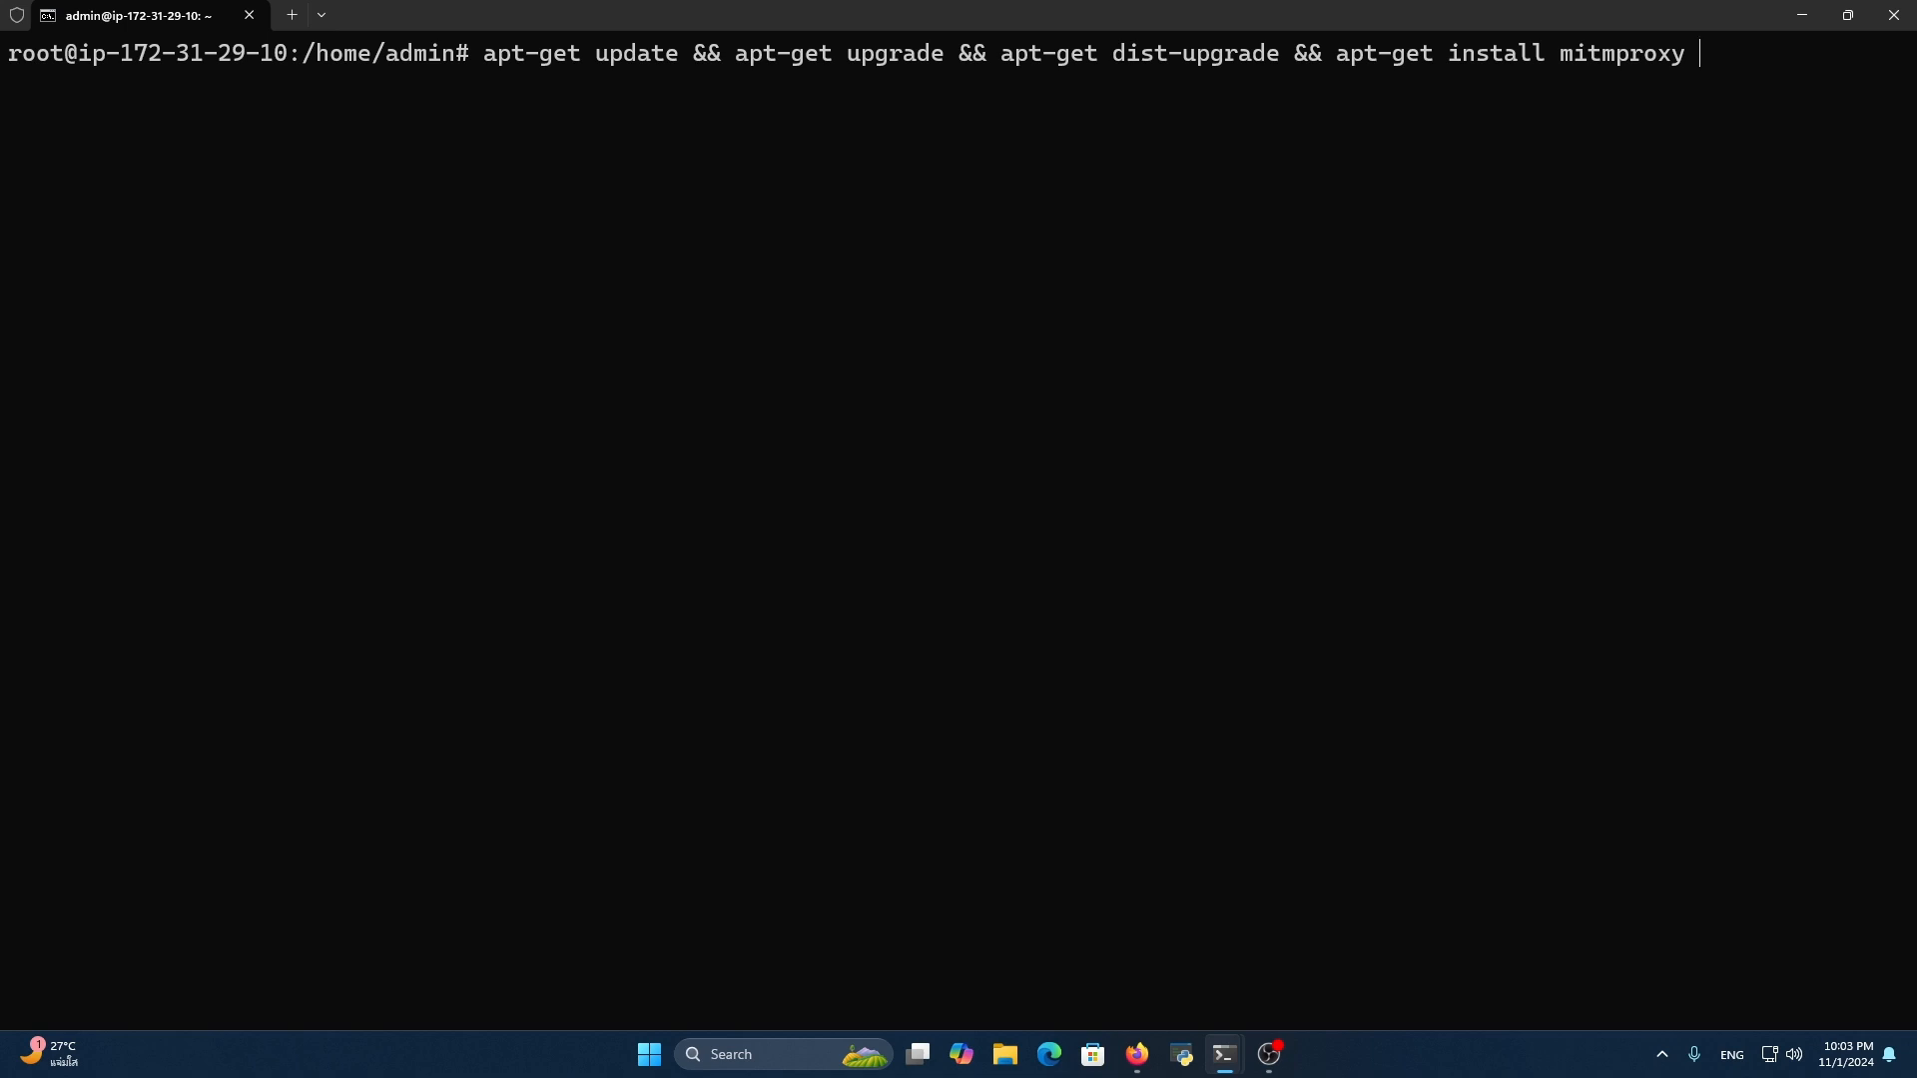
pyautogui.press('Return')
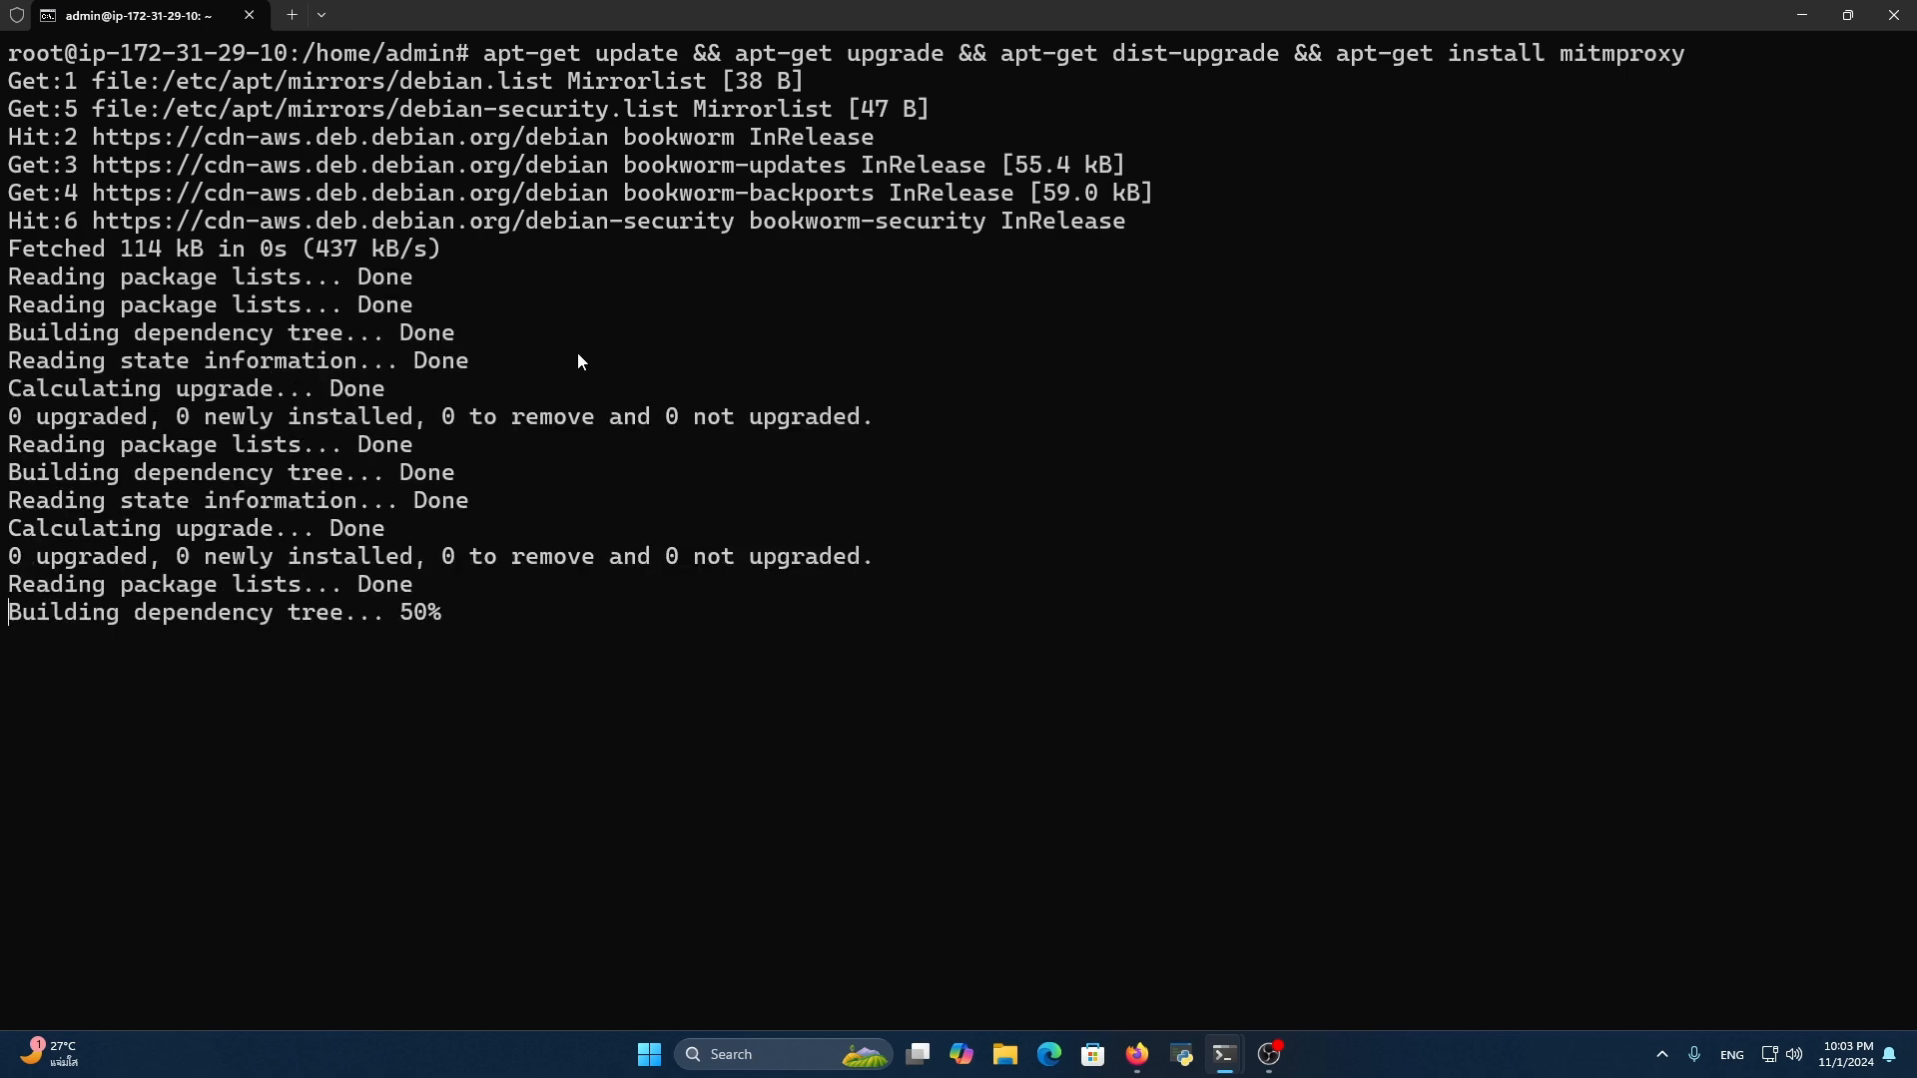
# Review the package installation output by highlighting it, and clear the terminal
pyautogui.scroll(-3, 622, 408)
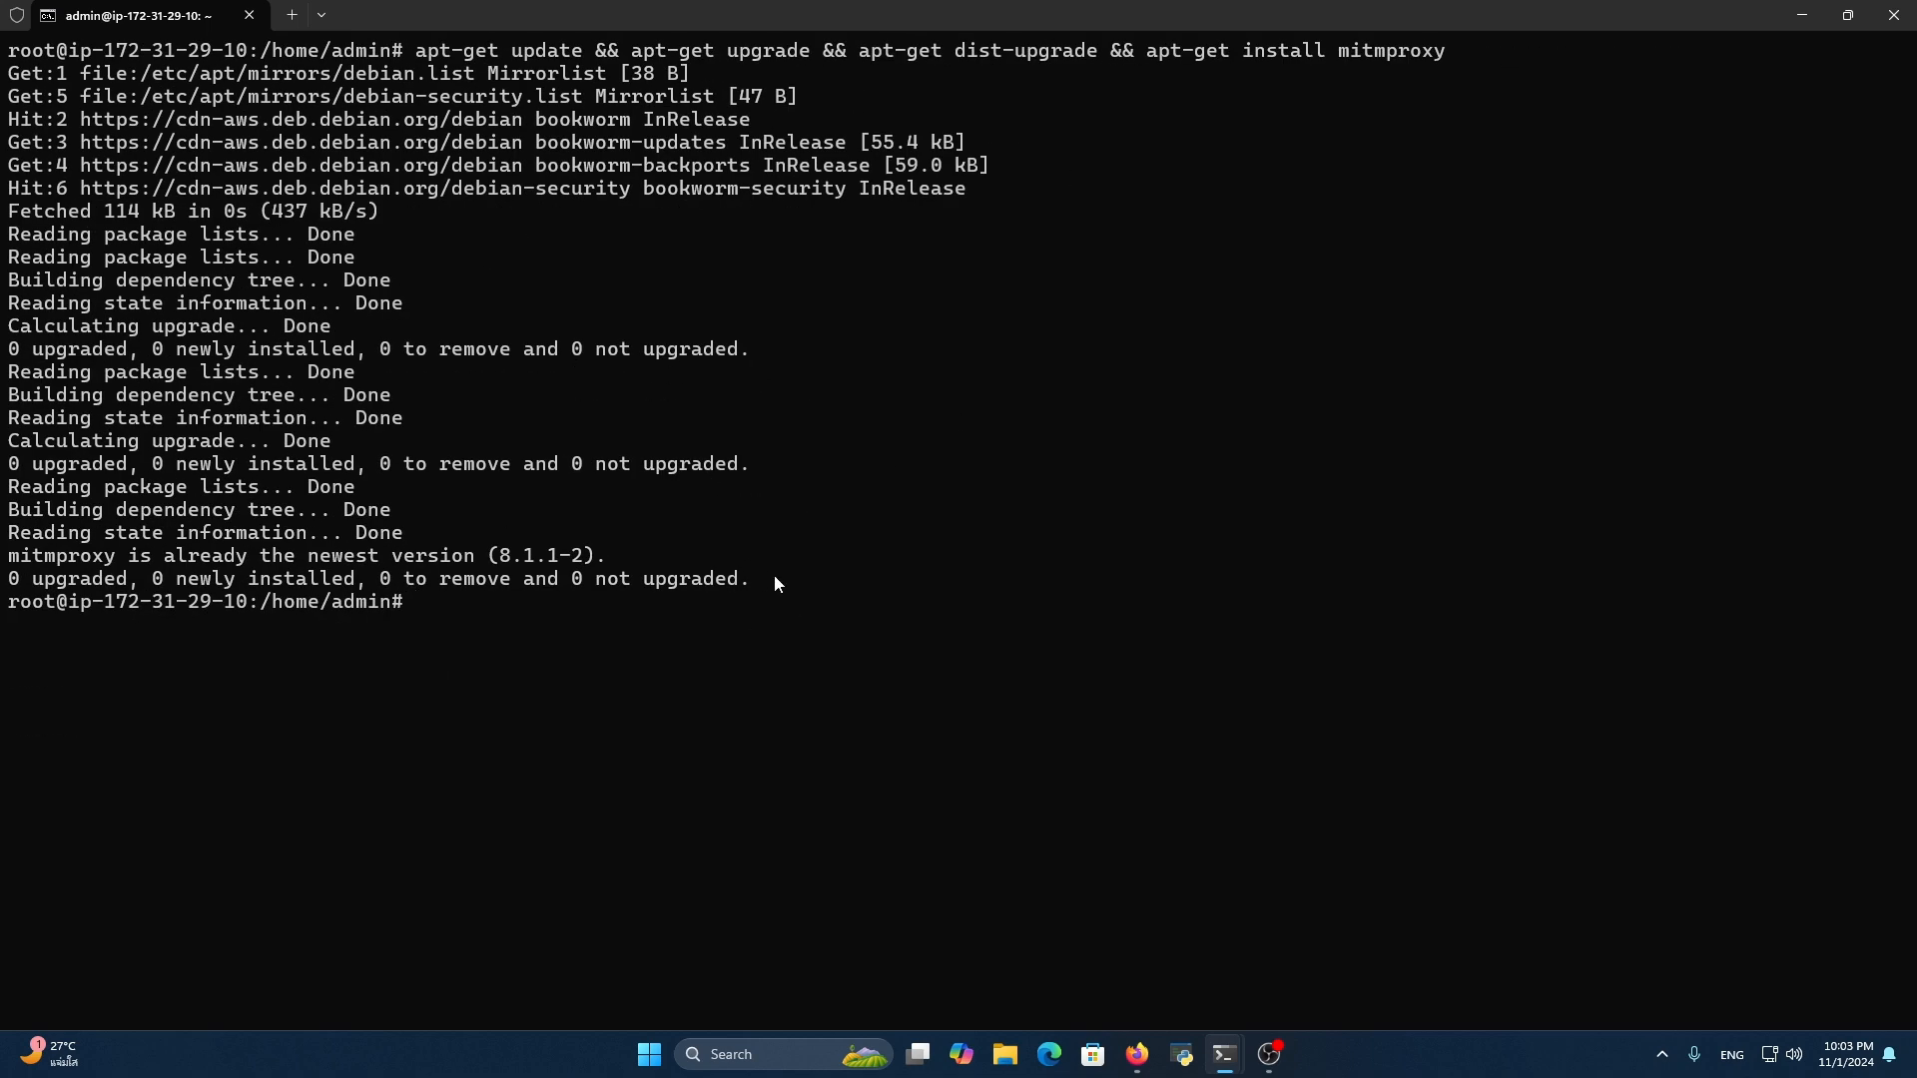
pyautogui.moveTo(775, 576); pyautogui.dragTo(168, 117)
pyautogui.click(168, 116)
pyautogui.write('clear')
pyautogui.press('Return')
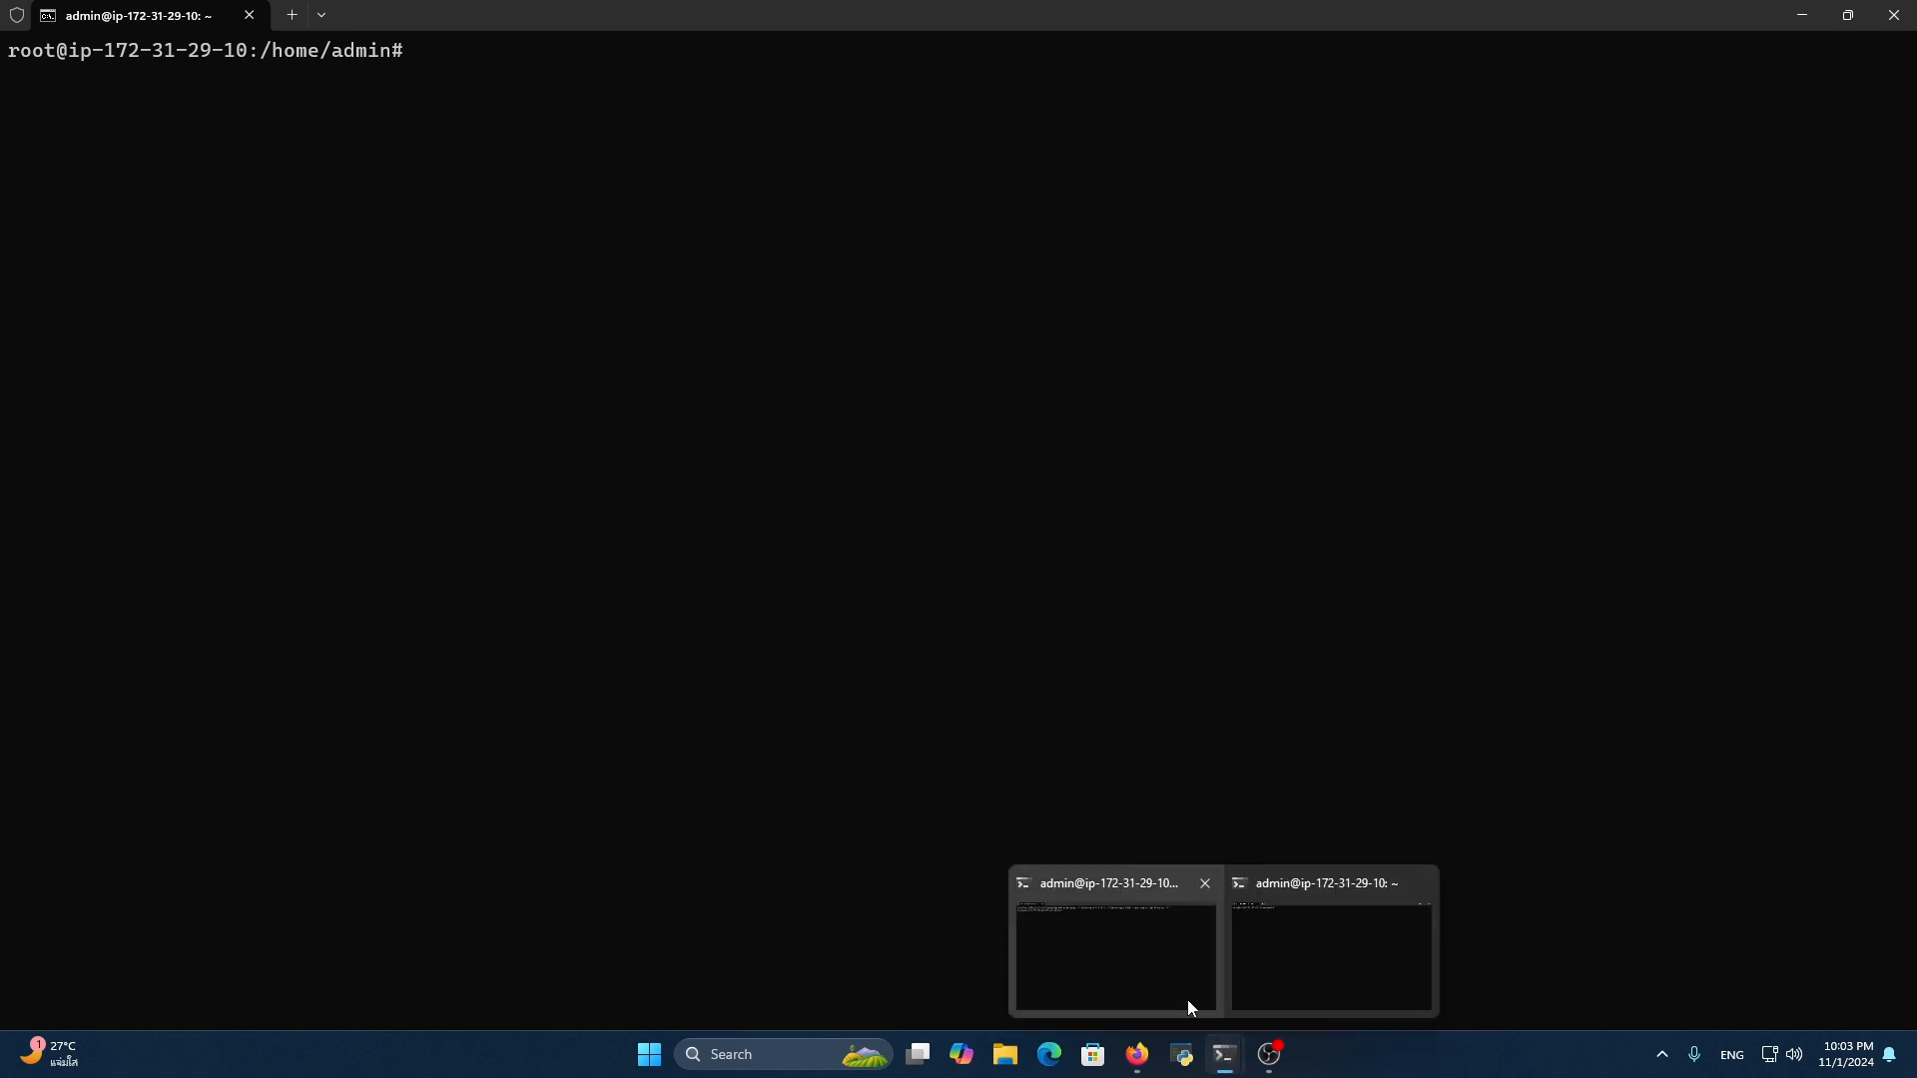
# Recall the earlier command mitmproxy --listen-host 0.0.0.0 --listen-port 8080 --set block_global=false, cancel it at the prompt, and copy its text
pyautogui.press('Up')
pyautogui.press('Up')
pyautogui.hotkey('ctrl', 'c')
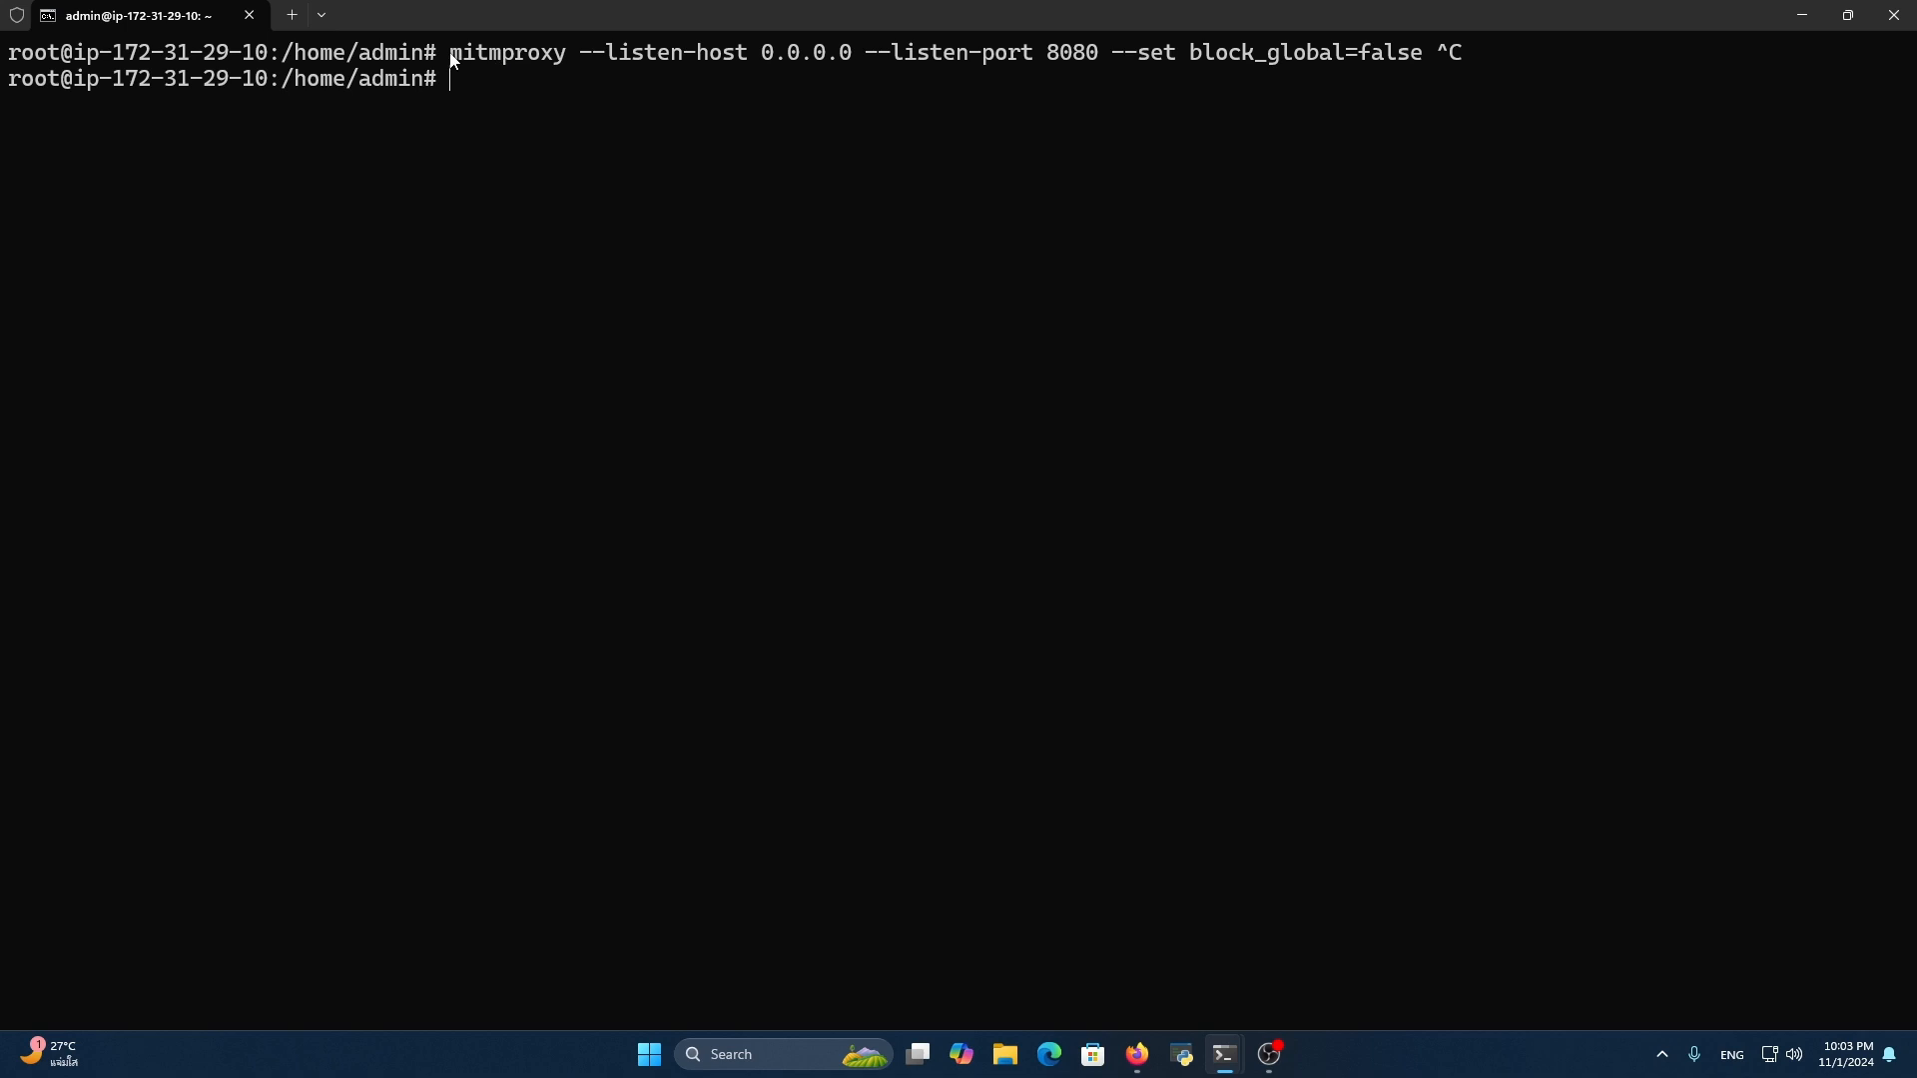
pyautogui.moveTo(452, 58); pyautogui.dragTo(1440, 40)
pyautogui.hotkey('ctrl', 'c')
# Clear the root terminal and enter ls at the prompt
pyautogui.write('clear')
pyautogui.press('Return')
pyautogui.press('Up')
pyautogui.press('BackSpace')
pyautogui.press('BackSpace')
pyautogui.press('BackSpace')
pyautogui.press('BackSpace')
pyautogui.press('BackSpace')
pyautogui.write('ls')
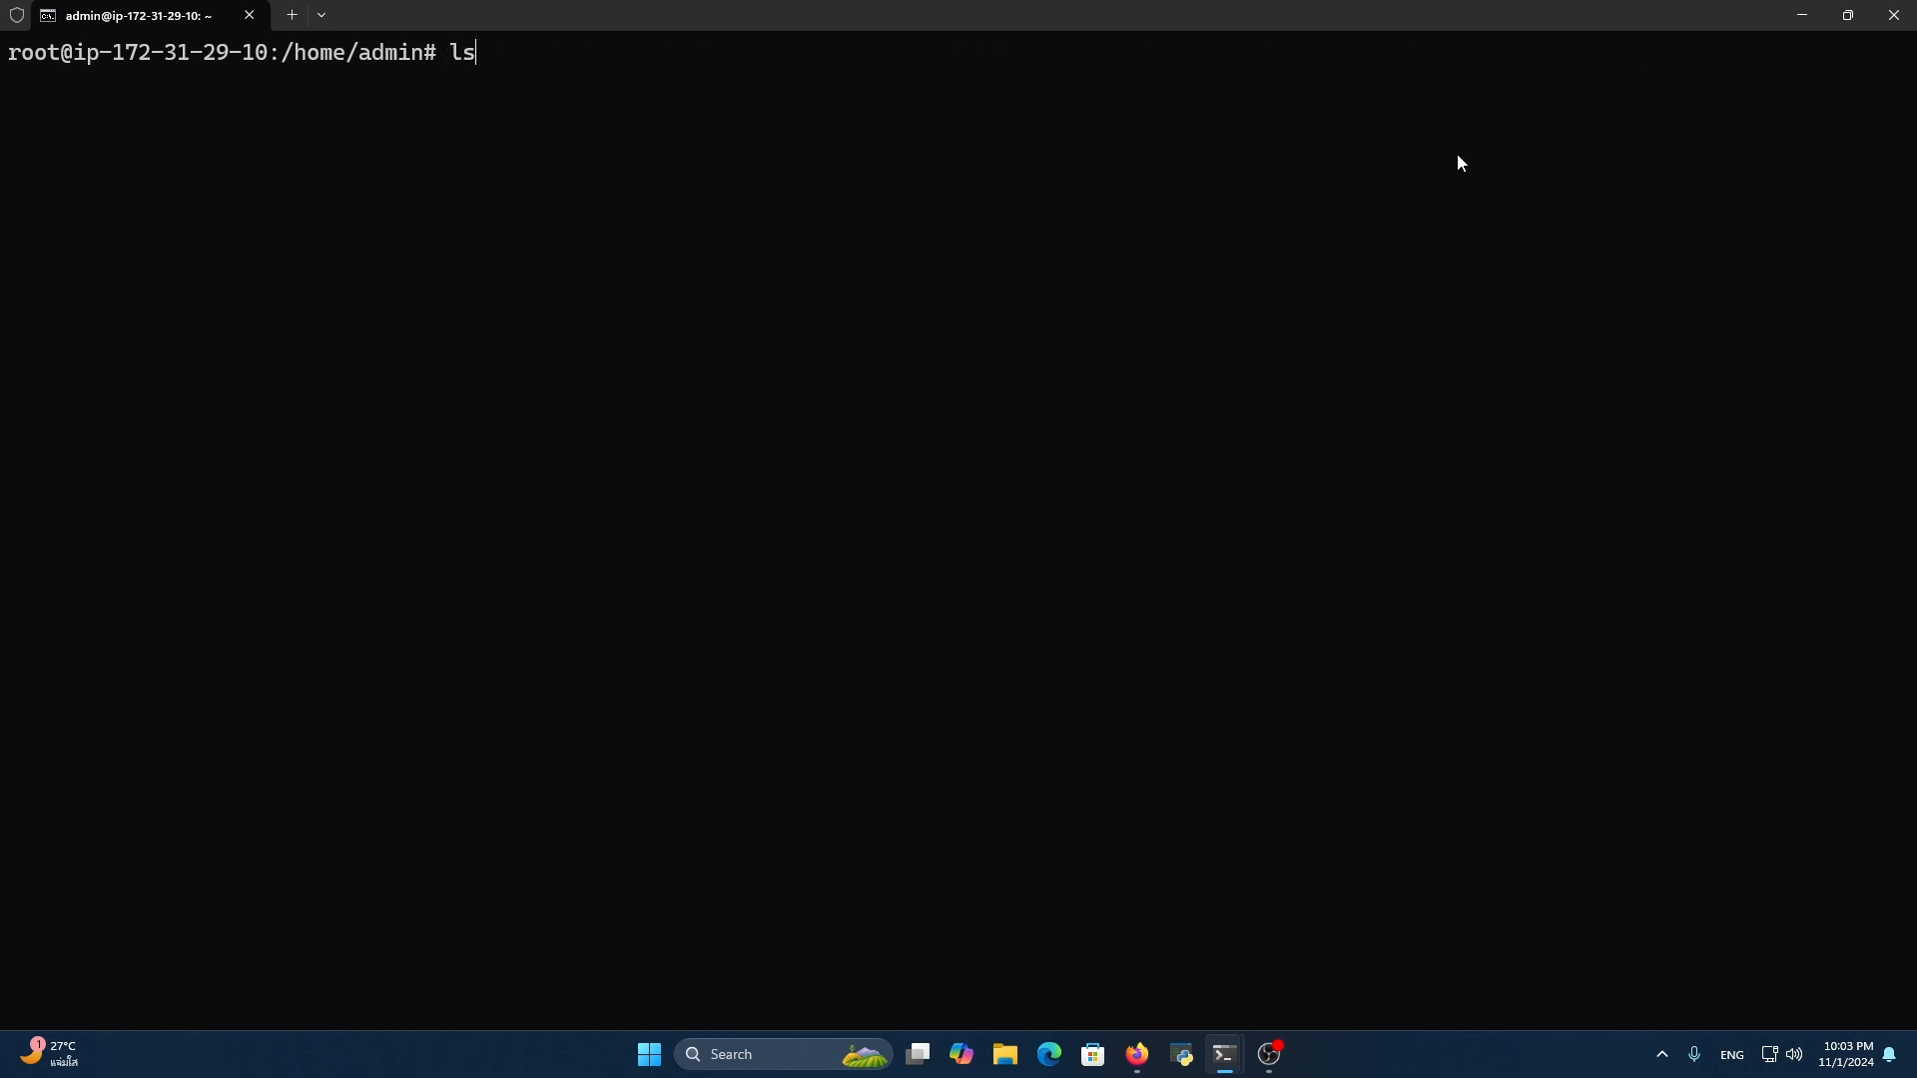
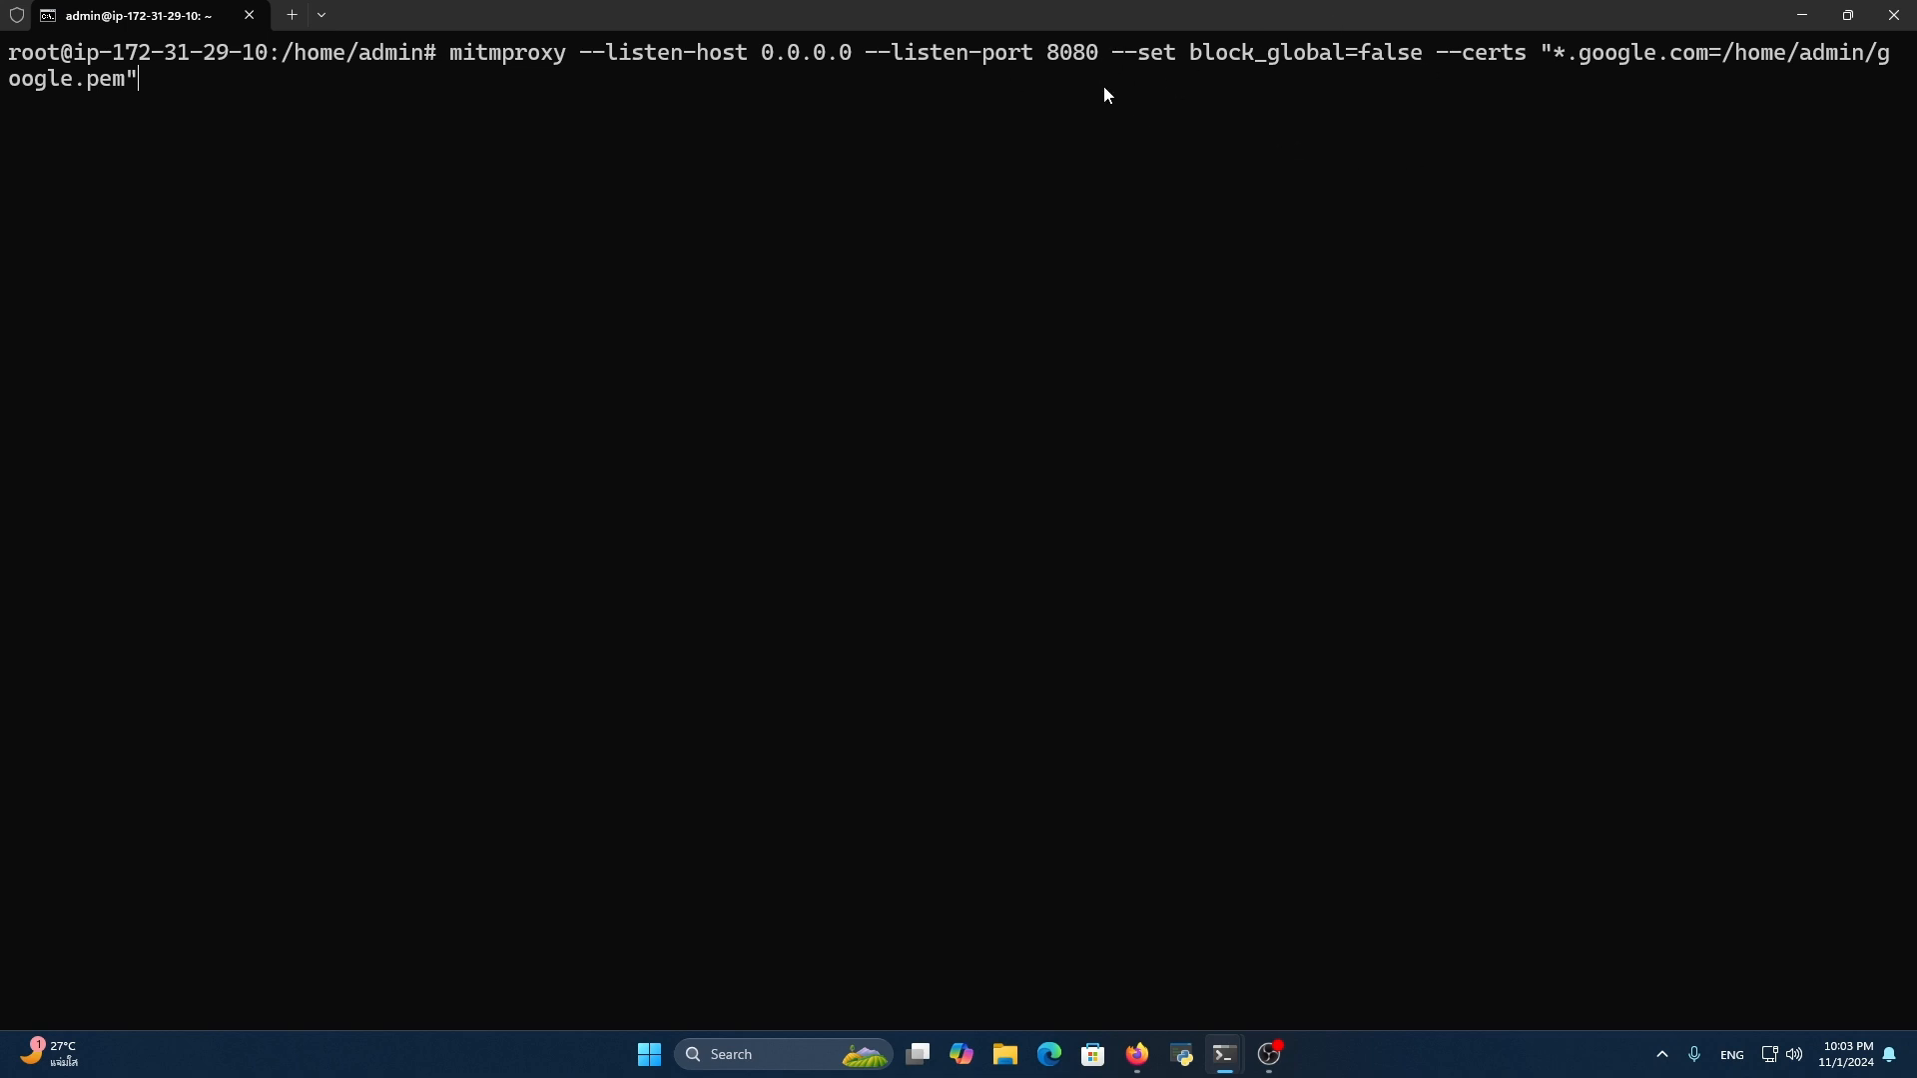
# Highlight the --set block_global=false option in the mitmproxy command at the root prompt
pyautogui.moveTo(1155, 63); pyautogui.dragTo(1431, 77)
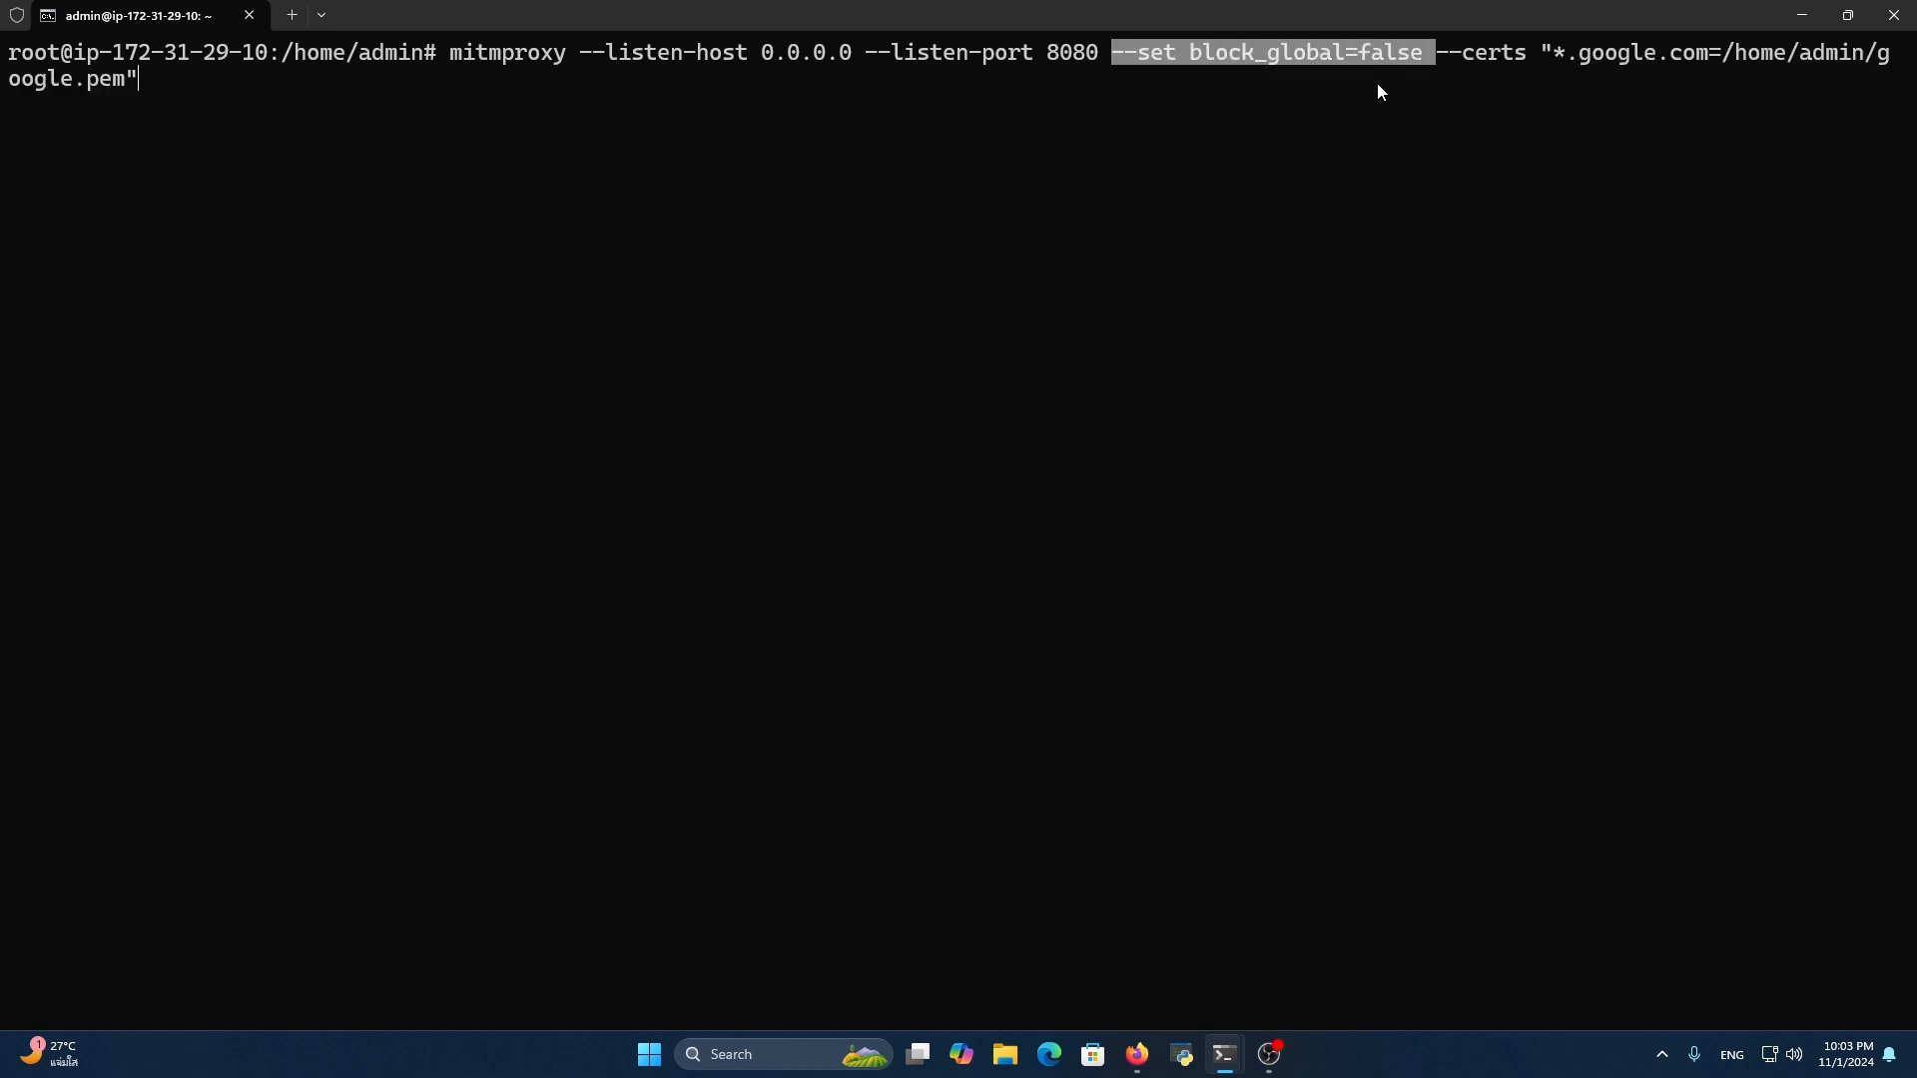
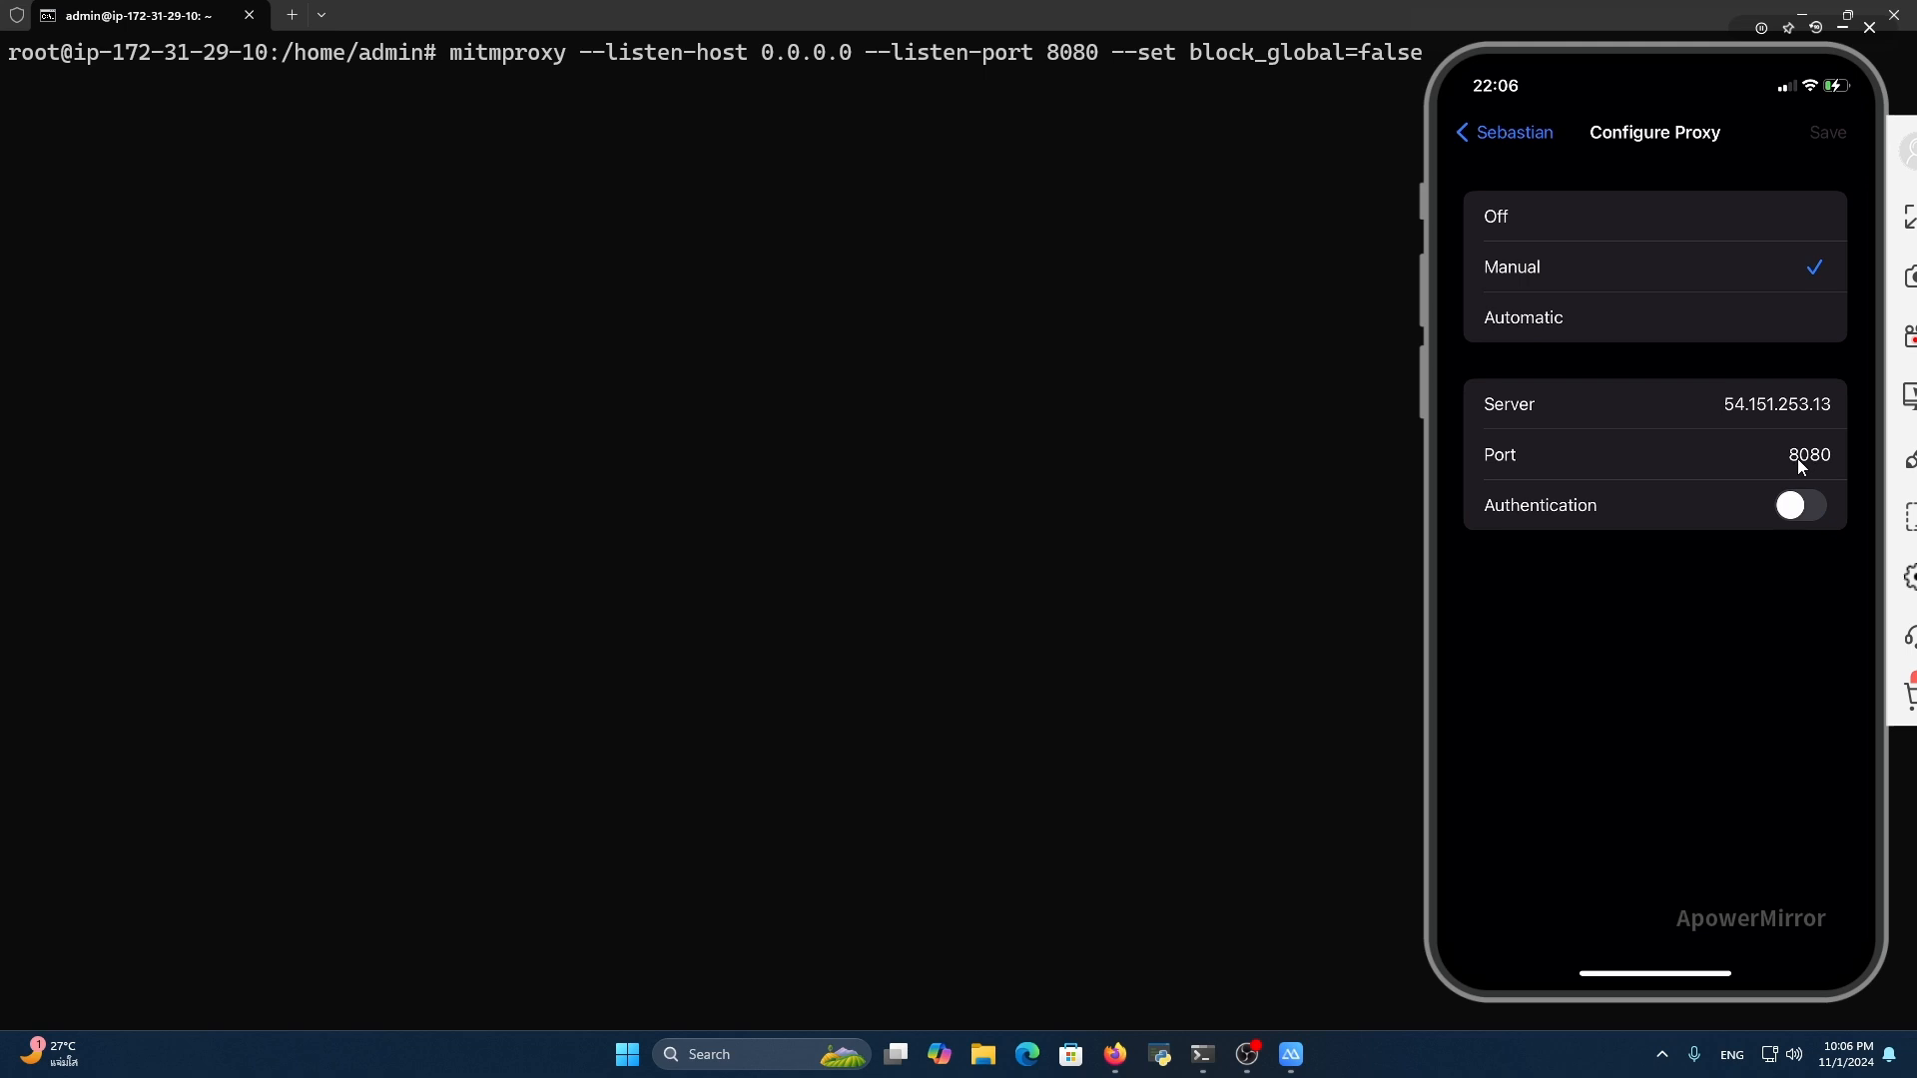
# Run the prepared mitmproxy command listening on port 8080 and bring the ApowerMirror phone screen back in front of the terminal
pyautogui.click(1191, 428)
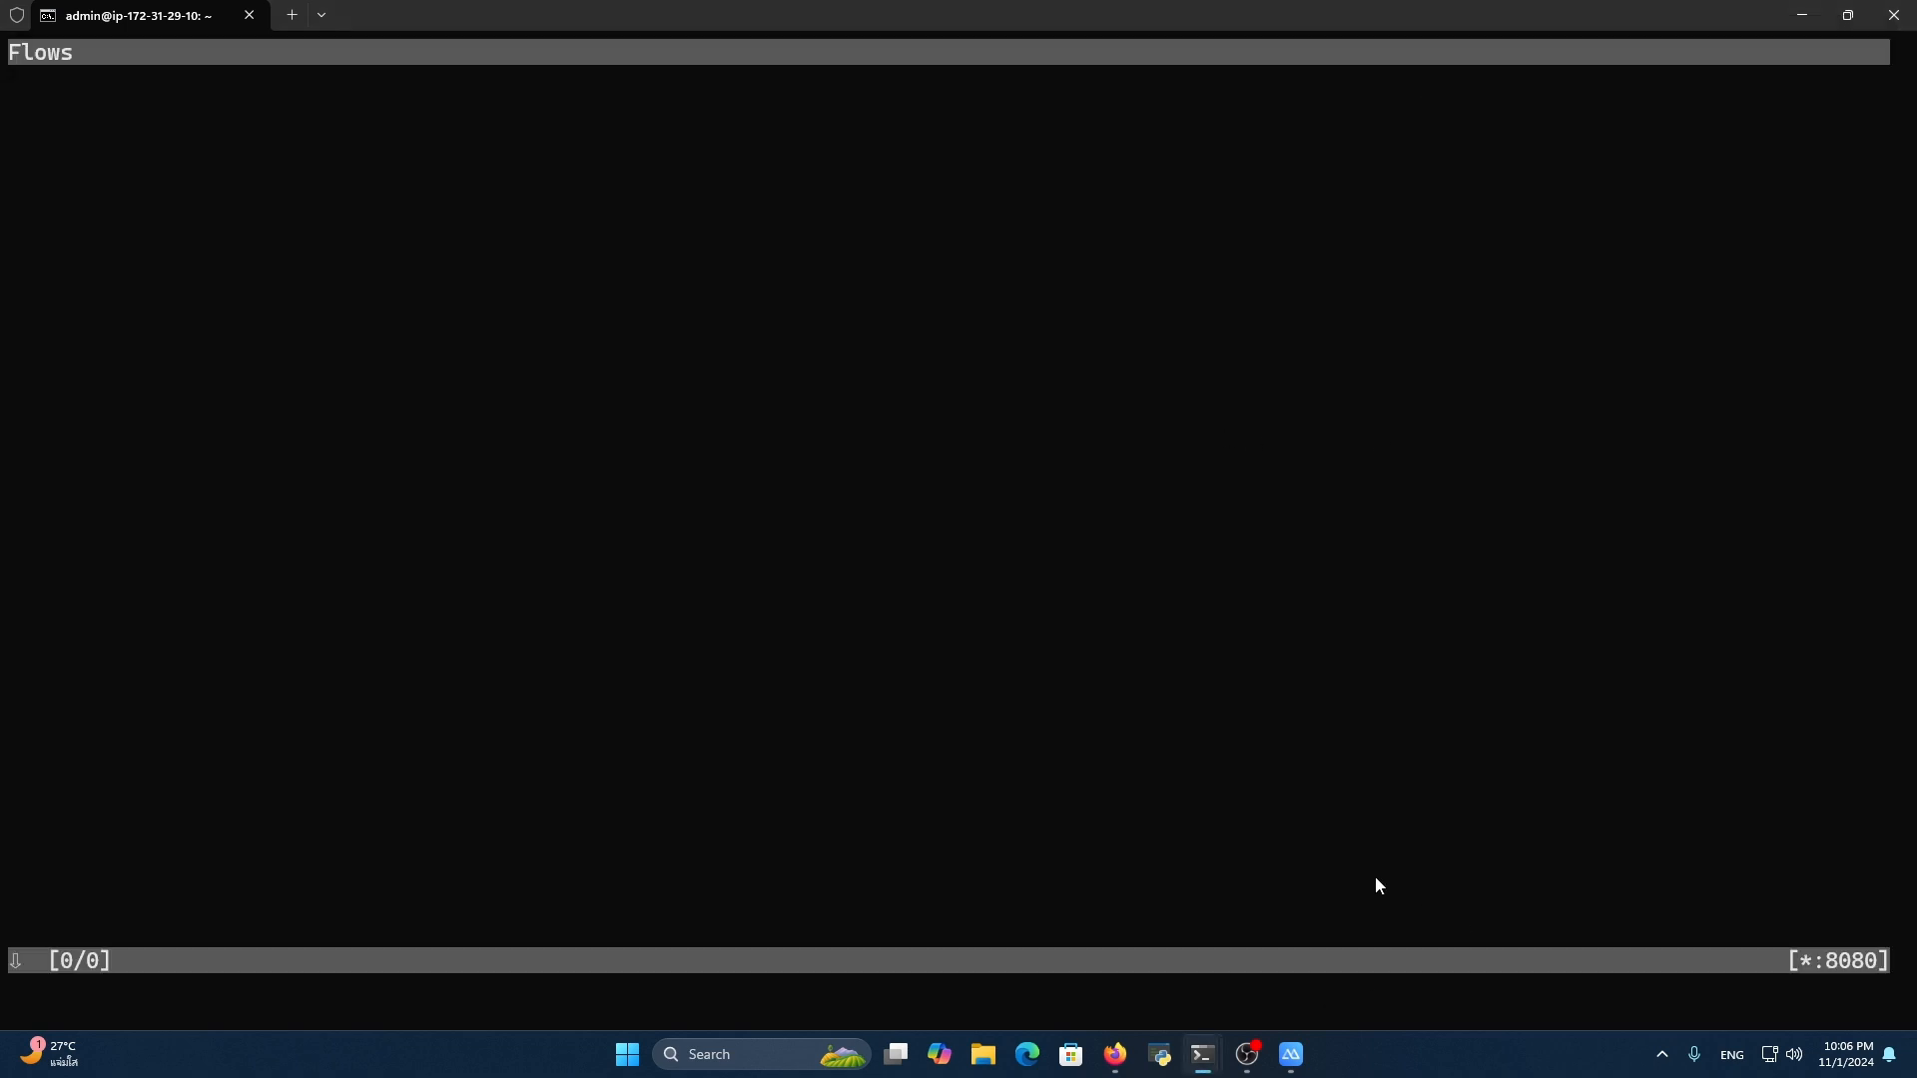
pyautogui.moveTo(1291, 1054)
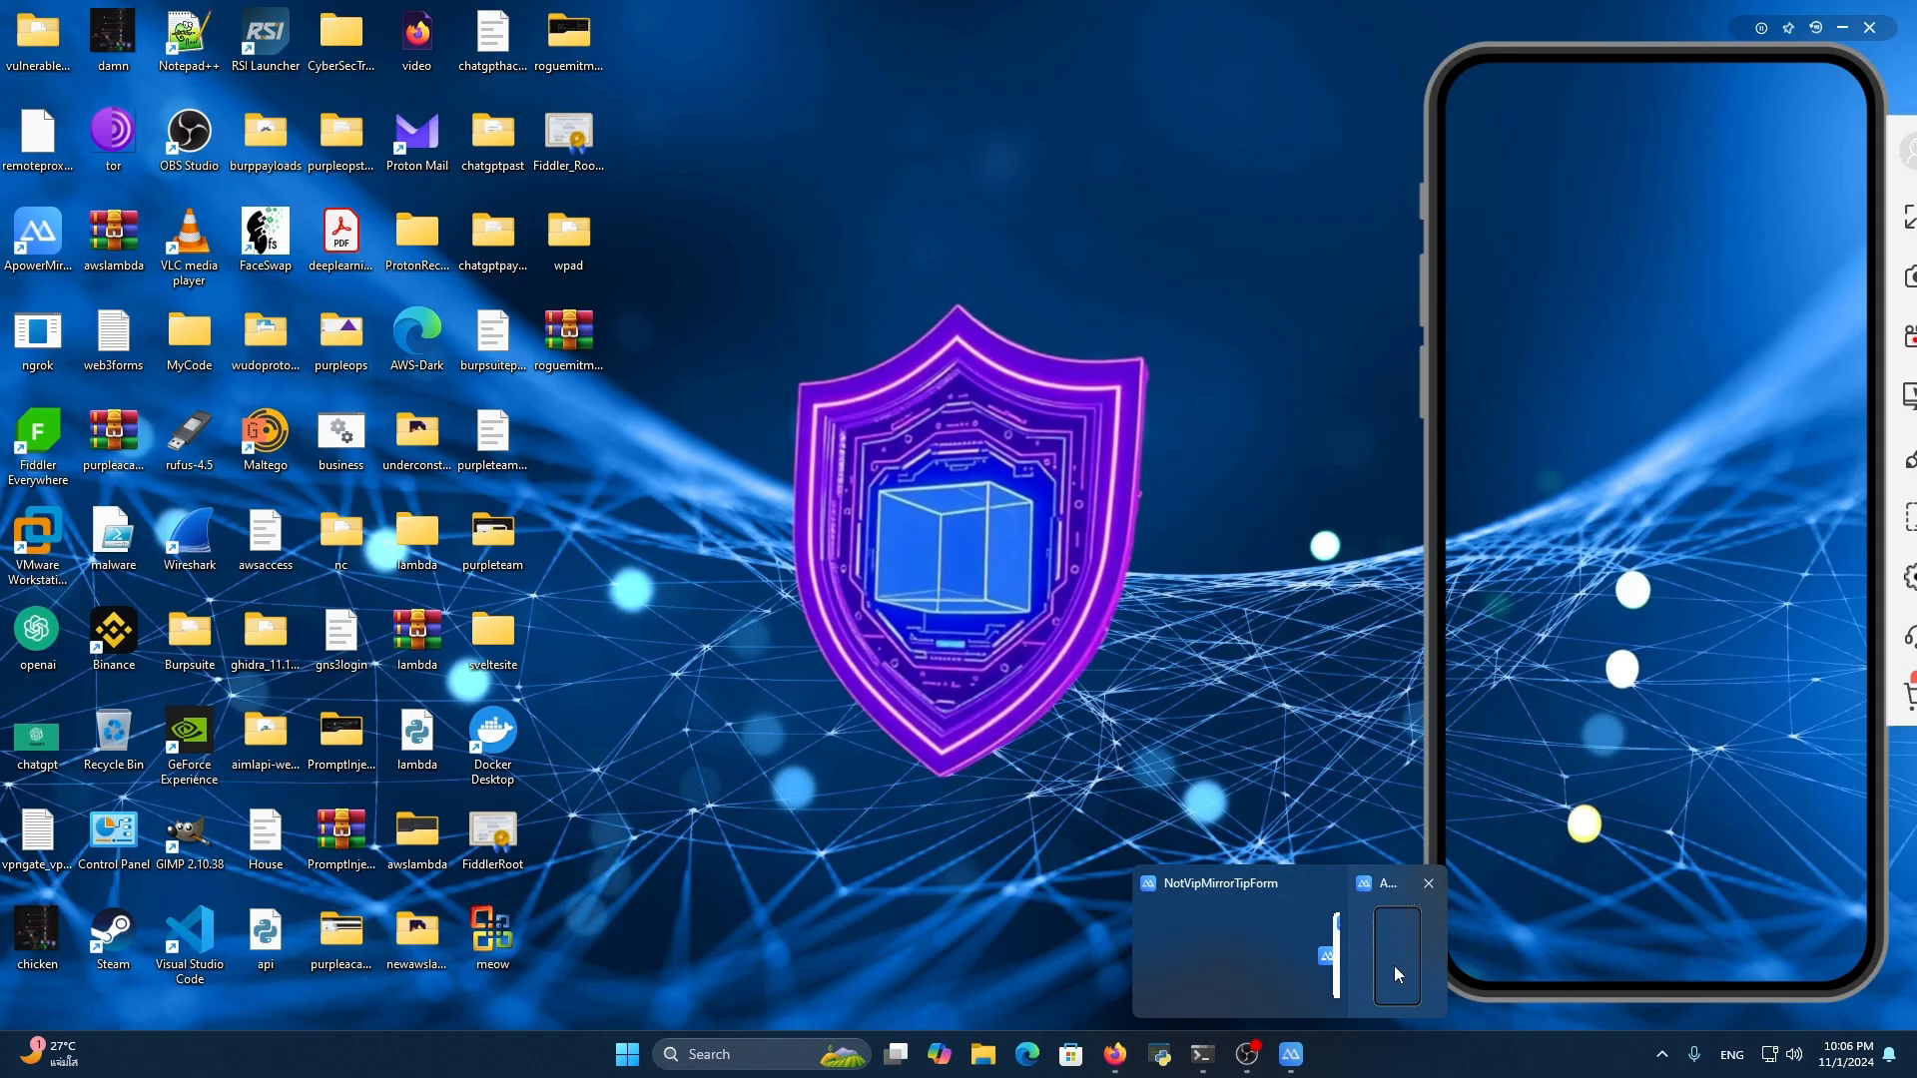
pyautogui.click(1394, 967)
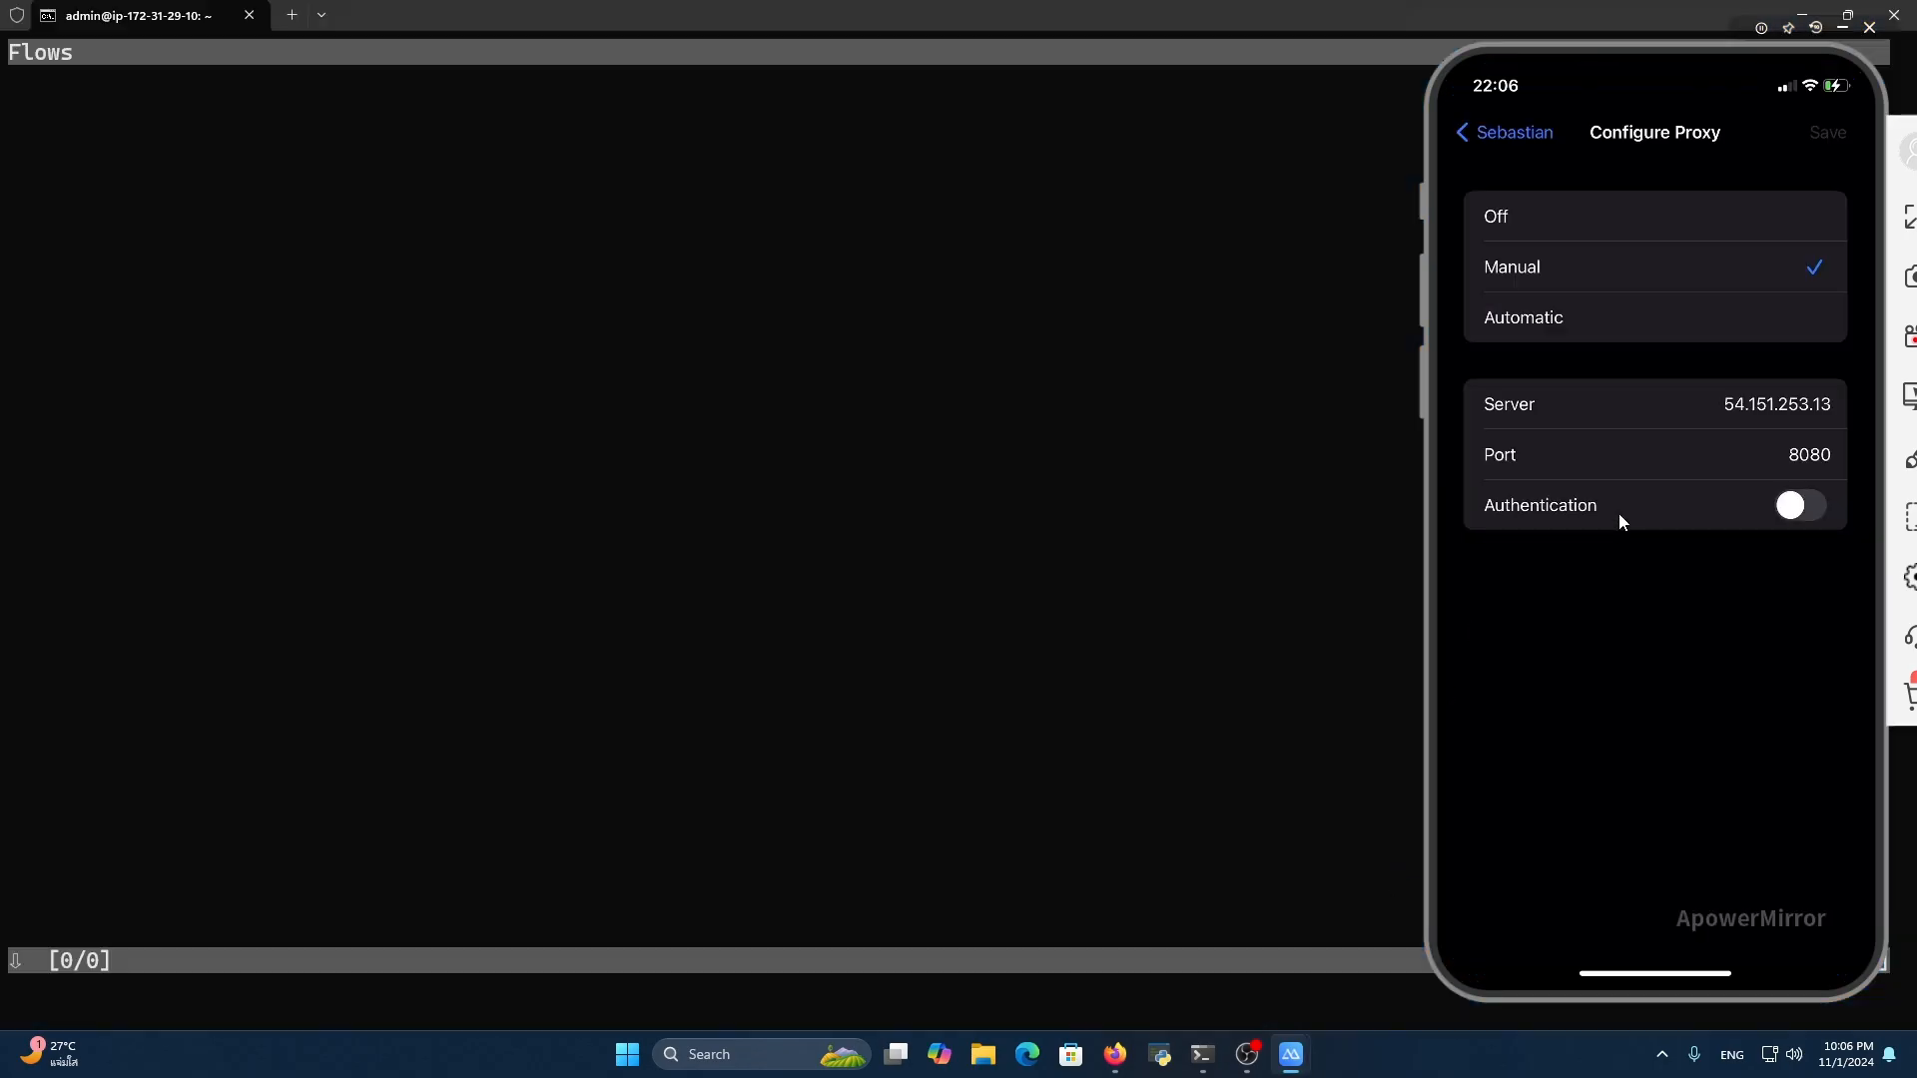